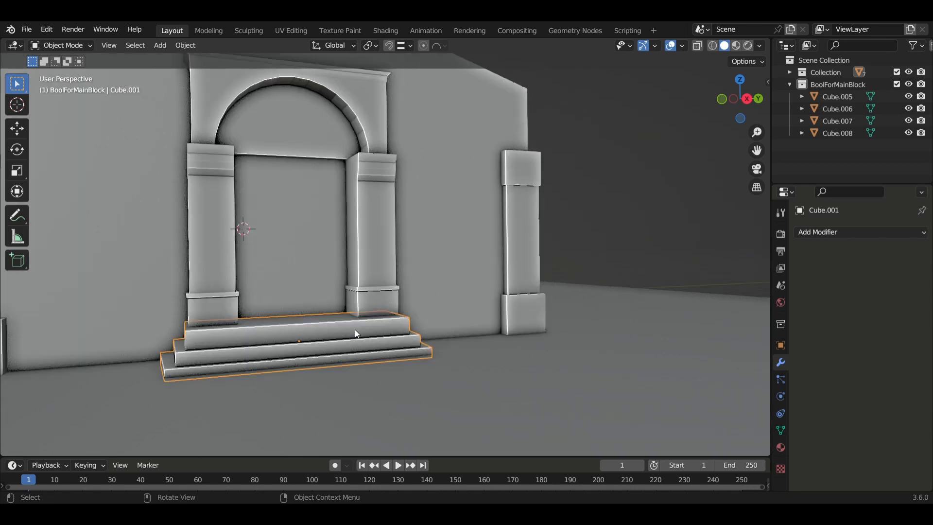
# Step: Set the entrance stairs' origin to their center of mass (volume)
pyautogui.moveTo(276, 357); pyautogui.dragTo(270, 357, button='middle')
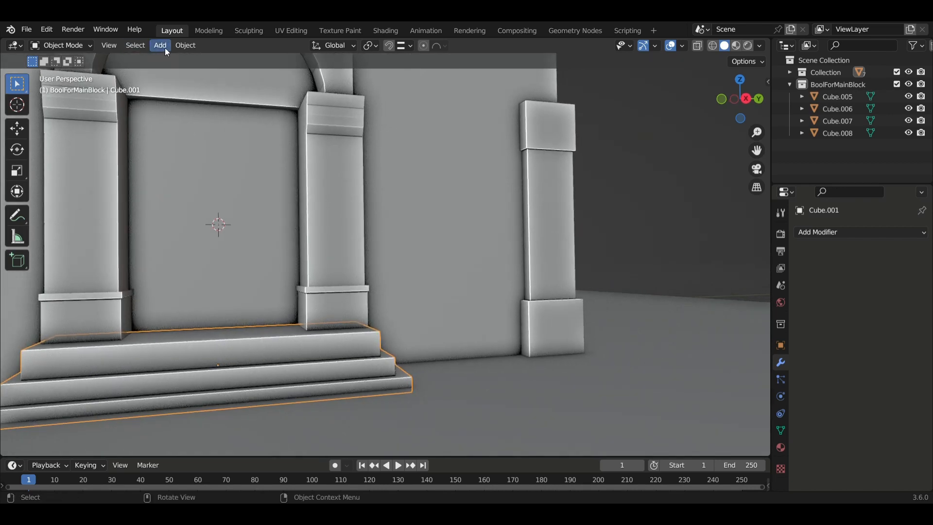
pyautogui.click(184, 47)
pyautogui.moveTo(199, 73)
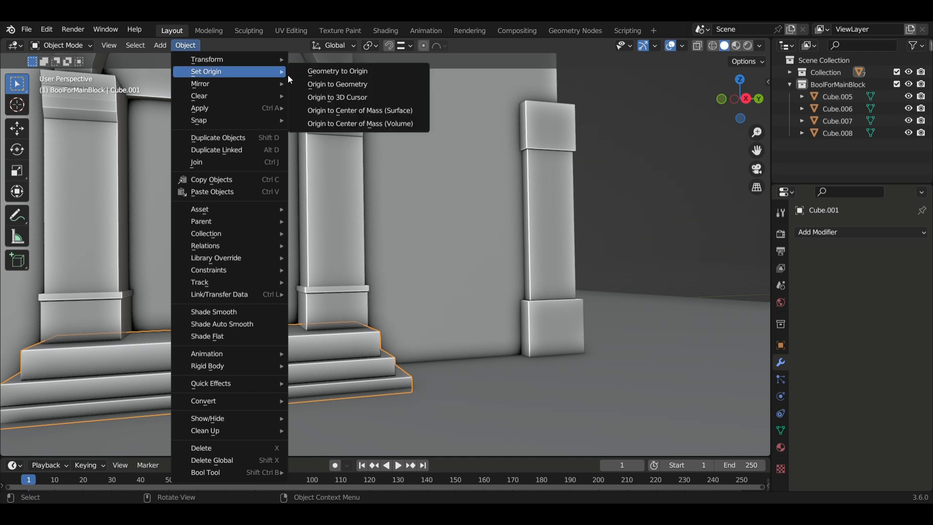
pyautogui.click(369, 124)
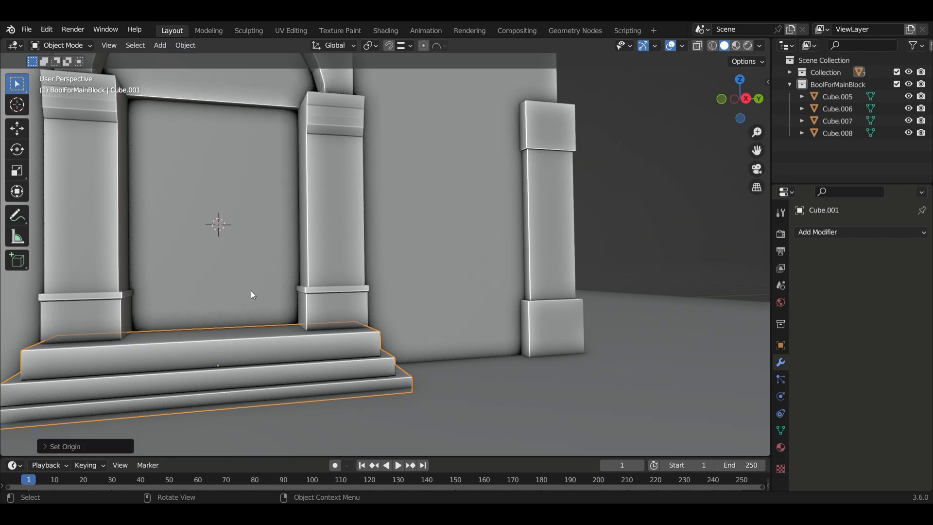
# Step: Snap the 3D cursor to the selected entrance stairs
pyautogui.scroll(-4, 241, 312)
pyautogui.moveTo(231, 327)
pyautogui.mouseDown(button='middle')
pyautogui.moveTo(252, 329)
pyautogui.moveTo(246, 323)
pyautogui.mouseUp(button='middle')
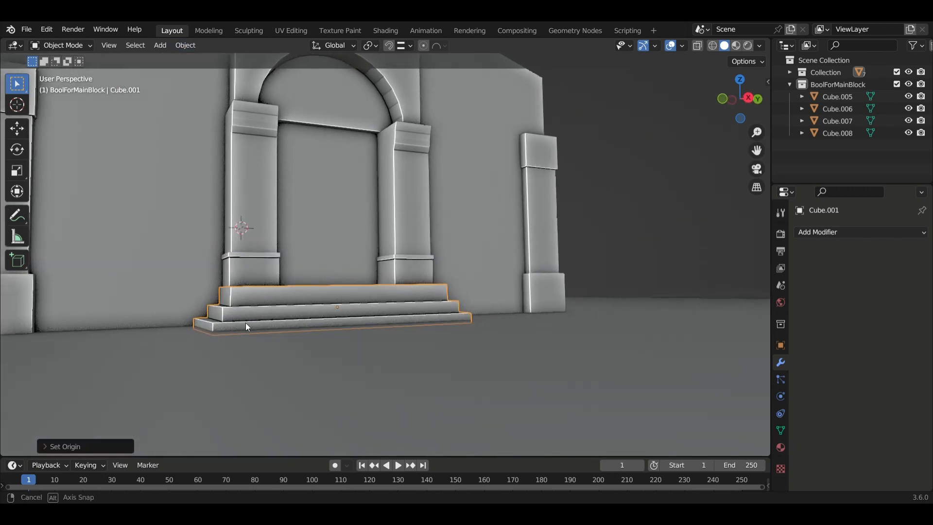
pyautogui.scroll(-2, 355, 317)
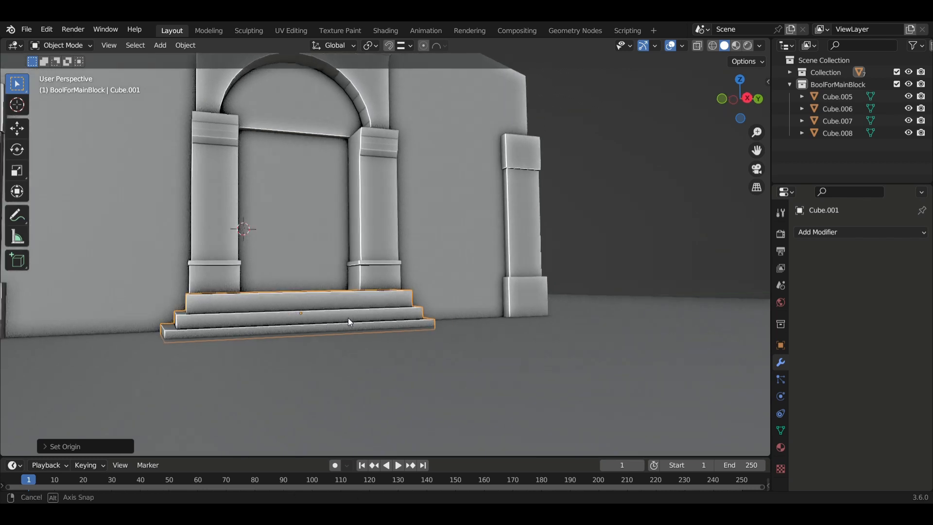
pyautogui.moveTo(348, 317); pyautogui.dragTo(378, 343, button='middle')
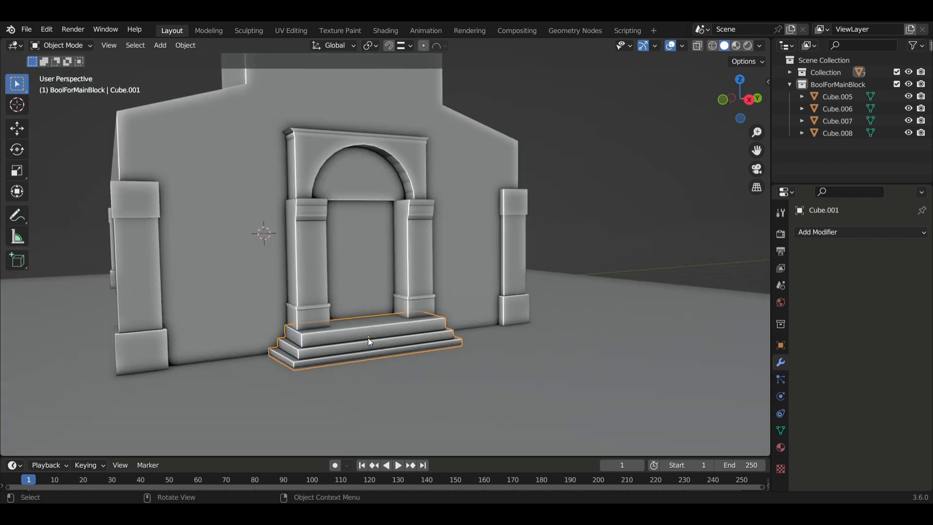
pyautogui.moveTo(369, 342); pyautogui.dragTo(381, 348, button='middle')
pyautogui.hotkey('shift', 's')
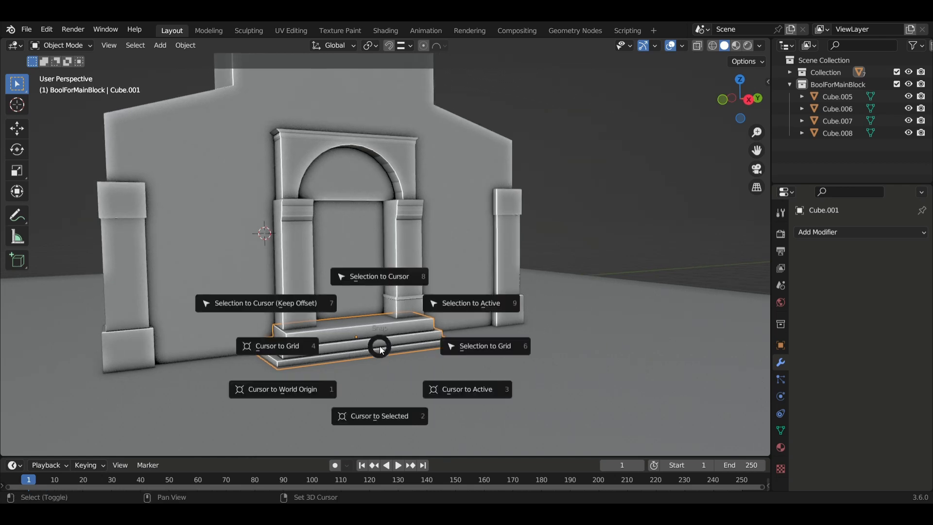
pyautogui.click(390, 418)
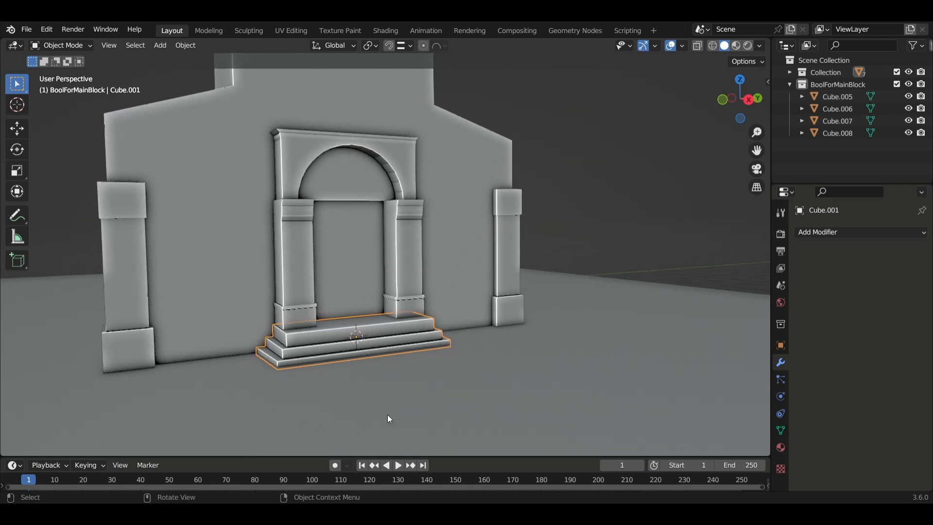
# Step: Add a cube mesh at the 3D cursor on the entrance stairs
pyautogui.scroll(6, 362, 362)
pyautogui.scroll(-8, 381, 383)
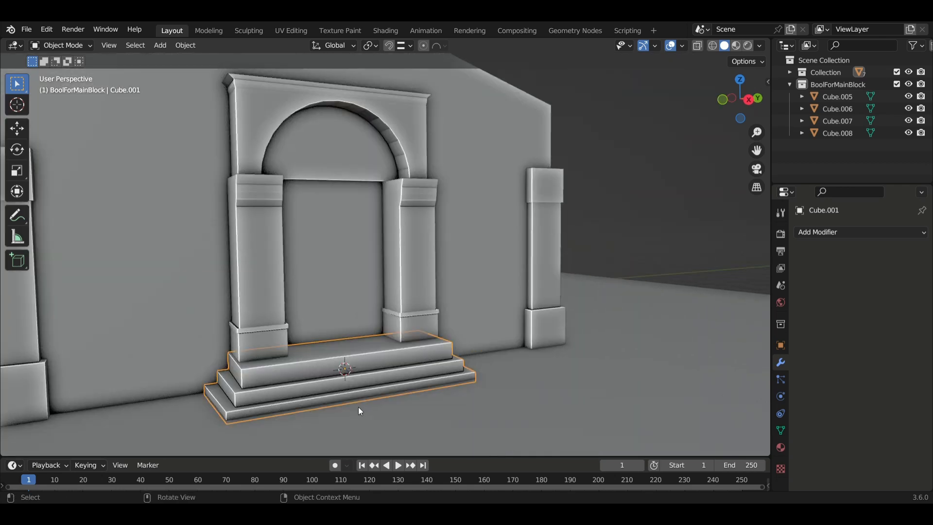
pyautogui.hotkey('shift', 'a')
pyautogui.moveTo(360, 407)
pyautogui.moveTo(347, 253)
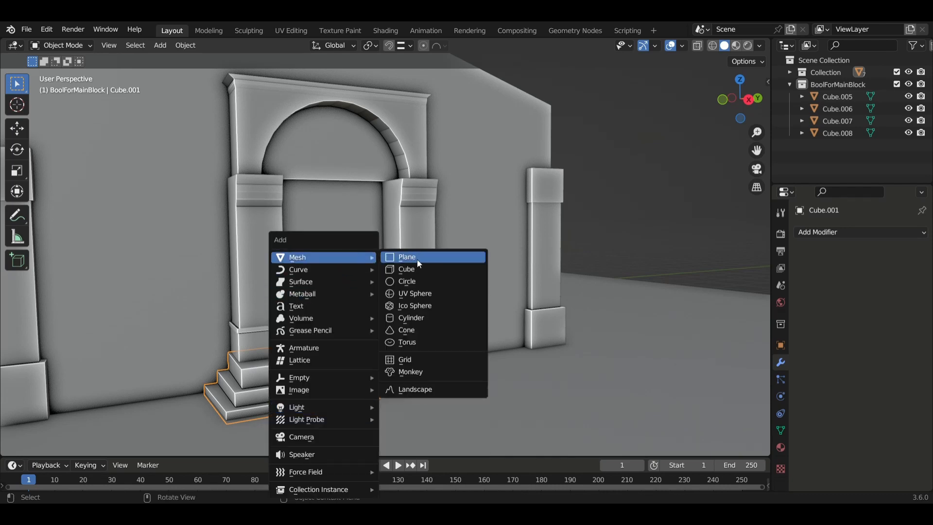
pyautogui.click(417, 270)
# Step: Scale the new cube down in X and Y only, keeping its height, to form a narrow post
pyautogui.scroll(-5, 384, 354)
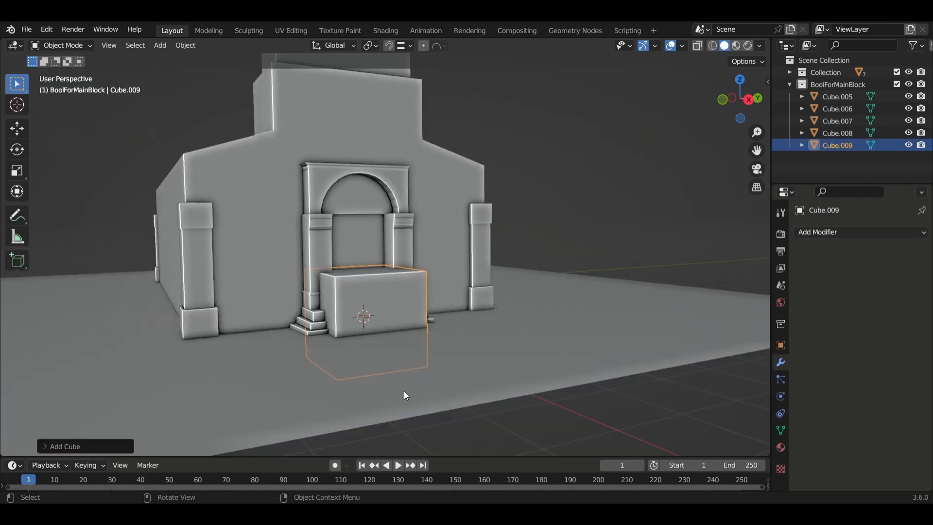
pyautogui.moveTo(404, 392); pyautogui.dragTo(427, 393, button='middle')
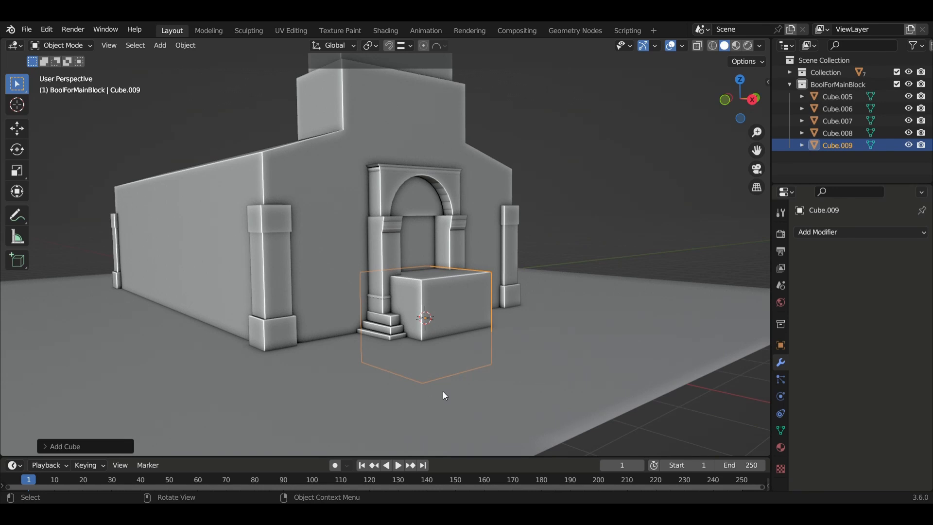
pyautogui.press('s')
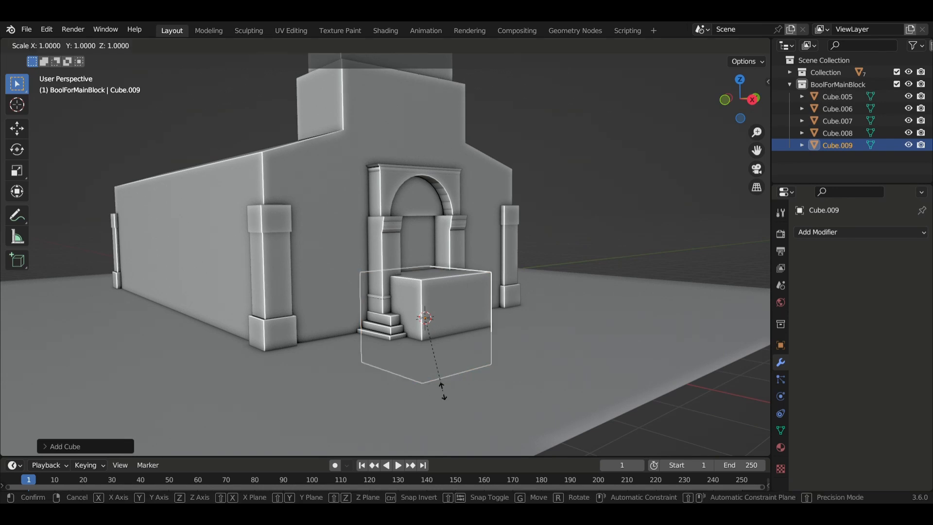
pyautogui.hotkey('shift', 'z')
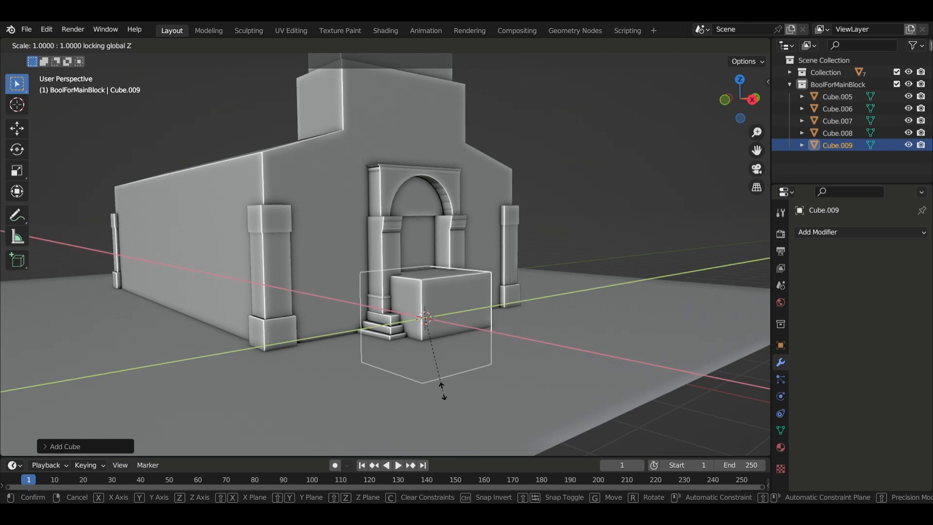
pyautogui.click(433, 332)
# Step: Raise the narrow post along Z until its base stands on top of the entrance stairs
pyautogui.moveTo(433, 332); pyautogui.dragTo(422, 381, button='middle')
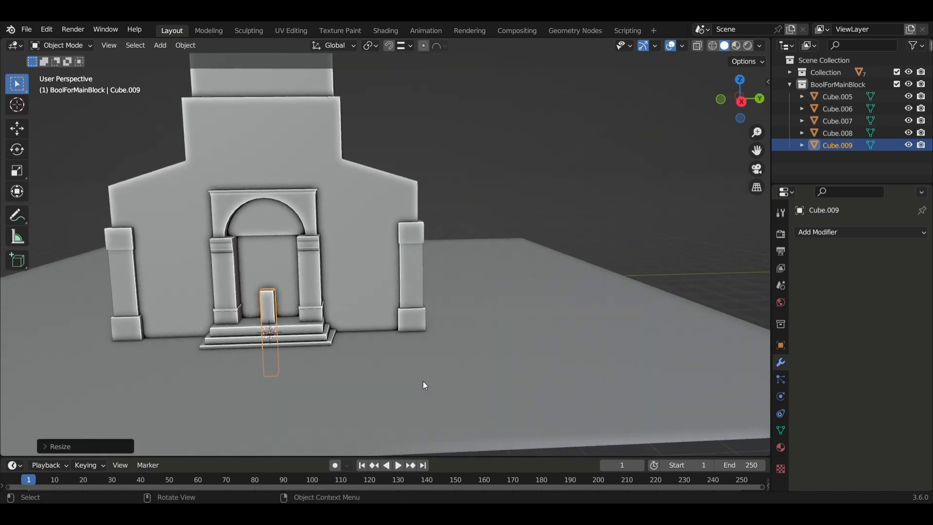
pyautogui.press('g')
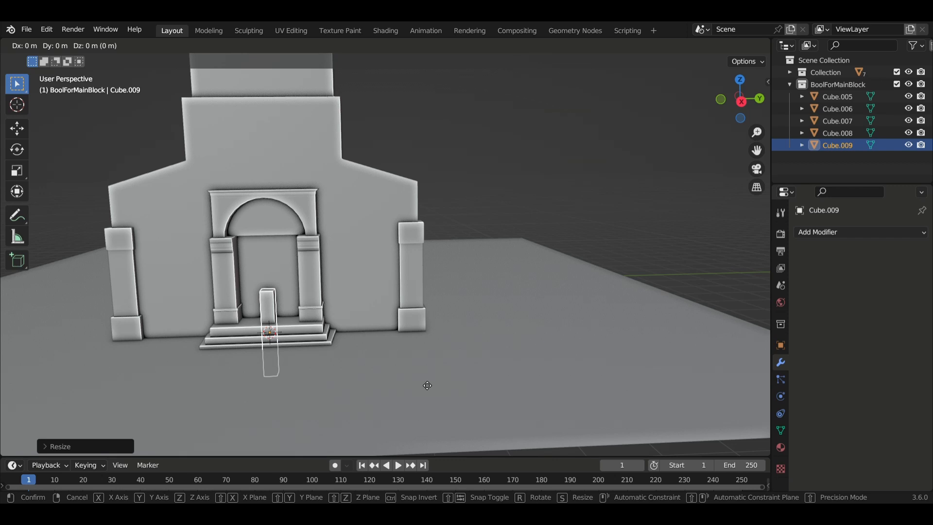
pyautogui.press('z')
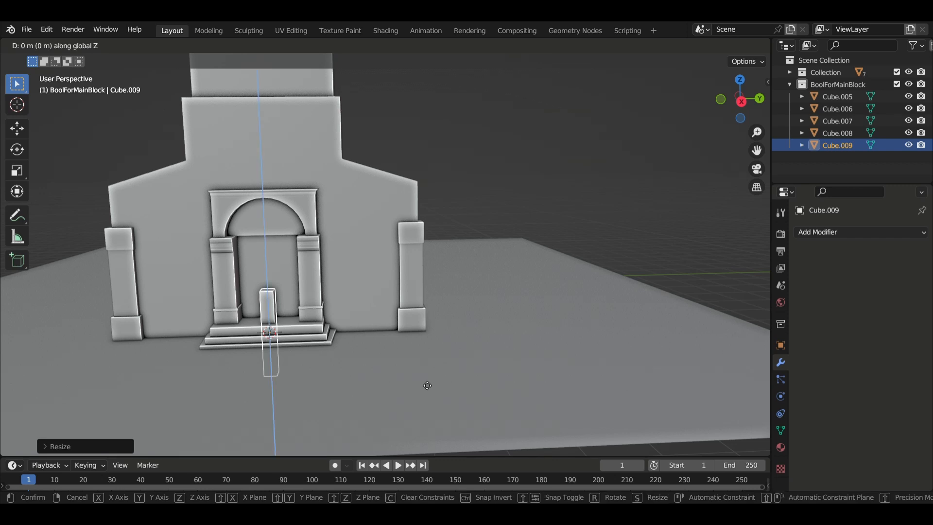
pyautogui.click(418, 328)
# Step: Move the post along X towards the church's front wall, between the doorway columns
pyautogui.moveTo(255, 323); pyautogui.dragTo(258, 322, button='middle')
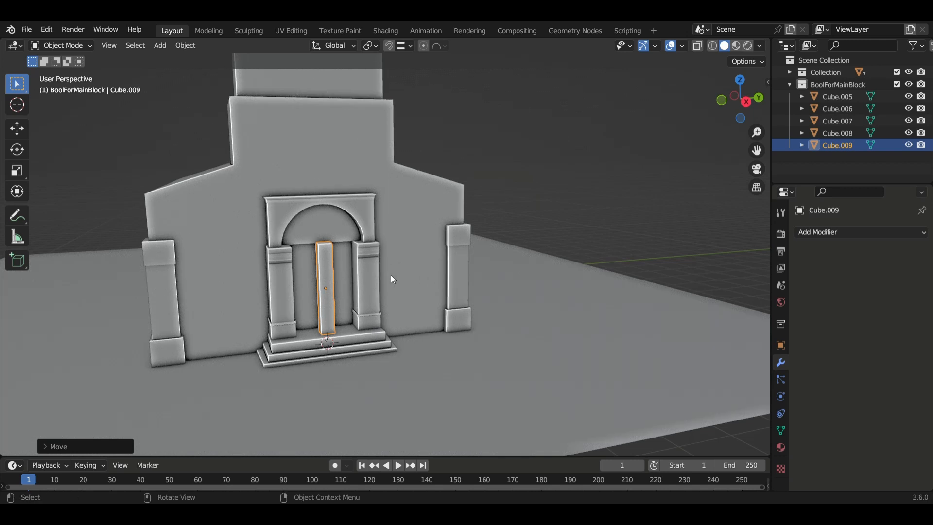
pyautogui.moveTo(391, 275); pyautogui.dragTo(376, 284, button='middle')
pyautogui.moveTo(432, 292); pyautogui.dragTo(421, 288, button='middle')
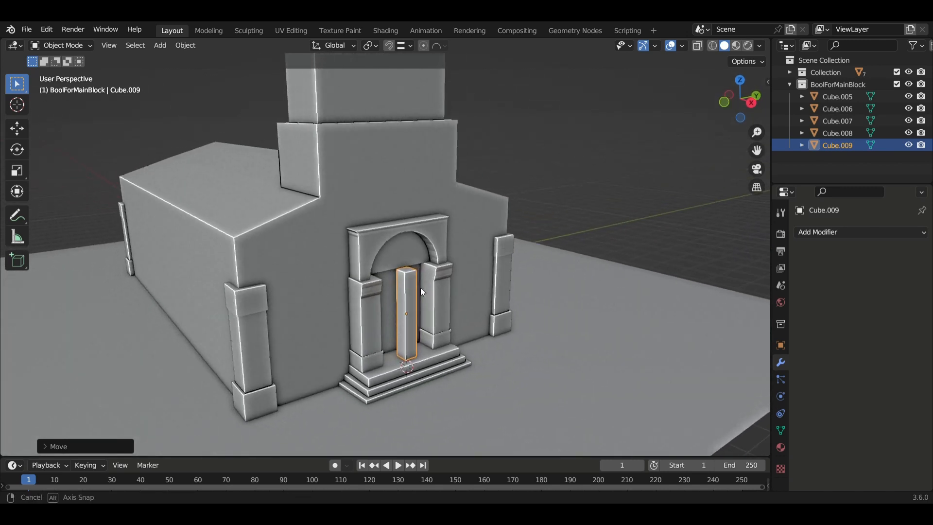
pyautogui.moveTo(317, 327); pyautogui.dragTo(350, 327, button='middle')
pyautogui.press('g')
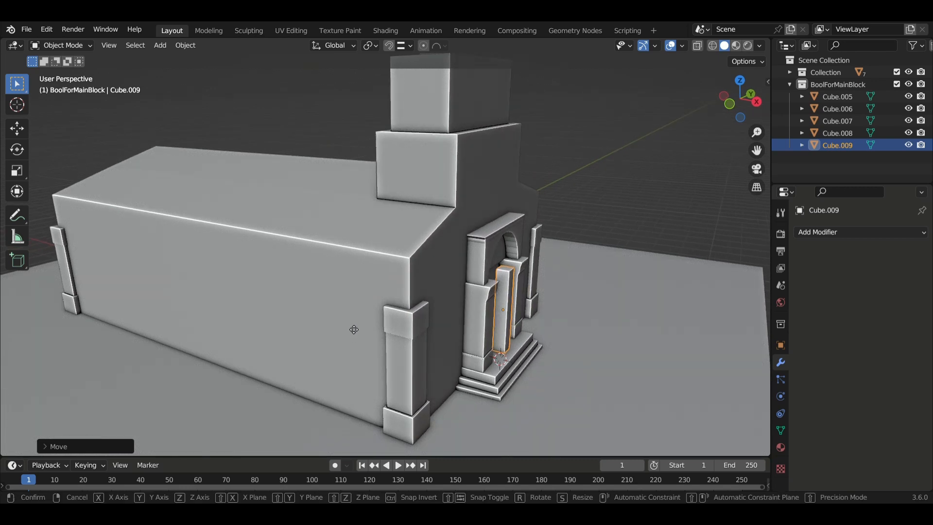
pyautogui.press('x')
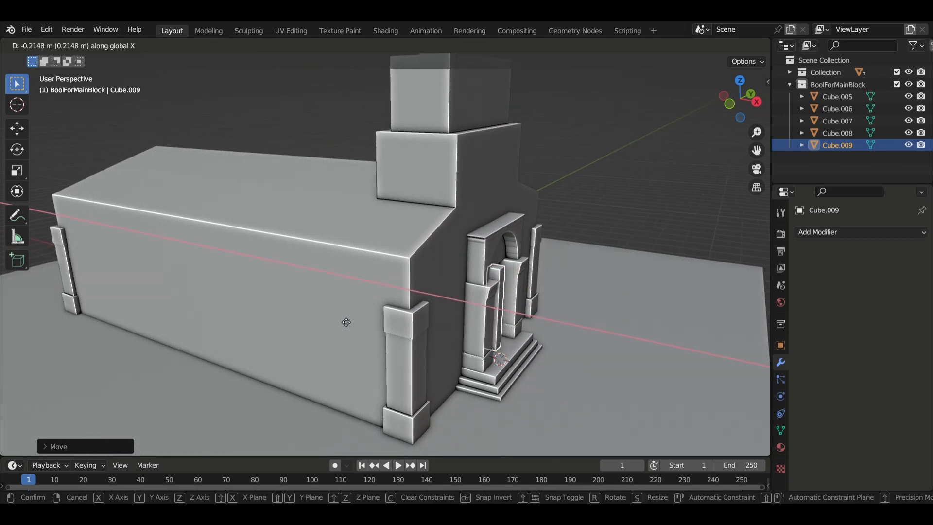
pyautogui.click(402, 337)
# Step: Scale the post along Z to about 0.98 and lower it about 0.09 m onto the top stair
pyautogui.moveTo(402, 337); pyautogui.dragTo(354, 316, button='middle')
pyautogui.press('s')
pyautogui.press('z')
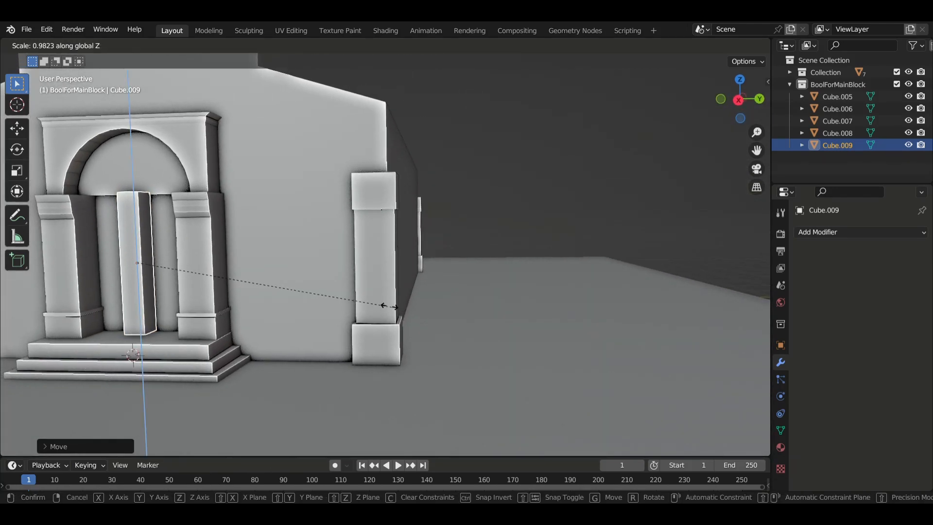
pyautogui.click(383, 305)
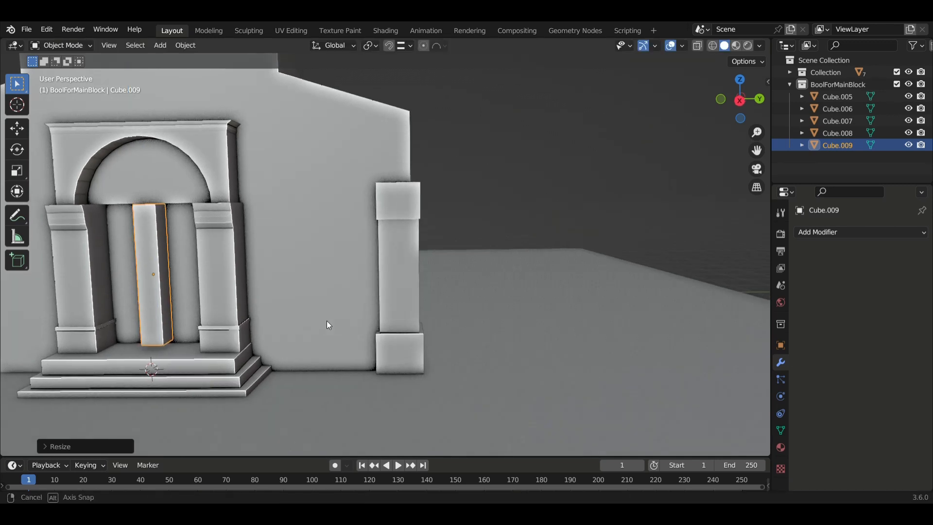
pyautogui.moveTo(327, 321); pyautogui.dragTo(336, 331, button='middle')
pyautogui.press('g')
pyautogui.press('z')
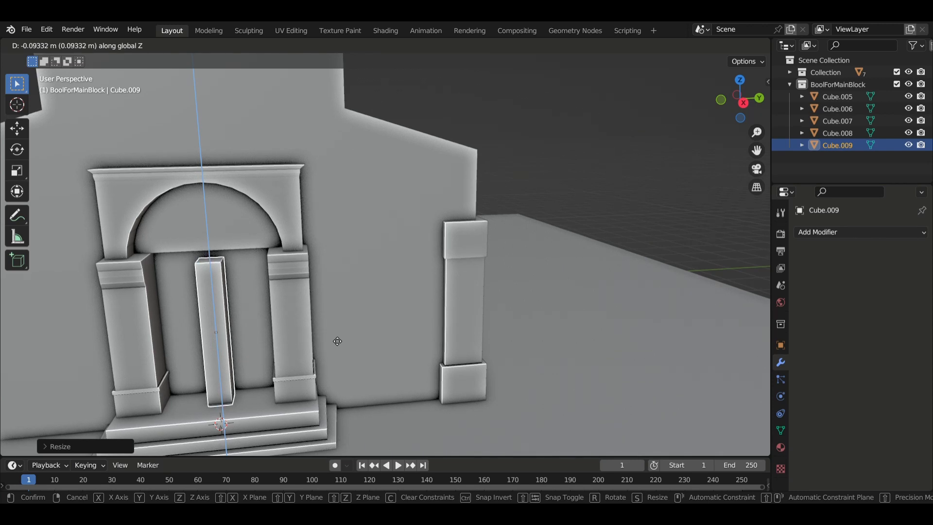
pyautogui.click(269, 356)
# Step: Move the post along positive Y so it stands beside the doorway's right column
pyautogui.press('g')
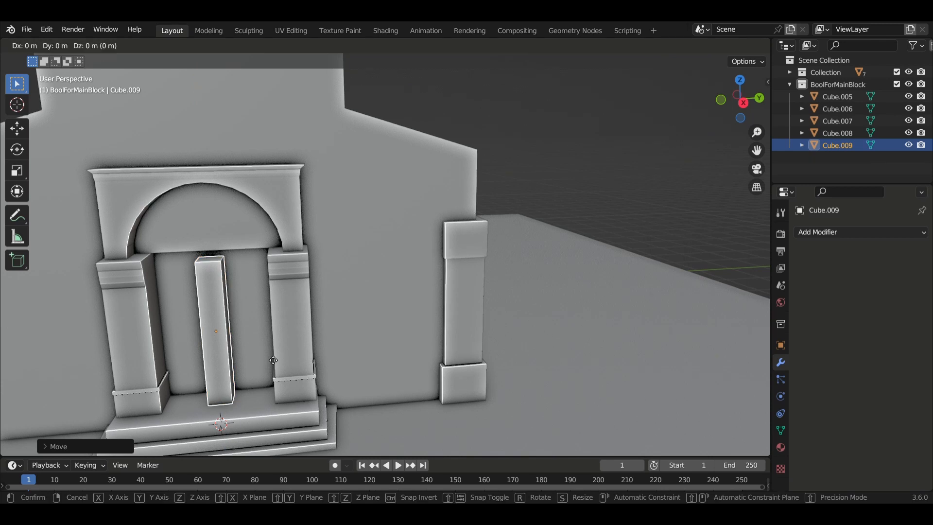
pyautogui.press('y')
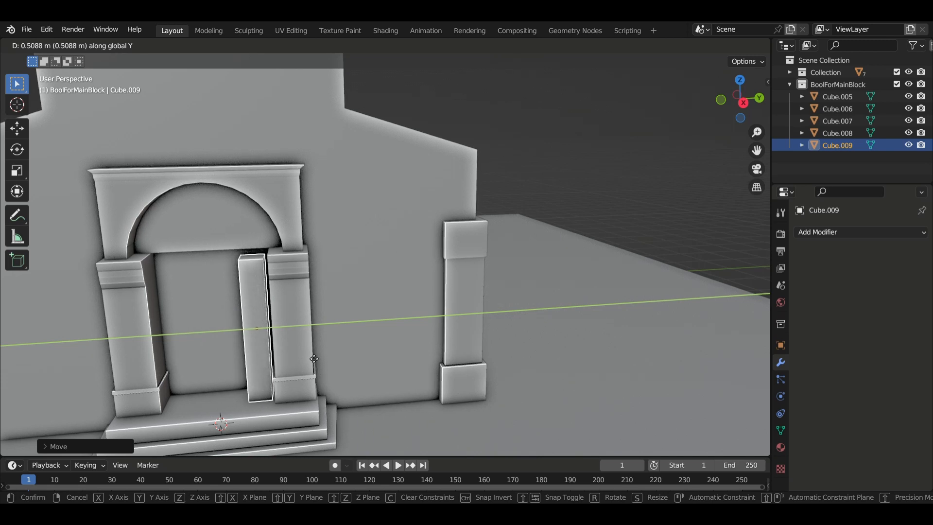
pyautogui.click(287, 365)
# Step: Add the main church block to the selection and isolate it with the post in local view
pyautogui.moveTo(287, 364); pyautogui.dragTo(300, 371, button='middle')
pyautogui.scroll(6, 365, 401)
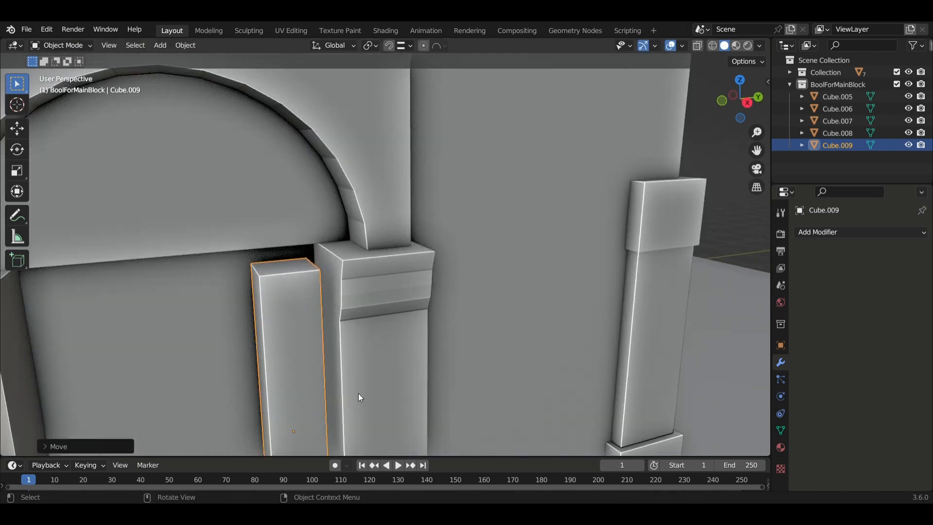
pyautogui.moveTo(357, 382); pyautogui.dragTo(362, 390, button='middle')
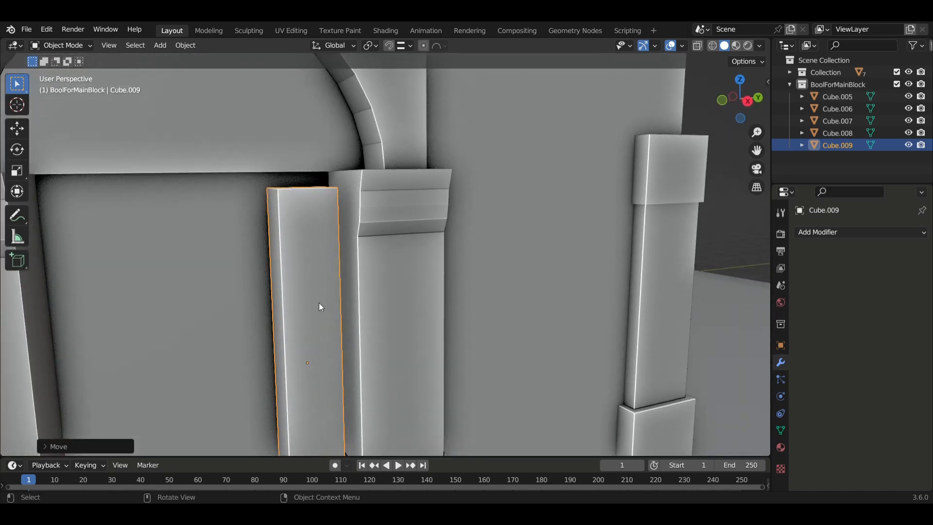
pyautogui.moveTo(275, 234); pyautogui.dragTo(302, 243, button='middle')
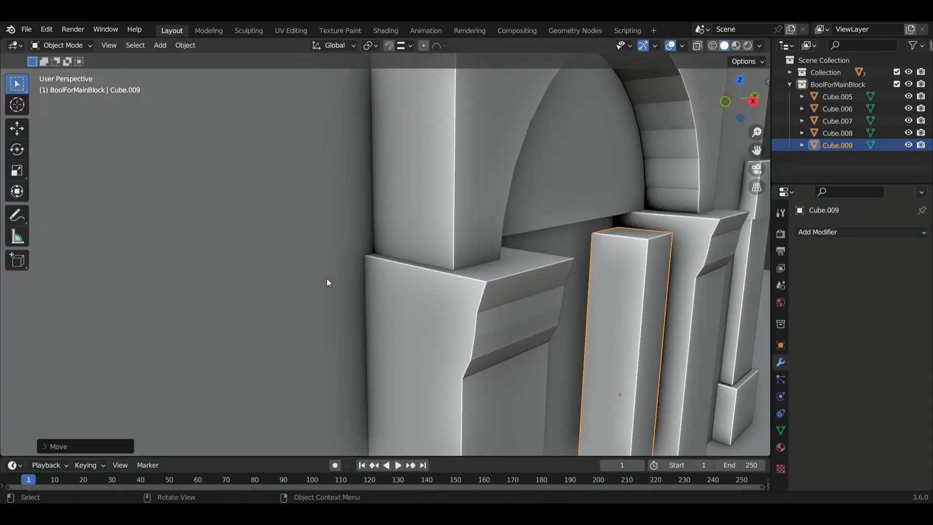
pyautogui.scroll(-6, 329, 283)
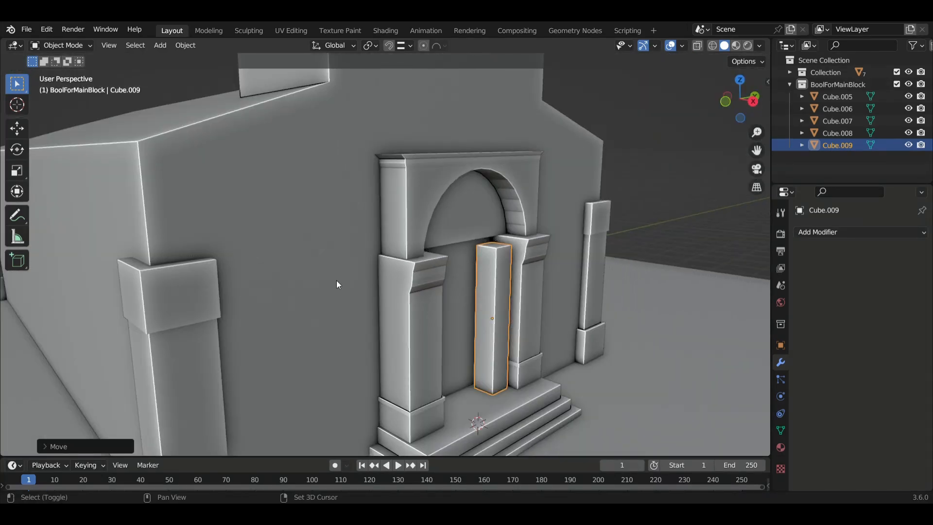
pyautogui.keyDown('shift'); pyautogui.click(336, 281); pyautogui.keyUp('shift')
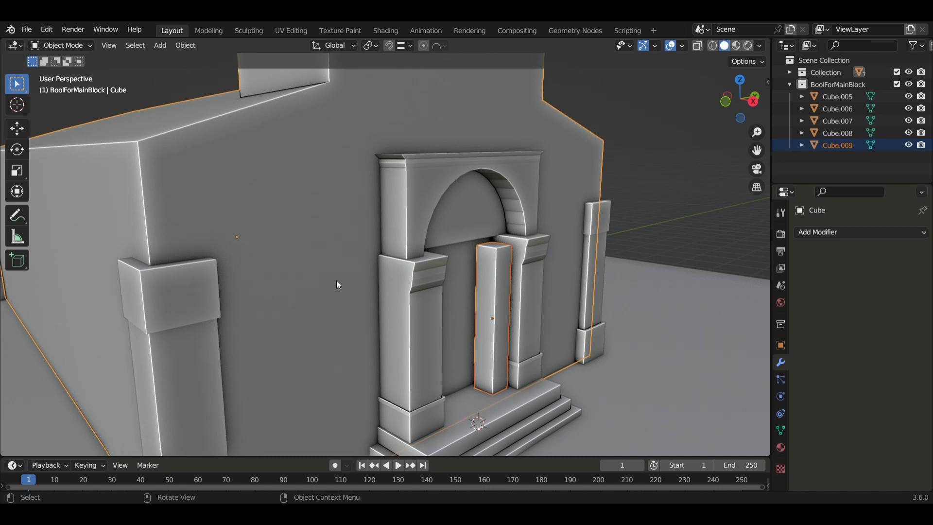
pyautogui.press('KP_Divide')
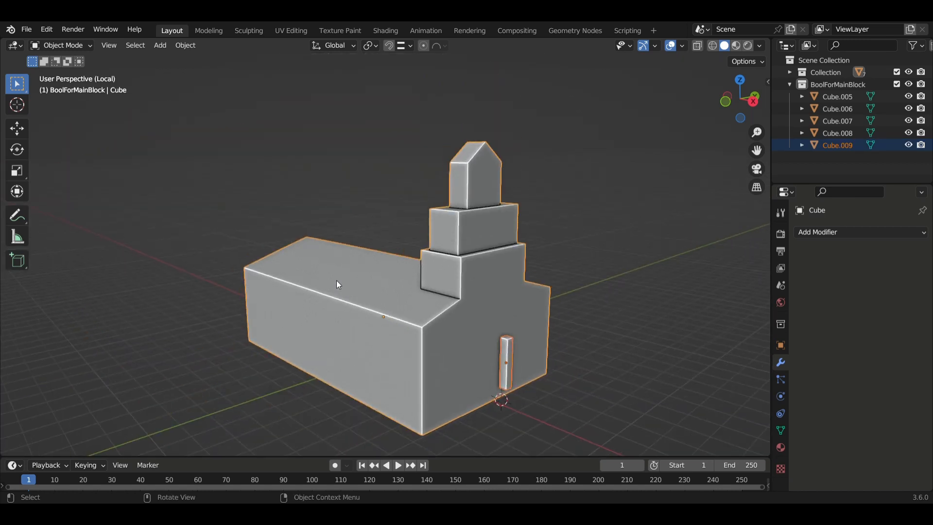
# Step: Move only the post about 0.05 m along negative X, into the church's front wall
pyautogui.scroll(3, 432, 334)
pyautogui.keyDown('shift'); pyautogui.moveTo(558, 406); pyautogui.dragTo(493, 320, button='middle'); pyautogui.keyUp('shift')
pyautogui.scroll(3, 505, 346)
pyautogui.keyDown('shift'); pyautogui.moveTo(548, 380); pyautogui.dragTo(530, 351, button='middle'); pyautogui.keyUp('shift')
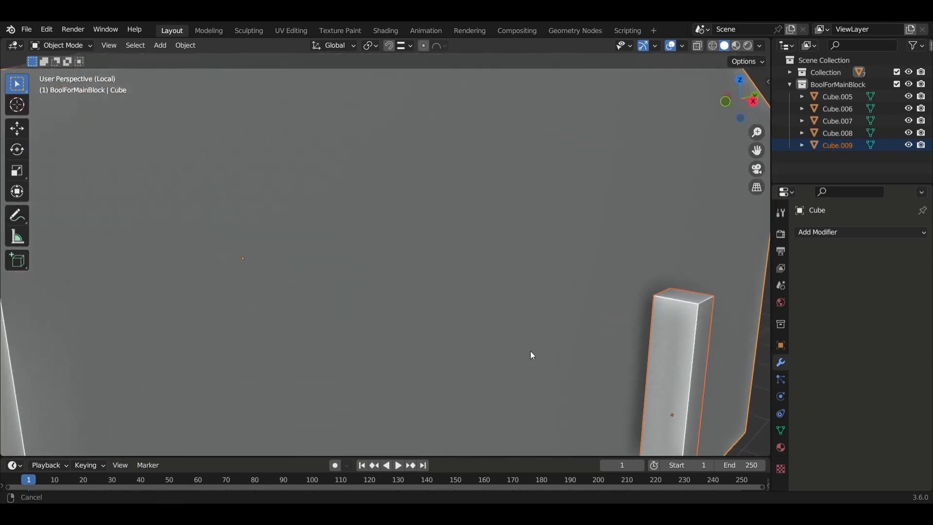
pyautogui.moveTo(571, 393); pyautogui.dragTo(579, 390, button='middle')
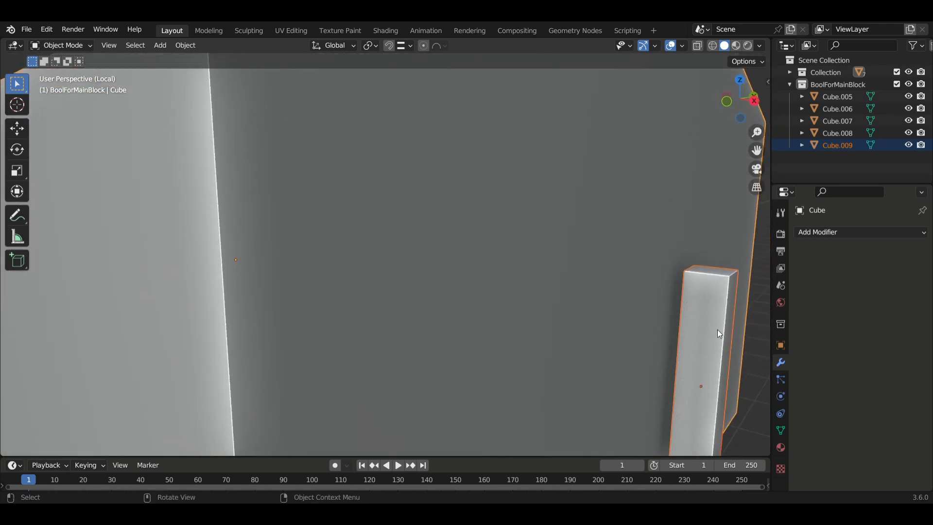
pyautogui.click(723, 365)
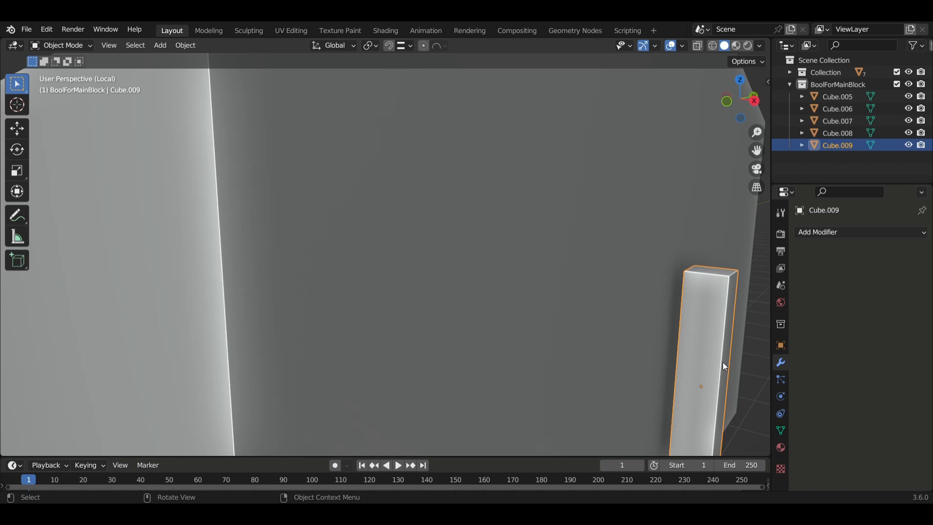
pyautogui.press('g')
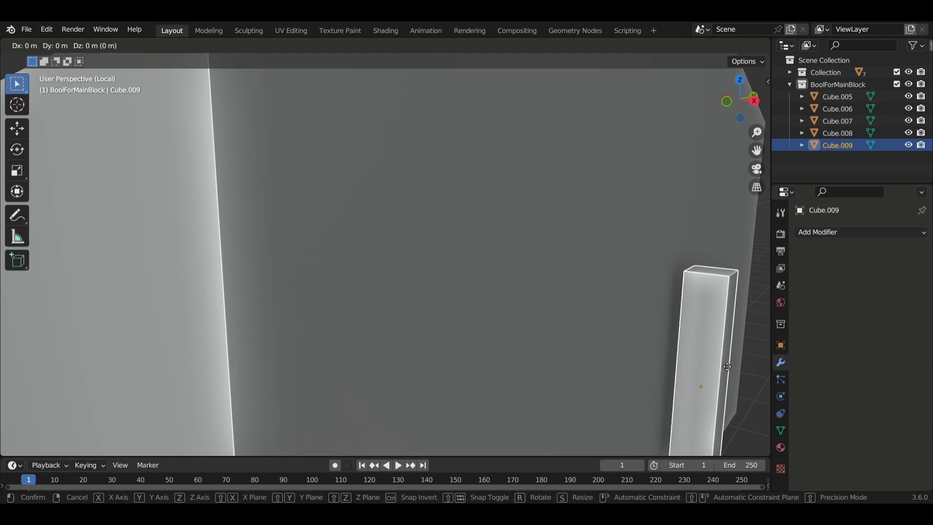
pyautogui.press('x')
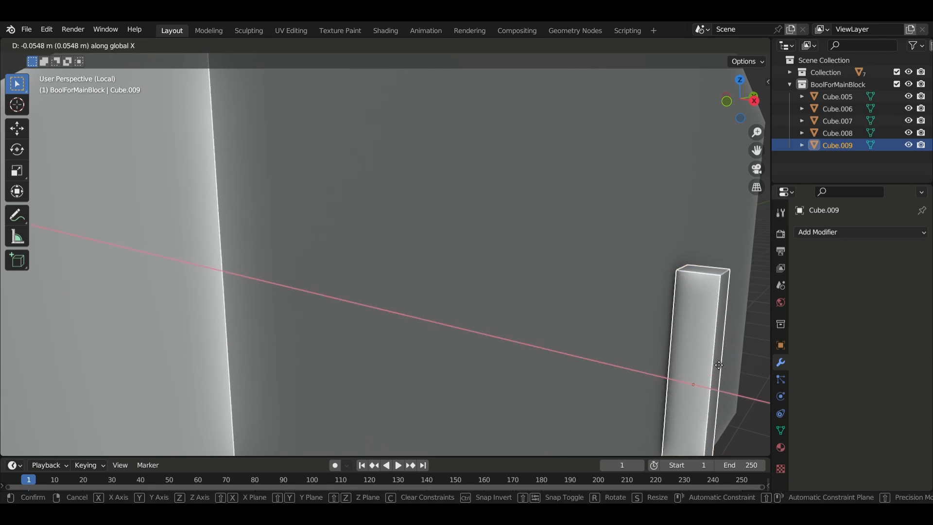
pyautogui.click(720, 365)
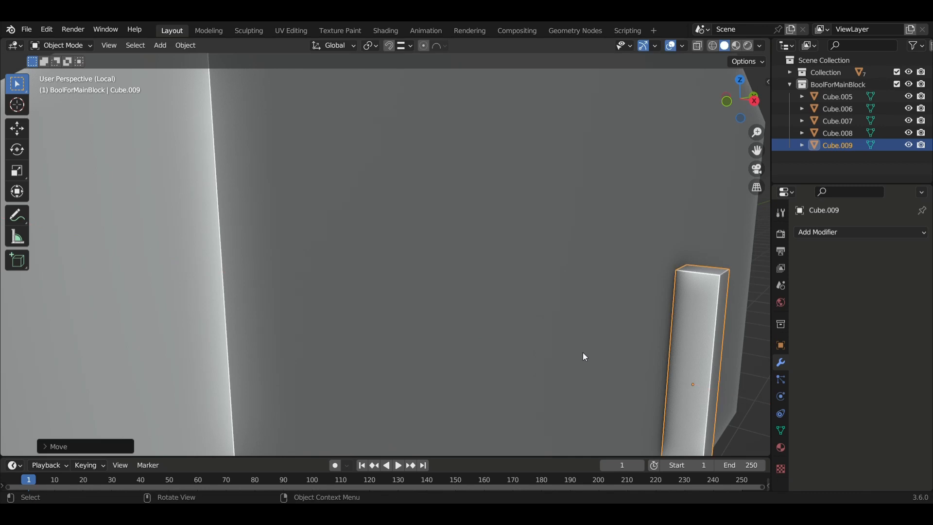
# Step: Add two horizontal loop cuts around the post, one slid near its base and one near its top
pyautogui.scroll(-5, 480, 363)
pyautogui.scroll(4, 495, 334)
pyautogui.scroll(2, 495, 334)
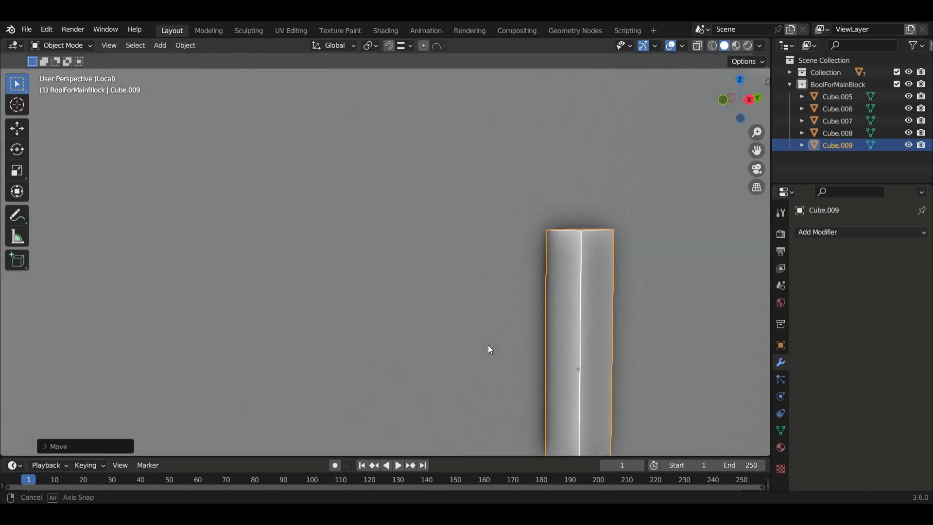
pyautogui.scroll(-5, 488, 345)
pyautogui.press('Tab')
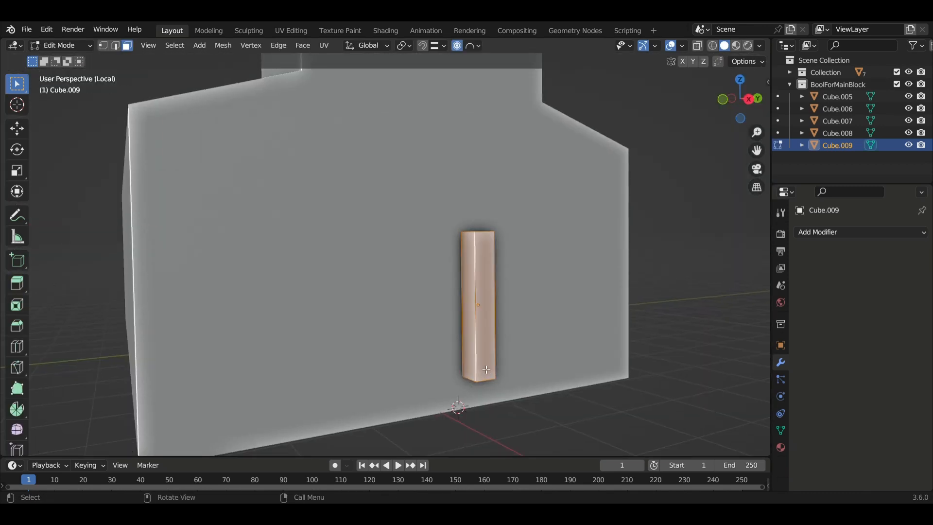
pyautogui.scroll(2, 493, 362)
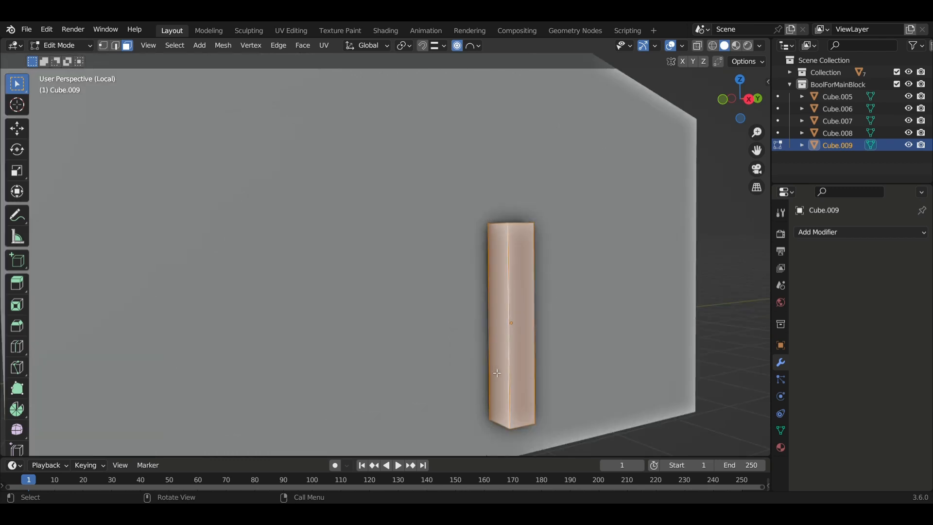
pyautogui.hotkey('ctrl', 'r')
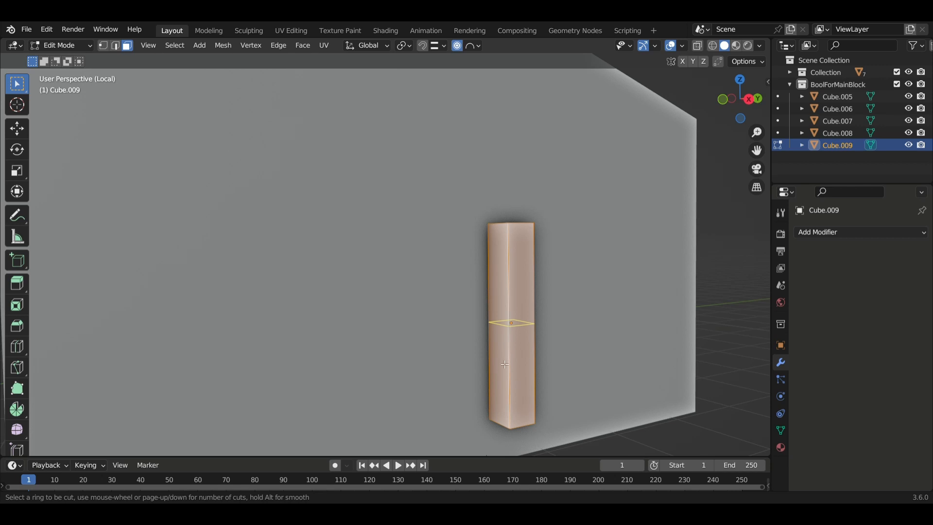
pyautogui.click(506, 364)
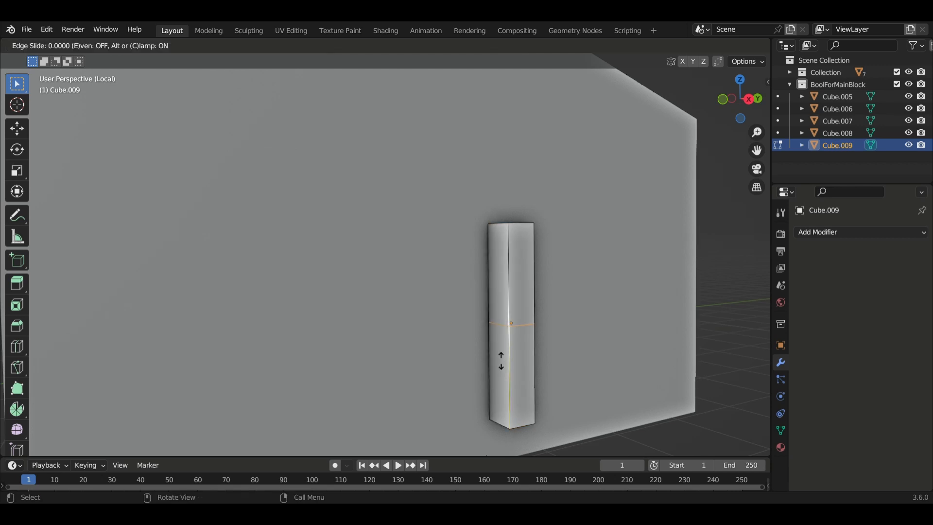
pyautogui.click(512, 431)
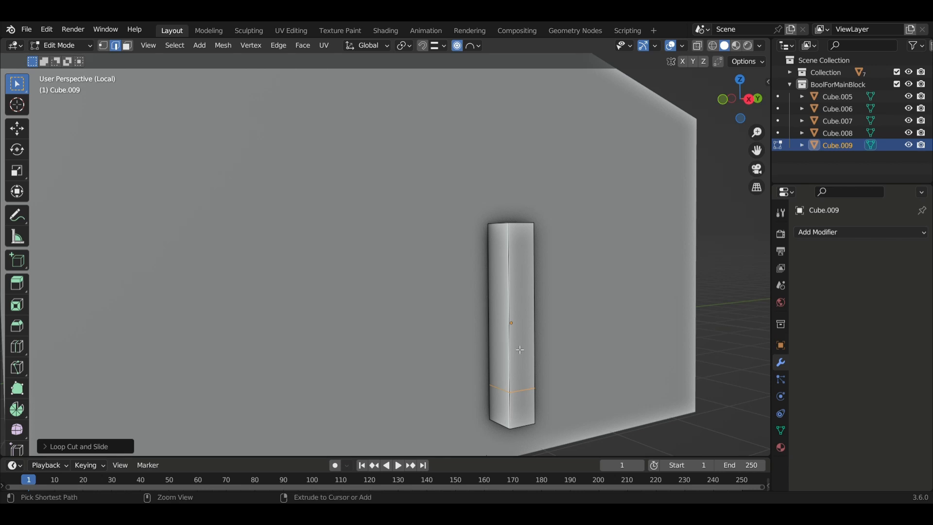
pyautogui.hotkey('ctrl', 'r')
pyautogui.click(518, 307)
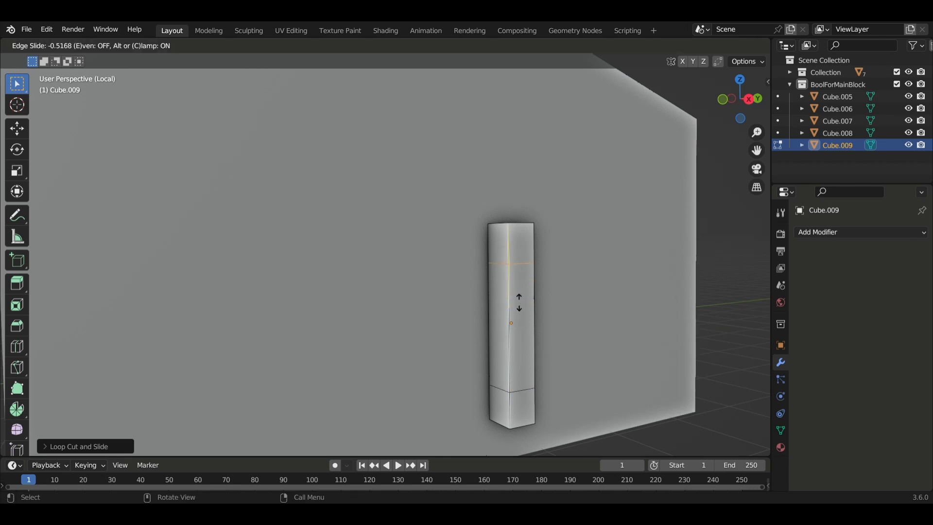
pyautogui.click(517, 296)
# Step: Extrude the exposed side faces of the post's base and top sections along their normals by about 0.12 m, then clear the selection
pyautogui.moveTo(541, 355); pyautogui.dragTo(436, 373, button='middle')
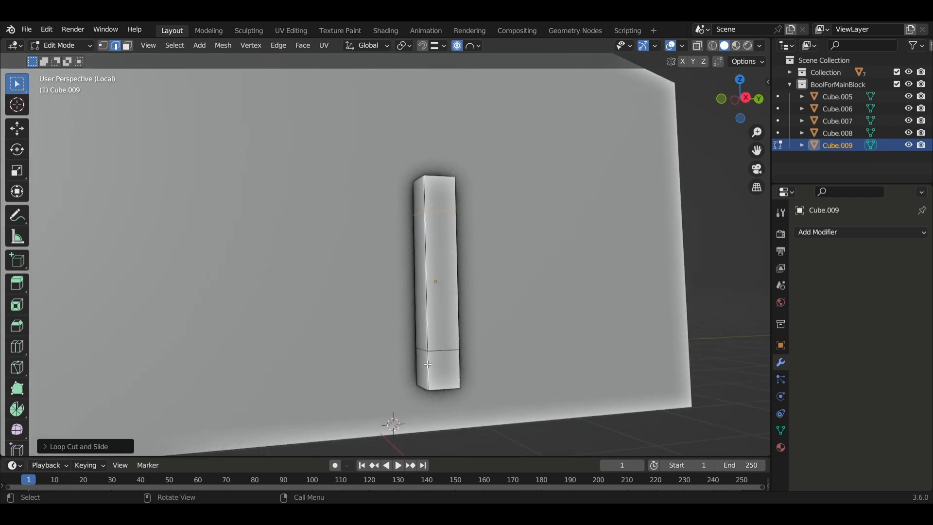
pyautogui.click(435, 372)
pyautogui.press('3')
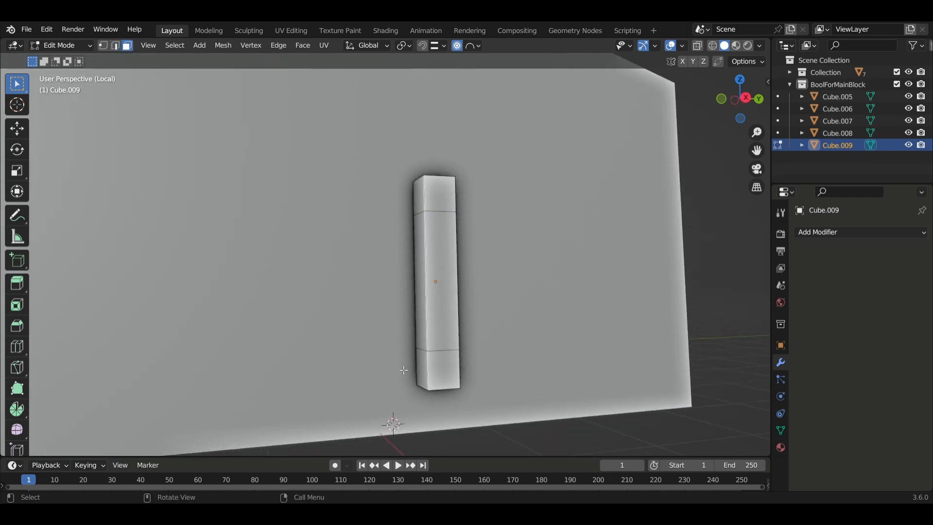
pyautogui.click(431, 367)
pyautogui.moveTo(471, 385); pyautogui.dragTo(428, 344, button='middle')
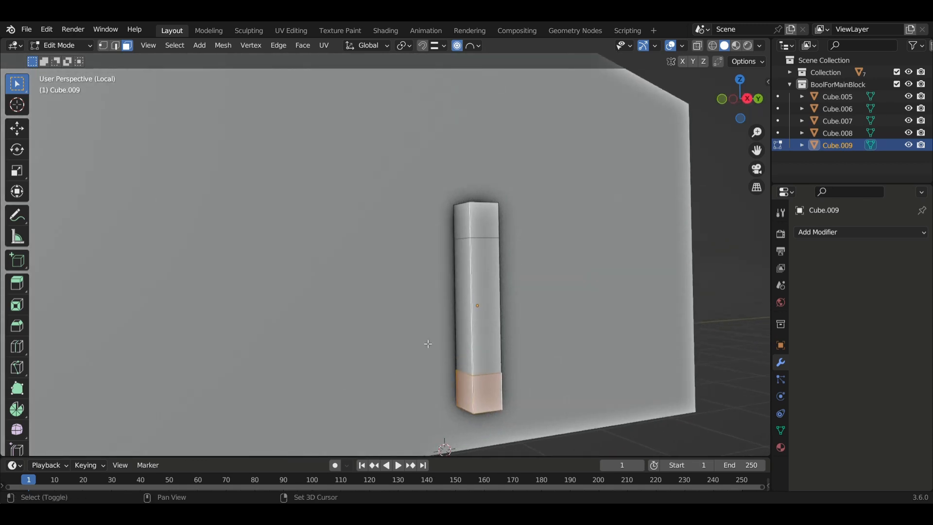
pyautogui.keyDown('shift'); pyautogui.click(464, 224); pyautogui.keyUp('shift')
pyautogui.keyDown('shift'); pyautogui.click(485, 224); pyautogui.keyUp('shift')
pyautogui.moveTo(507, 299); pyautogui.dragTo(423, 309, button='middle')
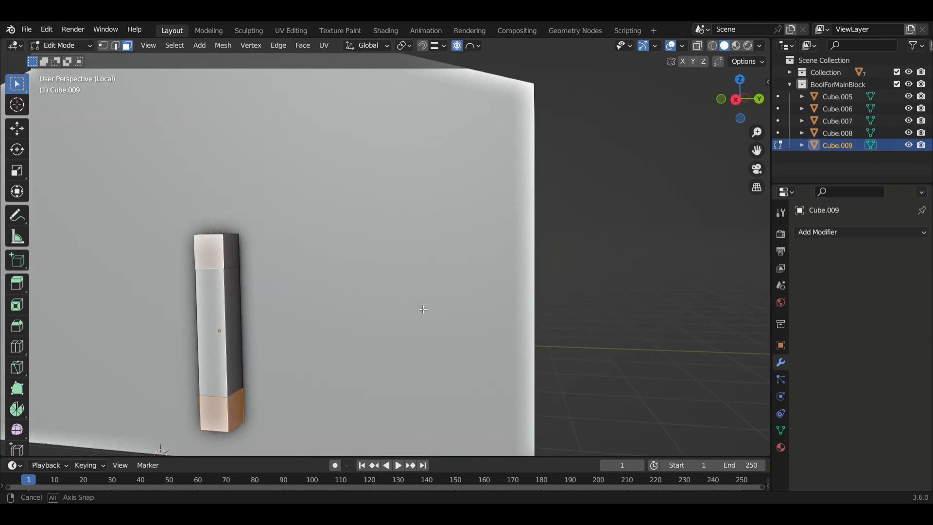
pyautogui.keyDown('shift'); pyautogui.click(234, 250); pyautogui.keyUp('shift')
pyautogui.moveTo(236, 288); pyautogui.dragTo(283, 287, button='middle')
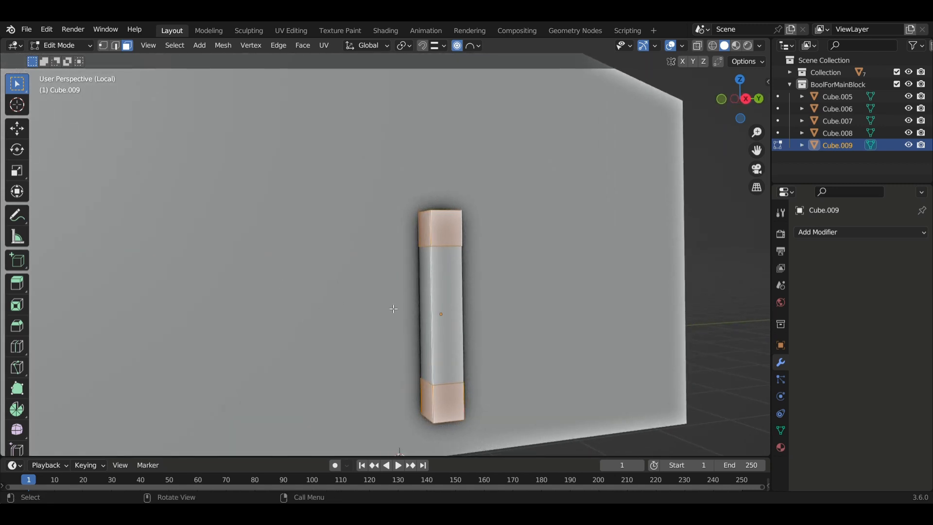
pyautogui.hotkey('alt', 'e')
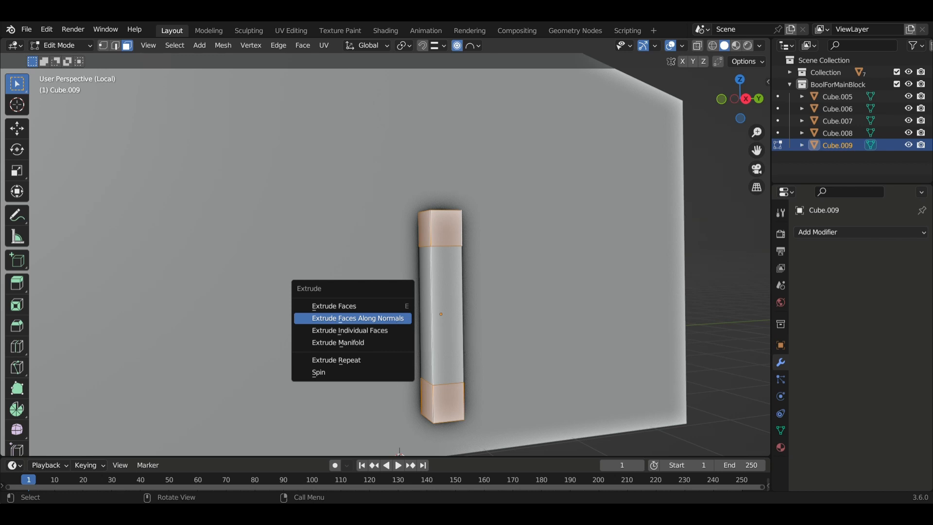
pyautogui.click(393, 320)
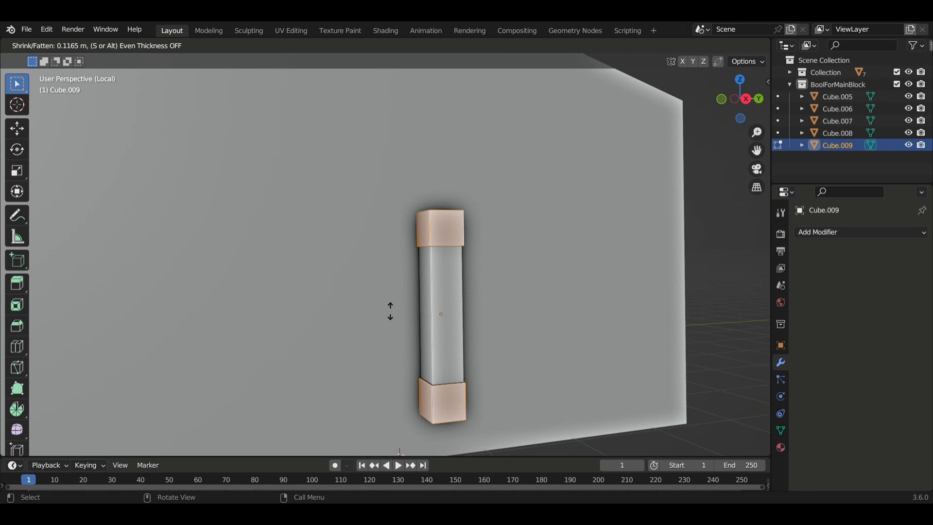
pyautogui.click(390, 311)
pyautogui.moveTo(450, 406); pyautogui.dragTo(622, 337, button='middle')
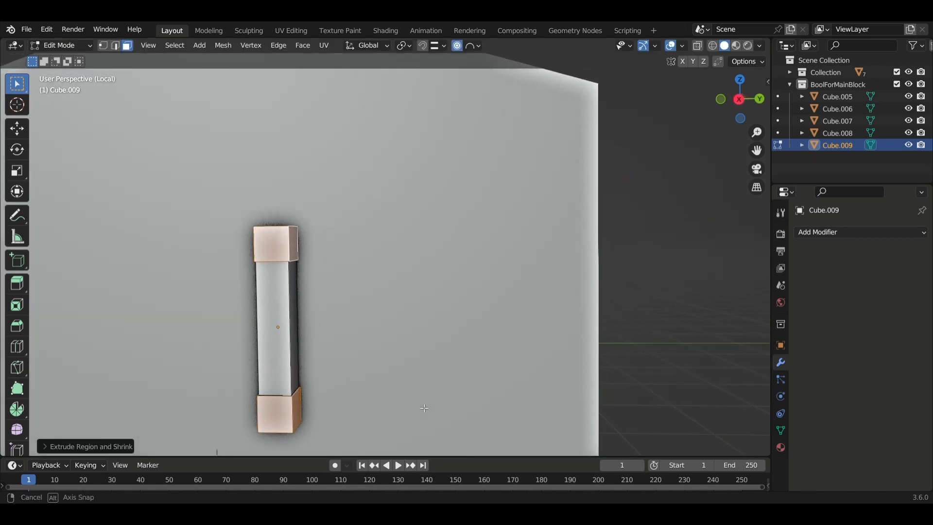
pyautogui.click(624, 335)
# Step: Add a horizontal loop cut in each thickened end block, slid close to the edge facing the post's shaft
pyautogui.moveTo(294, 390); pyautogui.dragTo(349, 376, button='middle')
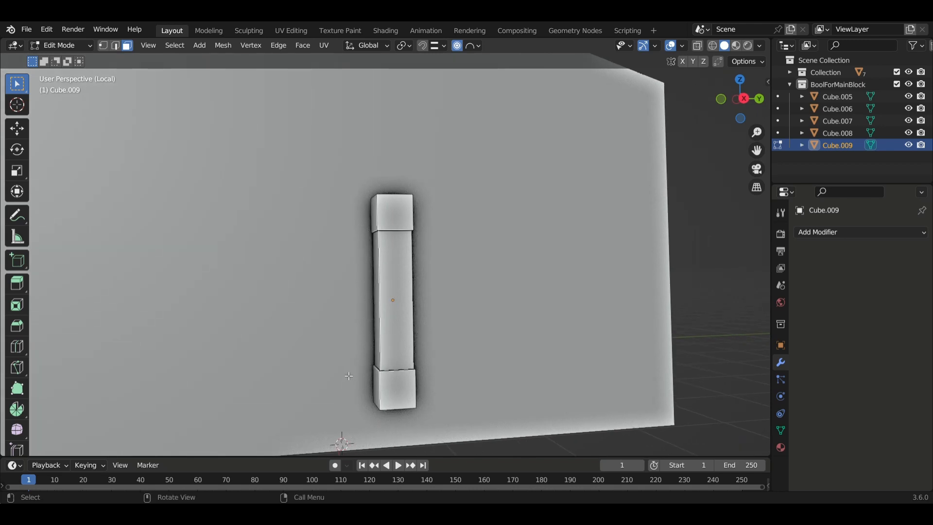
pyautogui.hotkey('ctrl', 'r')
pyautogui.click(383, 386)
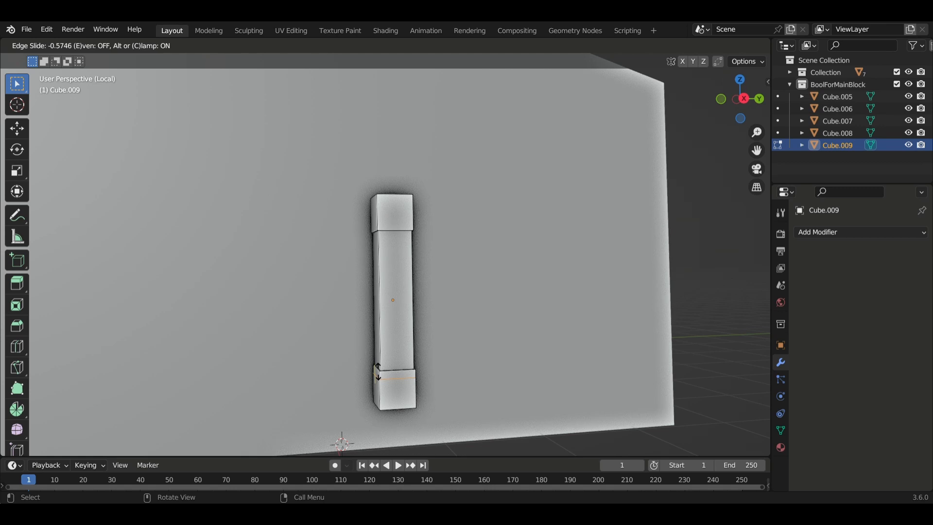
pyautogui.click(379, 372)
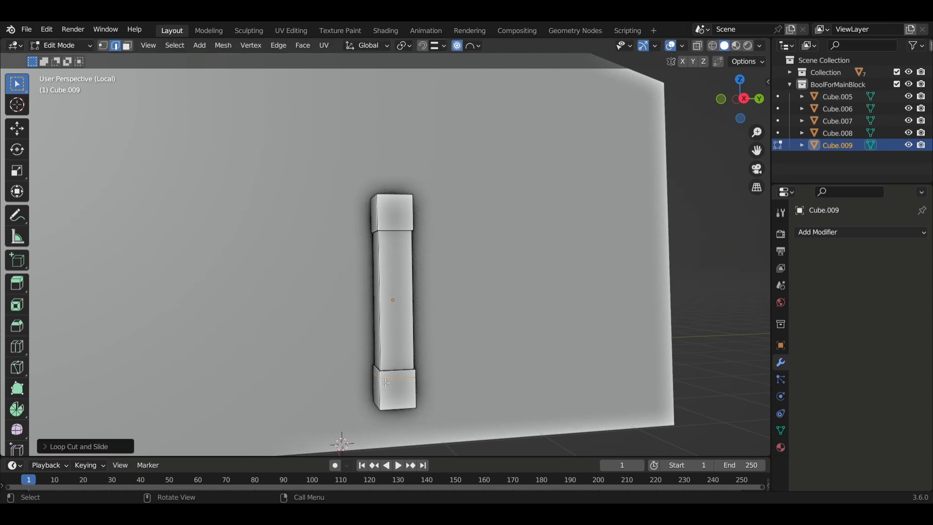
pyautogui.click(382, 215)
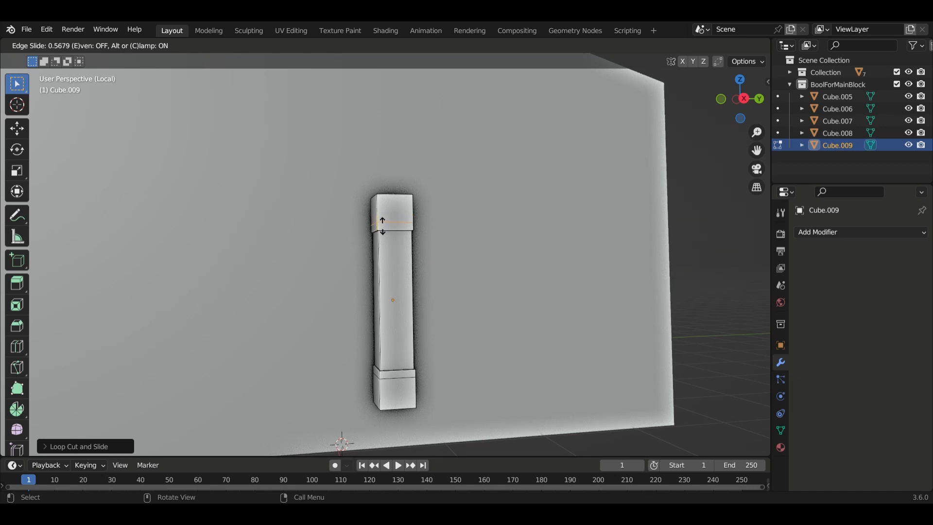
pyautogui.click(383, 225)
# Step: Extrude the exposed faces of the narrow bands on both end blocks along their normals by about 0.1 m with even thickness
pyautogui.moveTo(367, 271); pyautogui.dragTo(384, 272, button='middle')
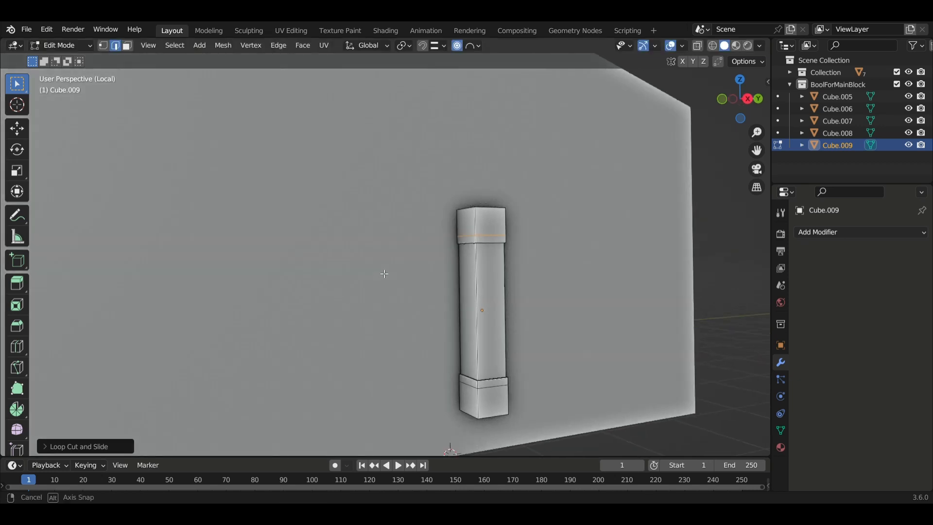
pyautogui.click(476, 249)
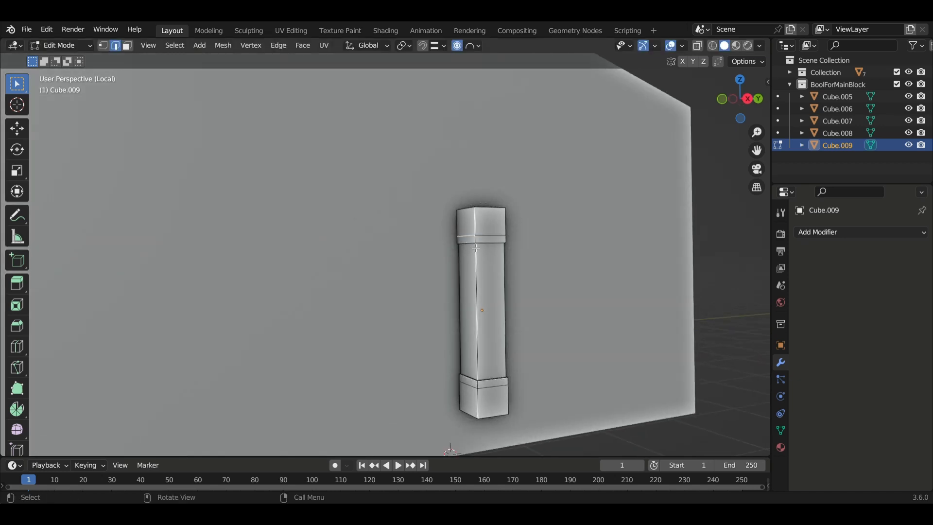
pyautogui.press('3')
pyautogui.click(469, 240)
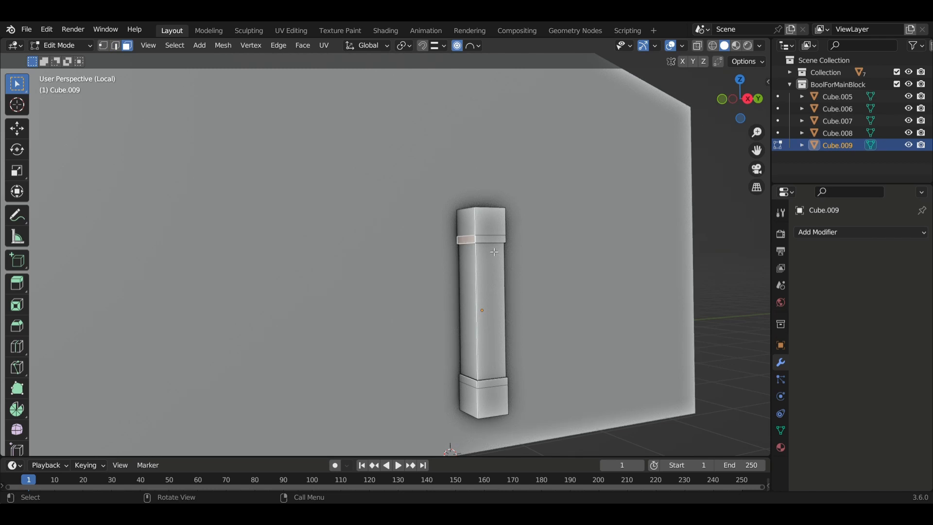
pyautogui.keyDown('shift'); pyautogui.click(494, 240); pyautogui.keyUp('shift')
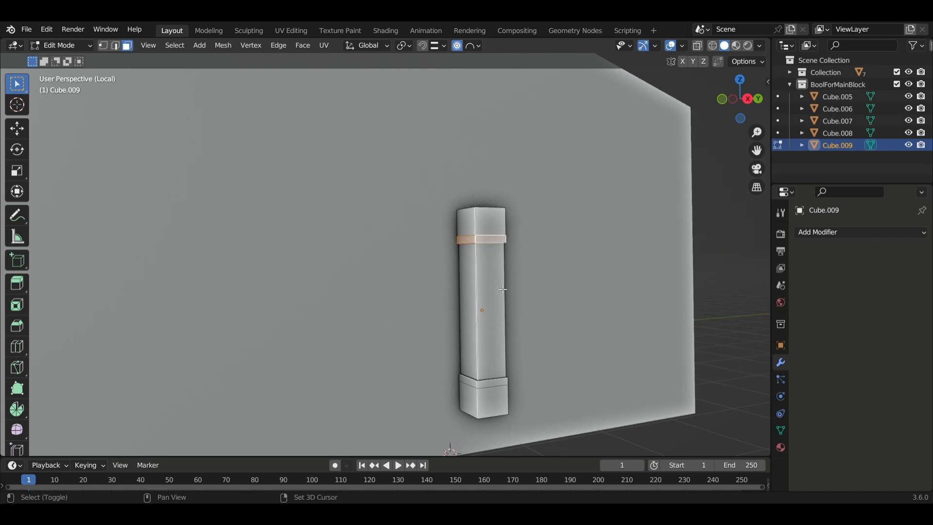
pyautogui.moveTo(495, 243); pyautogui.dragTo(432, 247, button='middle')
pyautogui.keyDown('shift'); pyautogui.click(203, 264); pyautogui.keyUp('shift')
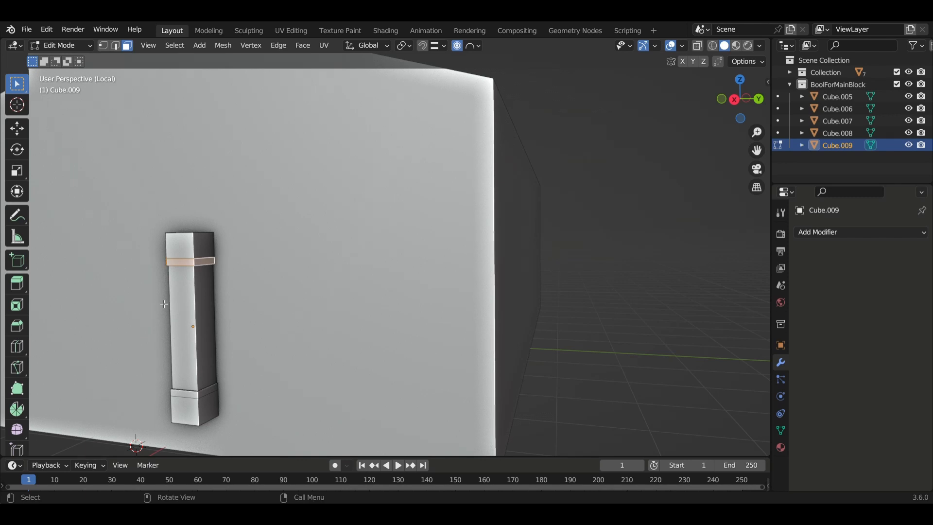
pyautogui.moveTo(203, 264); pyautogui.dragTo(165, 337, button='middle')
pyautogui.keyDown('shift'); pyautogui.click(492, 294); pyautogui.keyUp('shift')
pyautogui.keyDown('shift'); pyautogui.click(158, 314); pyautogui.keyUp('shift')
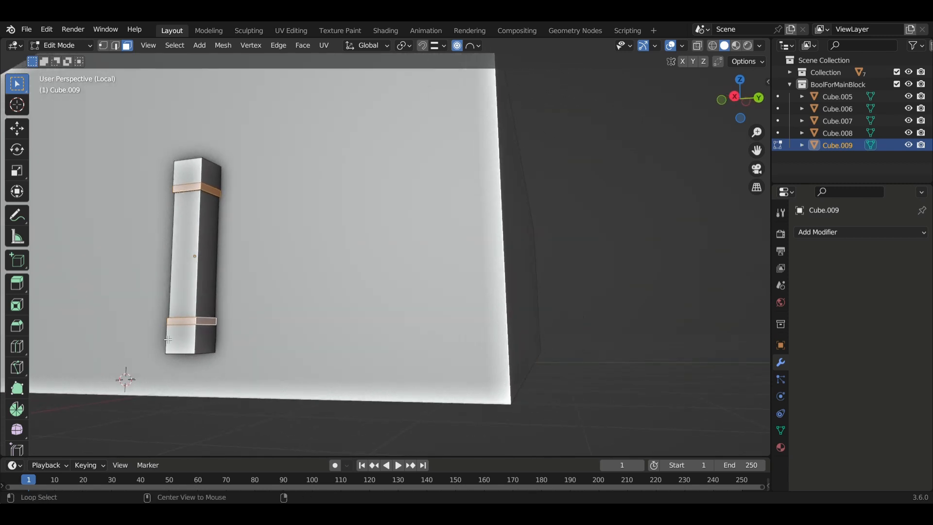
pyautogui.hotkey('alt', 'e')
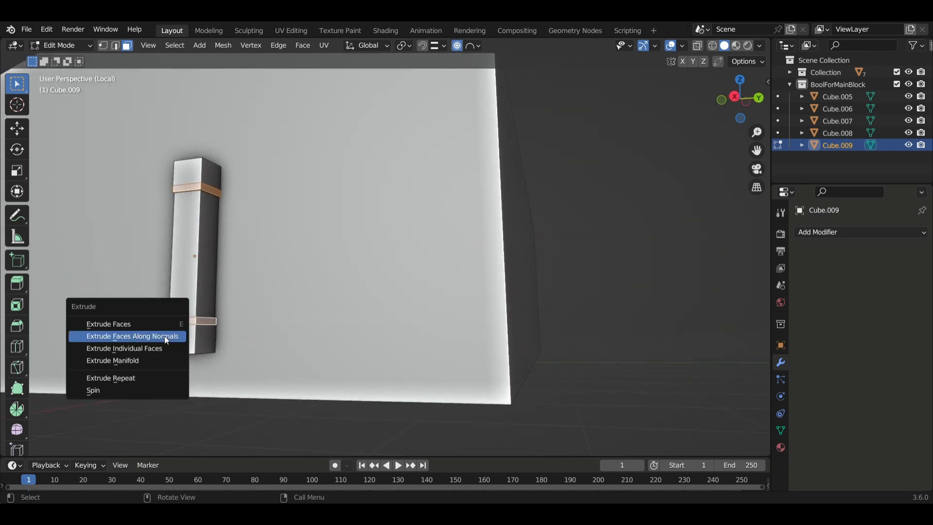
pyautogui.click(164, 337)
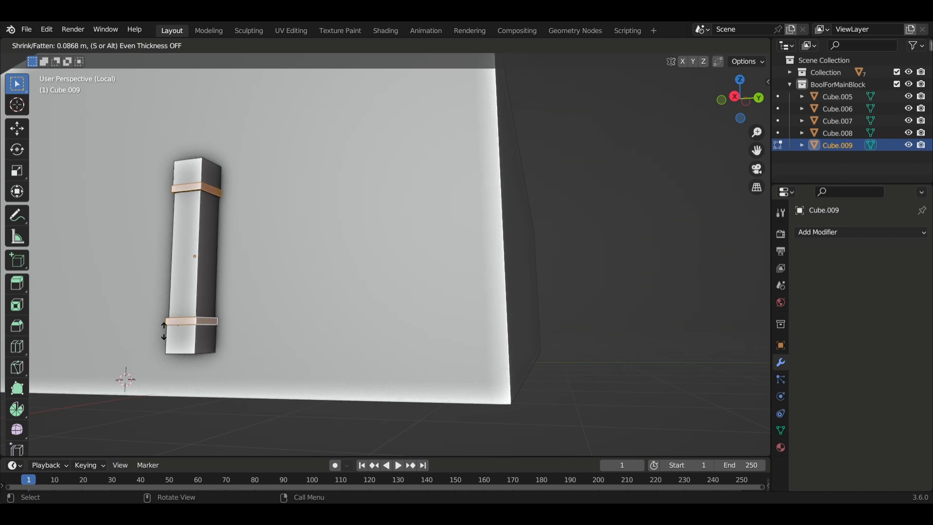
pyautogui.press('alt')
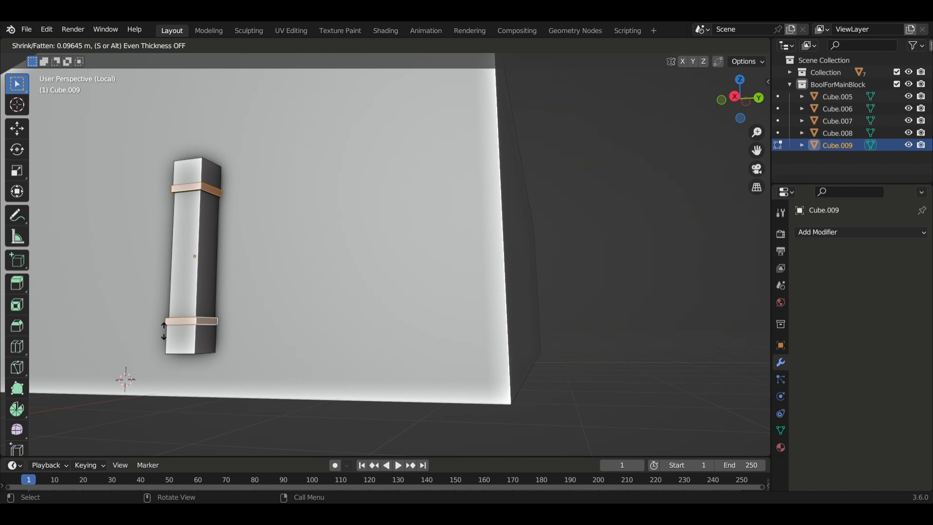
pyautogui.press('alt')
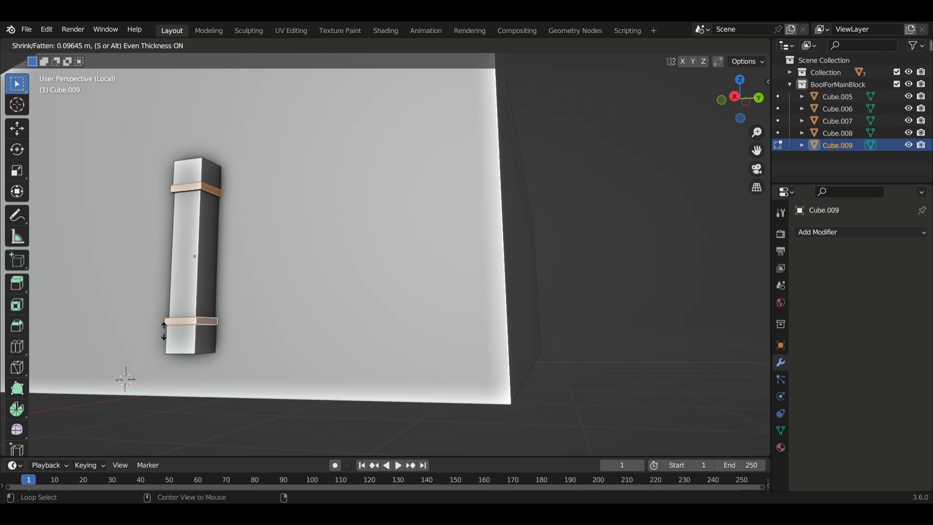
pyautogui.click(164, 331)
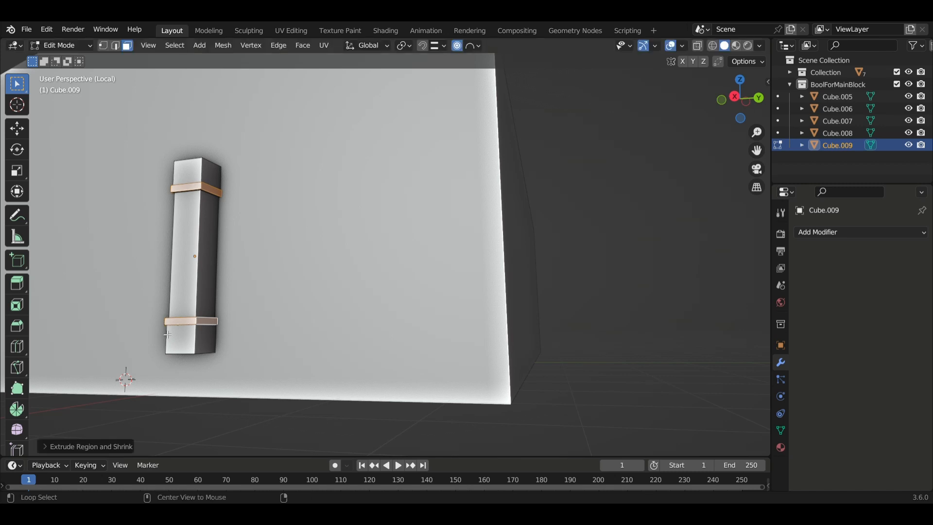
# Step: Leave local view and return to Object Mode so the pillar is shown with the whole church entrance
pyautogui.moveTo(167, 335); pyautogui.dragTo(339, 365, button='middle')
pyautogui.press('KP_Divide')
pyautogui.press('Tab')
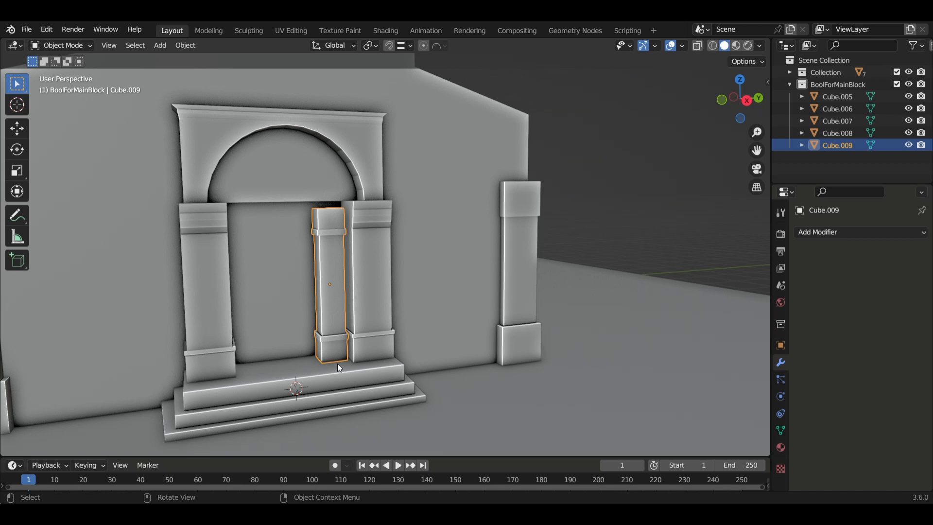
# Step: Try a duplicate of the pillar about 1.02 m along negative Y at the doorway's opposite side, and delete it
pyautogui.hotkey('shift', 'd')
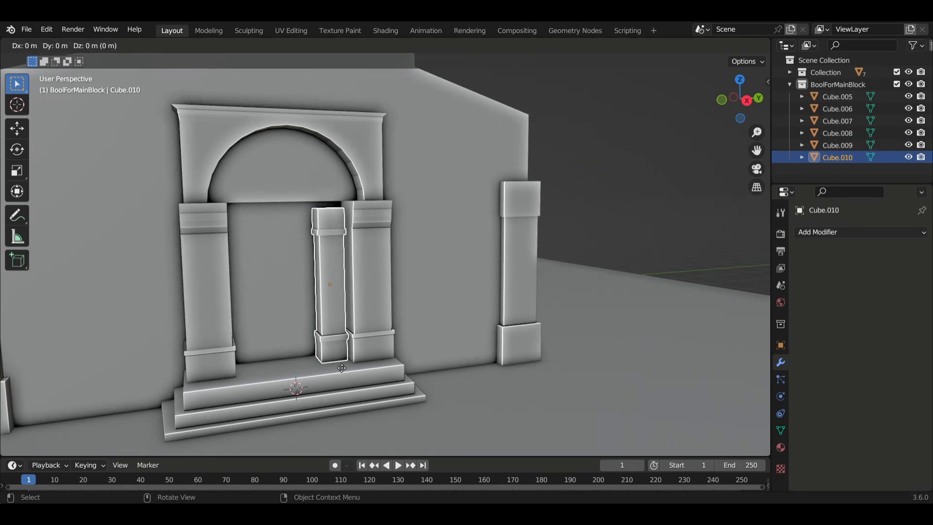
pyautogui.press('y')
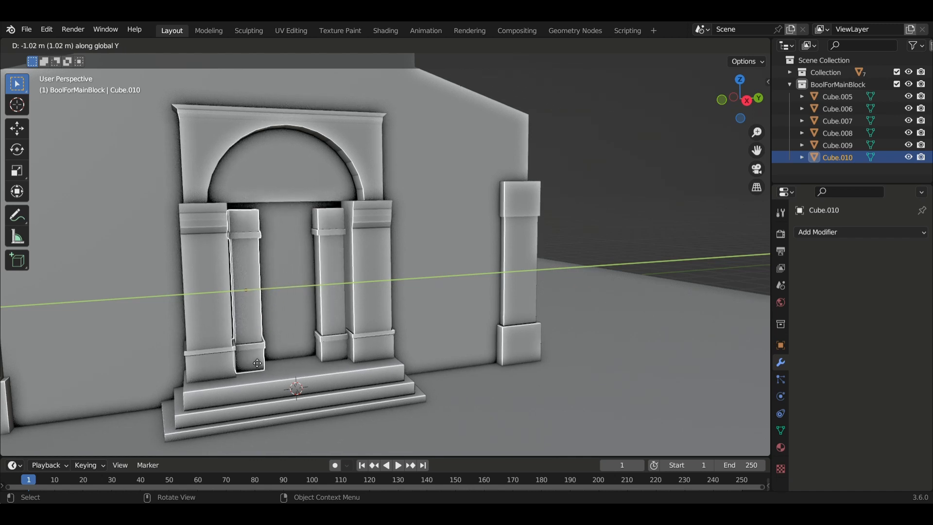
pyautogui.click(257, 364)
pyautogui.moveTo(256, 372)
pyautogui.mouseDown(button='middle')
pyautogui.moveTo(238, 372)
pyautogui.moveTo(260, 376)
pyautogui.mouseUp(button='middle')
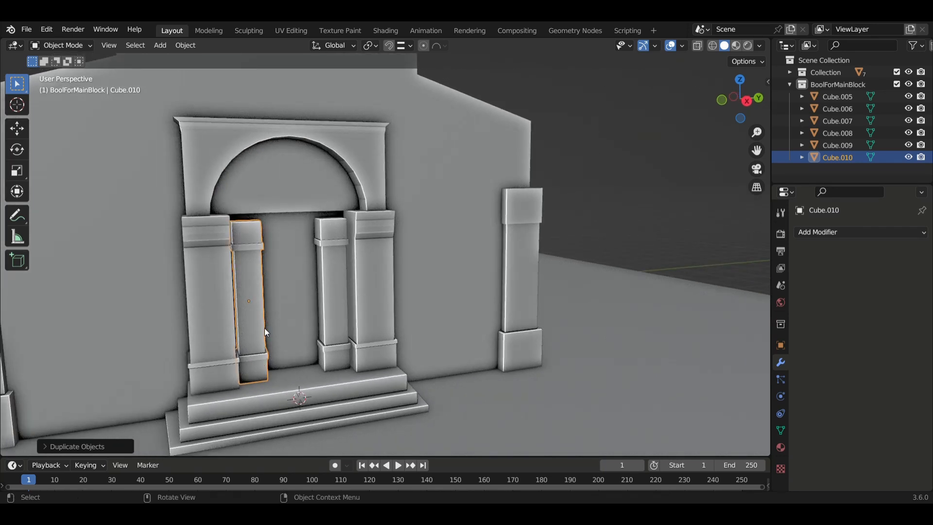
pyautogui.moveTo(266, 333); pyautogui.dragTo(183, 289, button='middle')
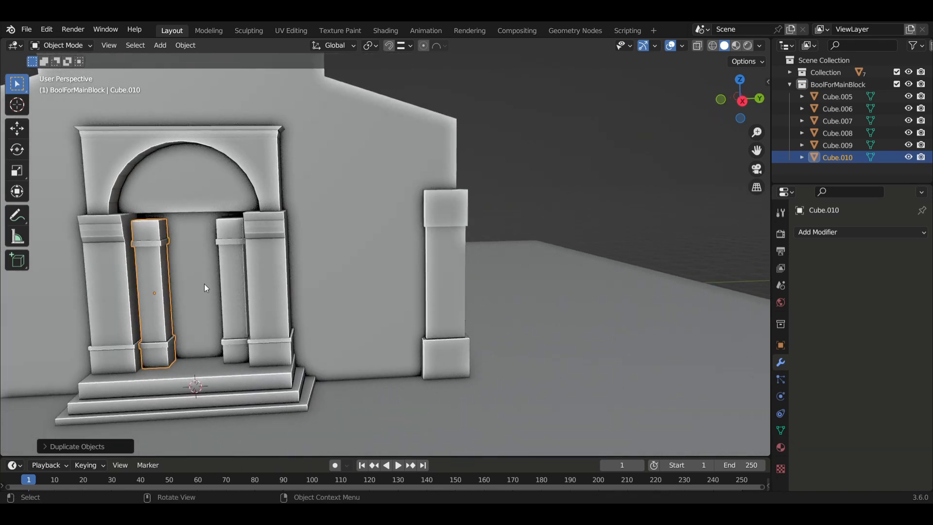
pyautogui.moveTo(188, 310); pyautogui.dragTo(197, 309, button='middle')
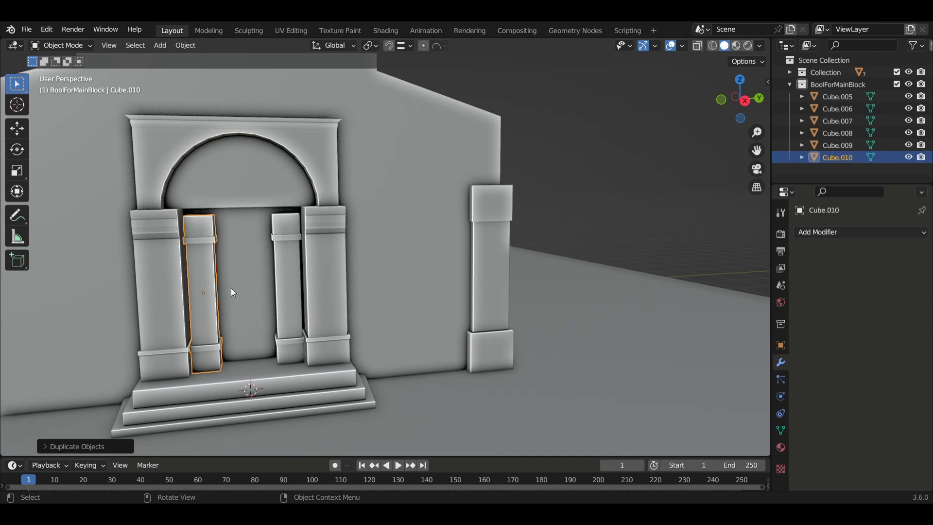
pyautogui.click(216, 287)
pyautogui.press('Delete')
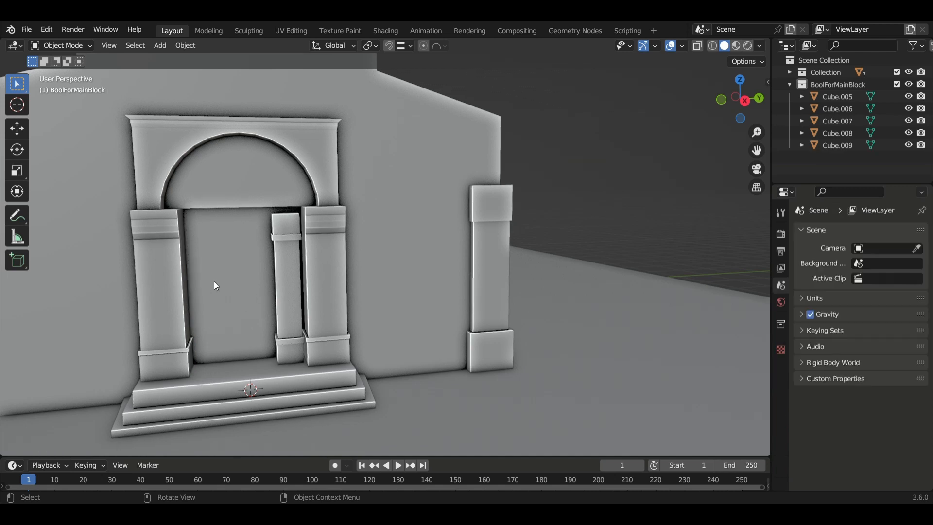
# Step: Scale the remaining pillar uniformly to about 0.83 and lower it about 0.15 m along Z onto the top stair
pyautogui.click(291, 294)
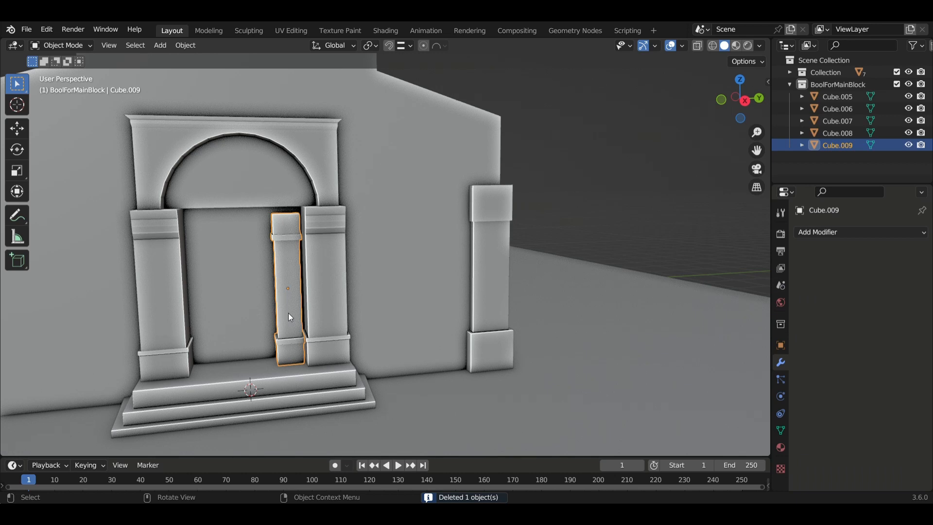
pyautogui.press('s')
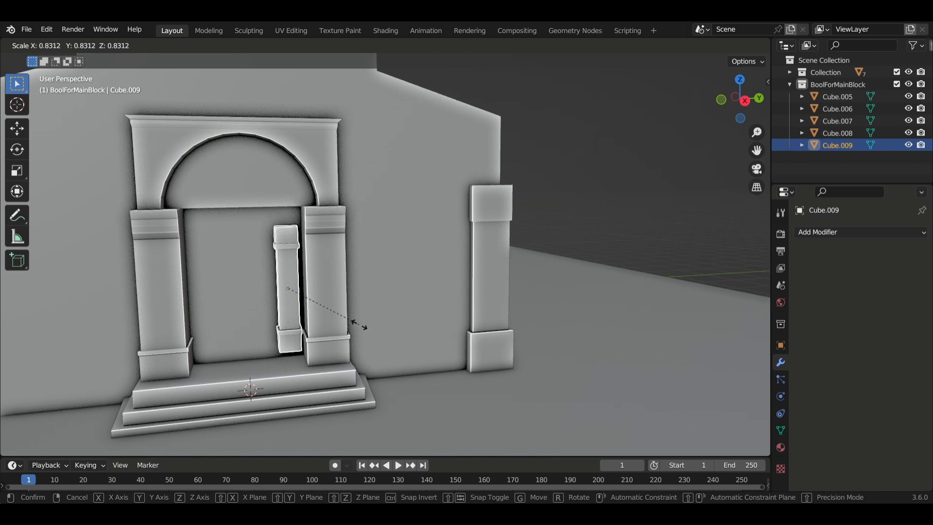
pyautogui.click(349, 338)
pyautogui.moveTo(349, 338); pyautogui.dragTo(379, 344, button='middle')
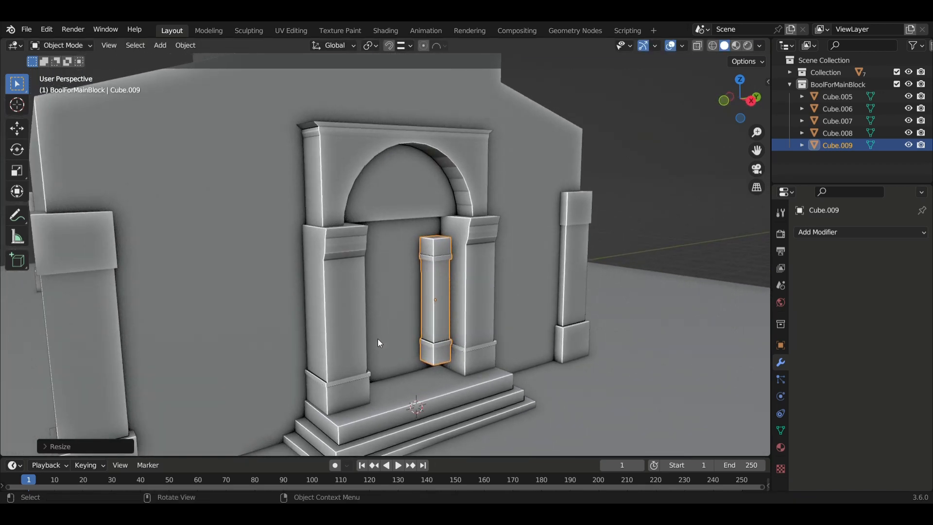
pyautogui.press('g')
pyautogui.press('z')
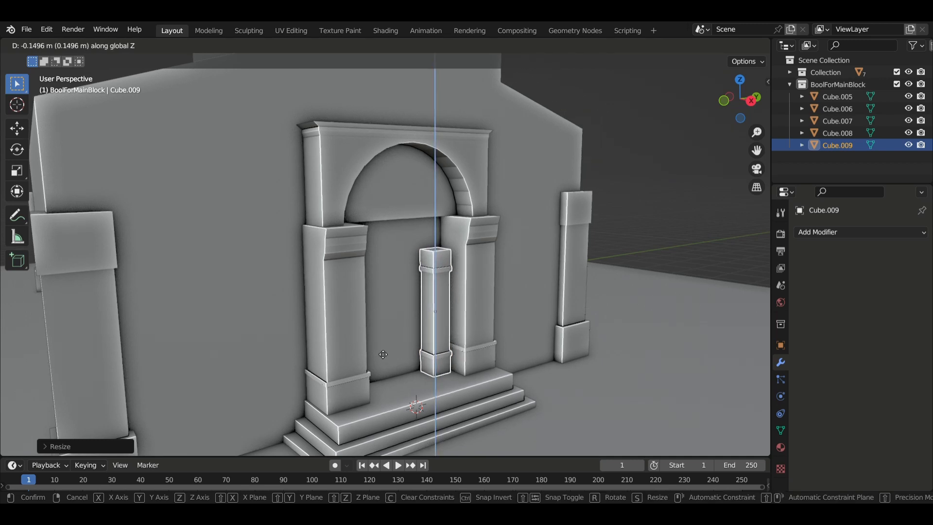
pyautogui.click(379, 351)
# Step: Scale the pillar down in X and Y only, with Z locked, to make it slimmer at the same height
pyautogui.moveTo(378, 350)
pyautogui.mouseDown(button='middle')
pyautogui.moveTo(390, 354)
pyautogui.moveTo(353, 349)
pyautogui.moveTo(362, 348)
pyautogui.mouseUp(button='middle')
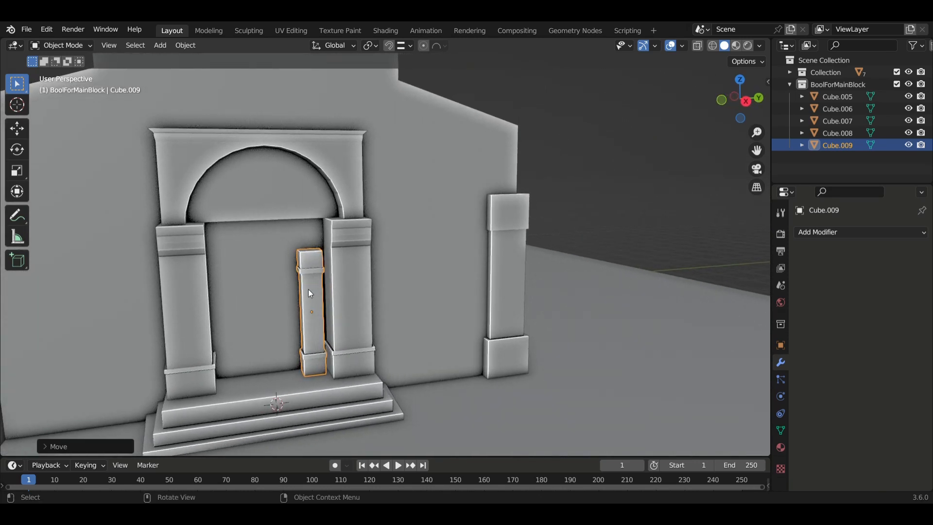
pyautogui.moveTo(310, 283); pyautogui.dragTo(329, 299, button='middle')
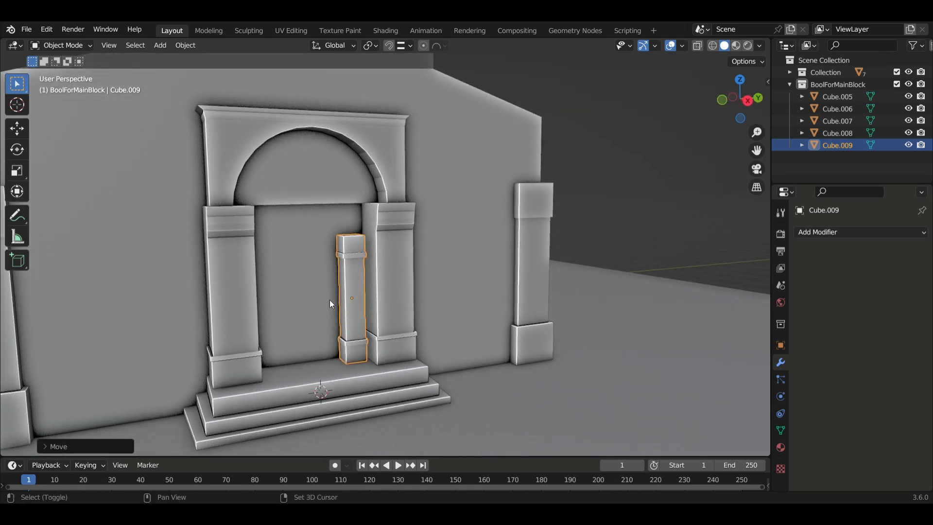
pyautogui.press('shift')
pyautogui.press('shift')
pyautogui.press('s')
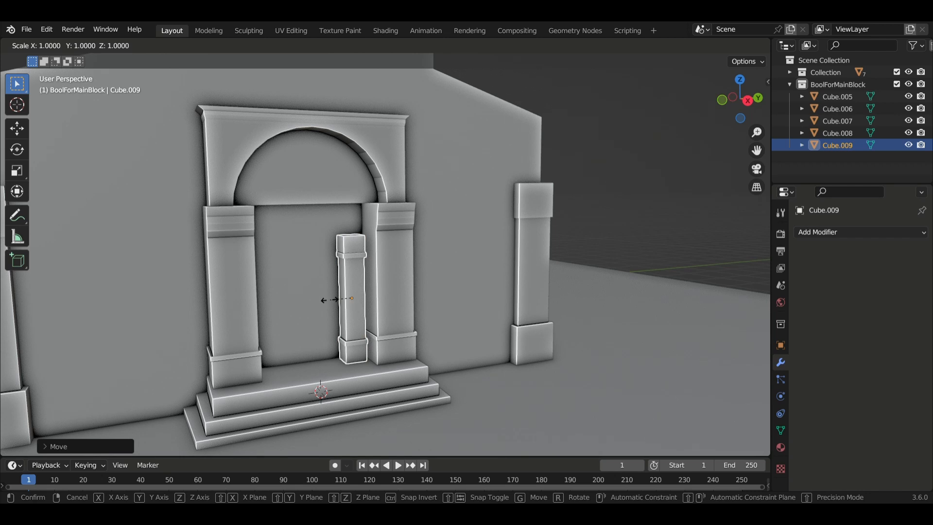
pyautogui.hotkey('shift', 'z')
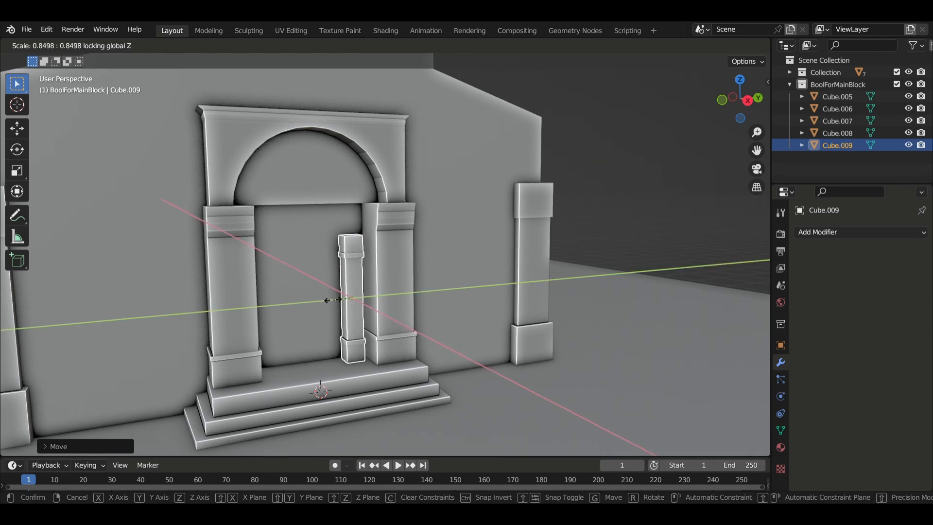
pyautogui.click(338, 300)
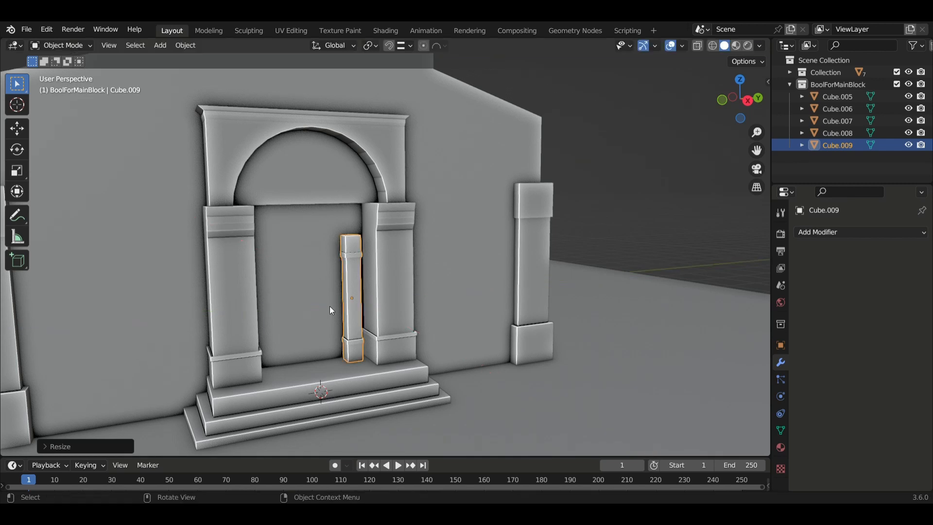
# Step: Move the slim pillar about 0.1 m along negative X toward the wall and about 0.04 m along positive Y toward the adjacent large column
pyautogui.moveTo(329, 307); pyautogui.dragTo(355, 318, button='middle')
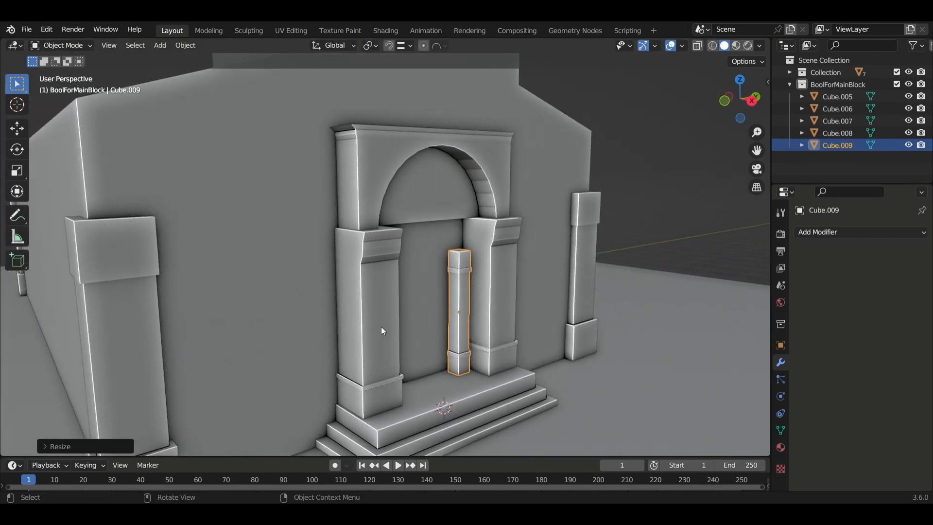
pyautogui.press('g')
pyautogui.press('x')
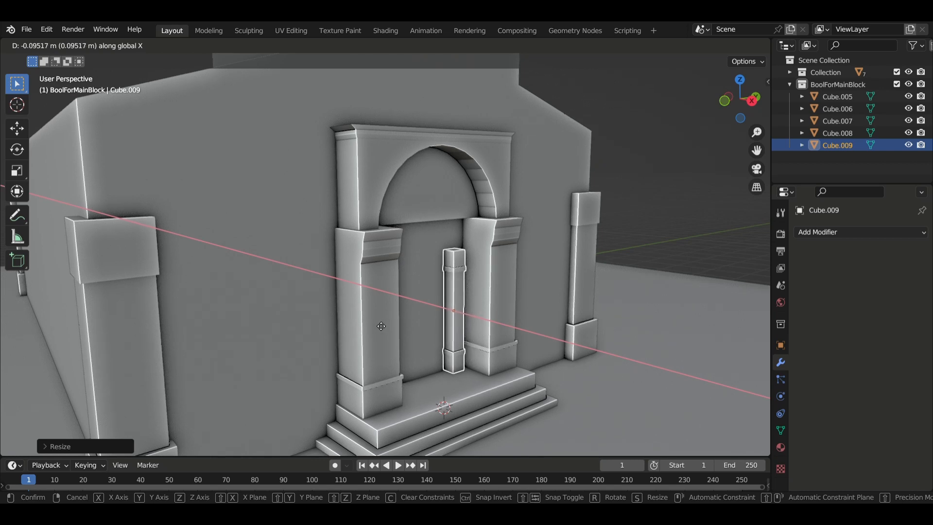
pyautogui.click(377, 322)
pyautogui.moveTo(378, 321); pyautogui.dragTo(345, 323, button='middle')
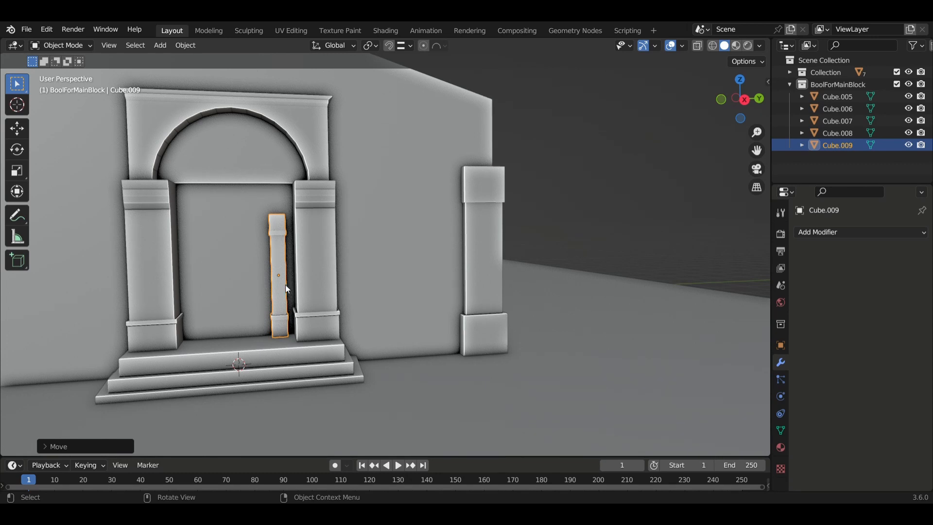
pyautogui.press('g')
pyautogui.press('y')
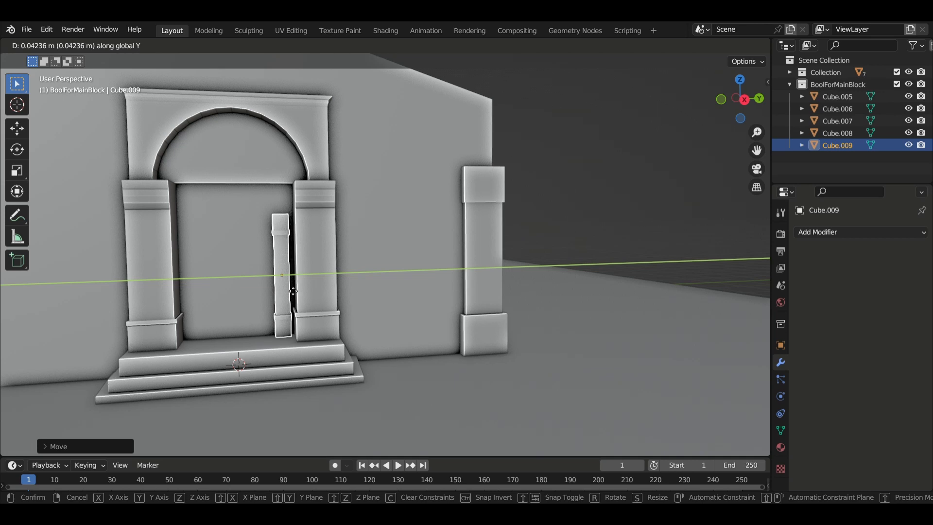
pyautogui.click(285, 297)
# Step: Duplicate the slim pillar along negative Y toward the large column on the doorway's opposite side
pyautogui.moveTo(285, 296); pyautogui.dragTo(310, 305, button='middle')
pyautogui.hotkey('shift', 'd')
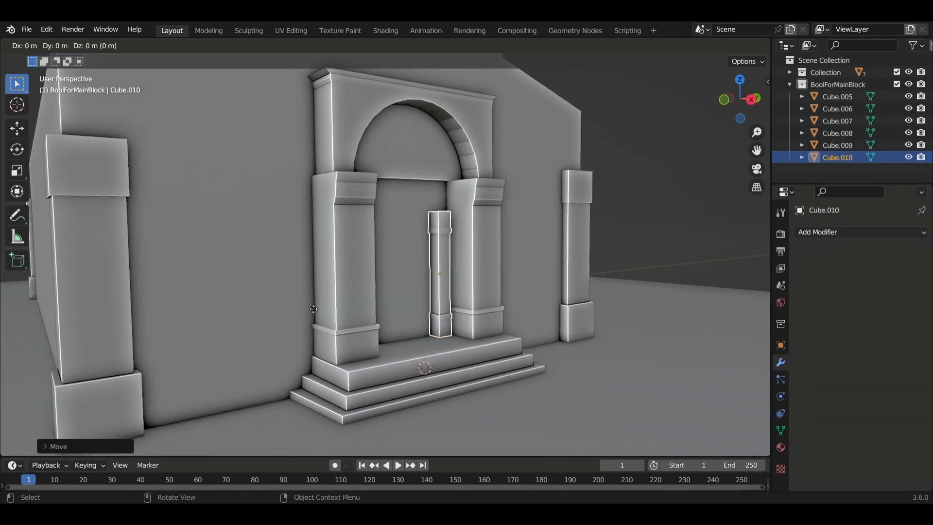
pyautogui.press('y')
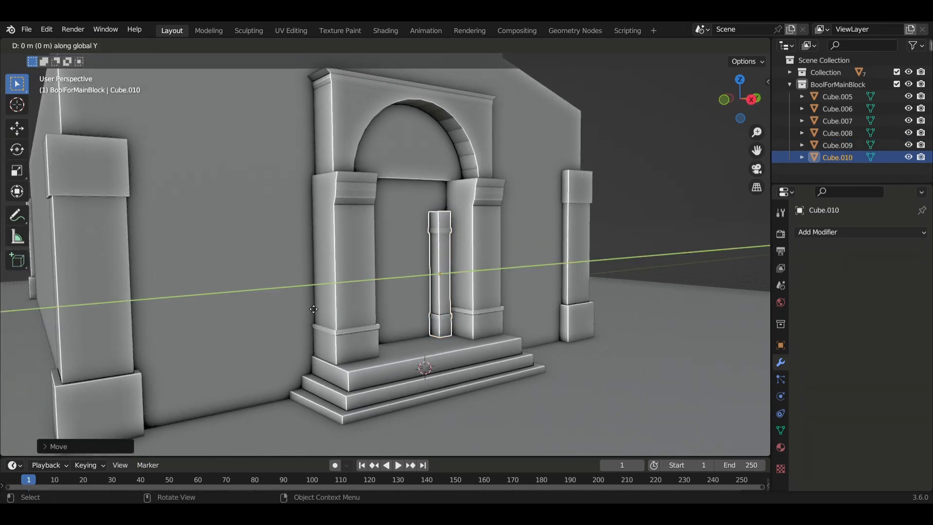
pyautogui.click(256, 319)
# Step: Move the duplicated pillar about 0.24 m further along negative Y next to the opposite large column, and deselect it
pyautogui.moveTo(256, 319); pyautogui.dragTo(275, 331, button='middle')
pyautogui.press('g')
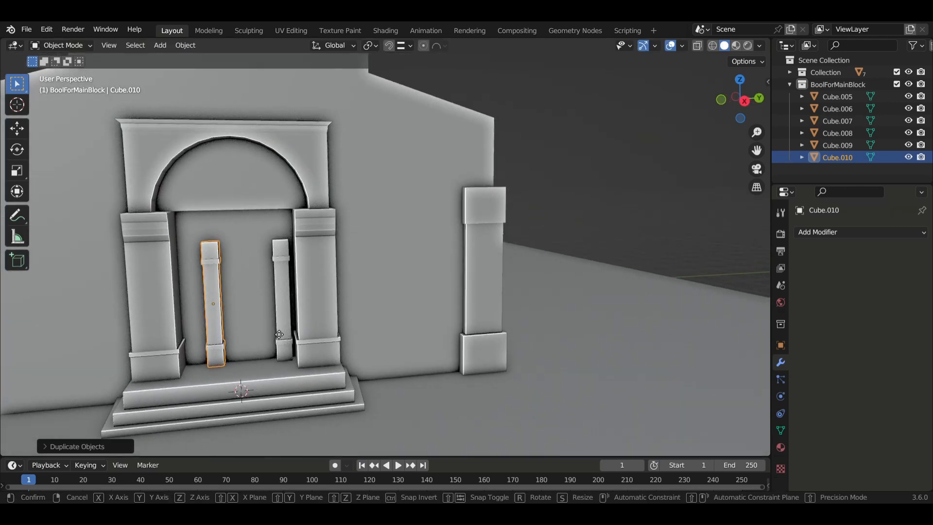
pyautogui.press('y')
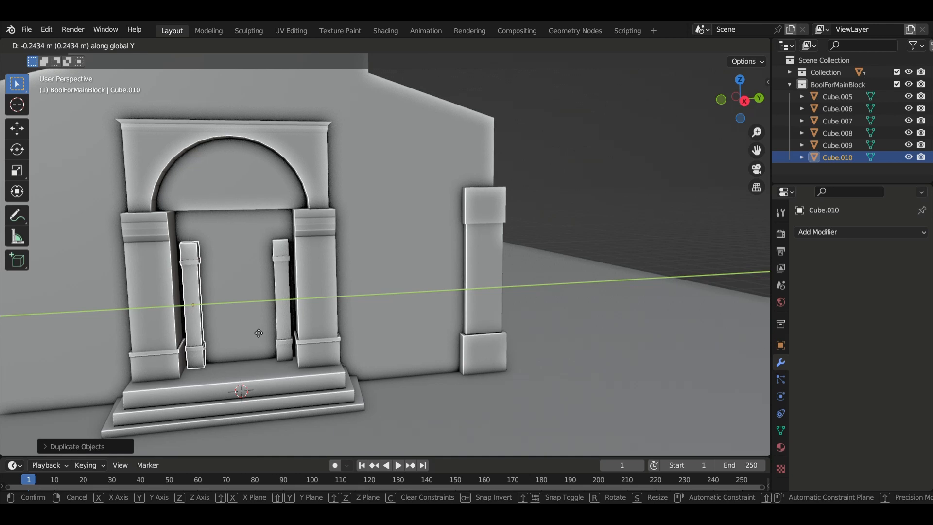
pyautogui.click(257, 330)
pyautogui.moveTo(255, 329); pyautogui.dragTo(246, 352, button='middle')
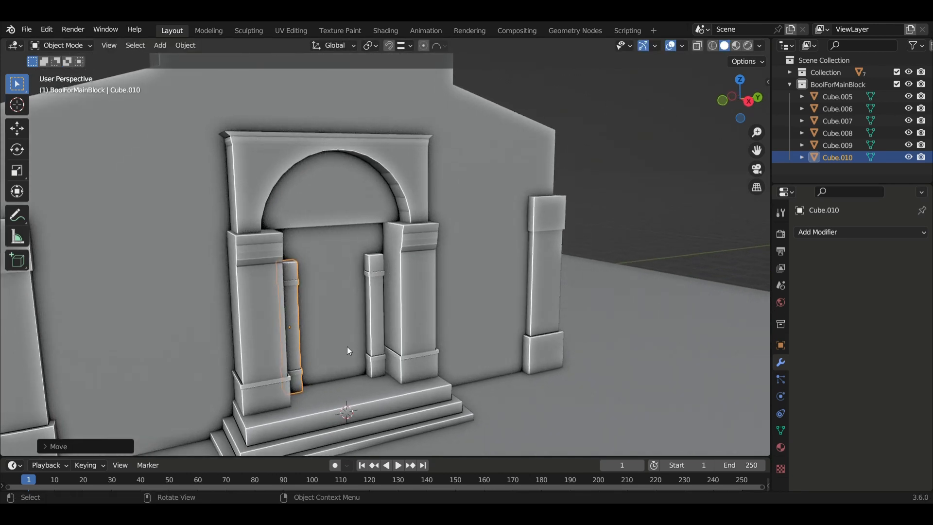
pyautogui.moveTo(347, 346); pyautogui.dragTo(367, 348, button='middle')
pyautogui.click(667, 228)
pyautogui.moveTo(485, 334); pyautogui.dragTo(448, 333, button='middle')
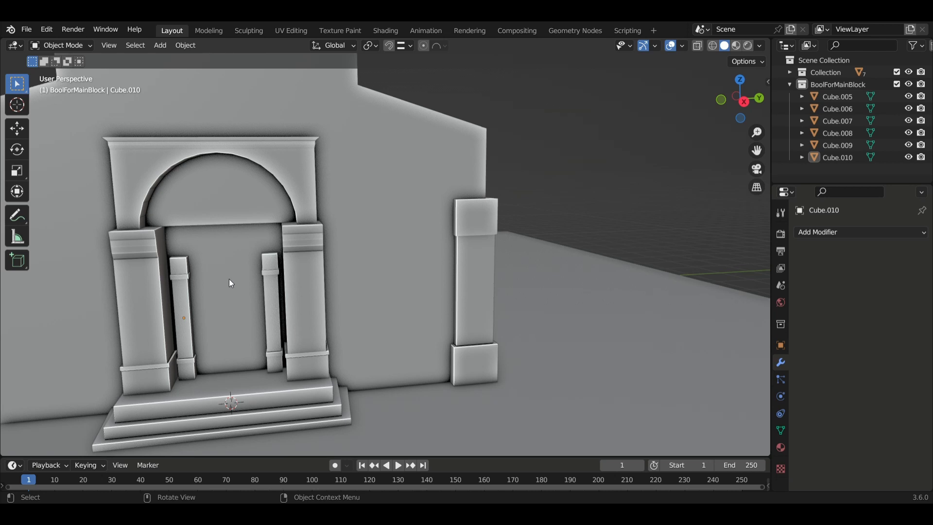
# Step: Add a cube at the entrance stairs and scale it down in X and Z, with Y locked, into a long horizontal beam
pyautogui.moveTo(229, 279); pyautogui.dragTo(328, 311, button='middle')
pyautogui.scroll(-2, 339, 345)
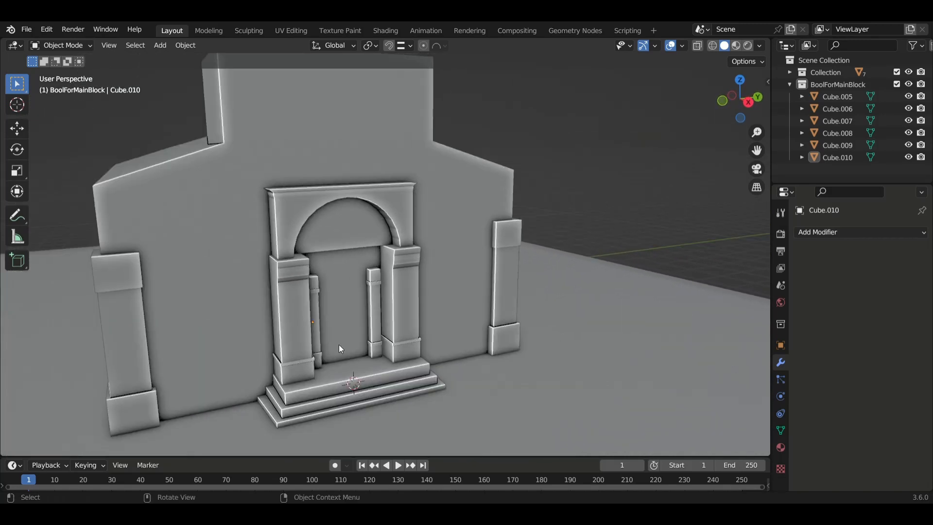
pyautogui.moveTo(333, 364); pyautogui.dragTo(376, 368, button='middle')
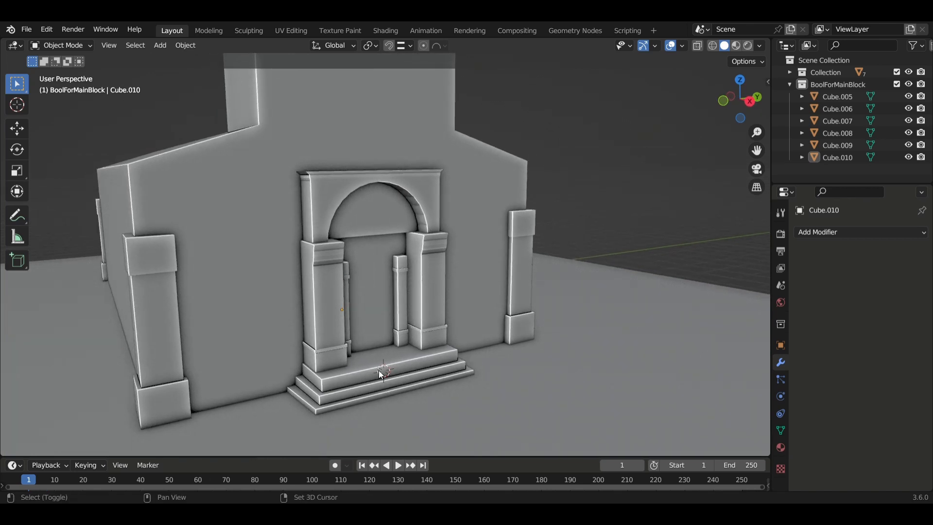
pyautogui.hotkey('shift', 'a')
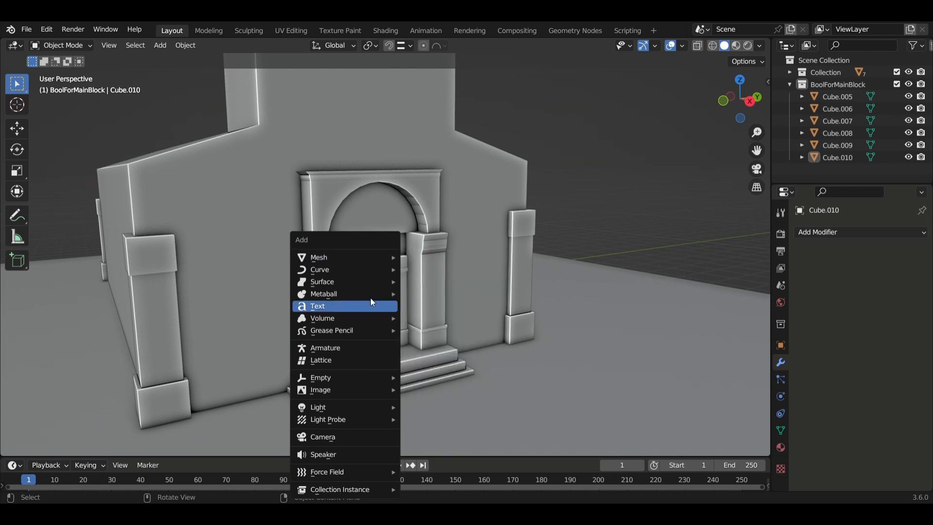
pyautogui.moveTo(373, 256)
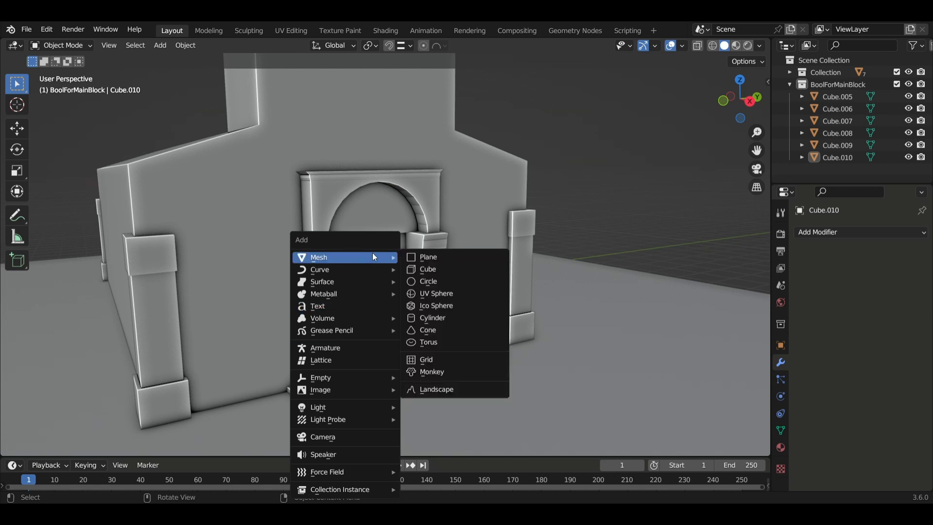
pyautogui.click(430, 268)
pyautogui.moveTo(406, 324); pyautogui.dragTo(443, 344, button='middle')
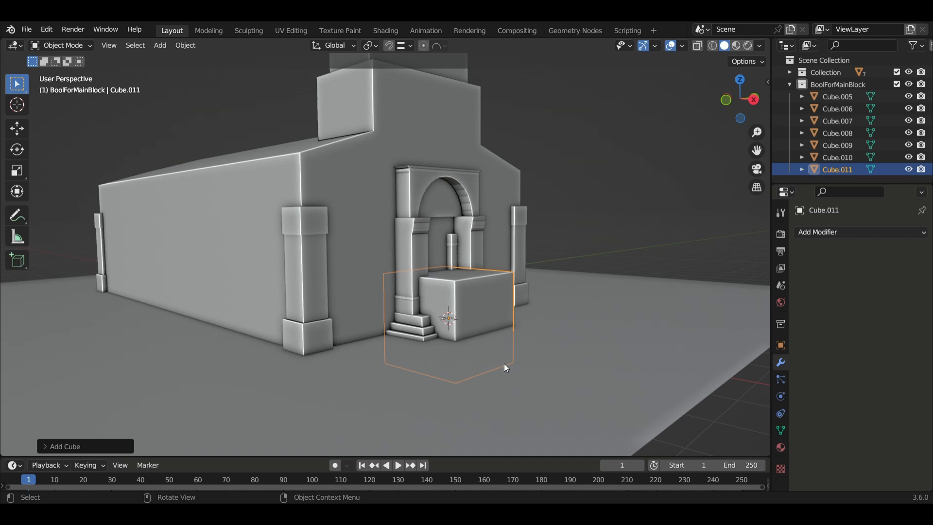
pyautogui.press('s')
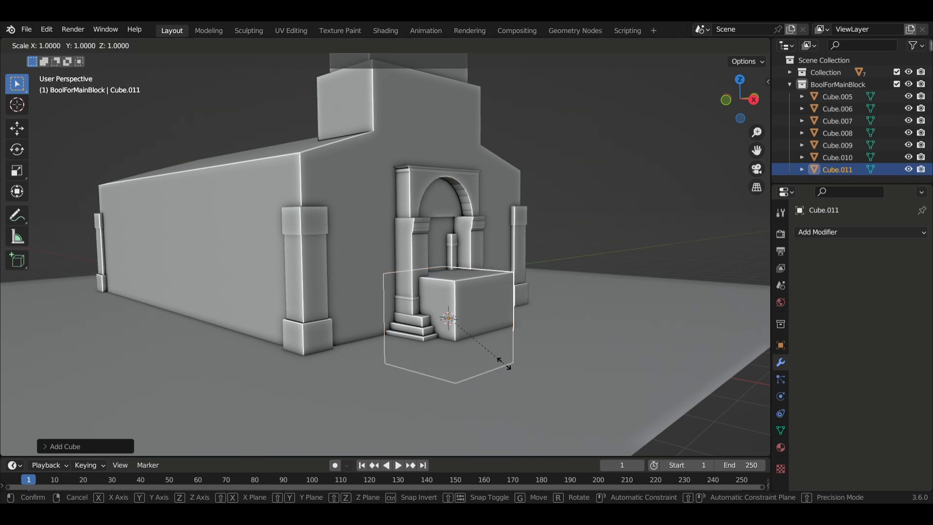
pyautogui.hotkey('shift', 'y')
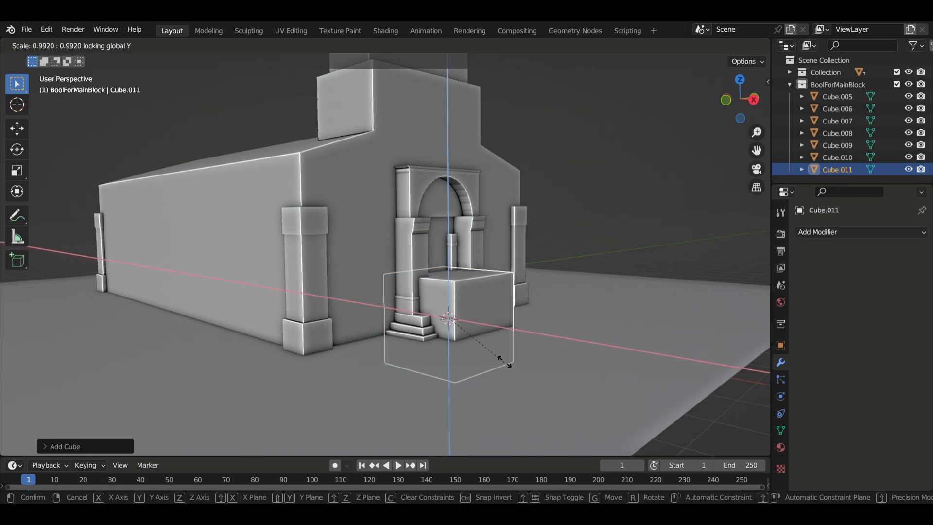
pyautogui.click(456, 322)
# Step: Raise the new beam about 1.75 m along Z to the upper part of the doorway
pyautogui.moveTo(464, 354); pyautogui.dragTo(471, 359, button='middle')
pyautogui.press('g')
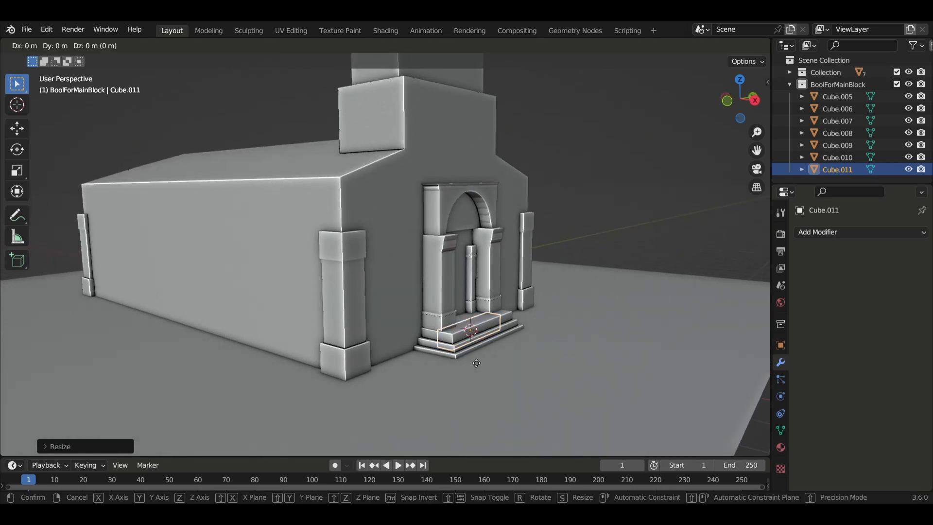
pyautogui.press('z')
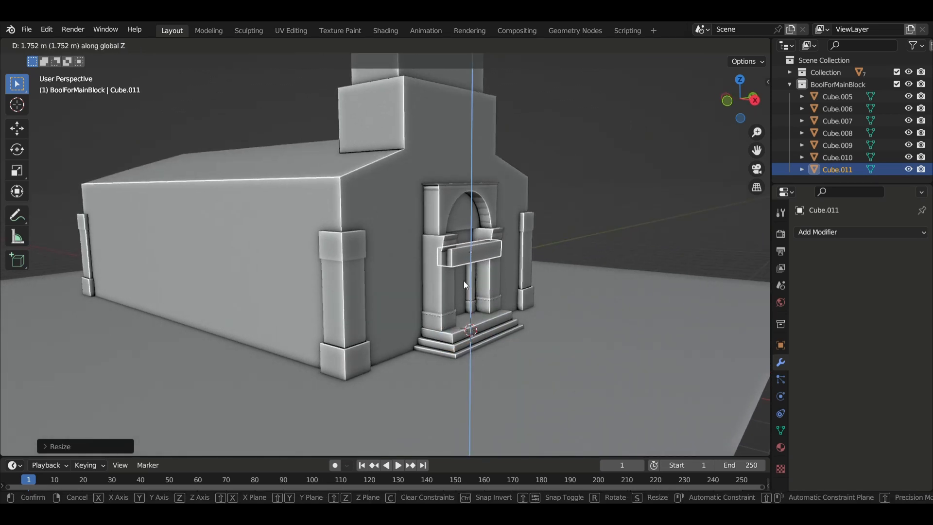
pyautogui.click(463, 284)
pyautogui.moveTo(463, 284); pyautogui.dragTo(417, 303, button='middle')
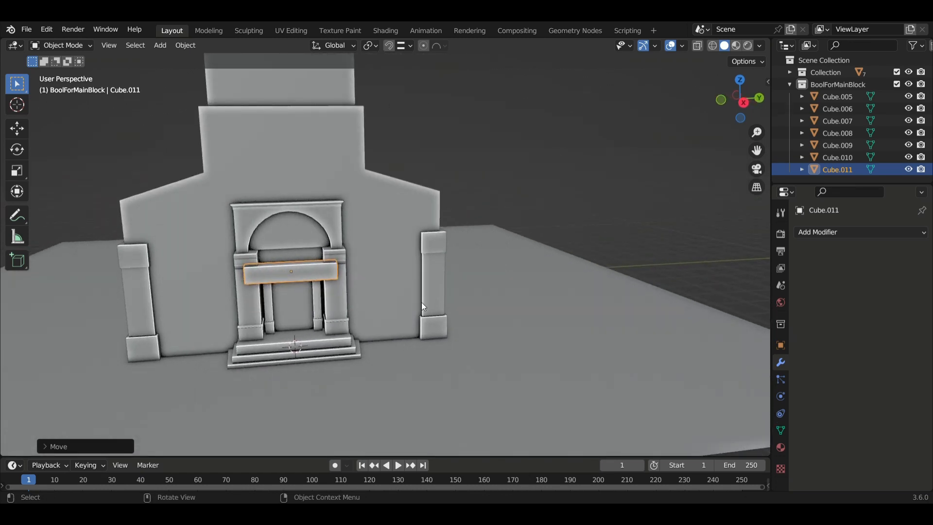
# Step: Thin the beam by scaling it in X and Z only, with Y locked
pyautogui.press('s')
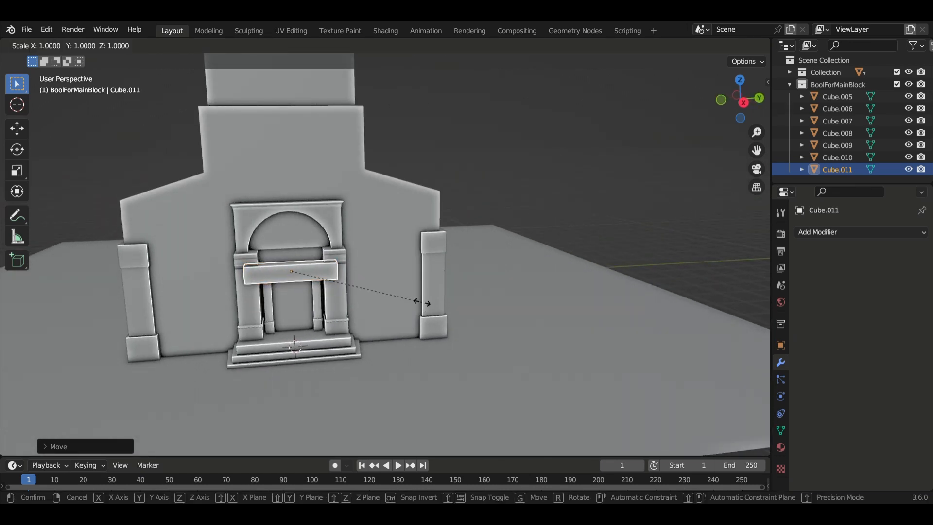
pyautogui.hotkey('shift', 'y')
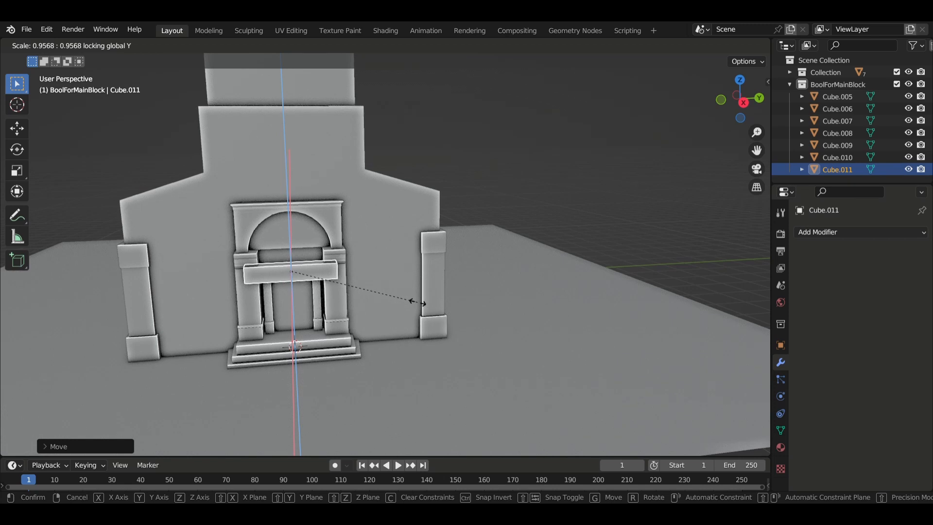
pyautogui.click(357, 301)
pyautogui.moveTo(352, 308); pyautogui.dragTo(418, 311, button='middle')
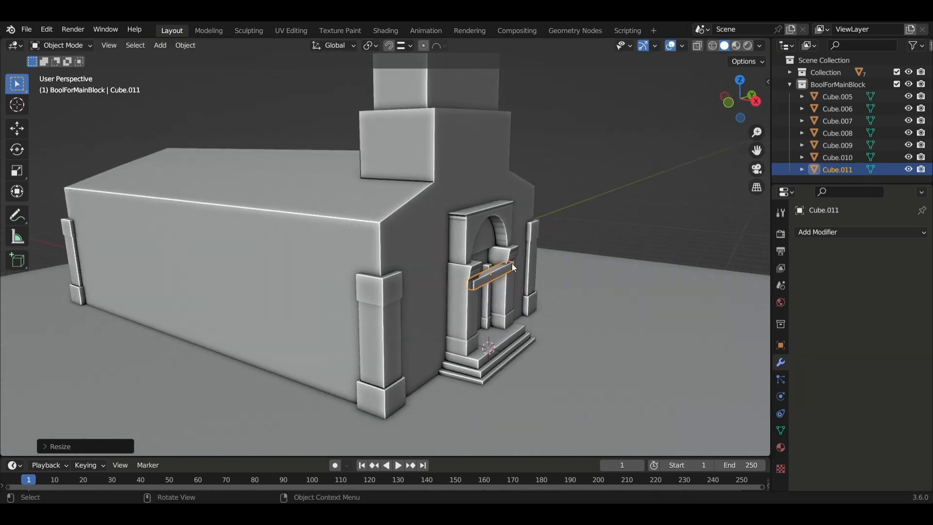
# Step: Scale the beam to about 0.71 along Y so it fits between the large columns
pyautogui.moveTo(511, 284); pyautogui.dragTo(471, 285, button='middle')
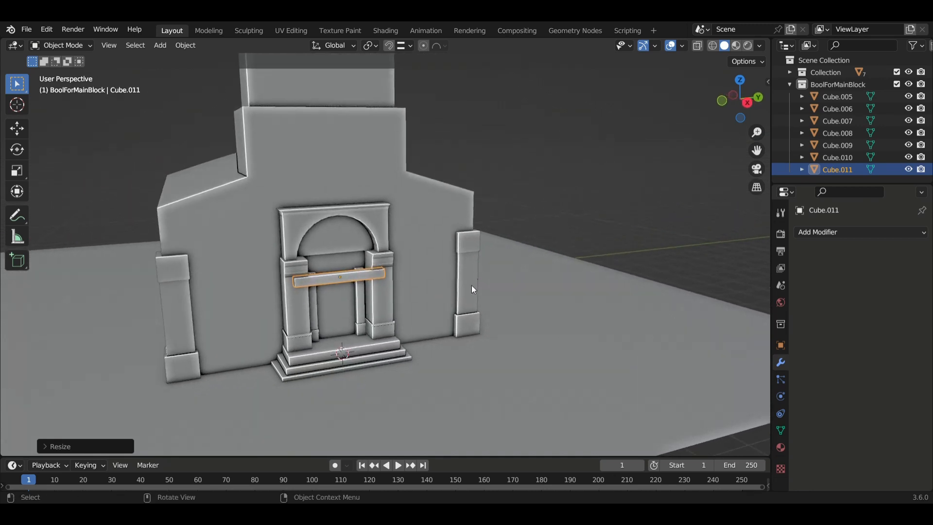
pyautogui.press('s')
pyautogui.press('y')
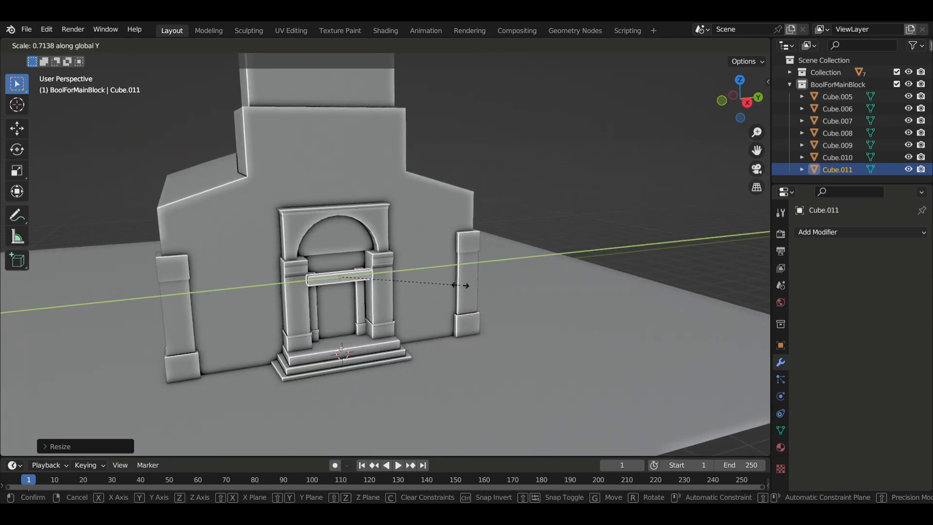
pyautogui.click(425, 305)
# Step: Isolate the beam and both slim pillars in local view
pyautogui.moveTo(424, 304)
pyautogui.mouseDown(button='middle')
pyautogui.moveTo(433, 318)
pyautogui.moveTo(389, 314)
pyautogui.moveTo(462, 317)
pyautogui.moveTo(428, 314)
pyautogui.mouseUp(button='middle')
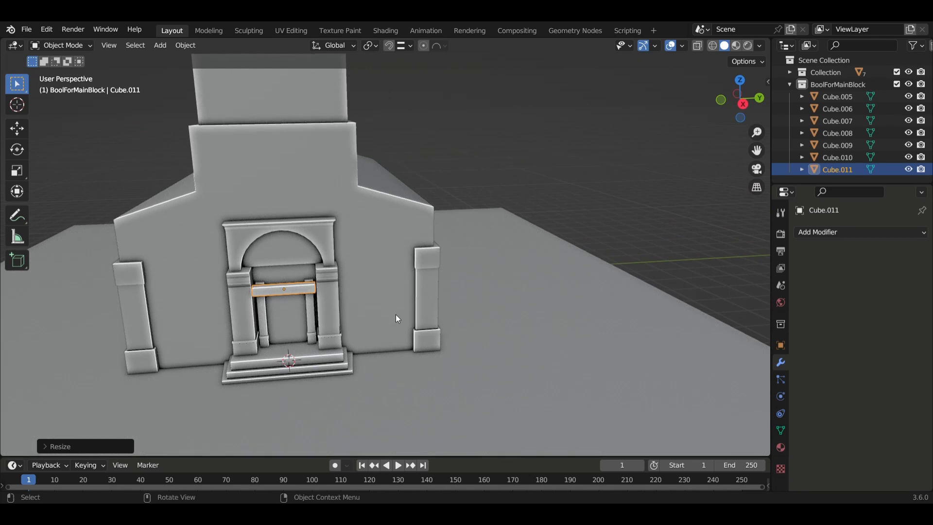
pyautogui.keyDown('shift'); pyautogui.click(312, 306); pyautogui.keyUp('shift')
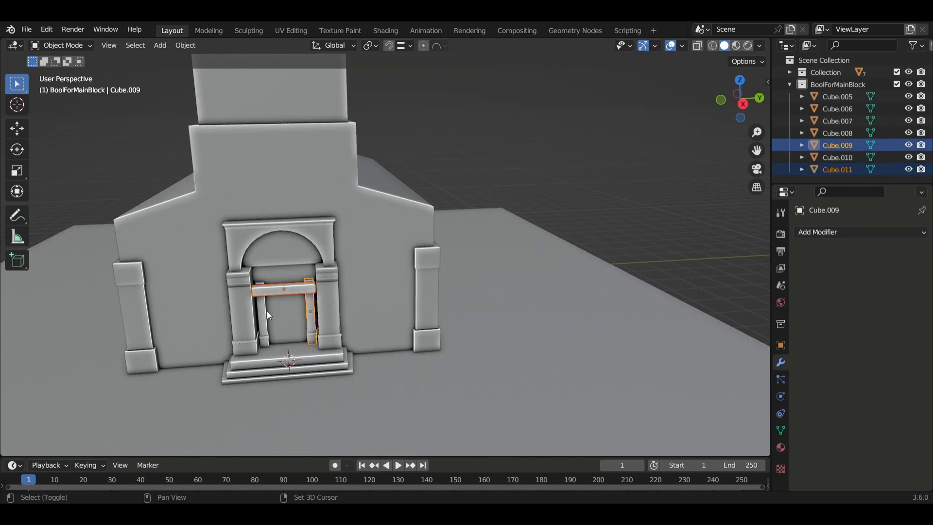
pyautogui.keyDown('shift'); pyautogui.click(265, 311); pyautogui.keyUp('shift')
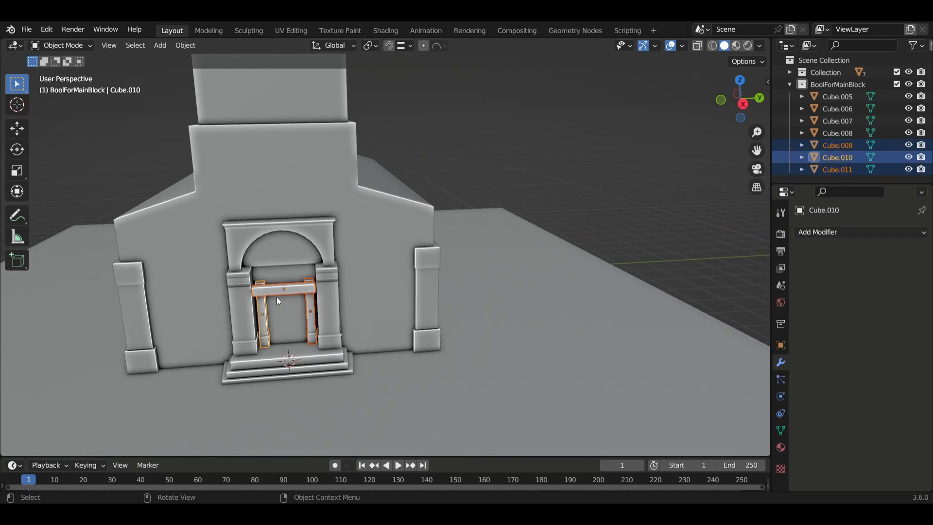
pyautogui.press('KP_Divide')
pyautogui.moveTo(276, 299); pyautogui.dragTo(419, 322, button='middle')
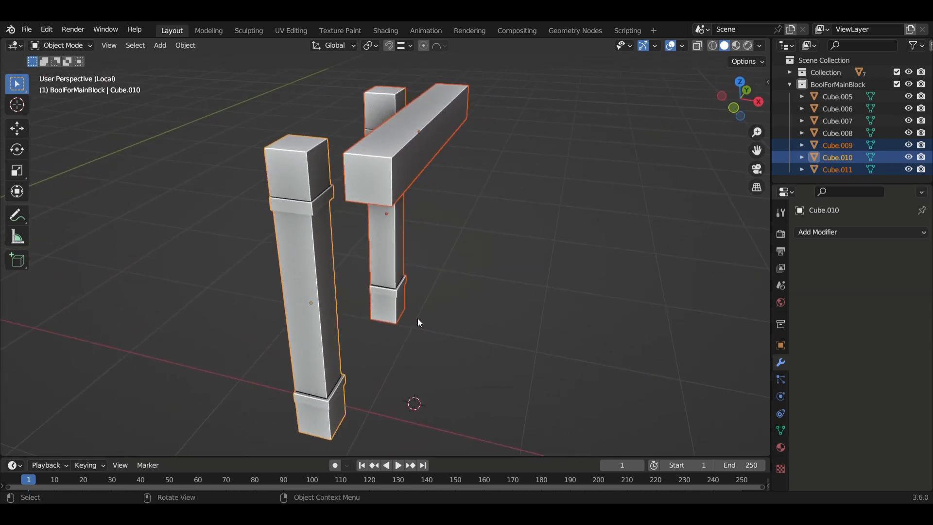
# Step: Raise only the beam about 0.15 m along Z to the level of the slim pillars' tops
pyautogui.click(389, 171)
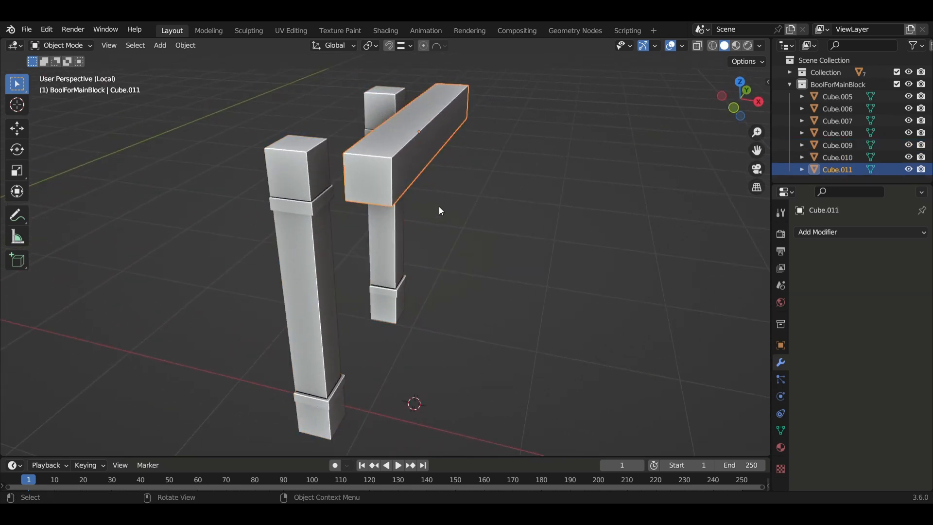
pyautogui.press('g')
pyautogui.press('z')
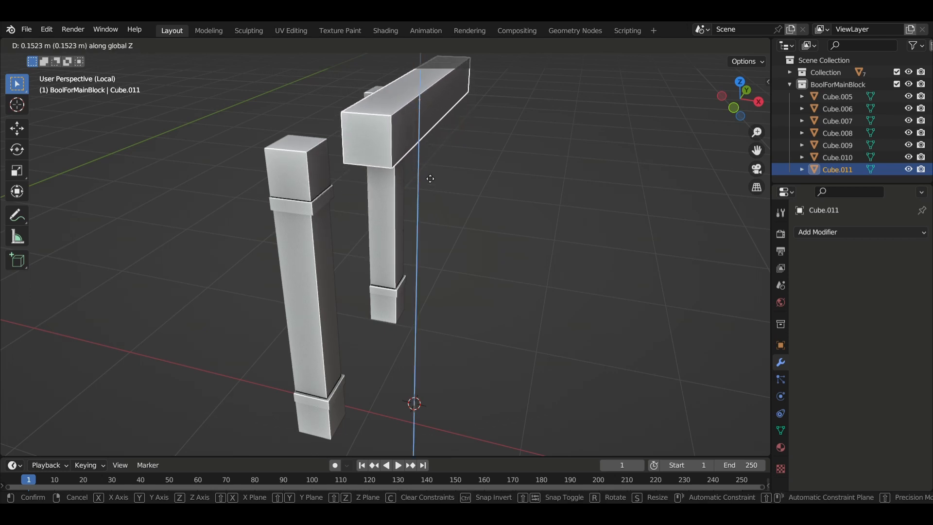
pyautogui.click(433, 187)
# Step: Move the beam about 0.3 m along negative X so it sits directly over both slim pillars
pyautogui.moveTo(415, 213); pyautogui.dragTo(451, 214, button='middle')
pyautogui.press('g')
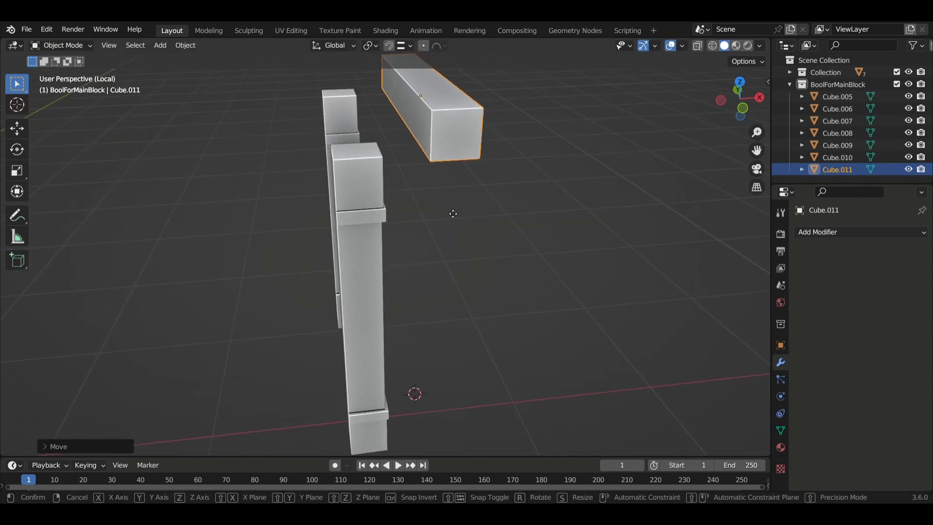
pyautogui.press('y')
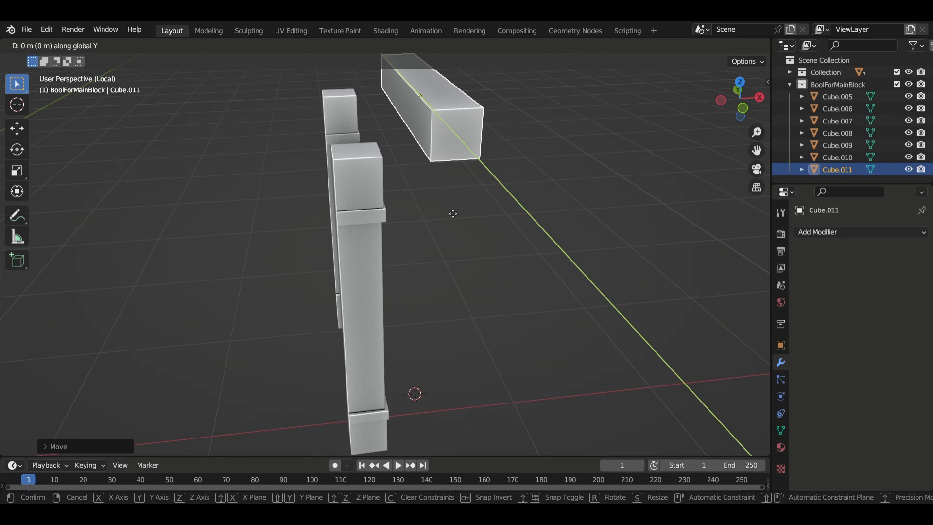
pyautogui.press('x')
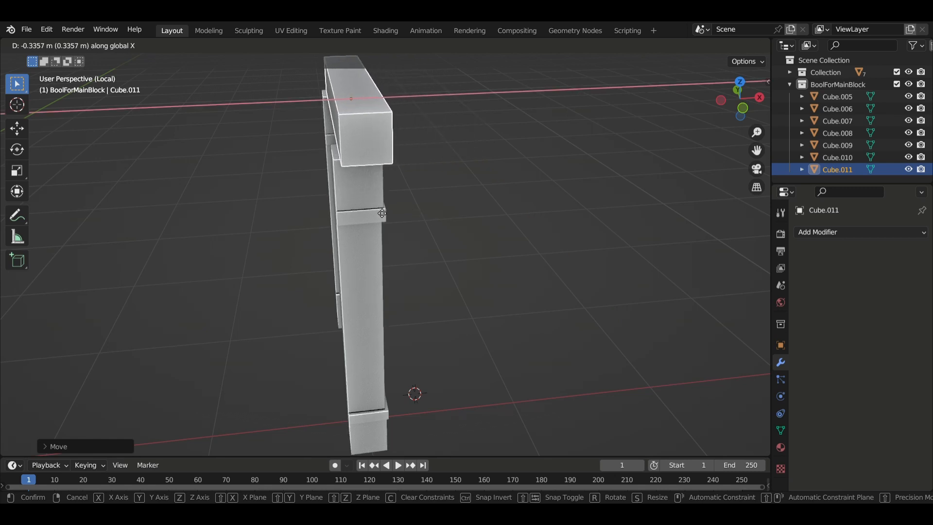
pyautogui.click(395, 226)
pyautogui.moveTo(395, 226); pyautogui.dragTo(240, 204, button='middle')
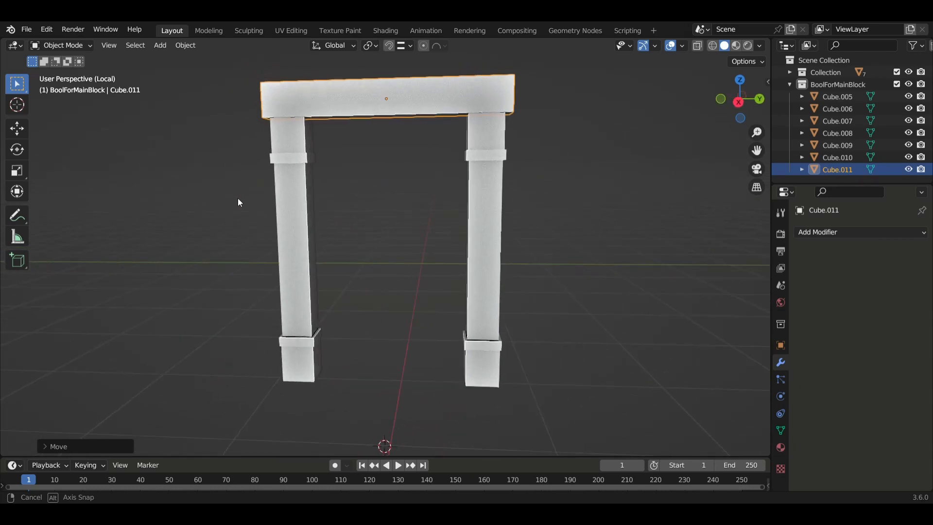
pyautogui.moveTo(323, 227); pyautogui.dragTo(408, 244, button='middle')
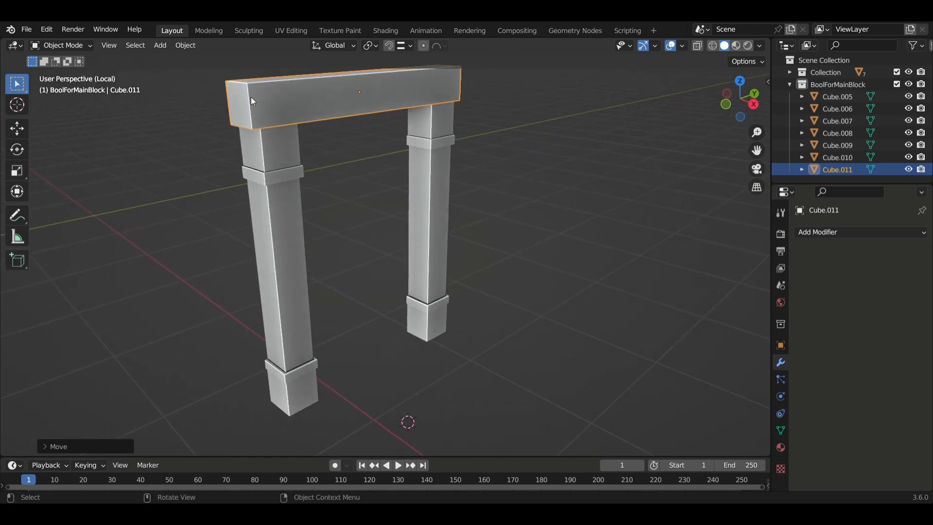
# Step: Extrude the beam's top face upward three times, starting with about 0.02 m, to form stacked bands
pyautogui.moveTo(252, 101); pyautogui.dragTo(319, 172, button='middle')
pyautogui.press('Tab')
pyautogui.scroll(-2, 326, 181)
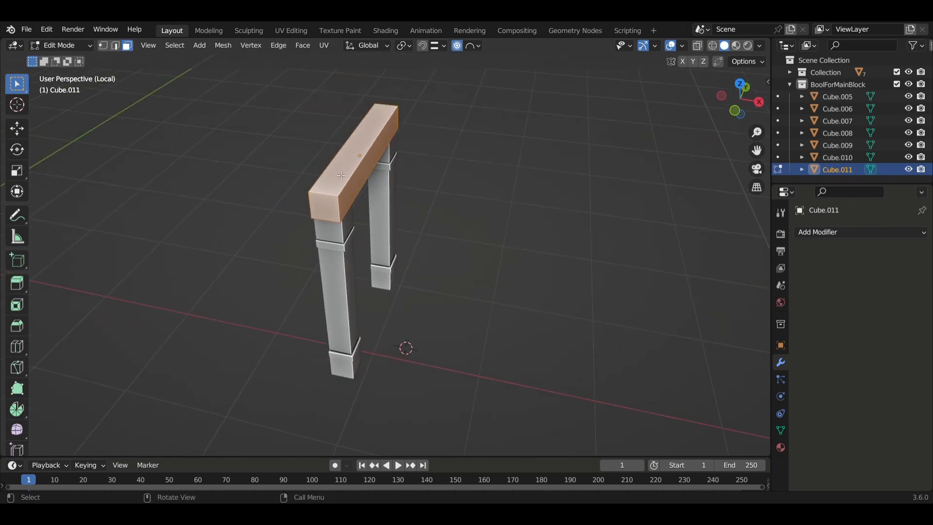
pyautogui.hotkey('alt', 'a')
pyautogui.moveTo(355, 198); pyautogui.dragTo(347, 267, button='middle')
pyautogui.scroll(2, 349, 243)
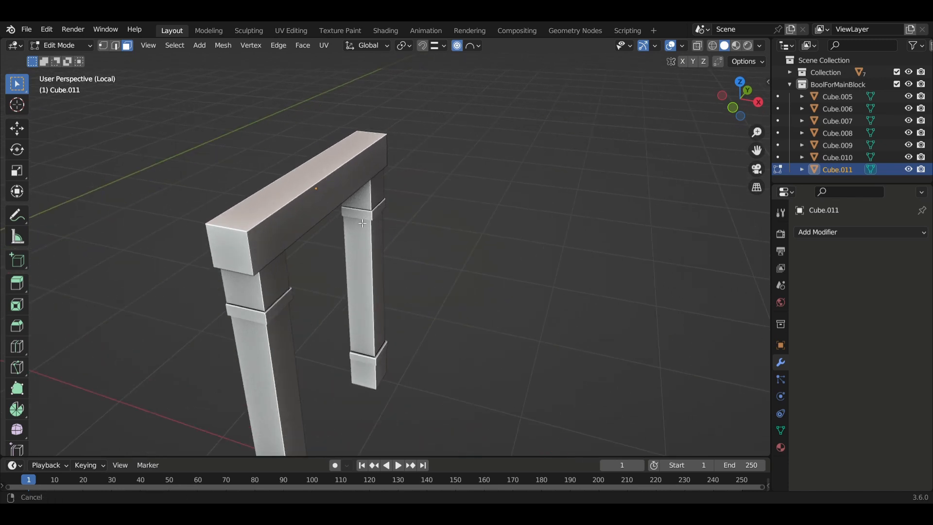
pyautogui.keyDown('shift'); pyautogui.moveTo(353, 201); pyautogui.dragTo(339, 241, button='middle'); pyautogui.keyUp('shift')
pyautogui.press('e')
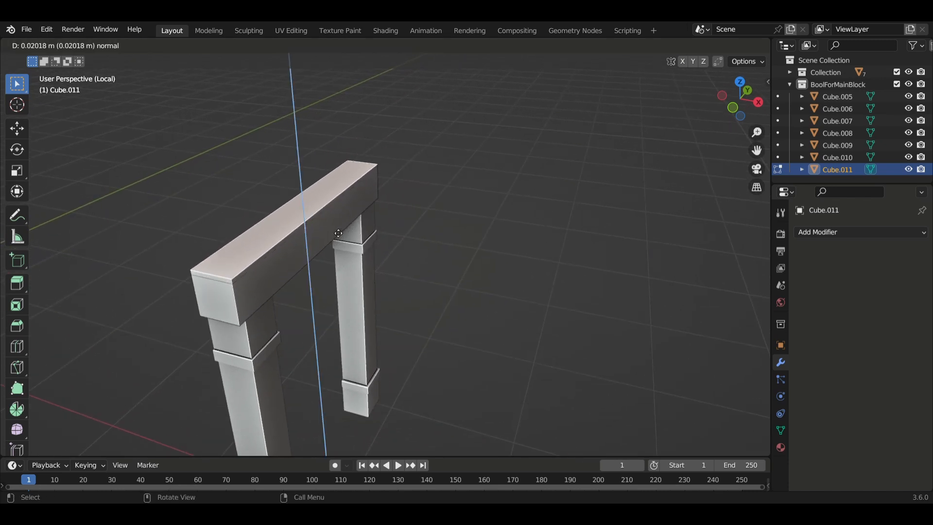
pyautogui.click(337, 232)
pyautogui.press('e')
pyautogui.click(338, 223)
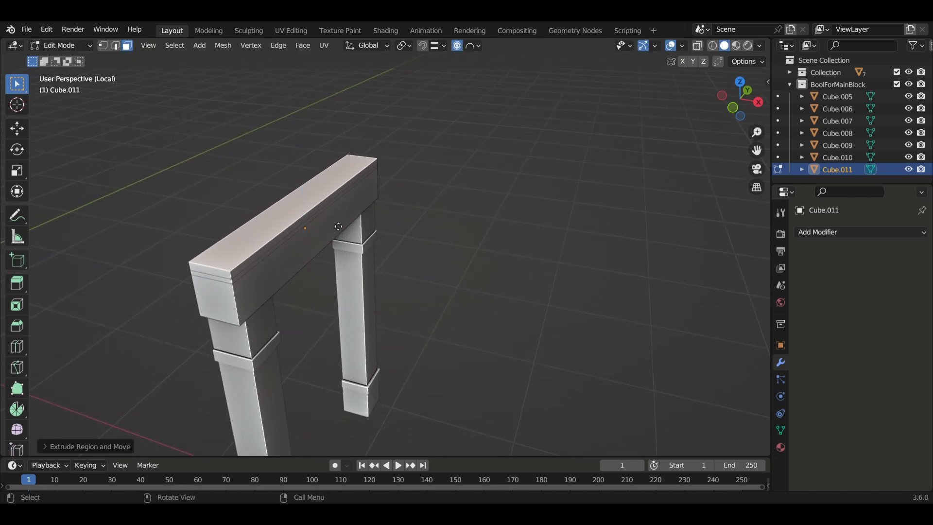
pyautogui.press('e')
pyautogui.click(338, 222)
# Step: Turn off proportional editing and move the long front edge above the lowest extruded band slightly outward along X
pyautogui.moveTo(261, 267); pyautogui.dragTo(261, 228, button='middle')
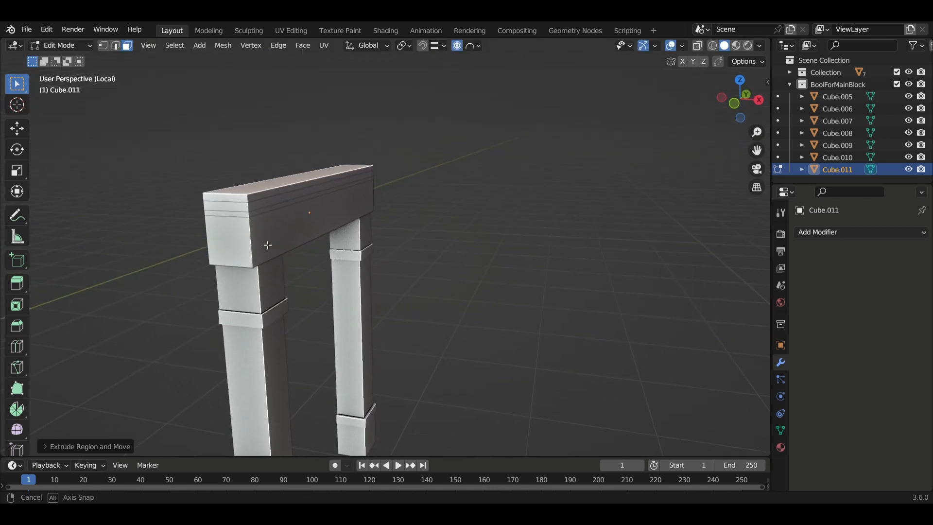
pyautogui.scroll(3, 262, 207)
pyautogui.click(145, 176)
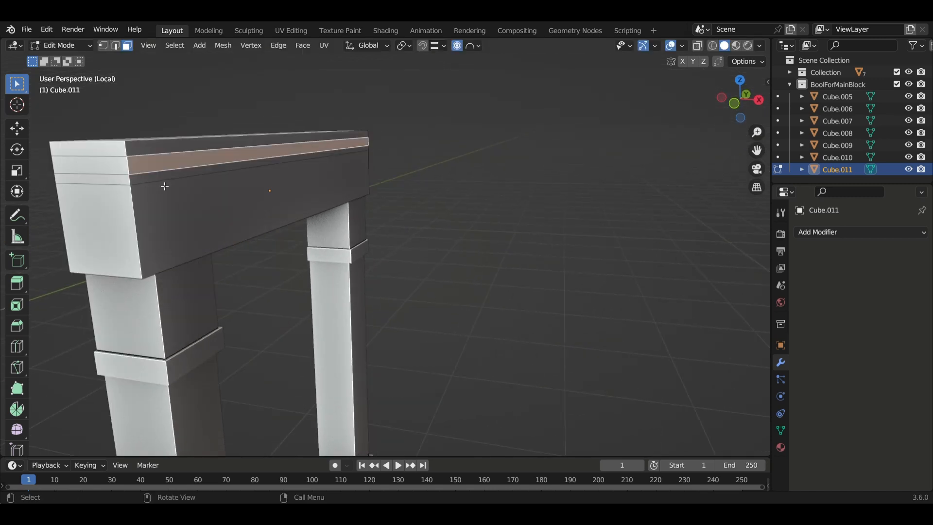
pyautogui.press('2')
pyautogui.click(158, 183)
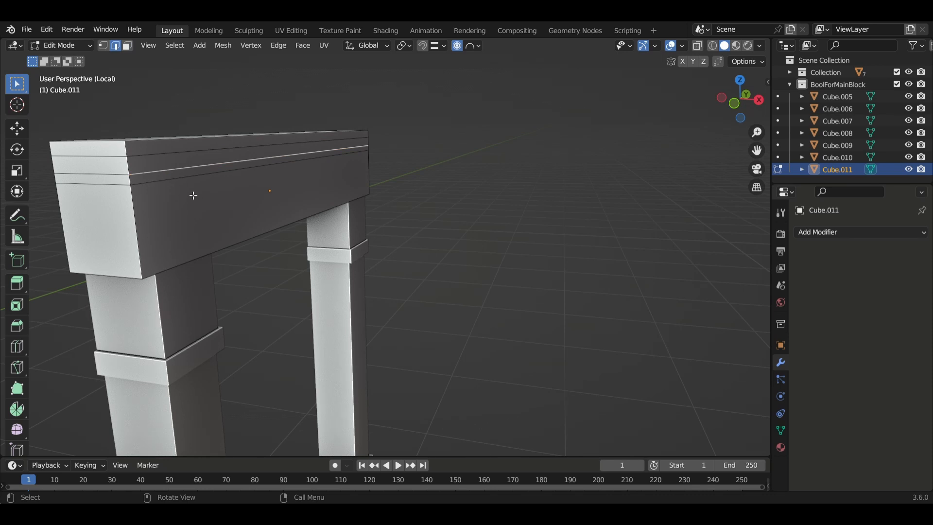
pyautogui.press('g')
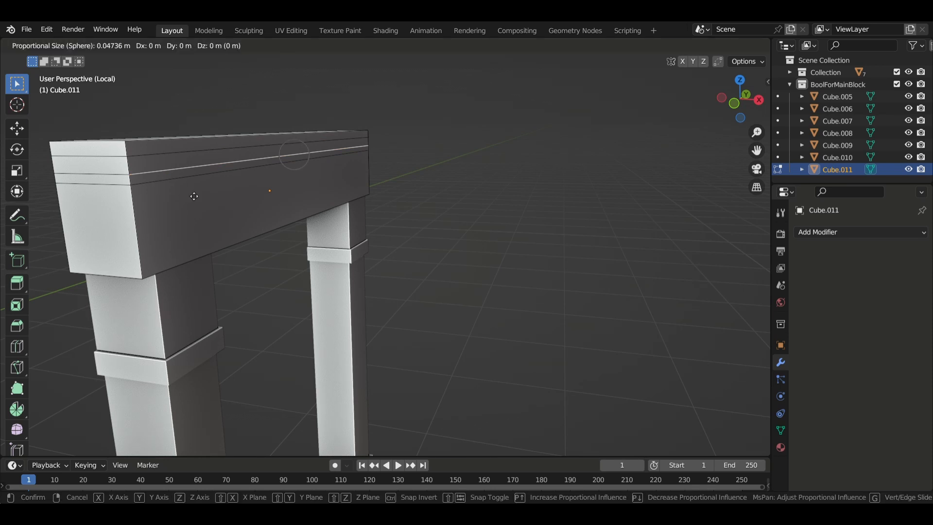
pyautogui.press('x')
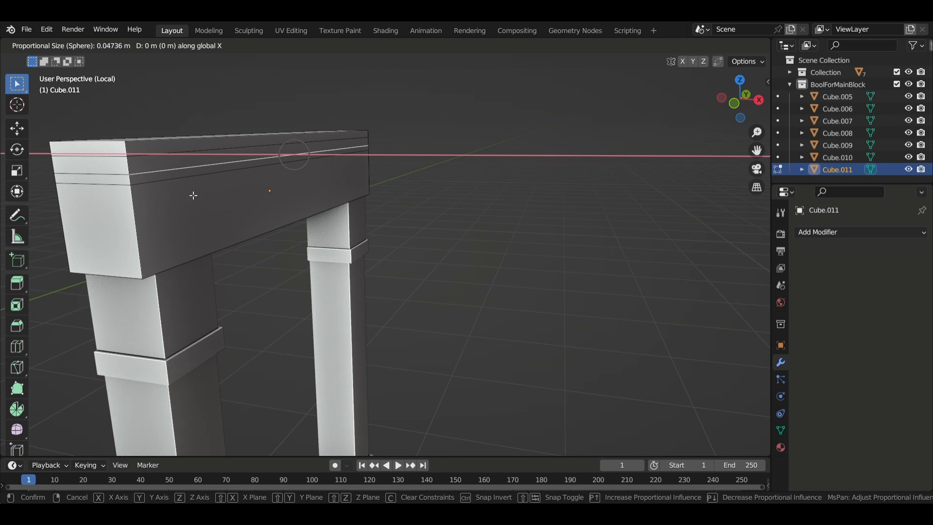
pyautogui.rightClick(194, 196)
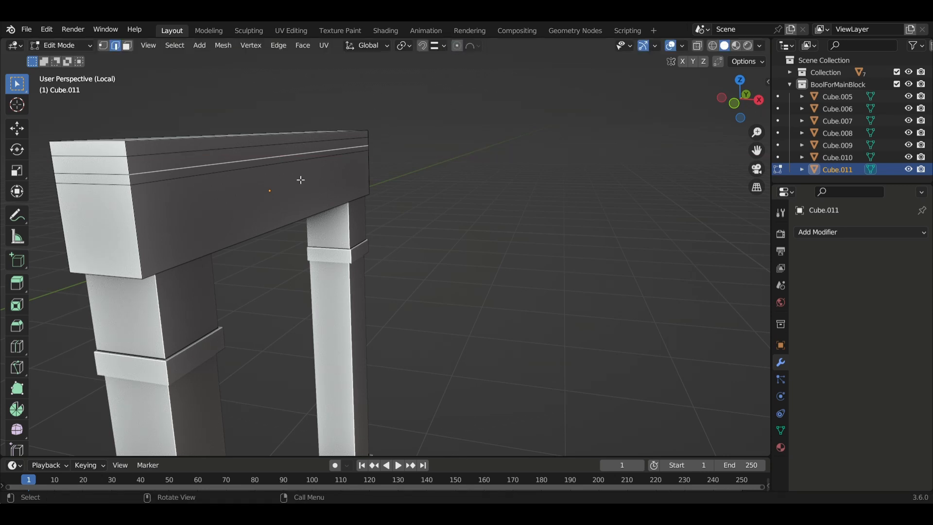
pyautogui.press('g')
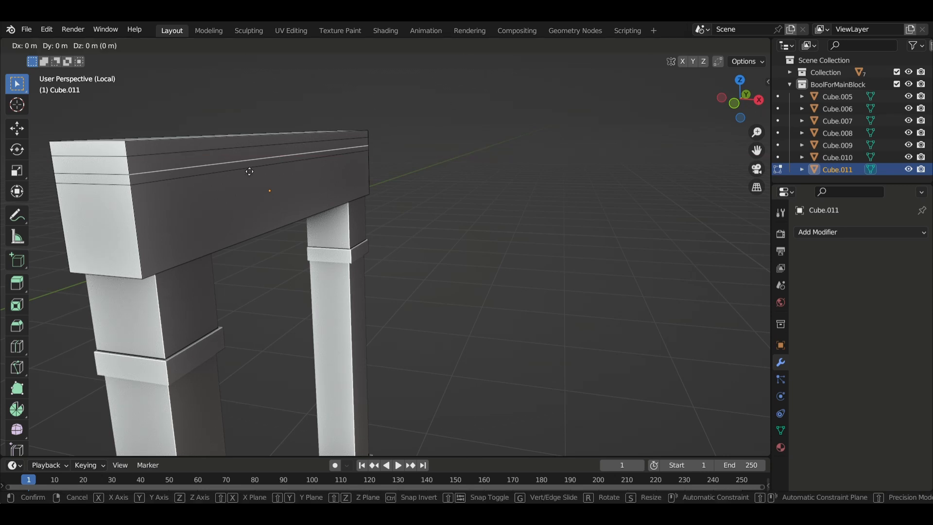
pyautogui.press('x')
pyautogui.click(214, 151)
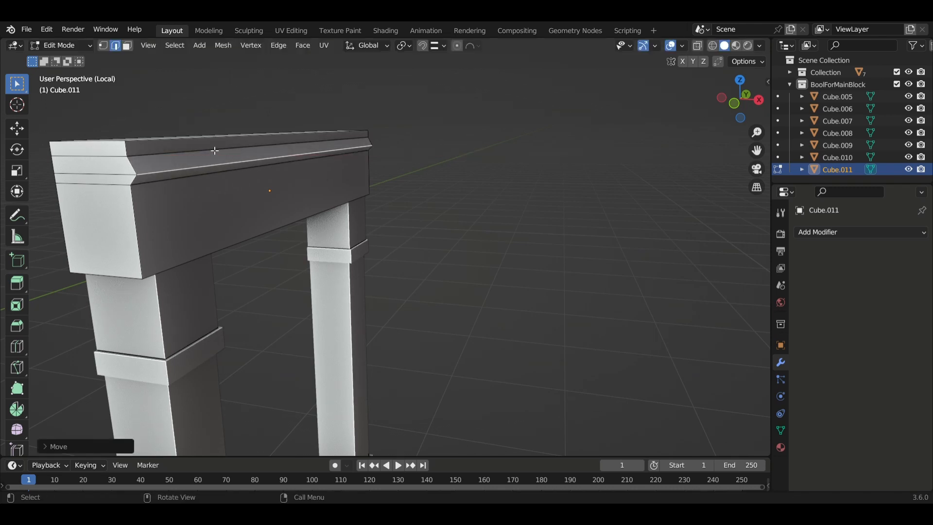
# Step: Move the next long front edge above it slightly farther outward along X to shape the beam's cornice
pyautogui.click(209, 163)
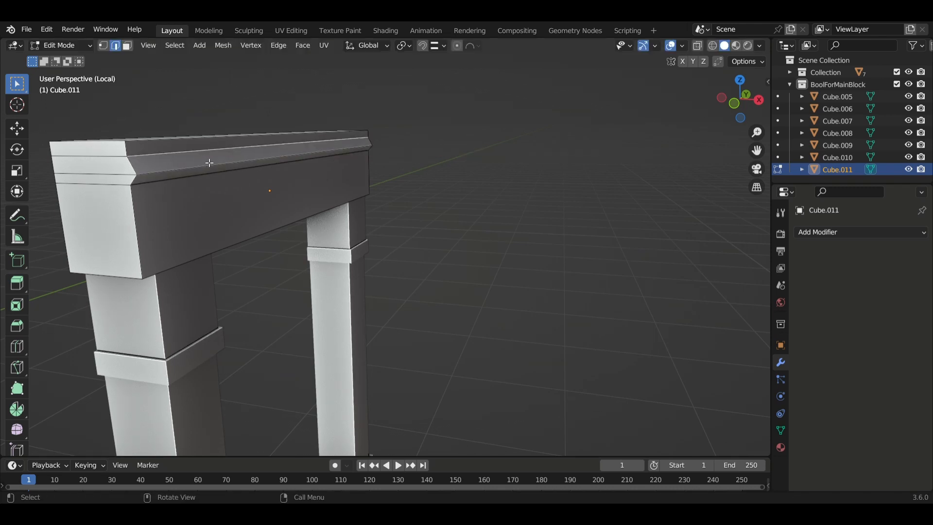
pyautogui.press('g')
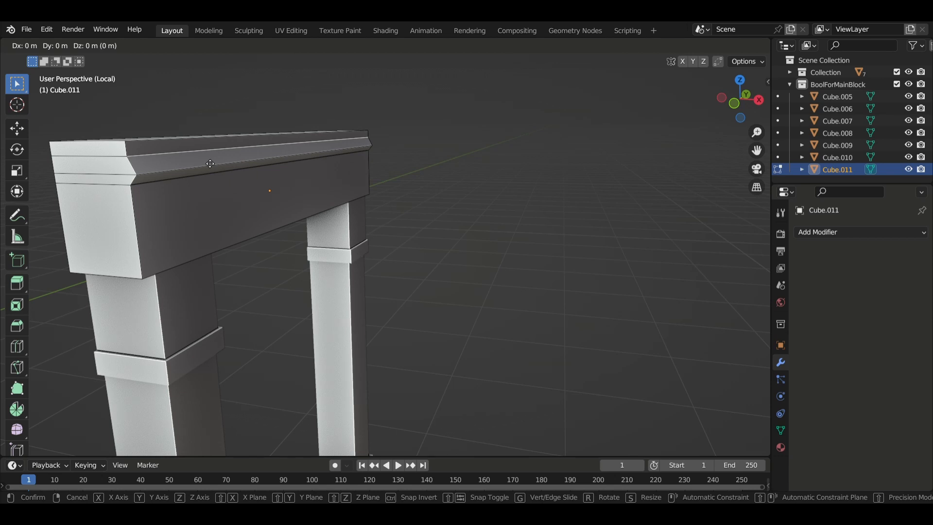
pyautogui.press('x')
pyautogui.click(218, 167)
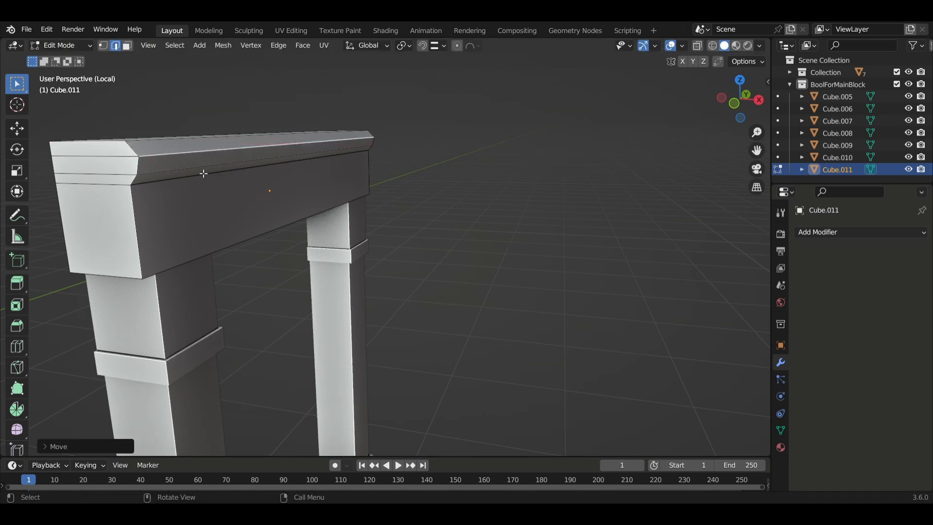
# Step: Leave local view and inspect the beam within the whole church entrance
pyautogui.moveTo(204, 172); pyautogui.dragTo(127, 202, button='middle')
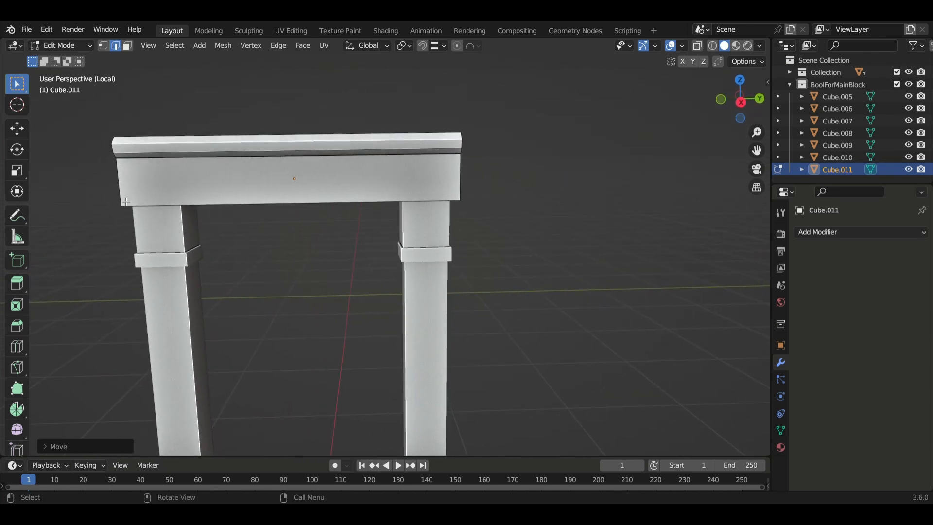
pyautogui.scroll(-1, 128, 202)
pyautogui.press('KP_Divide')
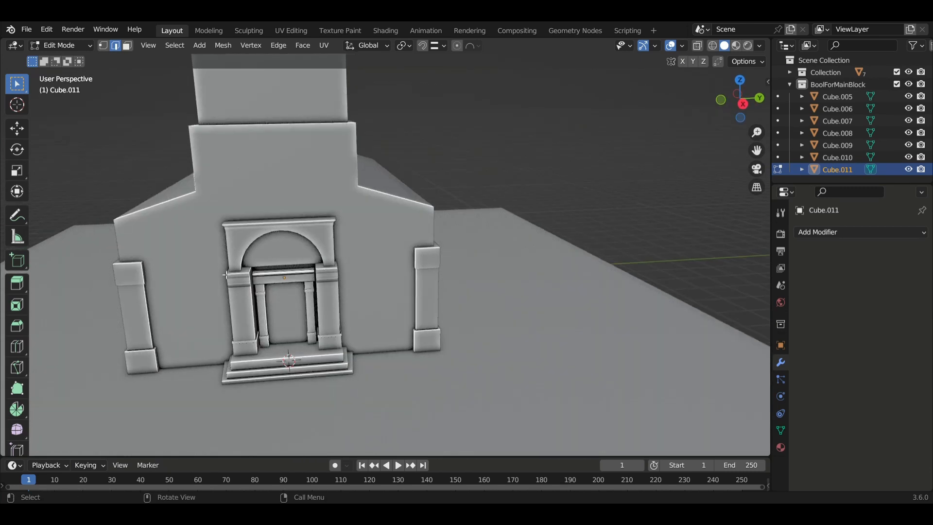
pyautogui.moveTo(226, 275); pyautogui.dragTo(217, 258, button='middle')
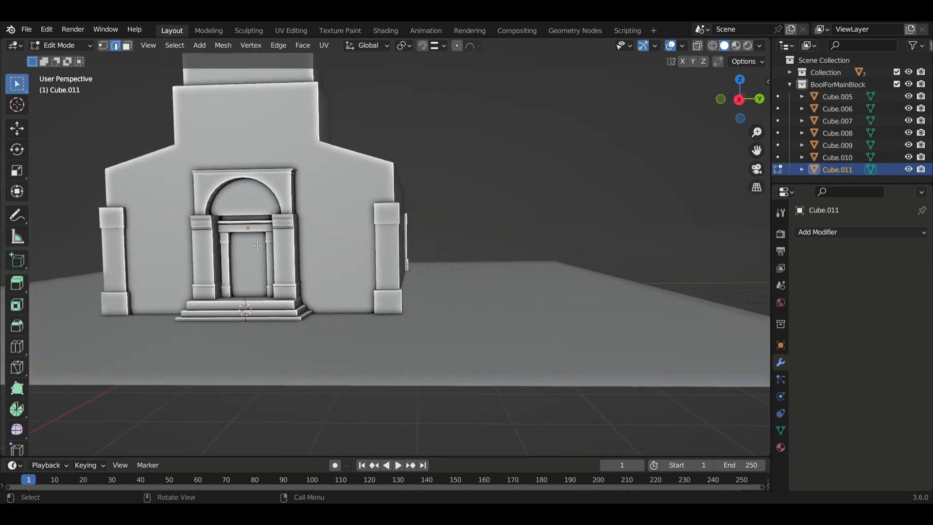
pyautogui.scroll(5, 218, 258)
pyautogui.moveTo(159, 257); pyautogui.dragTo(180, 260, button='middle')
pyautogui.scroll(-2, 184, 265)
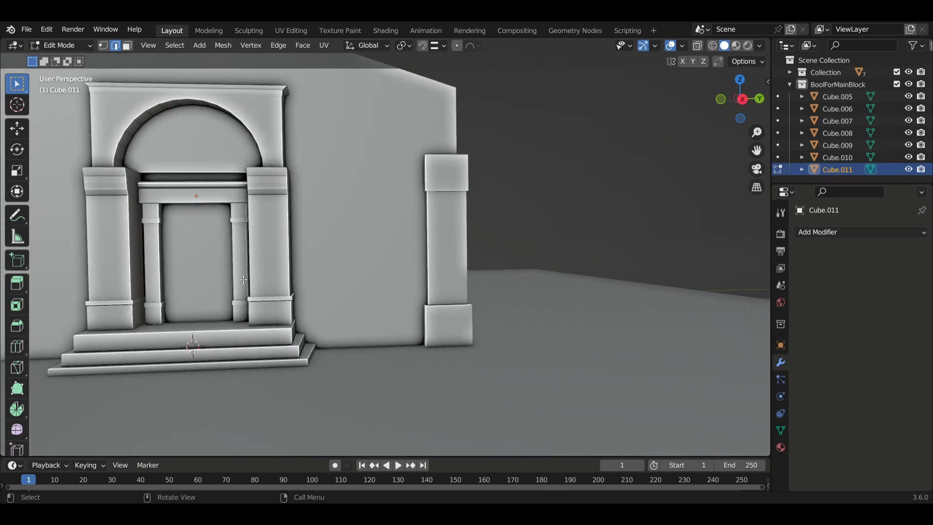
pyautogui.moveTo(206, 329); pyautogui.dragTo(314, 381, button='middle')
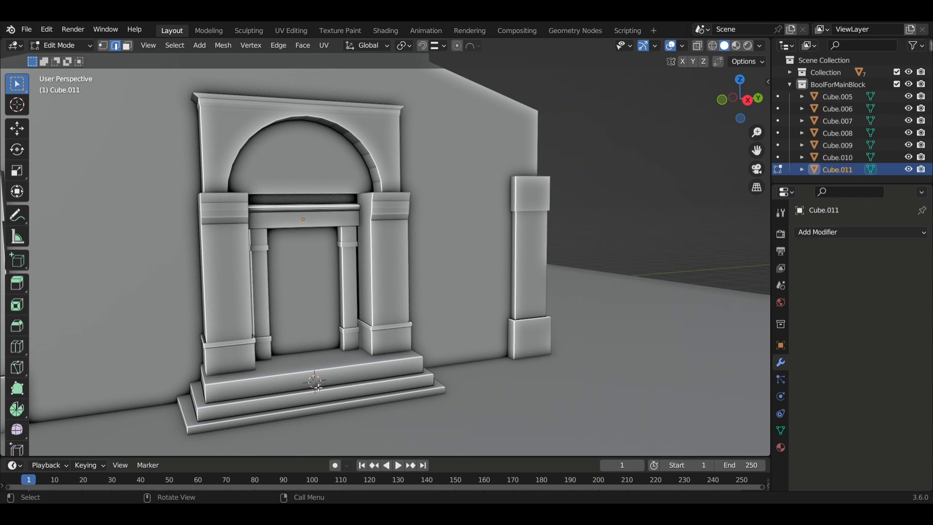
pyautogui.scroll(-2, 318, 387)
# Step: Add a new cube in Object Mode and raise it along Z to the level of the entrance steps
pyautogui.hotkey('shift', 'a')
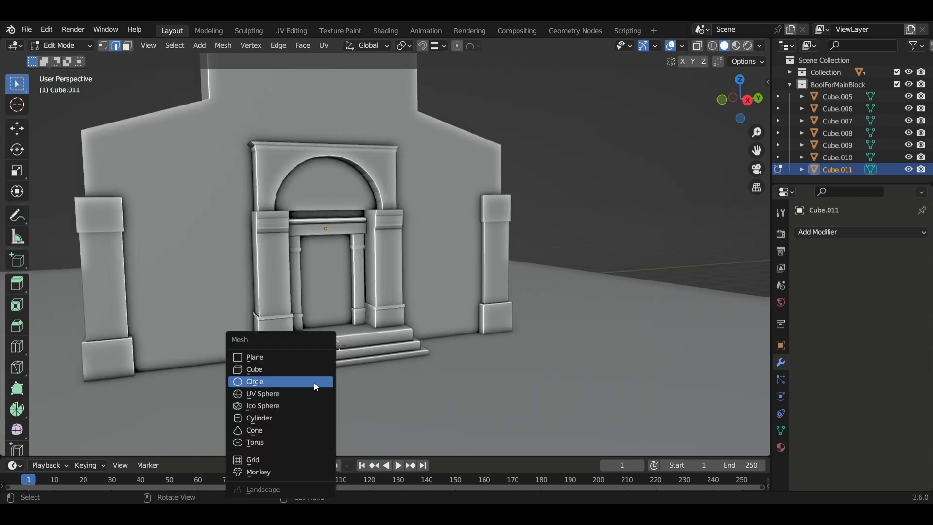
pyautogui.press('Escape')
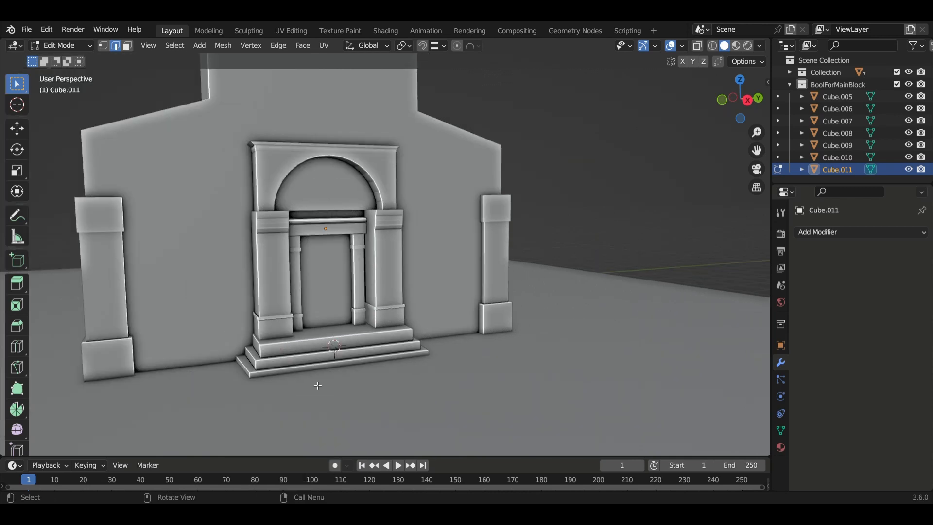
pyautogui.press('Tab')
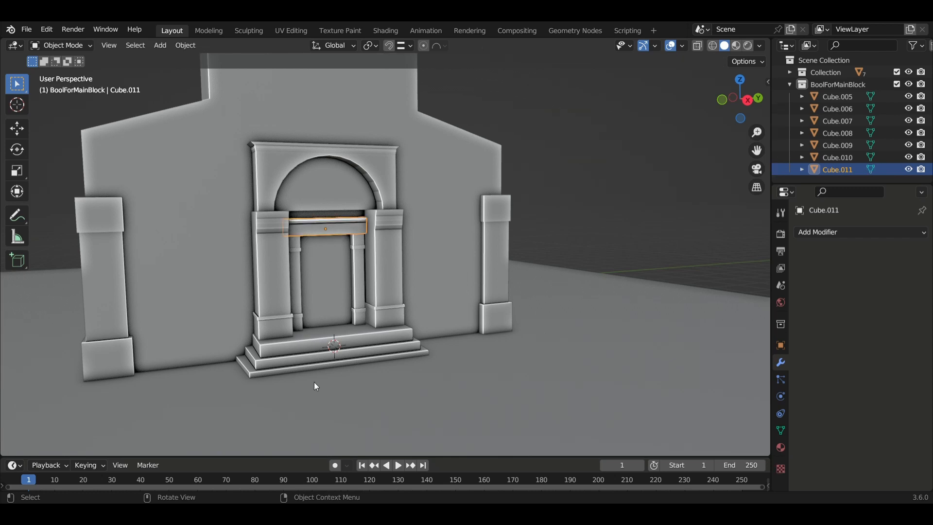
pyautogui.hotkey('shift', 'a')
pyautogui.moveTo(291, 264)
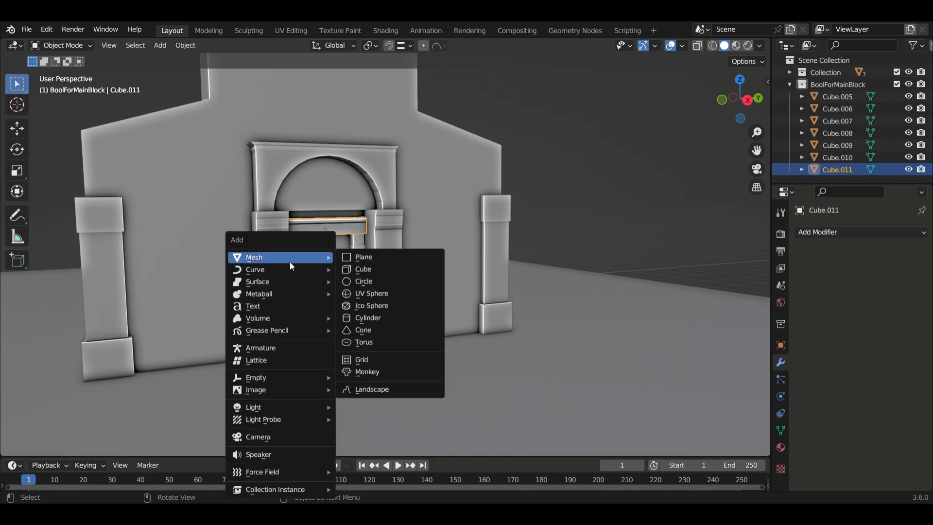
pyautogui.click(377, 268)
pyautogui.moveTo(358, 343); pyautogui.dragTo(488, 358, button='middle')
pyautogui.press('g')
pyautogui.press('z')
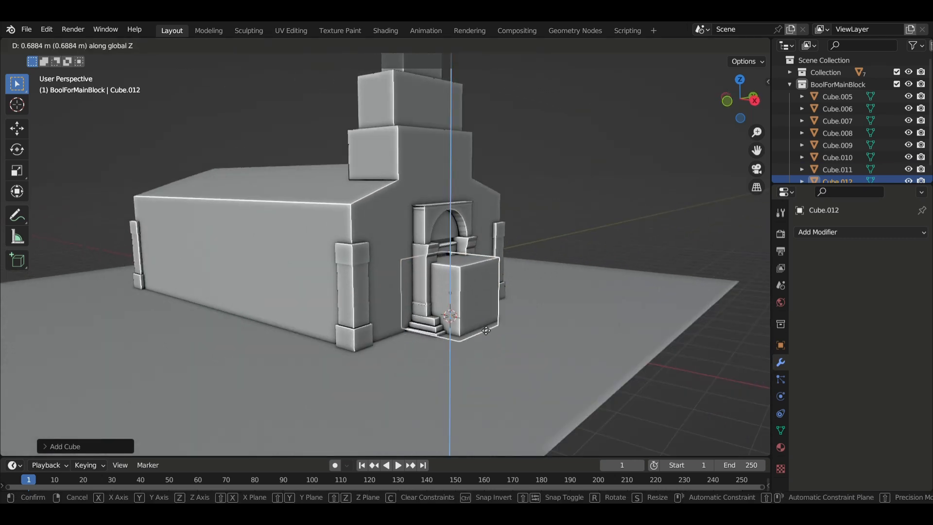
pyautogui.click(474, 351)
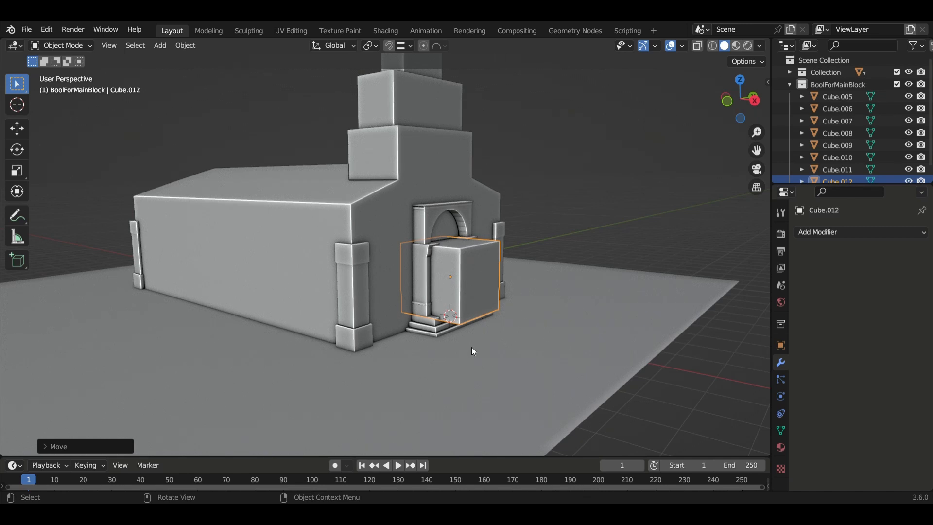
# Step: Move the cube out in front of the portal along X and flatten it along X into a thin slab
pyautogui.press('g')
pyautogui.press('x')
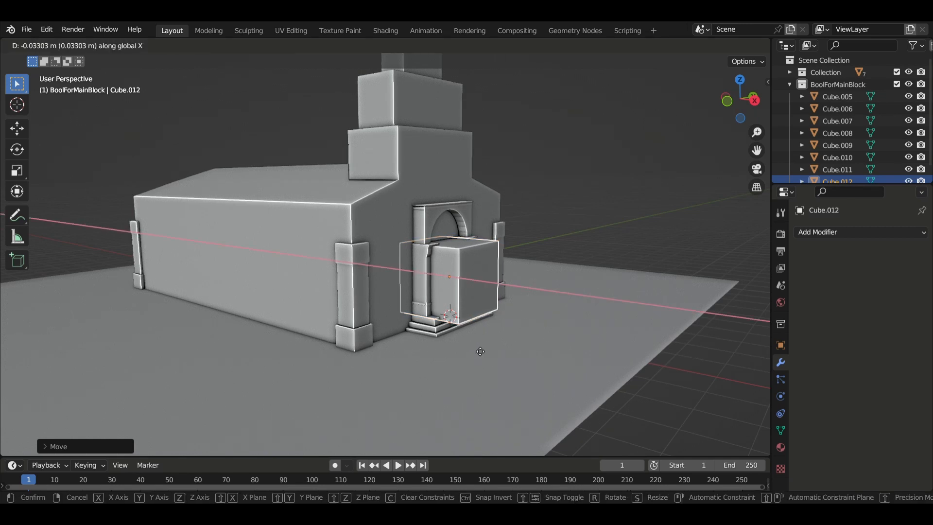
pyautogui.click(512, 362)
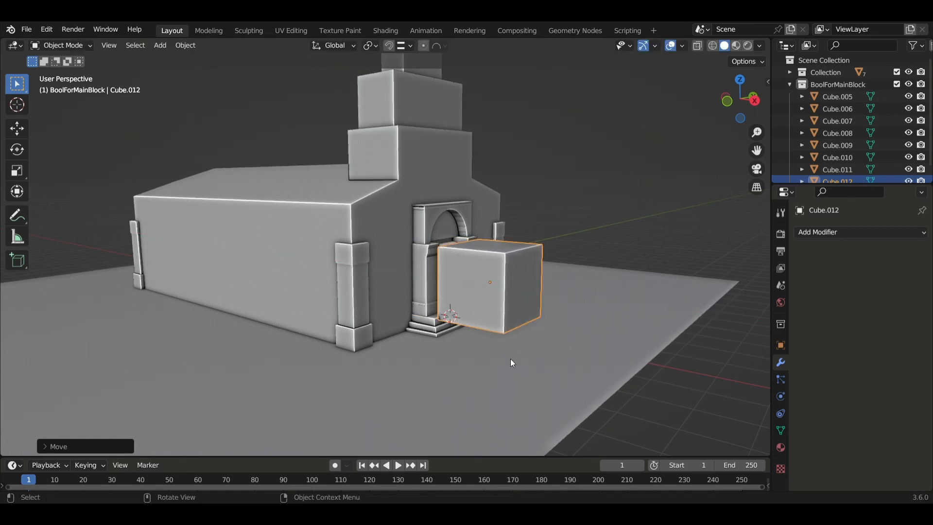
pyautogui.press('s')
pyautogui.press('x')
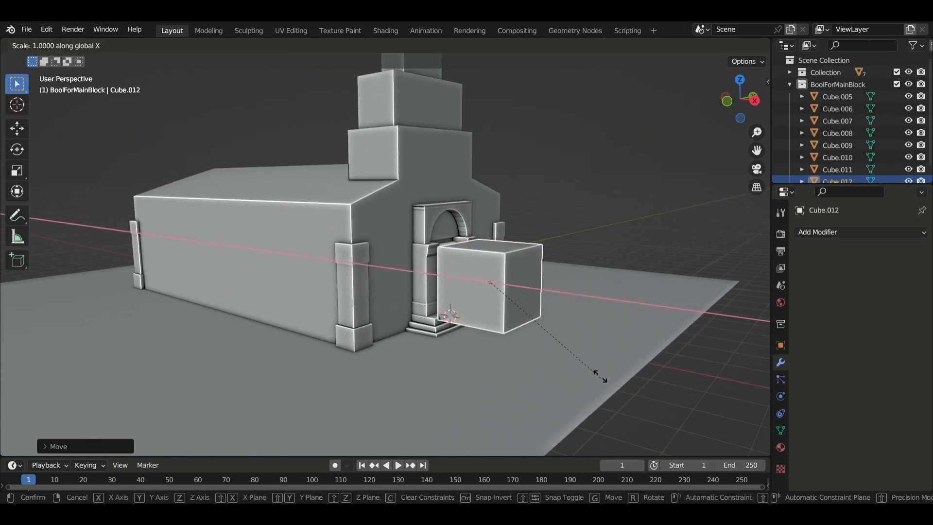
pyautogui.click(494, 291)
# Step: Scale the slab down along Y and Z to a door-sized panel narrower than the slim pillars' opening
pyautogui.moveTo(493, 291); pyautogui.dragTo(434, 308, button='middle')
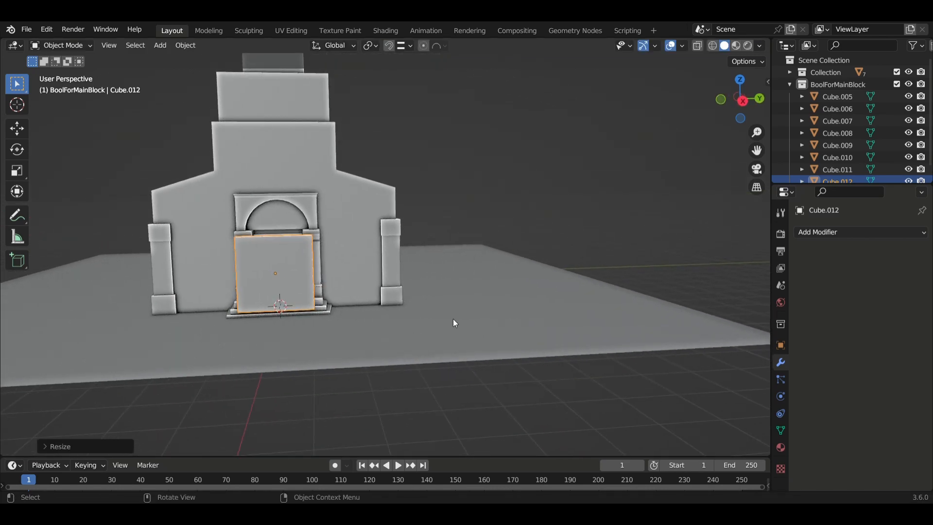
pyautogui.press('s')
pyautogui.press('y')
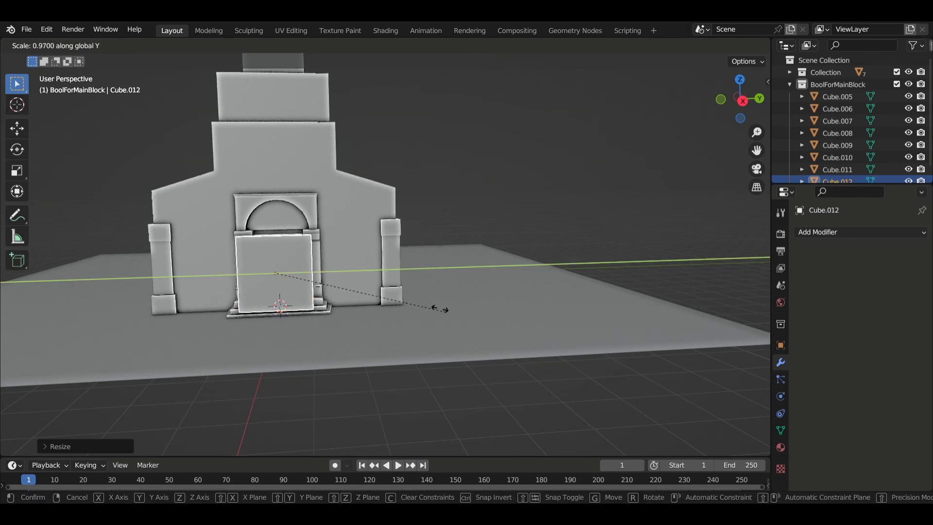
pyautogui.click(351, 287)
pyautogui.moveTo(351, 287); pyautogui.dragTo(328, 283, button='middle')
pyautogui.press('s')
pyautogui.press('z')
pyautogui.click(386, 288)
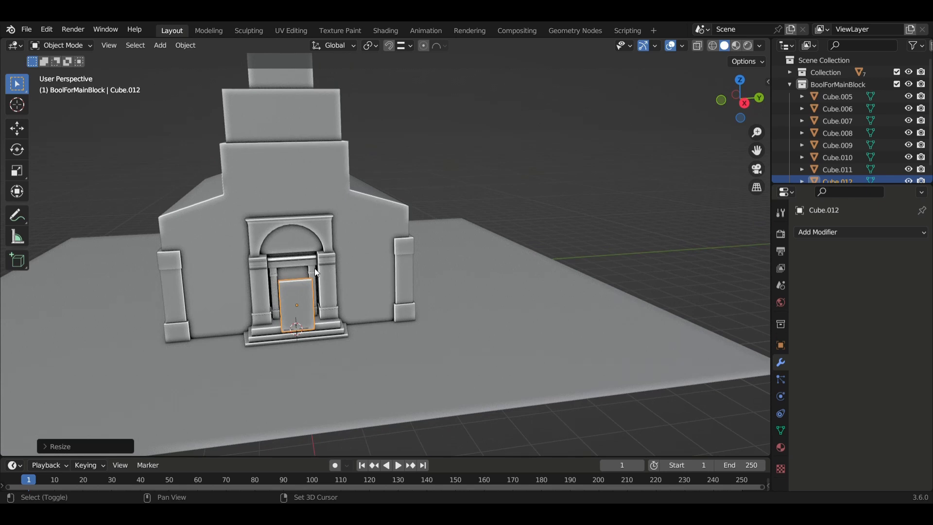
# Step: Isolate the door panel, both slim pillars, the beam above them and the main church body in local view
pyautogui.keyDown('shift'); pyautogui.click(313, 268); pyautogui.keyUp('shift')
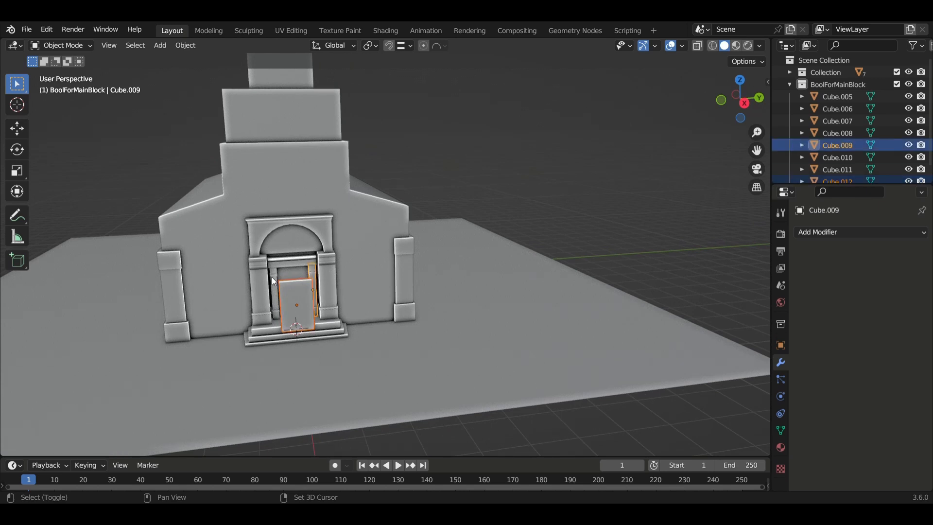
pyautogui.keyDown('shift'); pyautogui.click(275, 282); pyautogui.keyUp('shift')
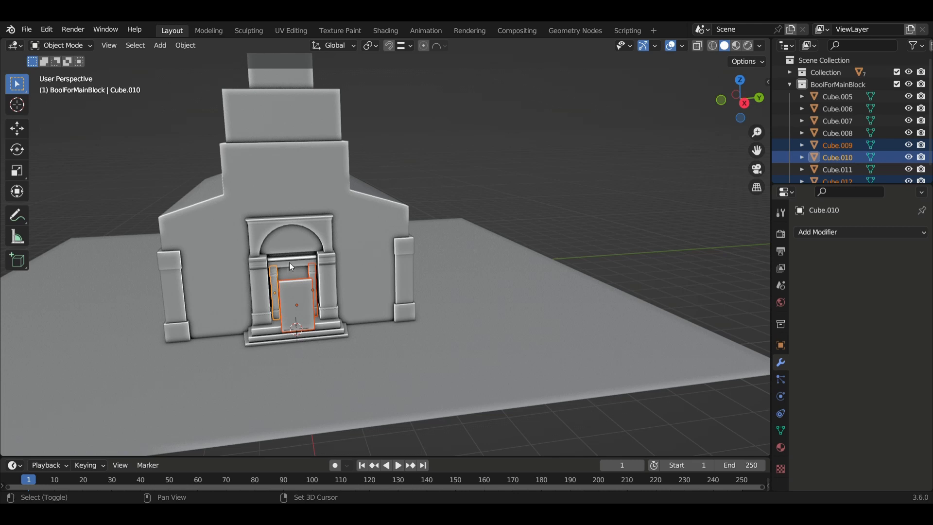
pyautogui.keyDown('shift'); pyautogui.click(289, 262); pyautogui.keyUp('shift')
pyautogui.keyDown('shift'); pyautogui.click(355, 247); pyautogui.keyUp('shift')
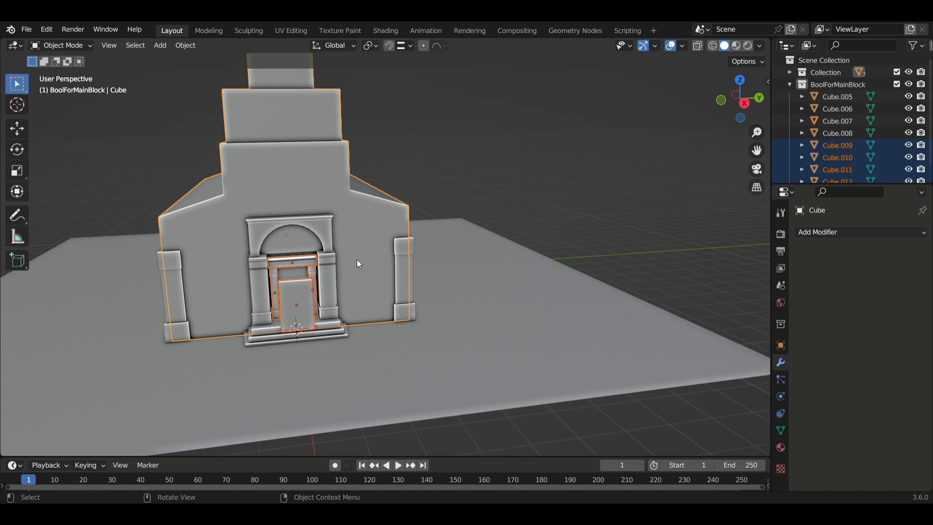
pyautogui.press('/')
pyautogui.moveTo(391, 305); pyautogui.dragTo(399, 326, button='middle')
pyautogui.scroll(3, 442, 344)
pyautogui.moveTo(440, 368); pyautogui.dragTo(465, 373, button='middle')
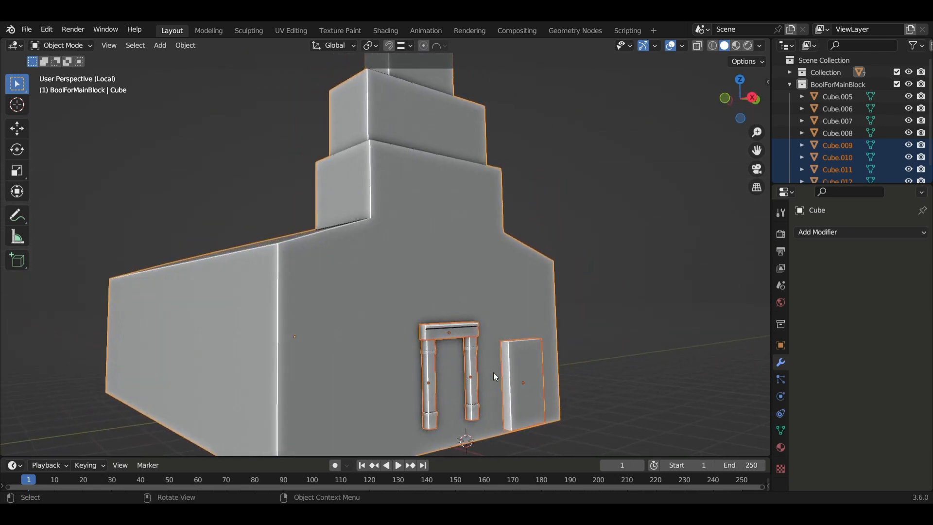
# Step: Move the door panel back along X into the opening between the slim pillars and lower it slightly along Z under the beam
pyautogui.click(513, 369)
pyautogui.moveTo(504, 398); pyautogui.dragTo(512, 399, button='middle')
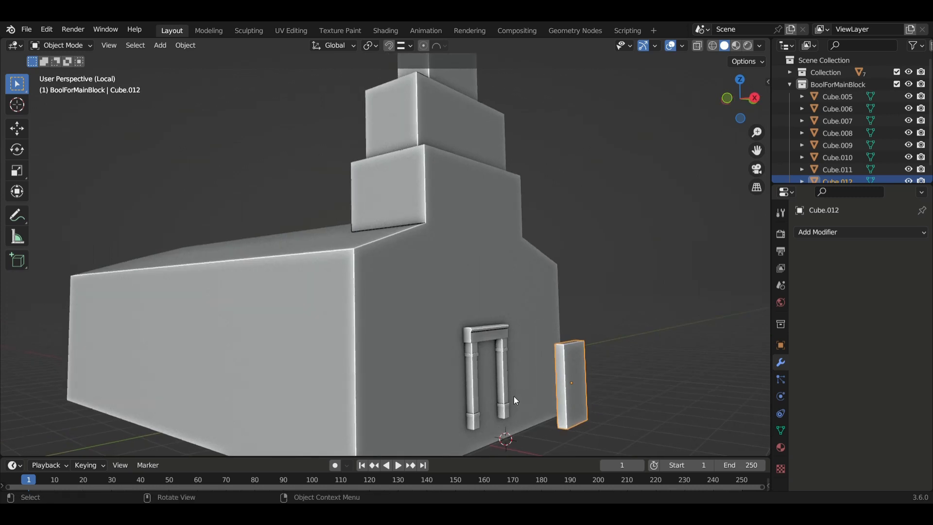
pyautogui.press('g')
pyautogui.press('x')
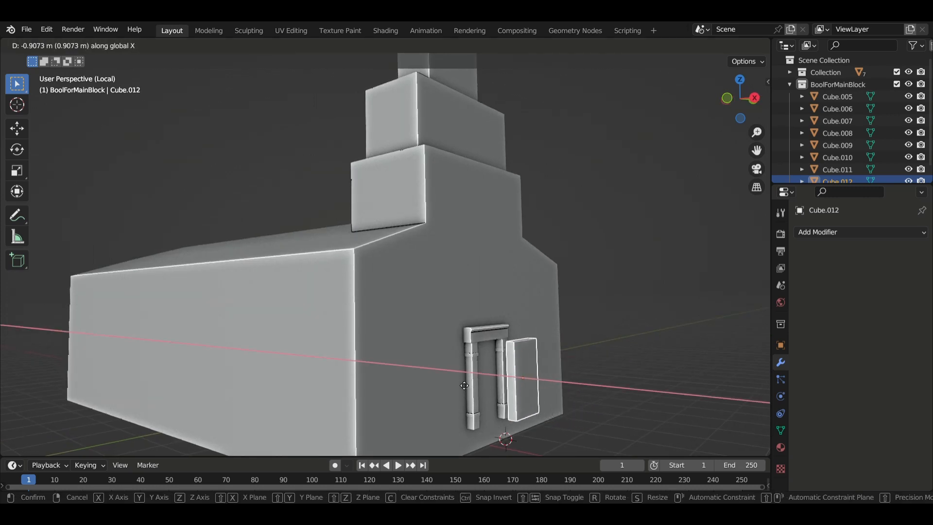
pyautogui.click(433, 371)
pyautogui.moveTo(480, 407); pyautogui.dragTo(481, 403, button='middle')
pyautogui.press('g')
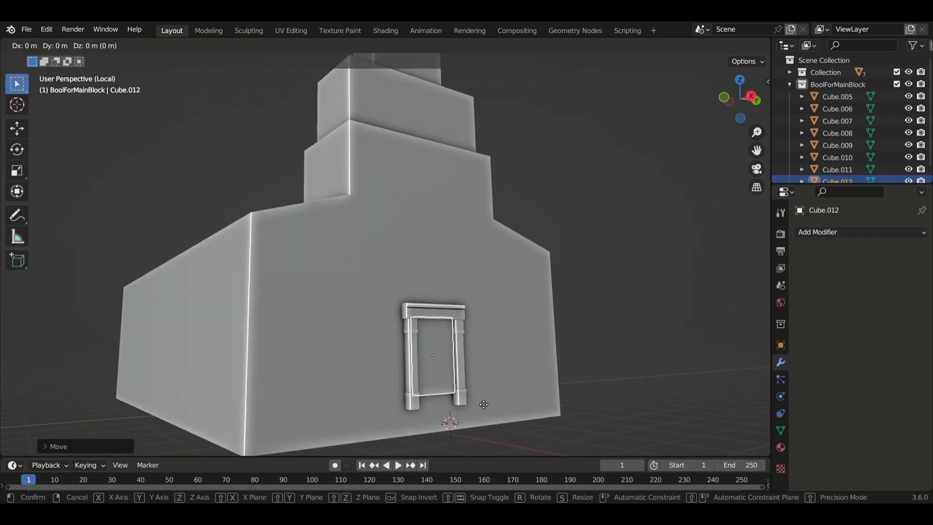
pyautogui.press('z')
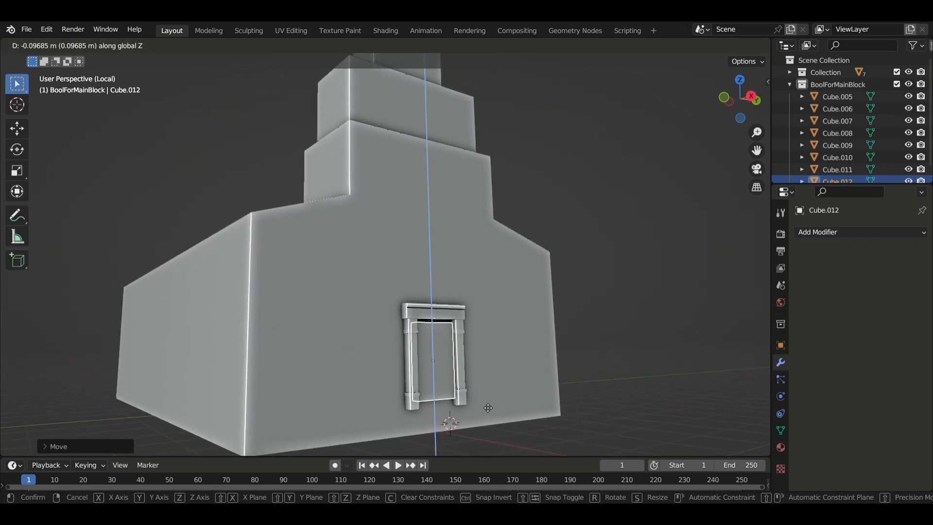
pyautogui.click(485, 404)
# Step: Scale the door panel along Y to about 0.98 to narrow it between the slim pillars
pyautogui.moveTo(485, 404); pyautogui.dragTo(445, 416, button='middle')
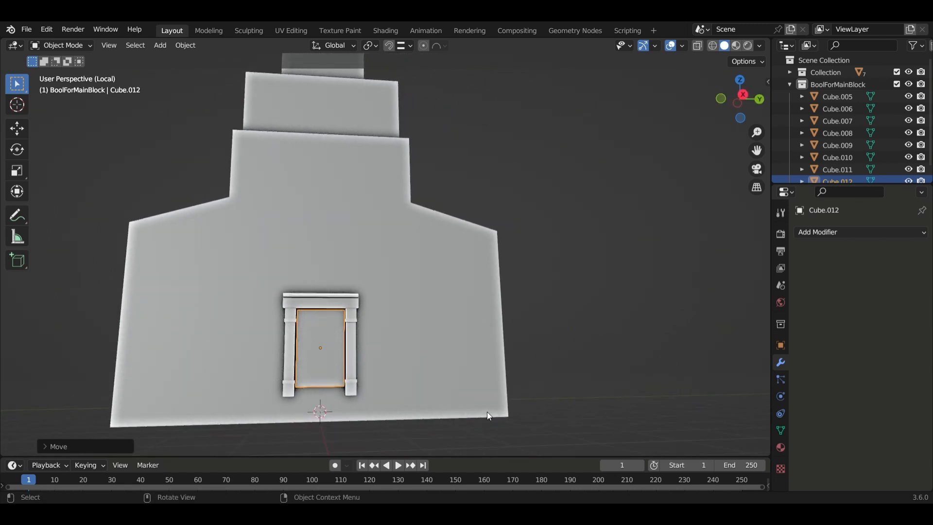
pyautogui.press('s')
pyautogui.press('y')
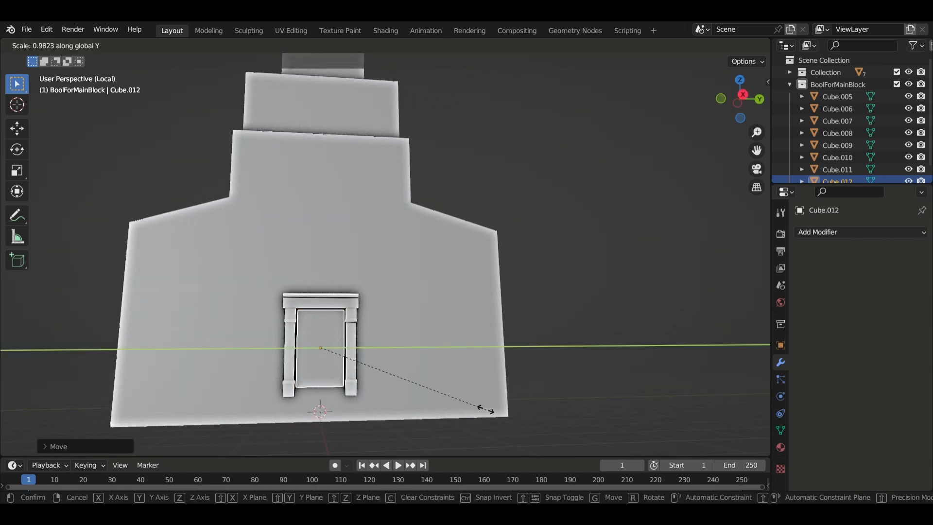
pyautogui.click(483, 408)
# Step: Lower the door panel about 0.095 m along Z and scale it along Z to about 1.12 to fill the opening's height
pyautogui.moveTo(427, 415); pyautogui.dragTo(433, 420, button='middle')
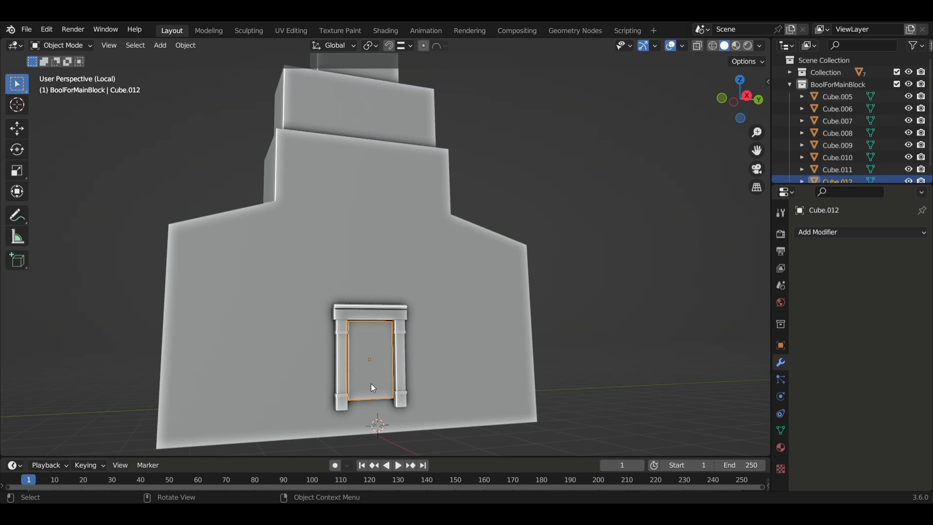
pyautogui.press('g')
pyautogui.press('z')
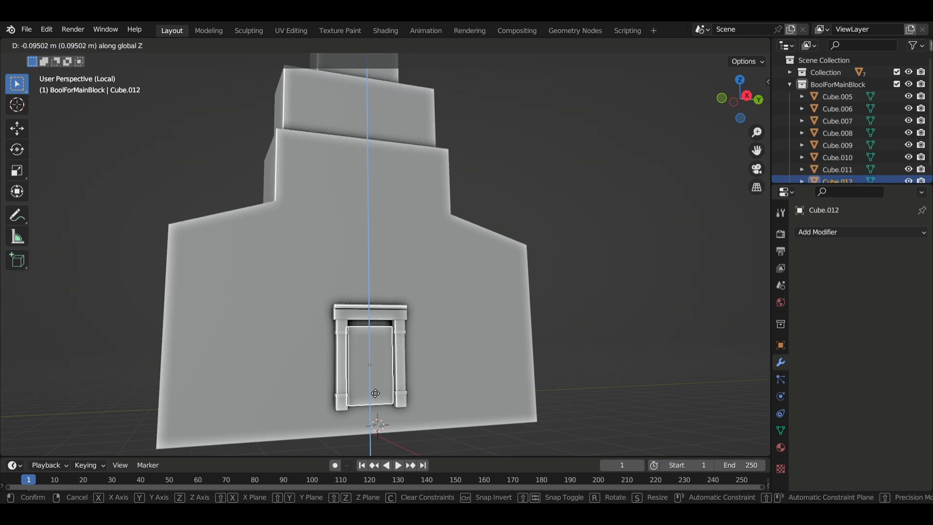
pyautogui.click(376, 394)
pyautogui.press('s')
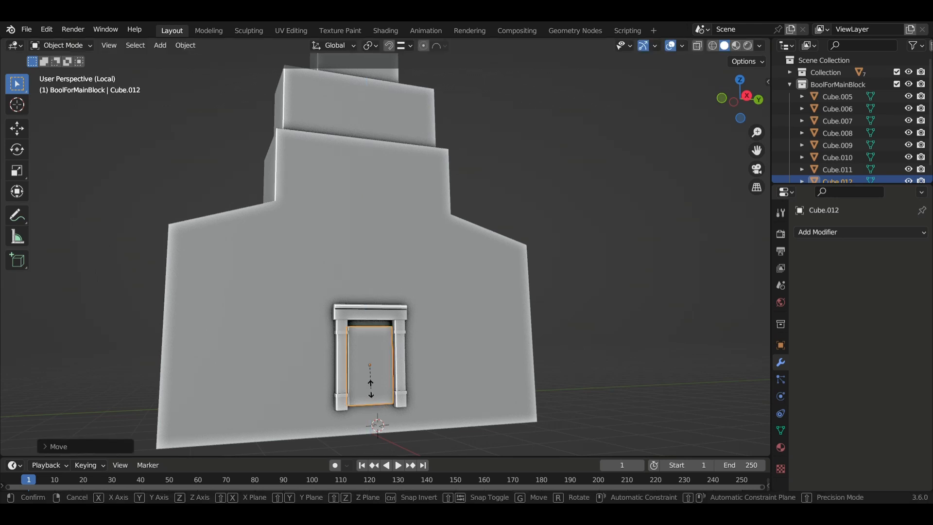
pyautogui.press('z')
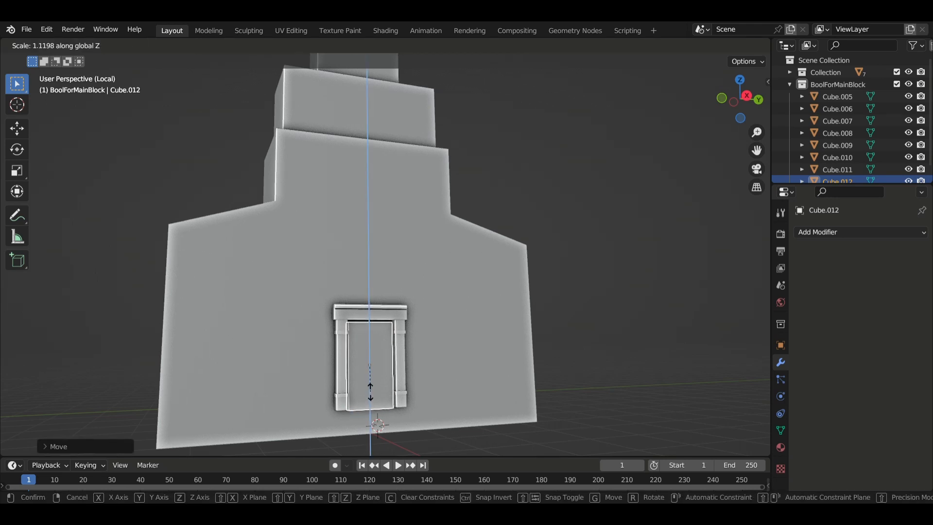
pyautogui.click(370, 393)
pyautogui.moveTo(388, 402); pyautogui.dragTo(369, 403, button='middle')
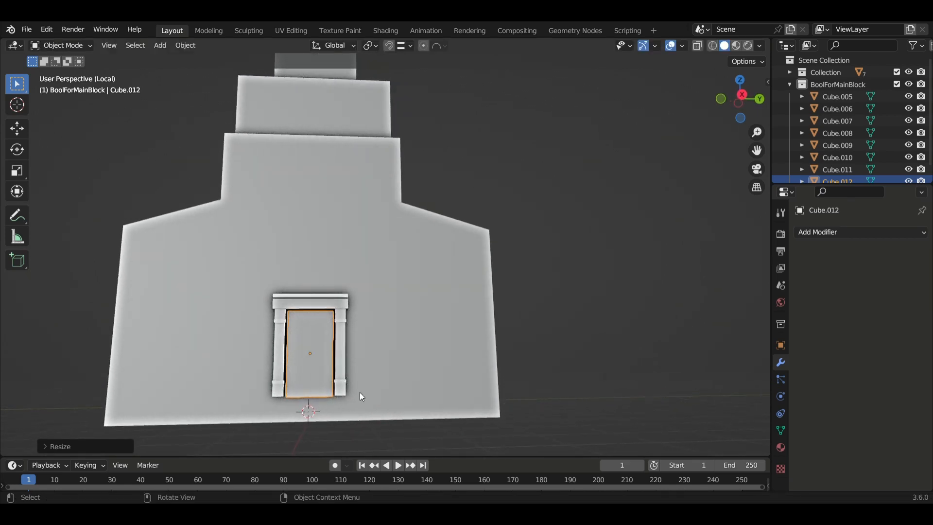
# Step: Isolate the door panel alone in local view and add two evenly spaced vertical loop cuts to it in Edit Mode
pyautogui.press('KP_Divide')
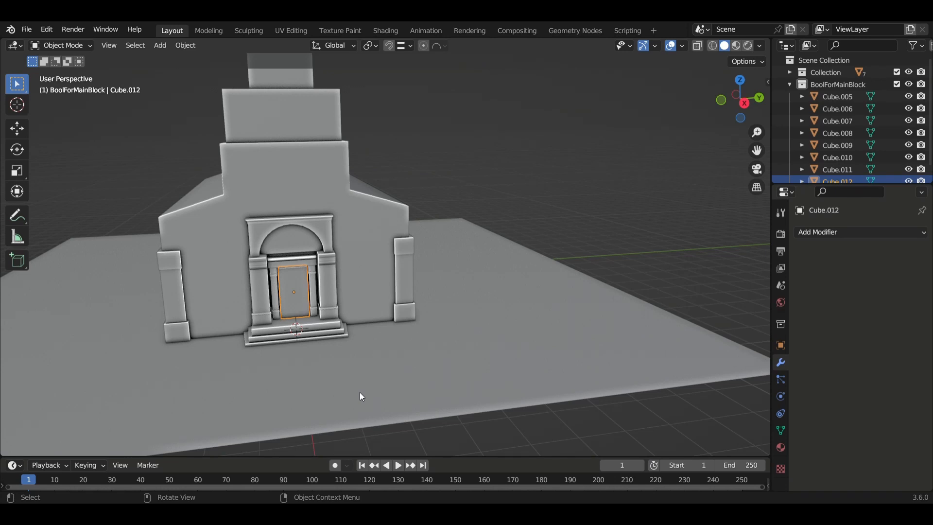
pyautogui.press('KP_Divide')
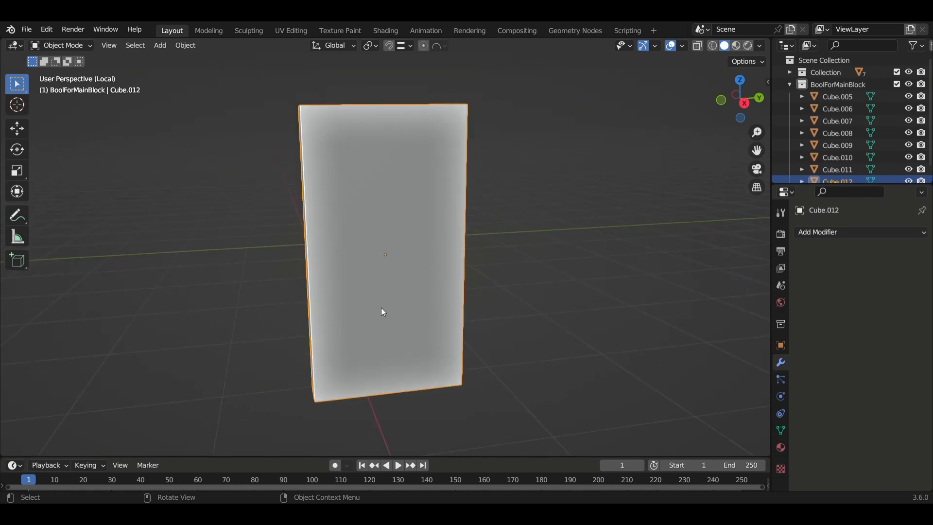
pyautogui.moveTo(381, 308)
pyautogui.mouseDown(button='middle')
pyautogui.moveTo(356, 308)
pyautogui.moveTo(375, 312)
pyautogui.mouseUp(button='middle')
pyautogui.press('Tab')
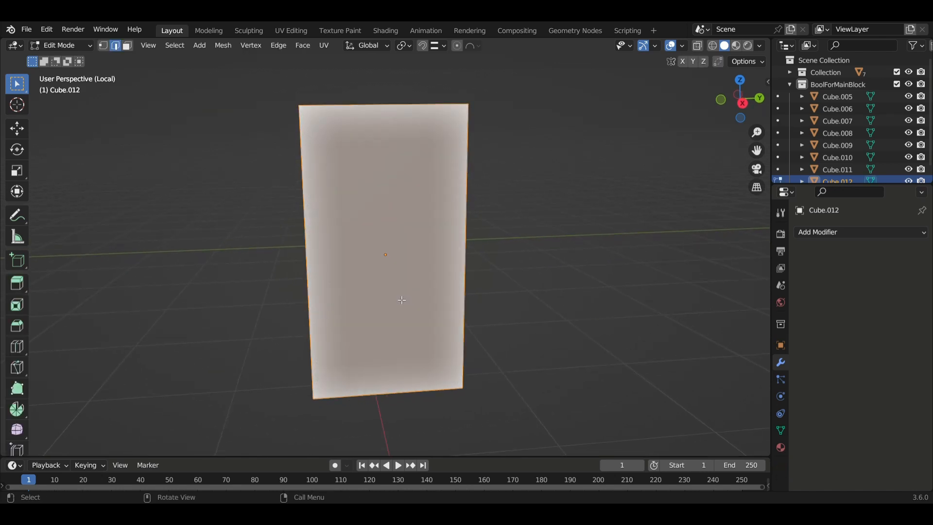
pyautogui.hotkey('ctrl', 'r')
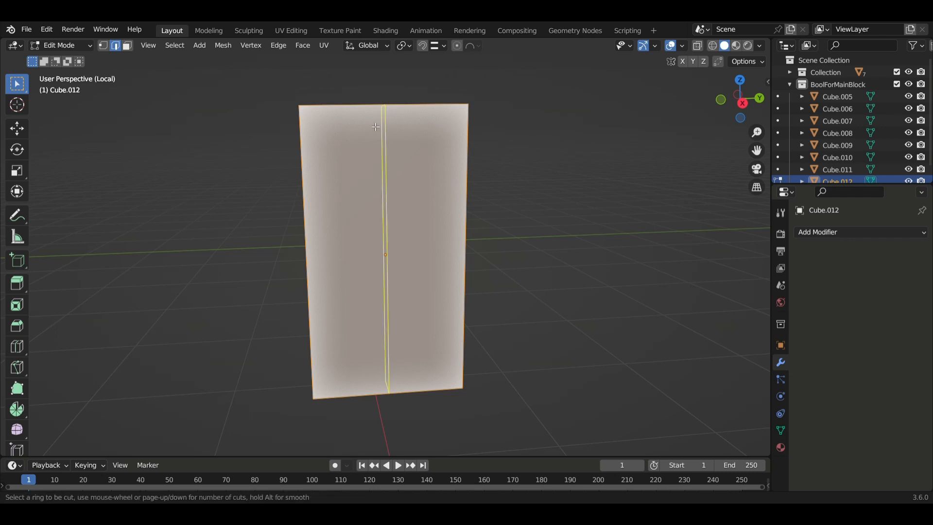
pyautogui.scroll(1, 375, 113)
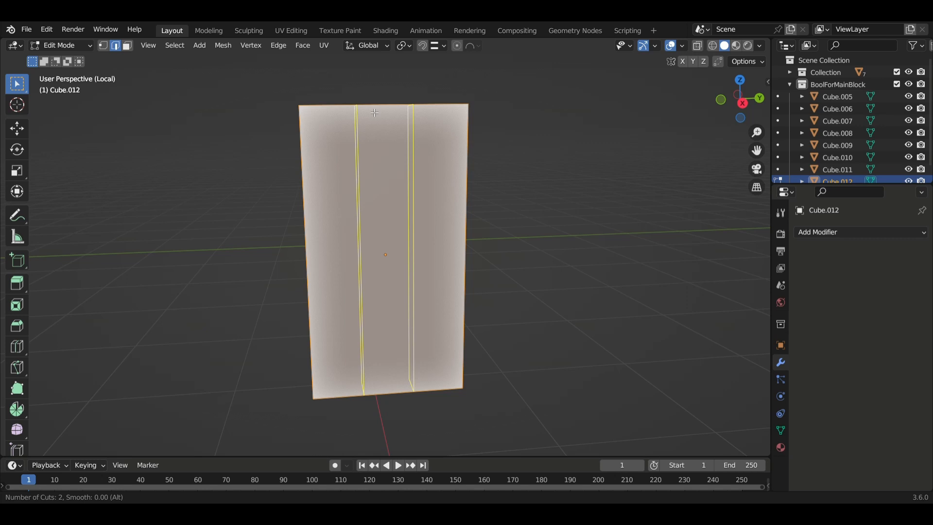
pyautogui.click(370, 110)
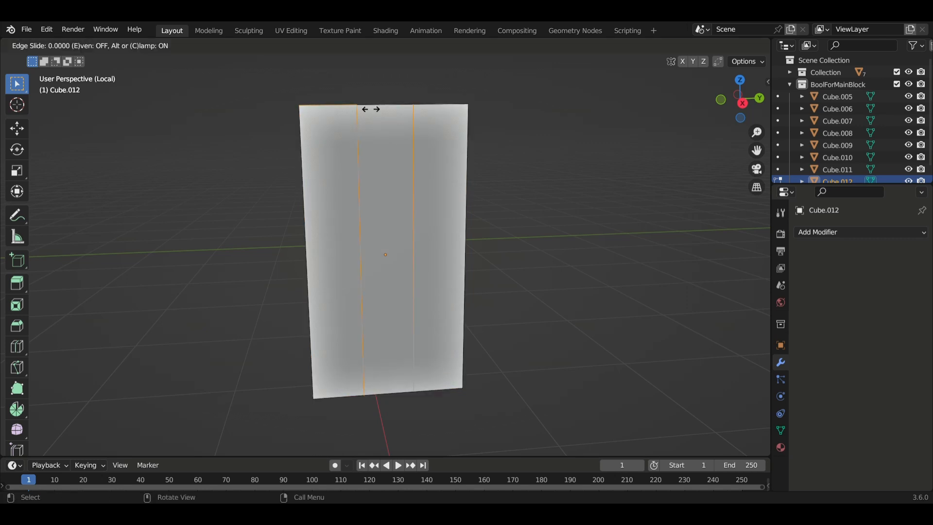
pyautogui.rightClick(371, 109)
# Step: Scale the two vertical loops along Y close to the door's centre and add one vertical loop cut midway between them
pyautogui.press('s')
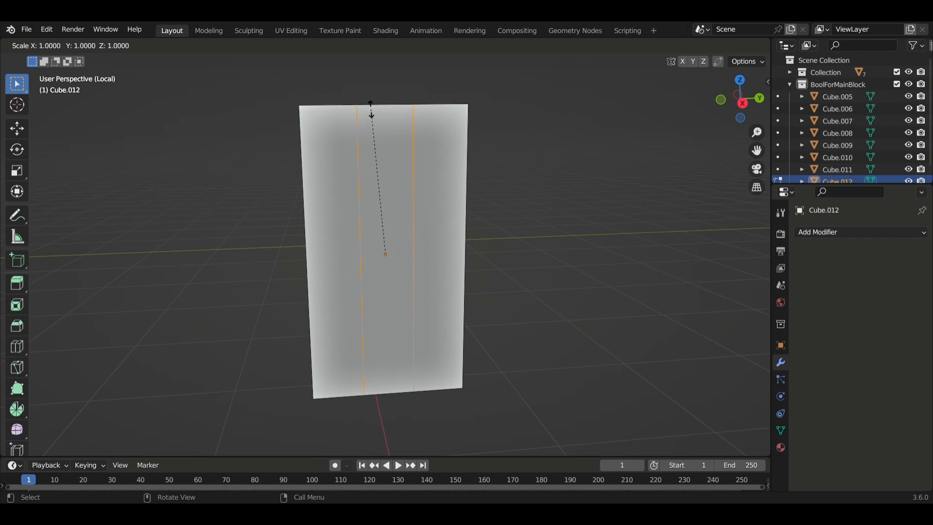
pyautogui.press('y')
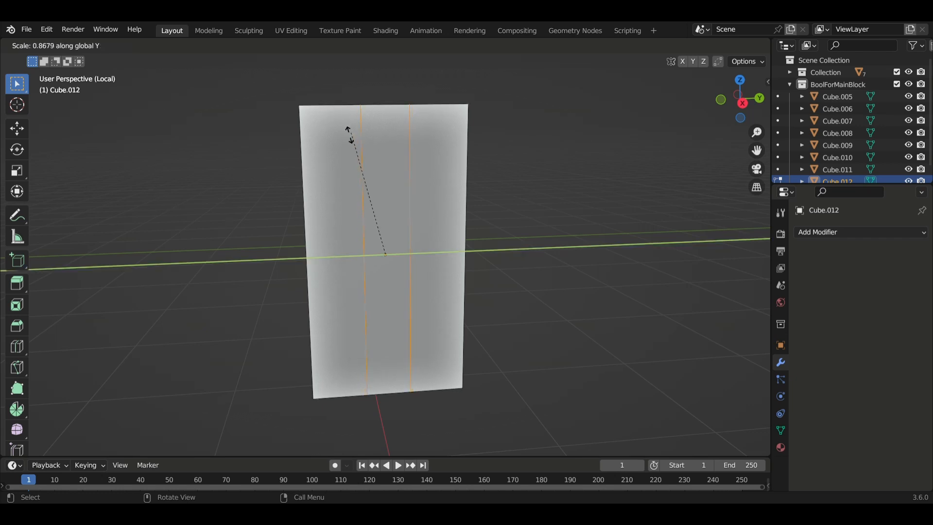
pyautogui.click(356, 214)
pyautogui.hotkey('ctrl', 'r')
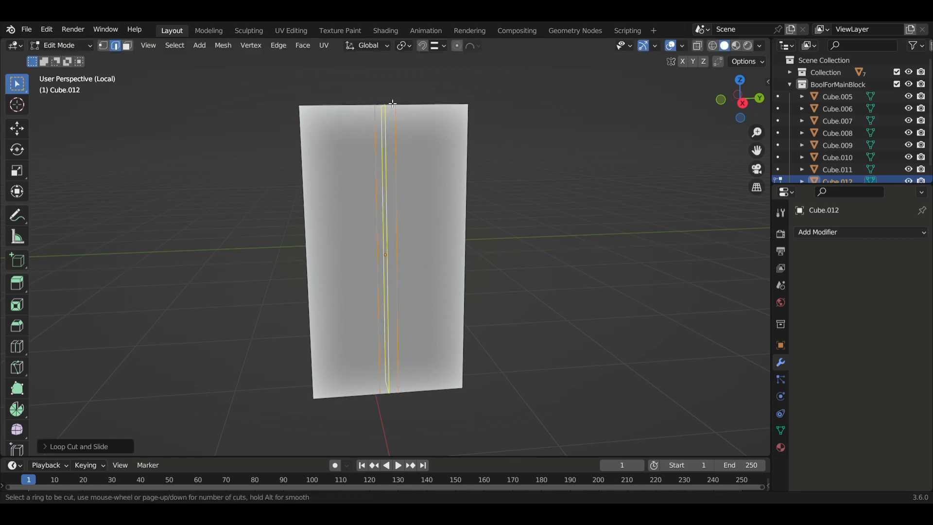
pyautogui.click(387, 106)
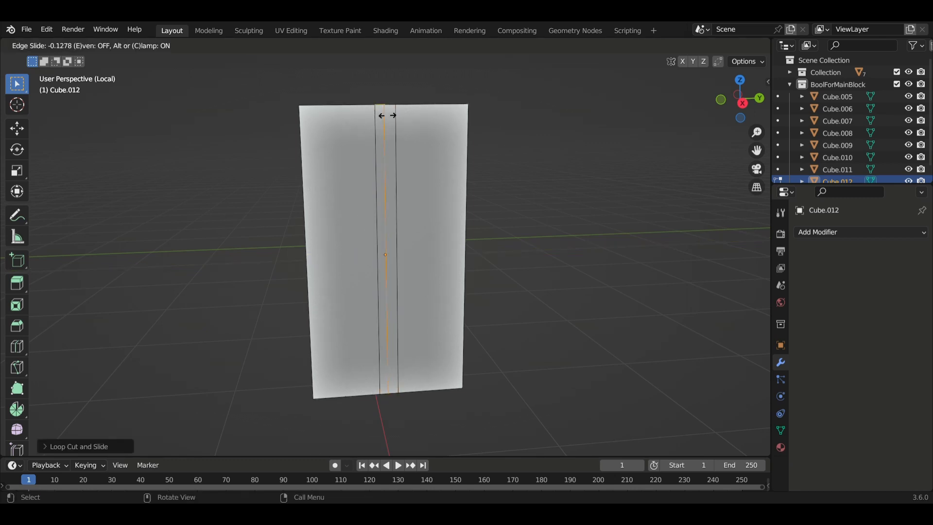
pyautogui.click(390, 111)
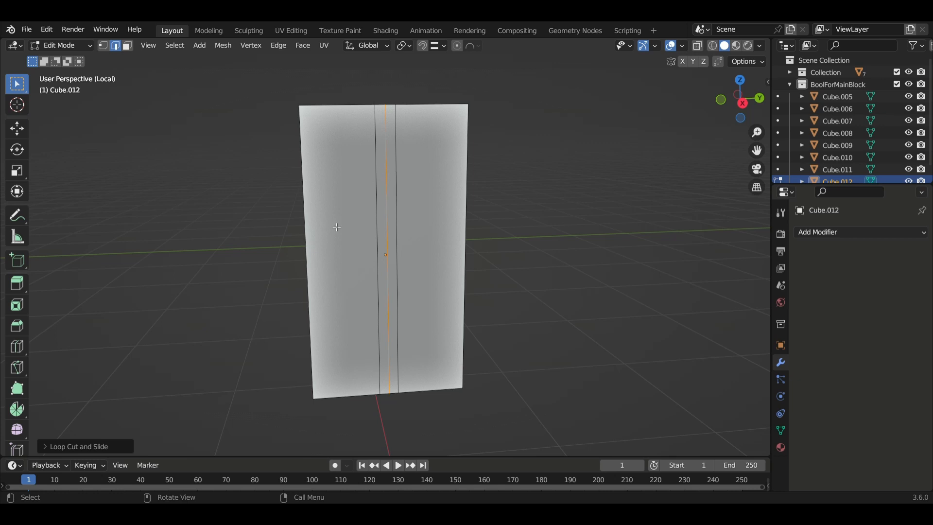
# Step: Select the two wide front faces on either side of the door's centre strip and inset them about 0.055 m
pyautogui.moveTo(337, 227); pyautogui.dragTo(358, 246, button='middle')
pyautogui.press('3')
pyautogui.click(346, 210)
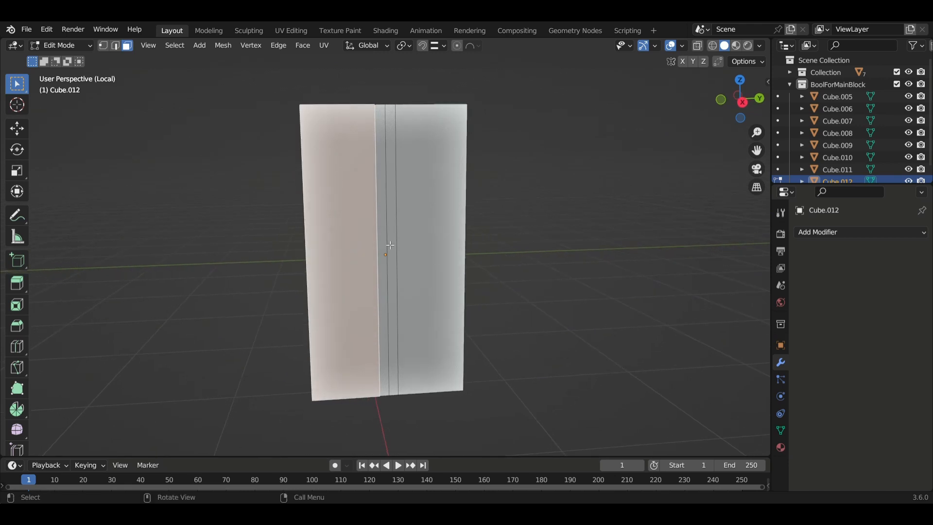
pyautogui.moveTo(440, 231)
pyautogui.mouseDown(button='middle')
pyautogui.moveTo(479, 284)
pyautogui.moveTo(468, 283)
pyautogui.moveTo(484, 285)
pyautogui.mouseUp(button='middle')
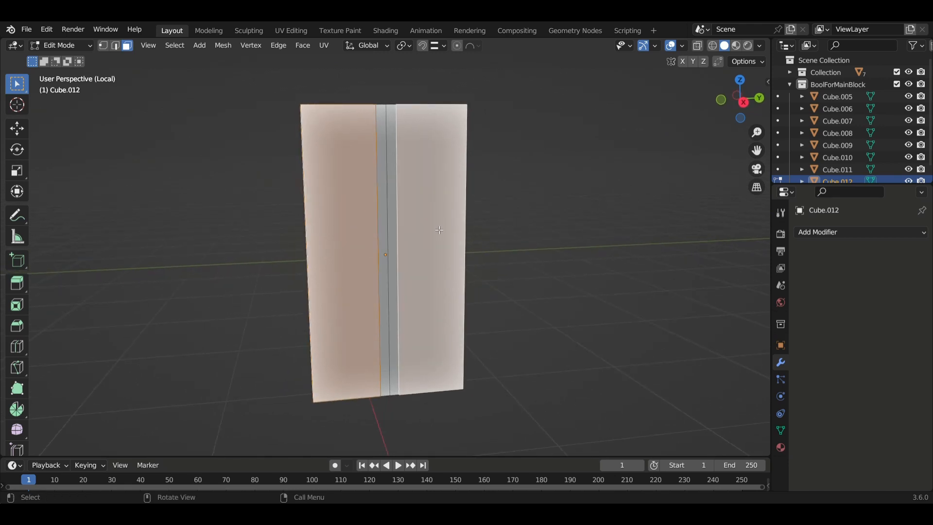
pyautogui.moveTo(444, 255); pyautogui.dragTo(429, 272, button='middle')
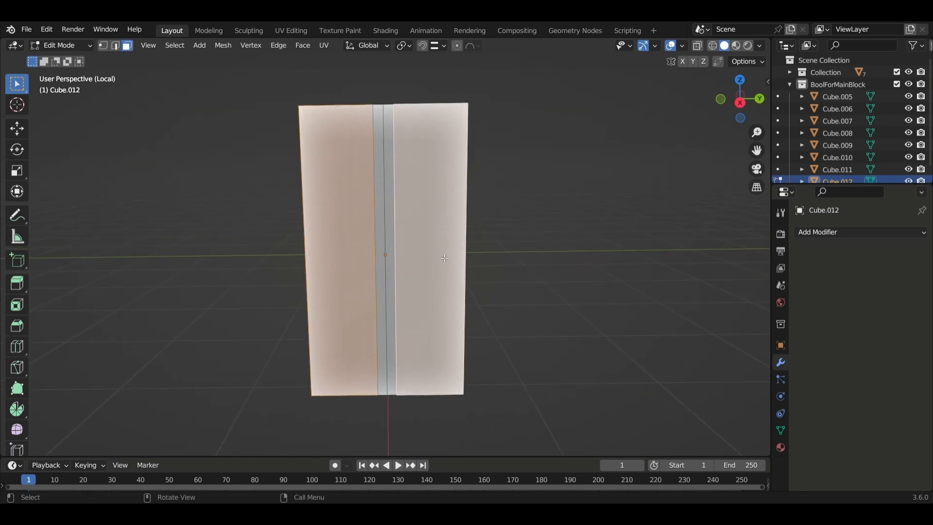
pyautogui.press('i')
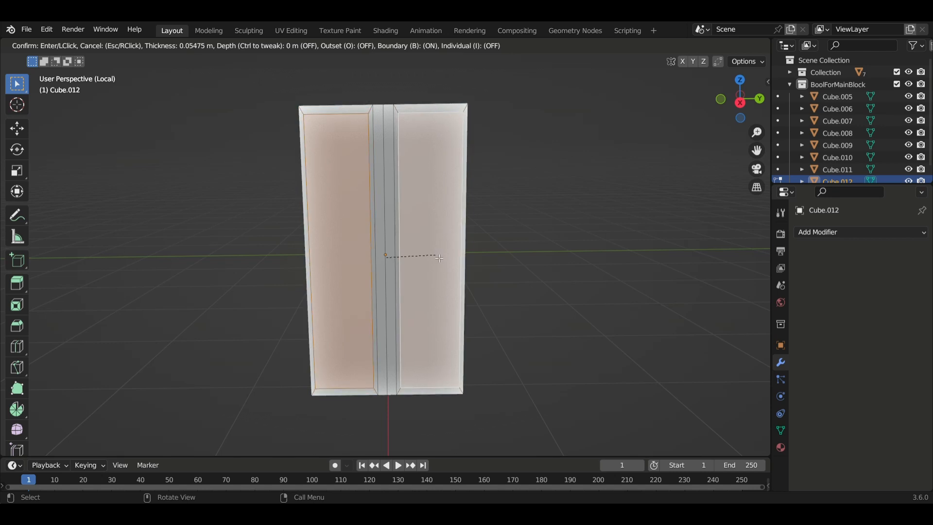
pyautogui.click(440, 258)
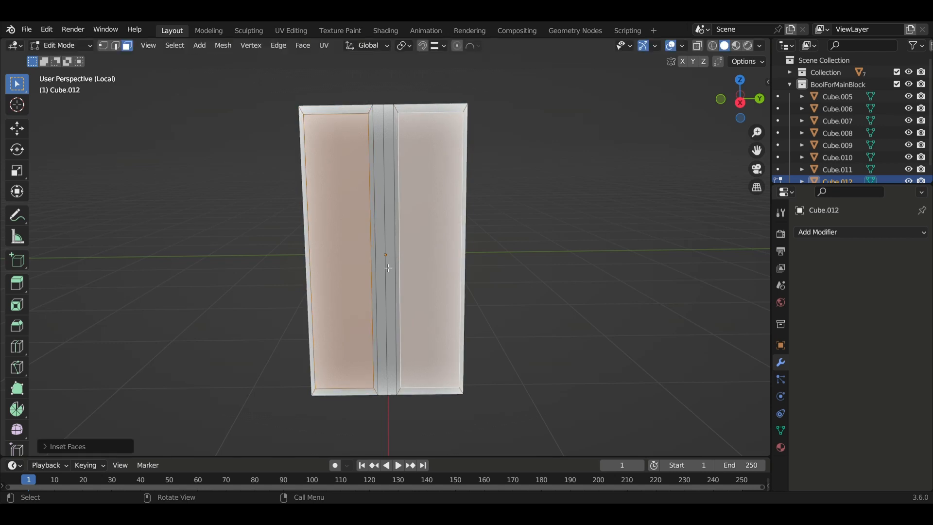
# Step: Extrude the two inset front faces about 0.036 m inward to form recessed door panels
pyautogui.moveTo(440, 258); pyautogui.dragTo(425, 263, button='middle')
pyautogui.press('e')
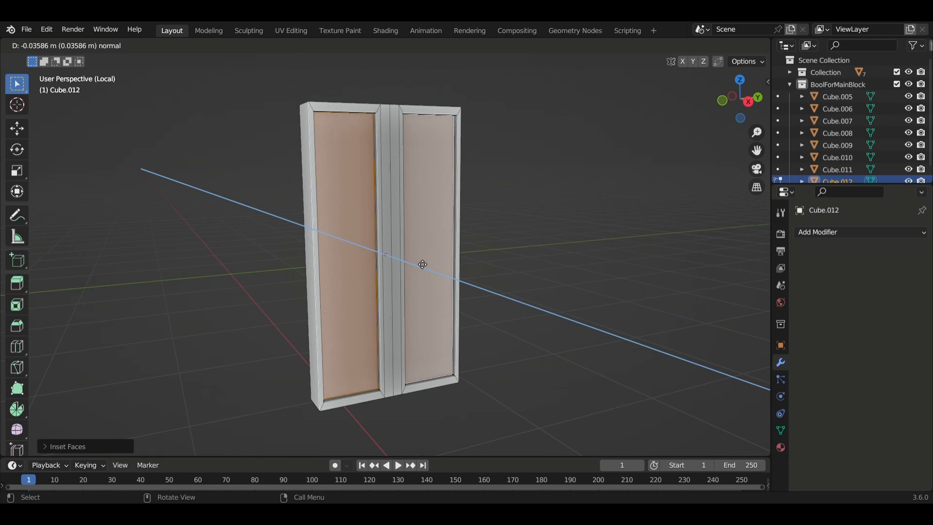
pyautogui.click(423, 264)
# Step: Add a horizontal loop cut across the whole door and slide it up above the middle by a factor of about 0.30
pyautogui.moveTo(423, 265); pyautogui.dragTo(418, 262, button='middle')
pyautogui.hotkey('ctrl', 'r')
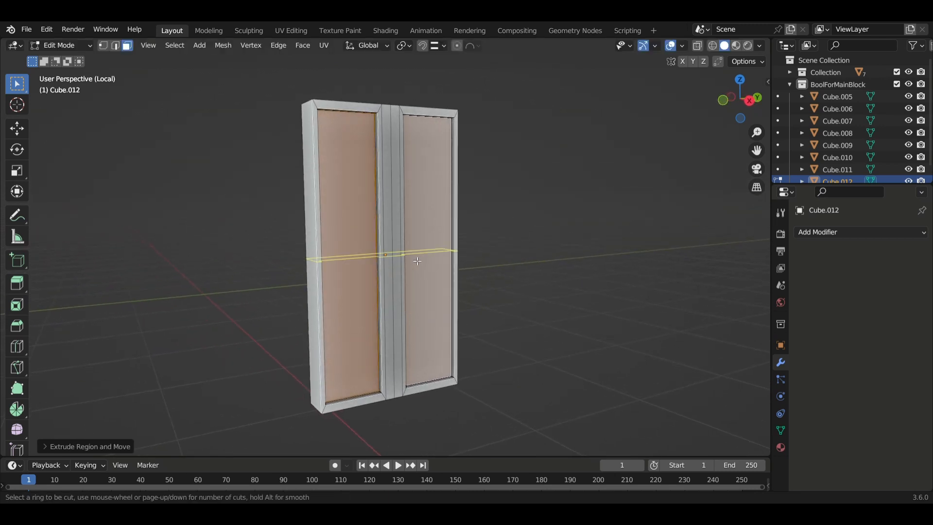
pyautogui.click(417, 261)
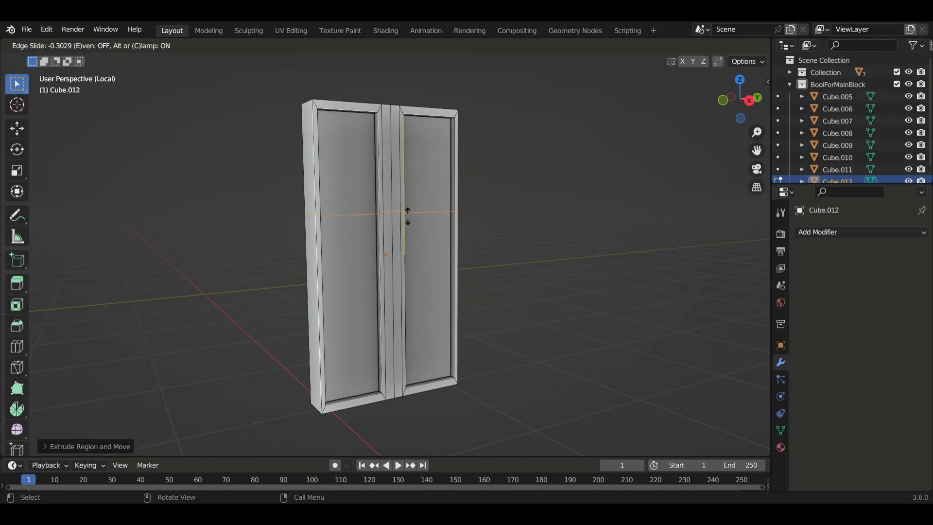
pyautogui.click(409, 216)
# Step: Add a second horizontal loop cut across the whole door below the first and slide it upward by a factor of about 0.17
pyautogui.hotkey('ctrl', 'r')
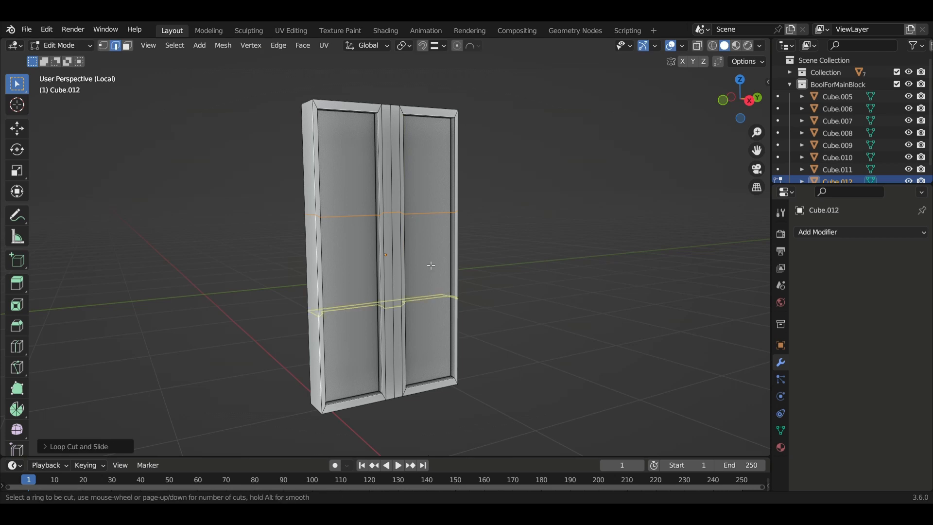
pyautogui.click(431, 266)
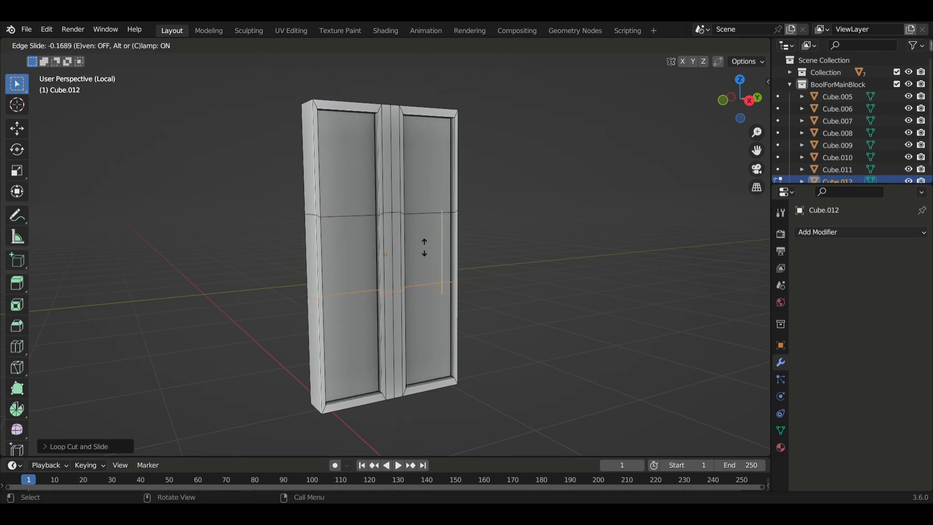
pyautogui.click(411, 286)
pyautogui.moveTo(412, 289); pyautogui.dragTo(415, 292, button='middle')
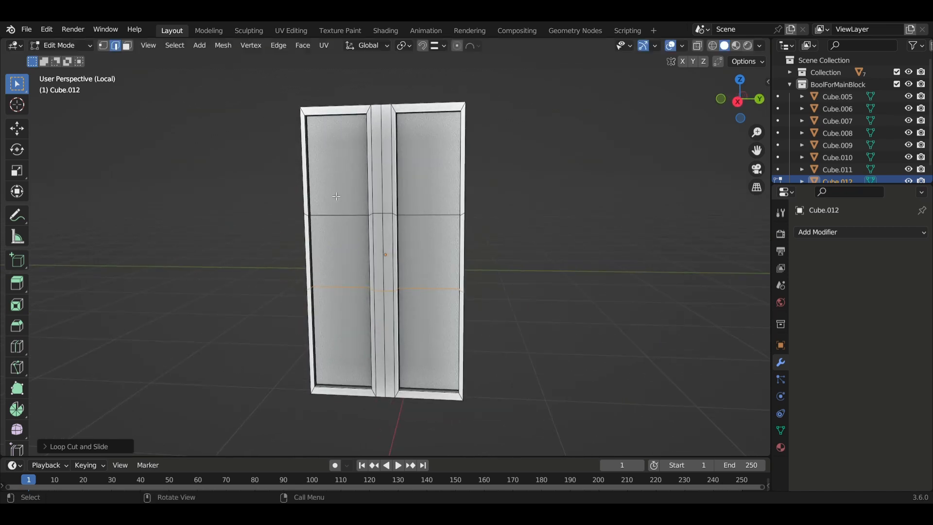
pyautogui.click(334, 168)
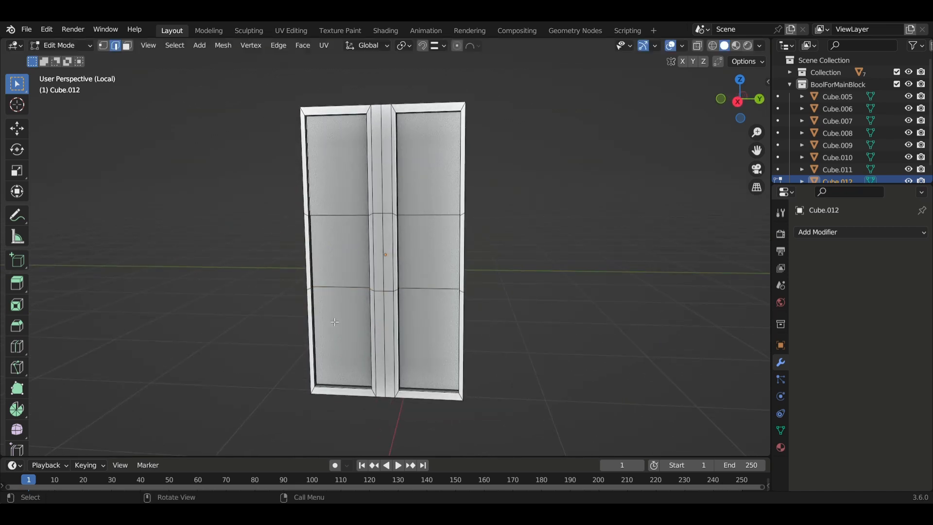
pyautogui.moveTo(347, 326); pyautogui.dragTo(396, 323, button='middle')
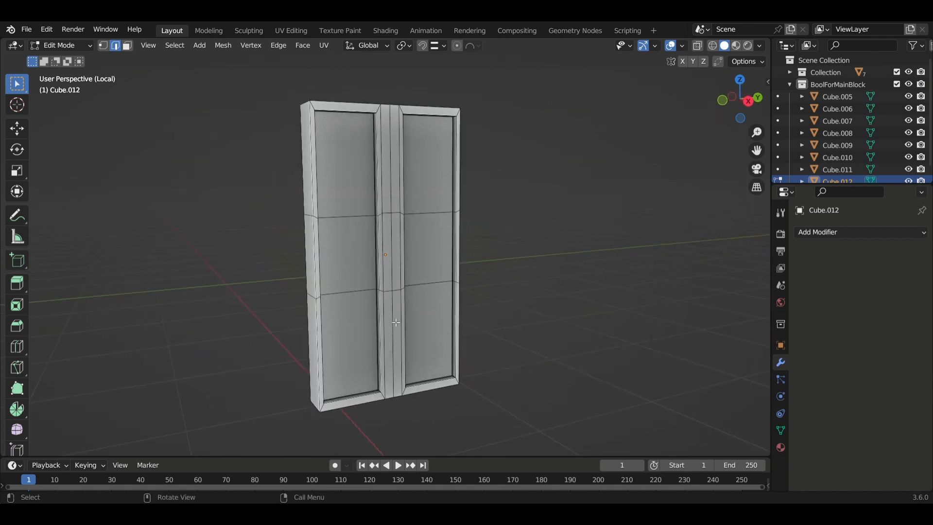
# Step: Inset the two upper and two lower recessed panel faces about 0.036 m and extrude them inward
pyautogui.press('3')
pyautogui.click(344, 170)
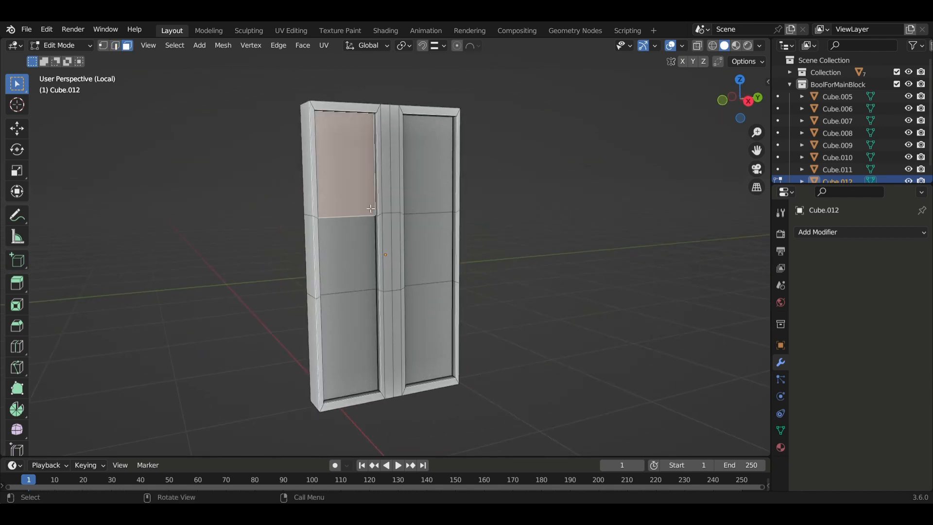
pyautogui.moveTo(344, 170); pyautogui.dragTo(435, 177, button='middle')
pyautogui.keyDown('shift'); pyautogui.click(435, 177); pyautogui.keyUp('shift')
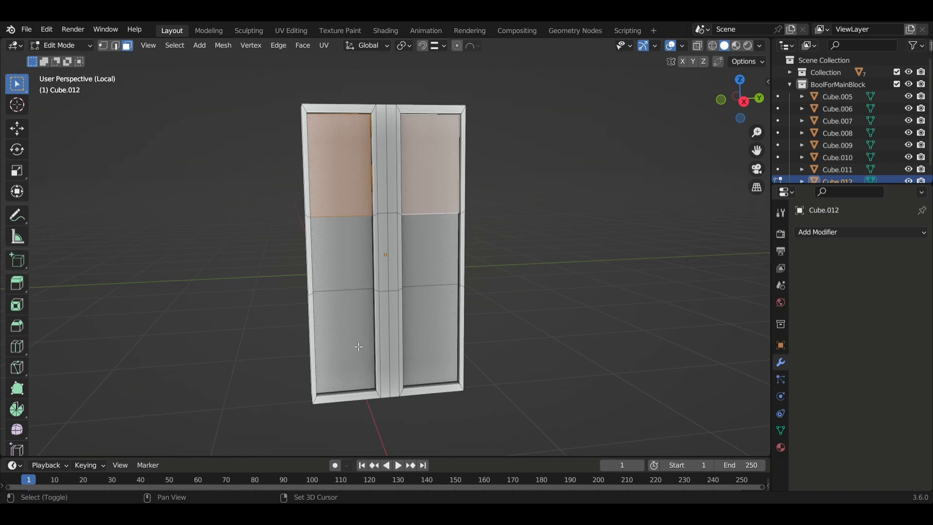
pyautogui.keyDown('shift'); pyautogui.click(358, 347); pyautogui.keyUp('shift')
pyautogui.keyDown('shift'); pyautogui.click(428, 354); pyautogui.keyUp('shift')
pyautogui.moveTo(427, 354); pyautogui.dragTo(433, 353, button='middle')
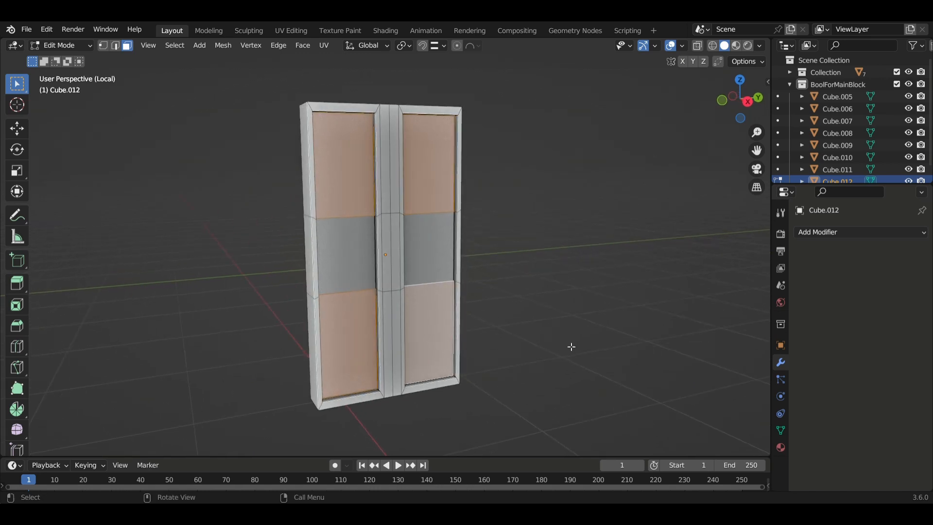
pyautogui.press('i')
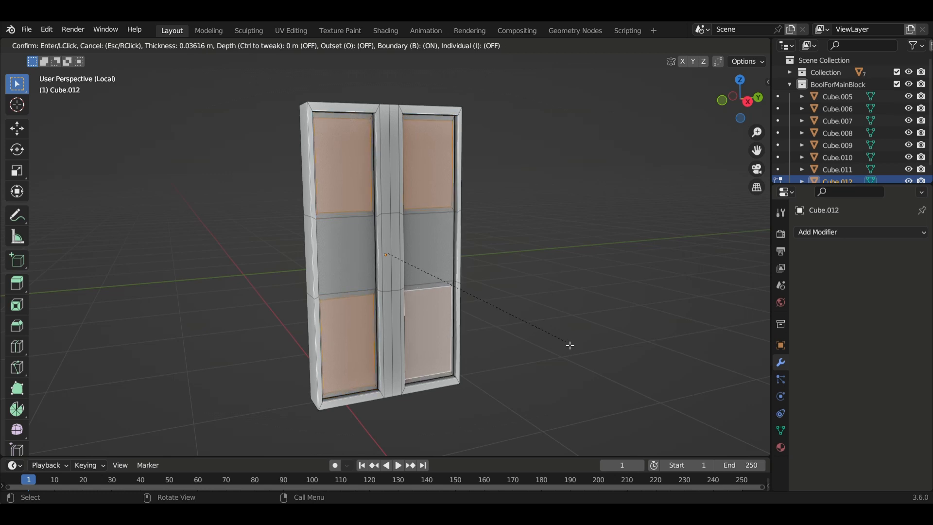
pyautogui.click(583, 360)
pyautogui.press('e')
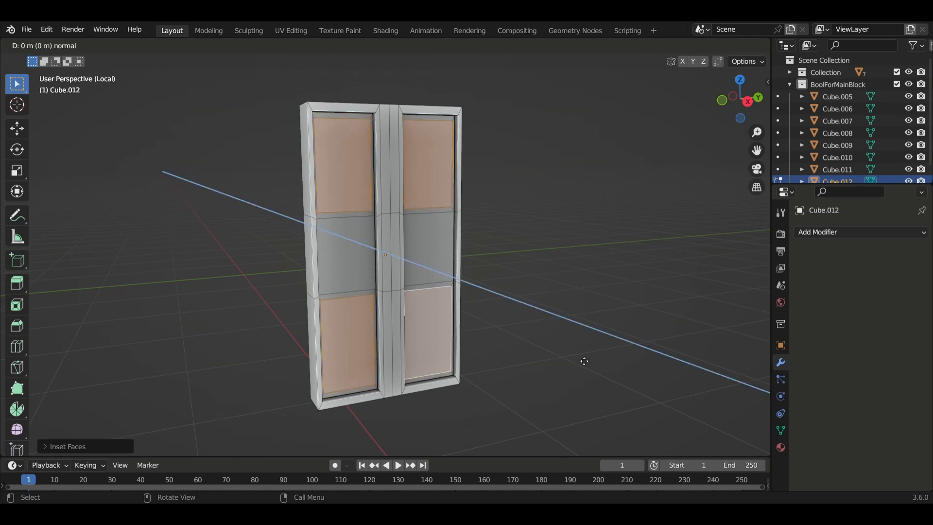
pyautogui.click(583, 360)
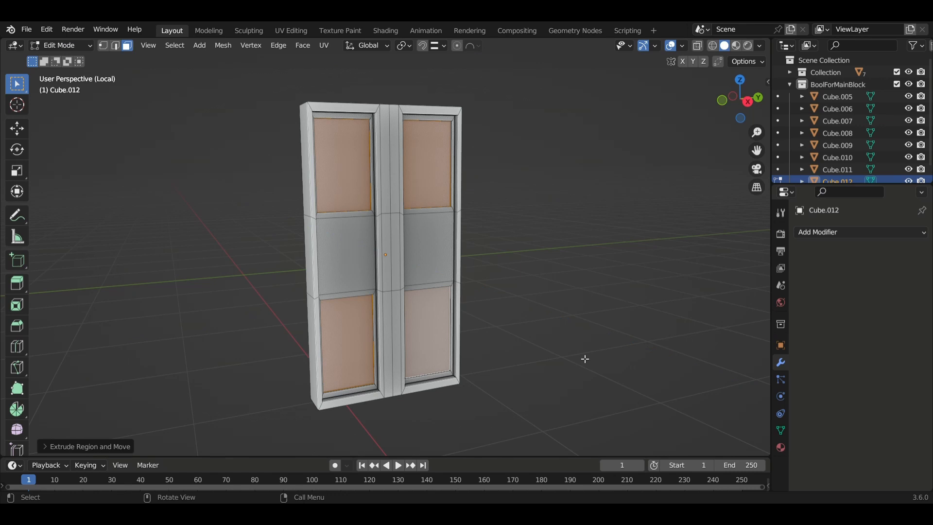
# Step: Inset the four upper and lower panel faces again and extrude them about 0.029 m outward to raise them
pyautogui.press('i')
pyautogui.click(583, 356)
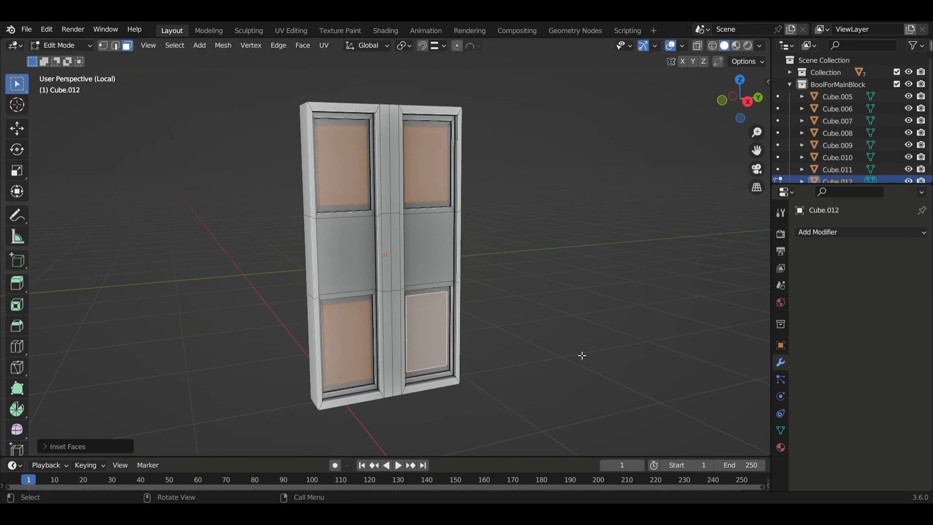
pyautogui.press('e')
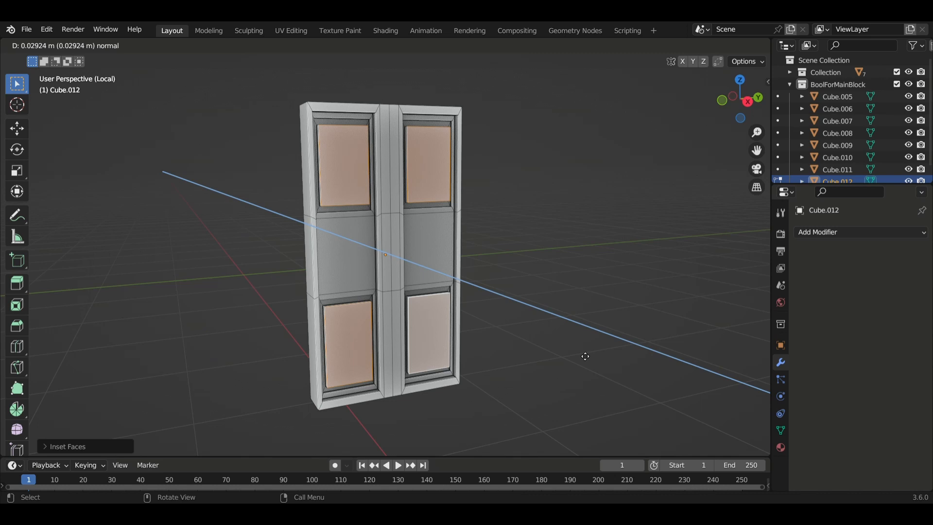
pyautogui.click(586, 357)
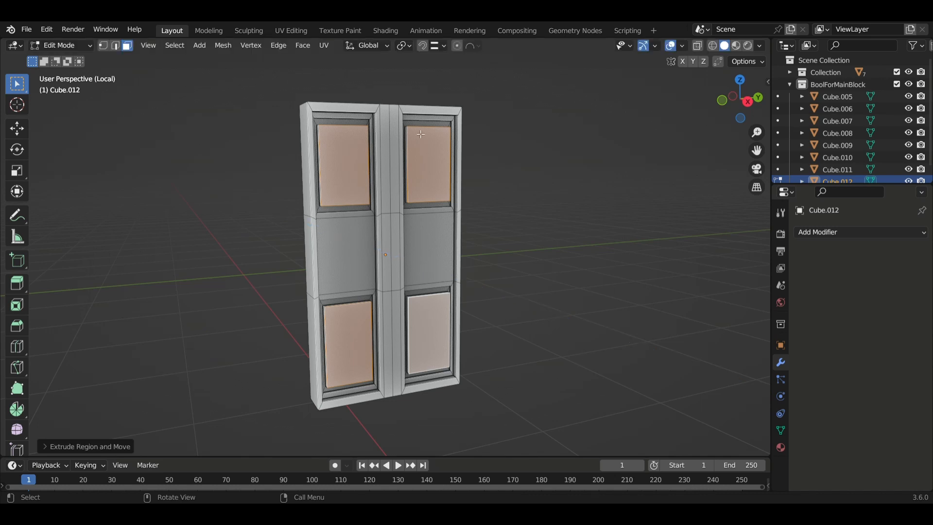
# Step: Try scaling the four raised faces to about 0.90 with Local orientation and the Individual Origins pivot
pyautogui.click(386, 48)
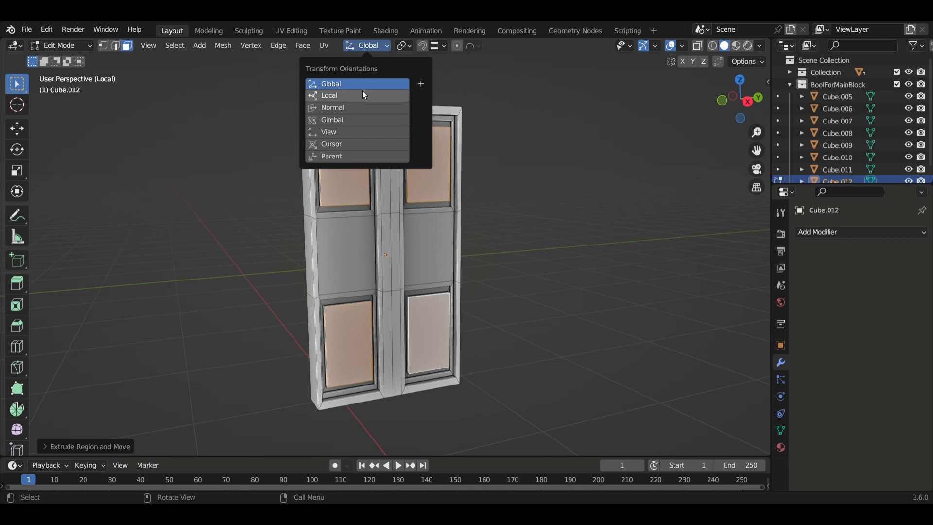
pyautogui.click(363, 94)
pyautogui.click(402, 47)
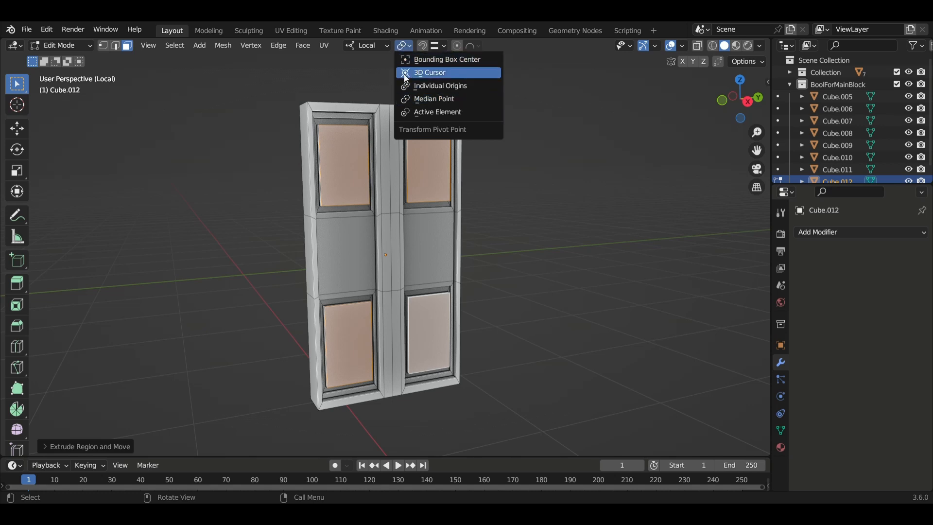
pyautogui.click(430, 86)
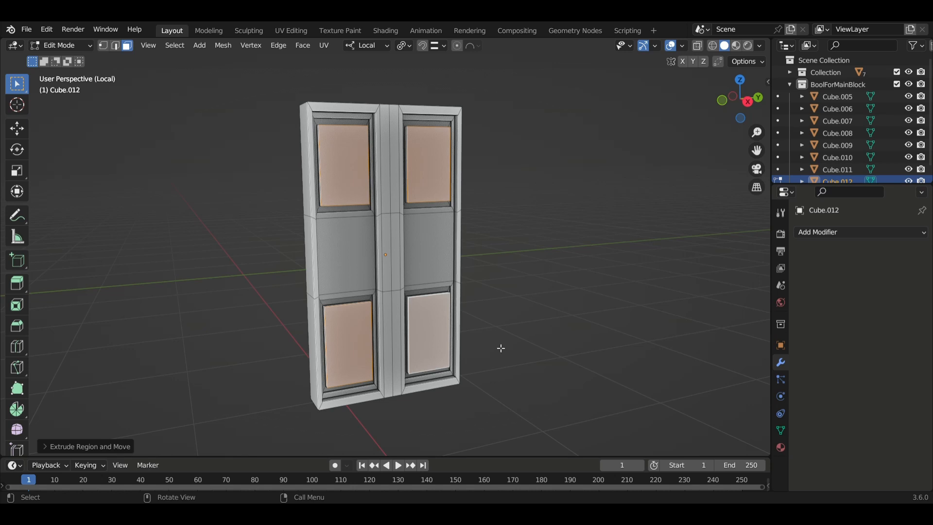
pyautogui.press('s')
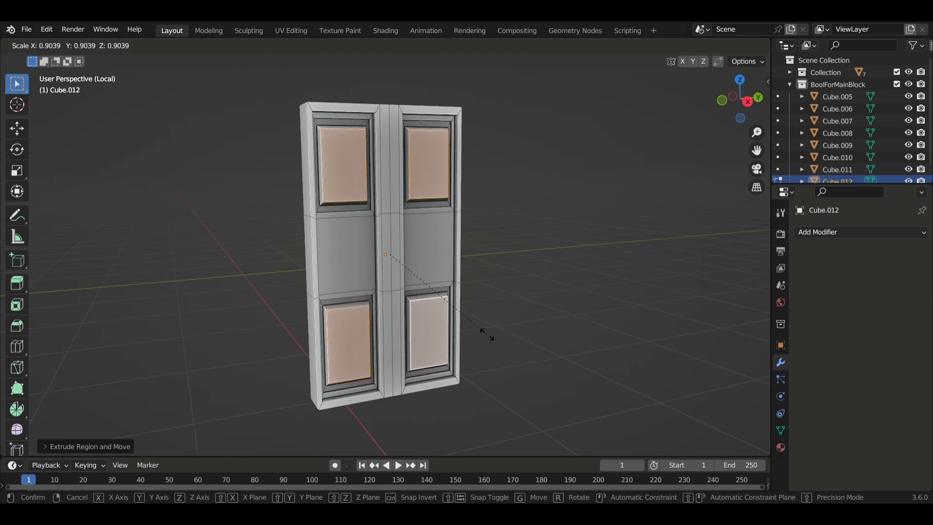
pyautogui.click(488, 335)
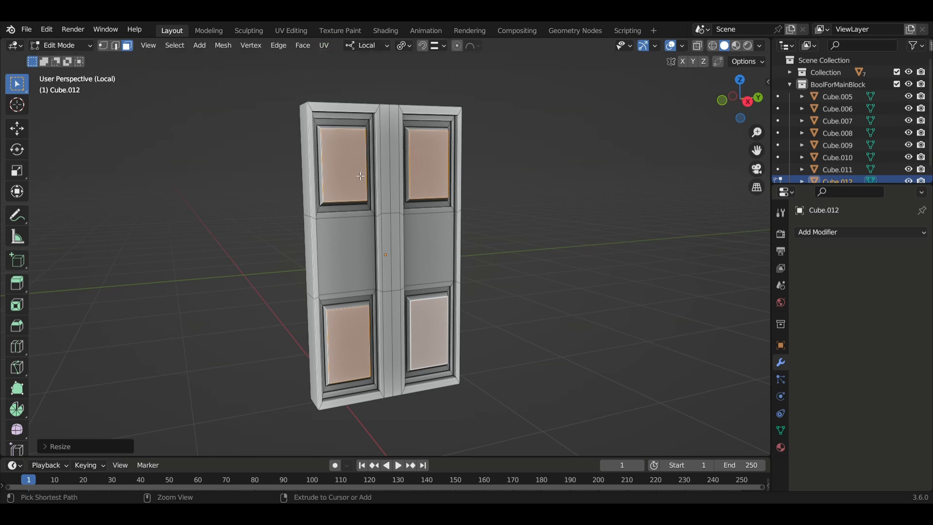
# Step: Switch to Global orientation and the Median Point pivot, and try scaling down the four raised faces together
pyautogui.click(378, 46)
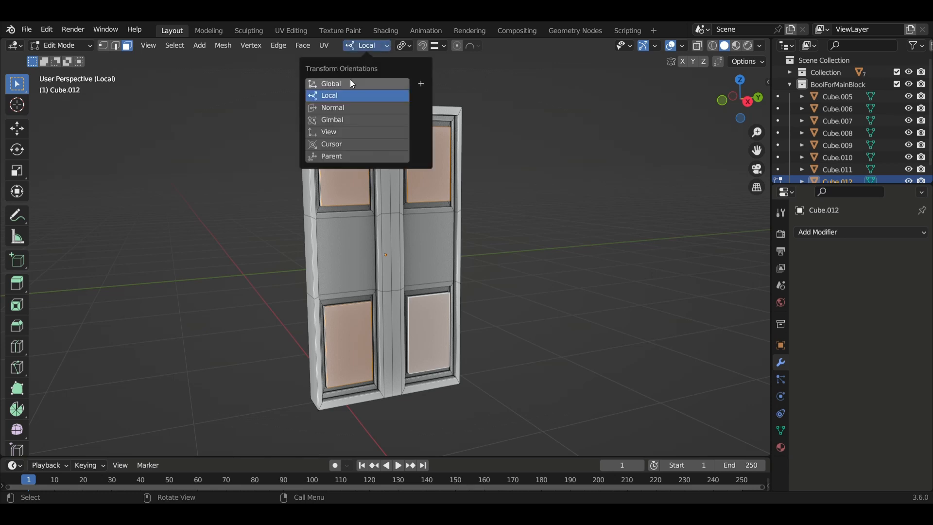
pyautogui.click(348, 83)
pyautogui.click(407, 46)
pyautogui.click(409, 47)
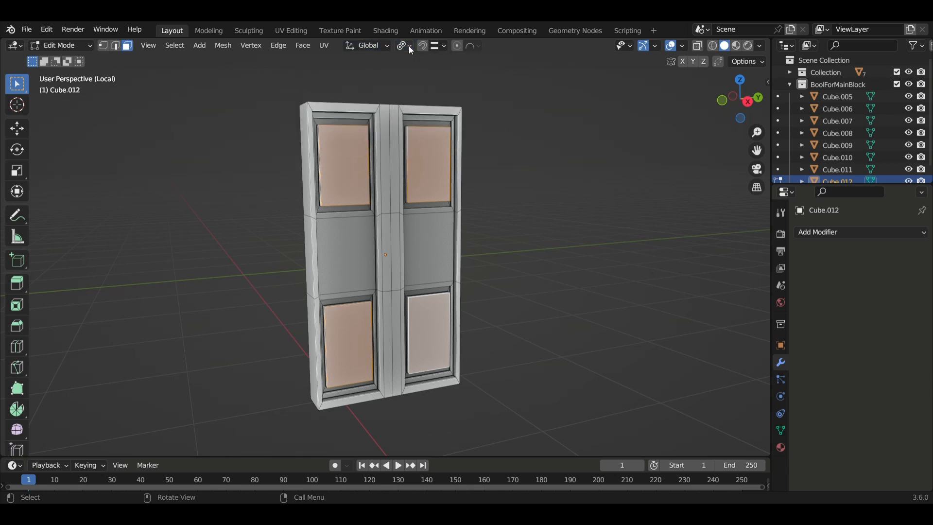
pyautogui.click(409, 46)
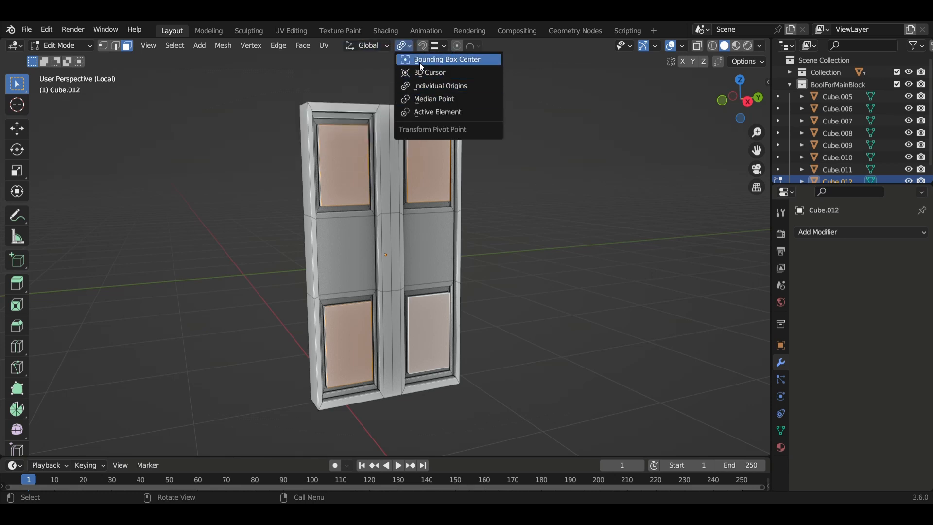
pyautogui.click(424, 99)
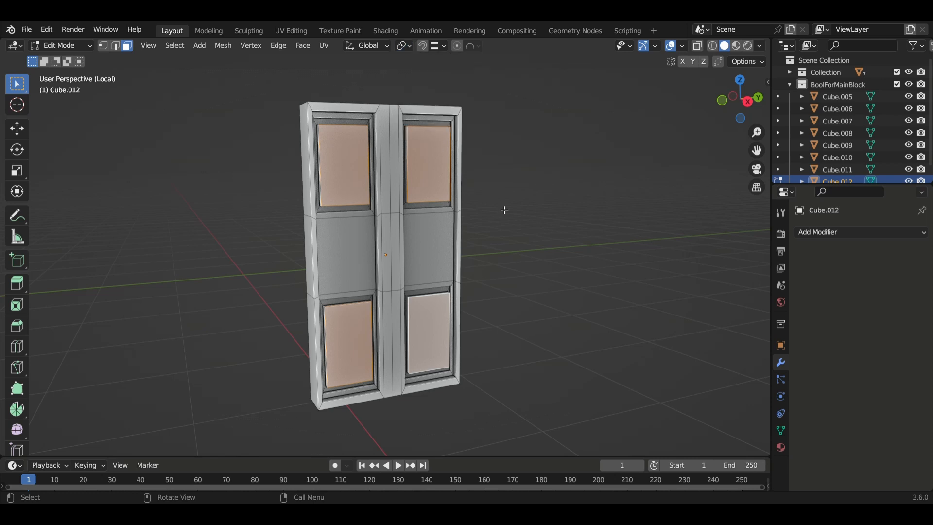
pyautogui.press('s')
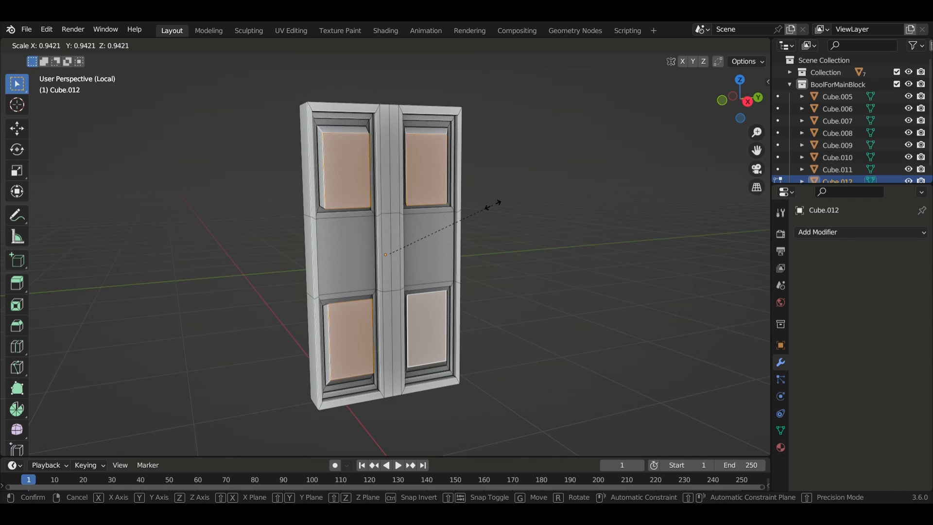
pyautogui.click(491, 204)
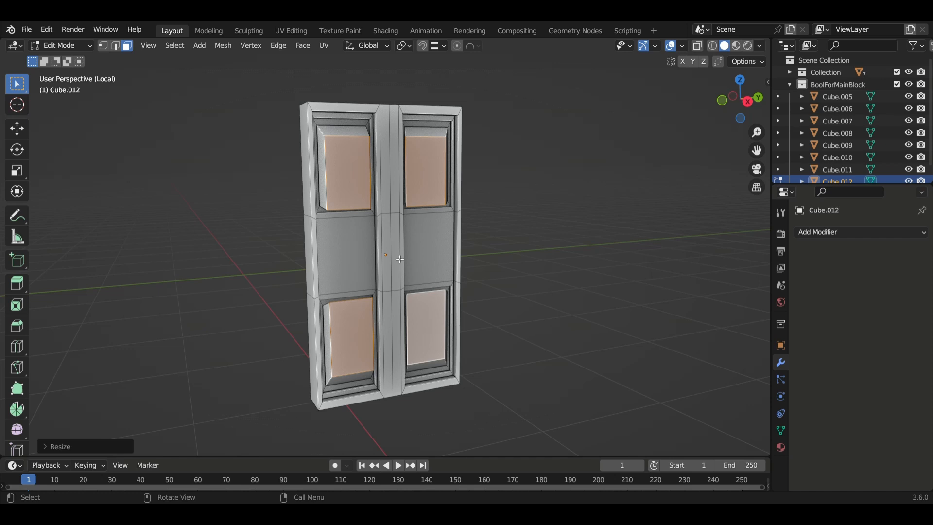
# Step: Scale the four raised faces down once more to about 0.92 around their shared centre and undo both resizes
pyautogui.moveTo(403, 269)
pyautogui.mouseDown(button='middle')
pyautogui.moveTo(380, 268)
pyautogui.moveTo(388, 260)
pyautogui.mouseUp(button='middle')
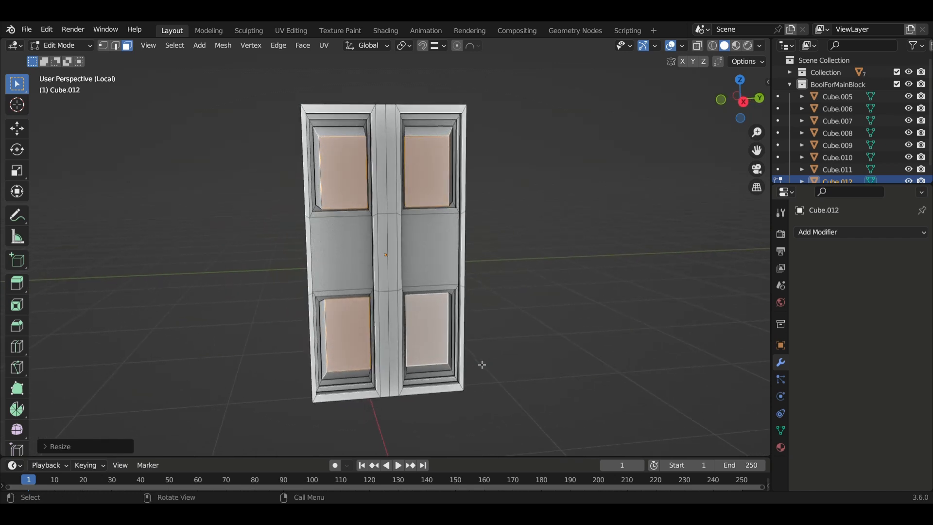
pyautogui.press('s')
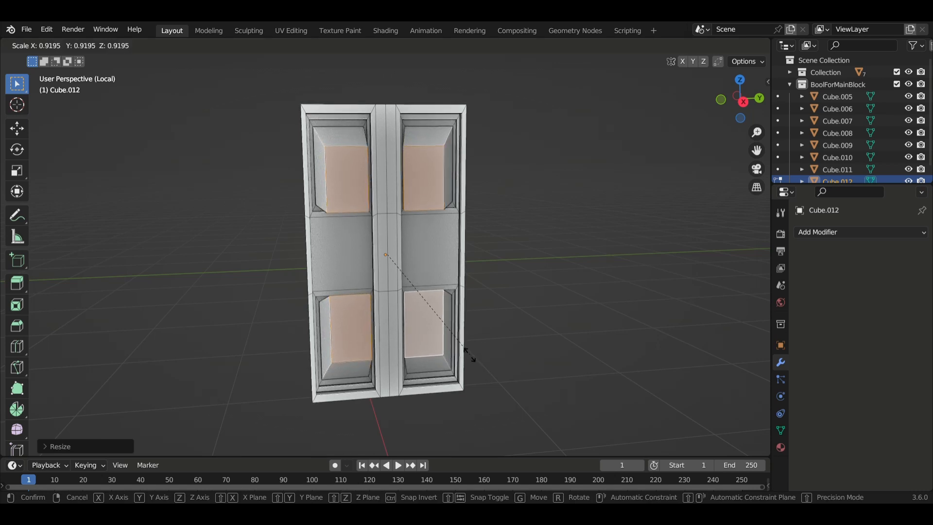
pyautogui.click(454, 360)
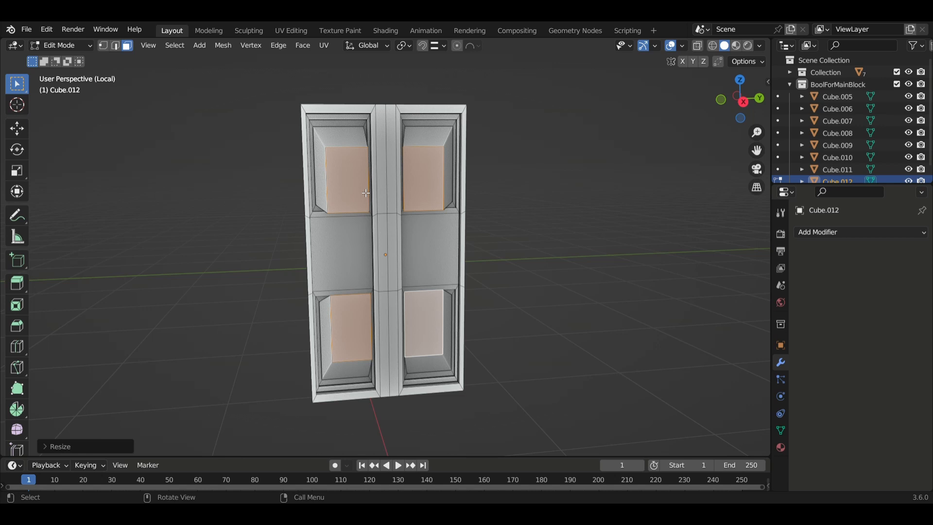
pyautogui.hotkey('ctrl', 'z')
pyautogui.hotkey('ctrl', 'z')
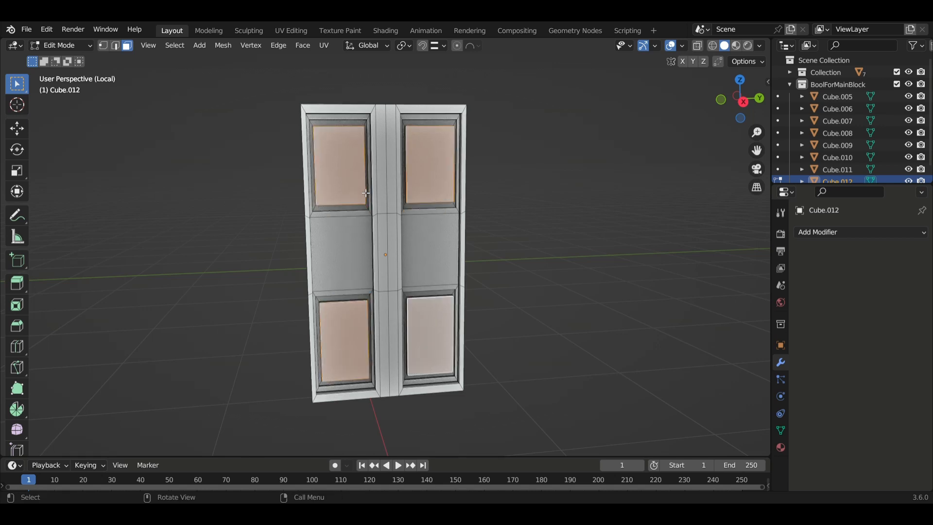
# Step: Set the orientation to Local and the pivot to Individual Origins, and scale the four raised faces to about 0.91
pyautogui.click(387, 49)
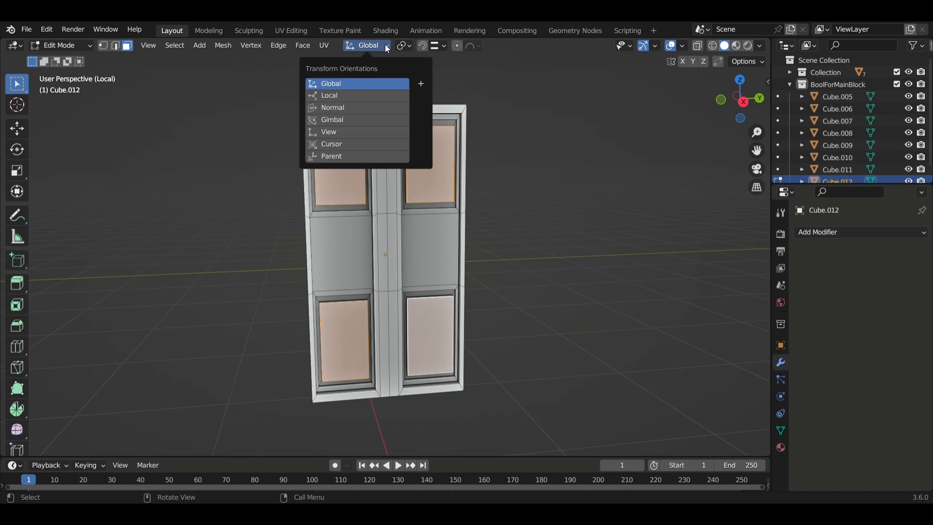
pyautogui.click(341, 94)
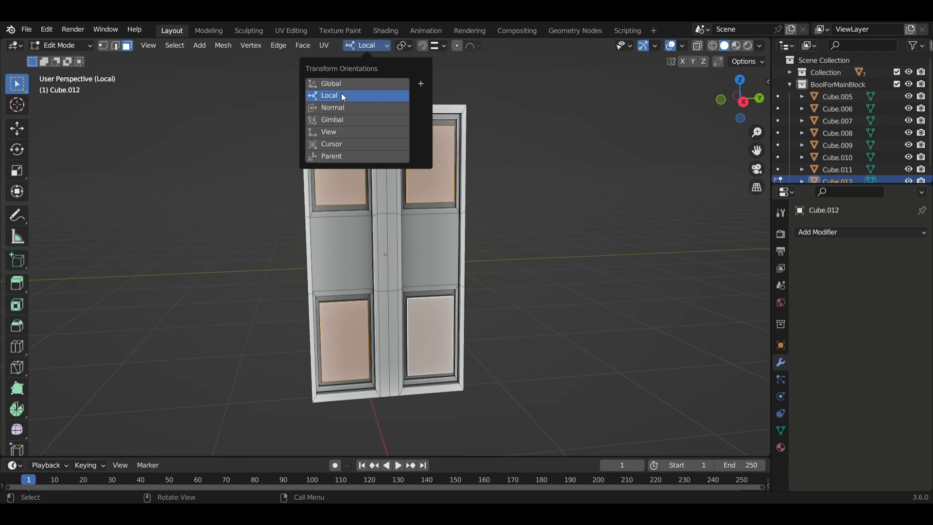
pyautogui.click(407, 49)
pyautogui.click(410, 46)
pyautogui.click(412, 45)
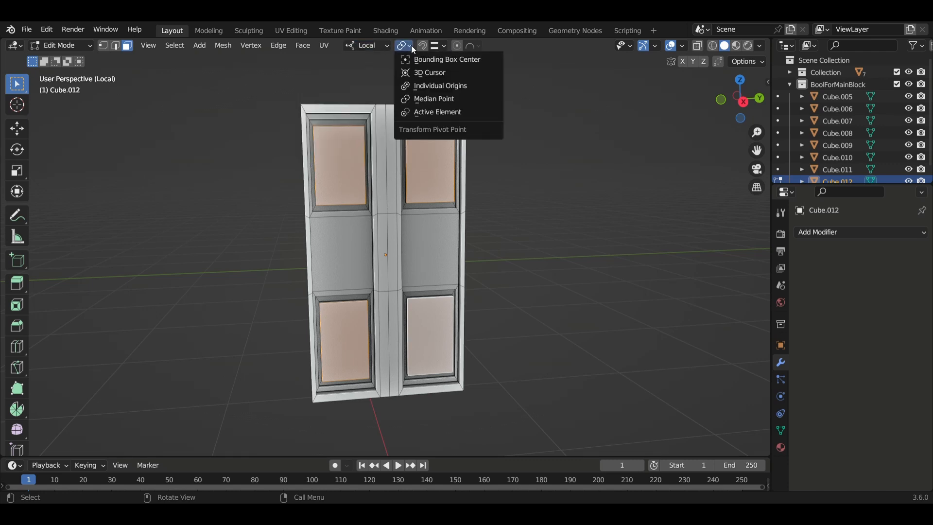
pyautogui.click(434, 88)
pyautogui.press('s')
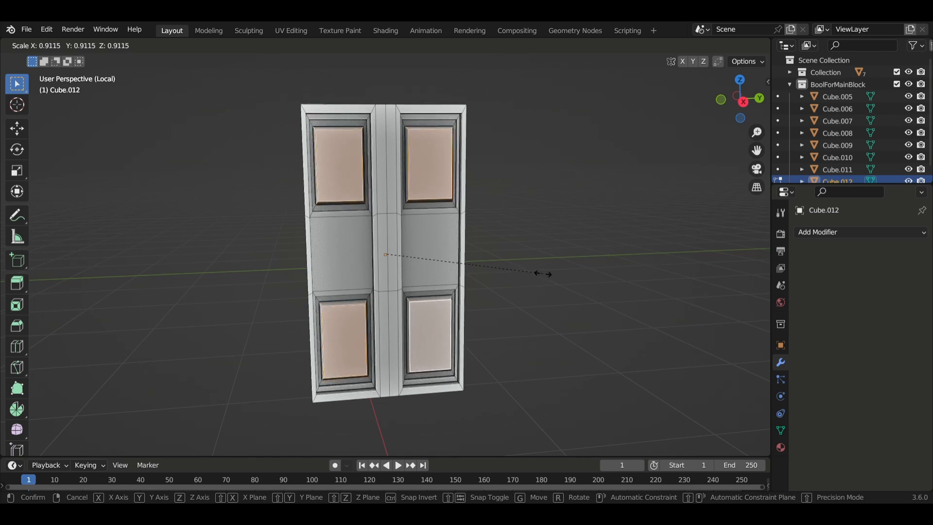
pyautogui.click(541, 274)
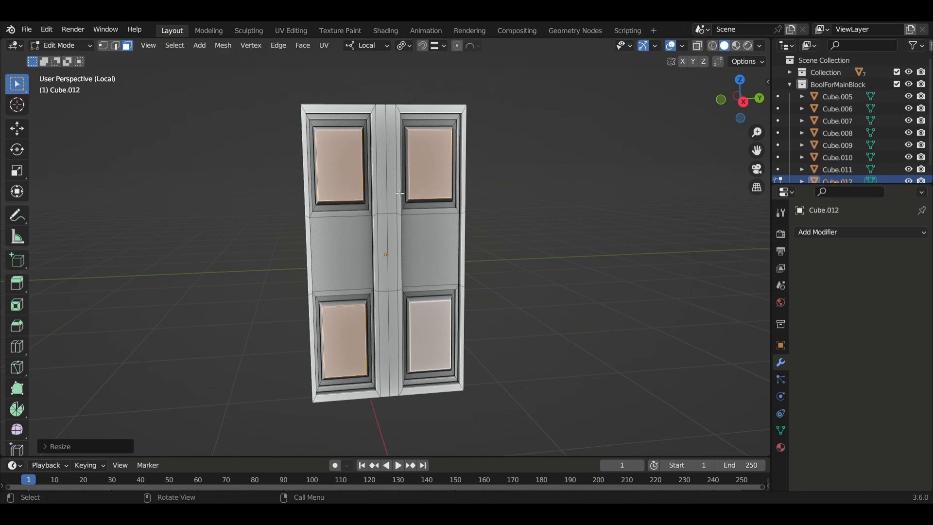
# Step: Inset the faces of the two middle door panels and shrink the inset faces slightly along local Z
pyautogui.moveTo(366, 253); pyautogui.dragTo(399, 242, button='middle')
pyautogui.moveTo(424, 272); pyautogui.dragTo(382, 263, button='middle')
pyautogui.click(341, 251)
pyautogui.keyDown('shift'); pyautogui.click(433, 256); pyautogui.keyUp('shift')
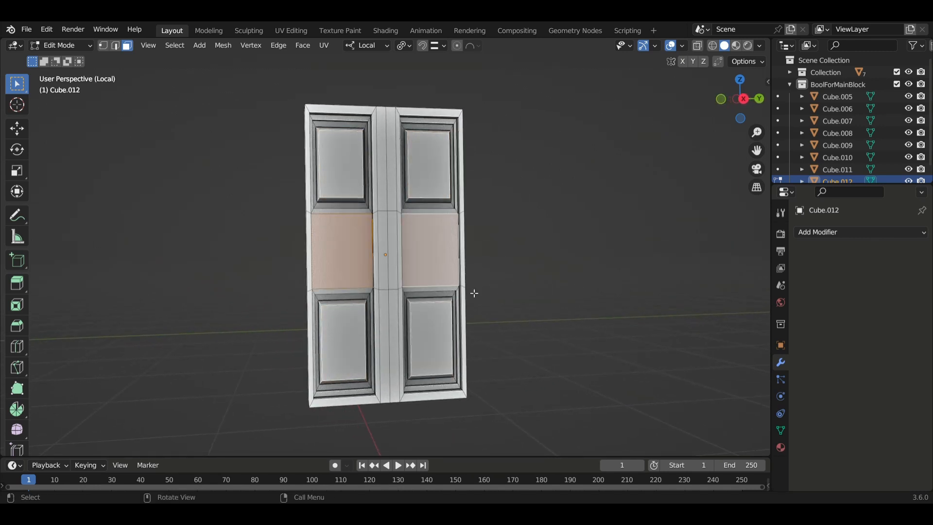
pyautogui.moveTo(476, 292); pyautogui.dragTo(463, 290, button='middle')
pyautogui.press('i')
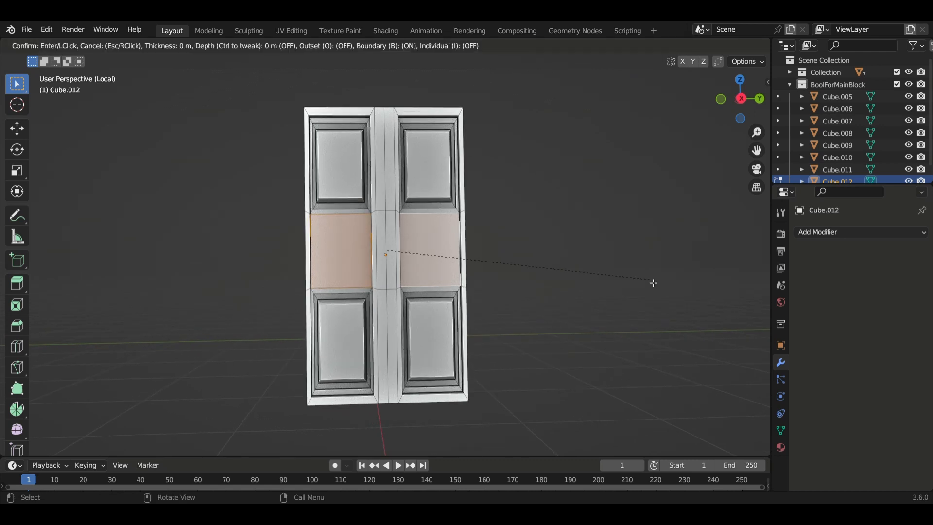
pyautogui.click(648, 282)
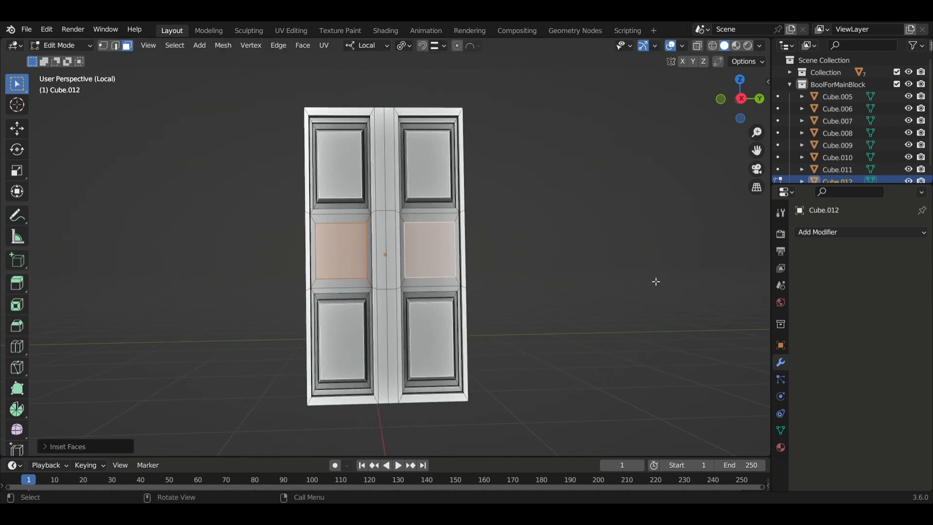
pyautogui.press('s')
pyautogui.press('x')
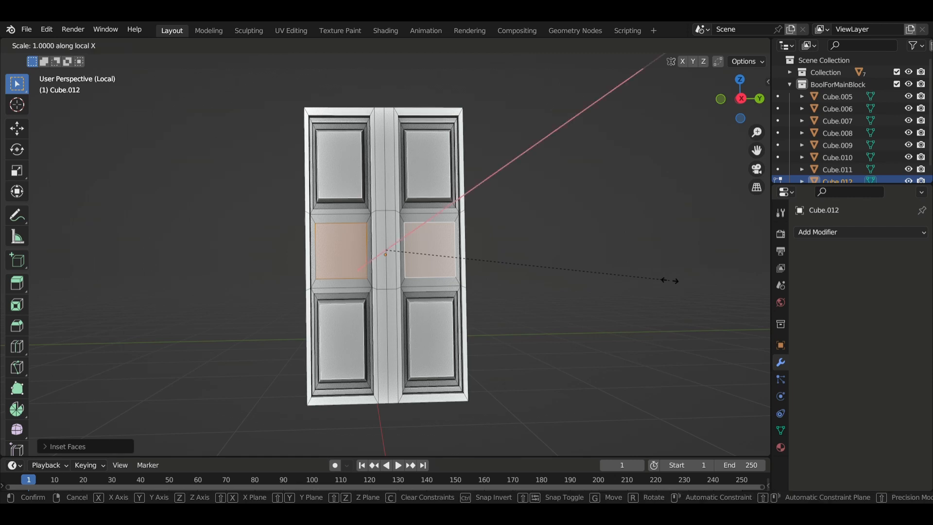
pyautogui.press('z')
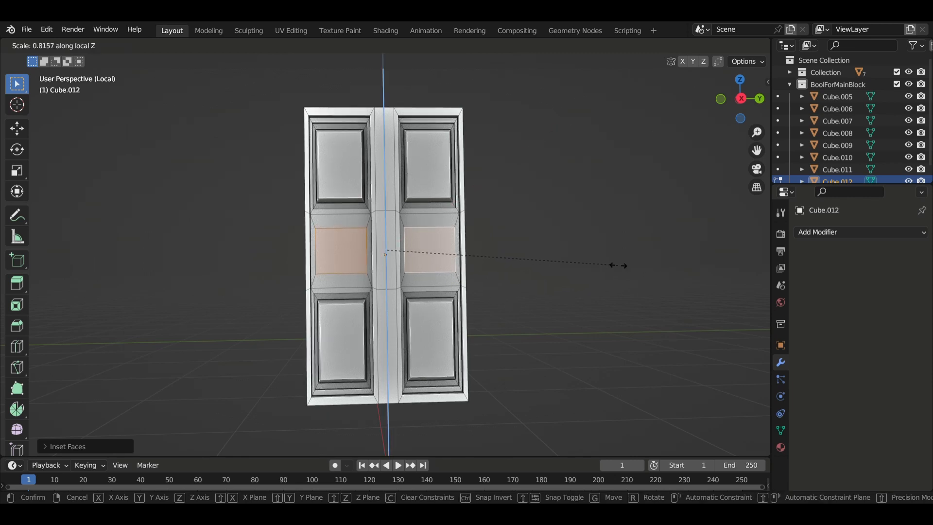
pyautogui.click(667, 264)
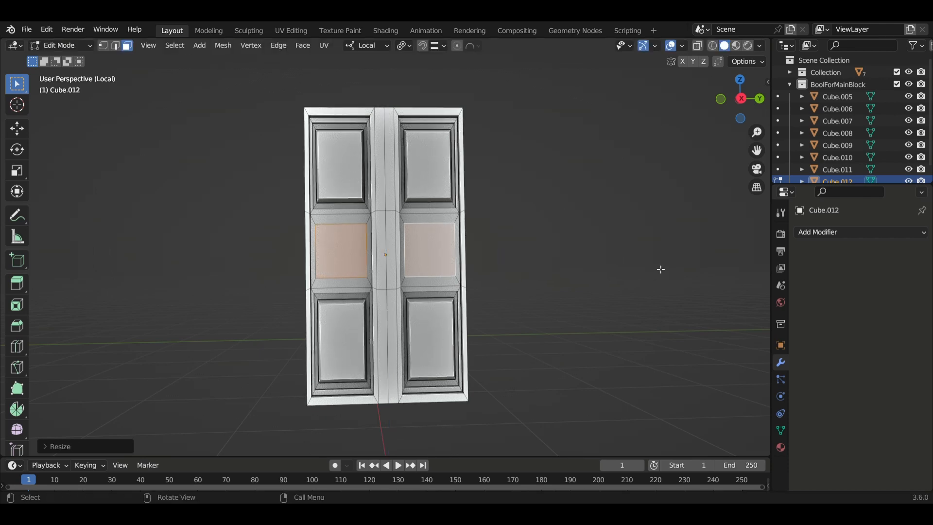
# Step: Inset the two middle panel faces a second time and narrow the resulting faces slightly along local Y
pyautogui.press('i')
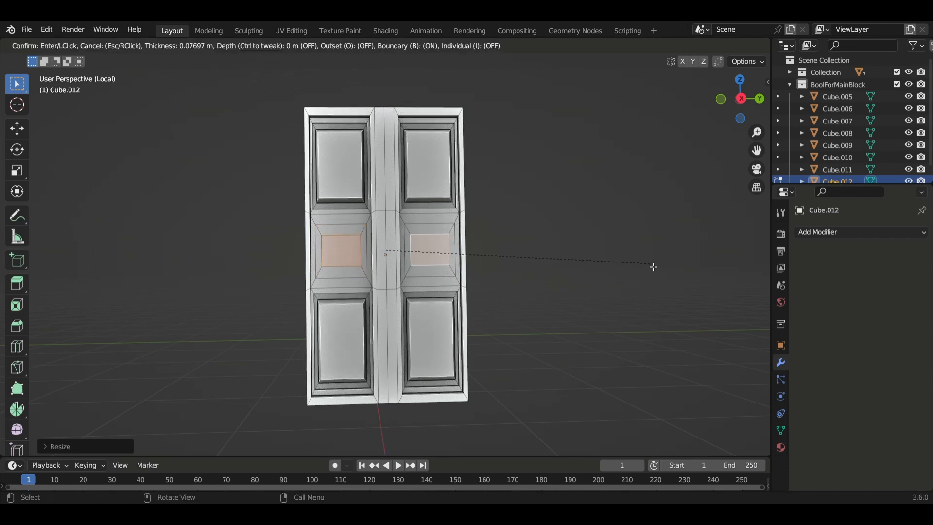
pyautogui.click(663, 272)
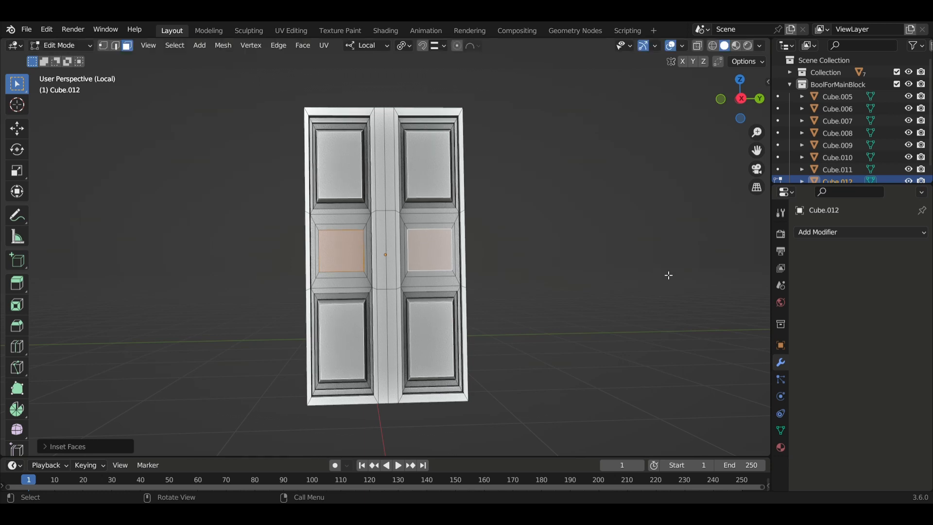
pyautogui.press('s')
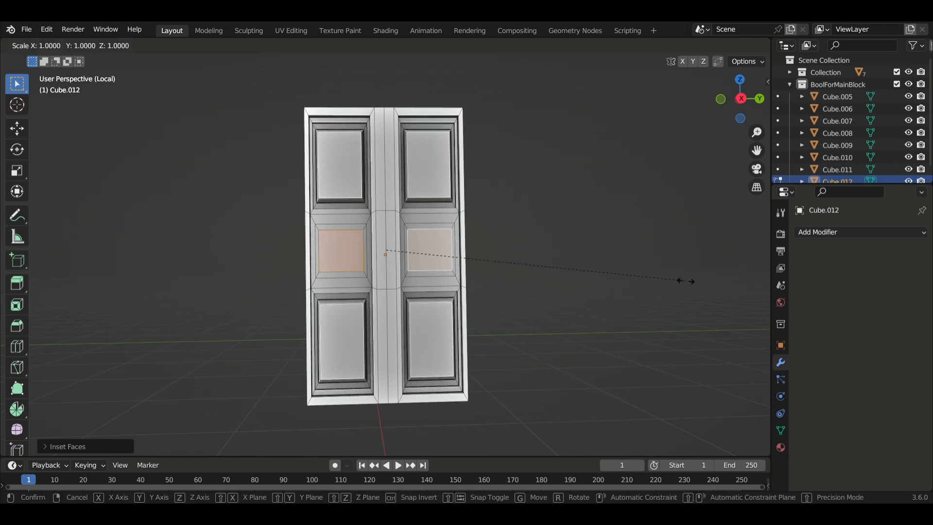
pyautogui.press('y')
pyautogui.press('y')
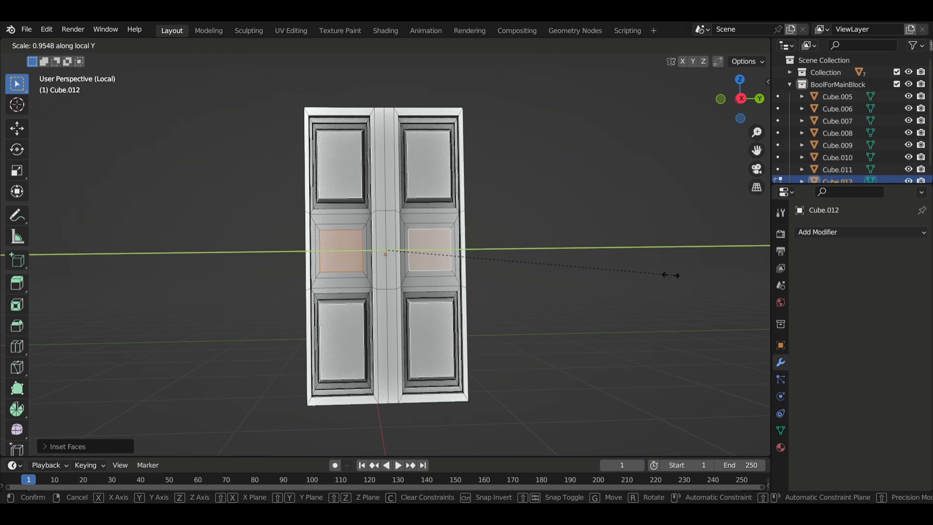
pyautogui.click(661, 278)
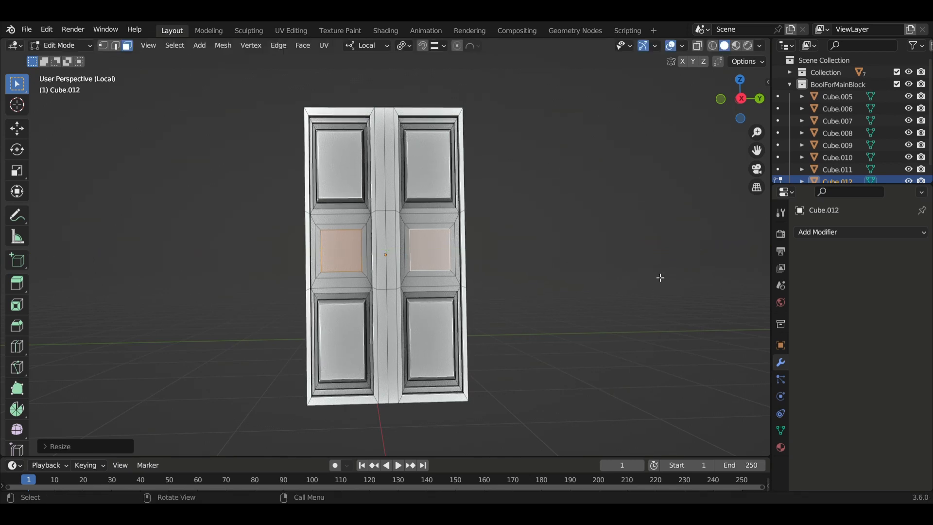
# Step: Move the innermost faces of both middle panels outward along local X to form raised, bevelled panels
pyautogui.moveTo(661, 277); pyautogui.dragTo(634, 281, button='middle')
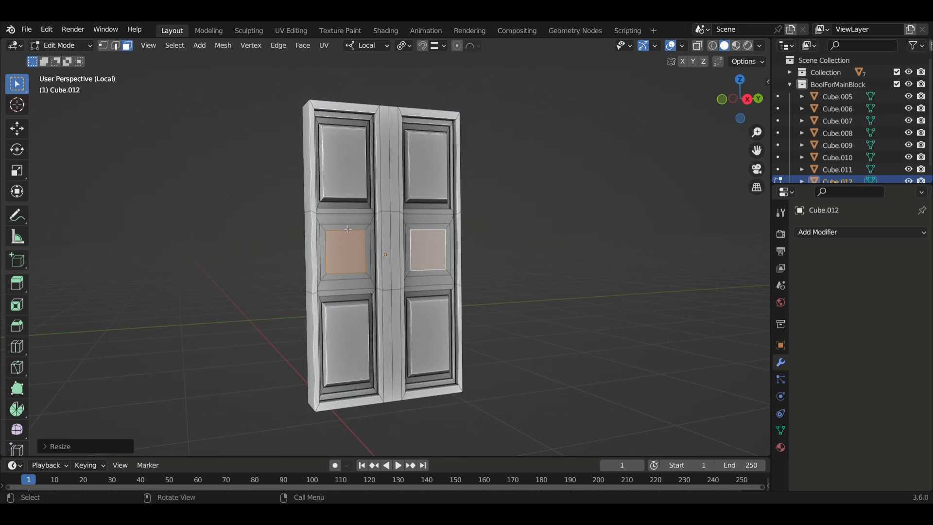
pyautogui.press('g')
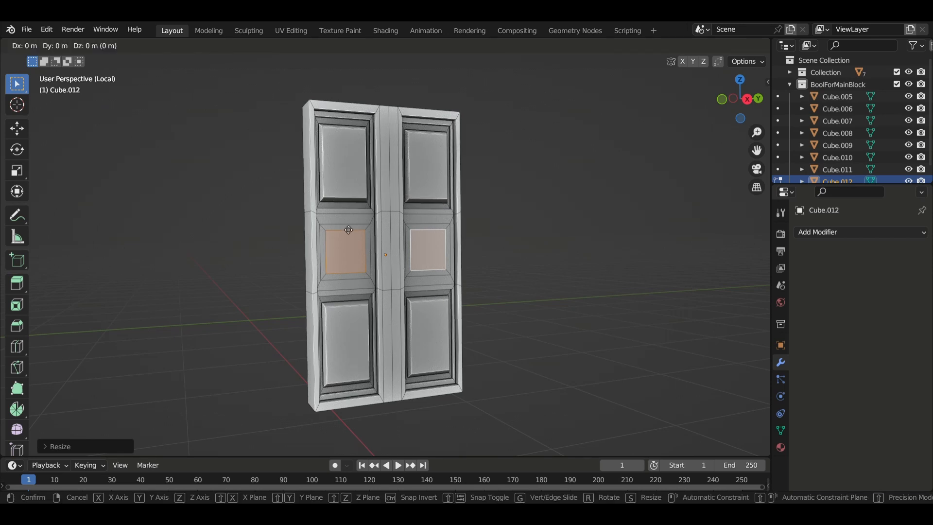
pyautogui.press('x')
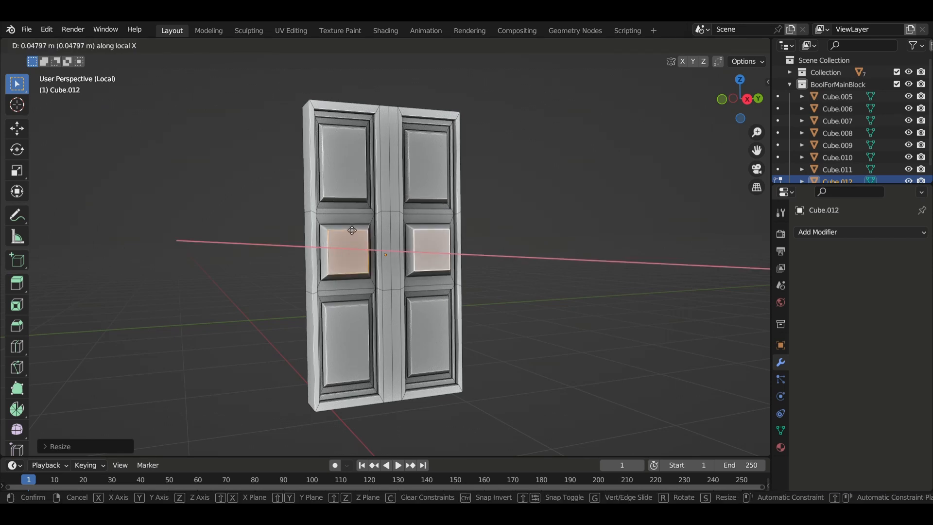
pyautogui.click(349, 229)
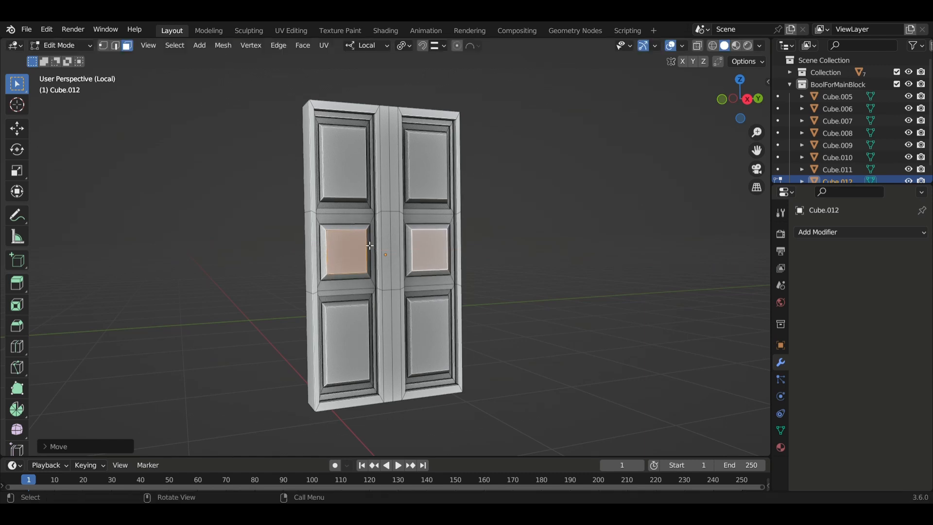
# Step: Select the two narrow adjoining faces on the door's central strip between the middle panels
pyautogui.moveTo(402, 250); pyautogui.dragTo(379, 252, button='middle')
pyautogui.click(381, 251)
pyautogui.keyDown('shift'); pyautogui.click(393, 260); pyautogui.keyUp('shift')
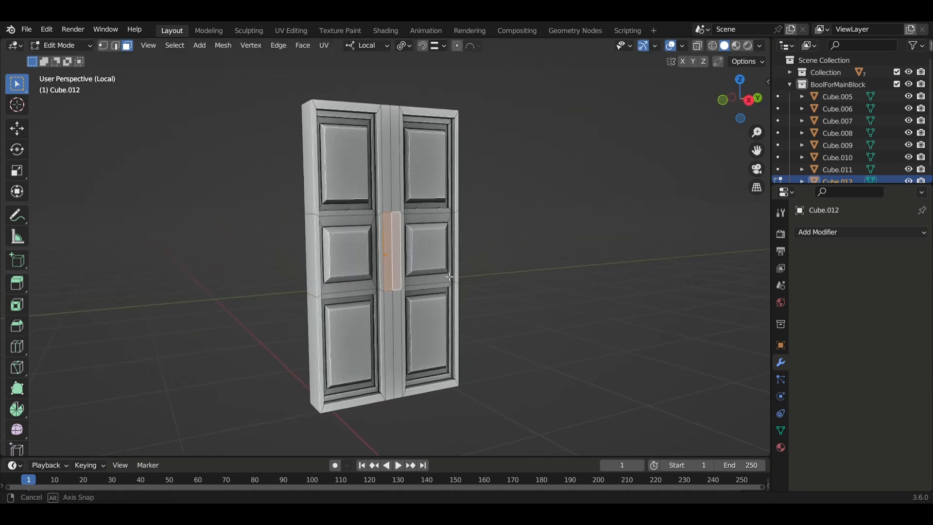
pyautogui.scroll(4, 398, 253)
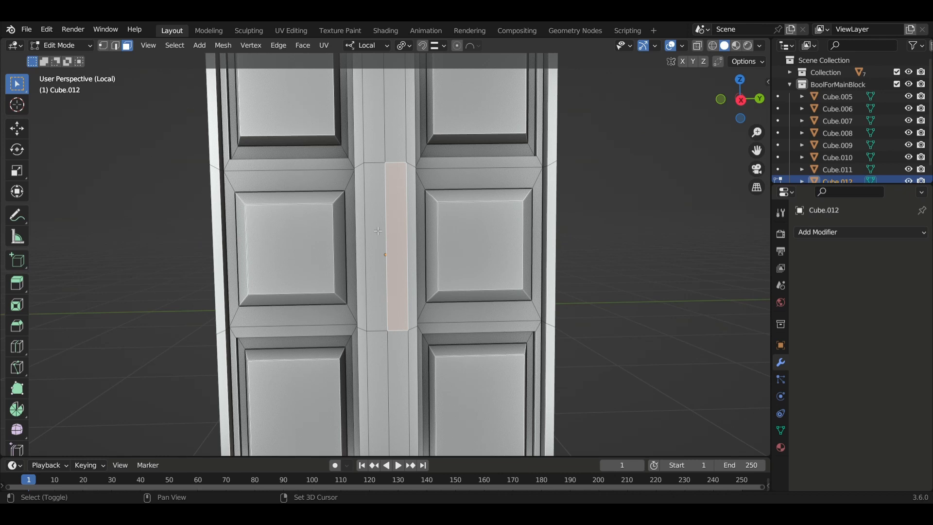
pyautogui.keyDown('shift'); pyautogui.click(378, 230); pyautogui.keyUp('shift')
# Step: Try insetting the two central strip faces together as one region by about 0.03 m and undo it
pyautogui.press('i')
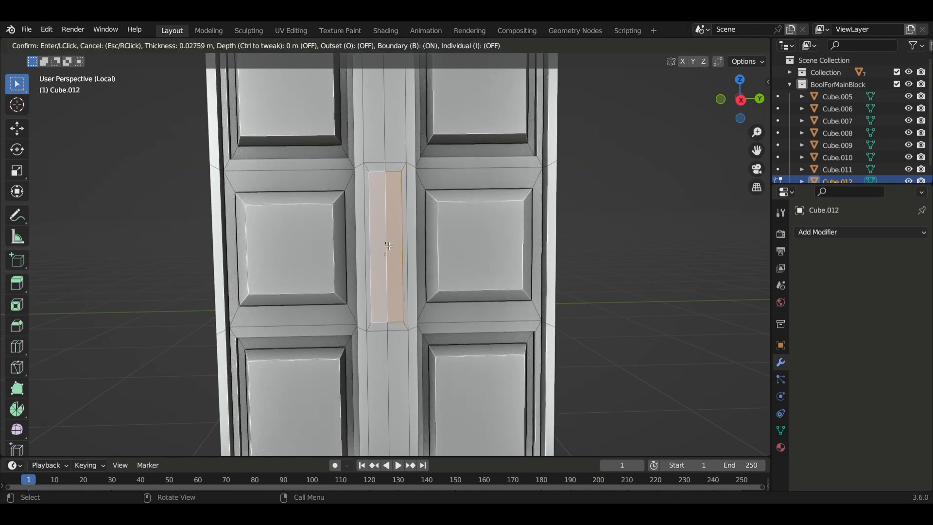
pyautogui.click(389, 247)
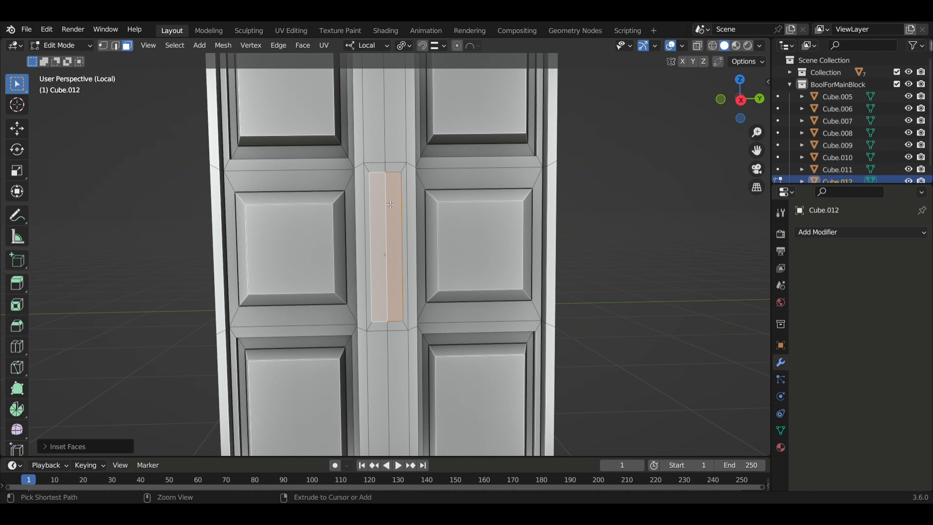
pyautogui.hotkey('ctrl', 'z')
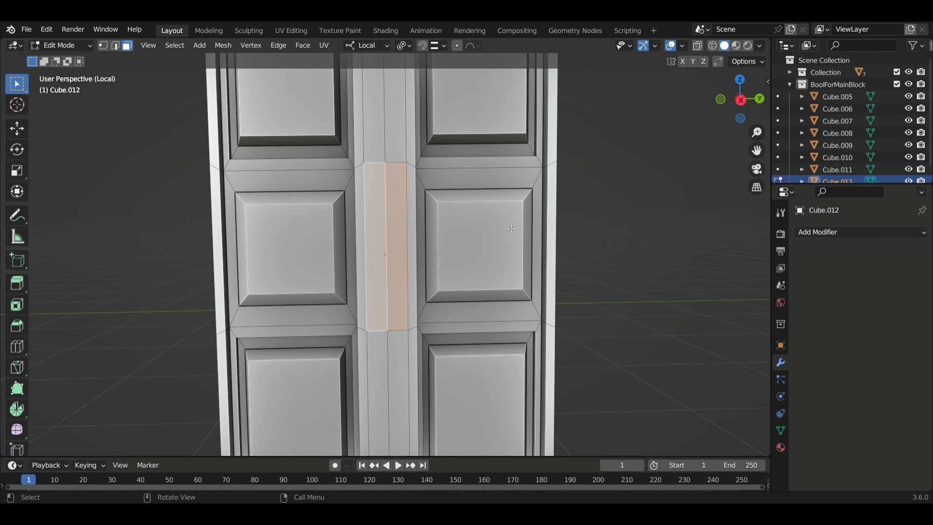
# Step: Inset the two central strip faces individually and extrude them outward about 0.022 m as handle bars
pyautogui.press('i')
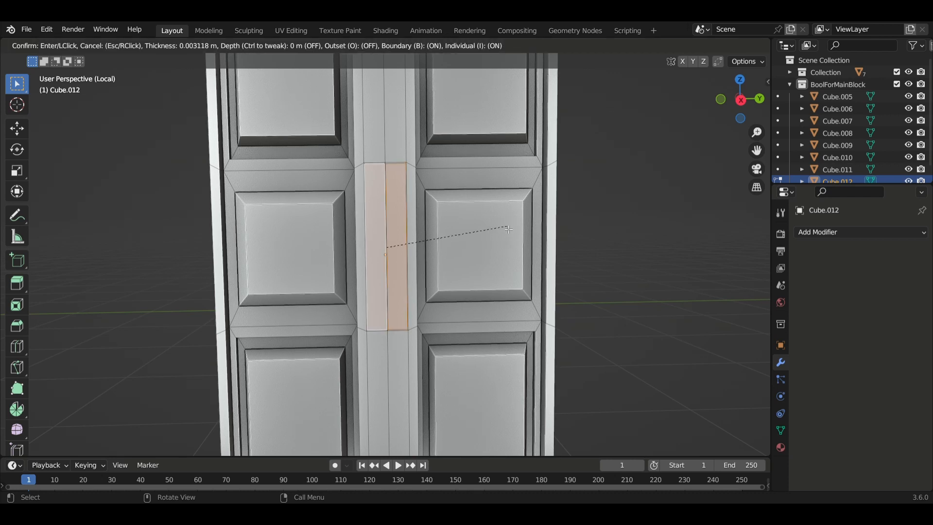
pyautogui.click(507, 229)
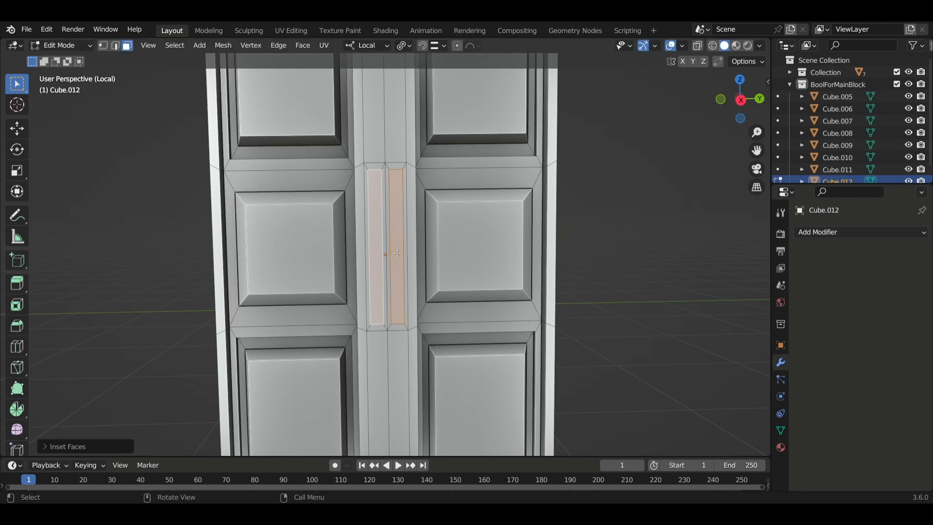
pyautogui.moveTo(405, 223); pyautogui.dragTo(426, 254, button='middle')
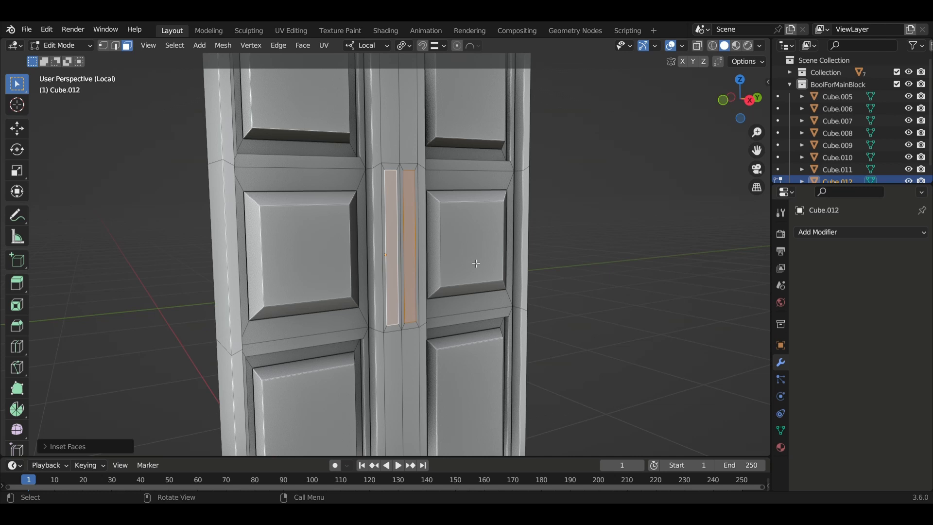
pyautogui.press('e')
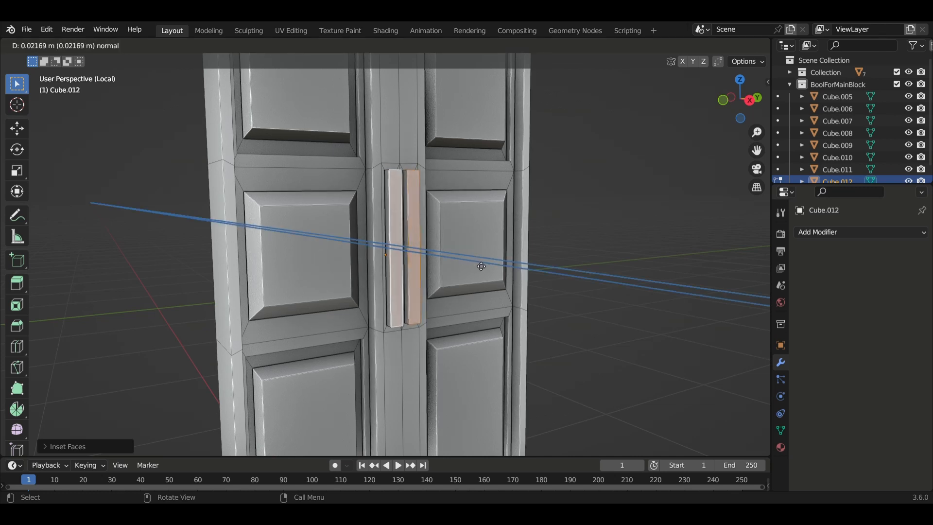
pyautogui.click(481, 266)
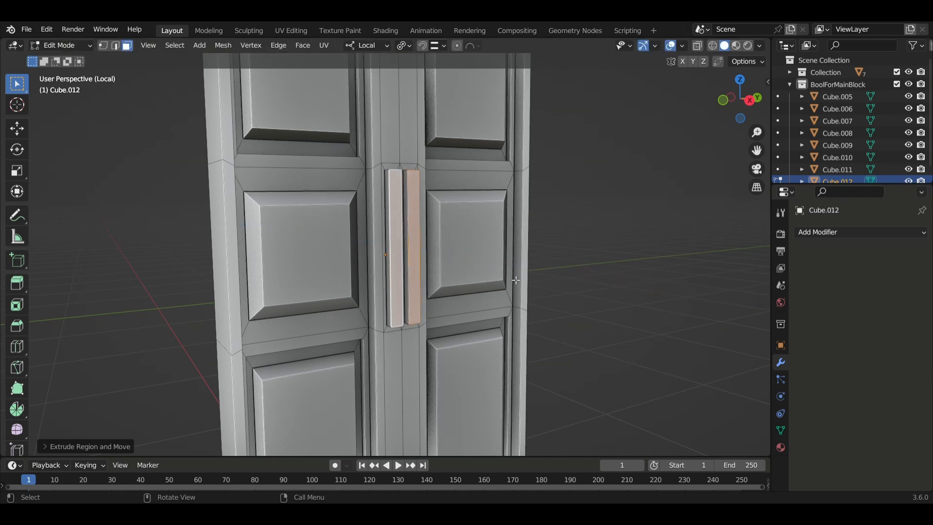
# Step: Select the opposite long side faces of the left handle bar and inset them individually by about 0.035 m
pyautogui.moveTo(541, 290); pyautogui.dragTo(571, 293, button='middle')
pyautogui.moveTo(413, 259); pyautogui.dragTo(269, 267, button='middle')
pyautogui.hotkey('alt', 'a')
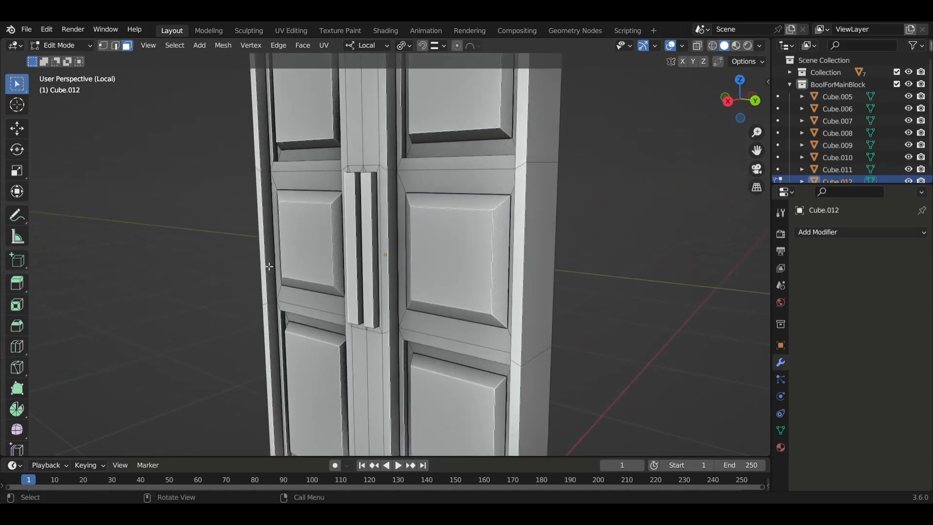
pyautogui.keyDown('shift'); pyautogui.click(361, 213); pyautogui.keyUp('shift')
pyautogui.moveTo(360, 213); pyautogui.dragTo(526, 250, button='middle')
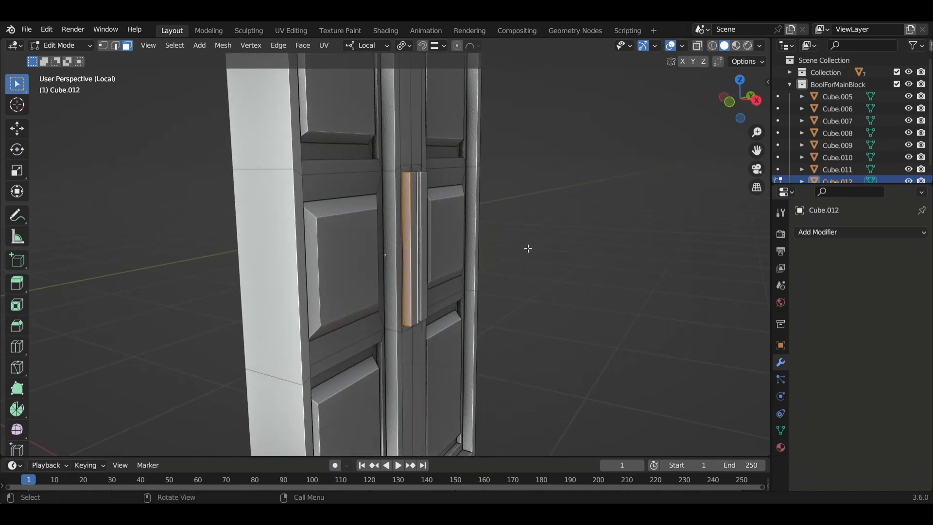
pyautogui.press('i')
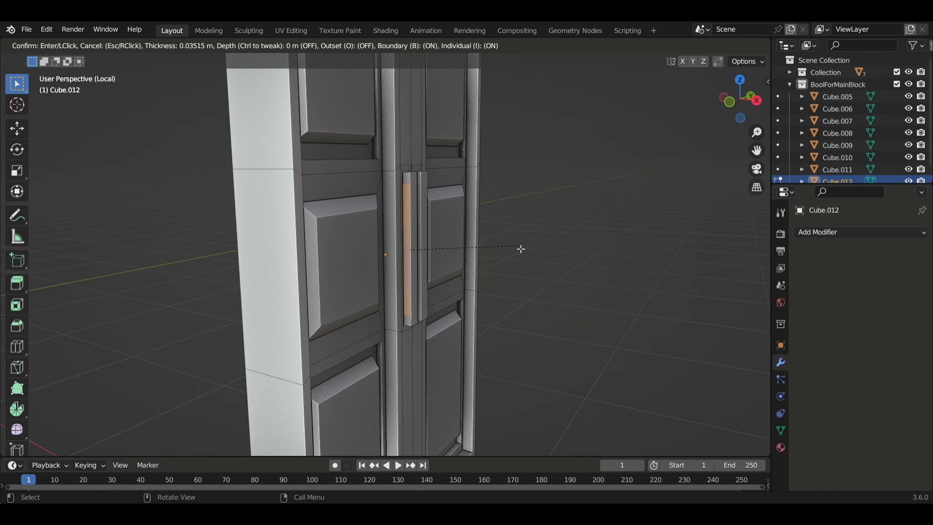
pyautogui.click(521, 248)
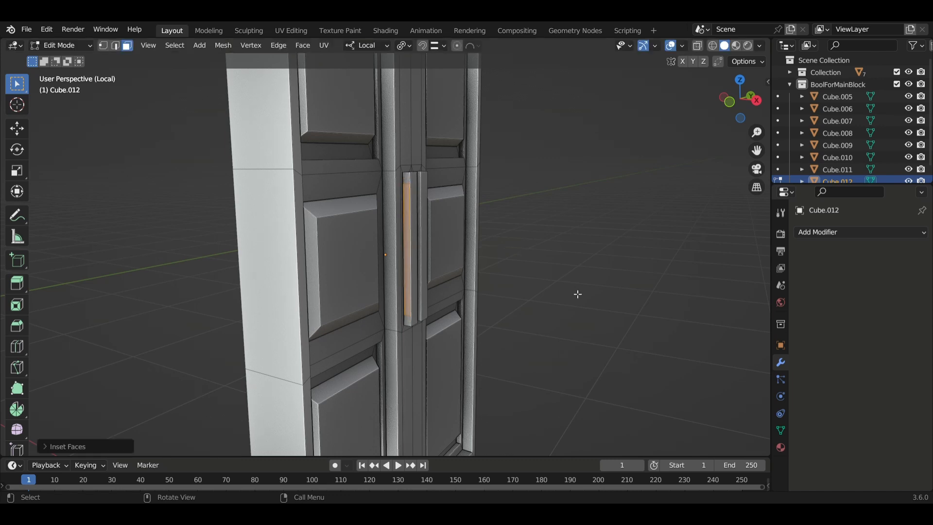
# Step: Scale the left handle's inset side faces down along local X and bridge their edge loops to open a slot through the bar
pyautogui.press('s')
pyautogui.press('x')
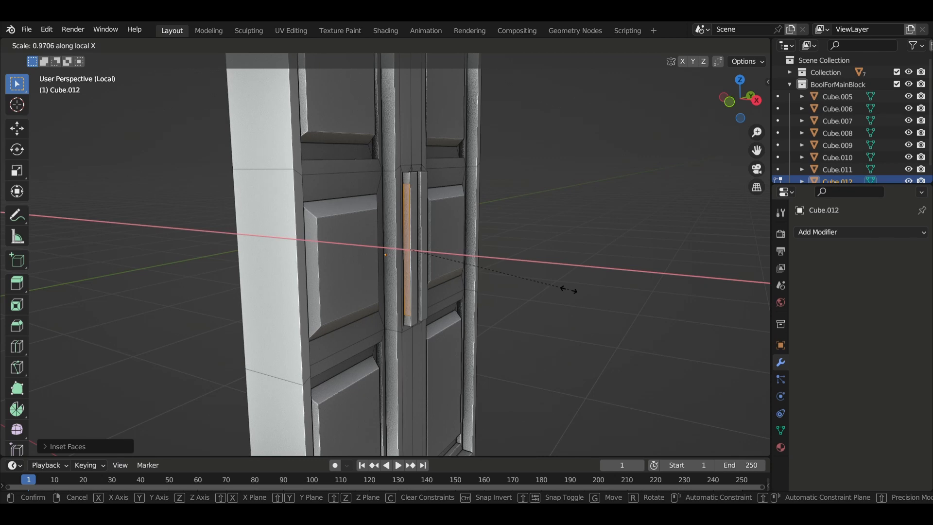
pyautogui.click(520, 276)
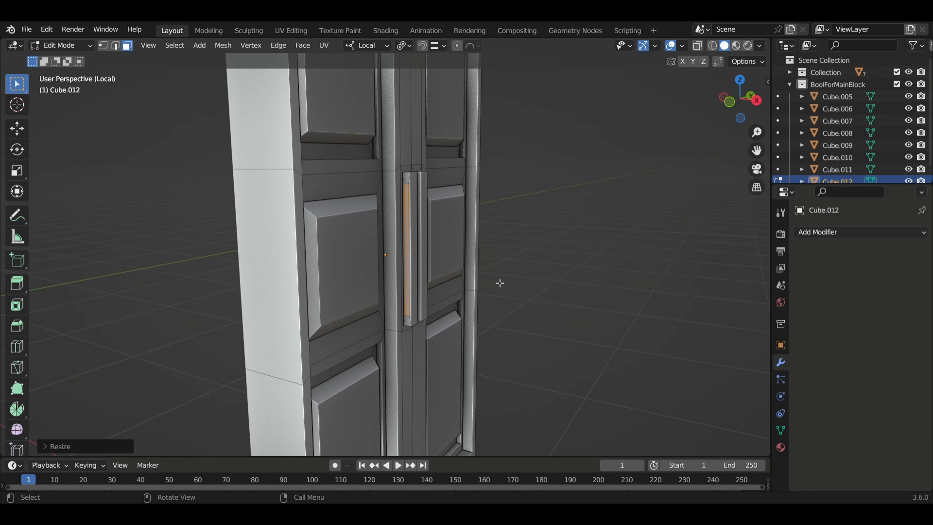
pyautogui.click(284, 50)
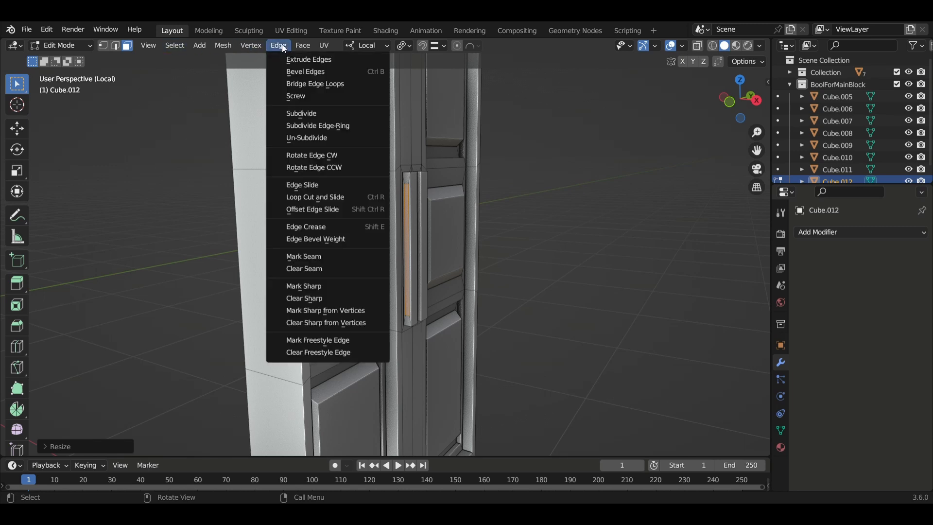
pyautogui.click(320, 85)
# Step: Select the opposite long side faces of the right handle bar and inset them
pyautogui.moveTo(439, 229); pyautogui.dragTo(351, 207, button='middle')
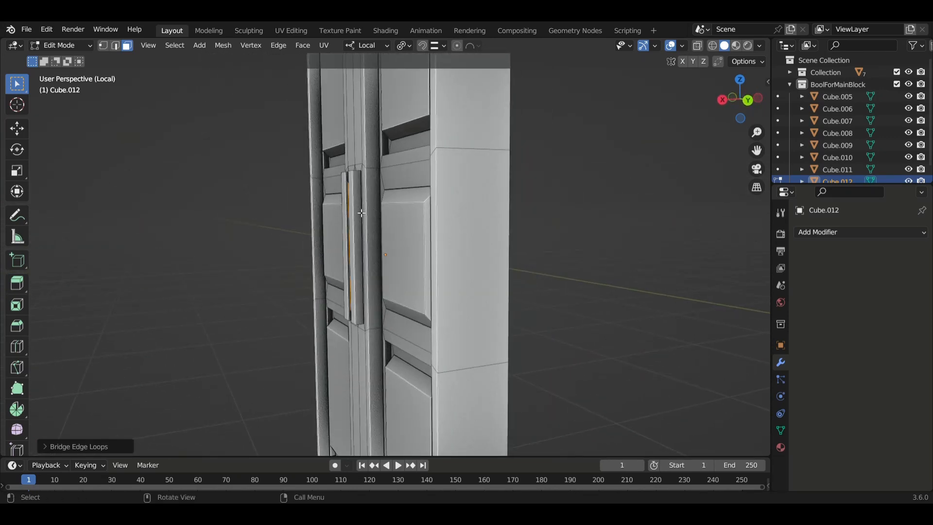
pyautogui.click(362, 213)
pyautogui.moveTo(374, 245); pyautogui.dragTo(507, 252, button='middle')
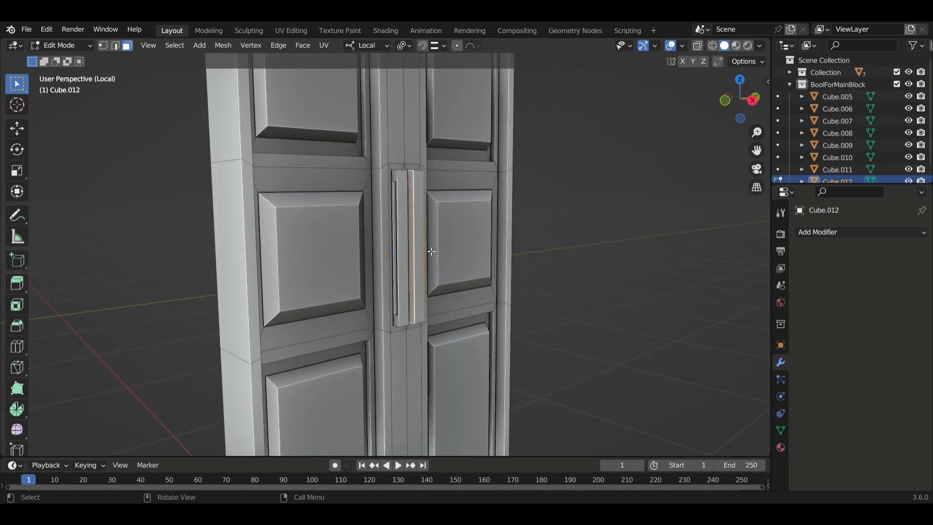
pyautogui.moveTo(414, 223); pyautogui.dragTo(513, 263, button='middle')
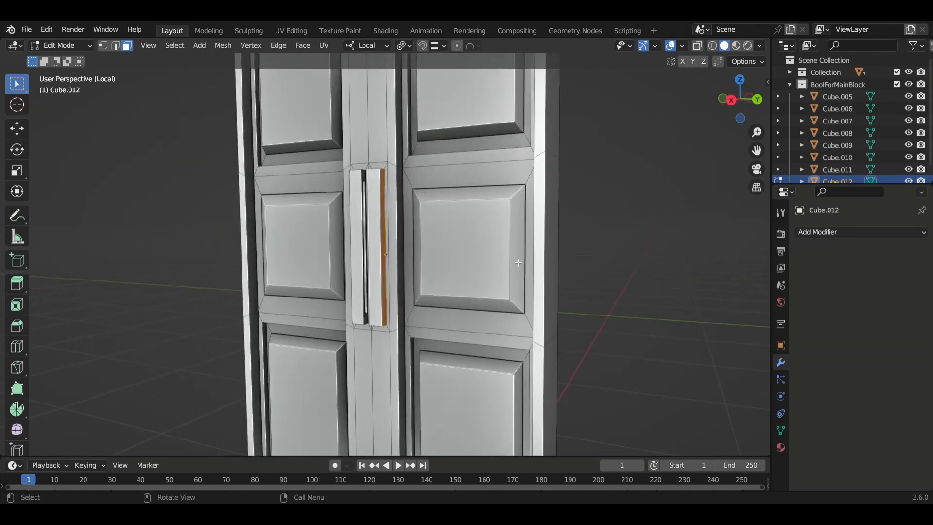
pyautogui.press('i')
pyautogui.click(527, 287)
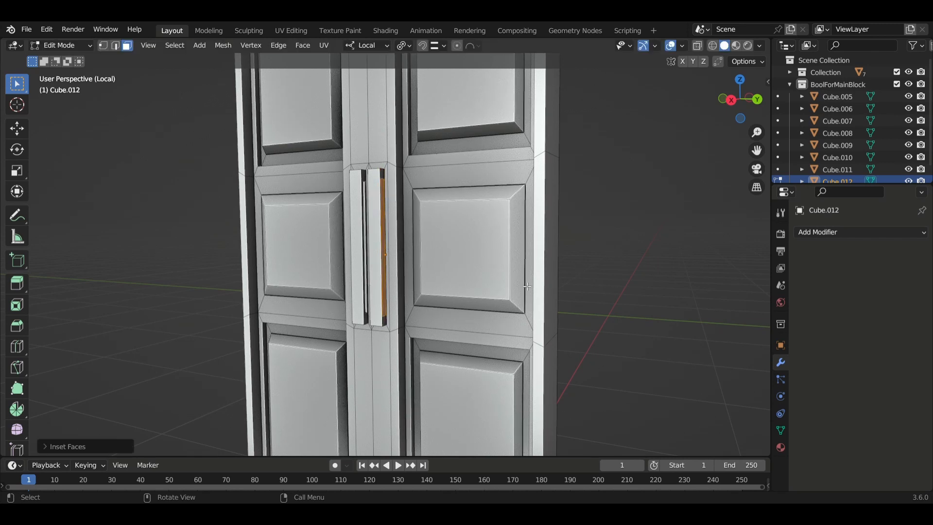
# Step: Scale the right handle's inset side faces down along local X and bridge their edge loops to cut a slot through the bar
pyautogui.moveTo(527, 287); pyautogui.dragTo(484, 294, button='middle')
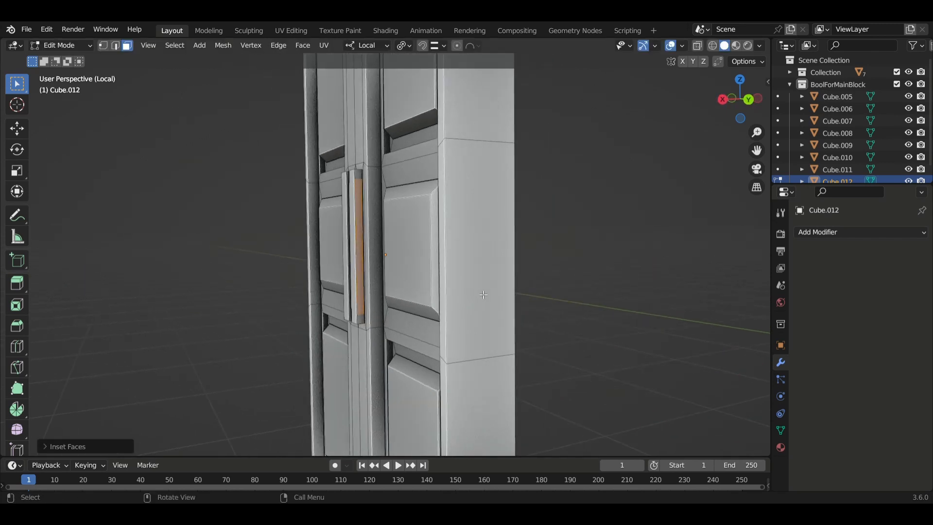
pyautogui.press('s')
pyautogui.press('x')
pyautogui.press('x')
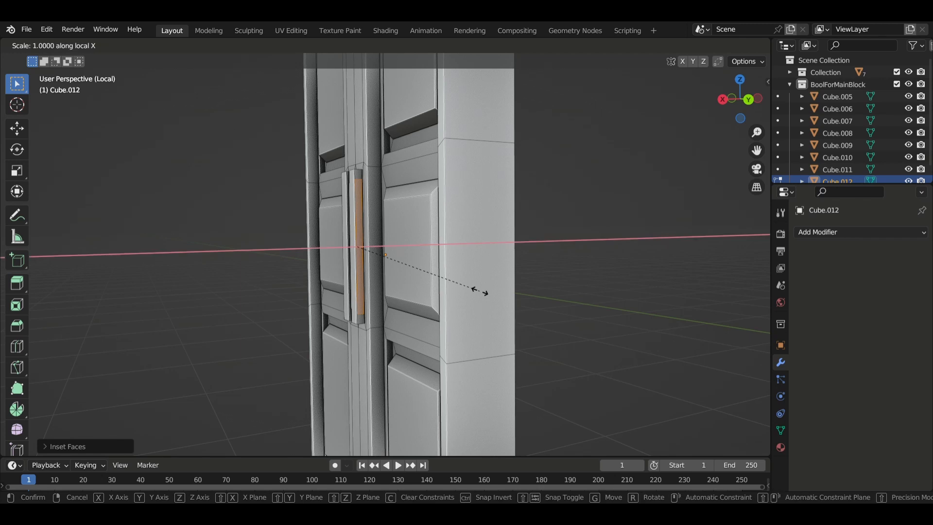
pyautogui.click(431, 265)
pyautogui.click(276, 48)
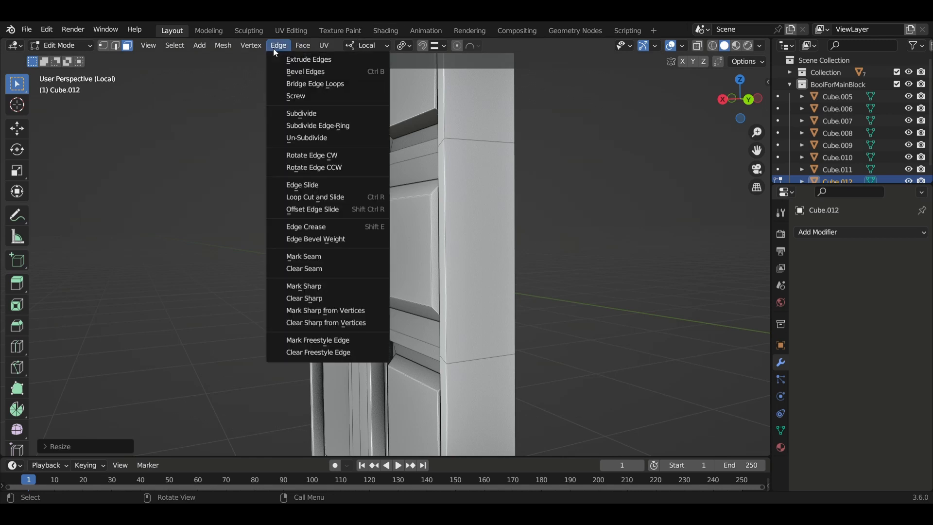
pyautogui.click(311, 84)
# Step: Finish editing the door mesh, leave the isolated view and check the door in the full church scene
pyautogui.moveTo(336, 234); pyautogui.dragTo(439, 283, button='middle')
pyautogui.scroll(3, 341, 242)
pyautogui.scroll(2, 340, 241)
pyautogui.scroll(-3, 439, 284)
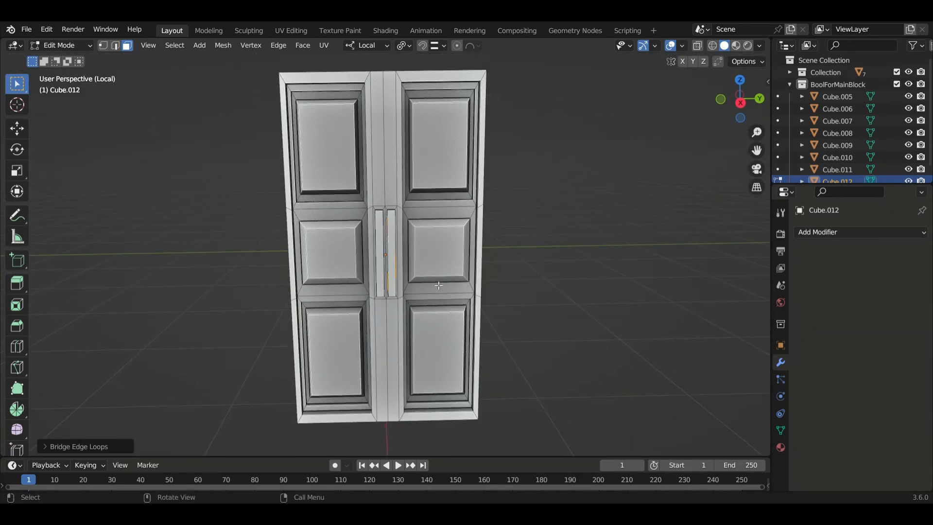
pyautogui.press('Tab')
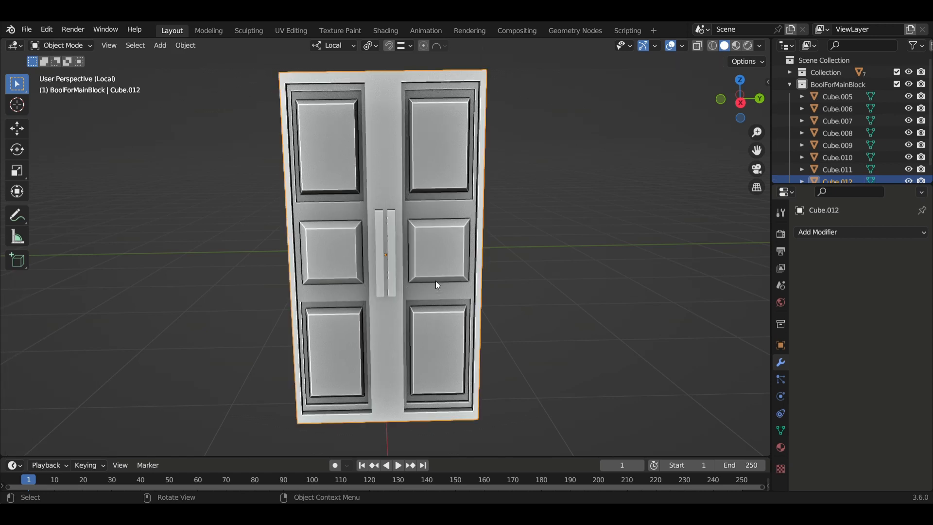
pyautogui.moveTo(436, 280); pyautogui.dragTo(383, 263, button='middle')
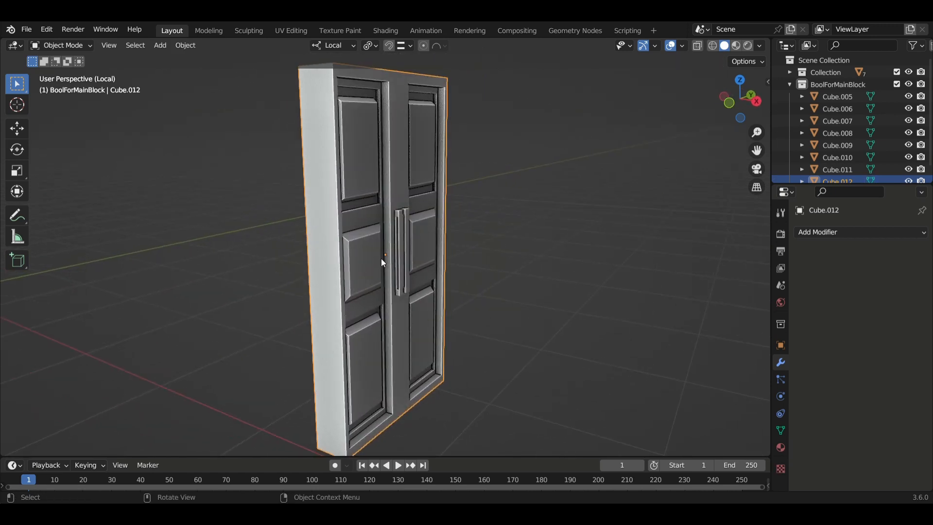
pyautogui.press('KP_Divide')
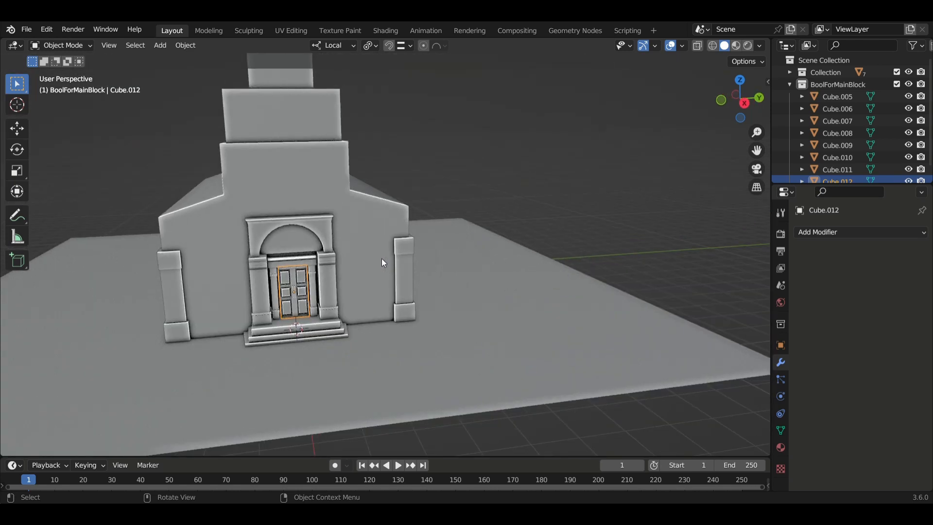
pyautogui.moveTo(348, 281); pyautogui.dragTo(313, 266, button='middle')
pyautogui.scroll(5, 247, 264)
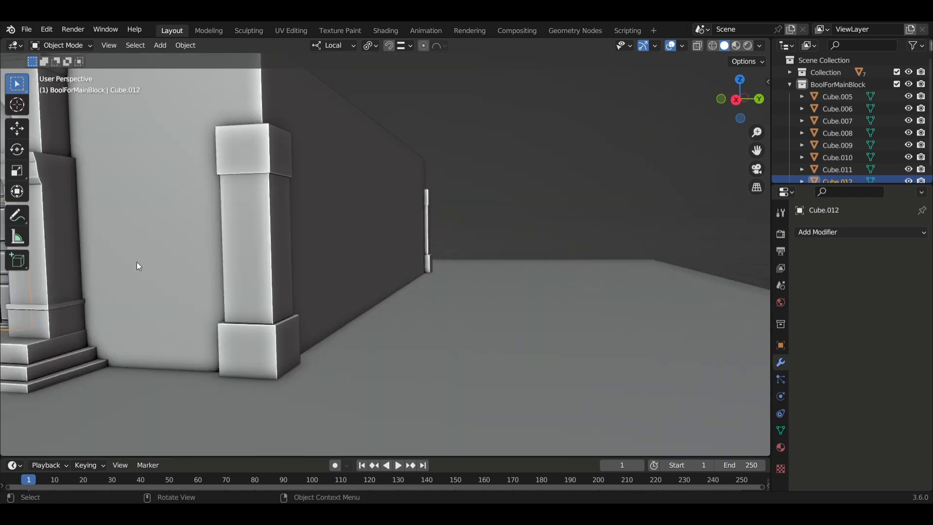
pyautogui.moveTo(136, 262); pyautogui.dragTo(245, 284, button='middle')
pyautogui.scroll(-3, 202, 269)
pyautogui.scroll(-4, 202, 269)
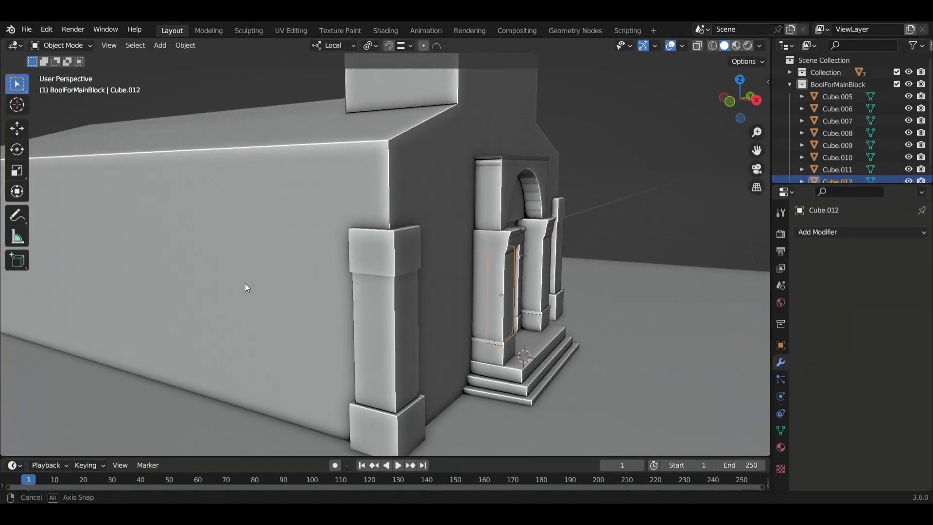
pyautogui.scroll(-1, 246, 284)
pyautogui.moveTo(286, 309); pyautogui.dragTo(447, 269, button='middle')
# Step: Select the church's main block and set its origin to the center of mass (volume)
pyautogui.click(415, 222)
pyautogui.moveTo(415, 223); pyautogui.dragTo(430, 265, button='middle')
pyautogui.moveTo(239, 298); pyautogui.dragTo(277, 316, button='middle')
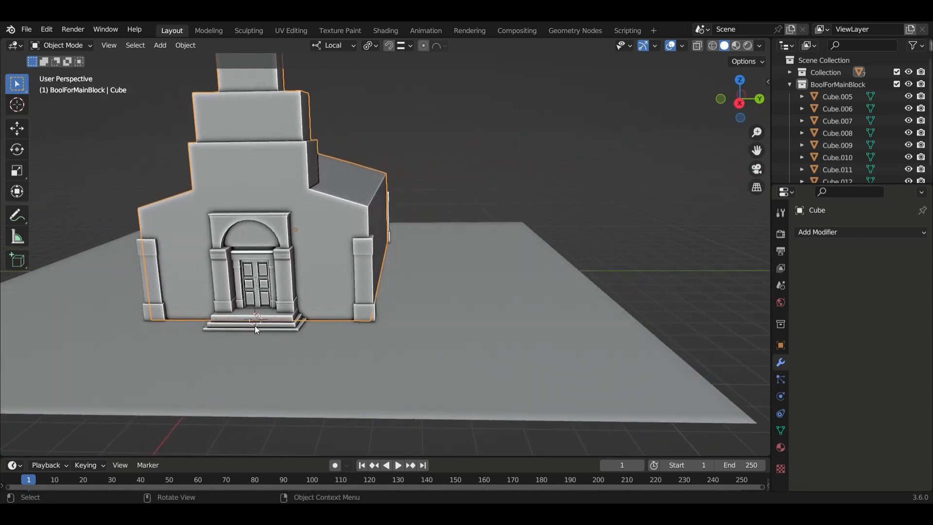
pyautogui.scroll(3, 255, 326)
pyautogui.moveTo(249, 331); pyautogui.dragTo(311, 339, button='middle')
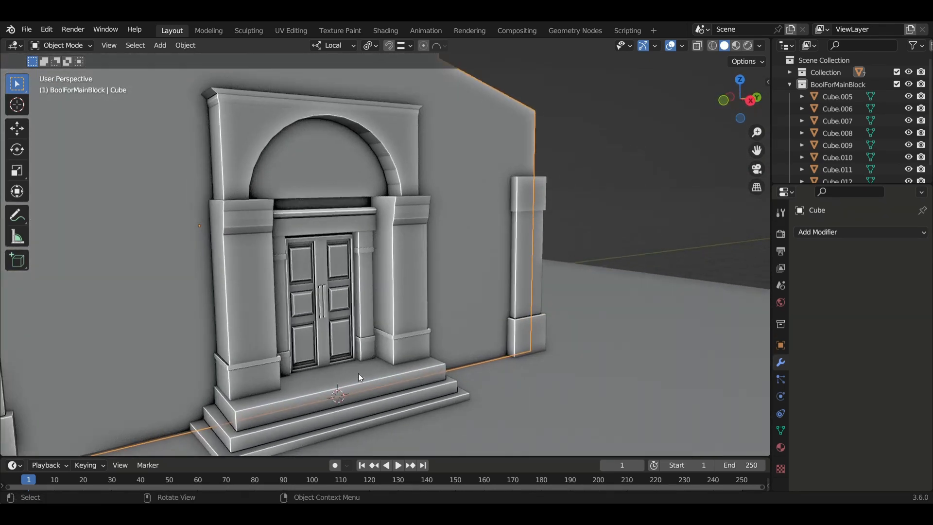
pyautogui.moveTo(359, 378); pyautogui.dragTo(266, 337, button='middle')
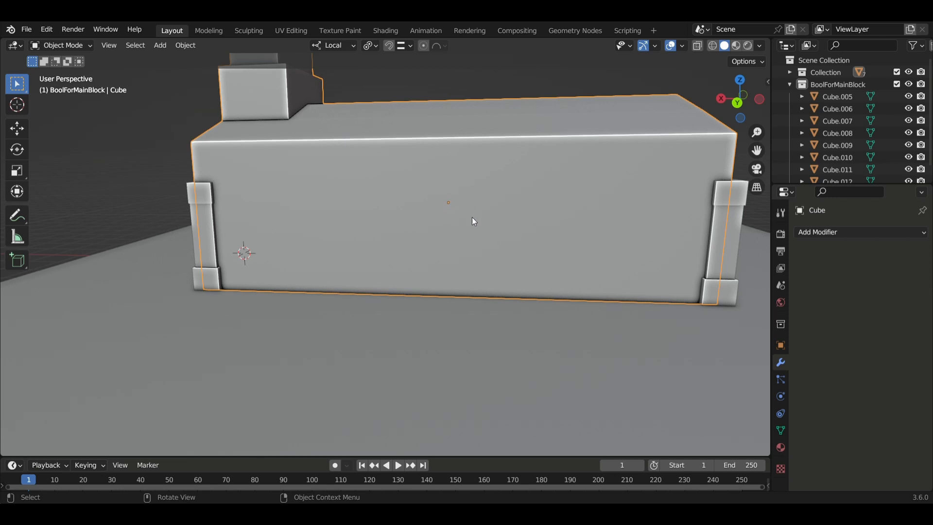
pyautogui.click(186, 45)
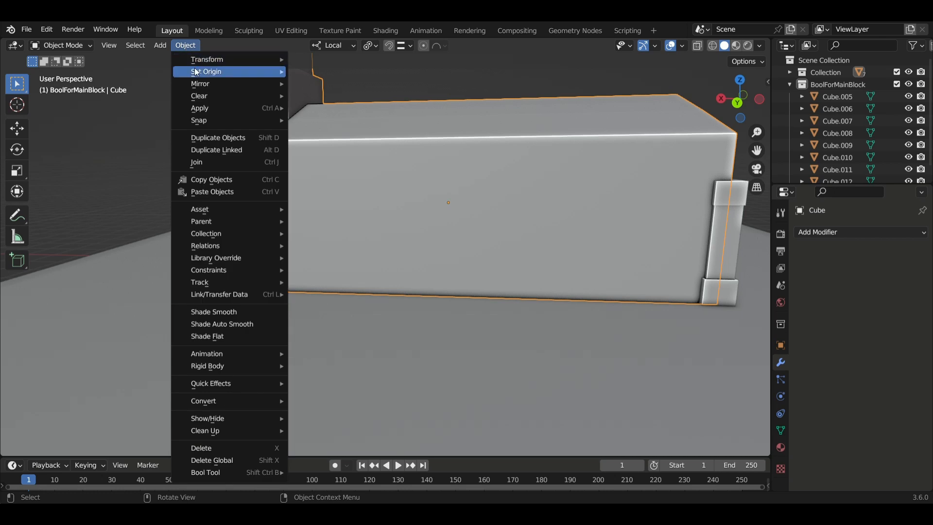
pyautogui.moveTo(198, 76)
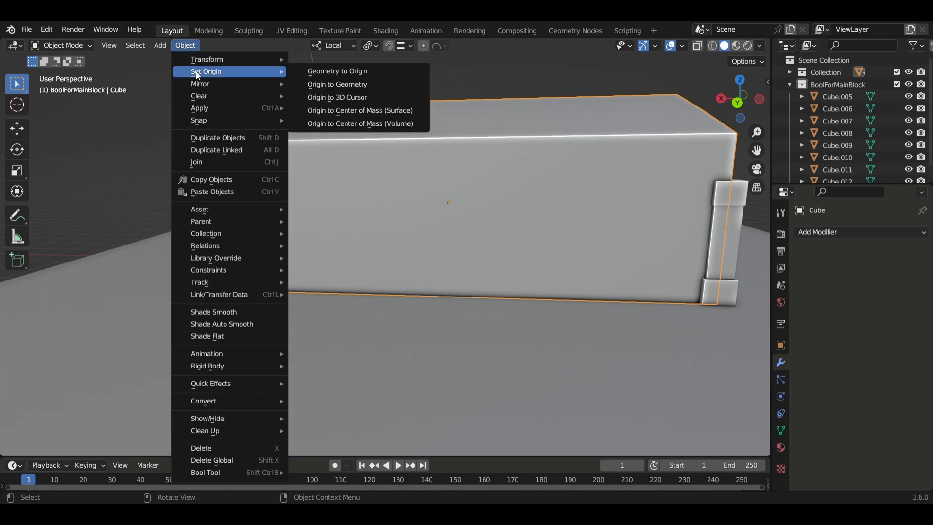
pyautogui.click(349, 124)
# Step: Snap the 3D cursor to the main block's origin and add a cube there
pyautogui.scroll(-4, 348, 121)
pyautogui.moveTo(465, 194); pyautogui.dragTo(518, 159, button='middle')
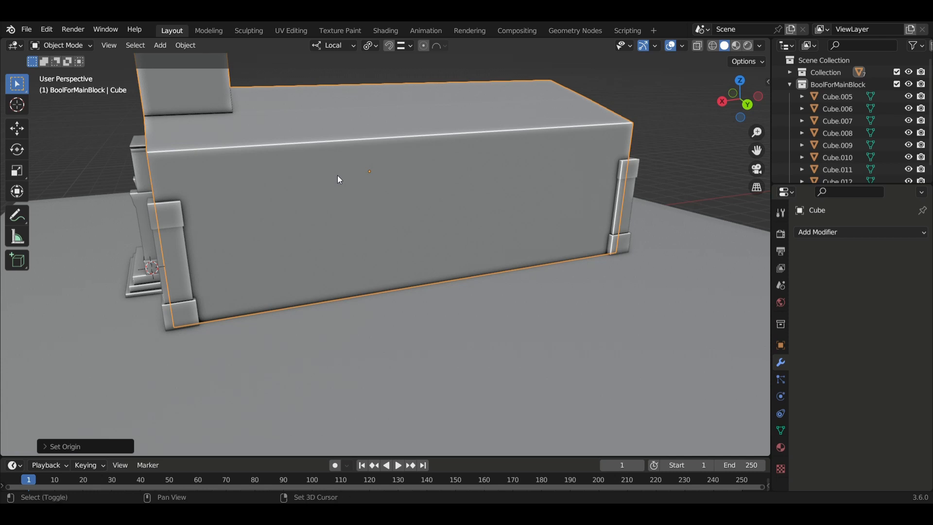
pyautogui.hotkey('shift', 's')
pyautogui.click(339, 246)
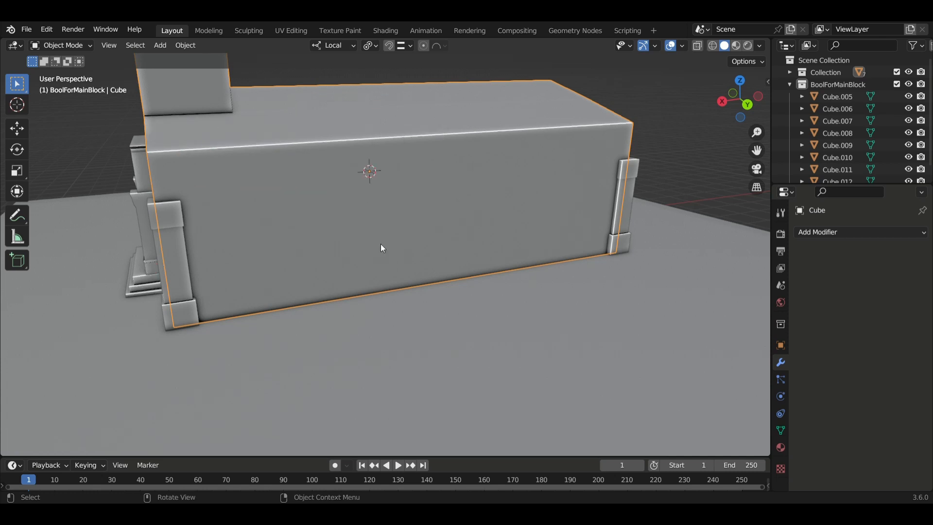
pyautogui.moveTo(381, 248)
pyautogui.mouseDown(button='middle')
pyautogui.moveTo(354, 252)
pyautogui.moveTo(379, 247)
pyautogui.mouseUp(button='middle')
pyautogui.hotkey('shift', 'a')
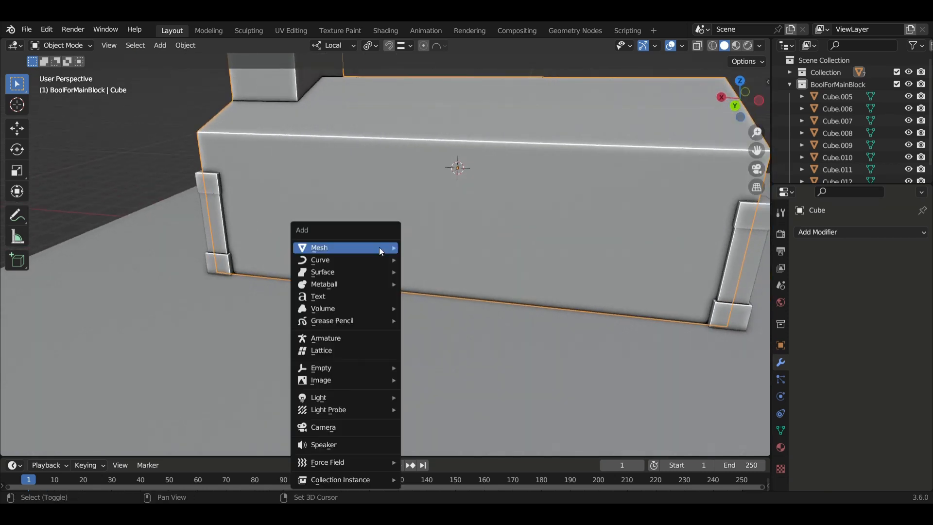
pyautogui.moveTo(379, 246)
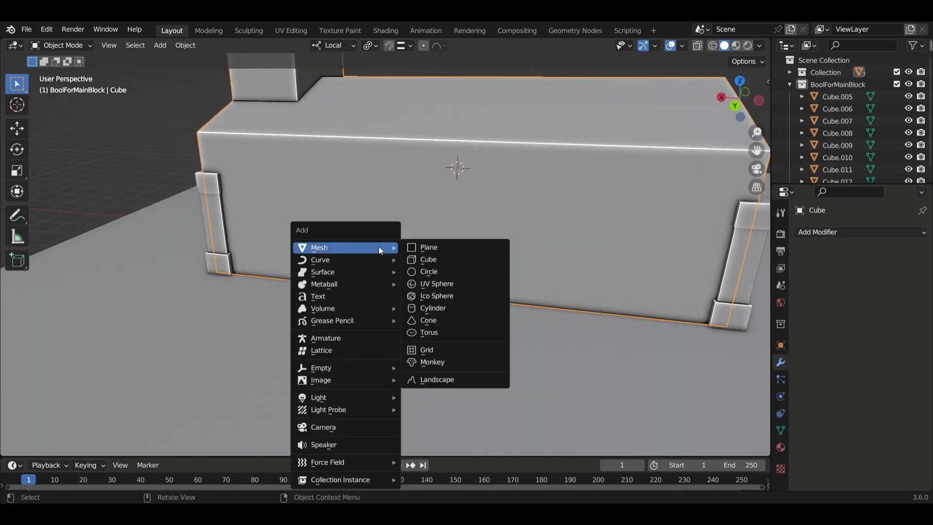
pyautogui.click(434, 264)
pyautogui.scroll(-5, 444, 261)
pyautogui.moveTo(444, 262); pyautogui.dragTo(466, 262, button='middle')
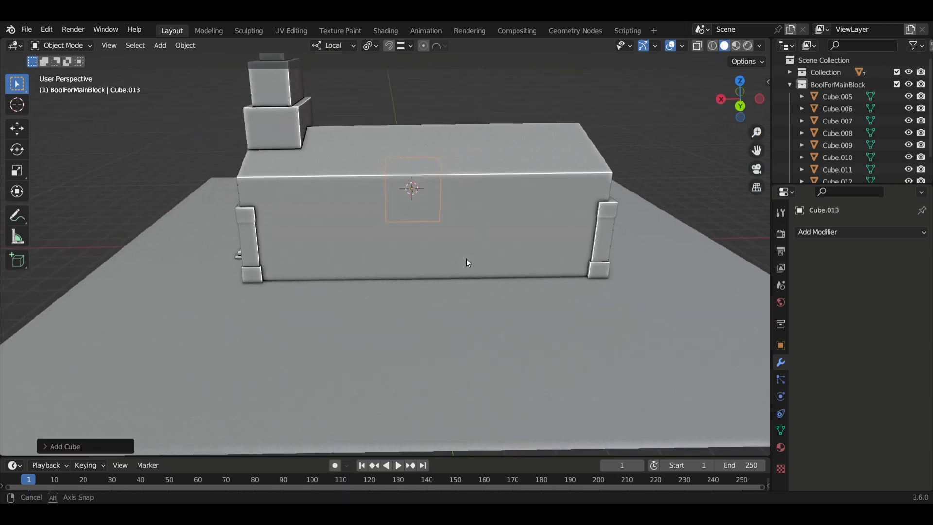
# Step: Raise the new cube along local Z to the roof ridge and scale it down uniformly to a small block
pyautogui.press('g')
pyautogui.press('z')
pyautogui.press('z')
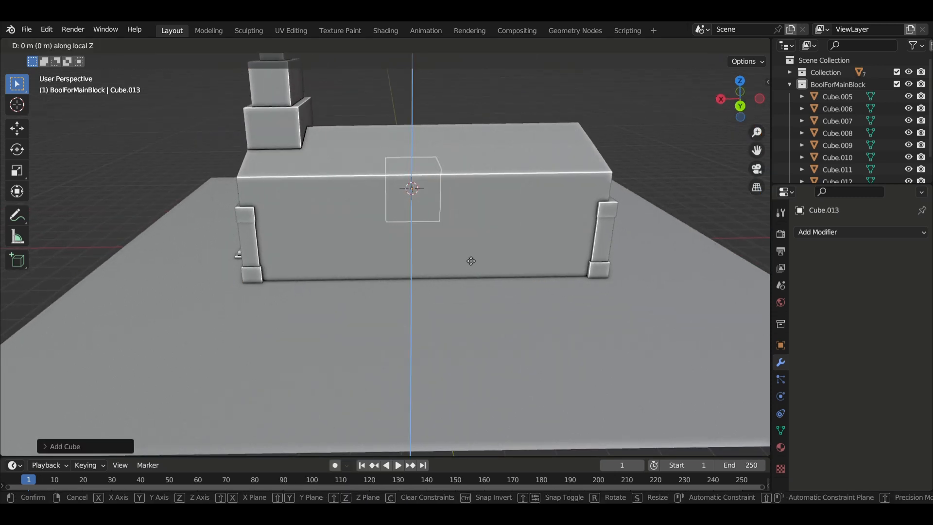
pyautogui.click(468, 199)
pyautogui.moveTo(427, 232); pyautogui.dragTo(193, 222, button='middle')
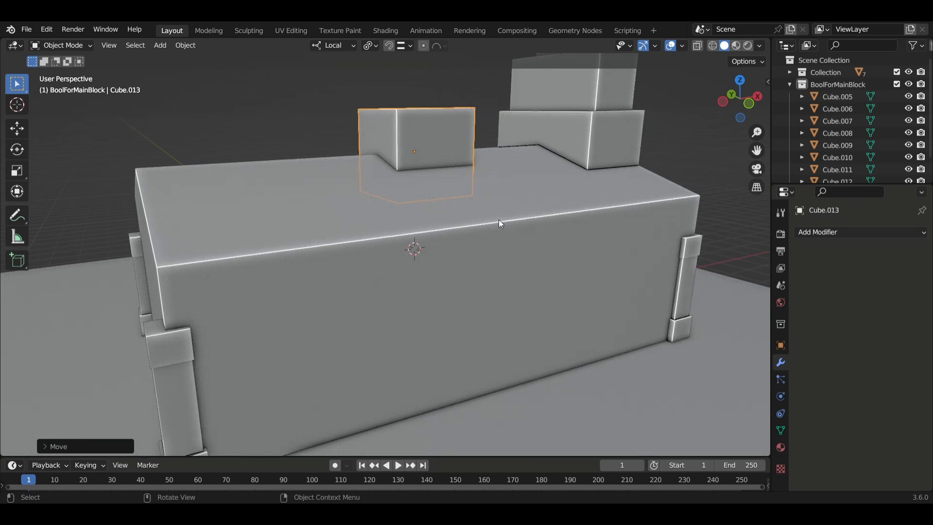
pyautogui.press('s')
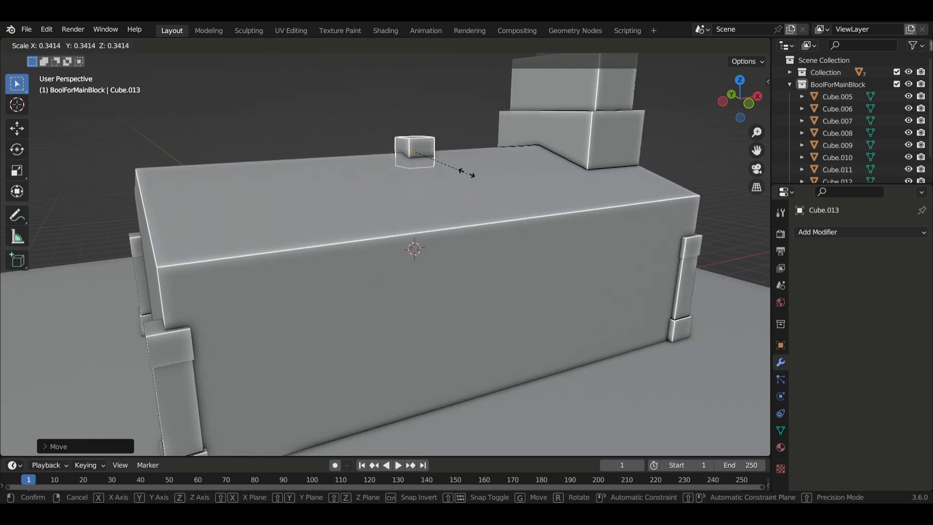
pyautogui.click(422, 200)
# Step: Move the small cube along local X until it sits against the back of the tower on the roof ridge
pyautogui.moveTo(423, 201); pyautogui.dragTo(498, 199, button='middle')
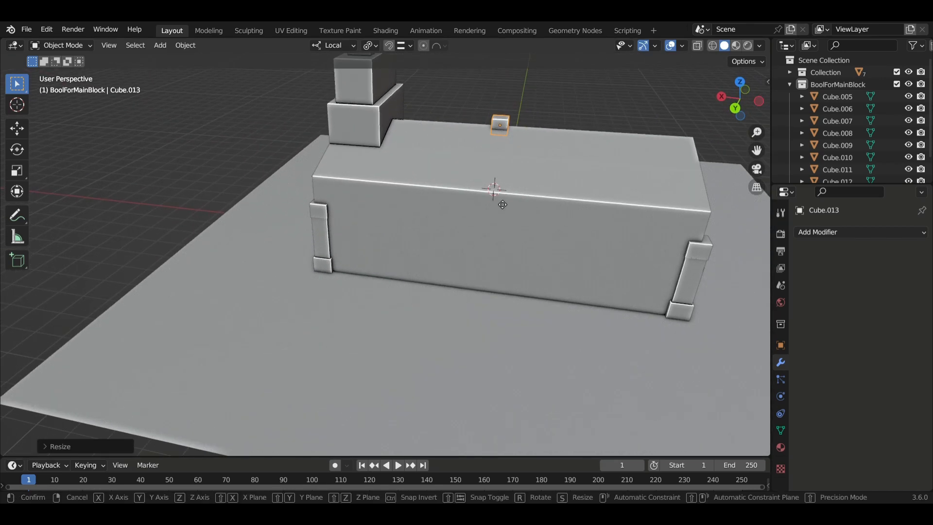
pyautogui.press('g')
pyautogui.press('x')
pyautogui.press('x')
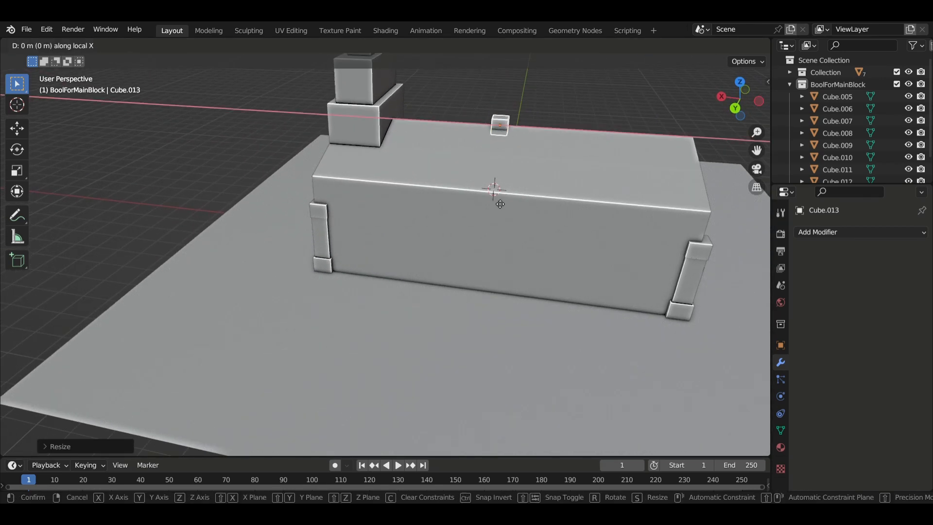
pyautogui.click(403, 179)
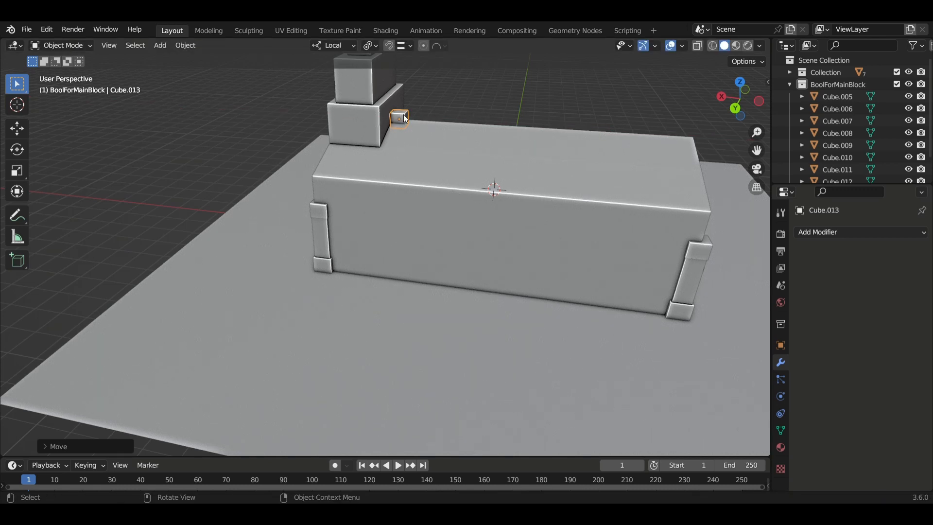
# Step: Stretch the small ridge block by moving its rear face along local X to about the middle of the roof
pyautogui.moveTo(430, 138); pyautogui.dragTo(416, 141, button='middle')
pyautogui.press('Tab')
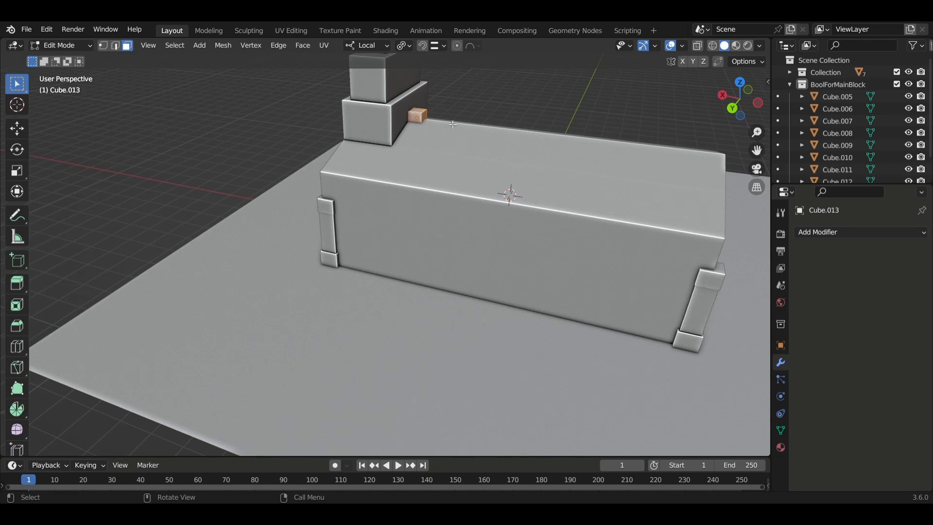
pyautogui.scroll(2, 452, 127)
pyautogui.scroll(-1, 452, 127)
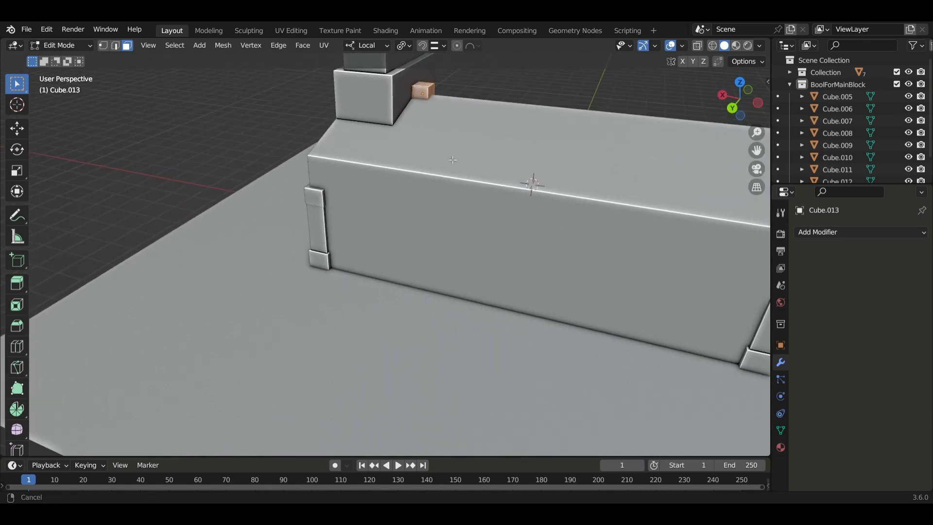
pyautogui.scroll(-2, 462, 145)
pyautogui.scroll(4, 397, 134)
pyautogui.scroll(-3, 396, 135)
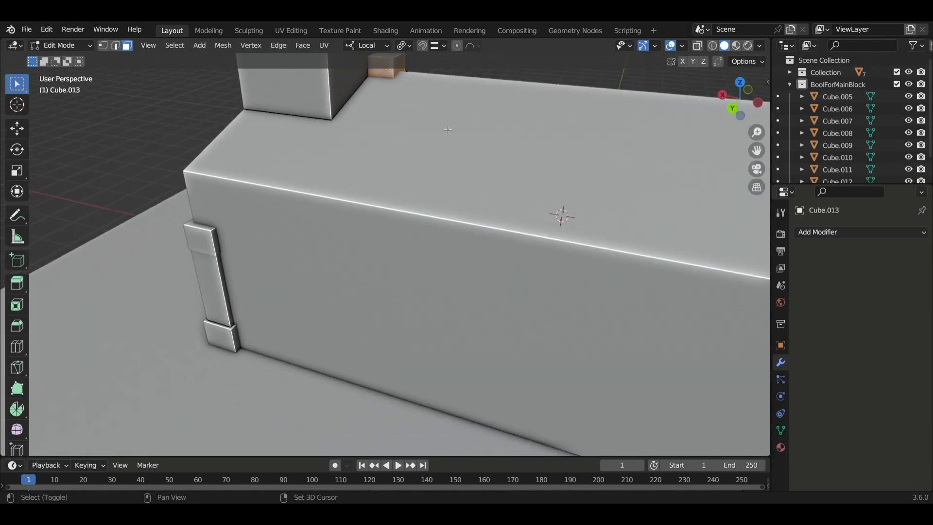
pyautogui.scroll(3, 396, 138)
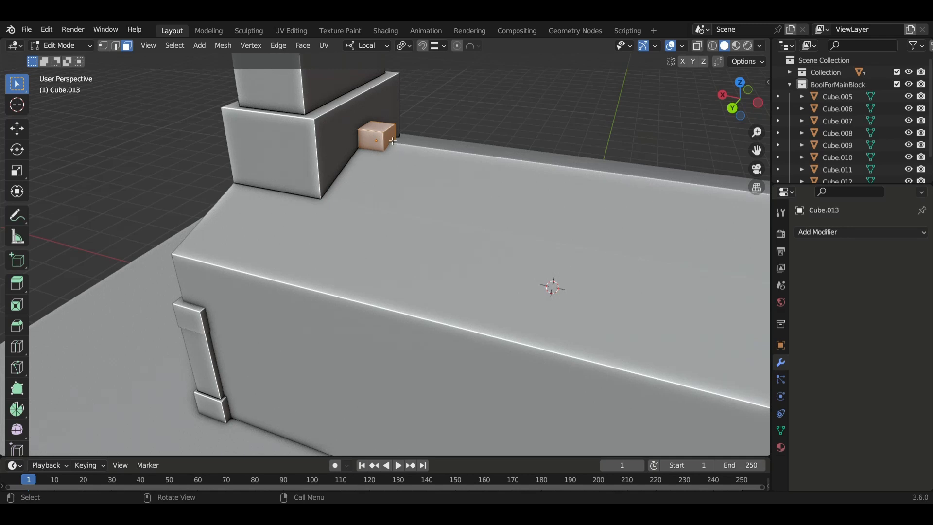
pyautogui.click(393, 140)
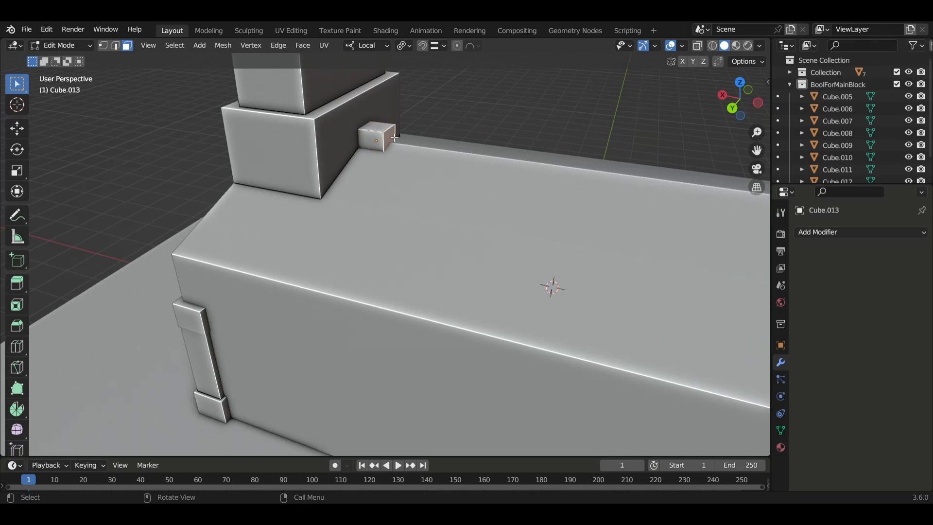
pyautogui.press('g')
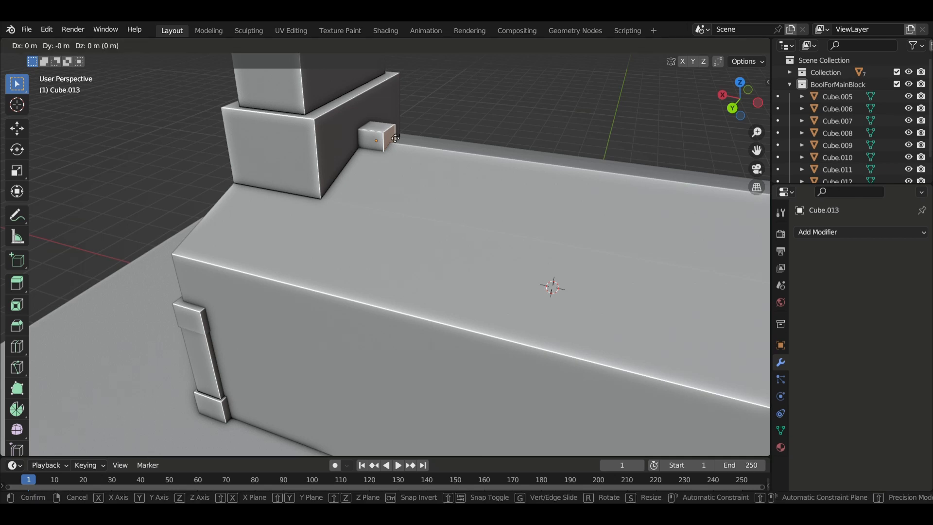
pyautogui.press('x')
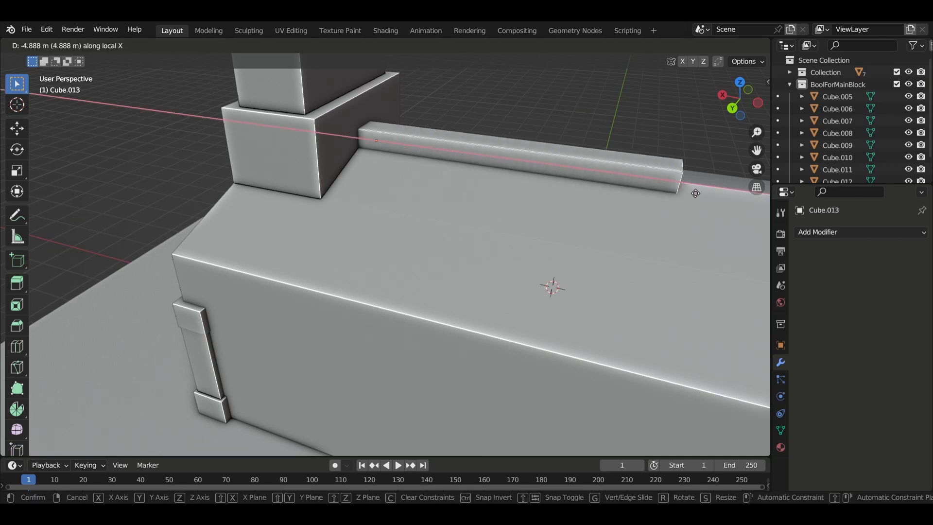
pyautogui.click(658, 204)
# Step: Extend the ridge block's end face another 4.3 m or so along local X to the rear end of the roof
pyautogui.scroll(-3, 658, 205)
pyautogui.moveTo(654, 224); pyautogui.dragTo(620, 212, button='middle')
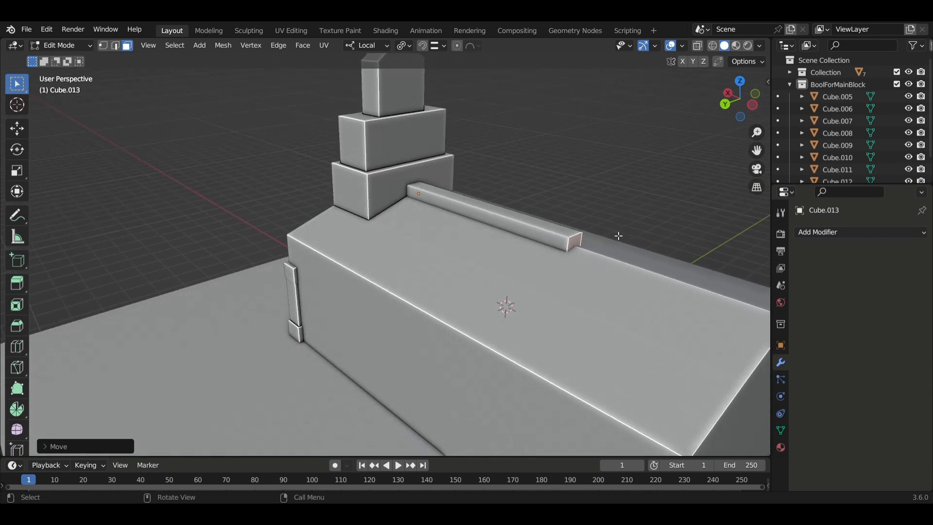
pyautogui.scroll(-2, 619, 237)
pyautogui.press('g')
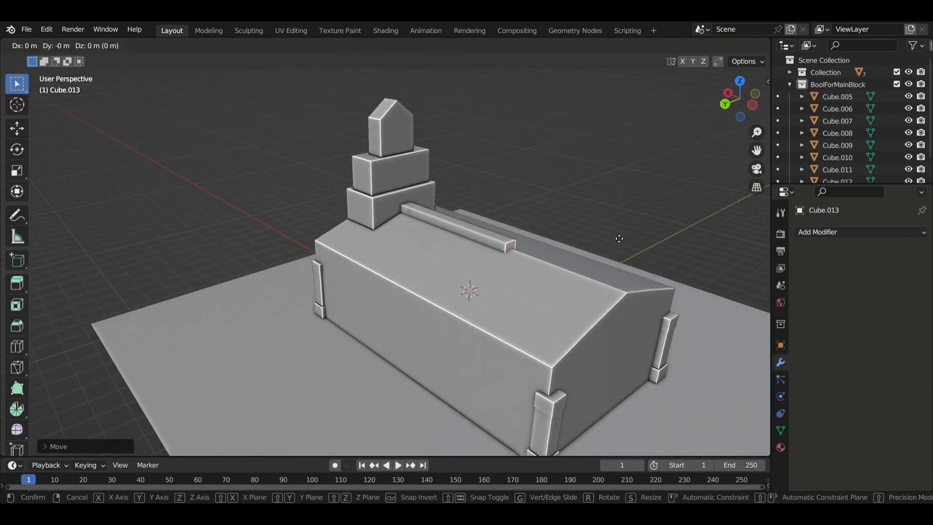
pyautogui.press('x')
pyautogui.press('x')
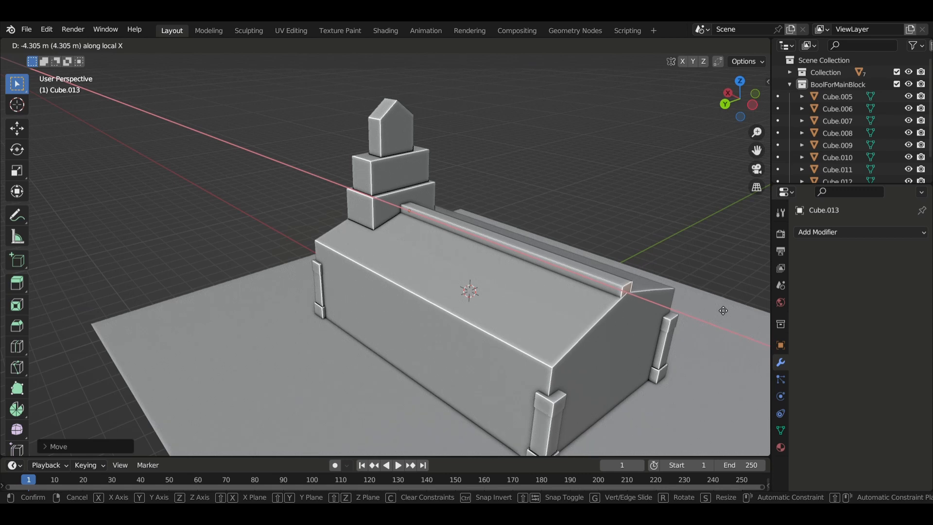
pyautogui.click(723, 310)
pyautogui.moveTo(723, 310); pyautogui.dragTo(533, 306, button='middle')
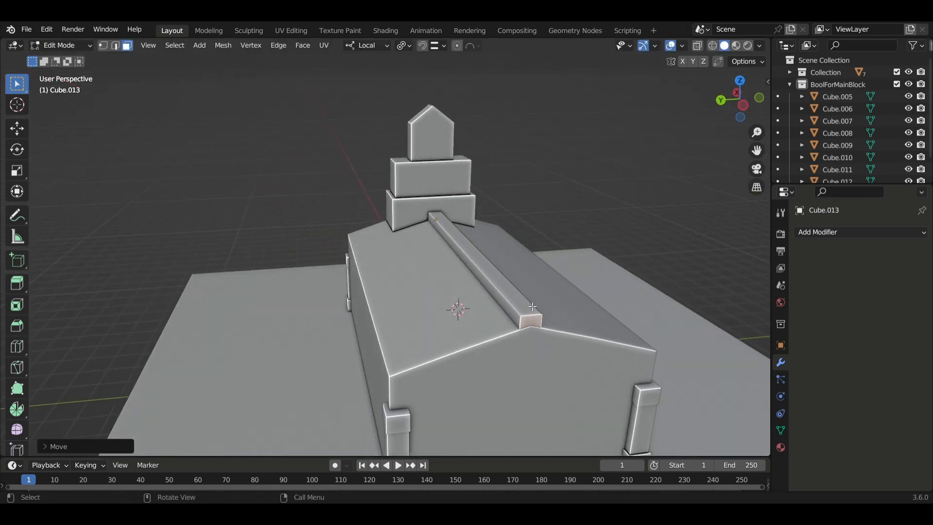
# Step: Lower the ridge beam's top face slightly along local Z to make the beam thinner, and return to Object Mode
pyautogui.click(531, 308)
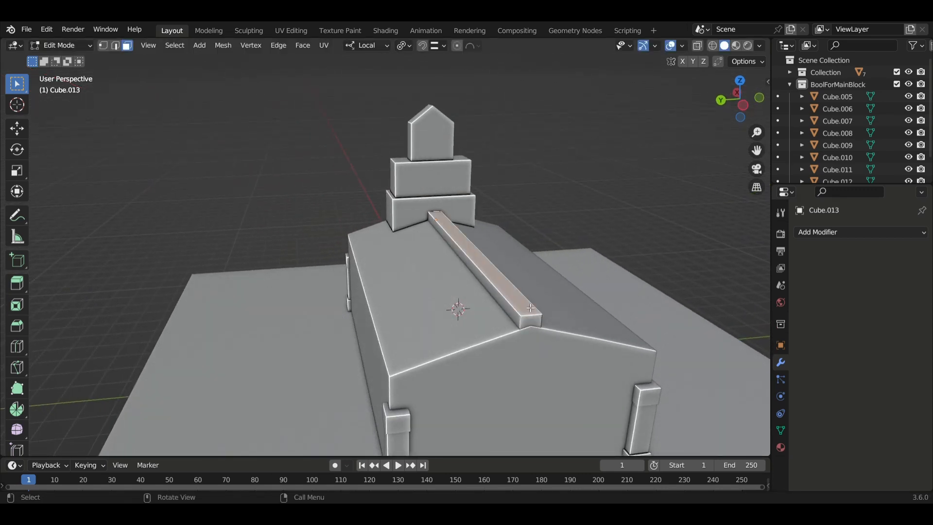
pyautogui.moveTo(519, 309); pyautogui.dragTo(531, 302, button='middle')
pyautogui.press('g')
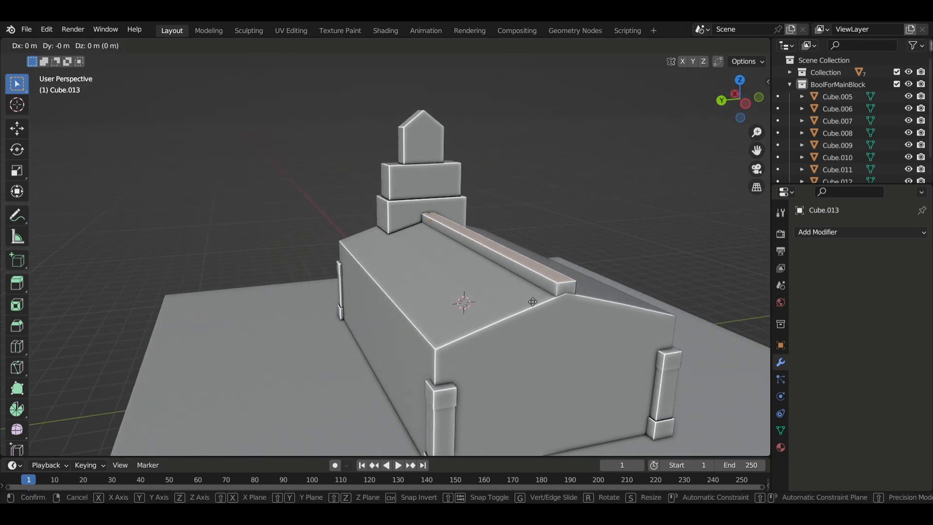
pyautogui.press('z')
pyautogui.click(532, 305)
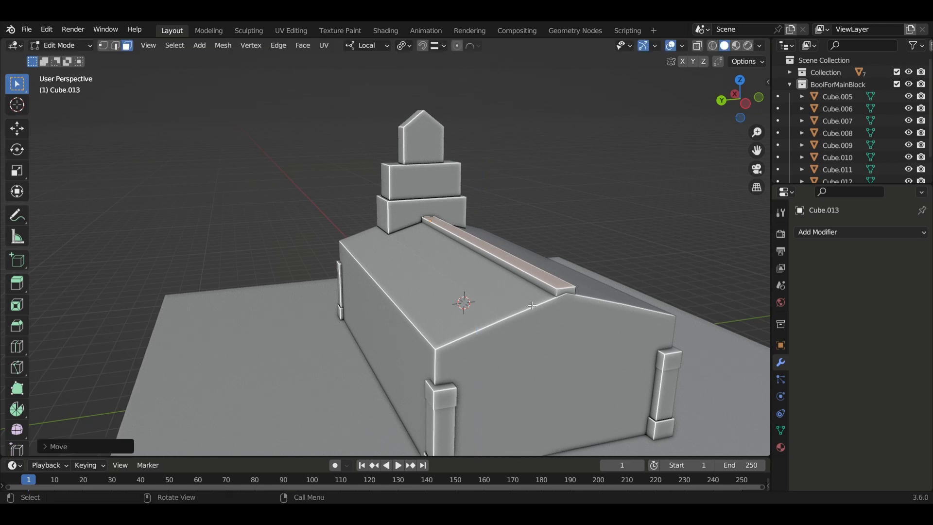
pyautogui.moveTo(533, 305); pyautogui.dragTo(454, 262, button='middle')
pyautogui.scroll(5, 454, 301)
pyautogui.press('Tab')
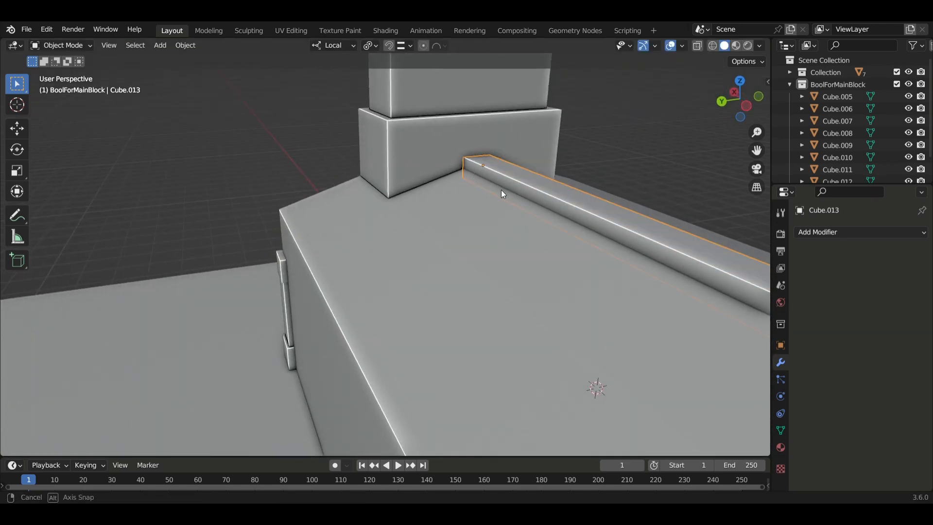
# Step: Set the ridge beam's origin to the center of mass (volume)
pyautogui.moveTo(501, 189); pyautogui.dragTo(524, 218, button='middle')
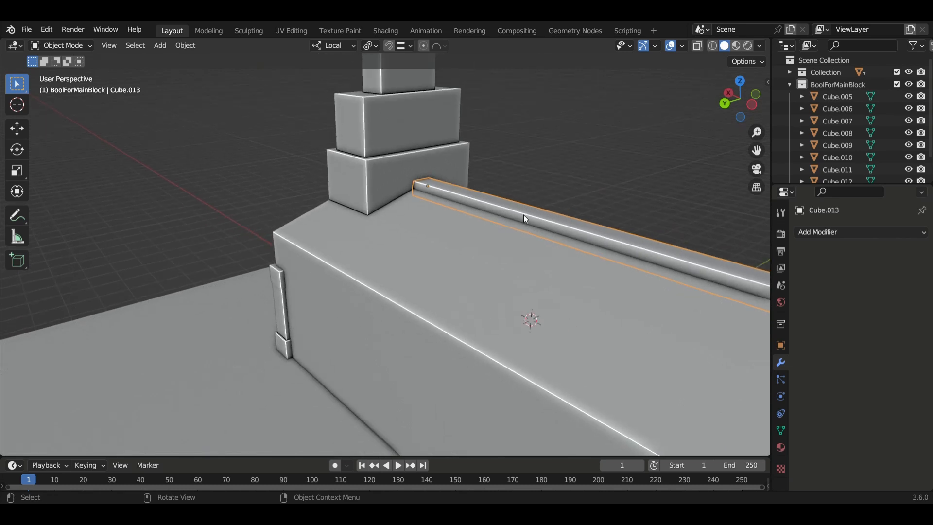
pyautogui.click(188, 50)
pyautogui.moveTo(209, 71)
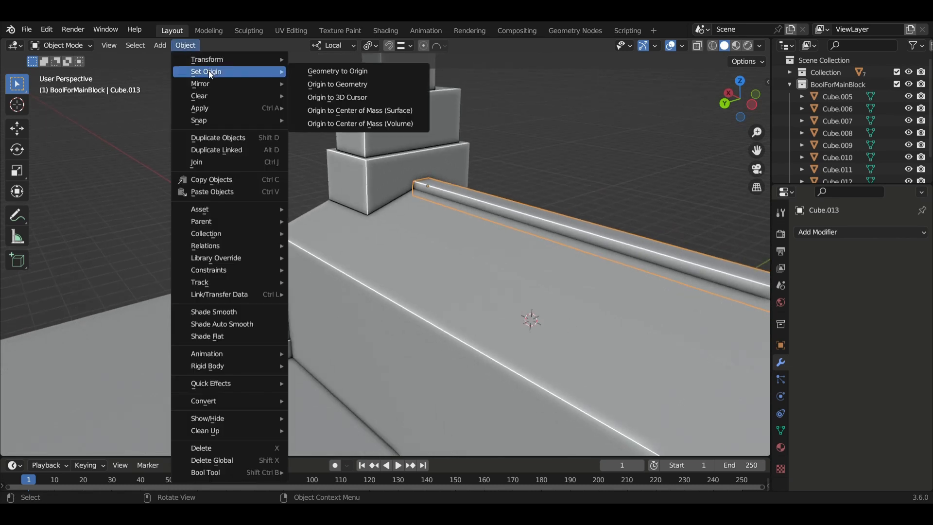
pyautogui.click(376, 124)
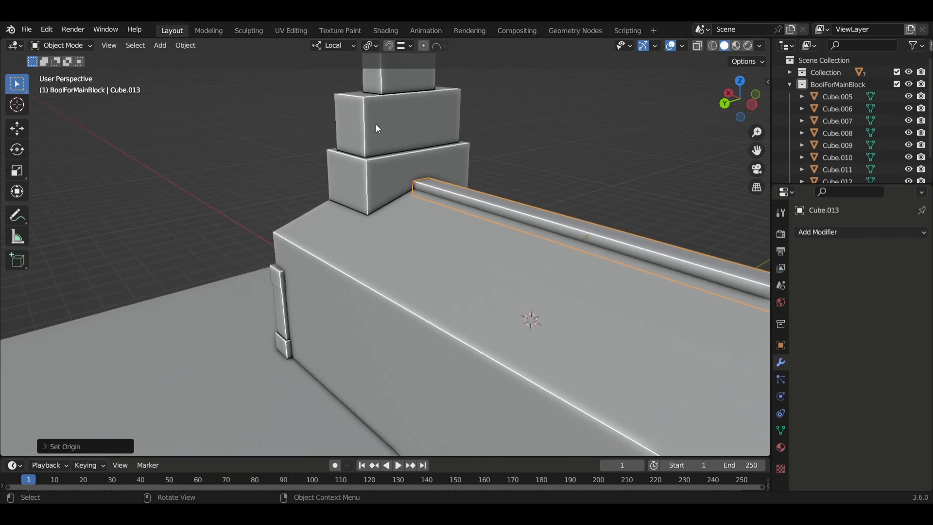
# Step: Move the ridge beam's rear end face about 0.06 m along local X so it overhangs the back gable
pyautogui.scroll(-3, 516, 251)
pyautogui.moveTo(516, 252); pyautogui.dragTo(622, 235, button='middle')
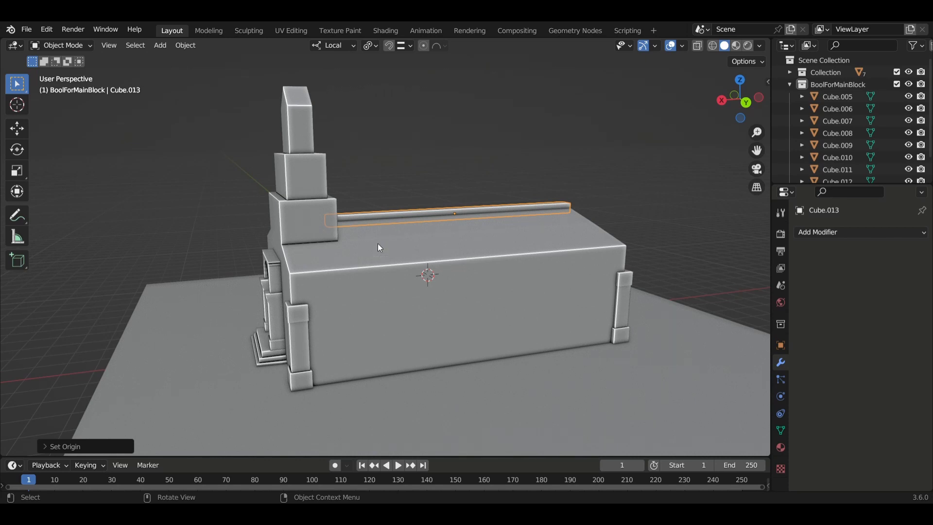
pyautogui.moveTo(380, 248)
pyautogui.mouseDown(button='middle')
pyautogui.moveTo(438, 229)
pyautogui.moveTo(381, 233)
pyautogui.moveTo(389, 235)
pyautogui.mouseUp(button='middle')
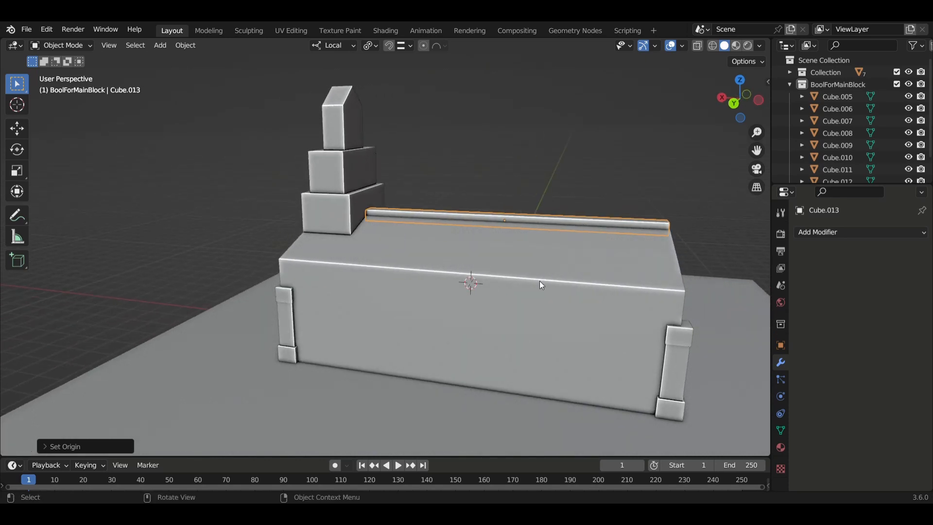
pyautogui.moveTo(692, 286); pyautogui.dragTo(600, 290, button='middle')
pyautogui.press('Tab')
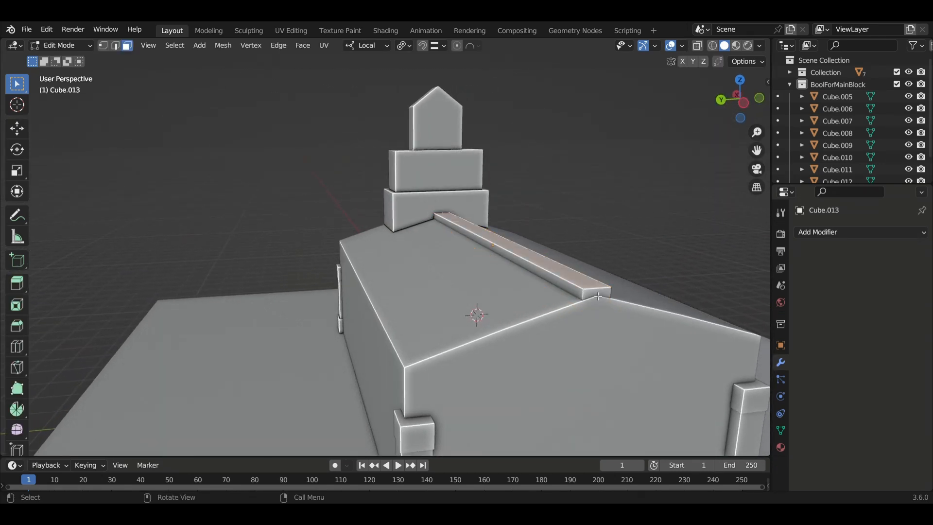
pyautogui.hotkey('alt', 'a')
pyautogui.press('g')
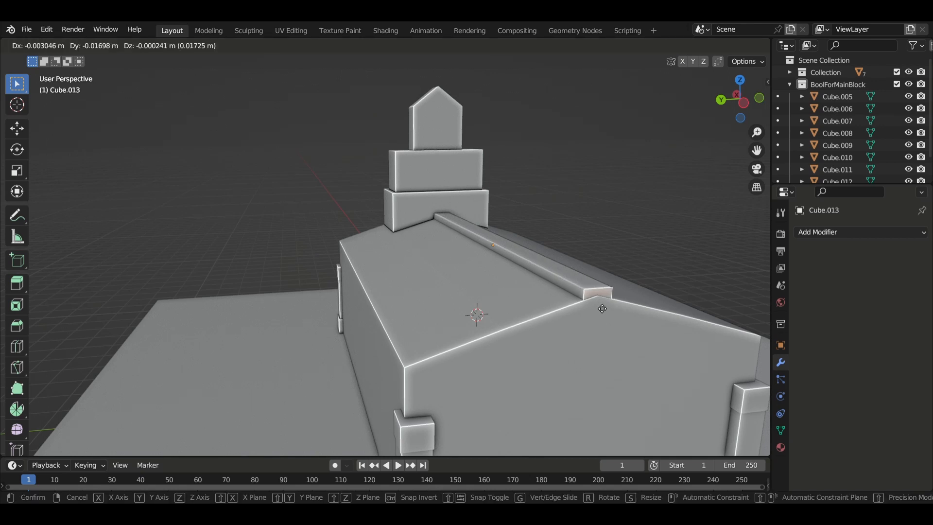
pyautogui.press('x')
pyautogui.press('x')
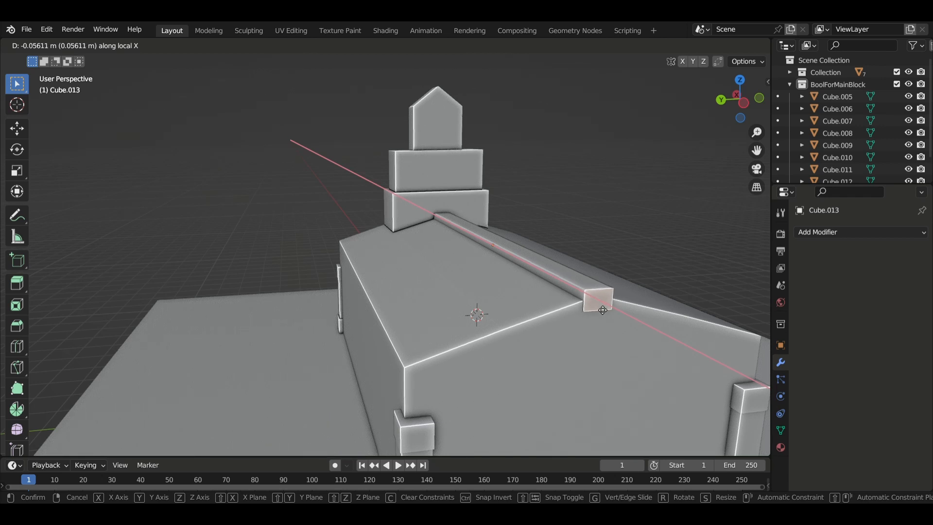
pyautogui.click(603, 310)
# Step: Return to Object Mode and recenter the lengthened ridge beam's origin to its center of mass (volume)
pyautogui.moveTo(603, 310); pyautogui.dragTo(377, 280, button='middle')
pyautogui.scroll(3, 329, 267)
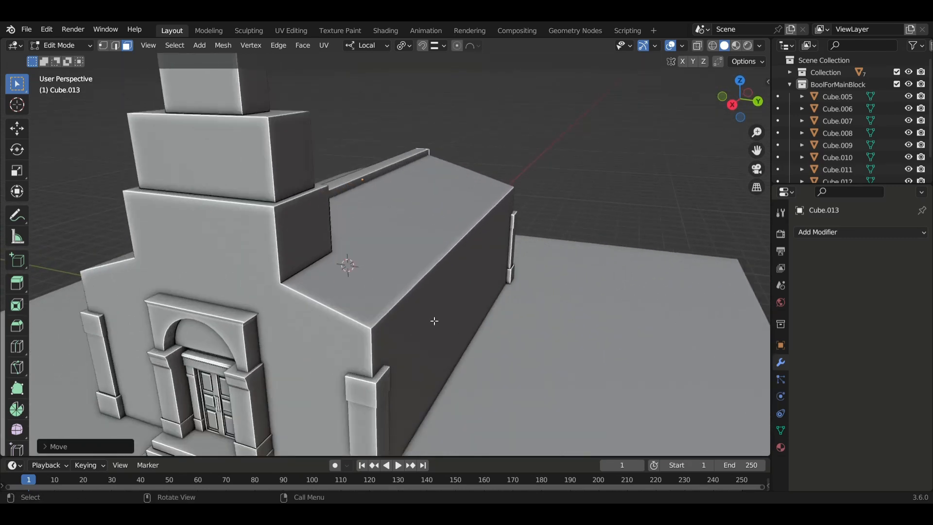
pyautogui.moveTo(434, 320); pyautogui.dragTo(354, 189, button='middle')
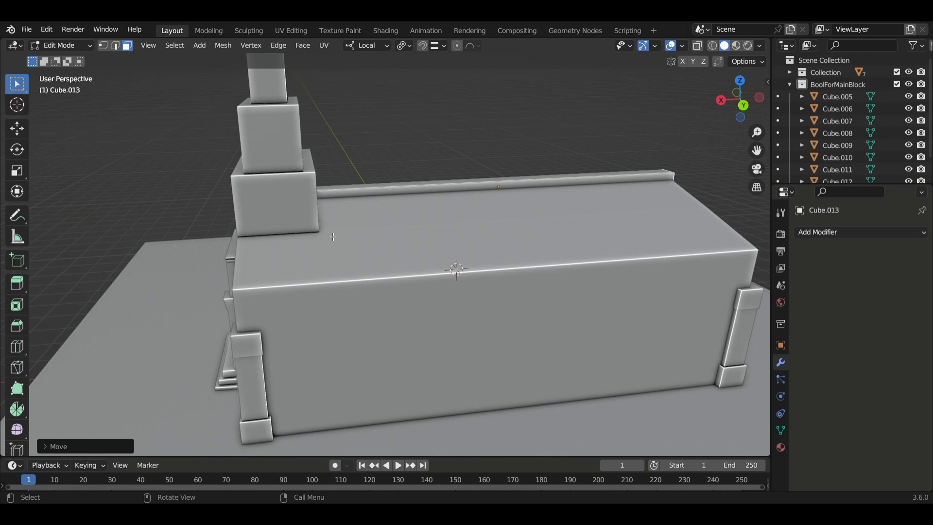
pyautogui.moveTo(333, 236); pyautogui.dragTo(421, 263, button='middle')
pyautogui.press('Tab')
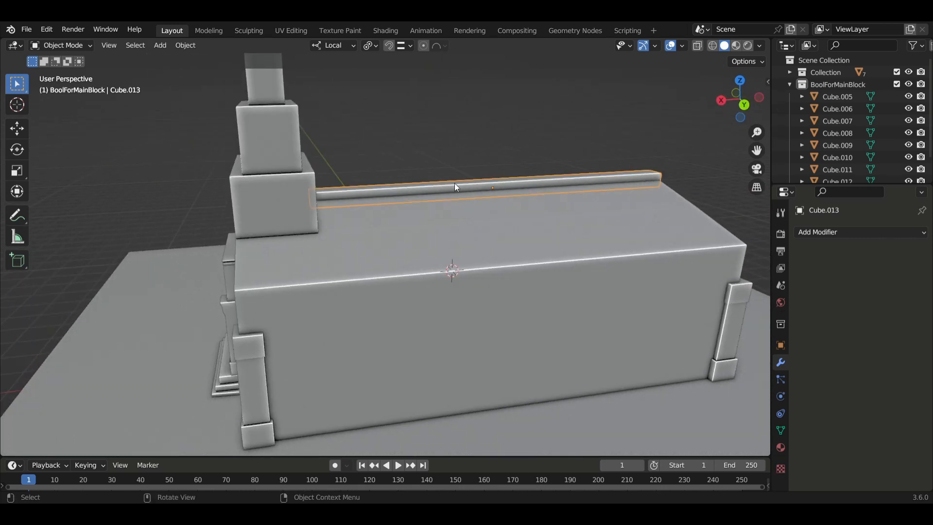
pyautogui.click(178, 47)
pyautogui.moveTo(198, 76)
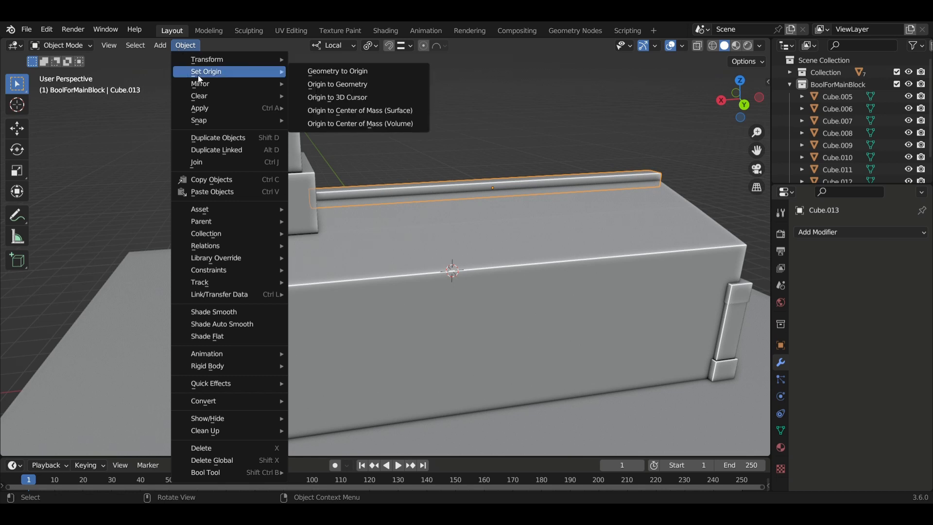
pyautogui.click(345, 125)
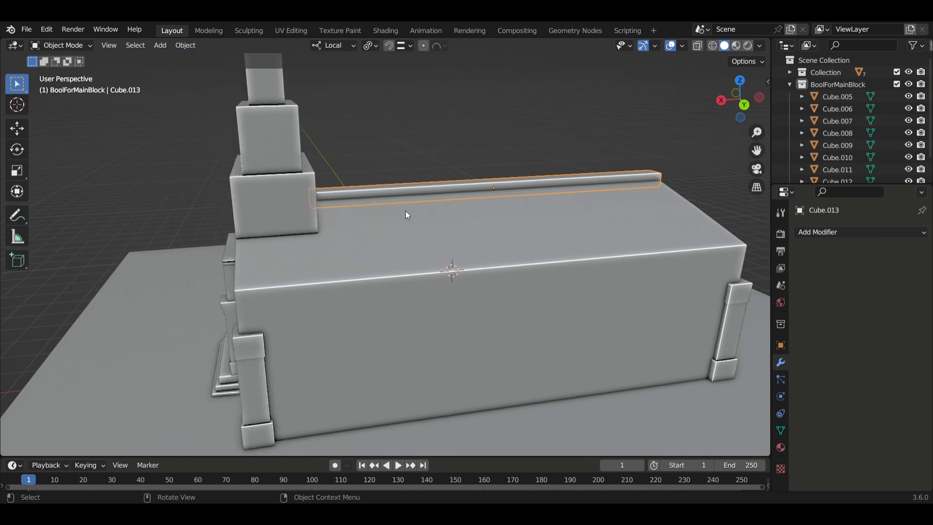
# Step: Duplicate the ridge beam and move the copy about 3.5 m along local Y toward the side wall
pyautogui.moveTo(405, 211); pyautogui.dragTo(422, 214, button='middle')
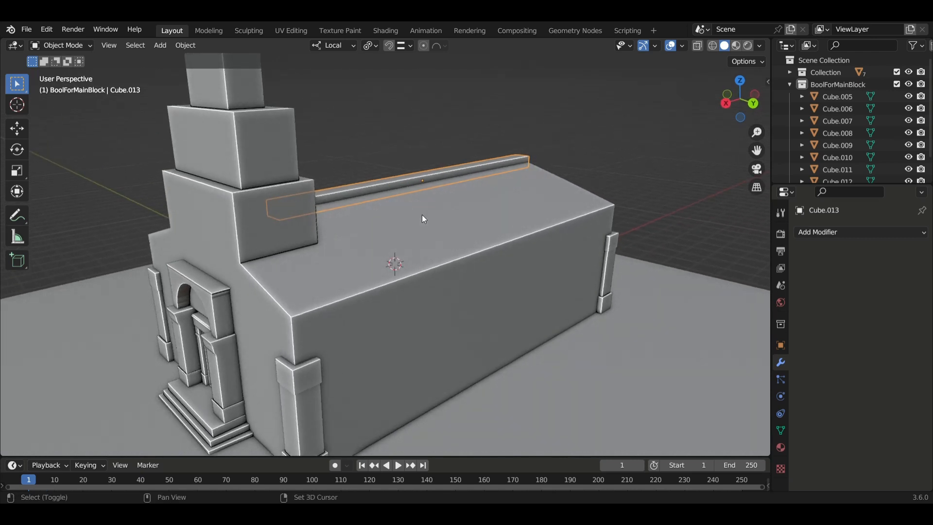
pyautogui.hotkey('shift', 'd')
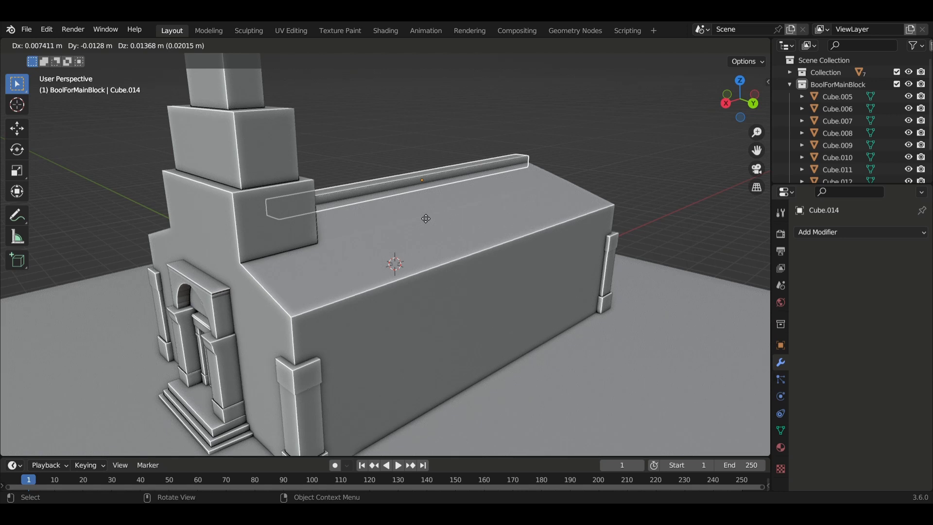
pyautogui.press('y')
pyautogui.press('y')
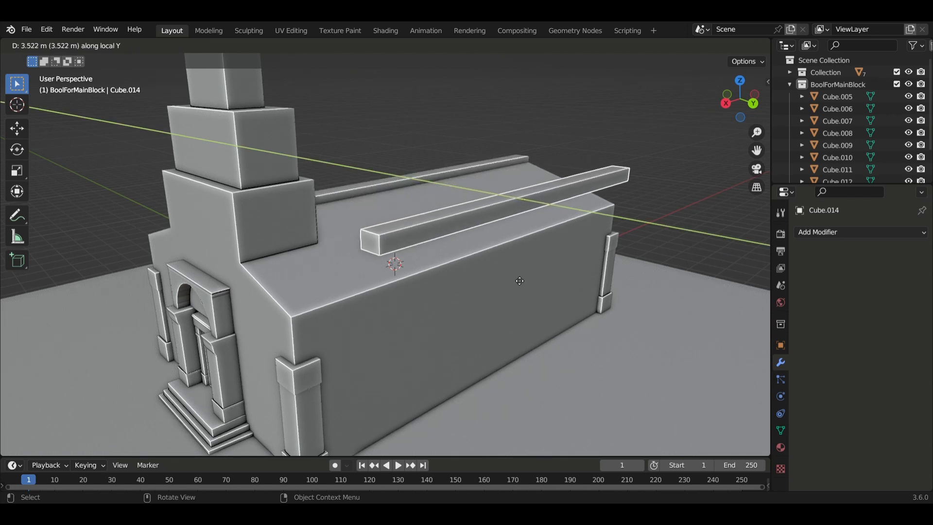
pyautogui.click(519, 281)
# Step: Lower the duplicated beam along local Z to the roof's side eave
pyautogui.moveTo(441, 290); pyautogui.dragTo(258, 265, button='middle')
pyautogui.scroll(-2, 259, 266)
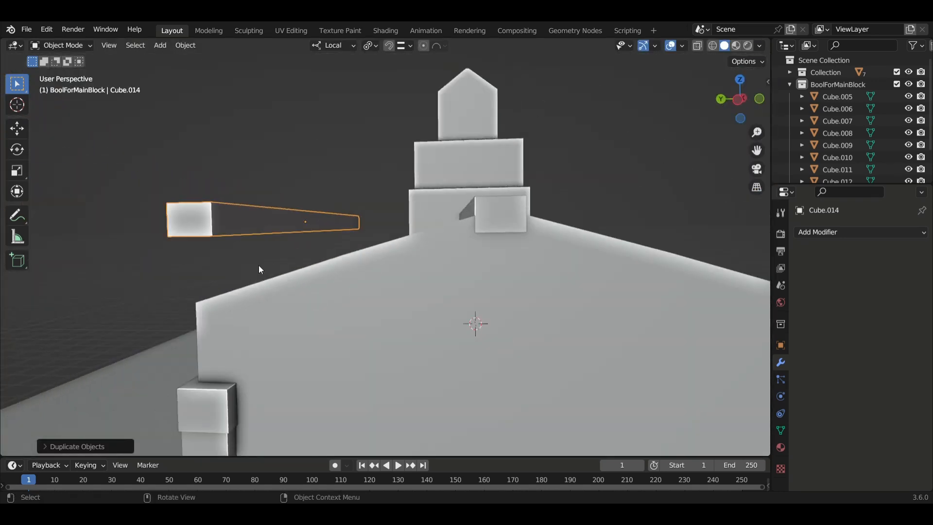
pyautogui.press('g')
pyautogui.press('z')
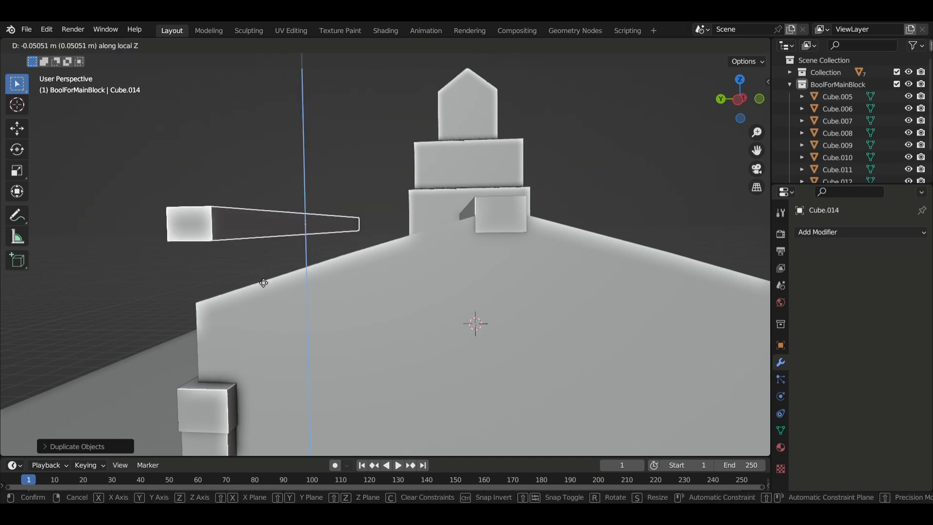
pyautogui.click(275, 322)
# Step: Move the eave beam along local X toward the church front, roughly centring it on the side wall
pyautogui.moveTo(274, 322); pyautogui.dragTo(432, 340, button='middle')
pyautogui.press('g')
pyautogui.press('x')
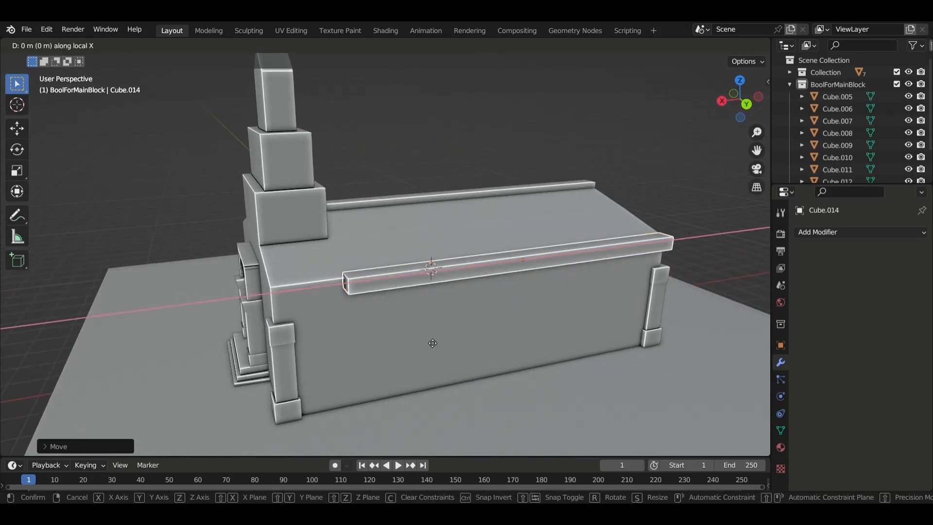
pyautogui.click(404, 344)
pyautogui.moveTo(418, 343); pyautogui.dragTo(403, 343, button='middle')
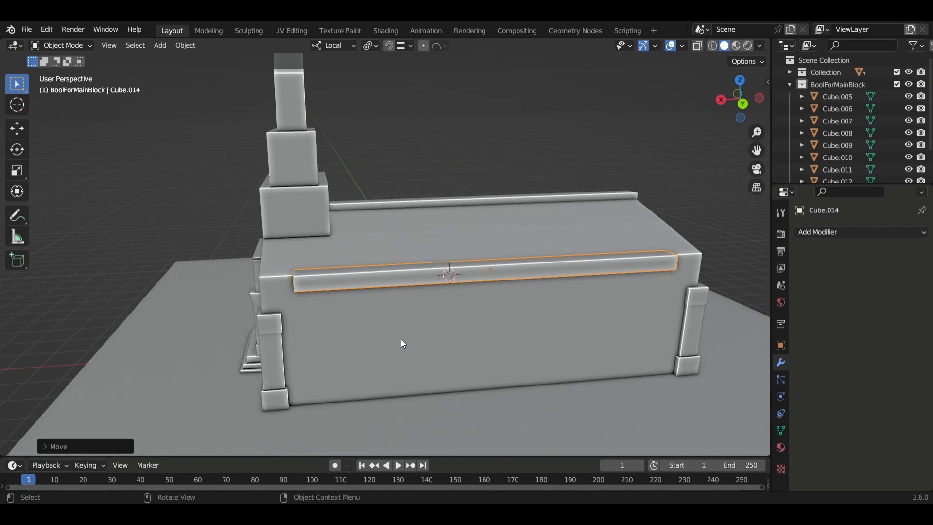
# Step: Lengthen the eave beam along local X to span the whole side wall and shift it slightly along local X to centre it
pyautogui.press('s')
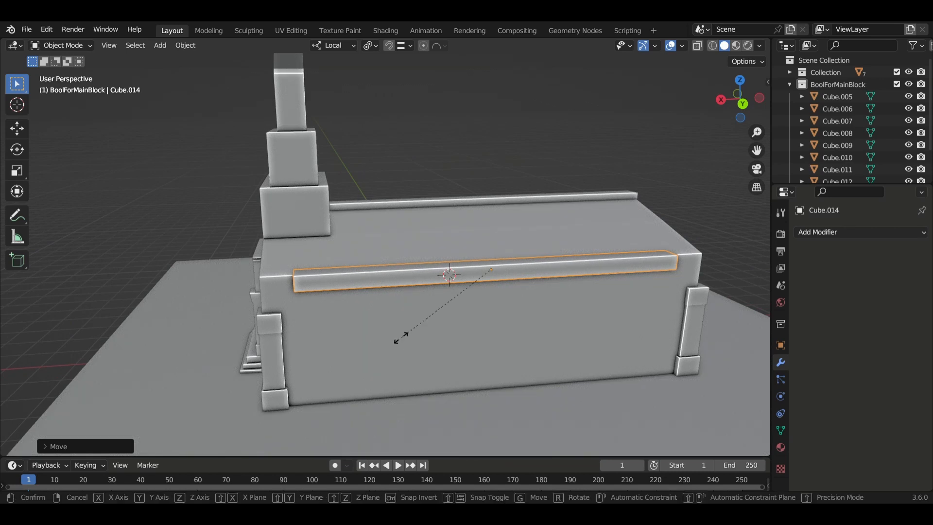
pyautogui.press('x')
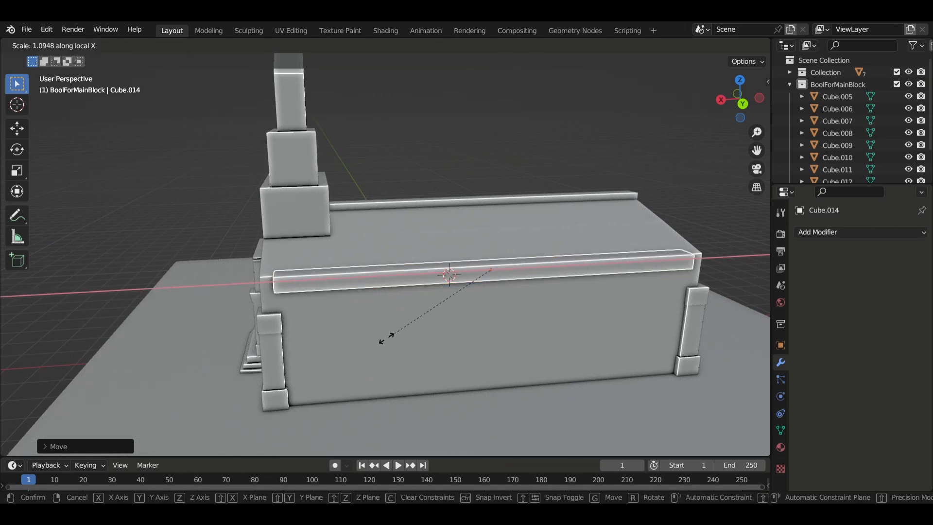
pyautogui.click(405, 351)
pyautogui.moveTo(406, 351); pyautogui.dragTo(442, 346, button='middle')
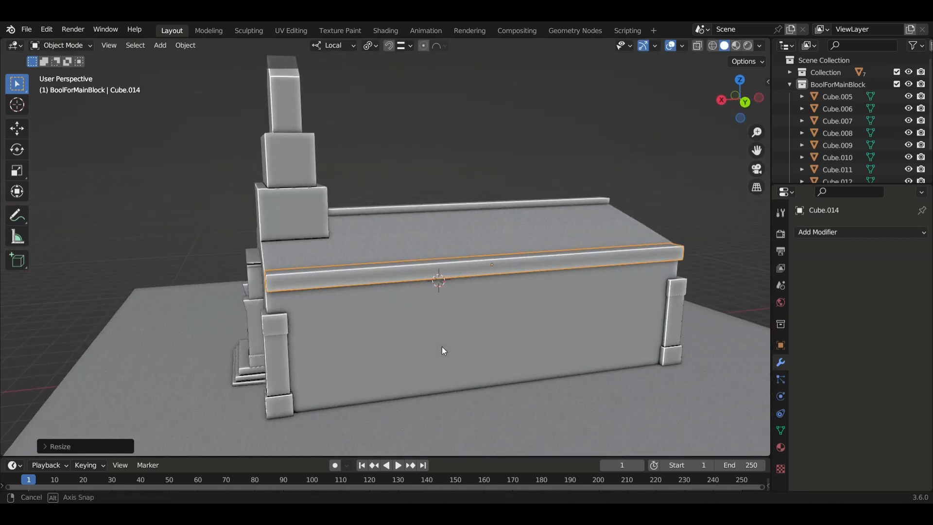
pyautogui.press('g')
pyautogui.press('x')
pyautogui.press('x')
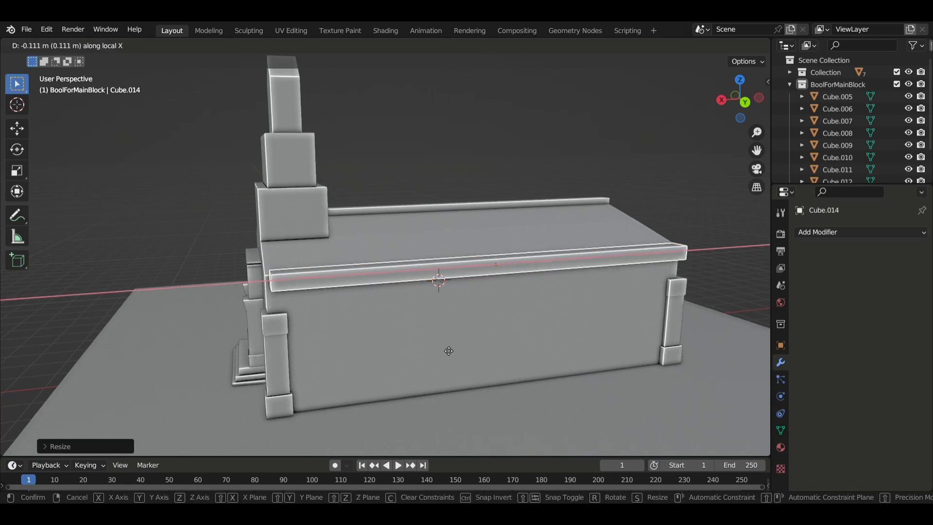
pyautogui.click(446, 350)
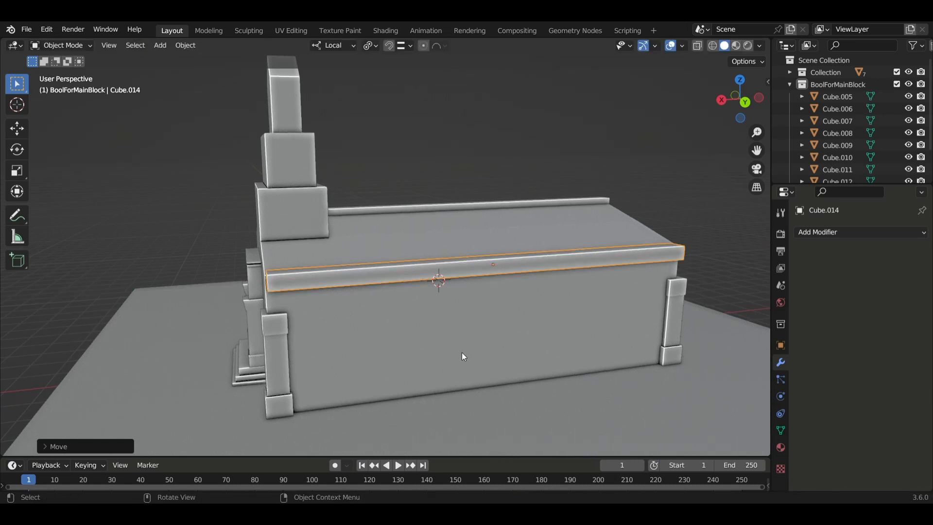
# Step: Scale the eave beam by about 1.01 along local X so both ends overhang the side wall slightly
pyautogui.moveTo(462, 352); pyautogui.dragTo(439, 352, button='middle')
pyautogui.press('s')
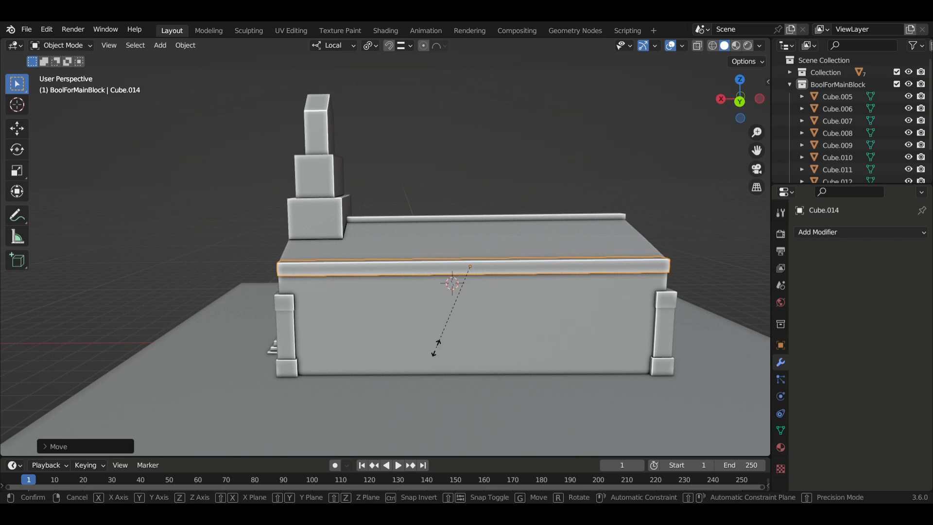
pyautogui.press('x')
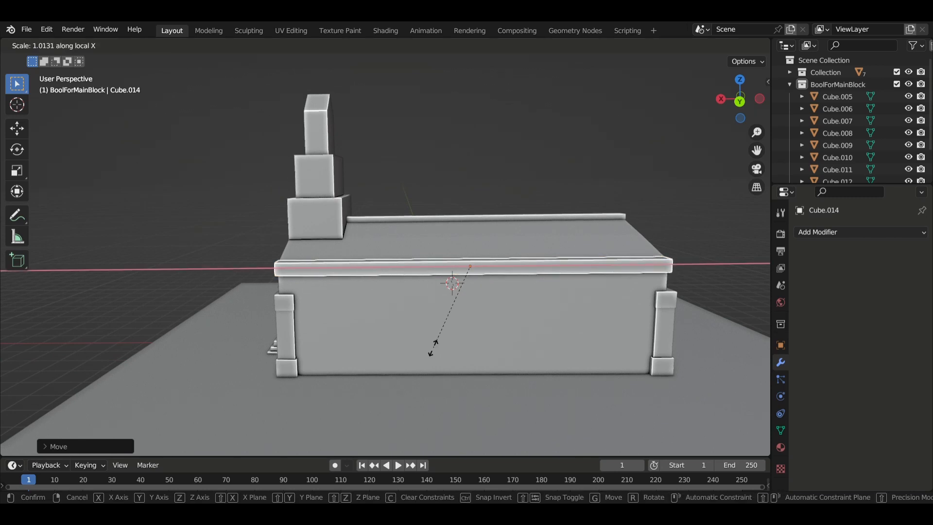
pyautogui.click(433, 349)
# Step: Move the eave beam about 0.22 m inward along local Y and raise it about 0.05 m along local Z
pyautogui.moveTo(432, 348); pyautogui.dragTo(344, 350, button='middle')
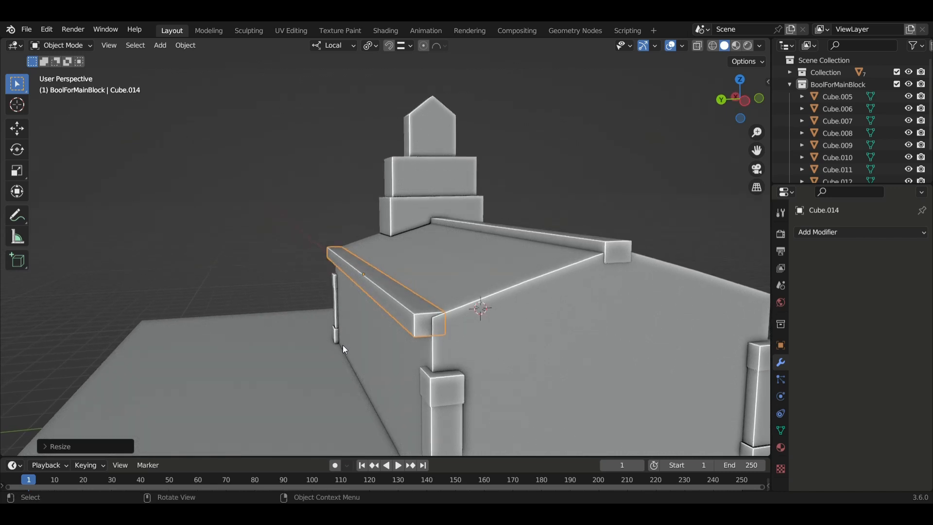
pyautogui.press('g')
pyautogui.press('y')
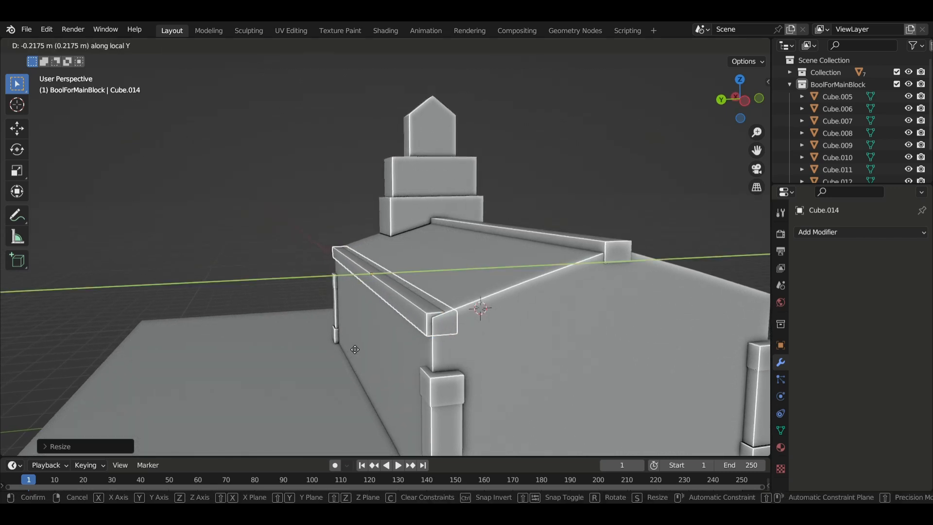
pyautogui.click(355, 350)
pyautogui.moveTo(395, 355); pyautogui.dragTo(390, 353, button='middle')
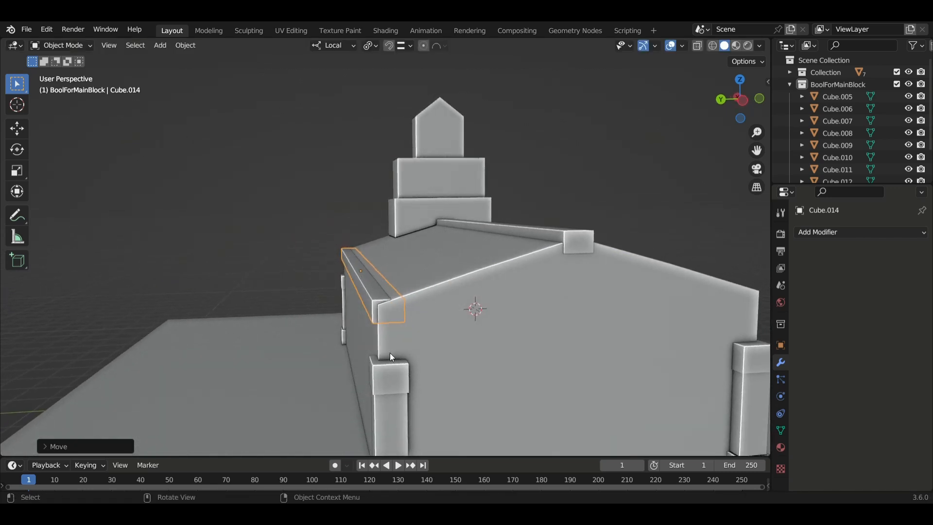
pyautogui.press('g')
pyautogui.press('z')
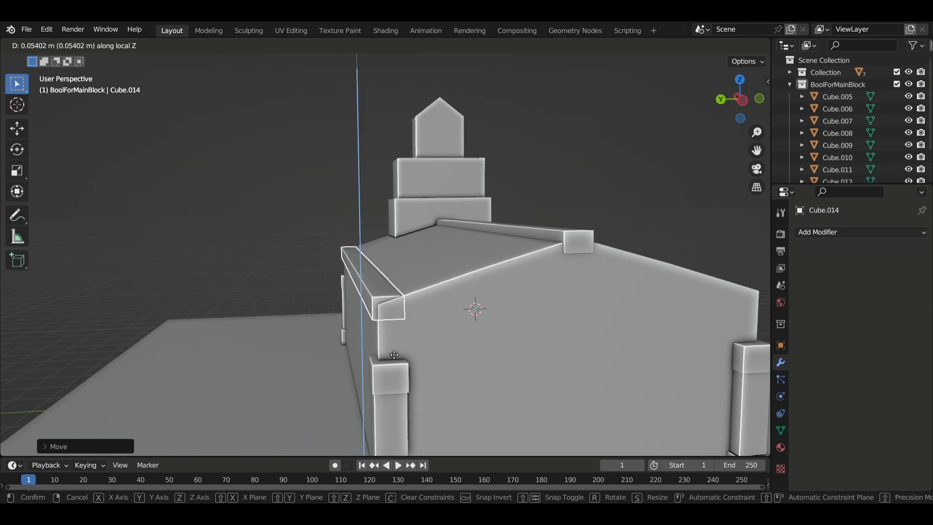
pyautogui.click(393, 355)
# Step: Nudge the eave beam very slightly along local X to fine-tune its position on the side wall
pyautogui.moveTo(474, 351)
pyautogui.mouseDown(button='middle')
pyautogui.moveTo(603, 348)
pyautogui.moveTo(461, 356)
pyautogui.mouseUp(button='middle')
pyautogui.press('g')
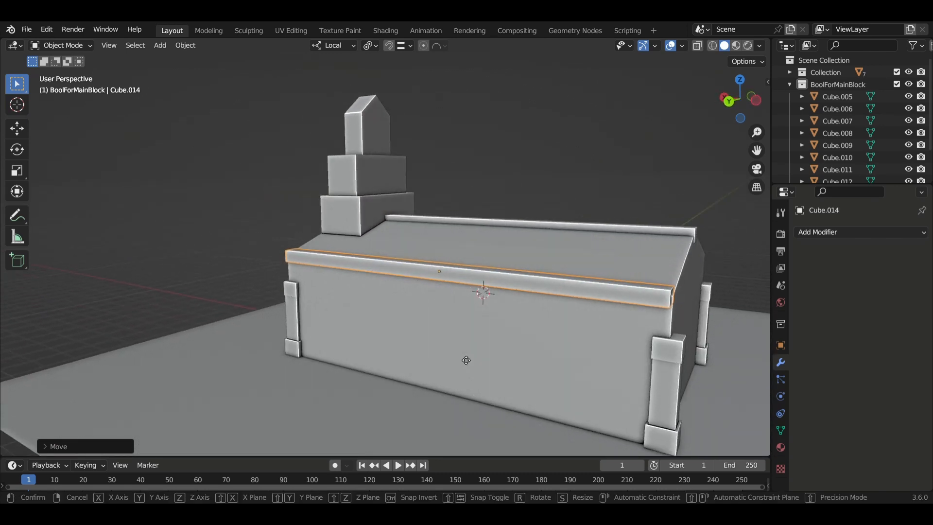
pyautogui.press('x')
pyautogui.press('x')
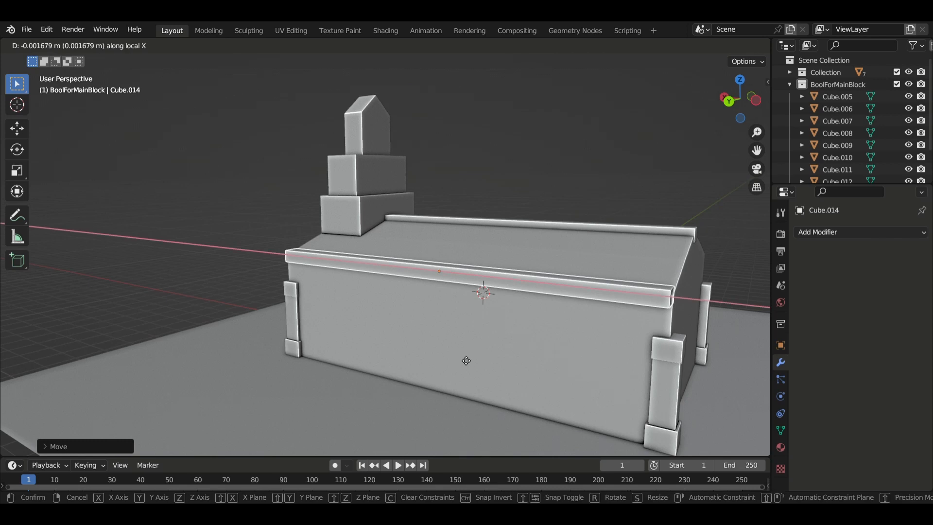
pyautogui.click(465, 360)
# Step: Duplicate the eave beam along local Y to the opposite side and pull the copy back about 0.94 m onto that roof edge
pyautogui.moveTo(465, 360); pyautogui.dragTo(523, 306, button='middle')
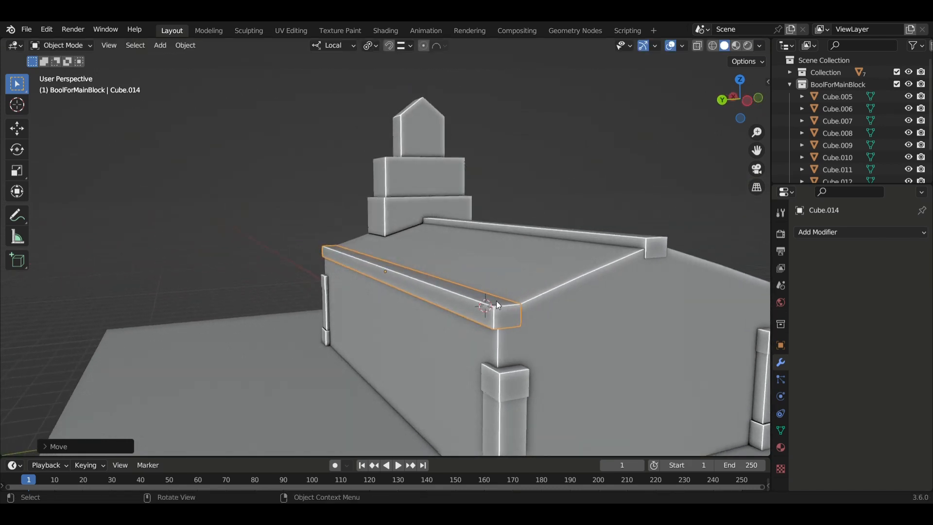
pyautogui.hotkey('shift', 'd')
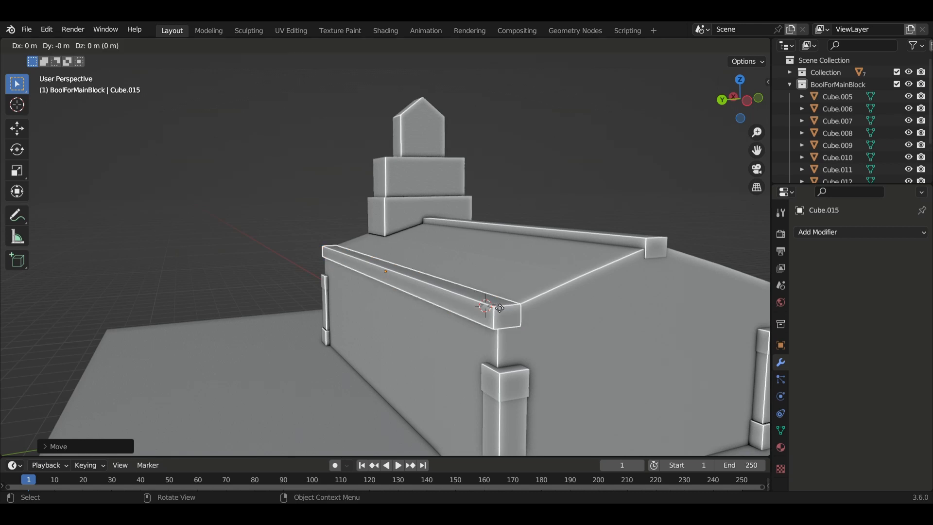
pyautogui.press('y')
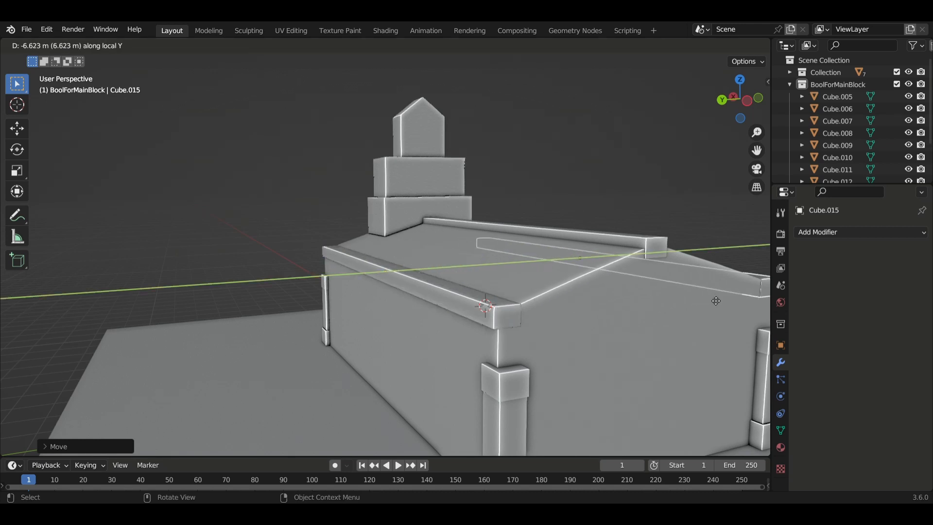
pyautogui.click(714, 301)
pyautogui.moveTo(715, 301); pyautogui.dragTo(651, 307, button='middle')
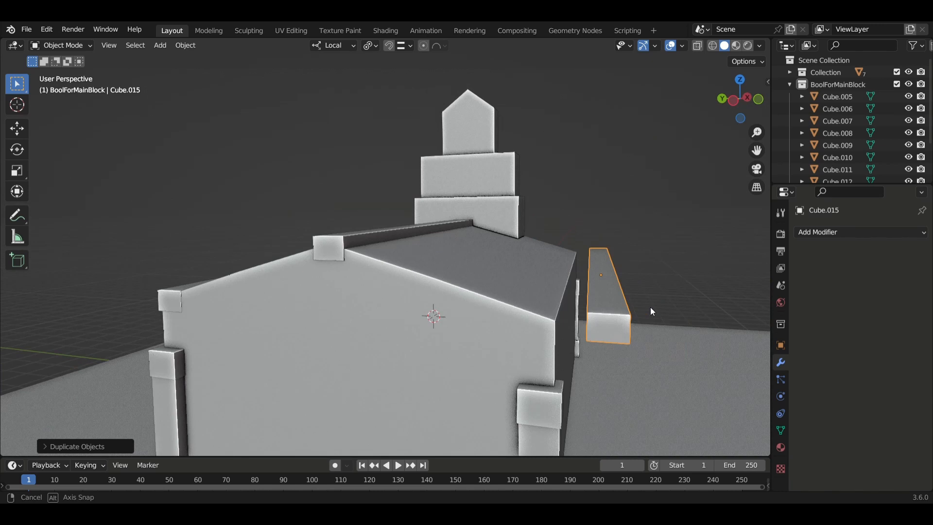
pyautogui.press('g')
pyautogui.press('y')
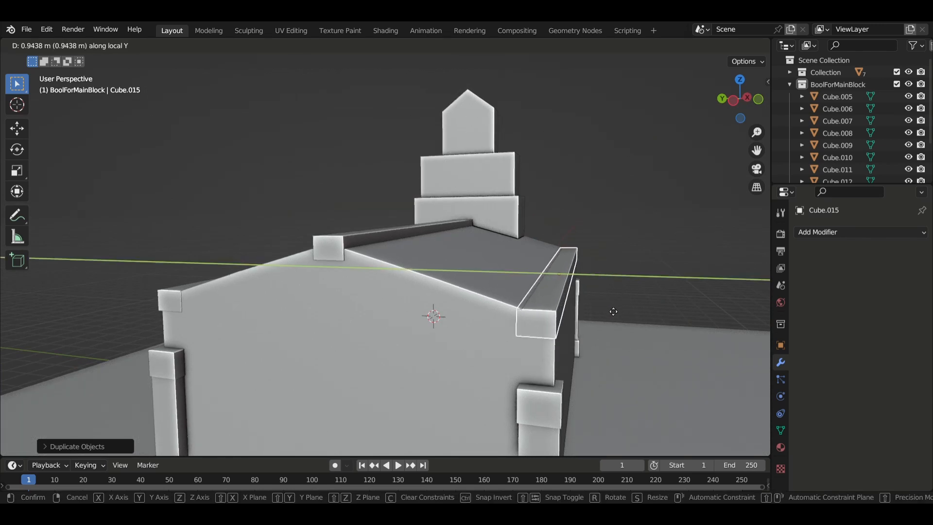
pyautogui.click(613, 312)
# Step: Add the original eave beam to the selection and turn on snapping with Edge as the target
pyautogui.moveTo(627, 334); pyautogui.dragTo(468, 340, button='middle')
pyautogui.click(583, 318)
pyautogui.moveTo(583, 319); pyautogui.dragTo(550, 318, button='middle')
pyautogui.click(266, 307)
pyautogui.moveTo(265, 308); pyautogui.dragTo(290, 308, button='middle')
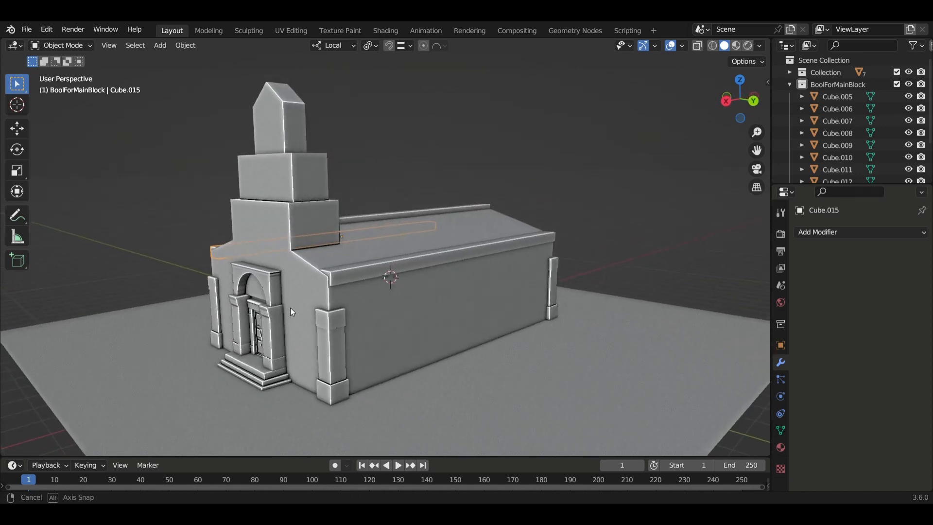
pyautogui.click(429, 260)
pyautogui.moveTo(418, 296); pyautogui.dragTo(464, 333, button='middle')
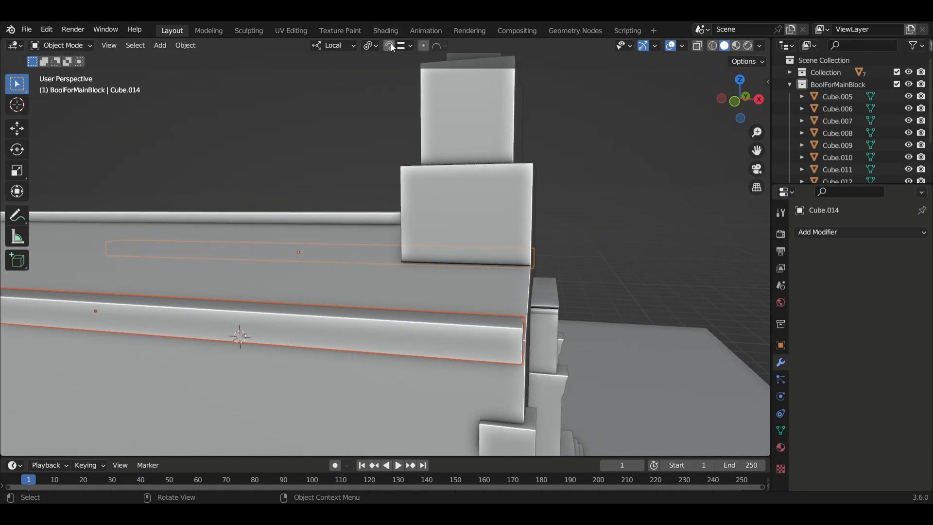
pyautogui.click(409, 46)
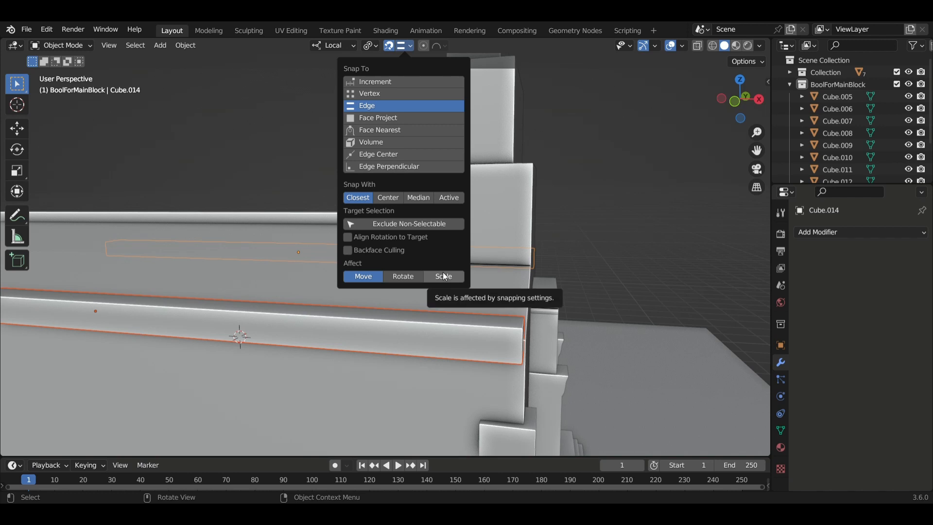
# Step: Try to scale the duplicated eave beam so that its end reaches the church's front wall edge
pyautogui.click(501, 344)
pyautogui.press('s')
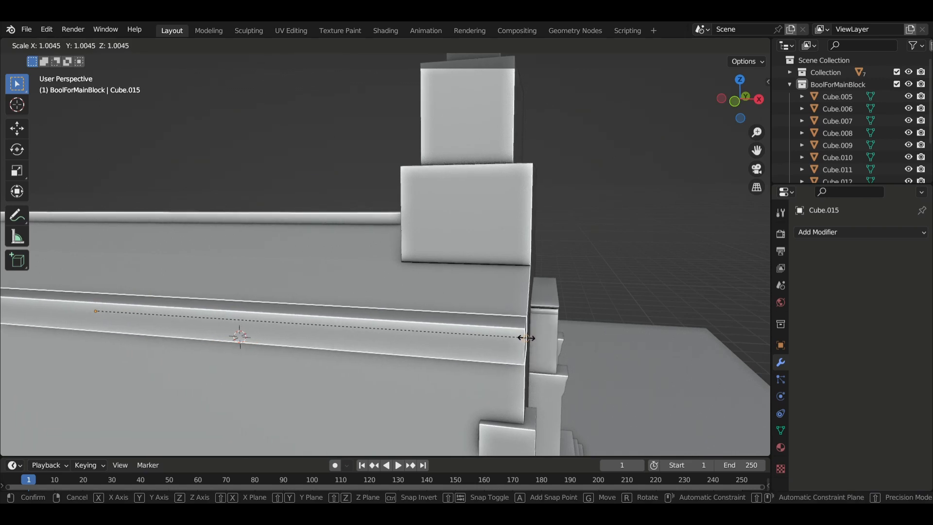
pyautogui.click(508, 344)
# Step: In Edit Mode, move the rear end face of the duplicated eave beam to adjust the beam's length at the back wall
pyautogui.moveTo(509, 344); pyautogui.dragTo(523, 343, button='middle')
pyautogui.scroll(-3, 523, 343)
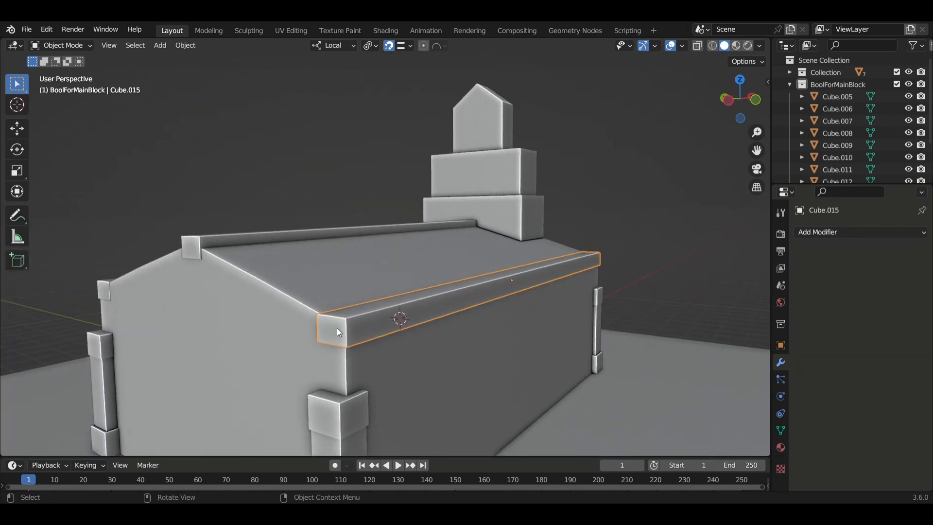
pyautogui.press('Tab')
pyautogui.press('g')
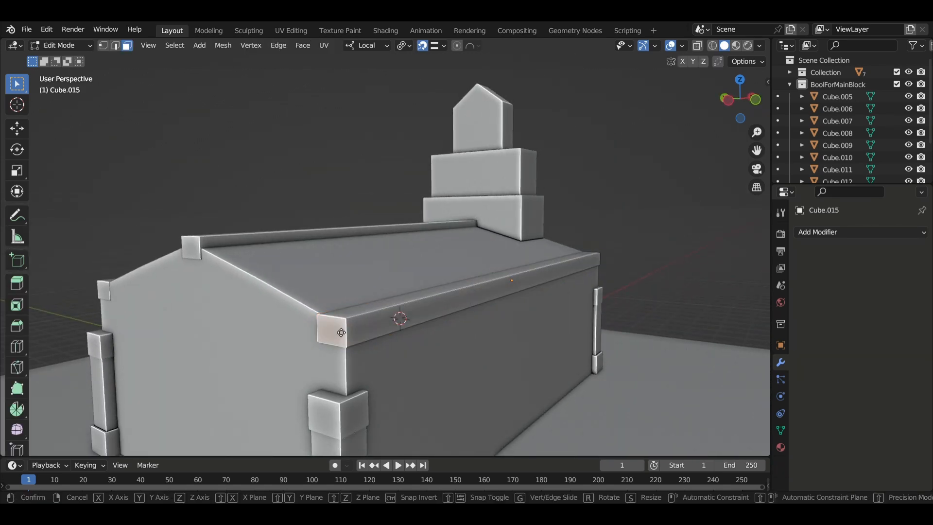
pyautogui.click(365, 349)
pyautogui.moveTo(365, 348); pyautogui.dragTo(620, 260, button='middle')
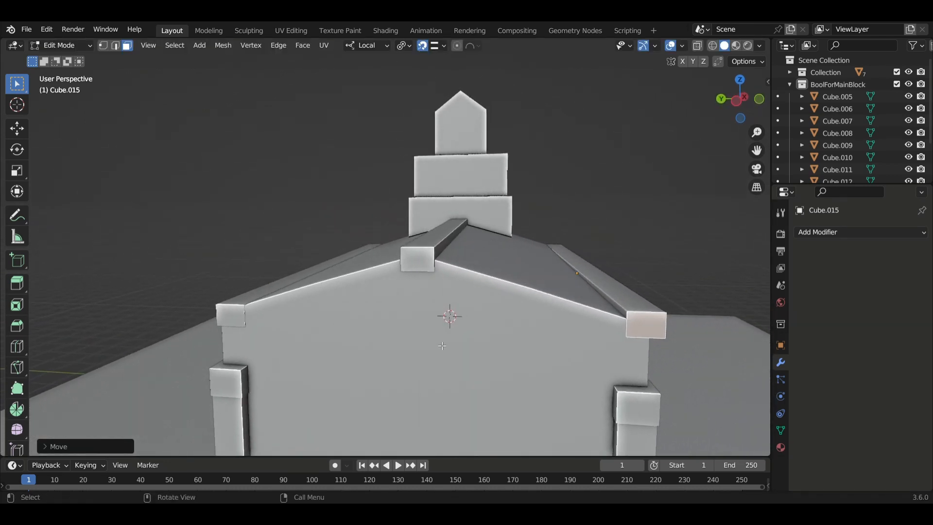
# Step: Switch to editing the original eave beam and move its front end face along local X flush with the front wall
pyautogui.moveTo(675, 336); pyautogui.dragTo(358, 286, button='middle')
pyautogui.scroll(3, 357, 285)
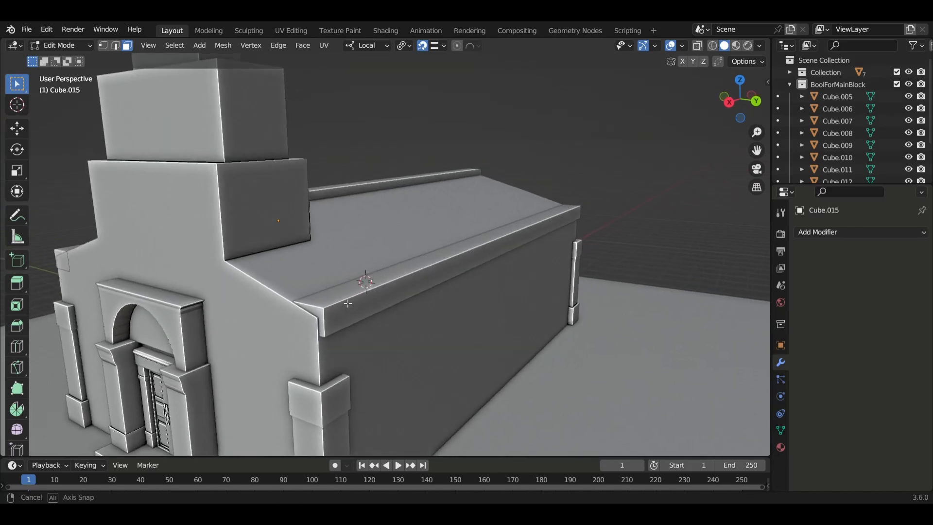
pyautogui.press('Tab')
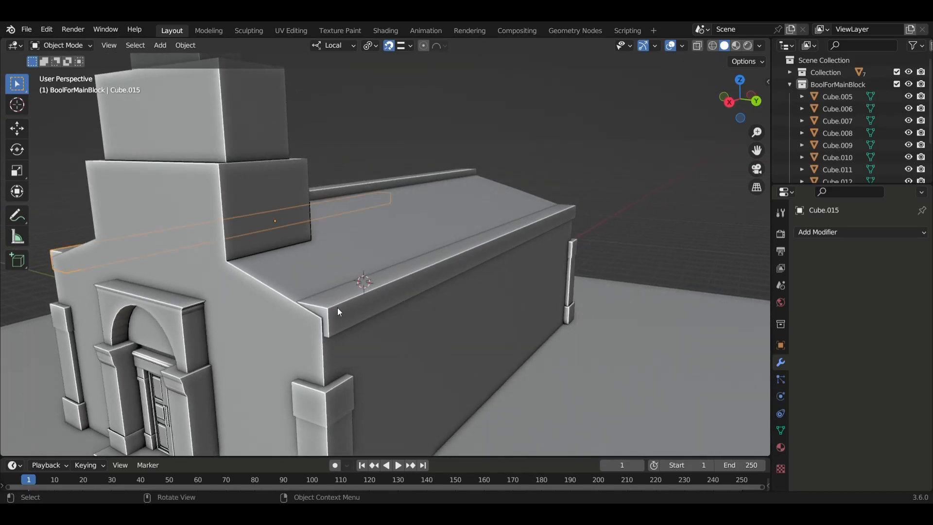
pyautogui.click(329, 315)
pyautogui.press('Tab')
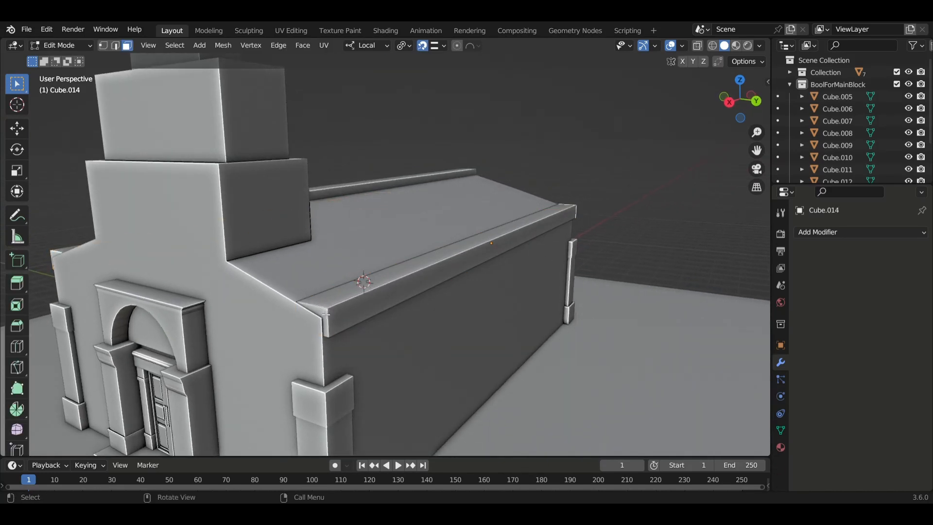
pyautogui.press('g')
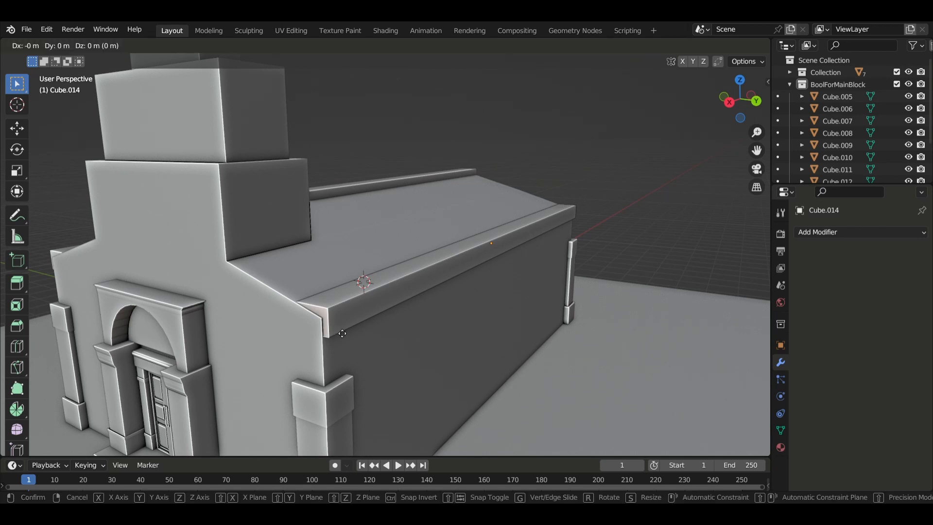
pyautogui.press('x')
pyautogui.click(413, 360)
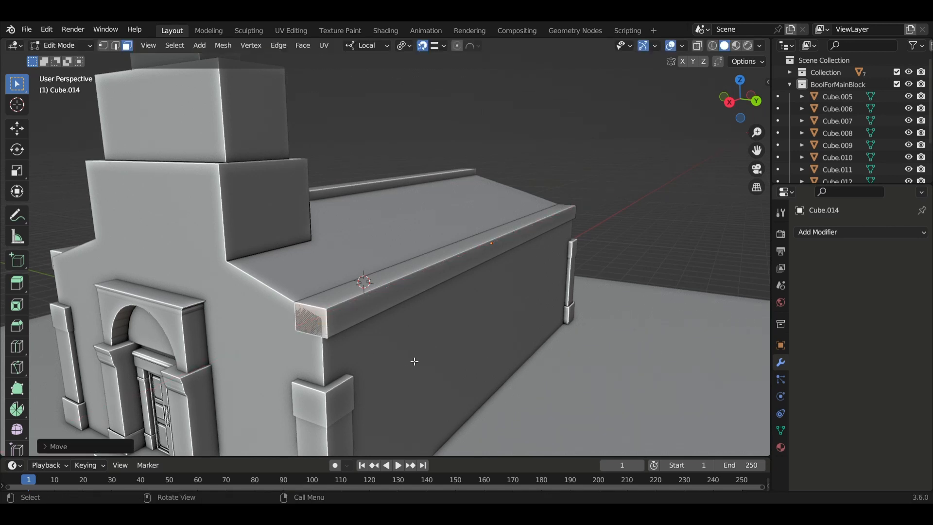
# Step: Move the original eave beam's rear end face along local X until it is flush with the church's back wall
pyautogui.moveTo(413, 360); pyautogui.dragTo(221, 344, button='middle')
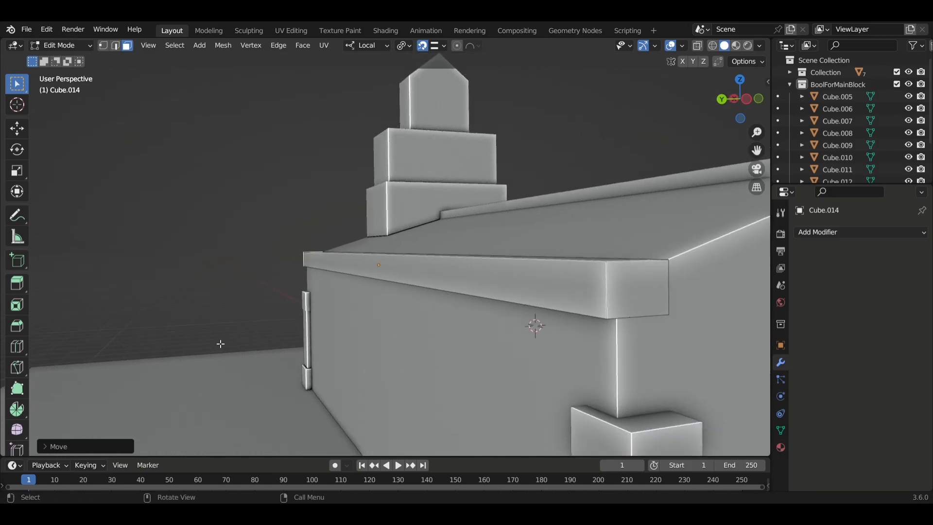
pyautogui.click(620, 292)
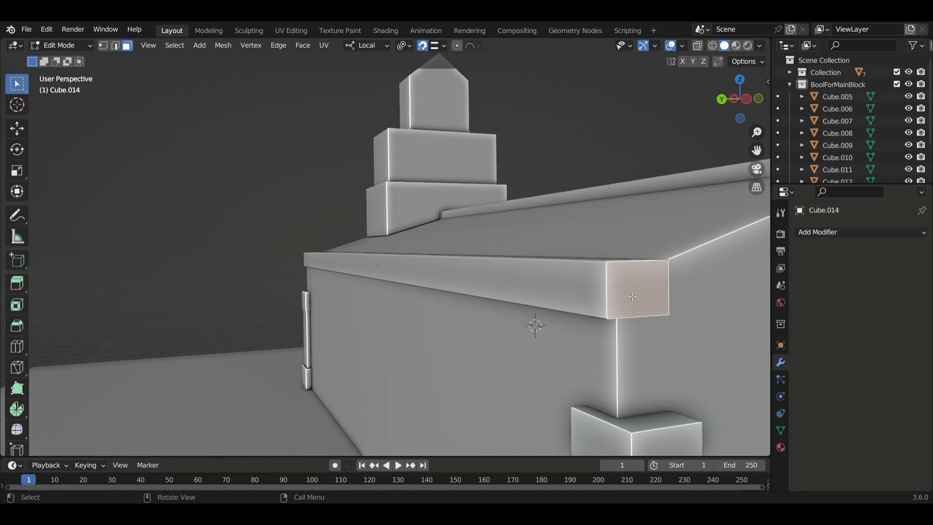
pyautogui.press('g')
pyautogui.press('x')
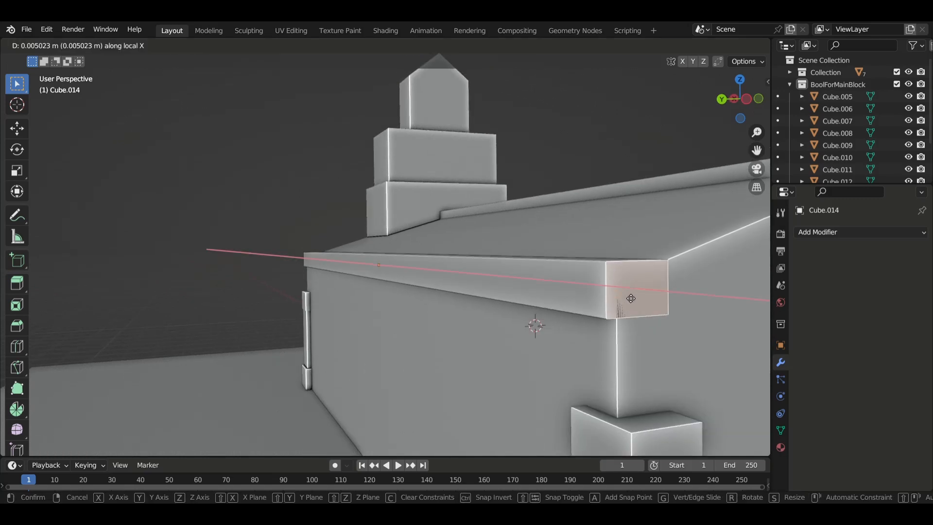
pyautogui.click(629, 298)
pyautogui.moveTo(629, 298); pyautogui.dragTo(523, 305, button='middle')
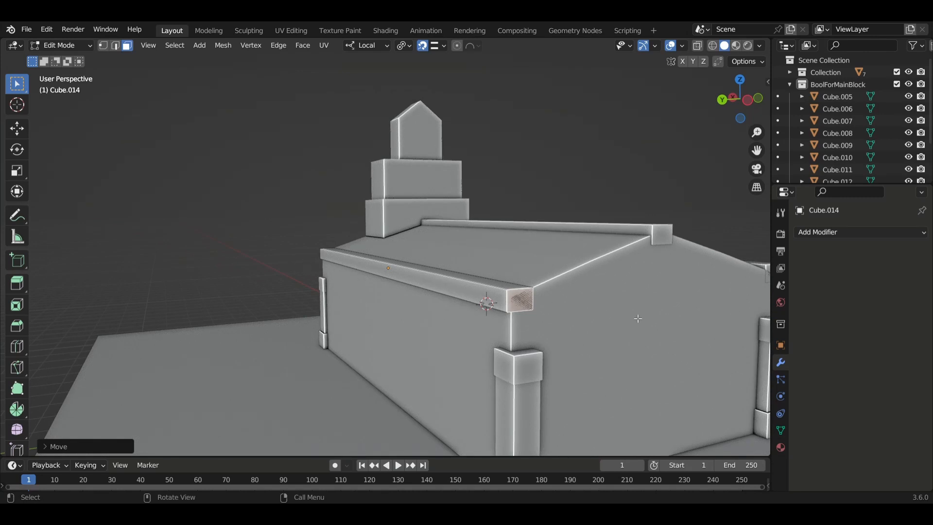
pyautogui.moveTo(638, 318); pyautogui.dragTo(573, 282, button='middle')
pyautogui.click(535, 267)
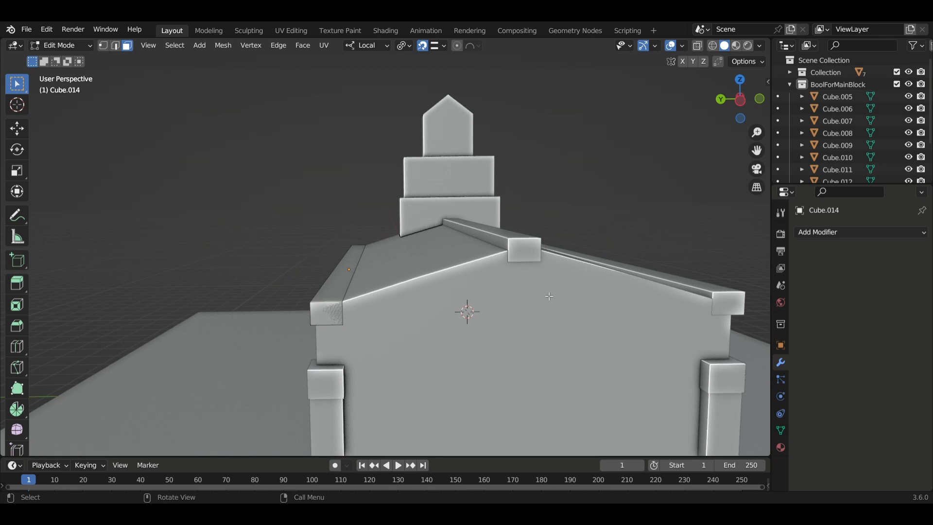
# Step: Edit the roof ridge beam, move its rear end face along local X flush with the church's back wall, and return to Object Mode
pyautogui.press('Tab')
pyautogui.click(523, 244)
pyautogui.moveTo(500, 296); pyautogui.dragTo(512, 299, button='middle')
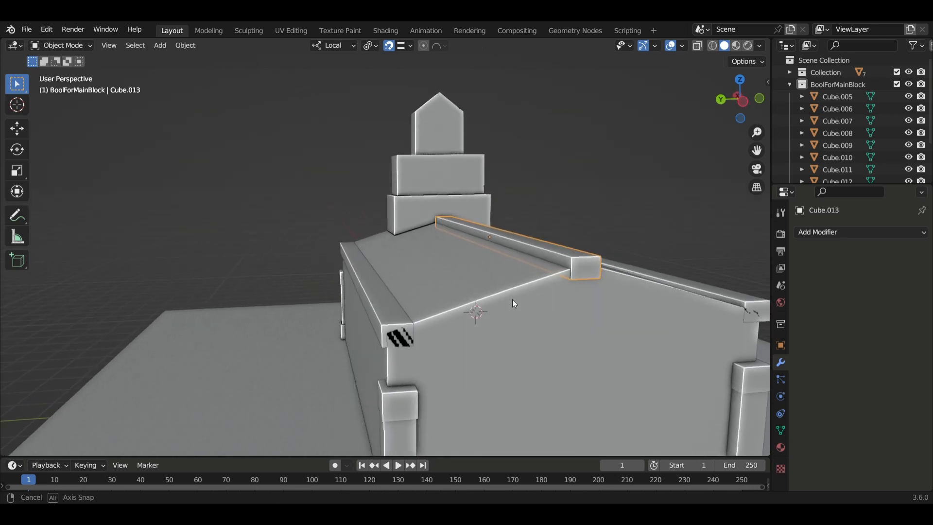
pyautogui.press('Tab')
pyautogui.click(587, 269)
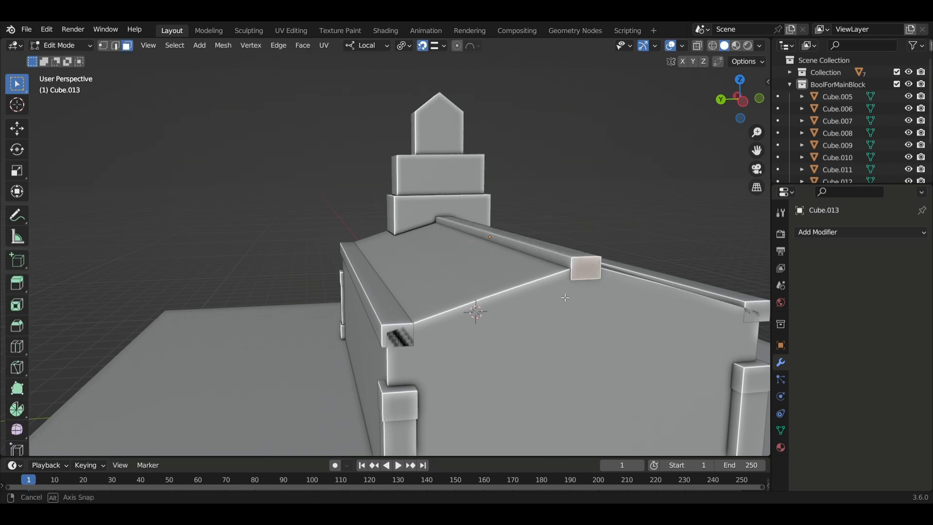
pyautogui.press('g')
pyautogui.press('x')
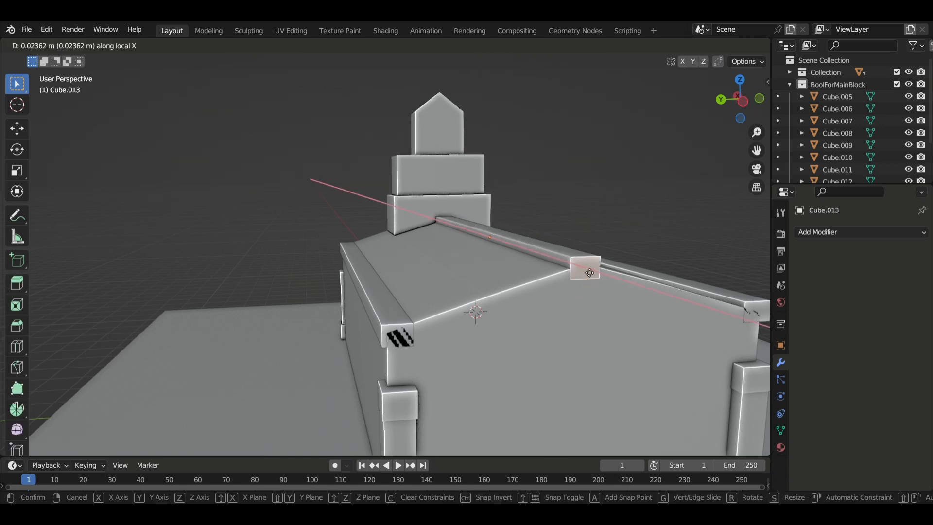
pyautogui.click(588, 298)
pyautogui.moveTo(598, 301); pyautogui.dragTo(565, 300, button='middle')
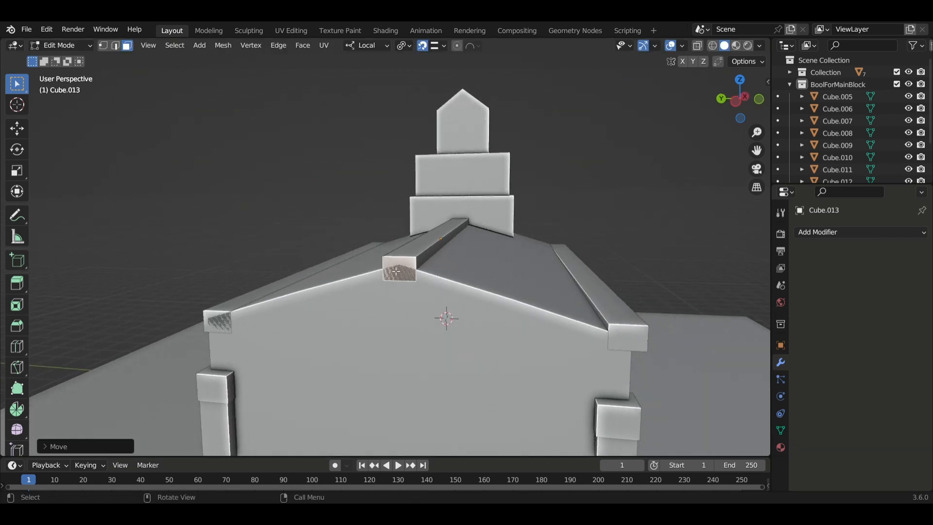
pyautogui.moveTo(396, 272); pyautogui.dragTo(613, 311, button='middle')
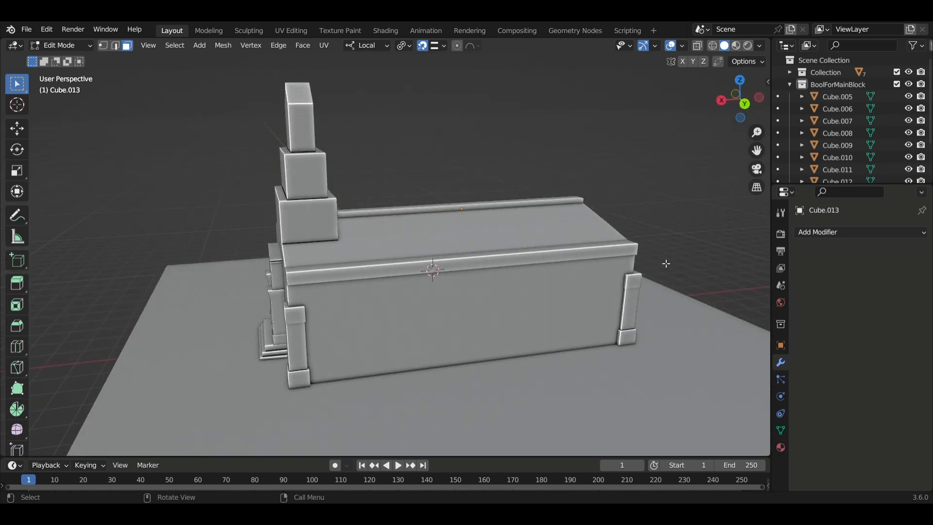
pyautogui.press('Tab')
pyautogui.moveTo(559, 267); pyautogui.dragTo(542, 229, button='middle')
pyautogui.moveTo(538, 267); pyautogui.dragTo(557, 271, button='middle')
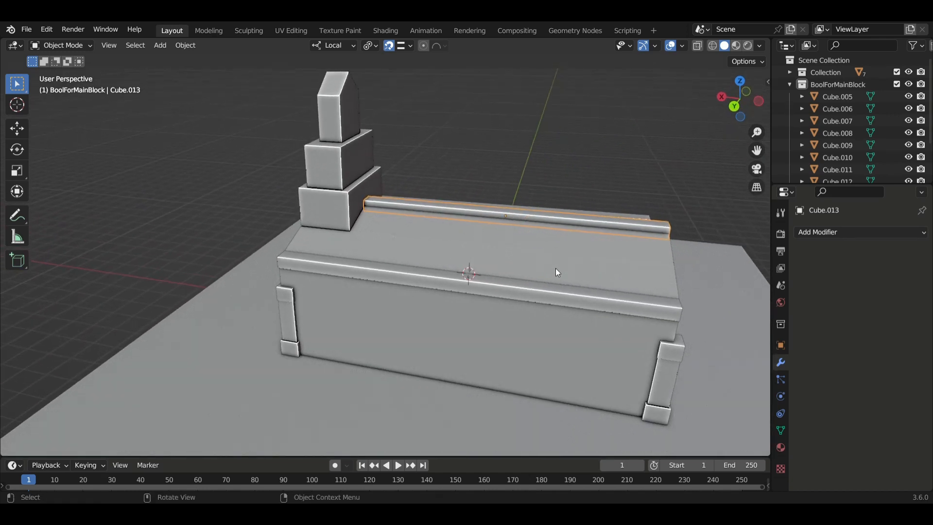
# Step: Set the ridge beam's origin to its center of mass (volume) and snap the 3D cursor to the beam
pyautogui.click(183, 45)
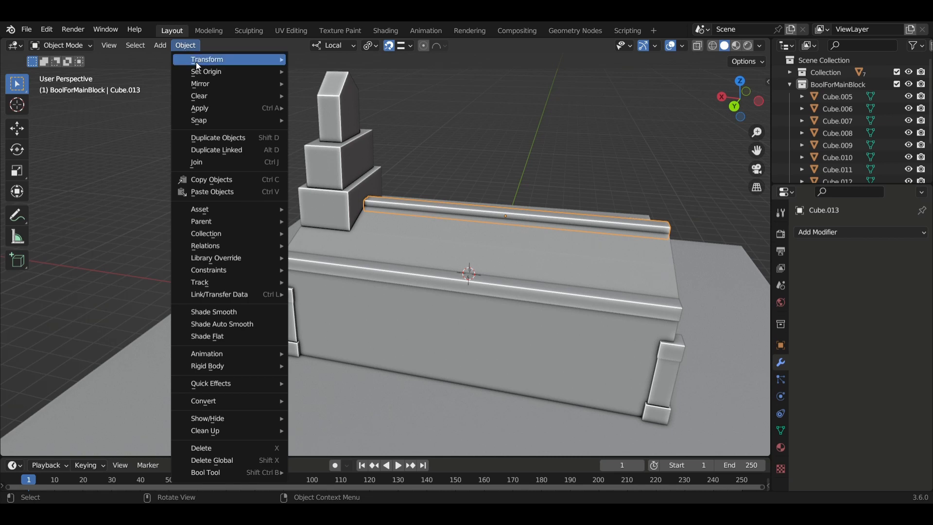
pyautogui.moveTo(201, 73)
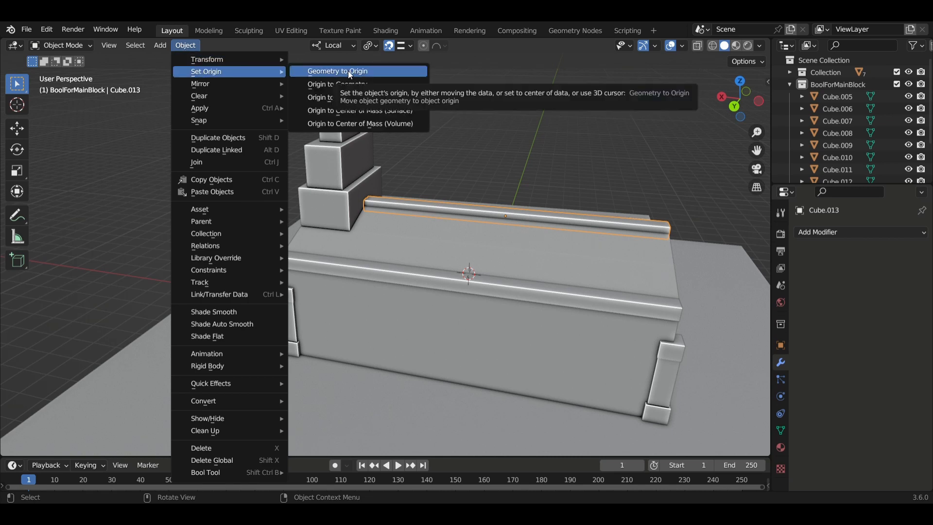
pyautogui.click(340, 124)
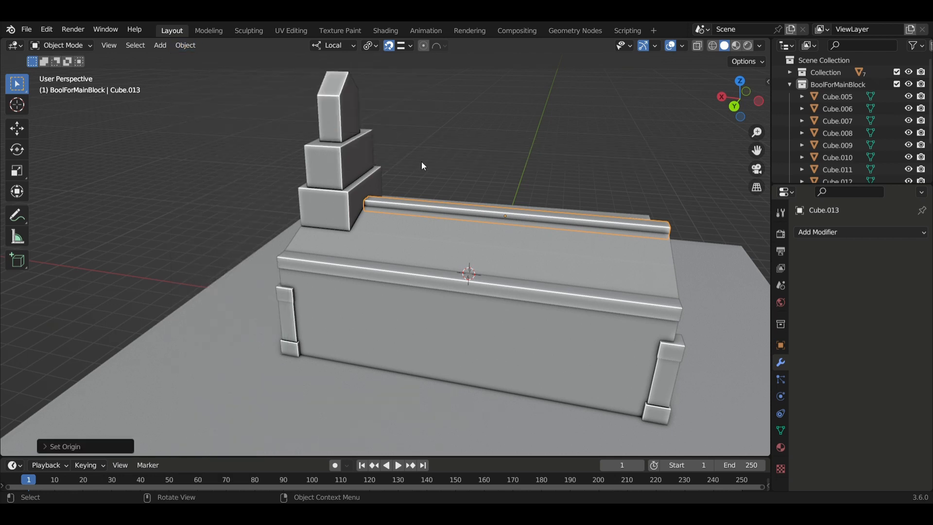
pyautogui.hotkey('shift', 's')
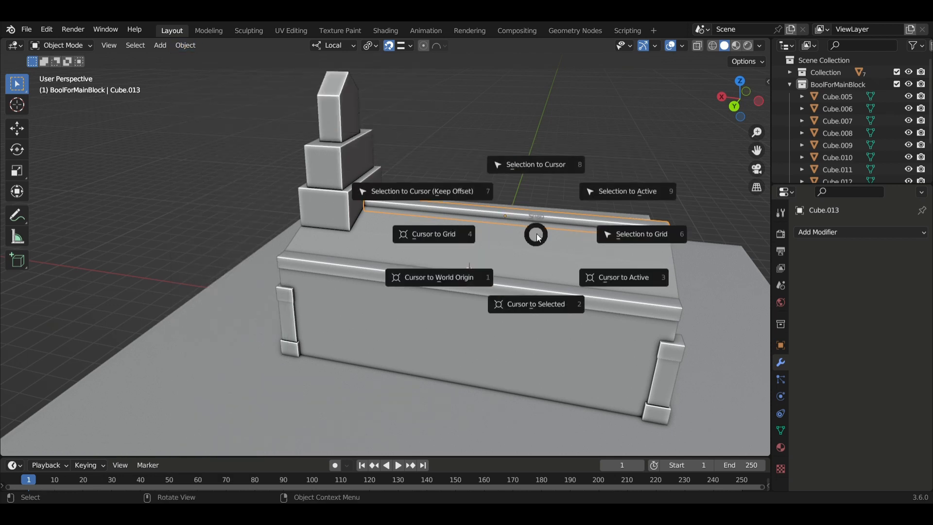
pyautogui.click(541, 307)
# Step: Add a cube at the 3D cursor and scale it down to a small block around the roof ridge beam
pyautogui.moveTo(425, 228); pyautogui.dragTo(455, 235, button='middle')
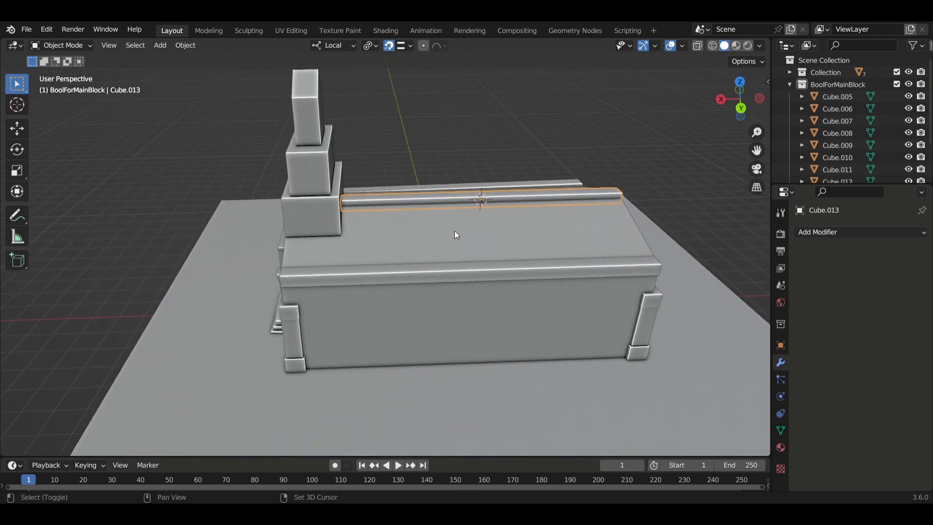
pyautogui.hotkey('shift', 'a')
pyautogui.moveTo(455, 232)
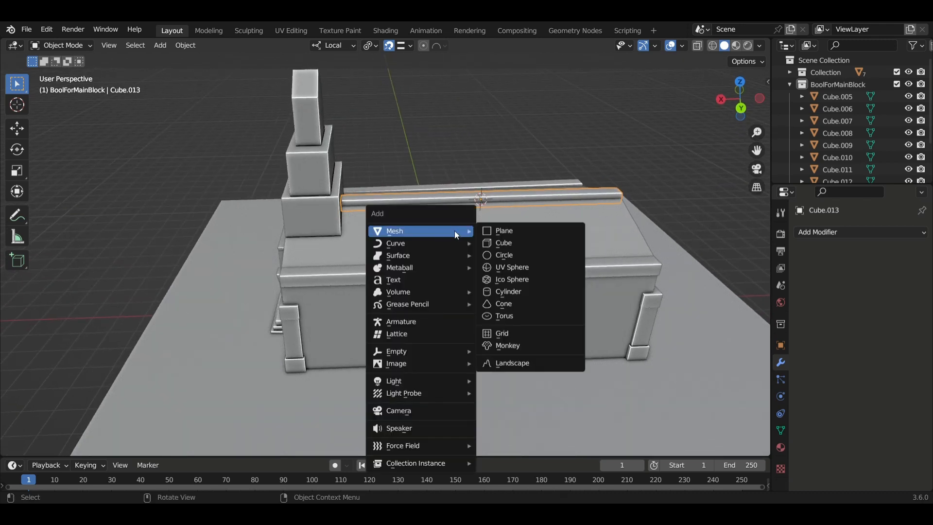
pyautogui.click(515, 242)
pyautogui.moveTo(542, 244); pyautogui.dragTo(465, 221, button='middle')
pyautogui.press('s')
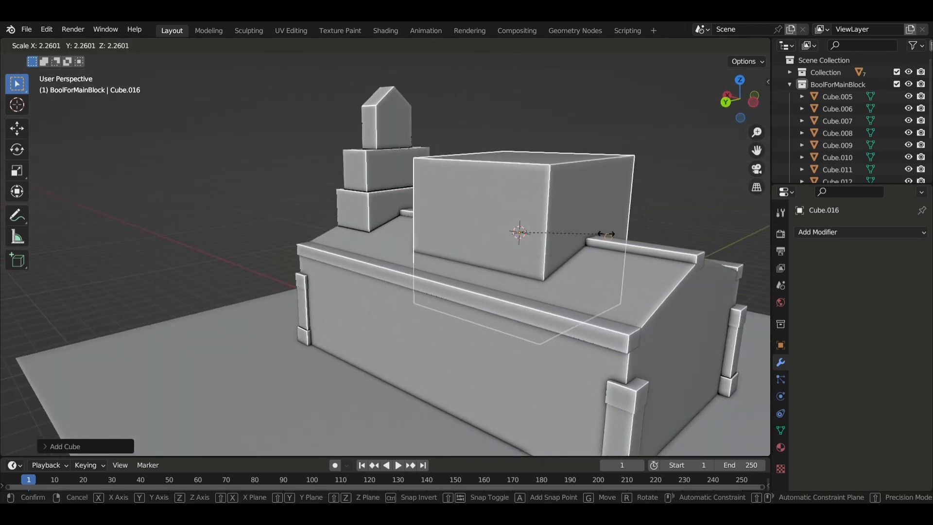
pyautogui.click(540, 233)
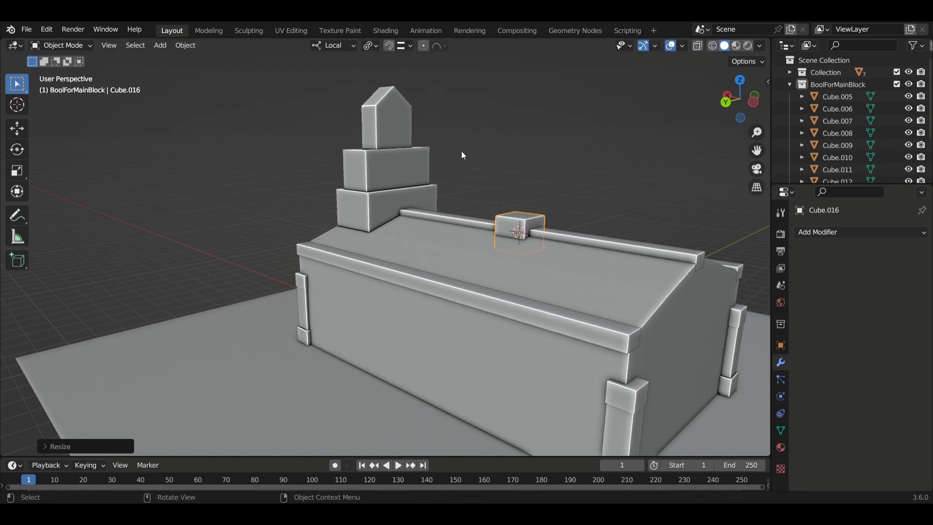
pyautogui.moveTo(496, 227); pyautogui.dragTo(486, 219, button='middle')
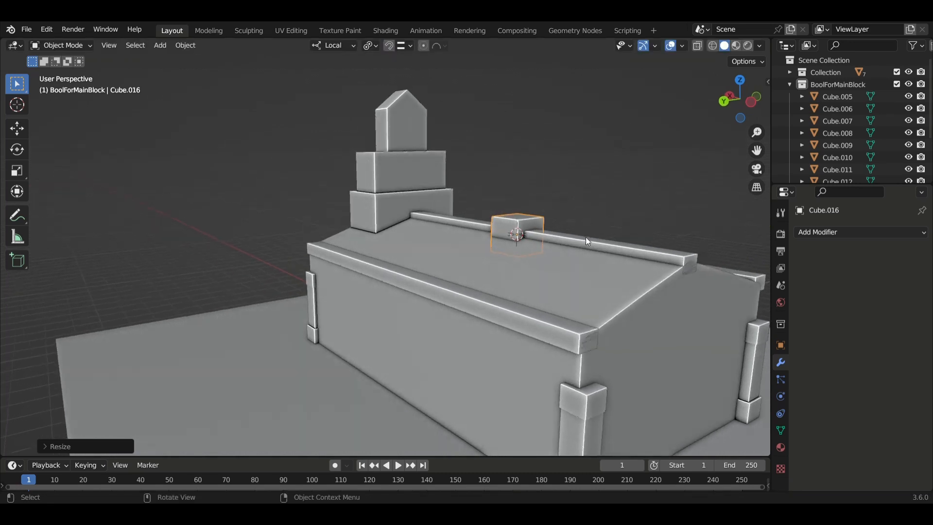
pyautogui.press('s')
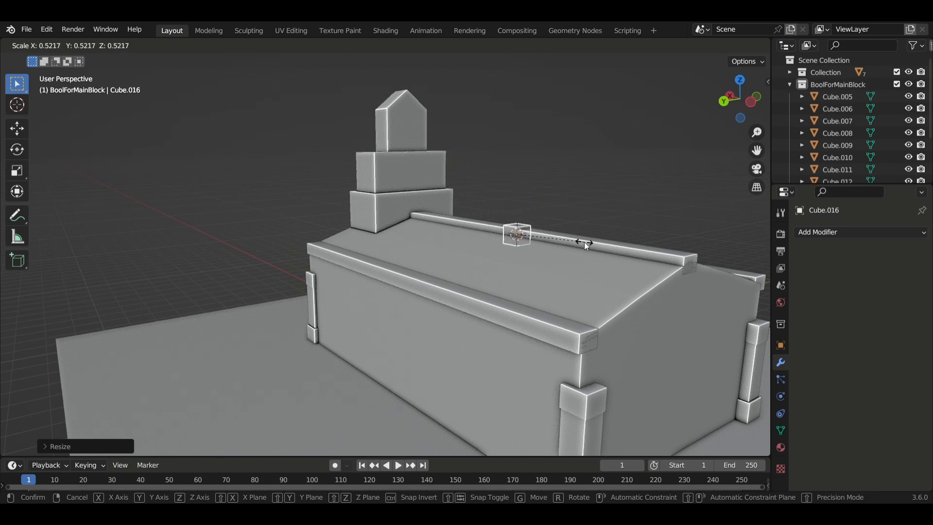
pyautogui.click(584, 243)
# Step: Raise the small cube along its local Z axis above the ridge beam and flatten it along the same axis
pyautogui.moveTo(583, 243); pyautogui.dragTo(345, 191, button='middle')
pyautogui.moveTo(442, 196); pyautogui.dragTo(434, 168, button='middle')
pyautogui.moveTo(452, 205); pyautogui.dragTo(483, 191, button='middle')
pyautogui.press('g')
pyautogui.press('z')
pyautogui.press('z')
pyautogui.click(458, 190)
pyautogui.press('s')
pyautogui.press('z')
pyautogui.press('z')
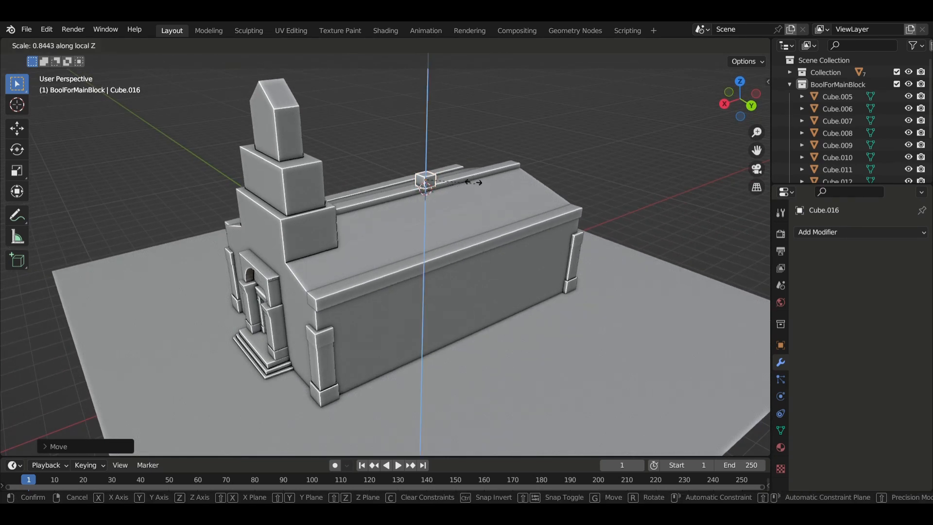
pyautogui.click(450, 174)
# Step: Enlarge the flat block in its local XY plane, keeping its thickness, and lengthen it slightly along local Y
pyautogui.moveTo(450, 174); pyautogui.dragTo(414, 205, button='middle')
pyautogui.press('s')
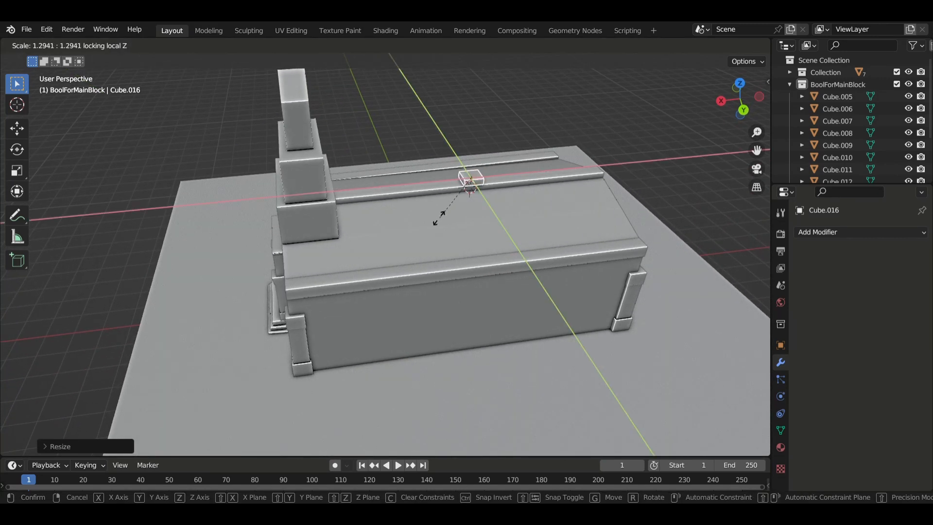
pyautogui.click(460, 225)
pyautogui.moveTo(459, 224); pyautogui.dragTo(441, 255, button='middle')
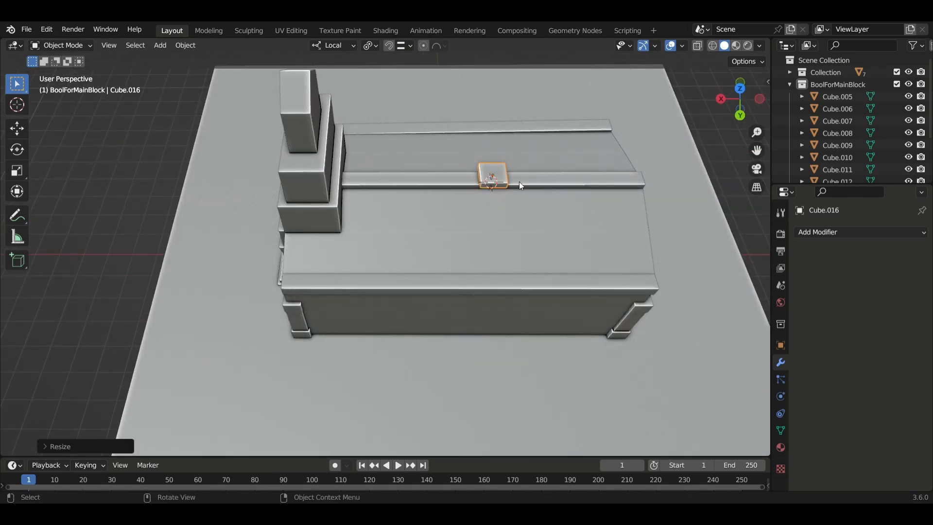
pyautogui.press('s')
pyautogui.press('y')
pyautogui.press('y')
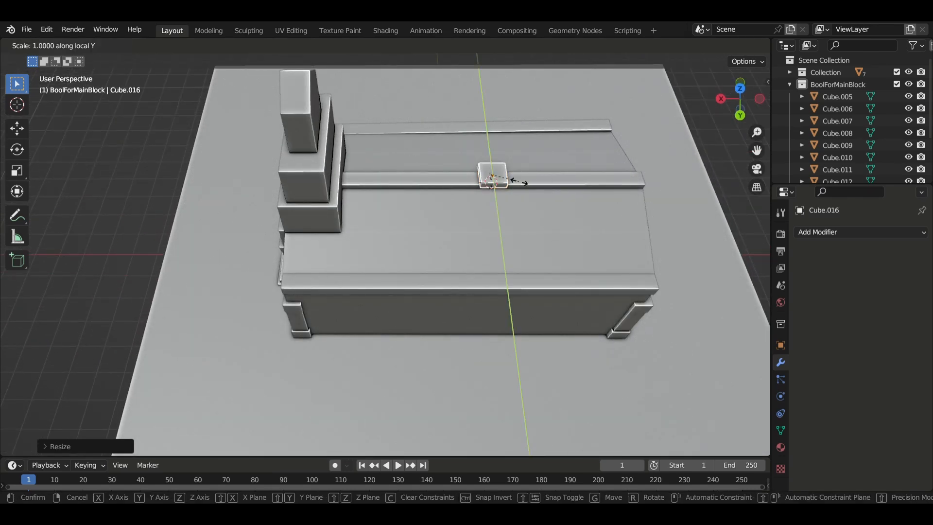
pyautogui.click(535, 200)
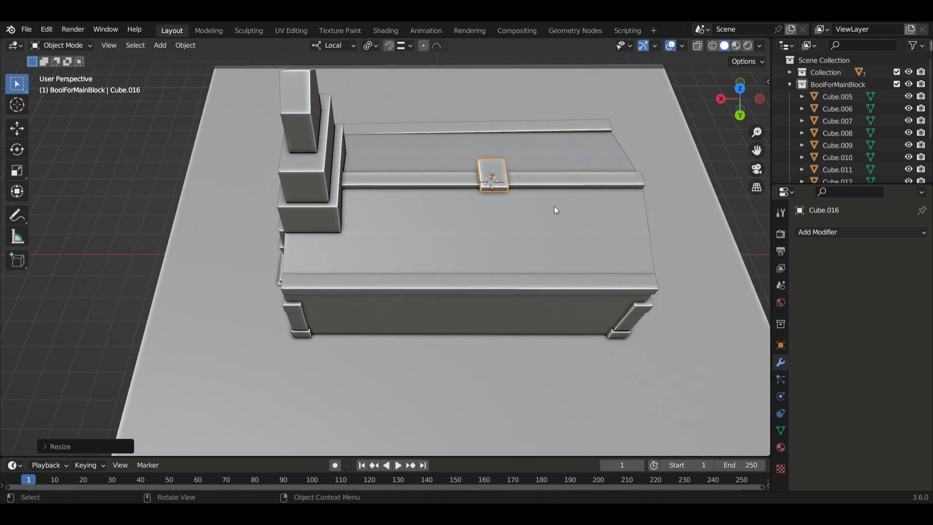
# Step: Move the flat block along its local Y axis off the ridge beam and over the adjacent roof slope
pyautogui.moveTo(557, 208); pyautogui.dragTo(386, 174, button='middle')
pyautogui.press('g')
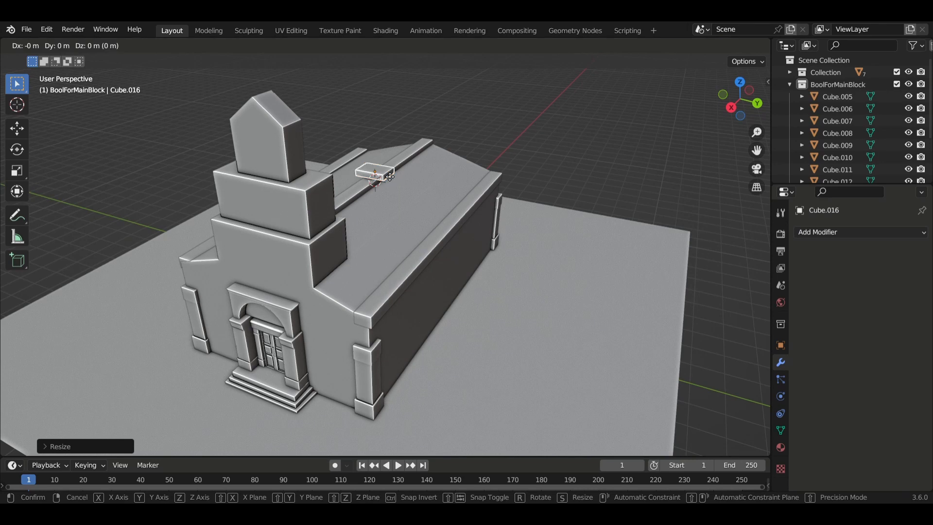
pyautogui.press('y')
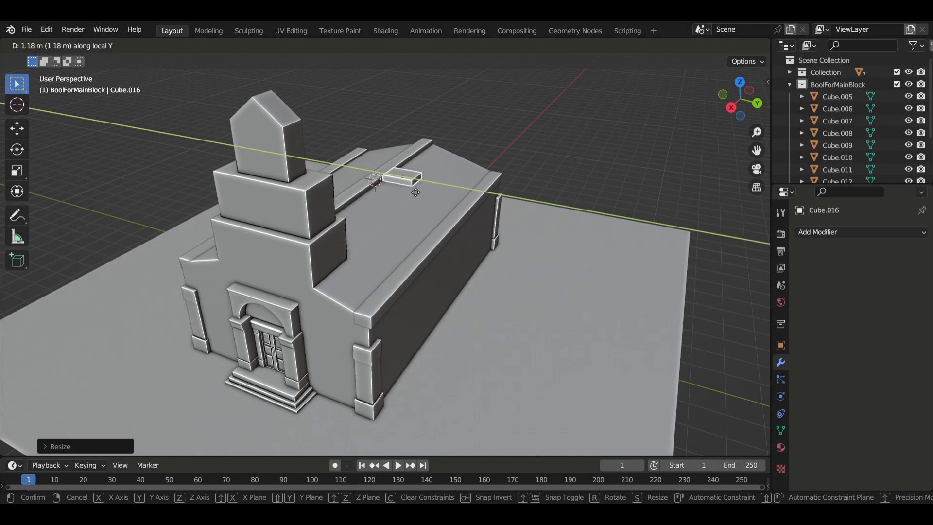
pyautogui.click(407, 201)
pyautogui.moveTo(407, 200); pyautogui.dragTo(485, 255, button='middle')
pyautogui.press('g')
pyautogui.press('y')
pyautogui.click(473, 266)
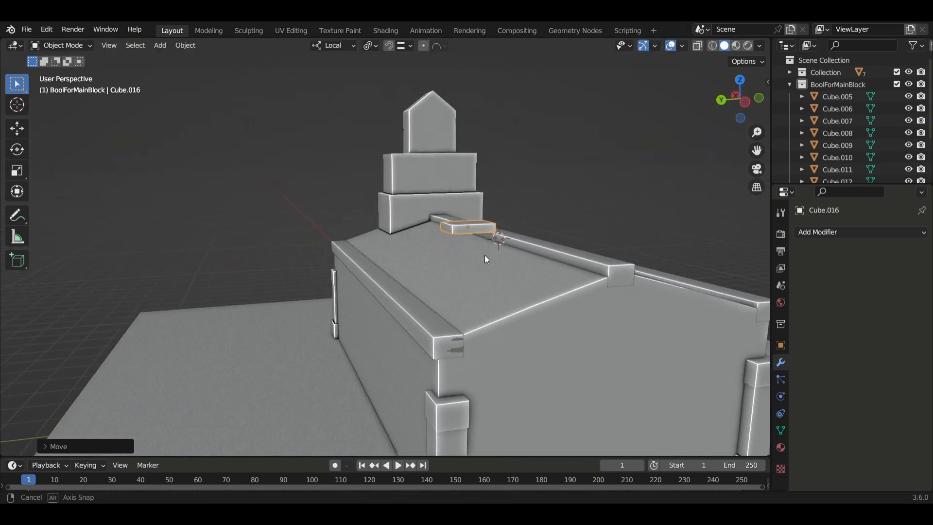
# Step: Lower the flat block toward the roof slope and shift it along local Y until it meets the ridge beam
pyautogui.press('g')
pyautogui.press('z')
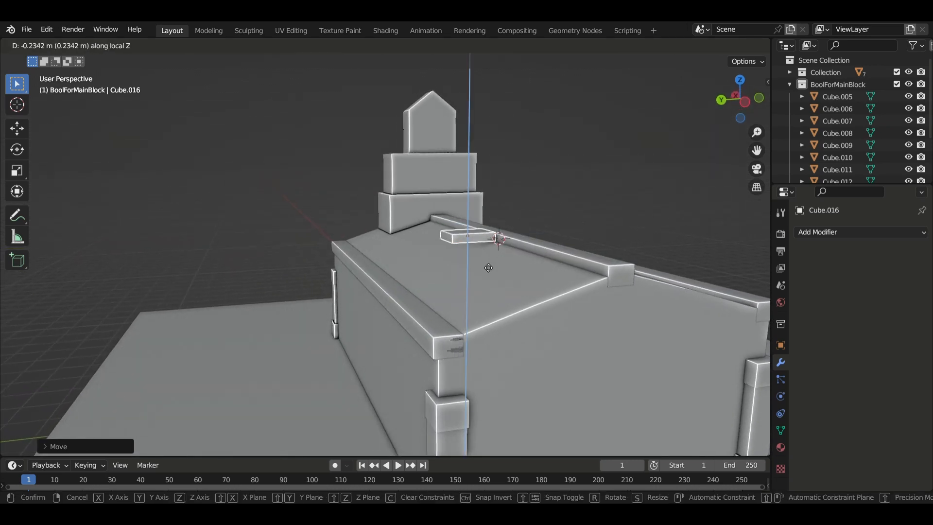
pyautogui.click(484, 263)
pyautogui.moveTo(484, 264); pyautogui.dragTo(454, 267, button='middle')
pyautogui.scroll(3, 451, 232)
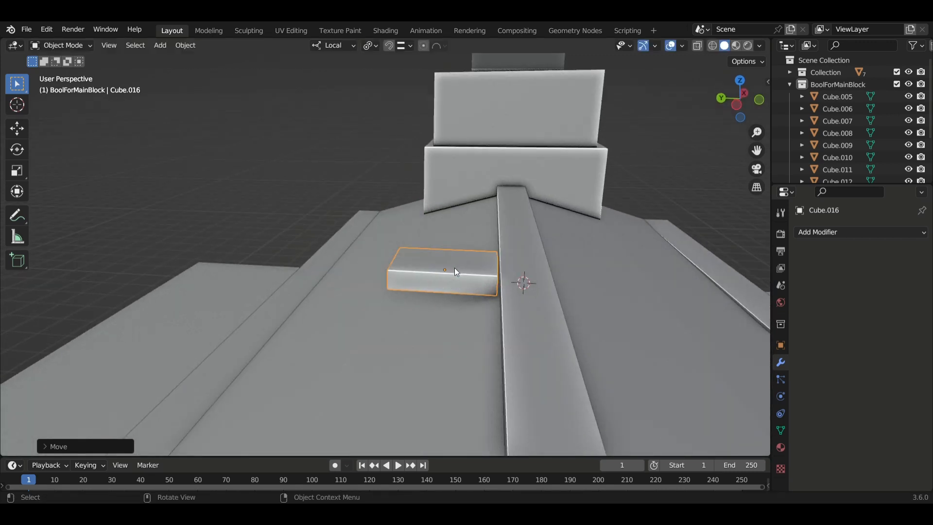
pyautogui.press('g')
pyautogui.press('y')
pyautogui.press('y')
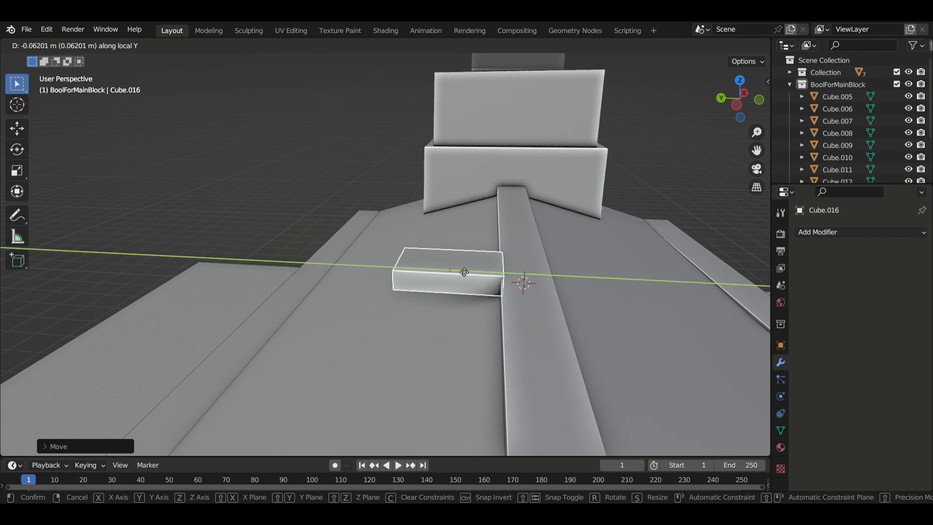
pyautogui.click(497, 281)
# Step: Slide the flat block along its local X axis to the end of the roof beside the tower base
pyautogui.moveTo(497, 281); pyautogui.dragTo(690, 285, button='middle')
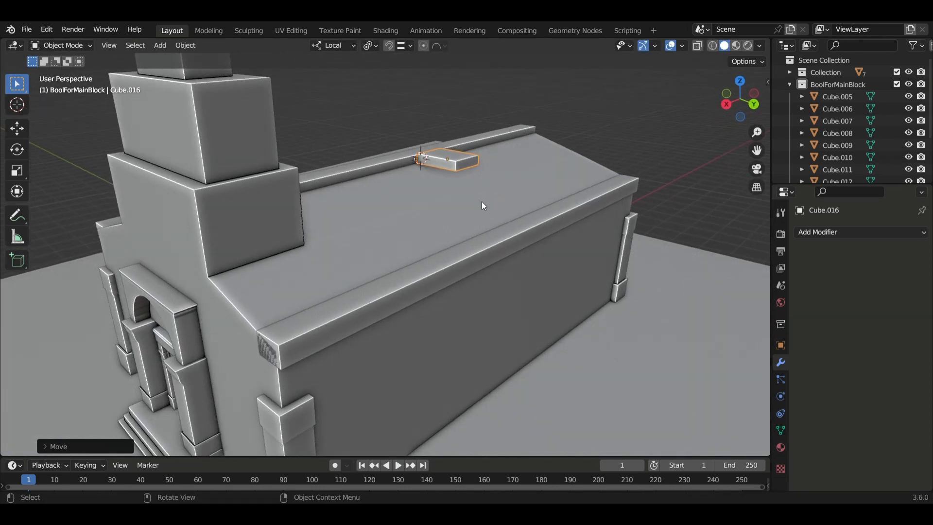
pyautogui.press('g')
pyautogui.press('x')
pyautogui.press('x')
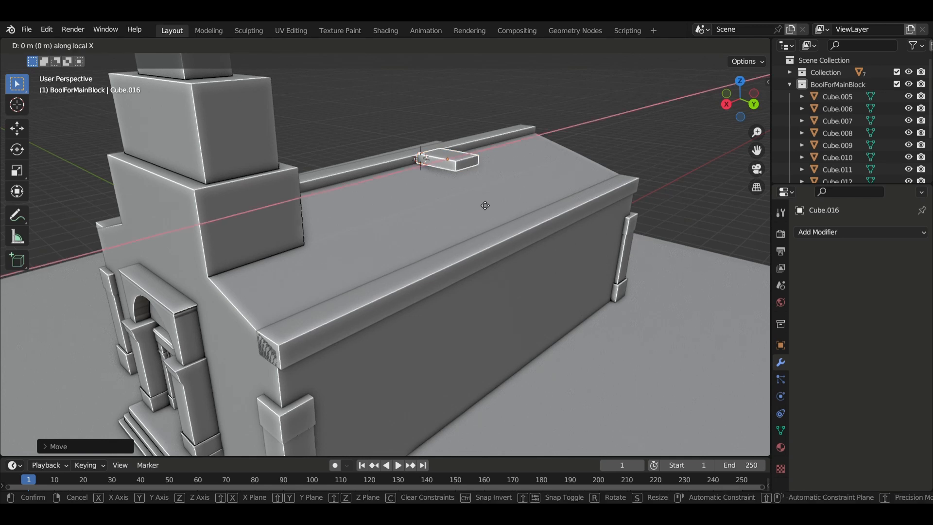
pyautogui.moveTo(362, 240); pyautogui.dragTo(287, 253, button='middle')
pyautogui.press('g')
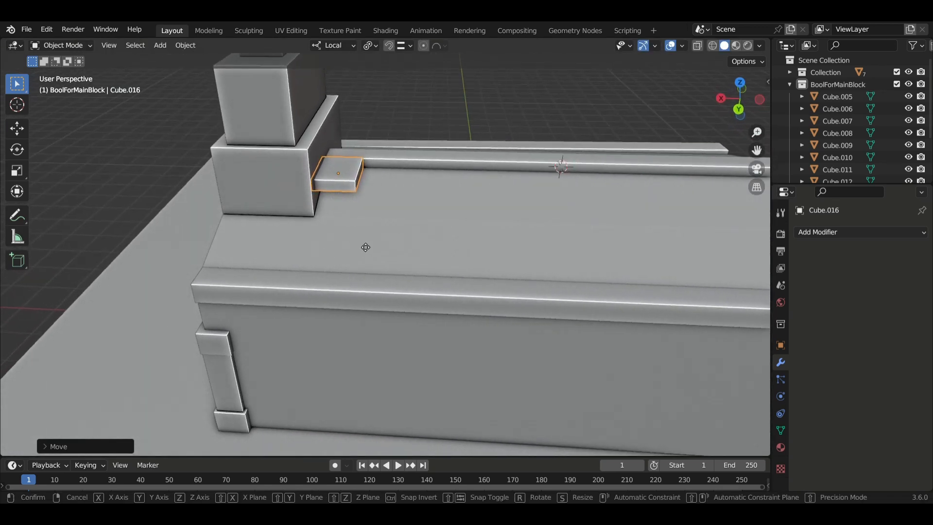
pyautogui.press('x')
pyautogui.click(369, 248)
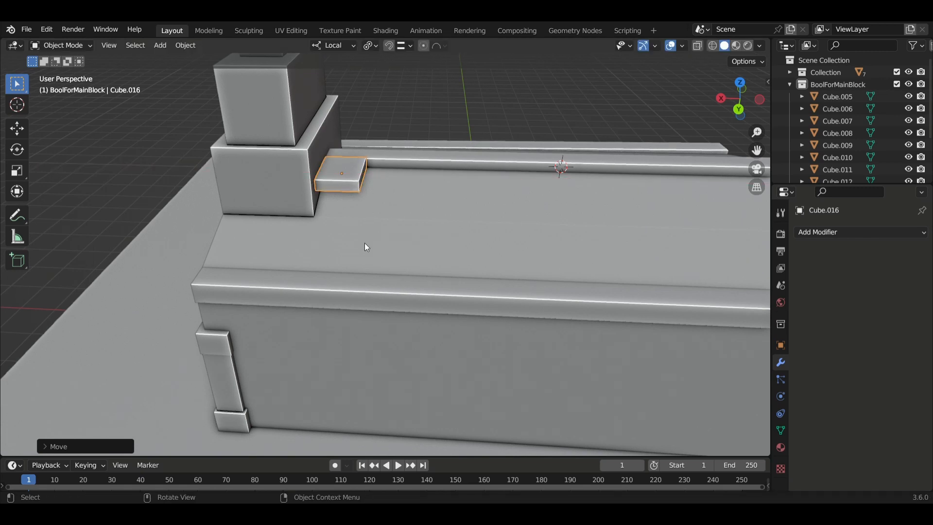
# Step: Rotate the flat block about -16° around its local X axis to match the roof slope
pyautogui.moveTo(365, 240); pyautogui.dragTo(230, 197, button='middle')
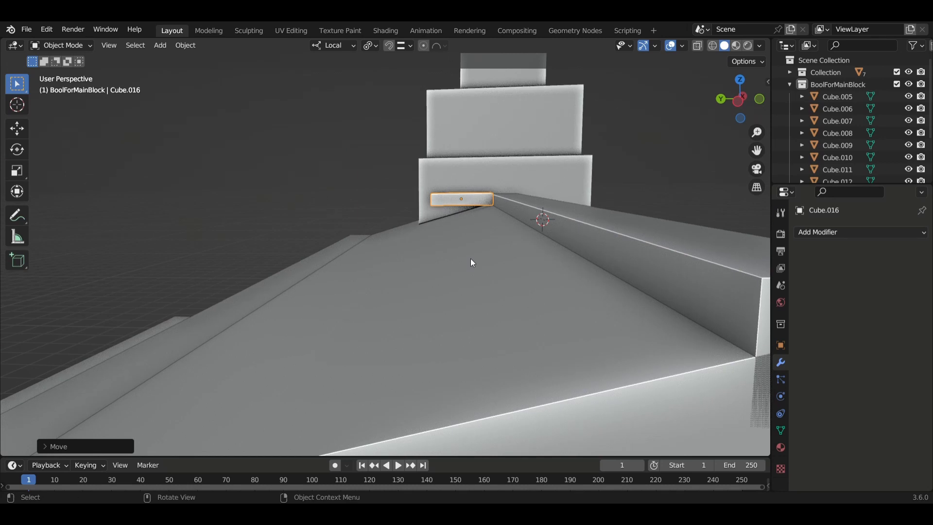
pyautogui.press('r')
pyautogui.press('x')
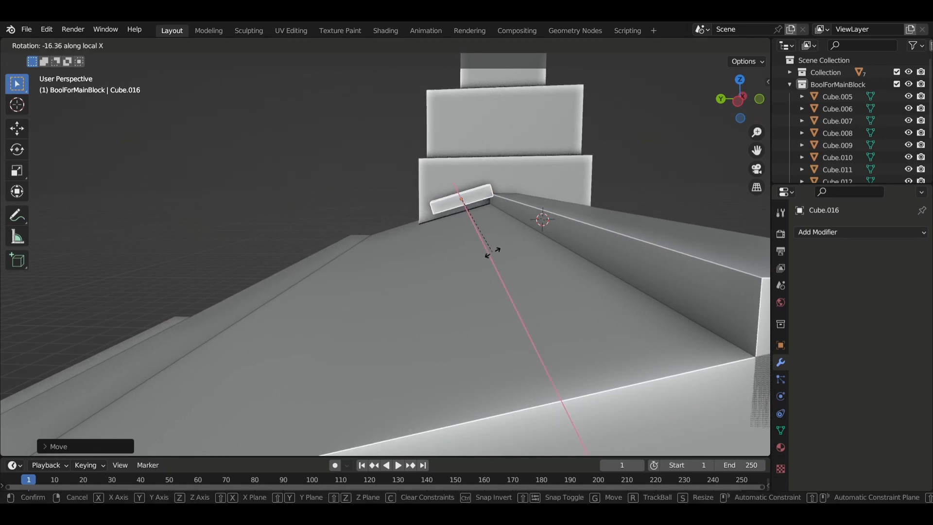
pyautogui.click(492, 251)
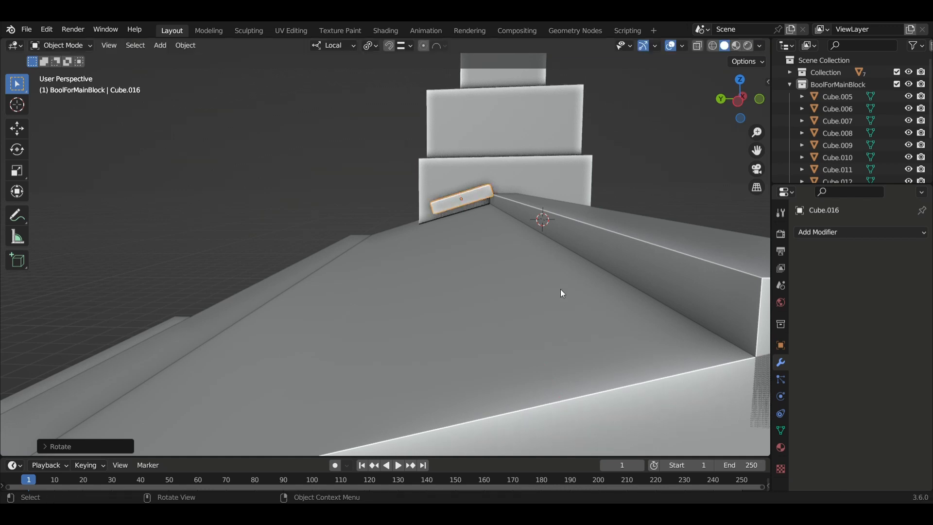
# Step: Lower the tilted block along its local Z axis onto the roof surface next to the tower
pyautogui.press('g')
pyautogui.press('z')
pyautogui.press('z')
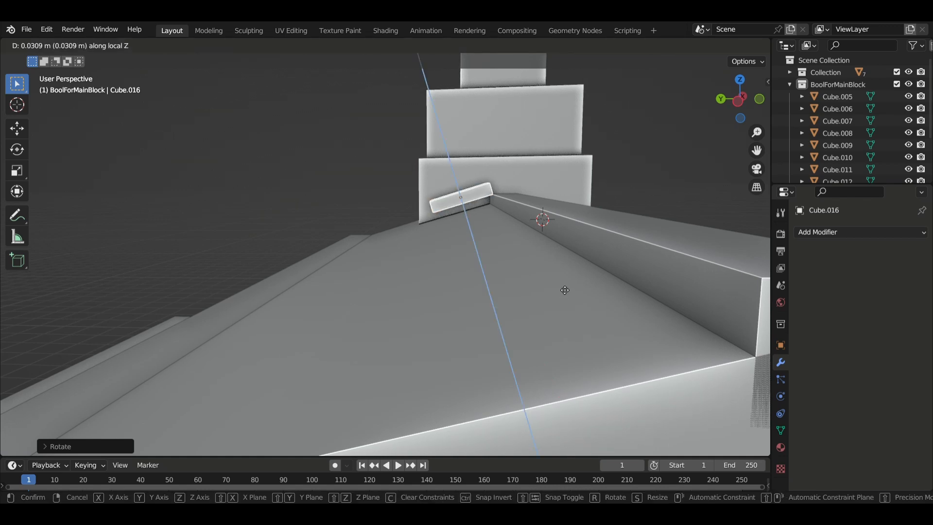
pyautogui.click(569, 297)
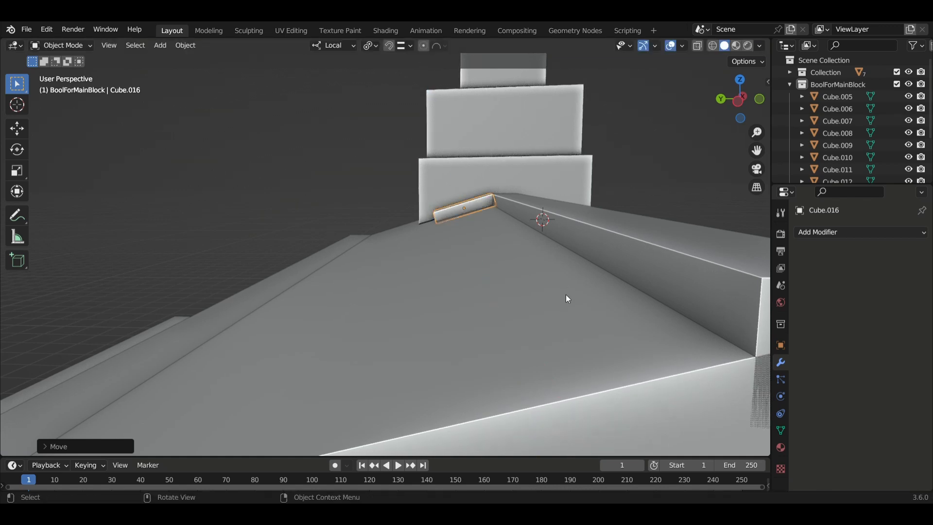
pyautogui.moveTo(566, 294); pyautogui.dragTo(381, 216, button='middle')
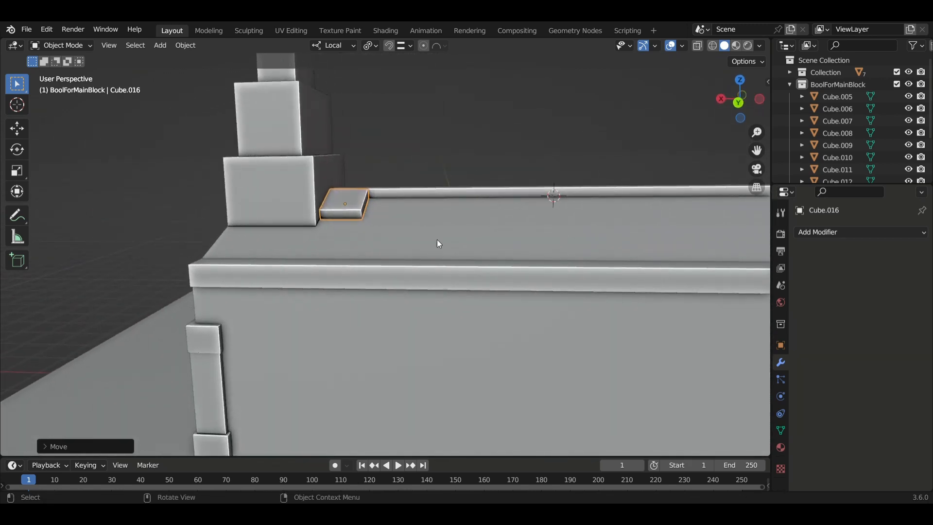
pyautogui.moveTo(439, 244); pyautogui.dragTo(458, 270, button='middle')
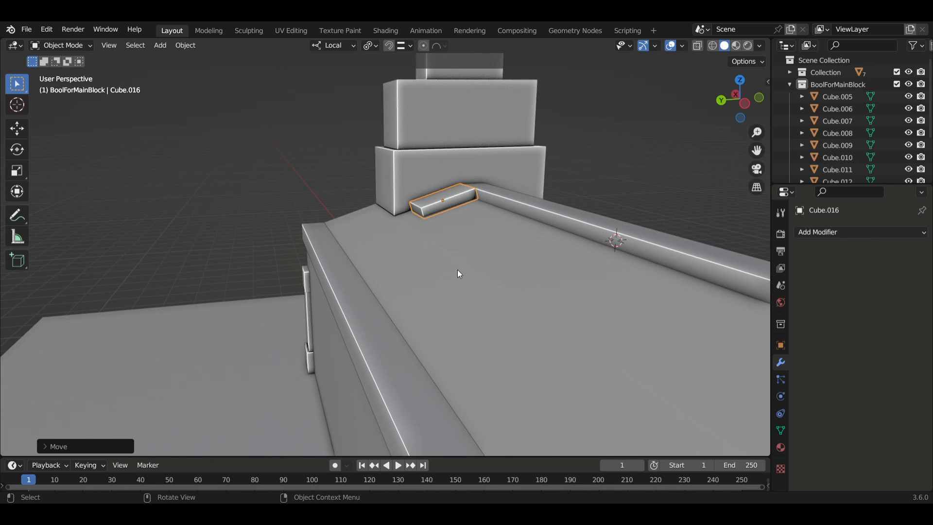
# Step: Raise the tilted block about 0.037 m along its local Z axis
pyautogui.press('z')
pyautogui.press('Escape')
pyautogui.press('g')
pyautogui.press('z')
pyautogui.press('z')
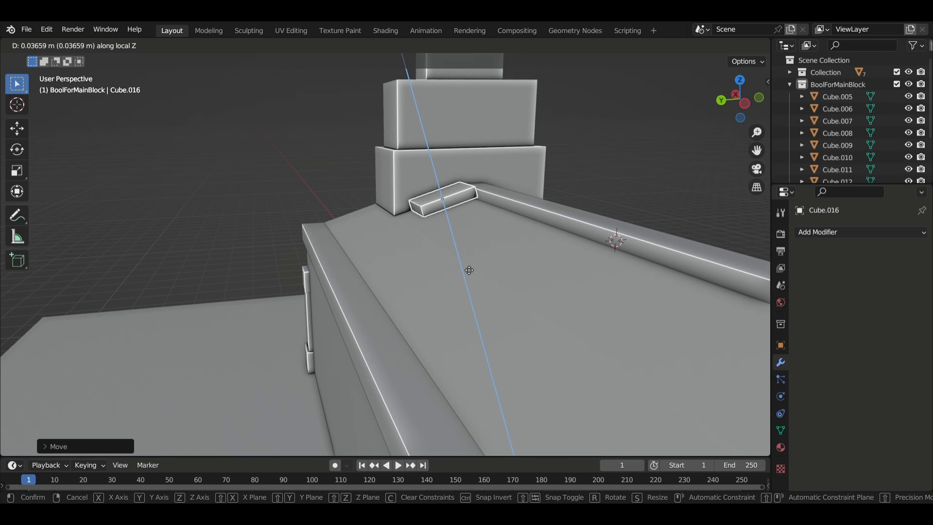
pyautogui.click(469, 271)
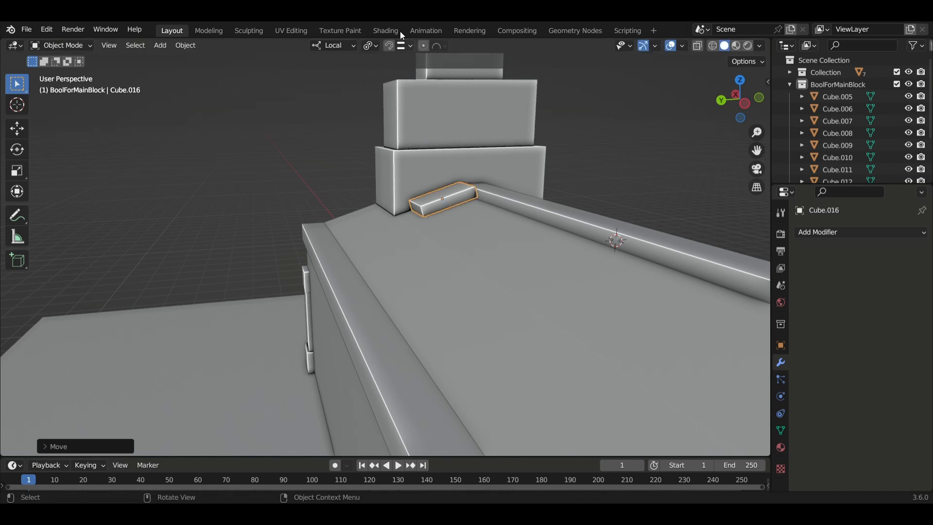
# Step: Set the transform orientation to Global and try moving the tilted block along the global Z axis
pyautogui.click(353, 47)
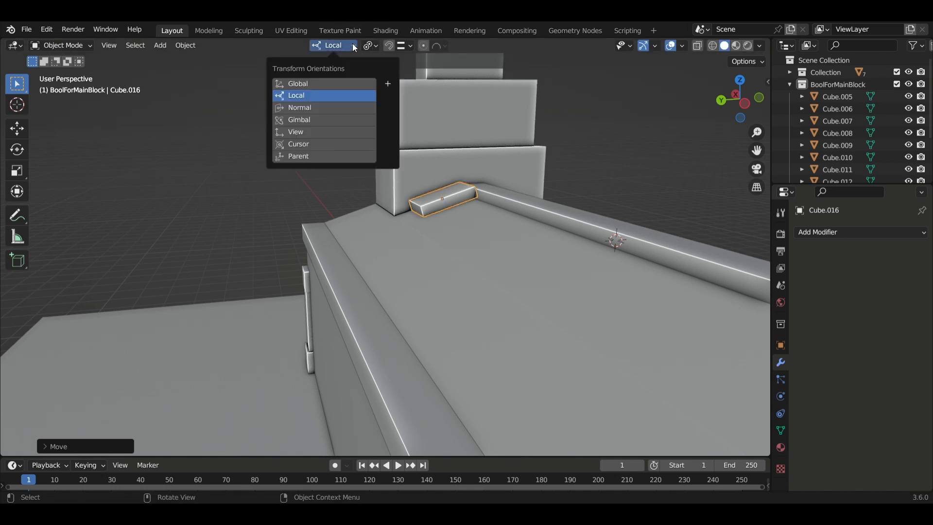
pyautogui.click(328, 84)
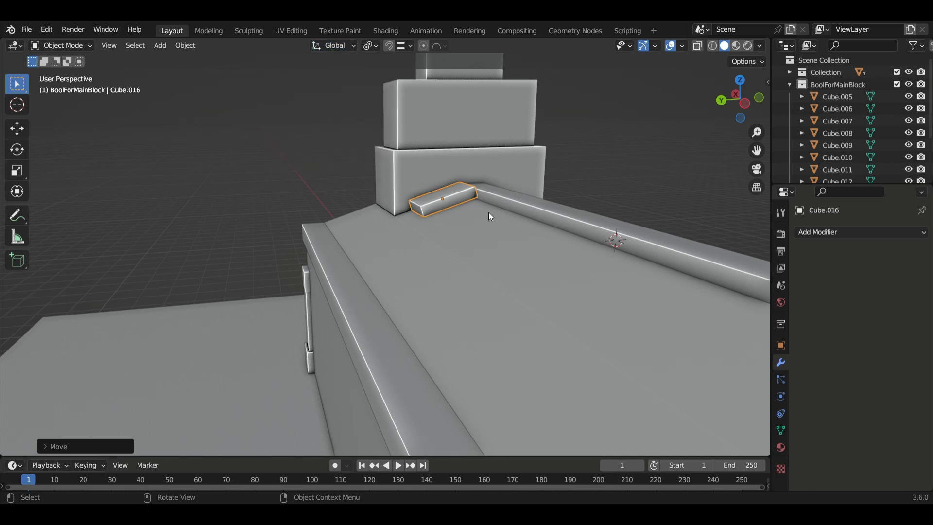
pyautogui.press('g')
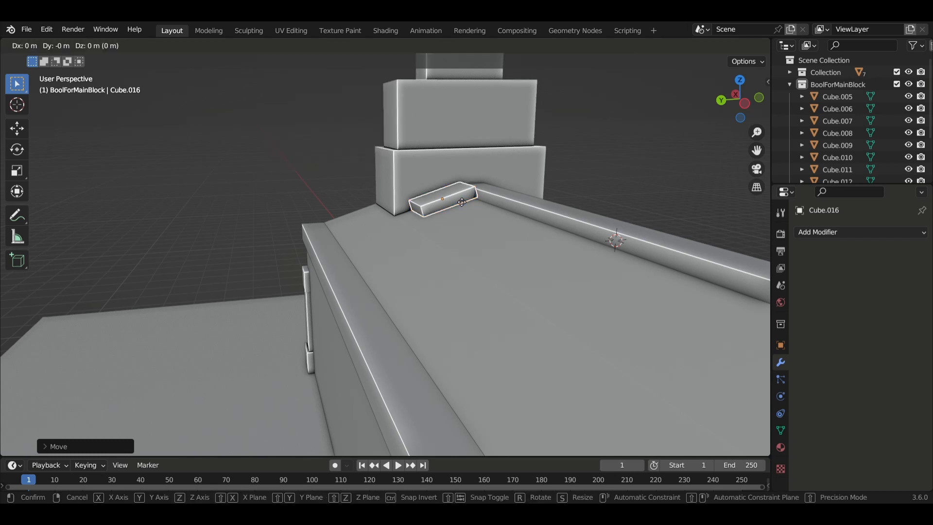
pyautogui.press('z')
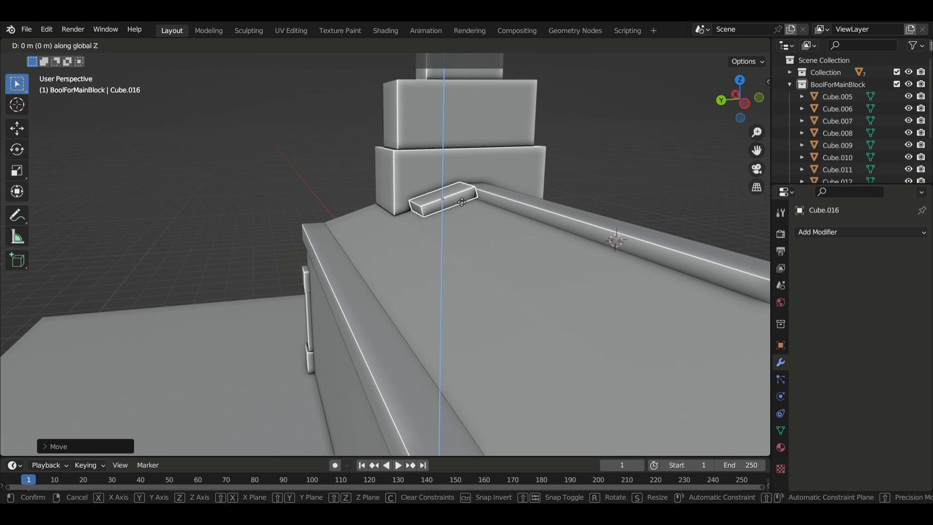
pyautogui.click(462, 202)
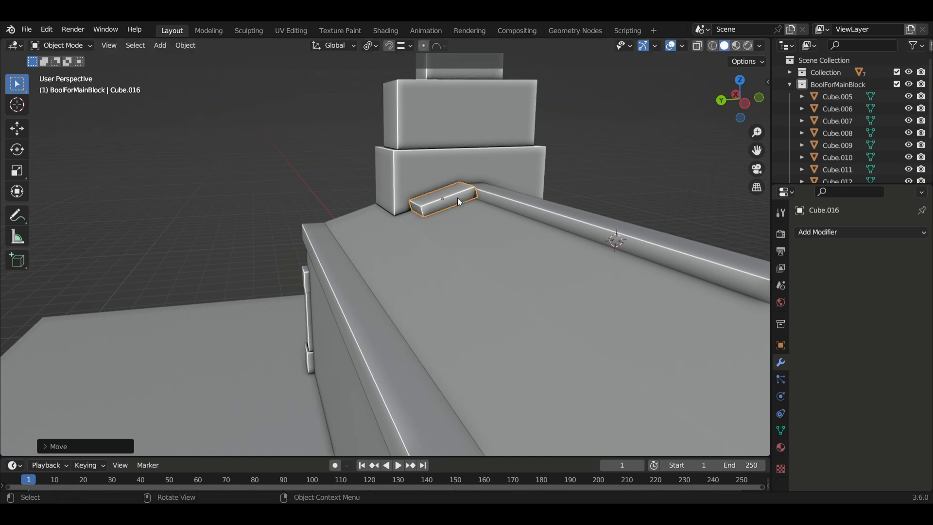
# Step: Switch the transform orientation to Local and try moving the tilted block along its local Z axis
pyautogui.click(351, 47)
pyautogui.click(315, 97)
pyautogui.press('g')
pyautogui.press('z')
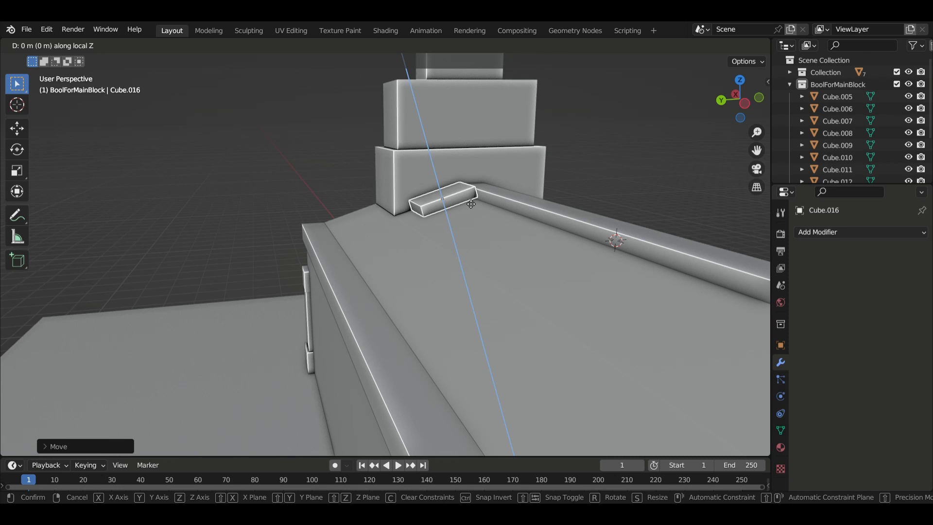
pyautogui.rightClick(471, 204)
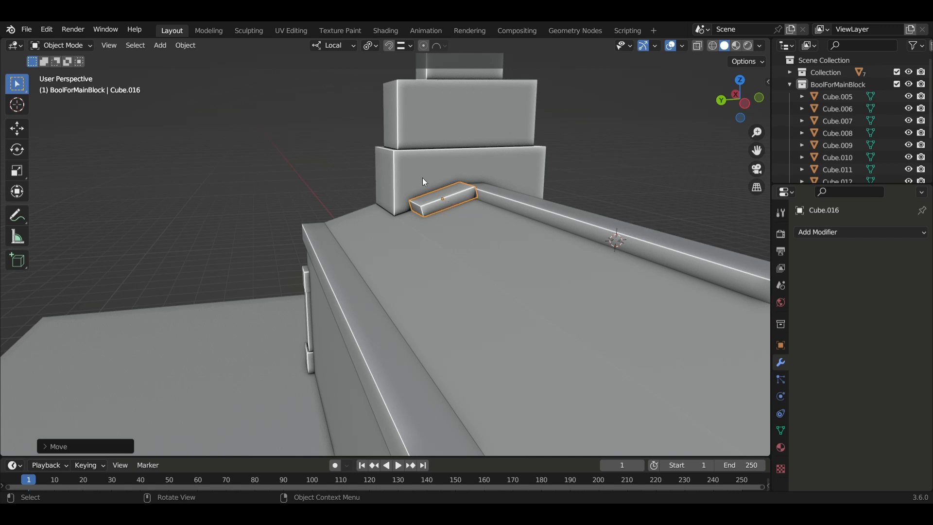
# Step: Keep the tilted block beside the tower selected and set the transform orientation to Global
pyautogui.click(331, 44)
pyautogui.click(284, 201)
pyautogui.moveTo(284, 201); pyautogui.dragTo(367, 198, button='middle')
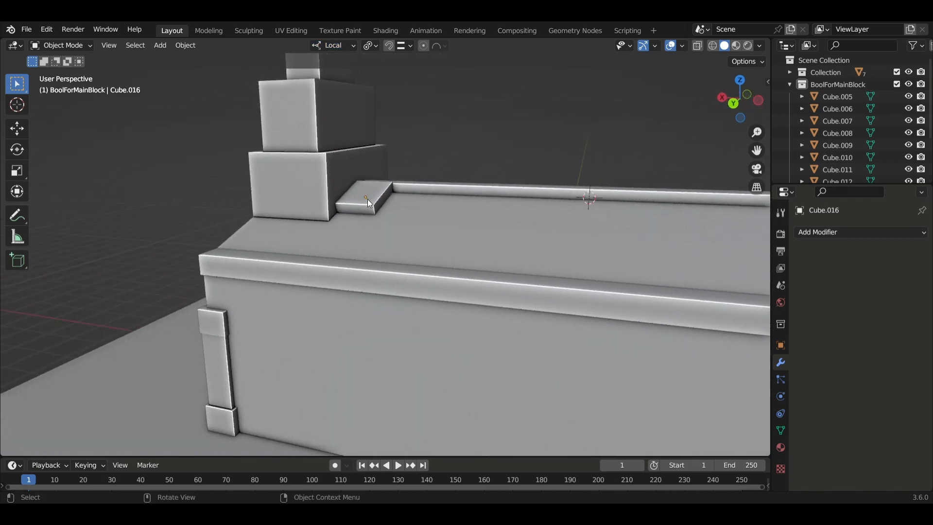
pyautogui.click(367, 199)
pyautogui.moveTo(390, 233); pyautogui.dragTo(381, 241, button='middle')
pyautogui.click(349, 47)
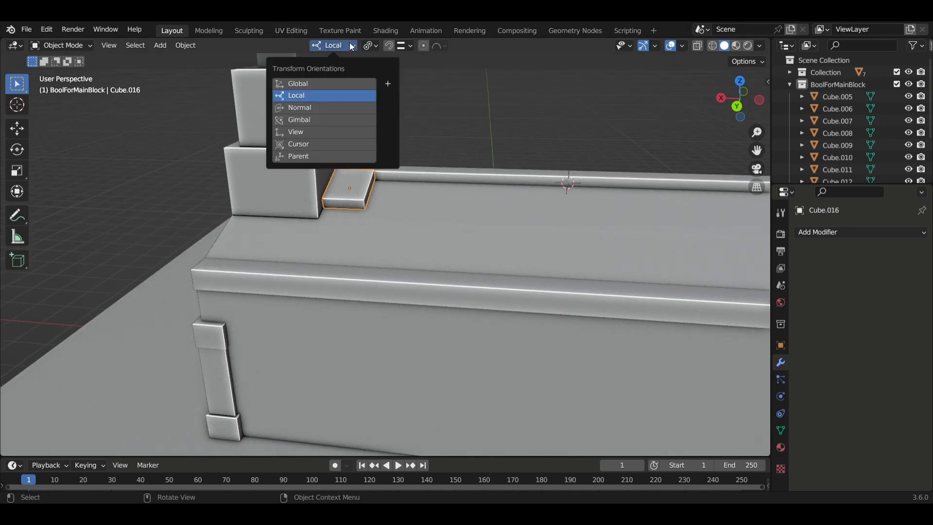
pyautogui.click(314, 83)
# Step: Try moving the tilted block along global Z and its local Z axis under the Global orientation
pyautogui.moveTo(421, 182); pyautogui.dragTo(343, 177, button='middle')
pyautogui.moveTo(466, 214); pyautogui.dragTo(445, 200, button='middle')
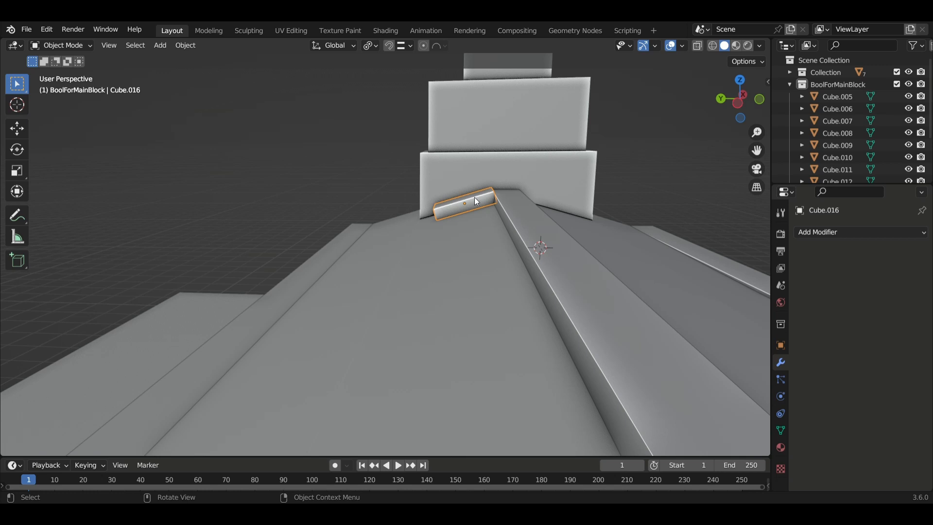
pyautogui.press('g')
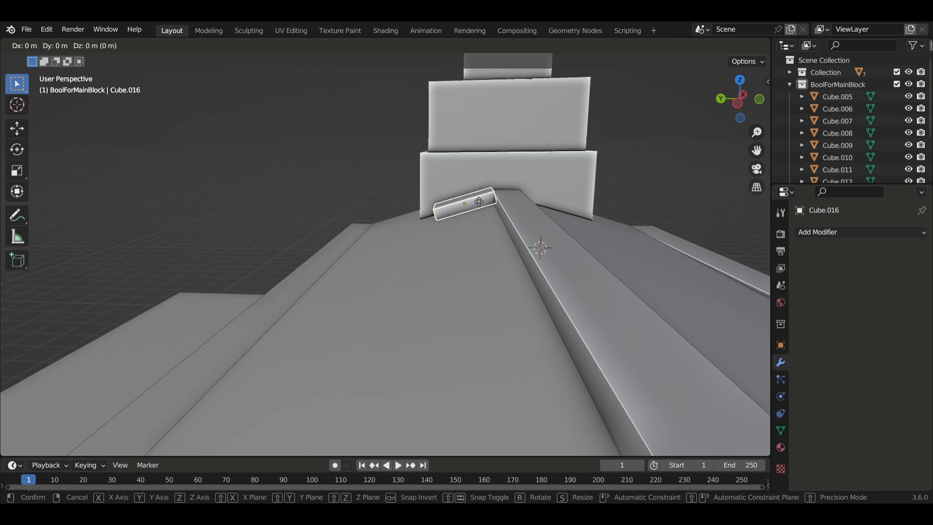
pyautogui.press('z')
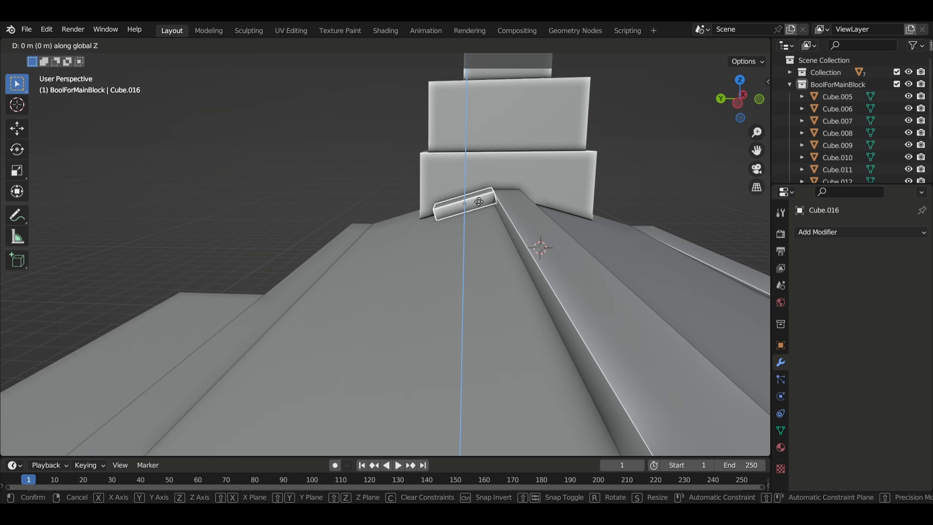
pyautogui.press('z')
pyautogui.press('Escape')
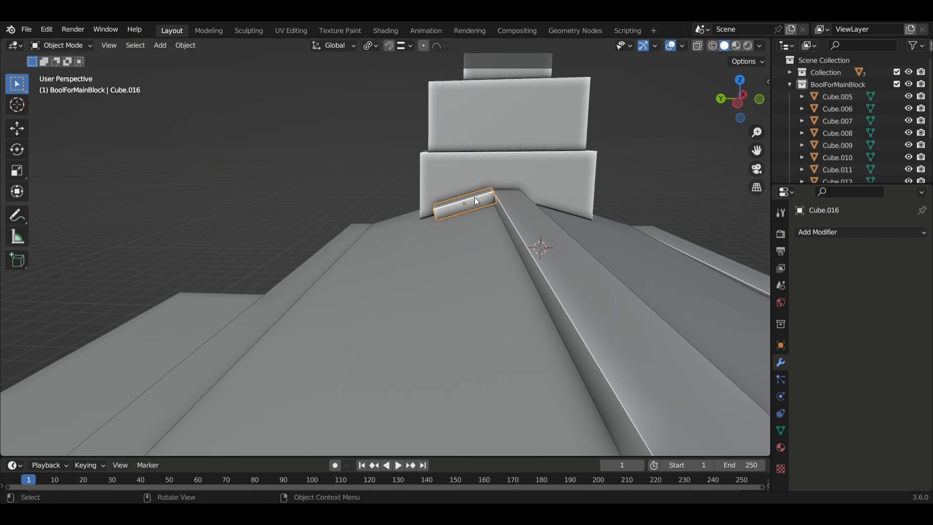
pyautogui.press('g')
pyautogui.press('z')
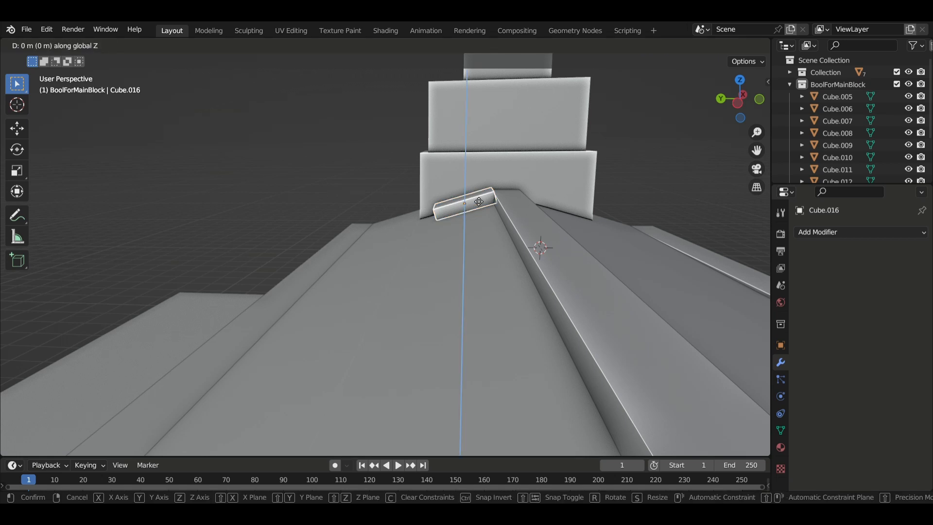
pyautogui.press('z')
pyautogui.click(479, 201)
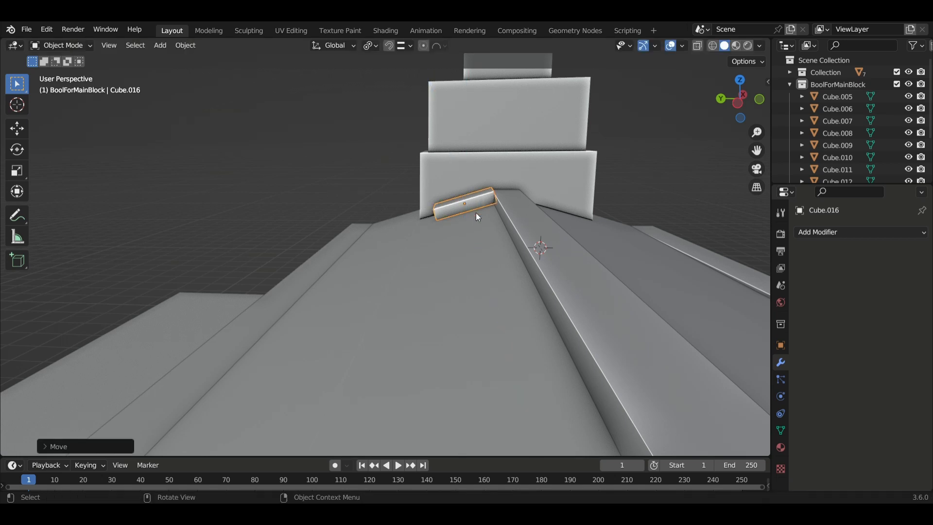
pyautogui.click(354, 44)
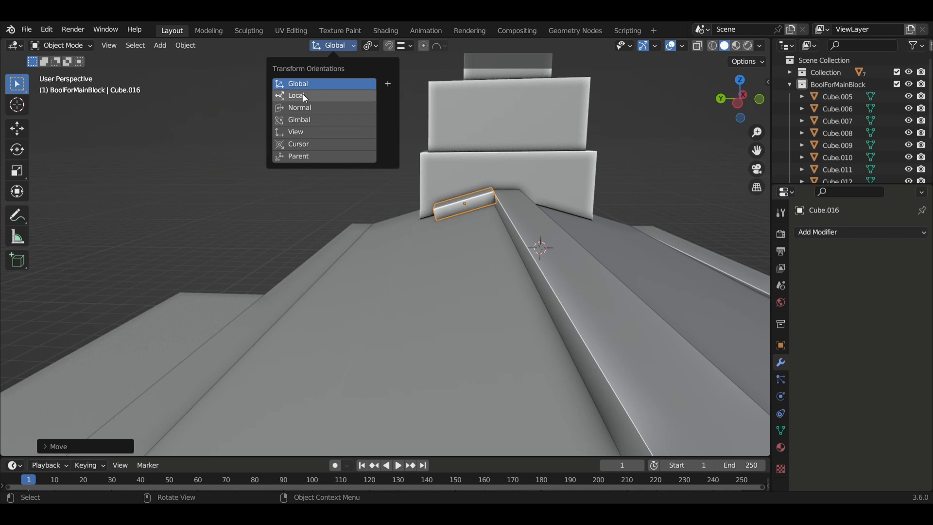
pyautogui.press('Escape')
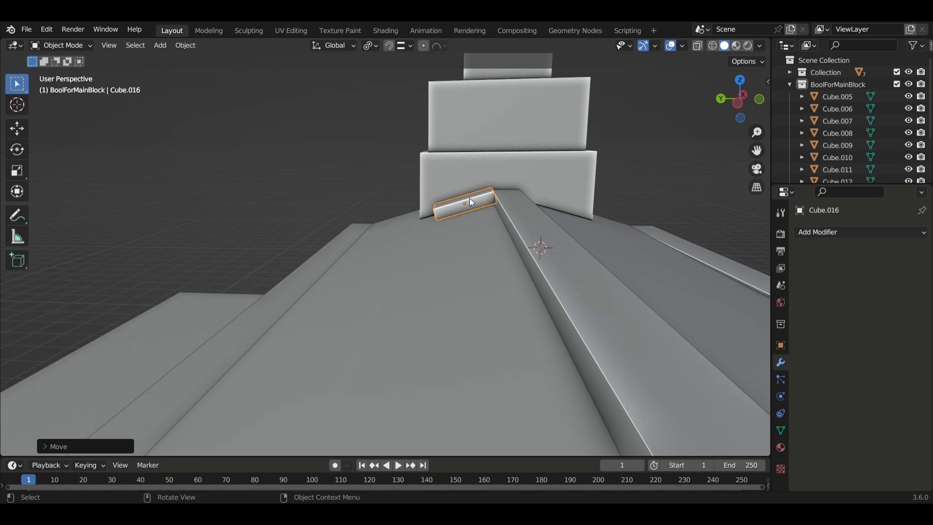
# Step: Try moving the tilted block along the global X axis and along its local X axis
pyautogui.press('g')
pyautogui.press('x')
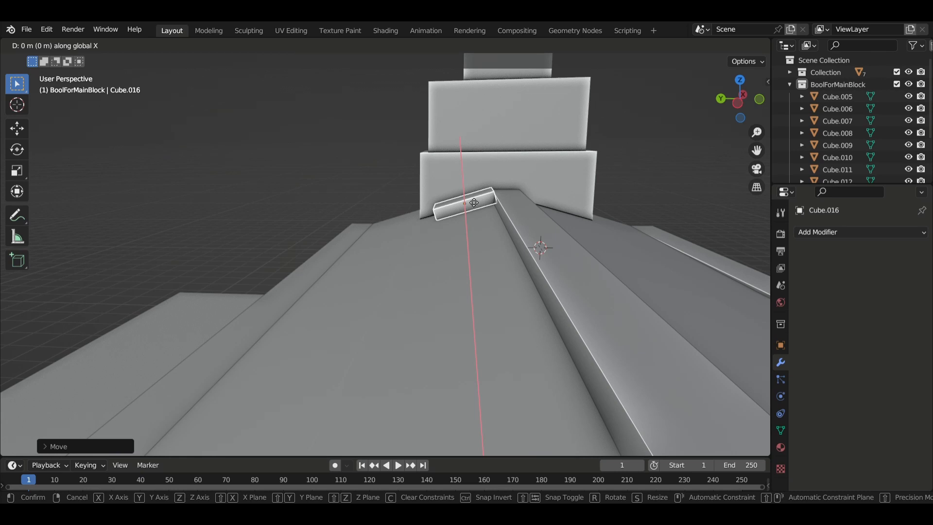
pyautogui.rightClick(474, 202)
pyautogui.moveTo(461, 211)
pyautogui.mouseDown(button='middle')
pyautogui.moveTo(489, 214)
pyautogui.moveTo(456, 204)
pyautogui.mouseUp(button='middle')
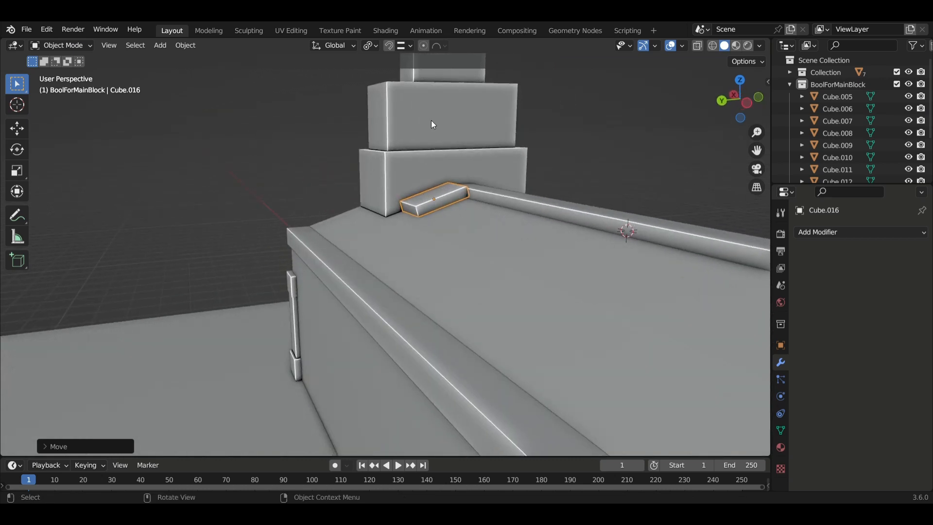
pyautogui.moveTo(455, 197); pyautogui.dragTo(490, 202, button='middle')
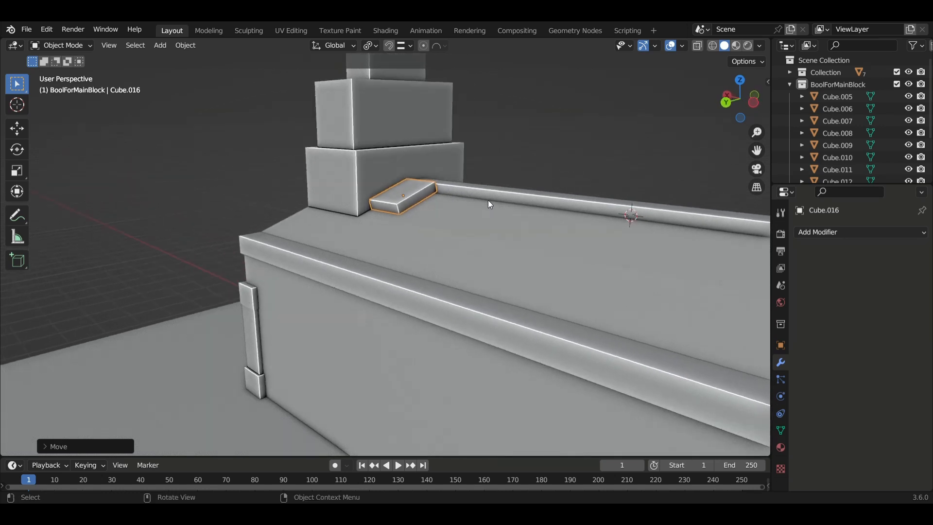
pyautogui.press('g')
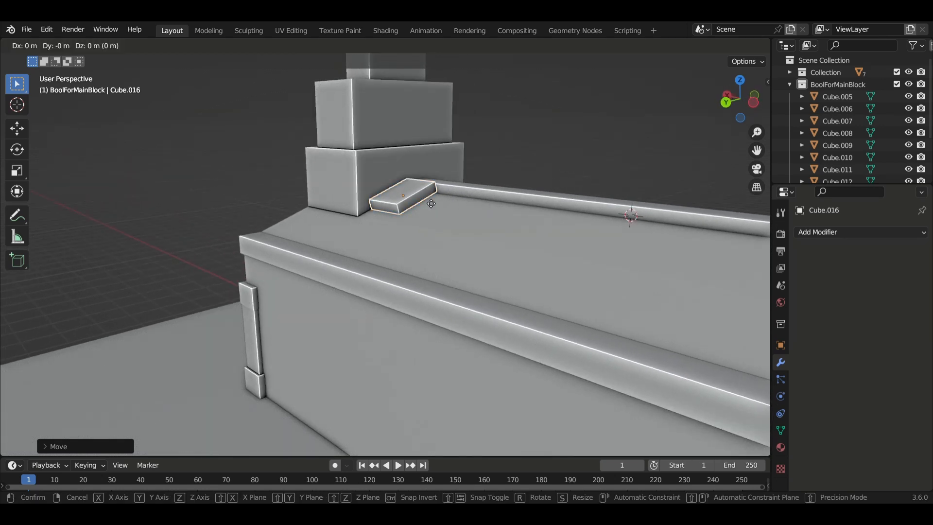
pyautogui.press('x')
pyautogui.press('x')
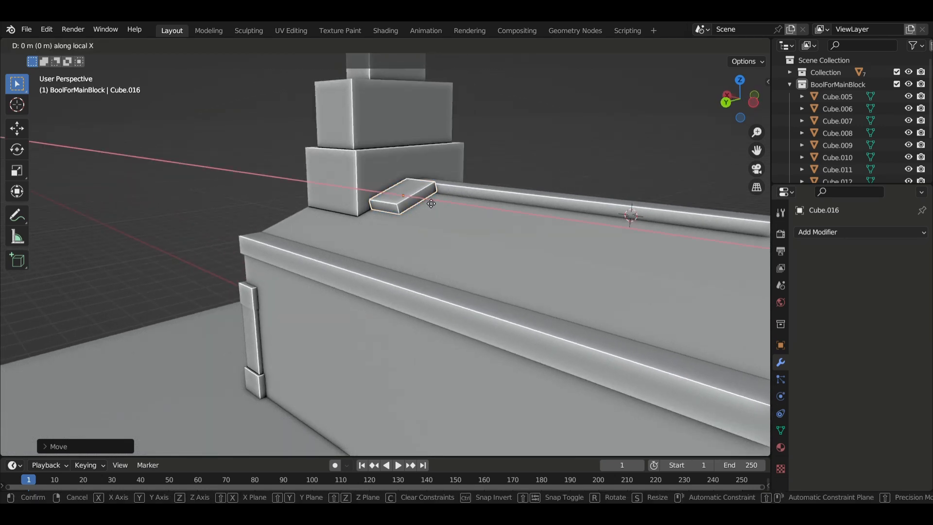
pyautogui.rightClick(428, 201)
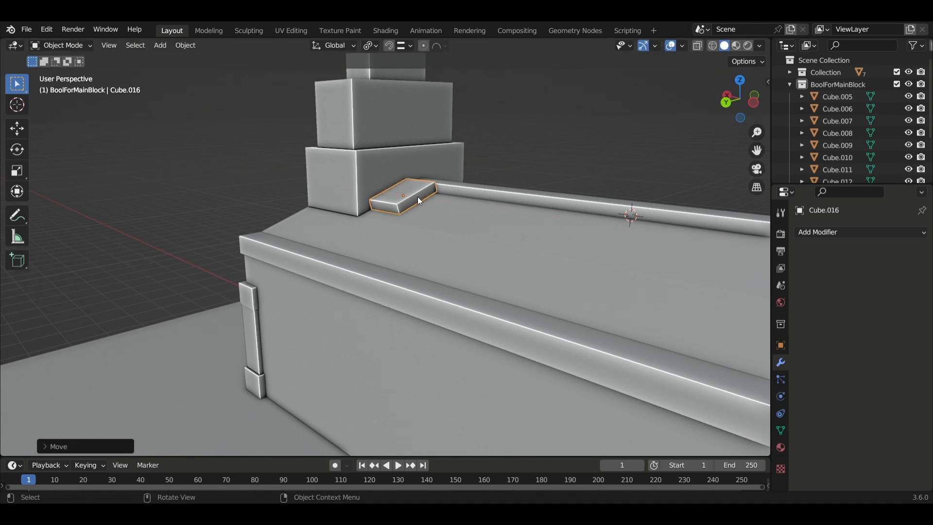
# Step: Try moving the tilted block along the global Y axis and along its local Y axis
pyautogui.press('g')
pyautogui.press('y')
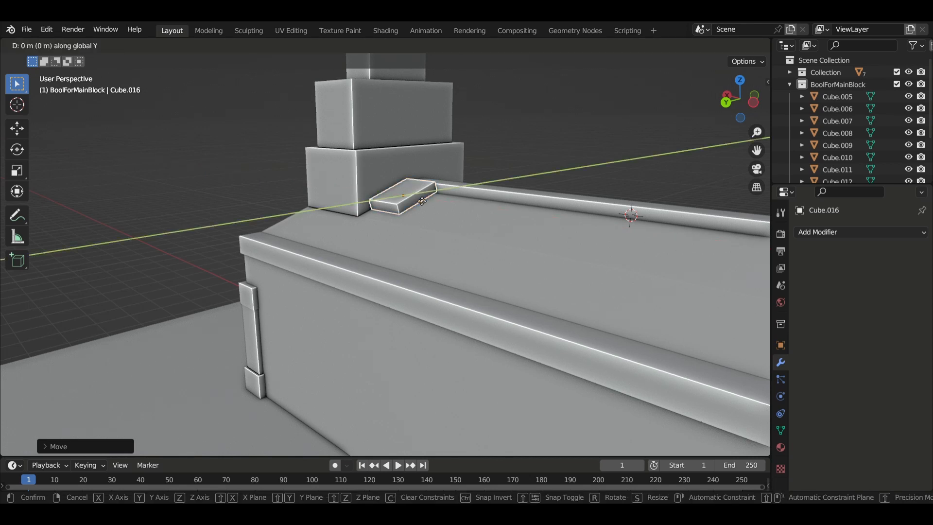
pyautogui.press('y')
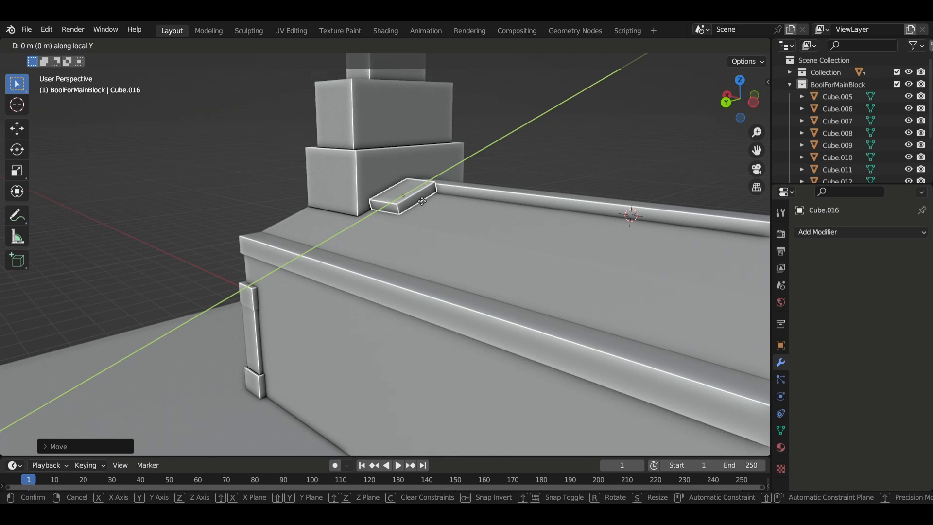
pyautogui.click(422, 201)
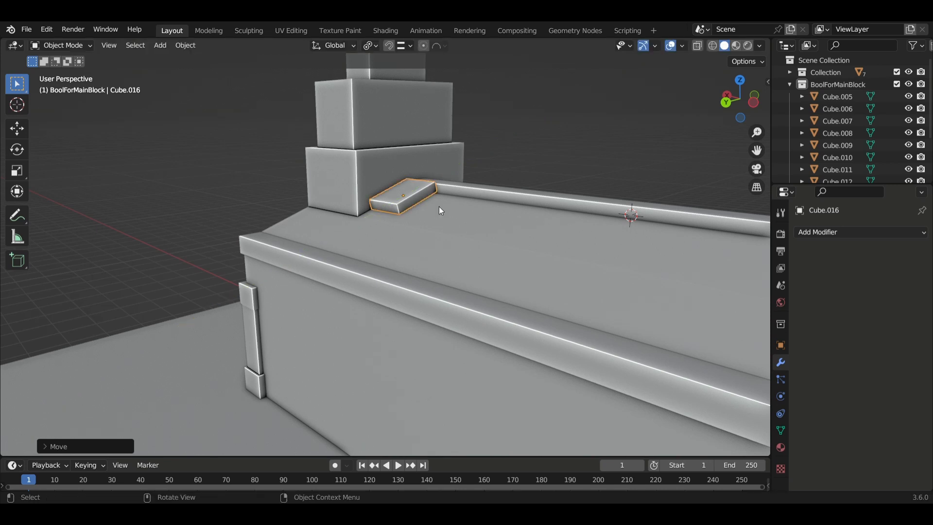
pyautogui.moveTo(439, 206); pyautogui.dragTo(502, 231, button='middle')
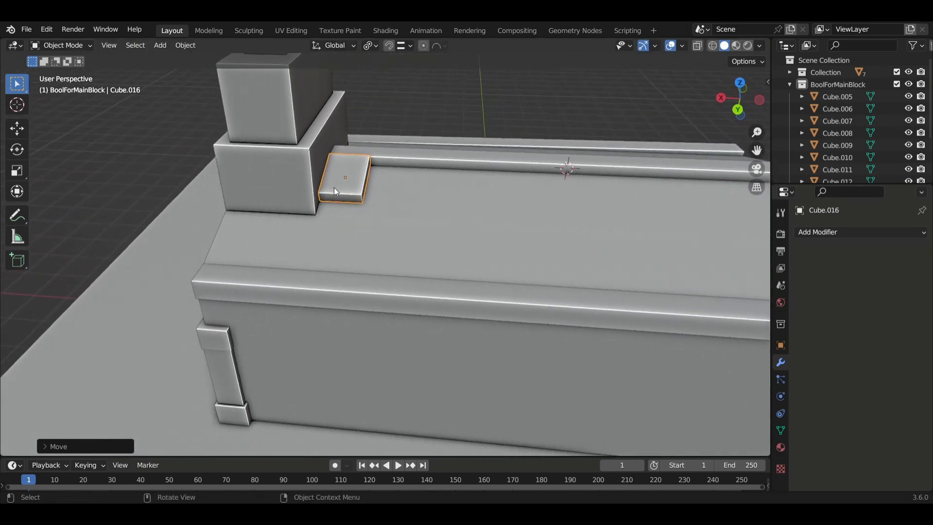
# Step: Select the tilted block beside the tower and try moving it along its local Z axis
pyautogui.click(339, 184)
pyautogui.moveTo(340, 185); pyautogui.dragTo(284, 169, button='middle')
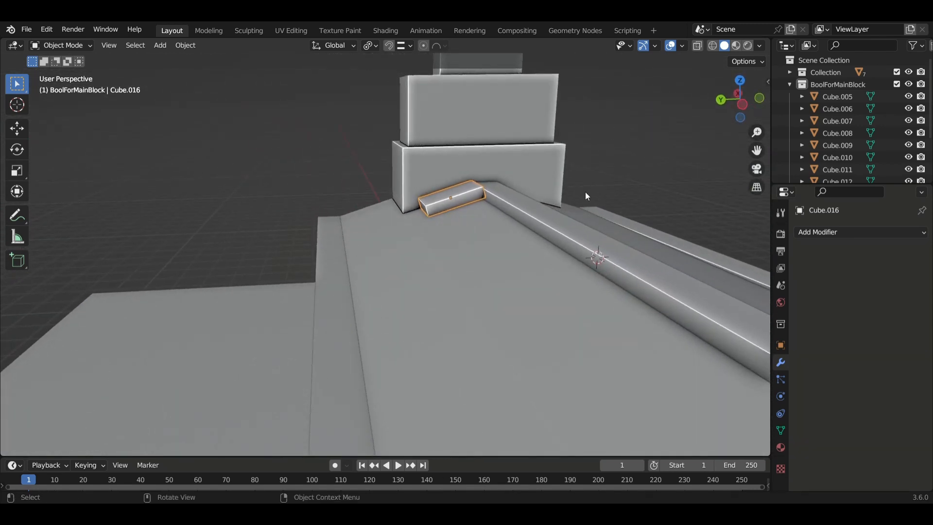
pyautogui.press('g')
pyautogui.press('z')
pyautogui.press('z')
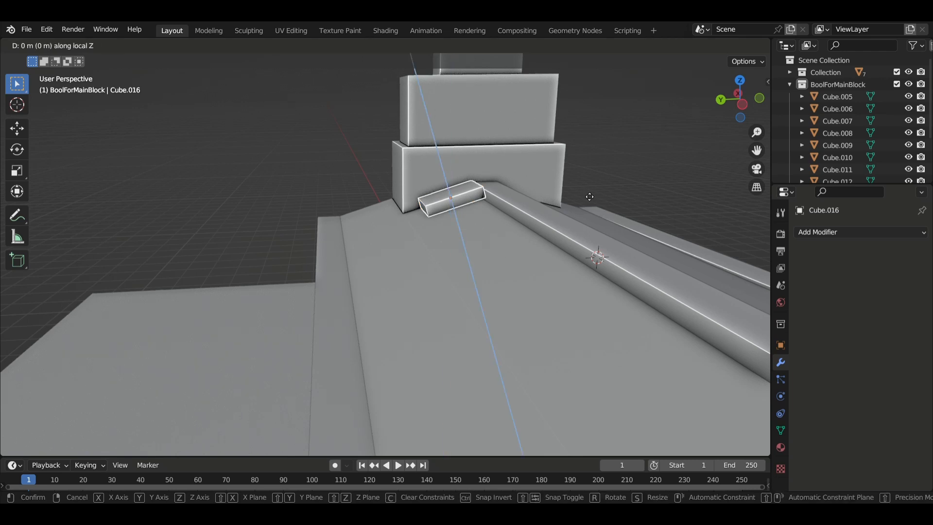
pyautogui.click(585, 196)
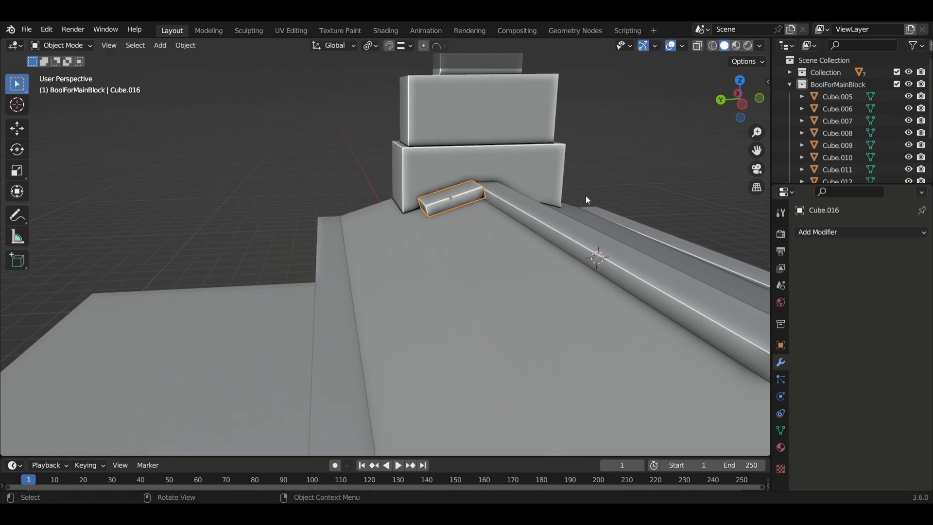
# Step: Scale the tilted block down slightly along the Z axis to make it thinner
pyautogui.press('s')
pyautogui.press('z')
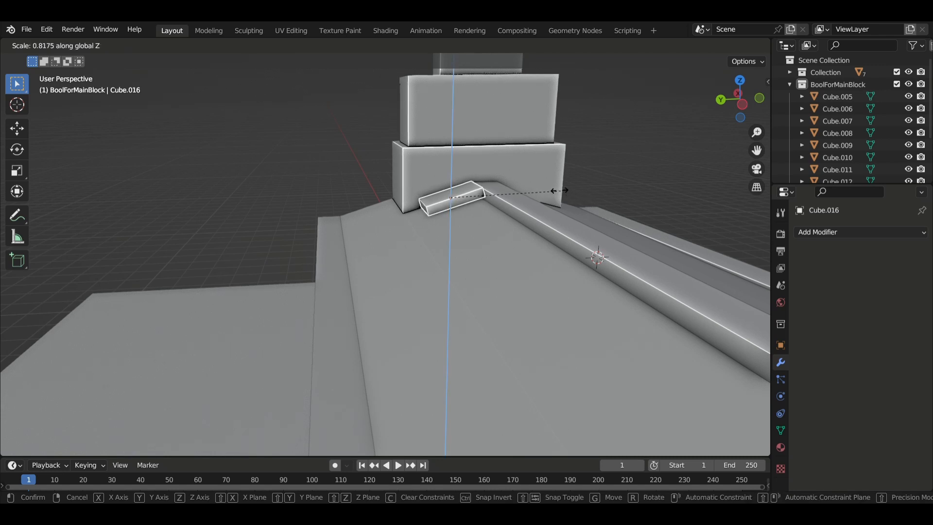
pyautogui.click(579, 205)
# Step: Lower the thinned block slightly along its local Z axis onto the roof slope
pyautogui.press('g')
pyautogui.press('z')
pyautogui.press('z')
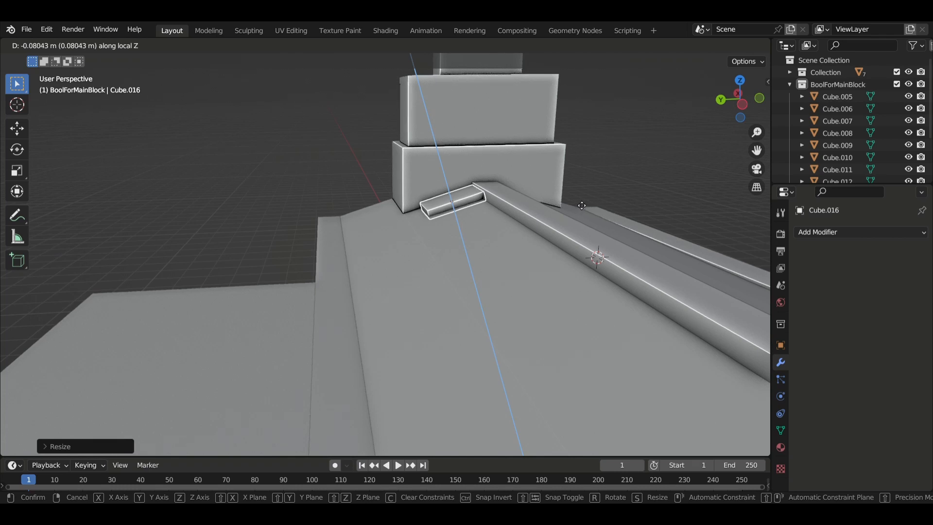
pyautogui.click(581, 208)
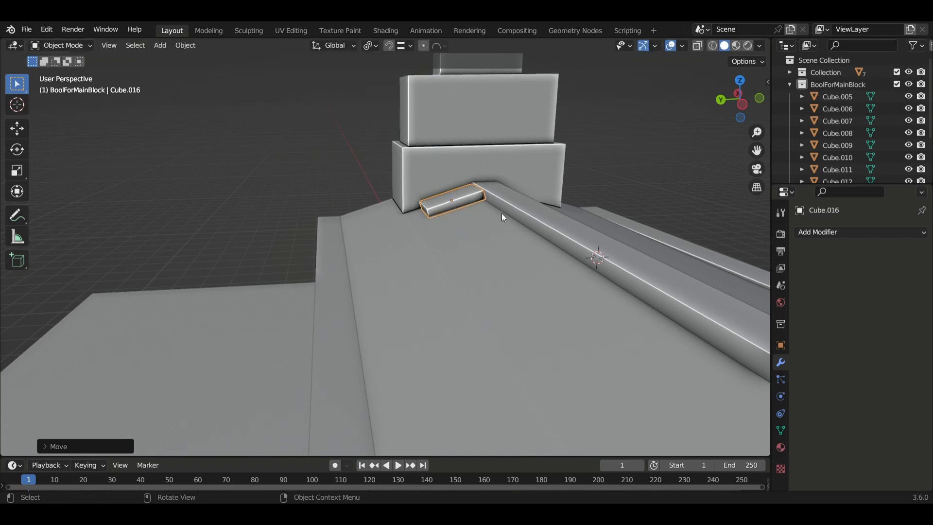
# Step: Duplicate the tilted tile beside the tower and place the copy a short gap away along the global X axis
pyautogui.moveTo(502, 212); pyautogui.dragTo(573, 223, button='middle')
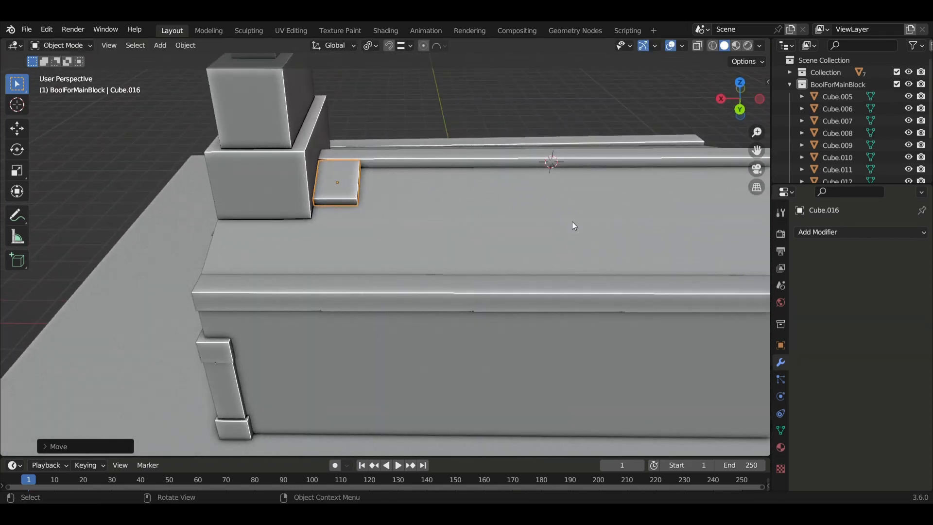
pyautogui.hotkey('shift', 'd')
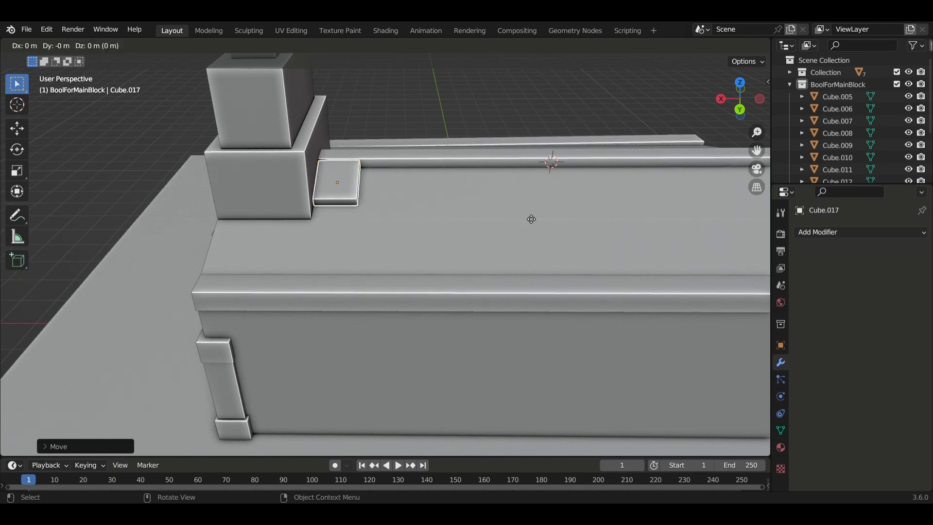
pyautogui.press('x')
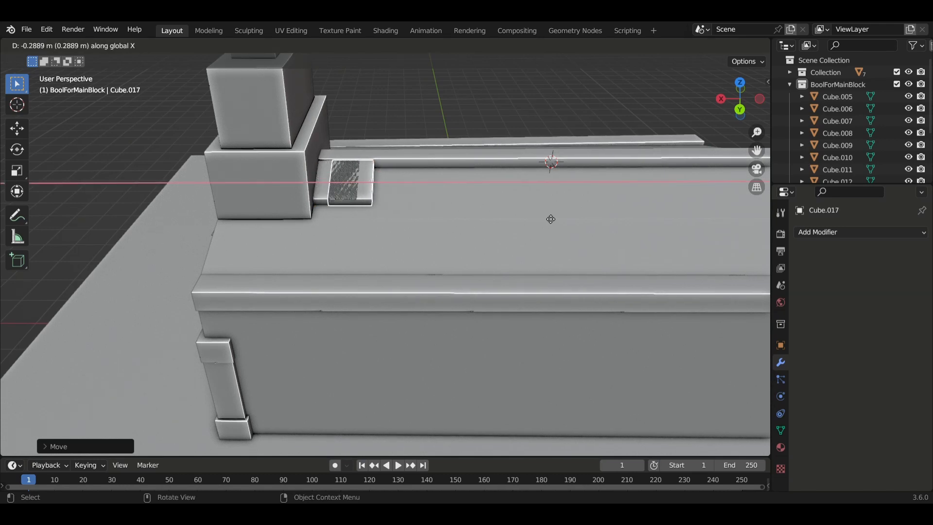
pyautogui.click(610, 210)
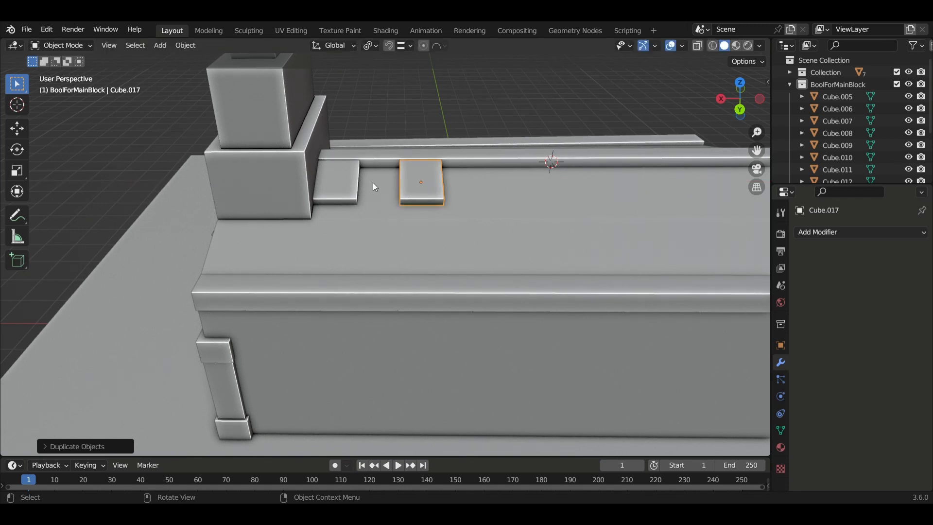
# Step: Repeat the tile duplication at the same spacing until a row of six tiles runs along the ridge
pyautogui.scroll(-1, 576, 212)
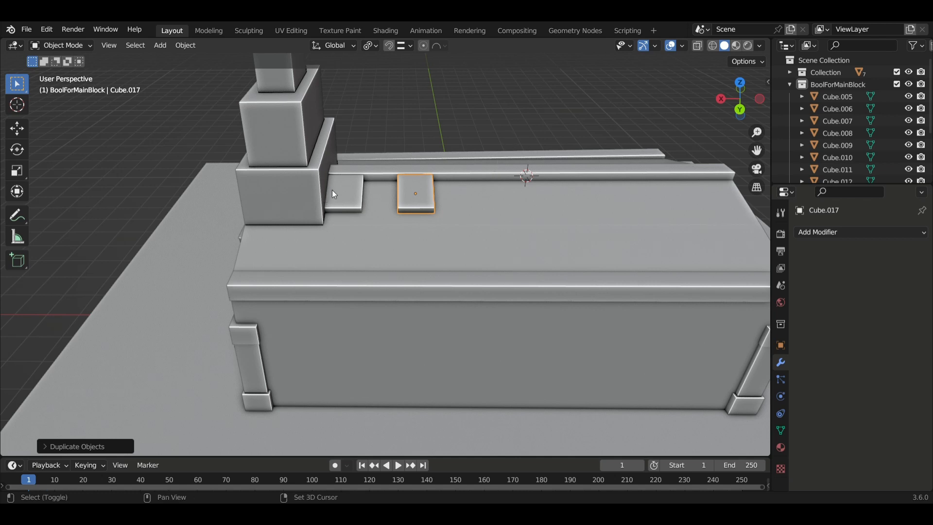
pyautogui.hotkey('shift', 'r')
pyautogui.hotkey('shift', 'r')
pyautogui.hotkey('shift', 'r')
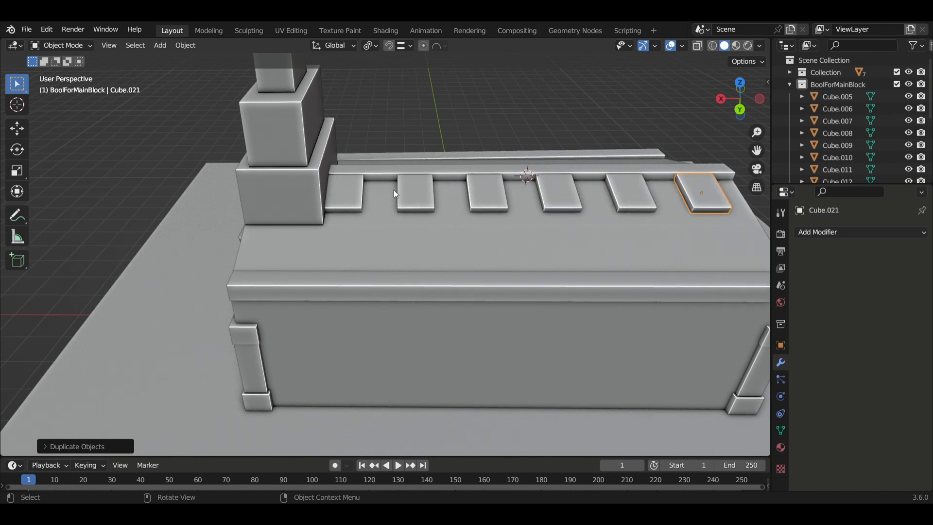
# Step: Select all six roof tiles and duplicate them in place, rotating the copies 180° around the global Z axis
pyautogui.keyDown('shift'); pyautogui.click(356, 192); pyautogui.keyUp('shift')
pyautogui.keyDown('shift'); pyautogui.click(423, 192); pyautogui.keyUp('shift')
pyautogui.keyDown('shift'); pyautogui.click(478, 196); pyautogui.keyUp('shift')
pyautogui.keyDown('shift'); pyautogui.click(552, 202); pyautogui.keyUp('shift')
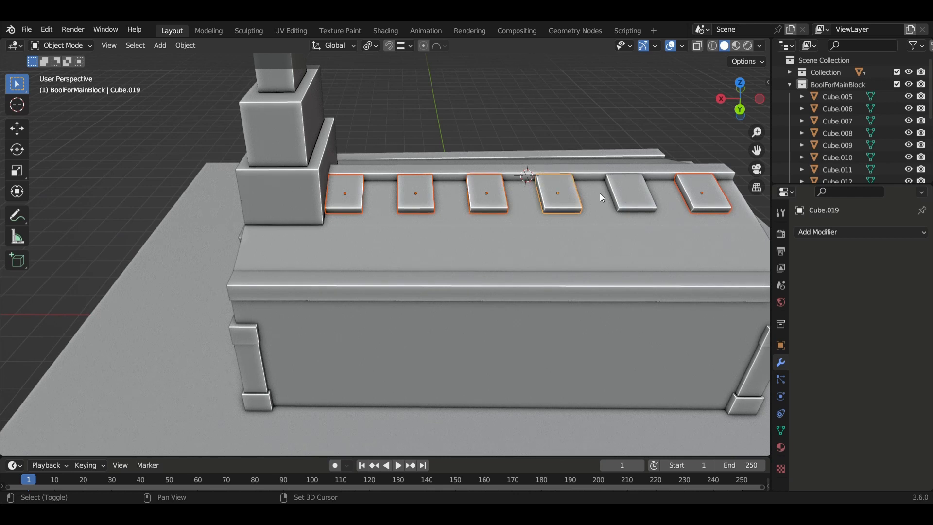
pyautogui.keyDown('shift'); pyautogui.click(640, 206); pyautogui.keyUp('shift')
pyautogui.moveTo(669, 238); pyautogui.dragTo(497, 231, button='middle')
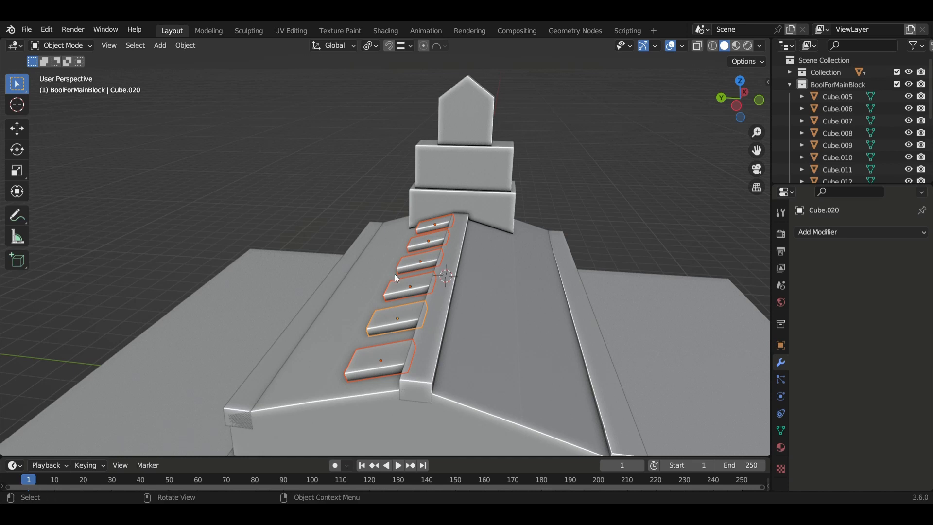
pyautogui.hotkey('shift', 'd')
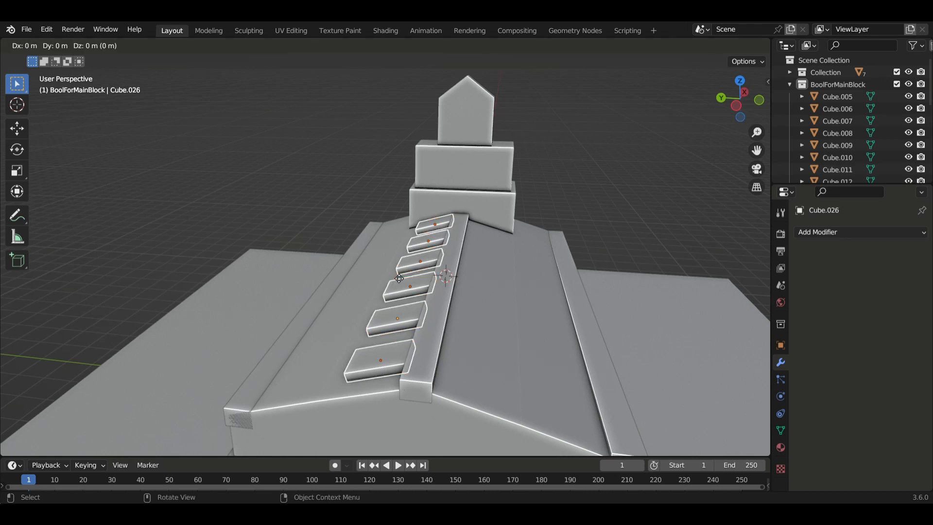
pyautogui.press('r')
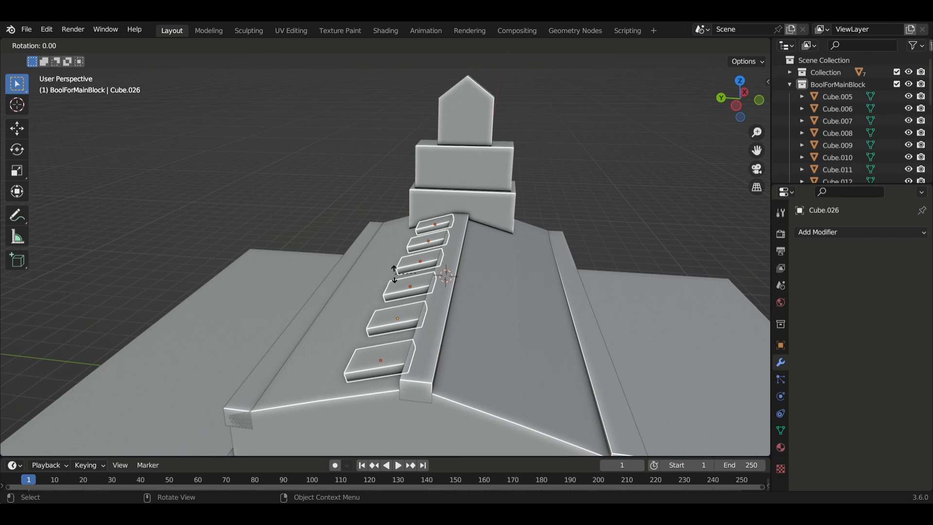
pyautogui.press('z')
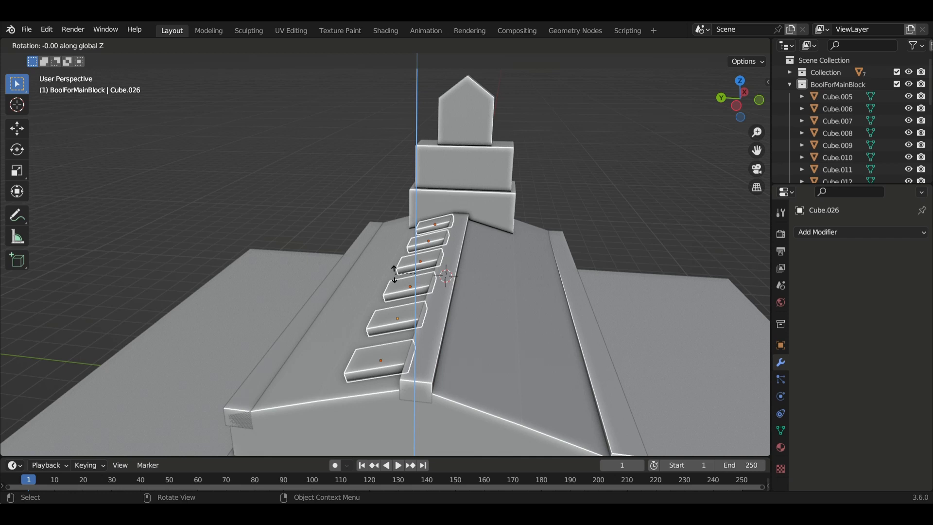
pyautogui.write('180')
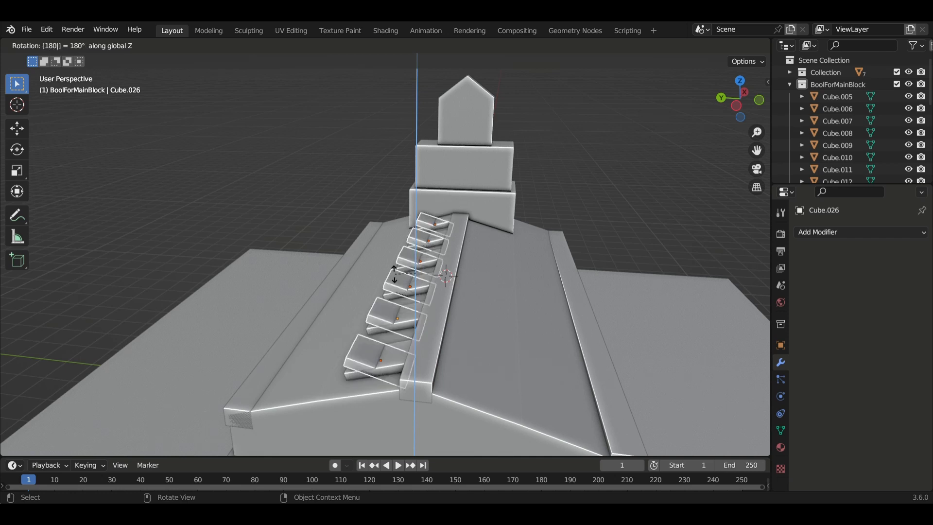
pyautogui.press('Return')
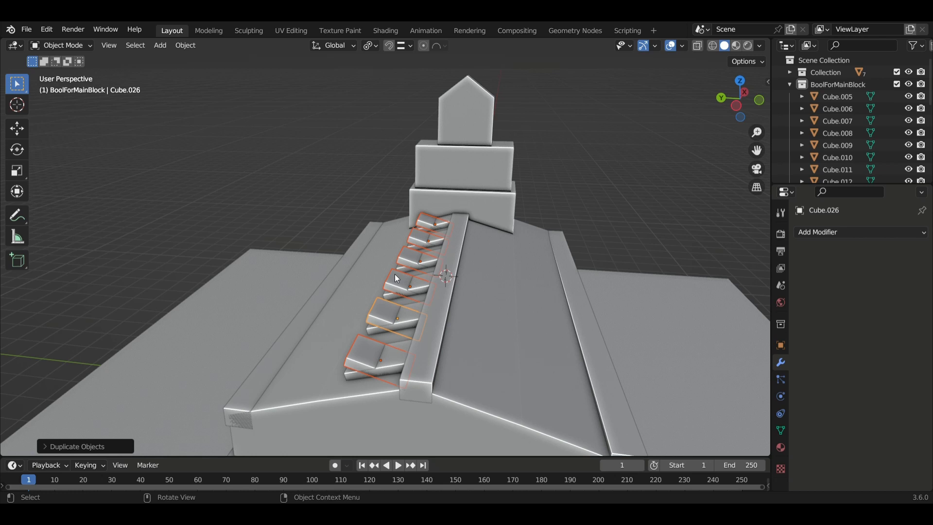
# Step: Move the rotated tile copies about -1.6 m along the global Y axis onto the opposite roof slope
pyautogui.press('g')
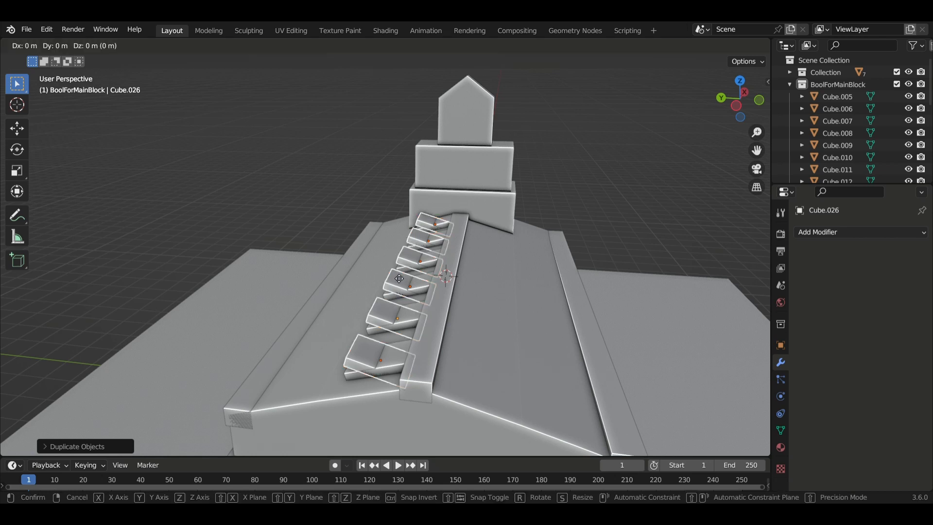
pyautogui.press('y')
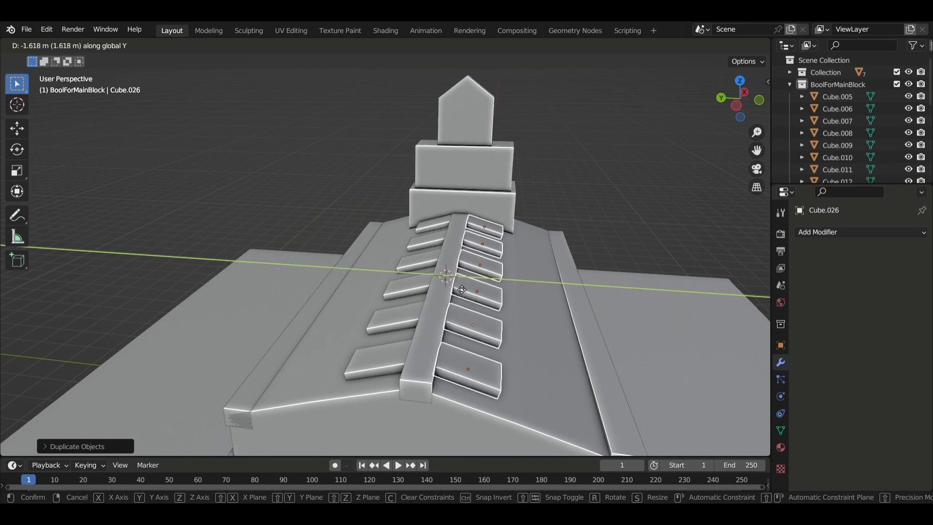
pyautogui.click(461, 290)
pyautogui.moveTo(545, 337); pyautogui.dragTo(451, 324, button='middle')
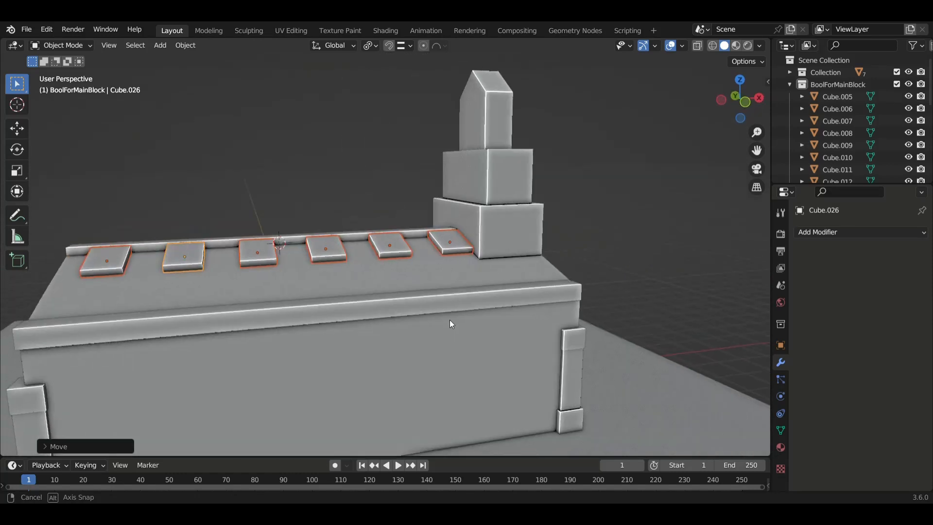
# Step: Select the main church block and snap the 3D cursor to its origin
pyautogui.click(625, 281)
pyautogui.scroll(-5, 448, 336)
pyautogui.moveTo(386, 353); pyautogui.dragTo(417, 339, button='middle')
pyautogui.moveTo(345, 325); pyautogui.dragTo(311, 319, button='middle')
pyautogui.click(292, 329)
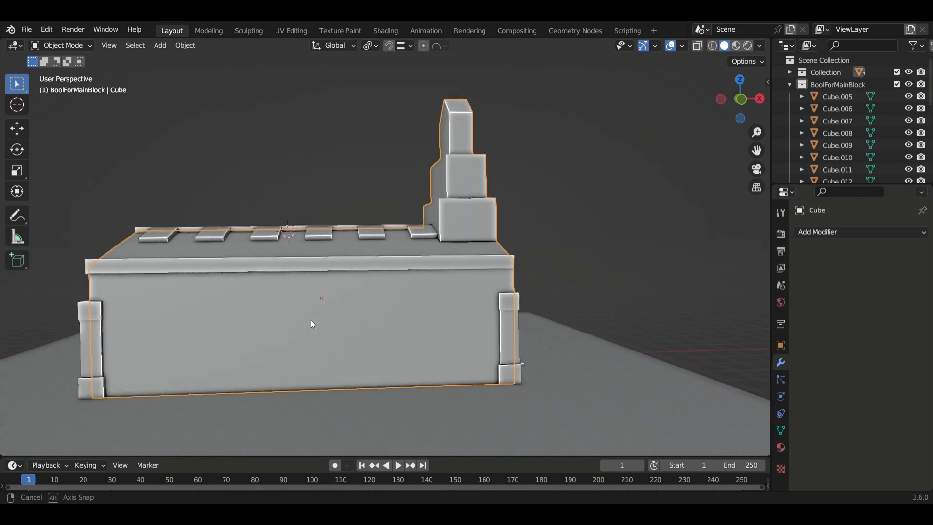
pyautogui.hotkey('shift', 's')
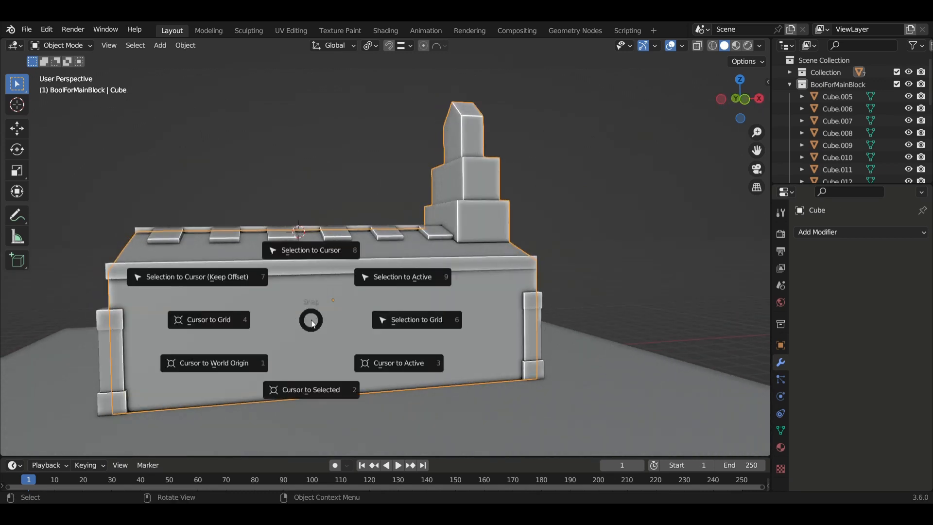
pyautogui.click(323, 394)
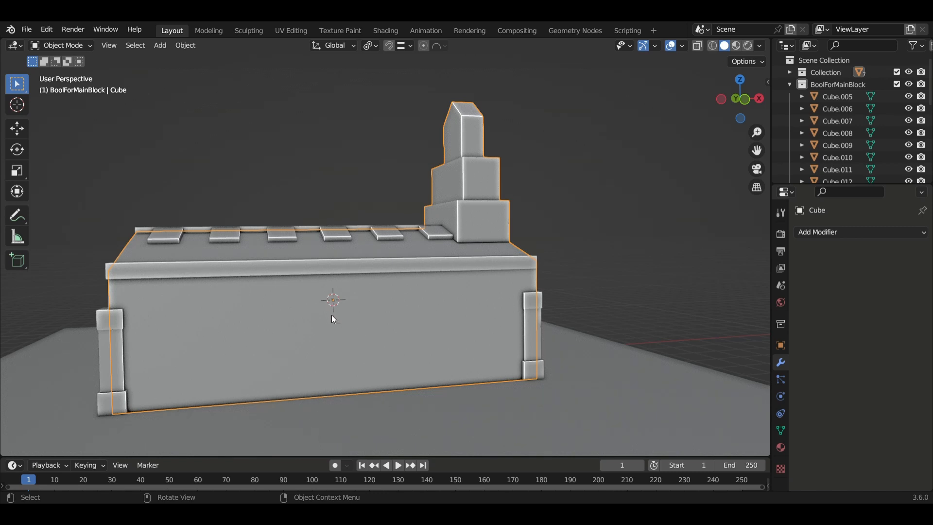
# Step: Add a cube at the 3D cursor and move it in the negative global Y direction until it protrudes from the long side wall
pyautogui.moveTo(334, 319)
pyautogui.mouseDown(button='middle')
pyautogui.moveTo(339, 331)
pyautogui.moveTo(349, 328)
pyautogui.mouseUp(button='middle')
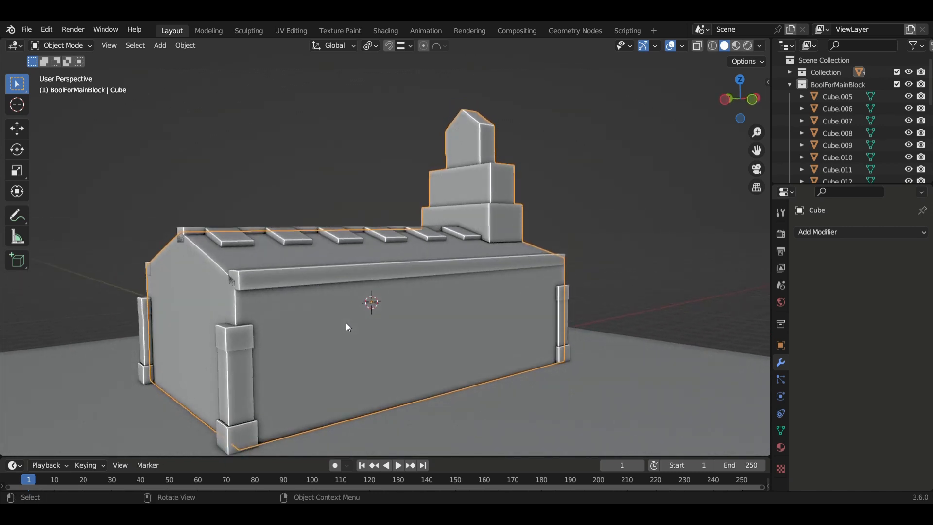
pyautogui.hotkey('shift', 'a')
pyautogui.moveTo(325, 258)
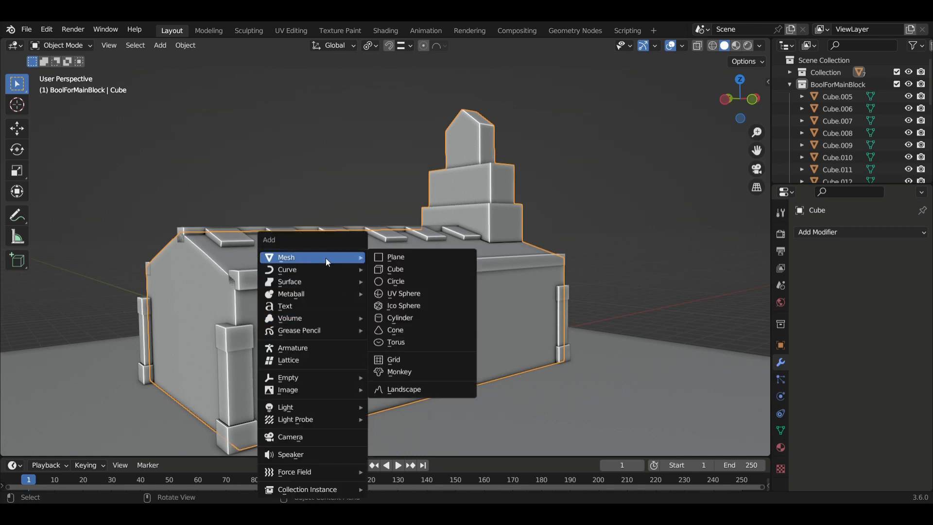
pyautogui.click(395, 269)
pyautogui.moveTo(369, 311); pyautogui.dragTo(360, 323, button='middle')
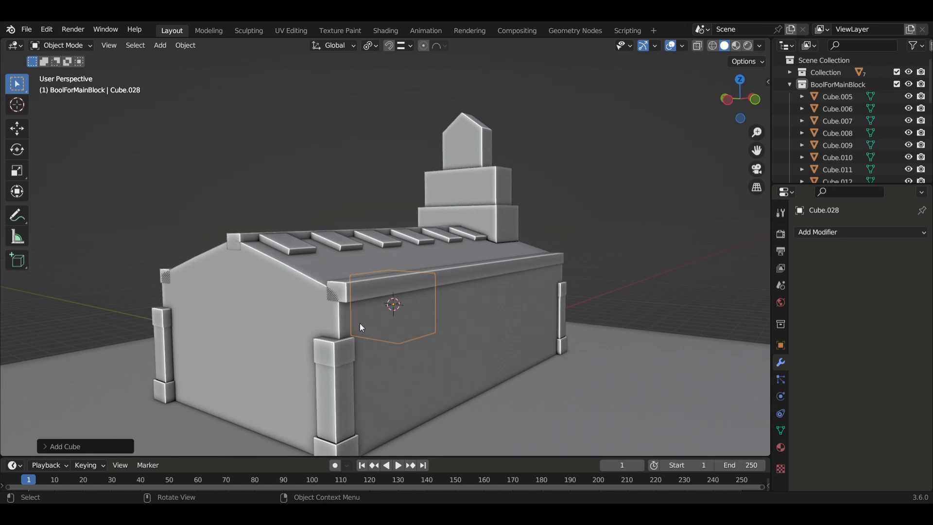
pyautogui.press('g')
pyautogui.press('y')
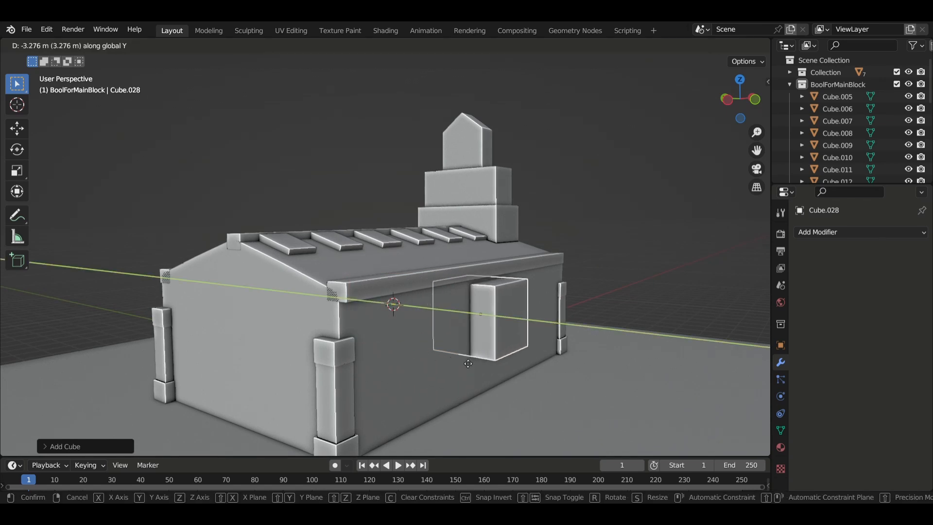
pyautogui.click(490, 367)
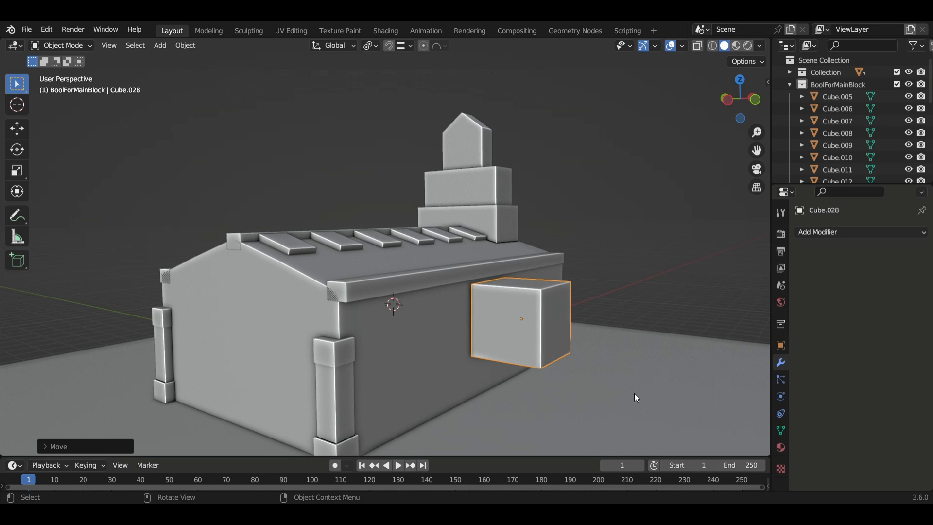
# Step: Scale the new cube down along the global Y axis into a thin slab
pyautogui.press('s')
pyautogui.press('y')
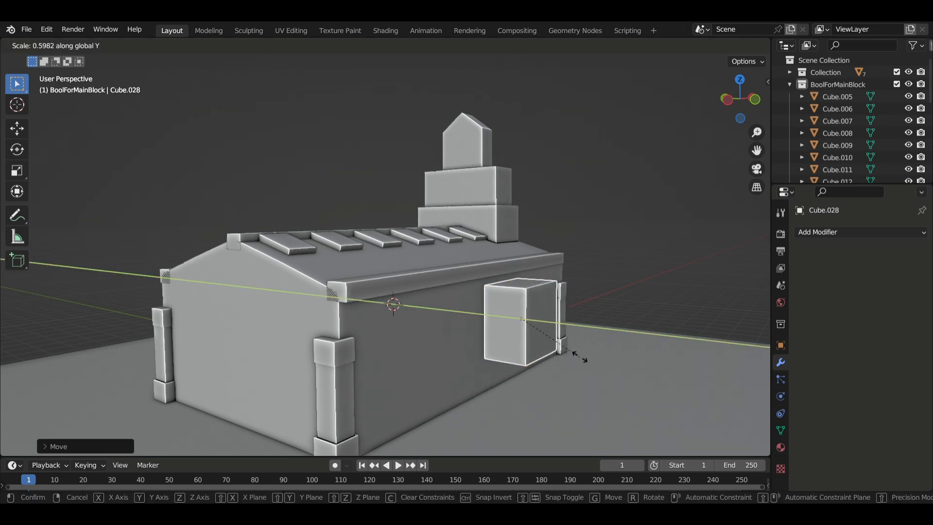
pyautogui.click(529, 323)
pyautogui.moveTo(531, 323); pyautogui.dragTo(498, 343, button='middle')
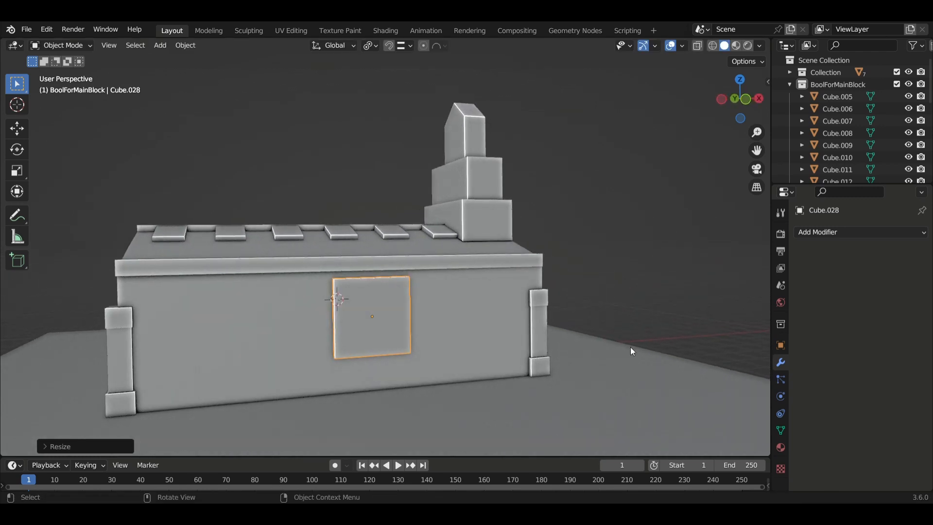
# Step: Shrink the slab's width and height to a small square, keeping its Y thickness
pyautogui.press('s')
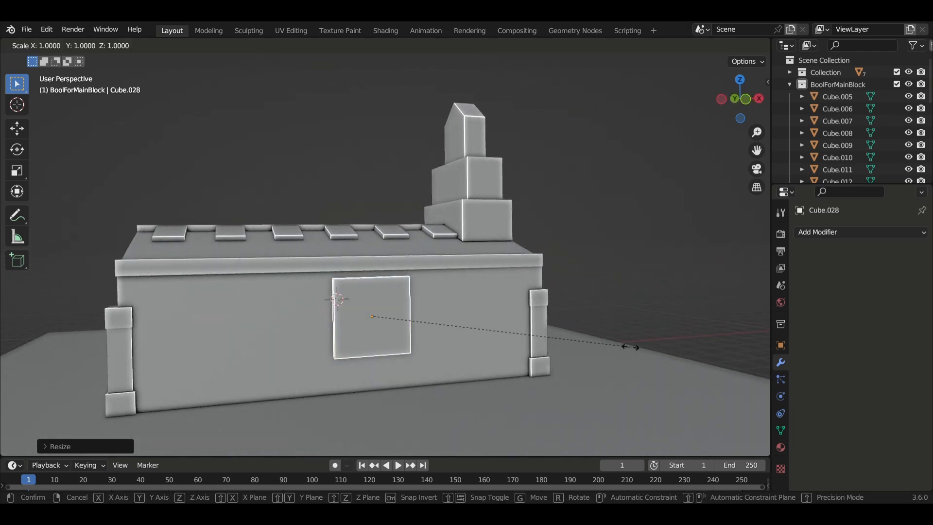
pyautogui.hotkey('shift', 'y')
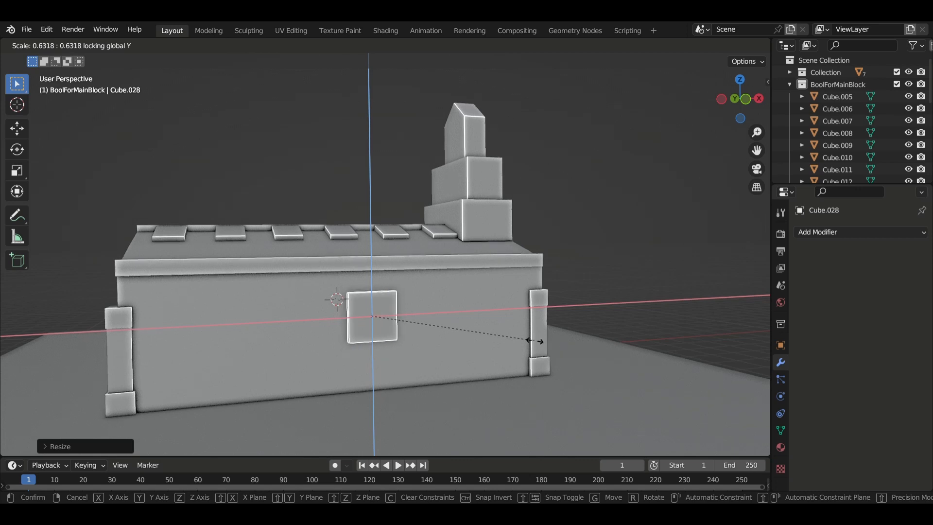
pyautogui.click(492, 335)
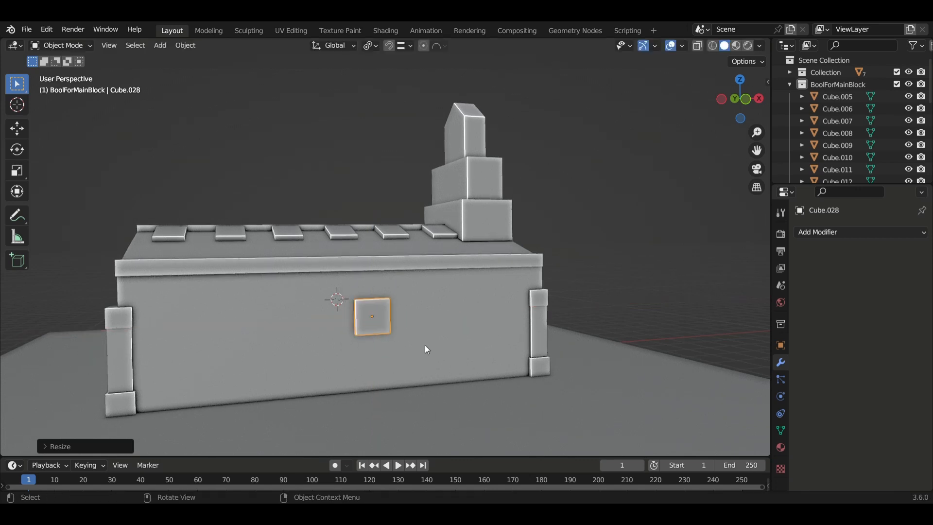
pyautogui.moveTo(427, 350); pyautogui.dragTo(479, 349, button='middle')
# Step: Move the small square slab about 1 m along the global Y axis so it sits against the side wall
pyautogui.press('g')
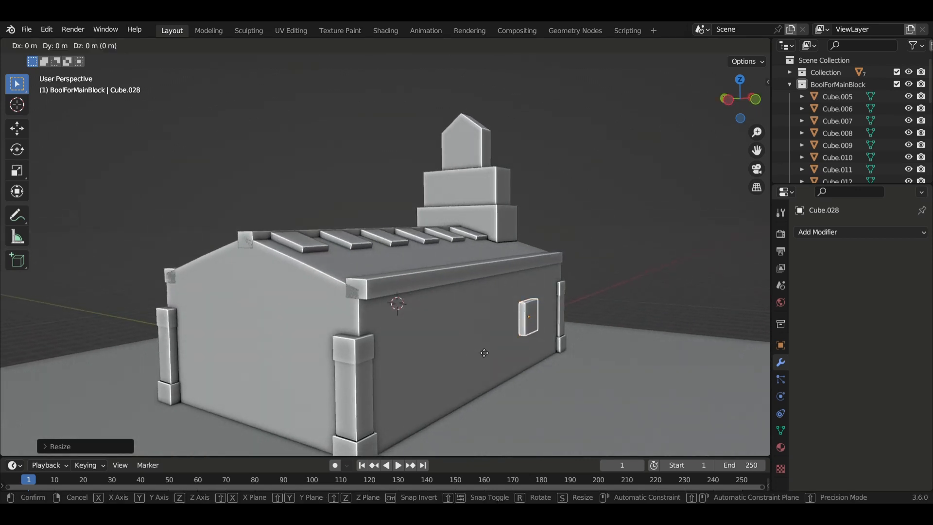
pyautogui.press('y')
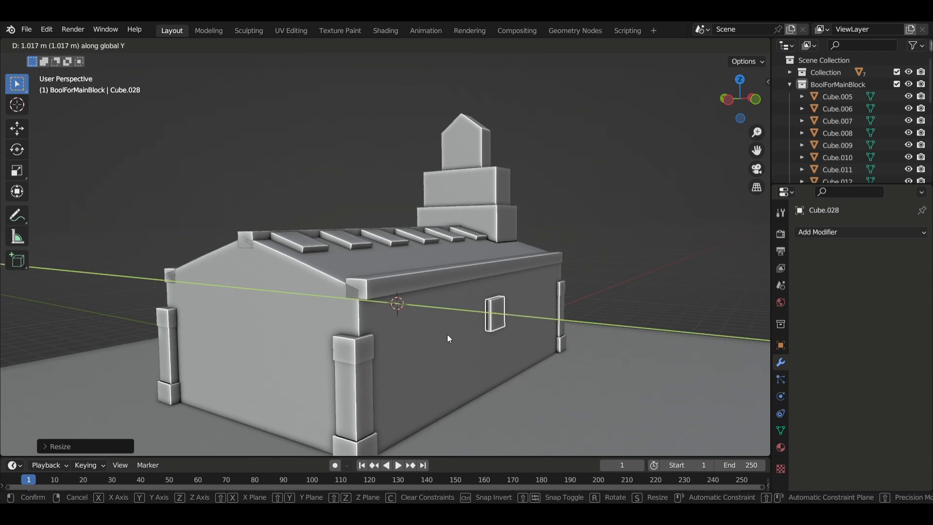
pyautogui.click(447, 335)
pyautogui.moveTo(447, 335); pyautogui.dragTo(470, 366, button='middle')
# Step: Move the slab about -4 m along the global X axis toward the wall's rear pillar and lower it along the Z axis
pyautogui.press('g')
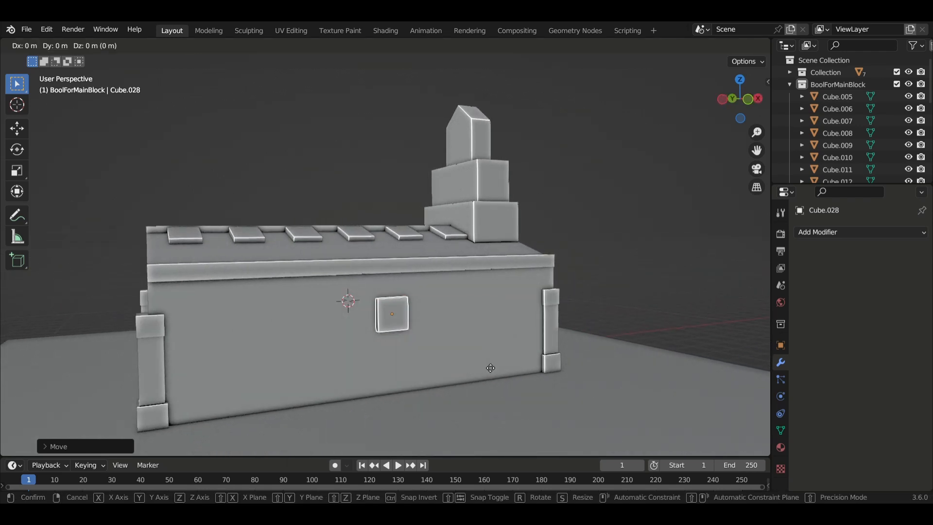
pyautogui.press('x')
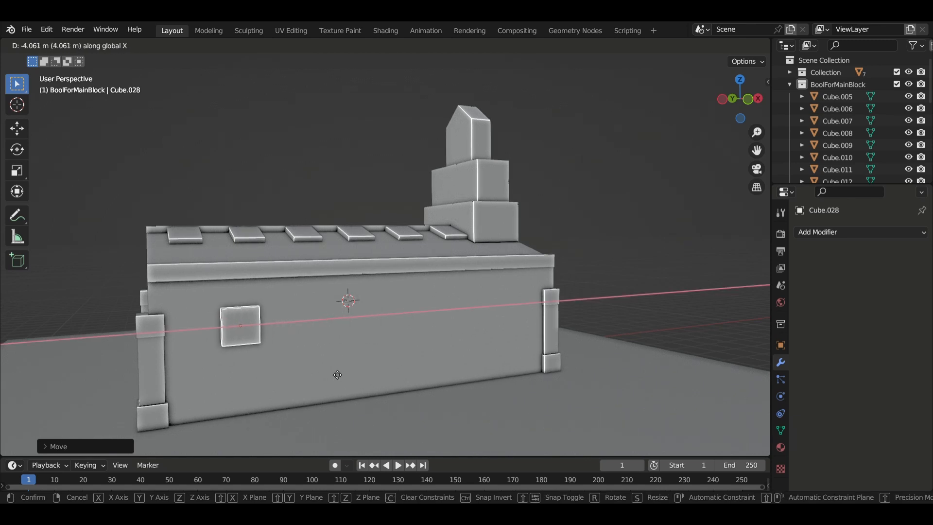
pyautogui.click(332, 370)
pyautogui.press('g')
pyautogui.press('z')
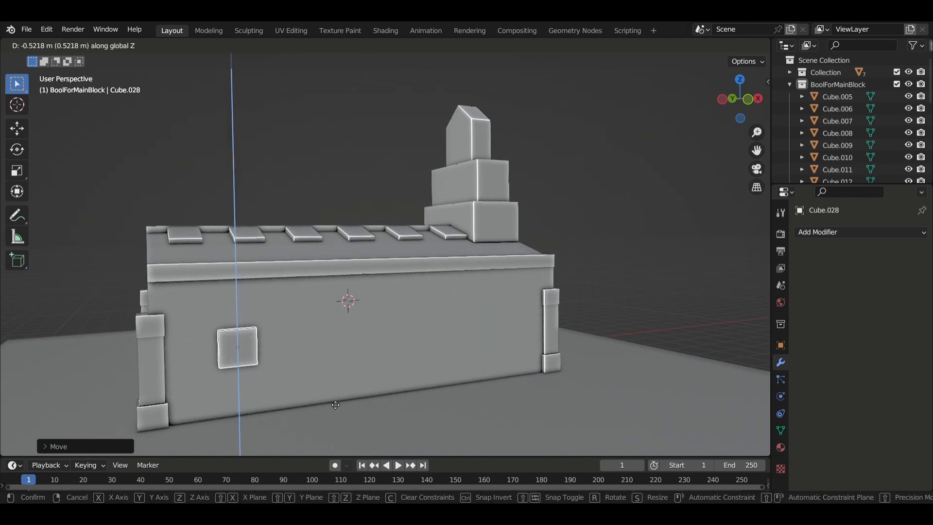
pyautogui.click(333, 408)
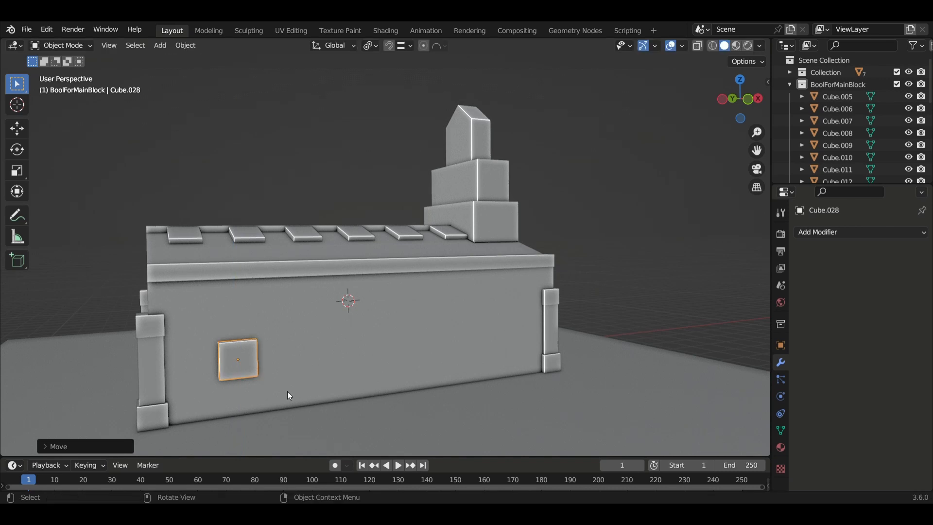
# Step: Scale the wall slab down along the global X axis so it becomes an upright rectangle
pyautogui.moveTo(288, 391); pyautogui.dragTo(304, 363, button='middle')
pyautogui.scroll(4, 312, 361)
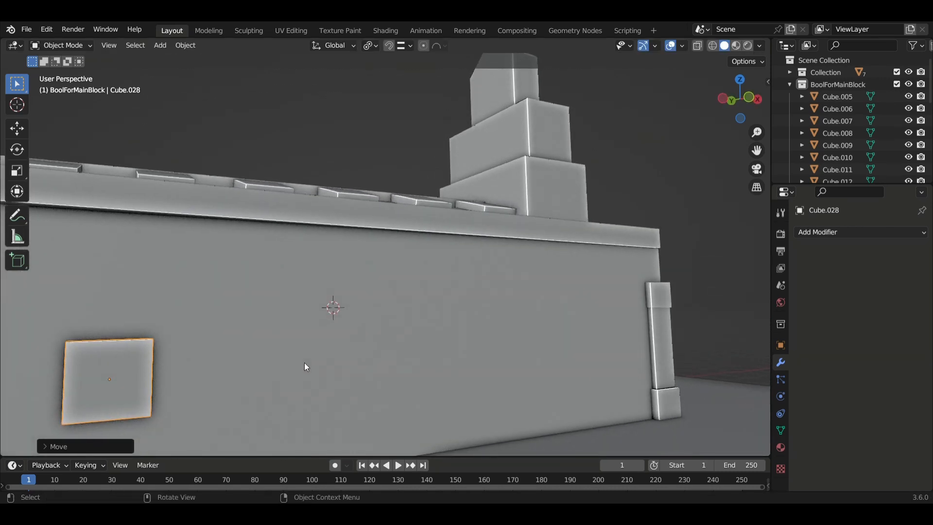
pyautogui.scroll(-3, 304, 363)
pyautogui.press('s')
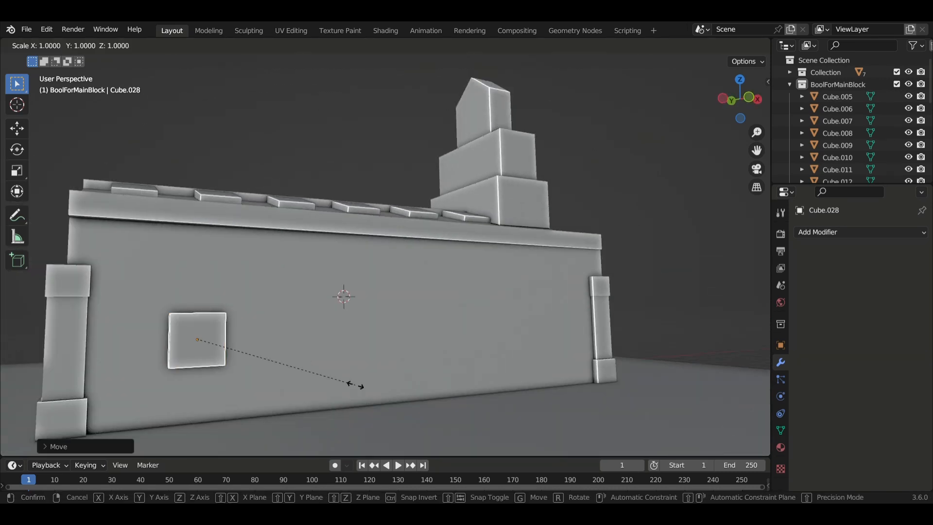
pyautogui.press('x')
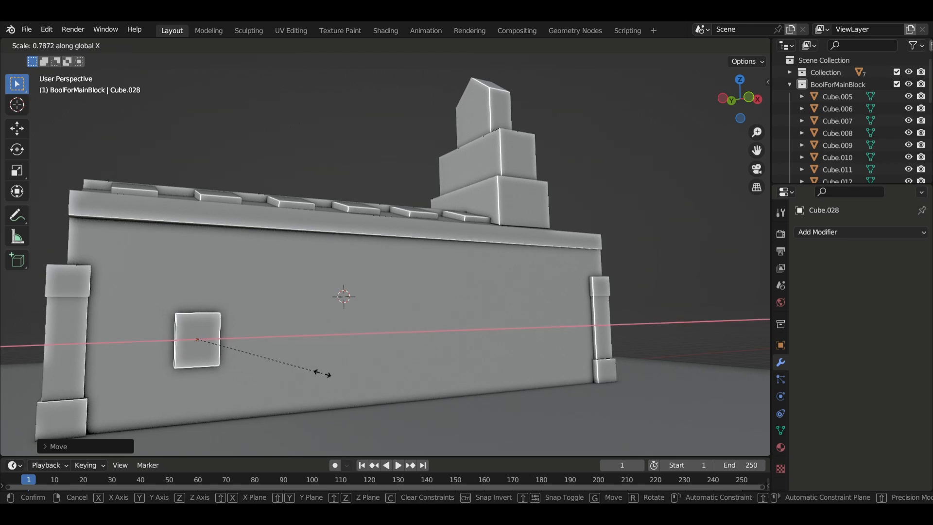
pyautogui.click(270, 384)
pyautogui.moveTo(269, 384)
pyautogui.mouseDown(button='middle')
pyautogui.moveTo(338, 342)
pyautogui.moveTo(268, 385)
pyautogui.mouseUp(button='middle')
pyautogui.click(301, 365)
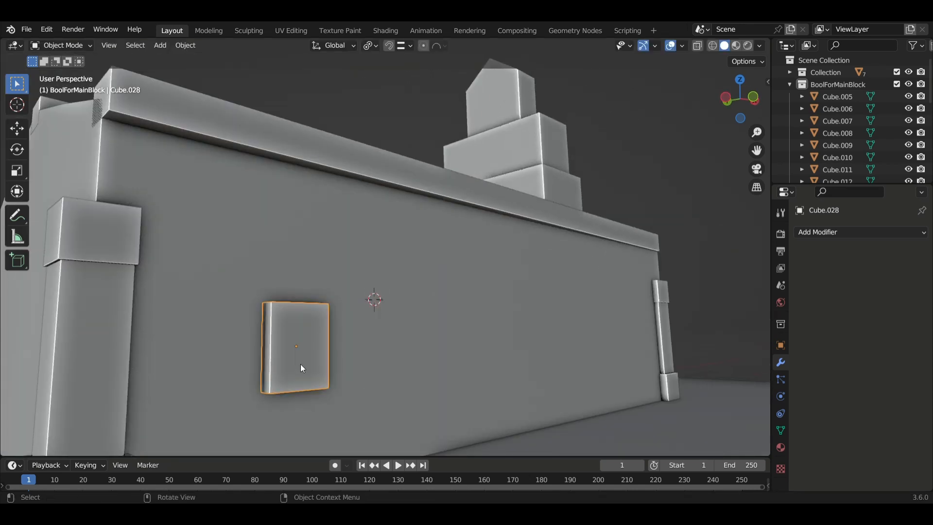
# Step: Thin the slab slightly along the global Y axis and move it about 0.05 m along Y relative to the side wall
pyautogui.press('s')
pyautogui.press('y')
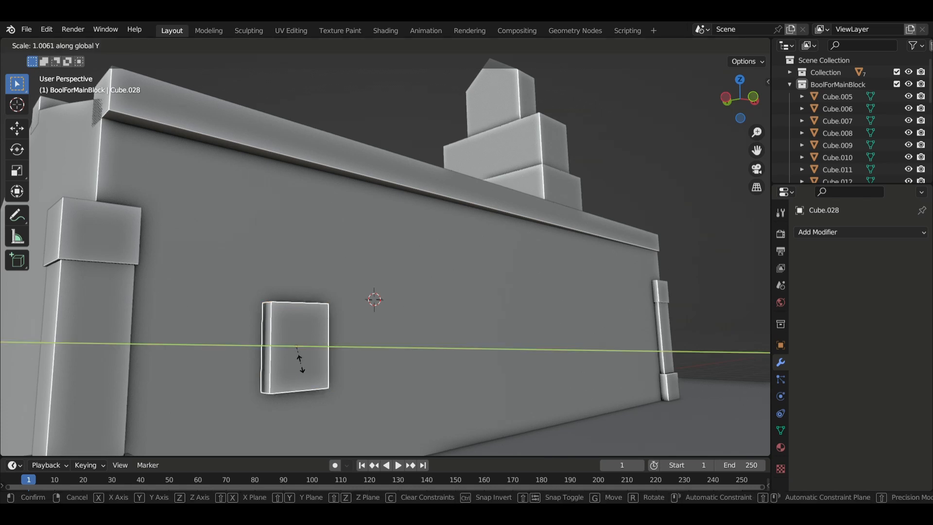
pyautogui.click(311, 370)
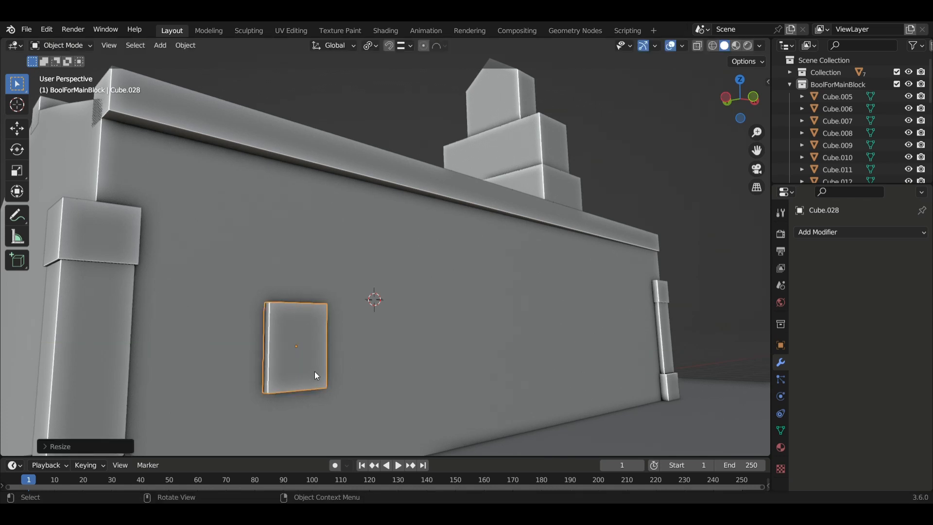
pyautogui.moveTo(314, 371); pyautogui.dragTo(306, 372, button='middle')
pyautogui.press('g')
pyautogui.press('y')
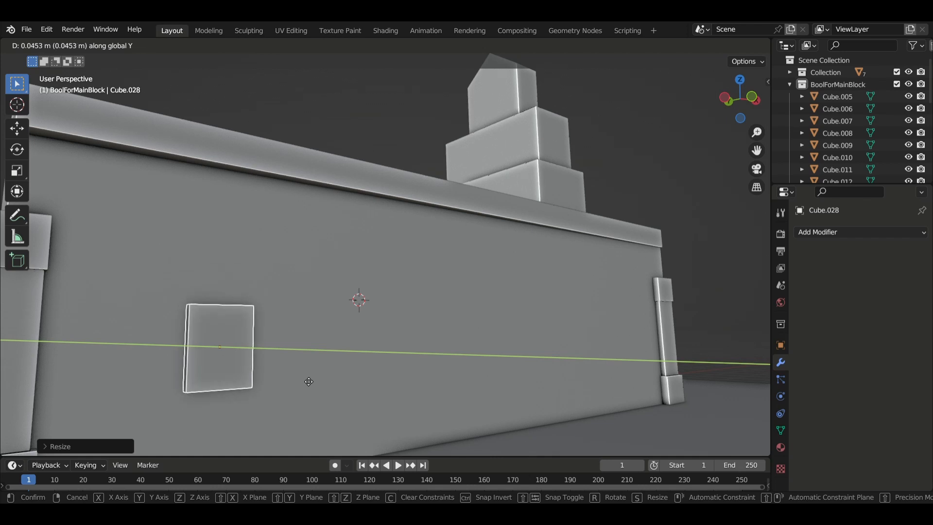
pyautogui.click(306, 379)
# Step: Isolate the slab in local view and enter Edit Mode facing its broad front side
pyautogui.moveTo(306, 379)
pyautogui.mouseDown(button='middle')
pyautogui.moveTo(313, 403)
pyautogui.moveTo(304, 395)
pyautogui.mouseUp(button='middle')
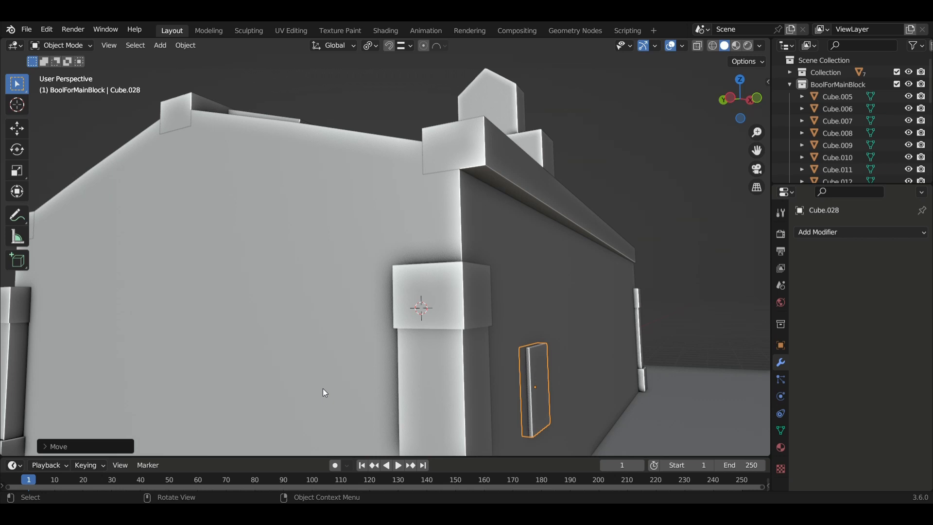
pyautogui.press('KP_Divide')
pyautogui.moveTo(424, 388); pyautogui.dragTo(407, 313, button='middle')
pyautogui.press('Tab')
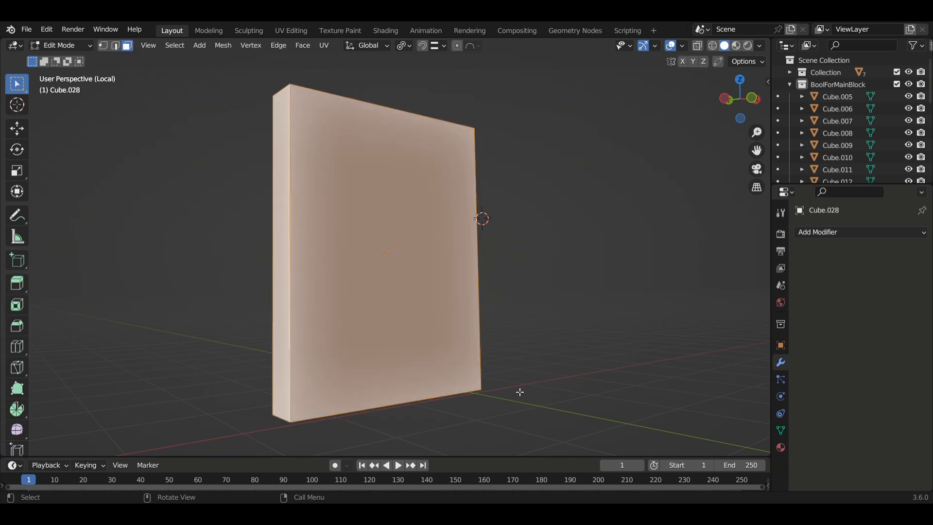
pyautogui.moveTo(518, 391); pyautogui.dragTo(487, 393, button='middle')
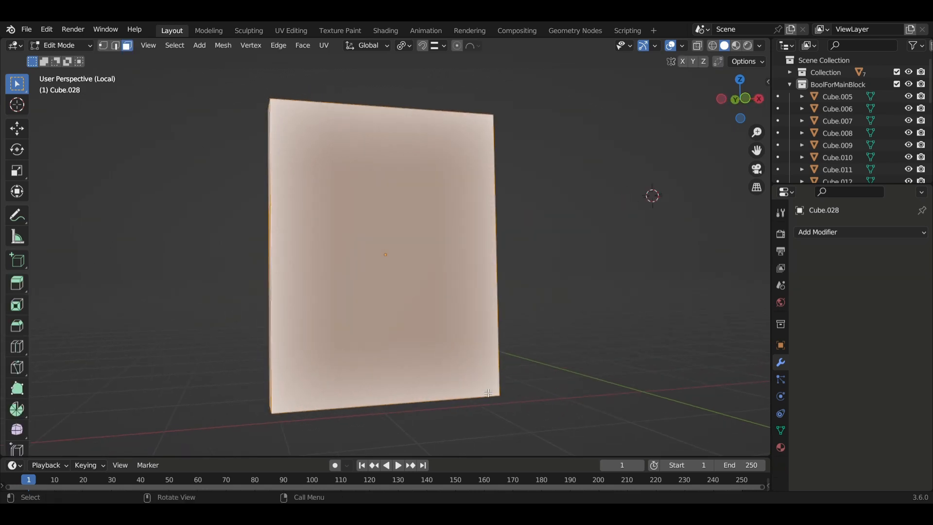
# Step: Add two evenly spaced vertical loop cuts to the slab without sliding them
pyautogui.hotkey('ctrl', 'r')
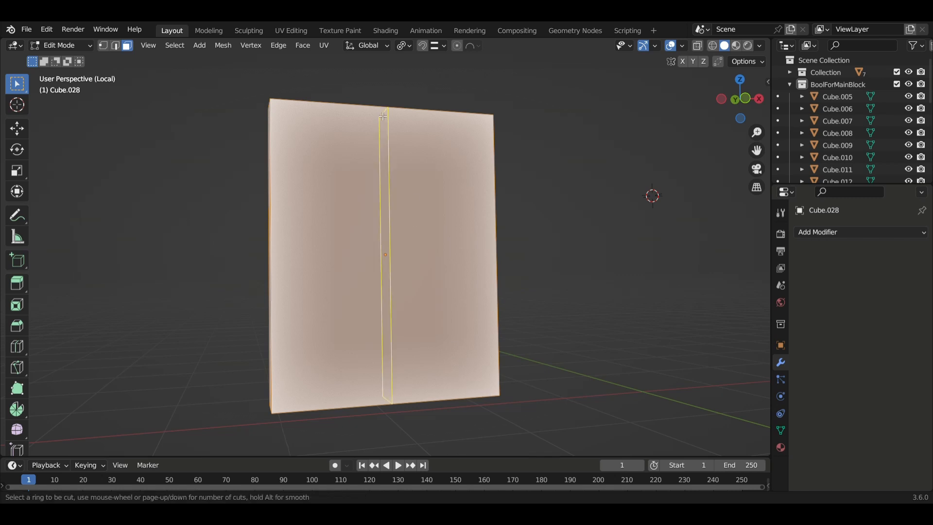
pyautogui.scroll(1, 384, 116)
pyautogui.click(380, 112)
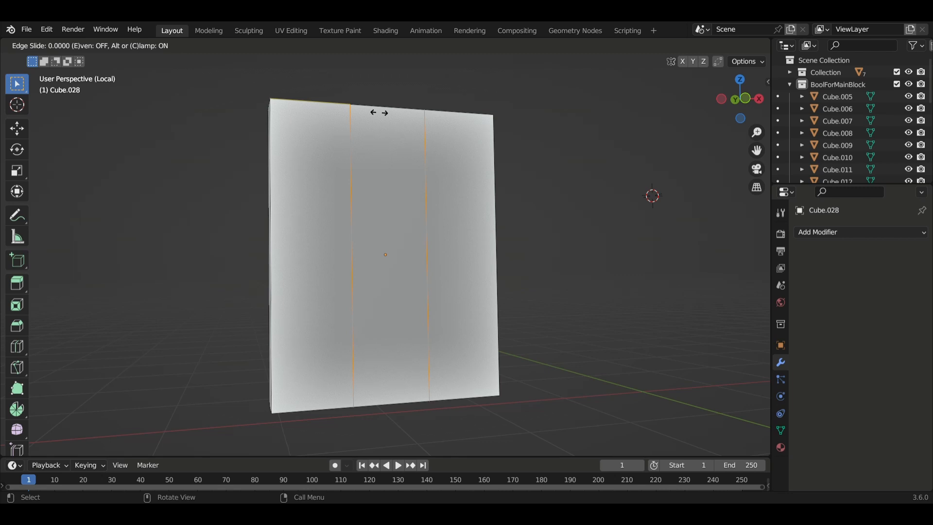
pyautogui.rightClick(379, 113)
pyautogui.press('s')
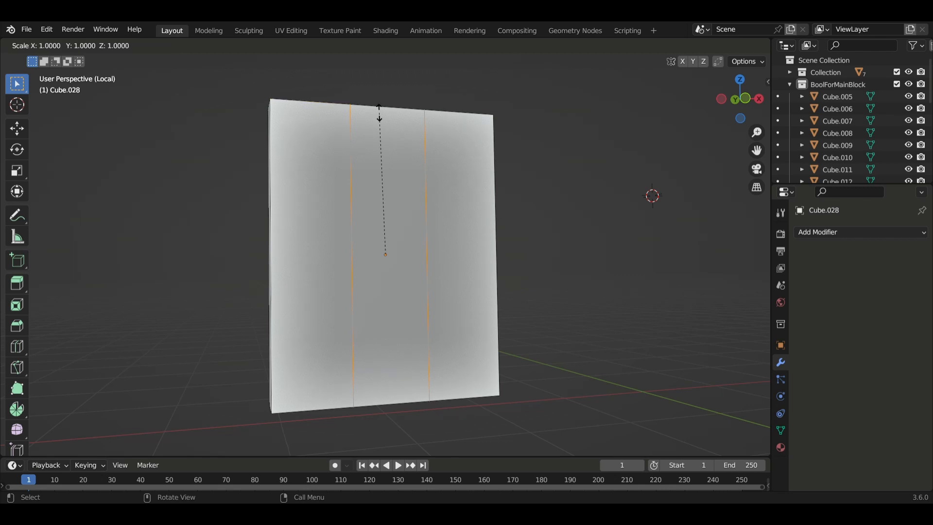
pyautogui.press('x')
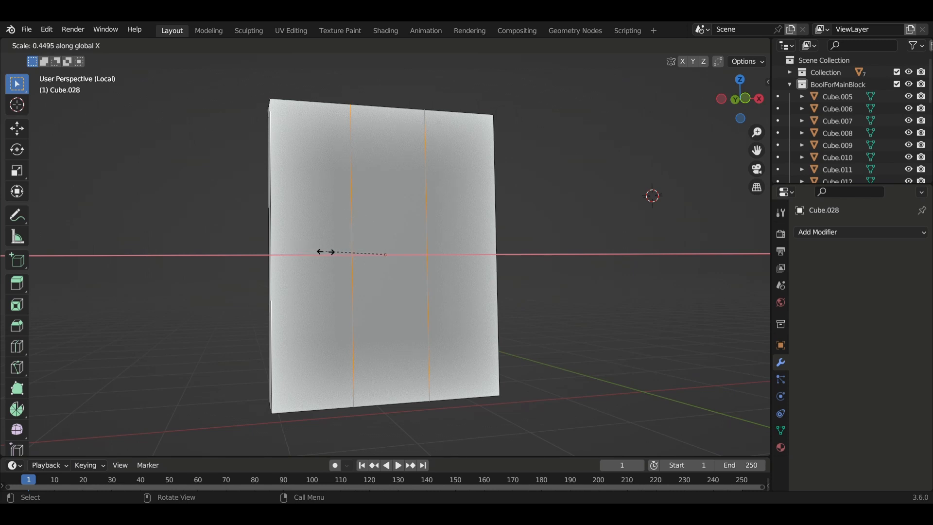
pyautogui.rightClick(358, 261)
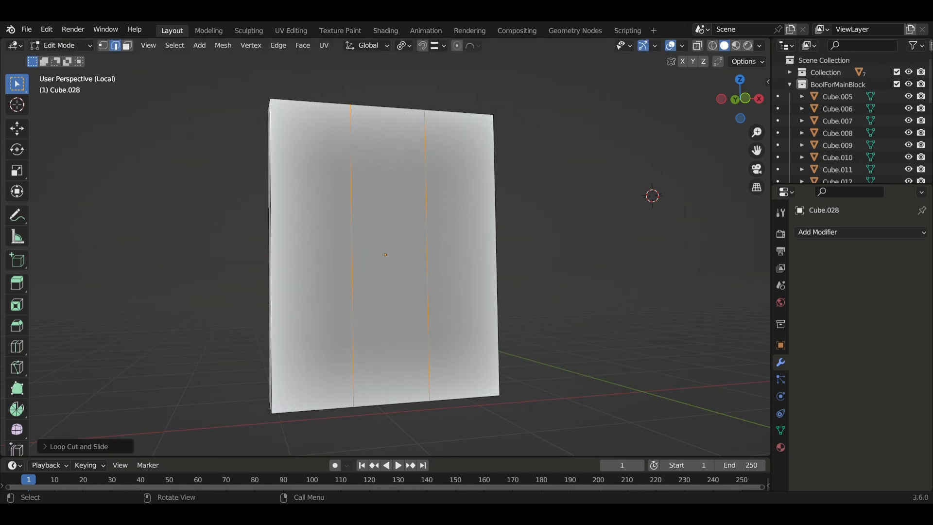
pyautogui.press('s')
pyautogui.press('x')
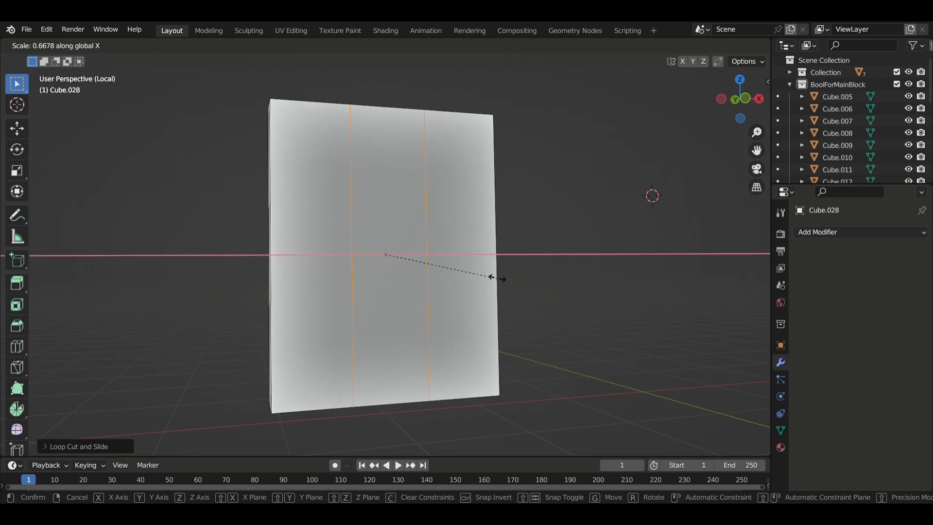
pyautogui.rightClick(500, 280)
pyautogui.click(500, 280)
pyautogui.moveTo(585, 318); pyautogui.dragTo(550, 317, button='middle')
pyautogui.scroll(-4, 445, 329)
pyautogui.hotkey('ctrl', 'z')
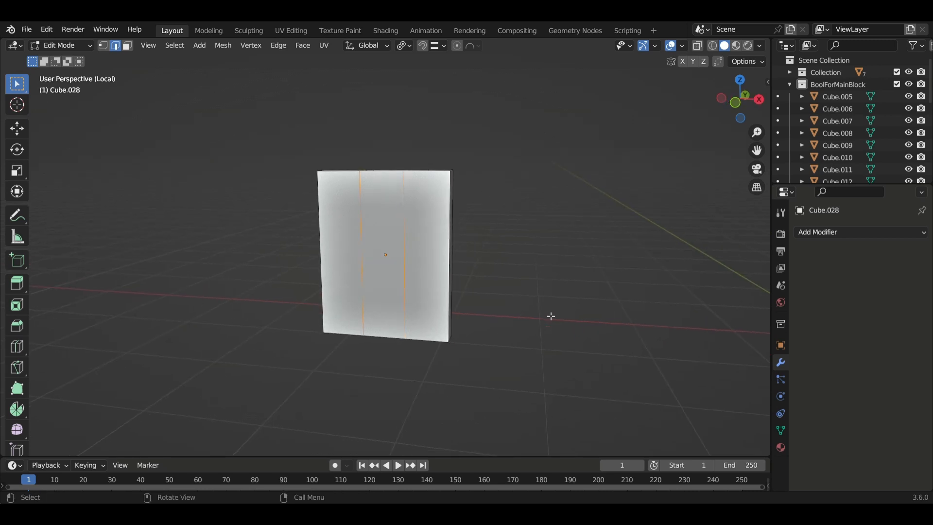
pyautogui.press('s')
pyautogui.press('x')
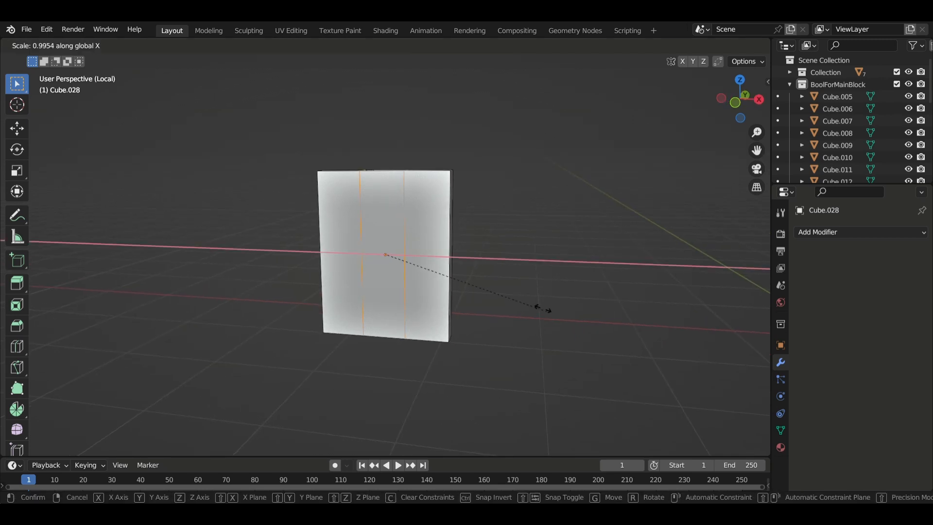
pyautogui.press('Escape')
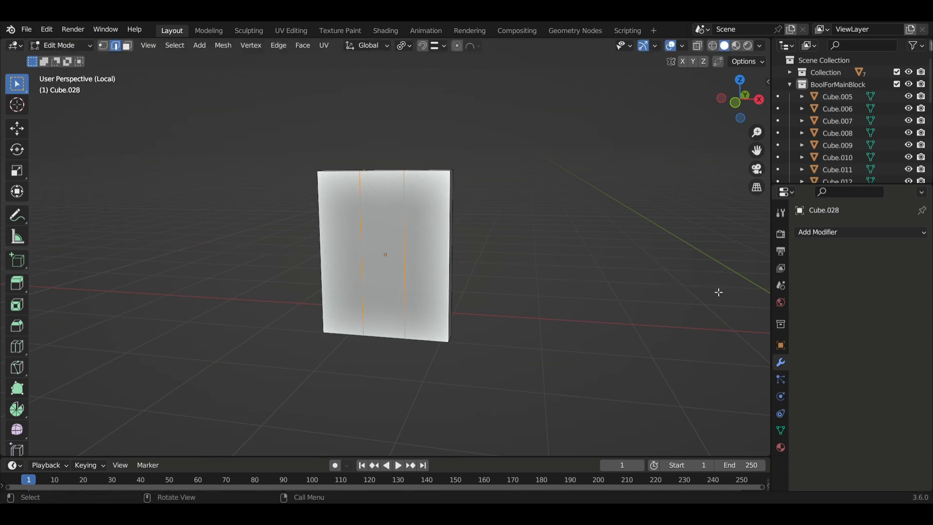
# Step: Set the transform pivot to Median Point and scale the two vertical loops together along global X into a narrow central strip
pyautogui.click(409, 47)
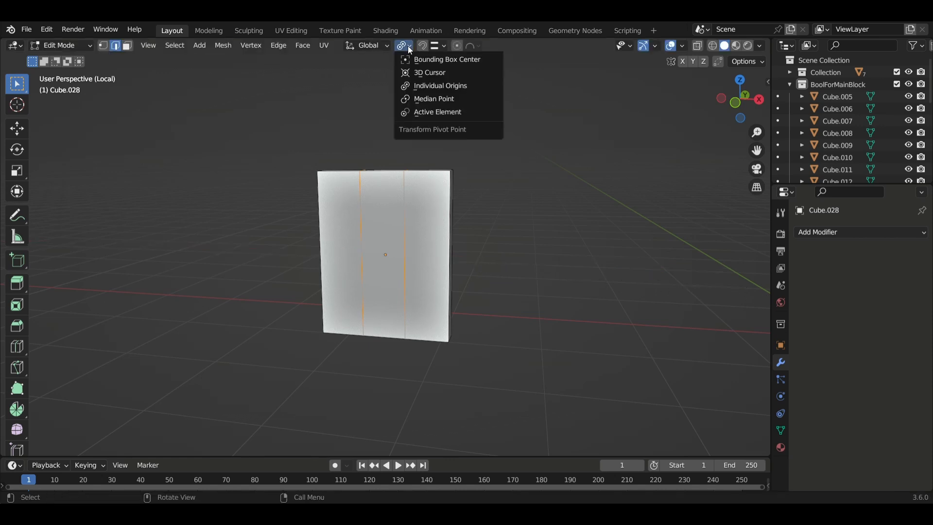
pyautogui.click(419, 99)
pyautogui.press('s')
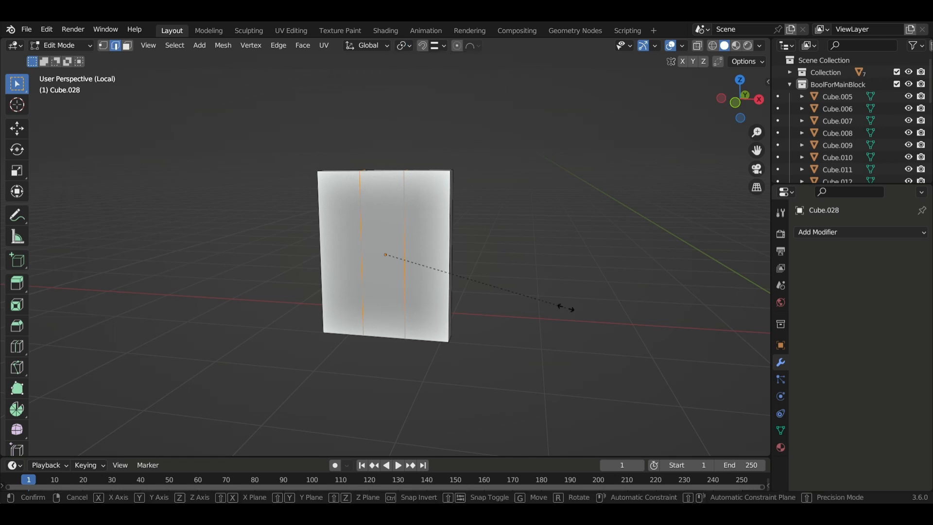
pyautogui.press('x')
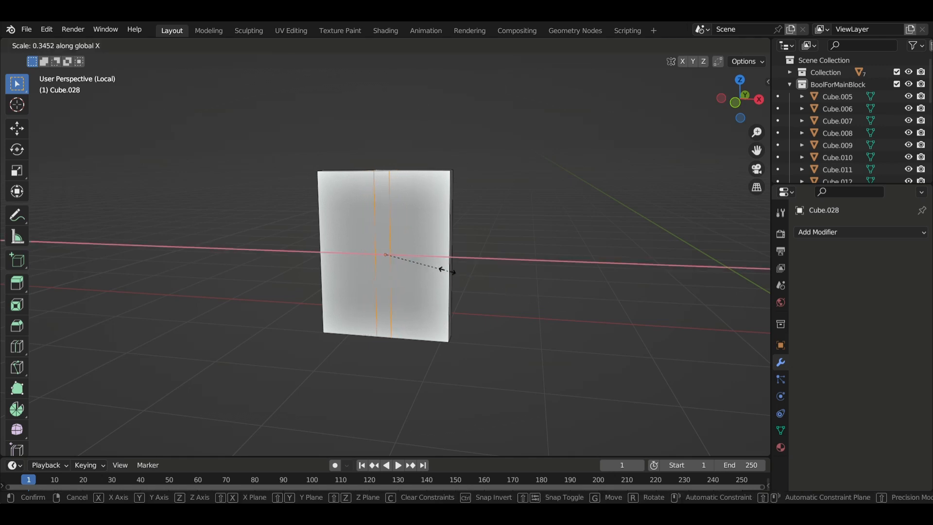
pyautogui.click(444, 281)
pyautogui.moveTo(444, 281); pyautogui.dragTo(426, 89, button='middle')
# Step: Set the transform pivot point back to Individual Origins
pyautogui.click(407, 47)
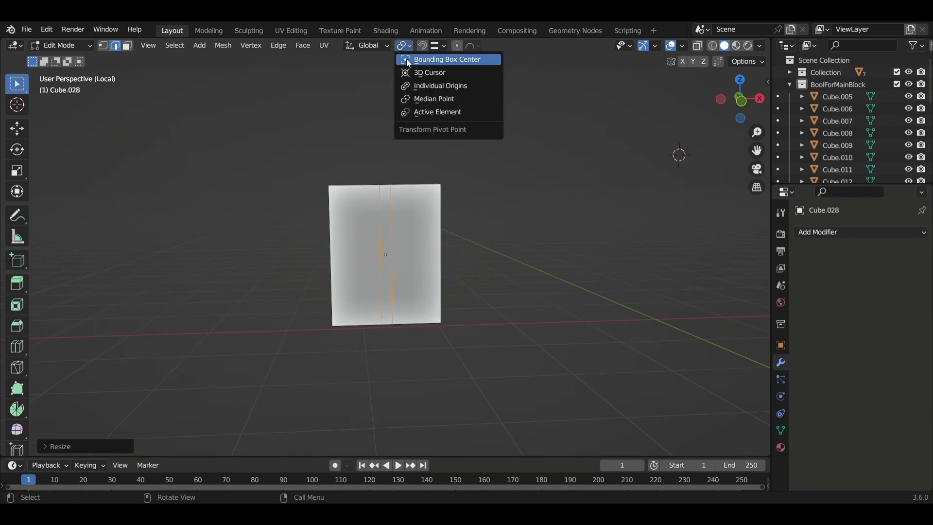
pyautogui.click(420, 87)
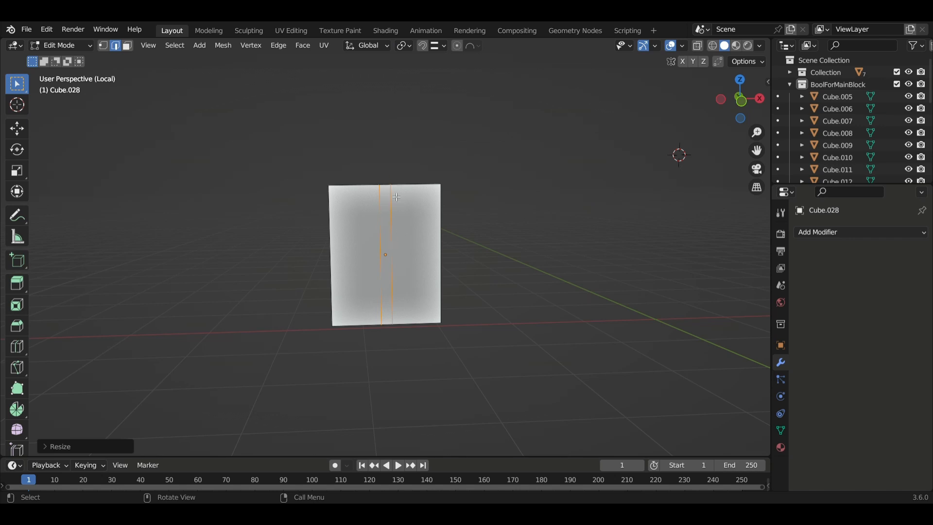
pyautogui.click(404, 46)
# Step: Add a vertical loop cut down the middle of the slab's narrow central strip
pyautogui.moveTo(385, 252); pyautogui.dragTo(392, 250, button='middle')
pyautogui.hotkey('ctrl', 'r')
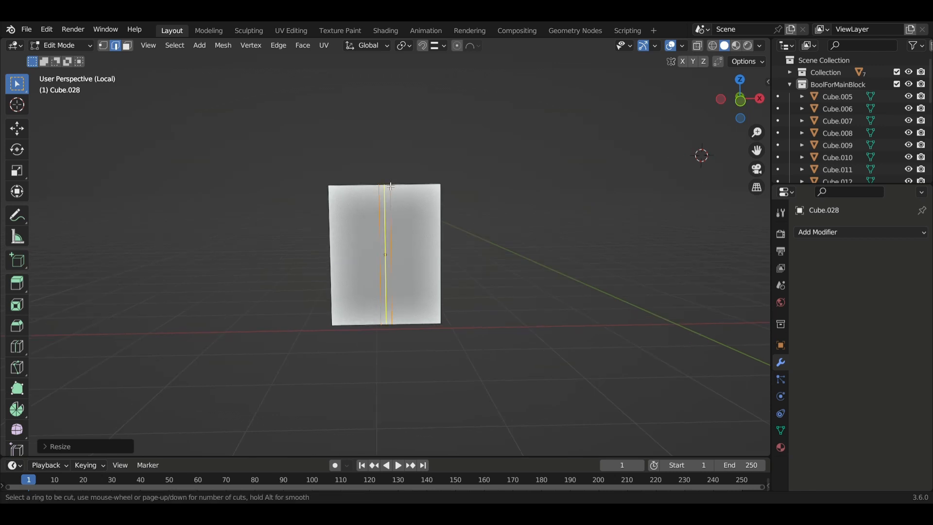
pyautogui.click(388, 185)
pyautogui.moveTo(371, 239); pyautogui.dragTo(356, 246, button='middle')
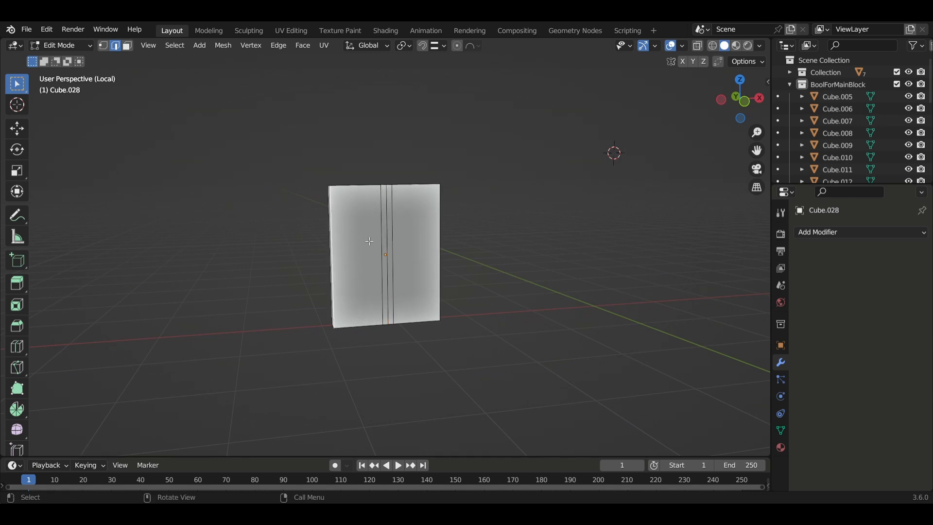
# Step: Select the two wide front faces beside the central strip and inset them individually by about 0.12 m
pyautogui.press('3')
pyautogui.click(364, 237)
pyautogui.moveTo(421, 248); pyautogui.dragTo(487, 282, button='middle')
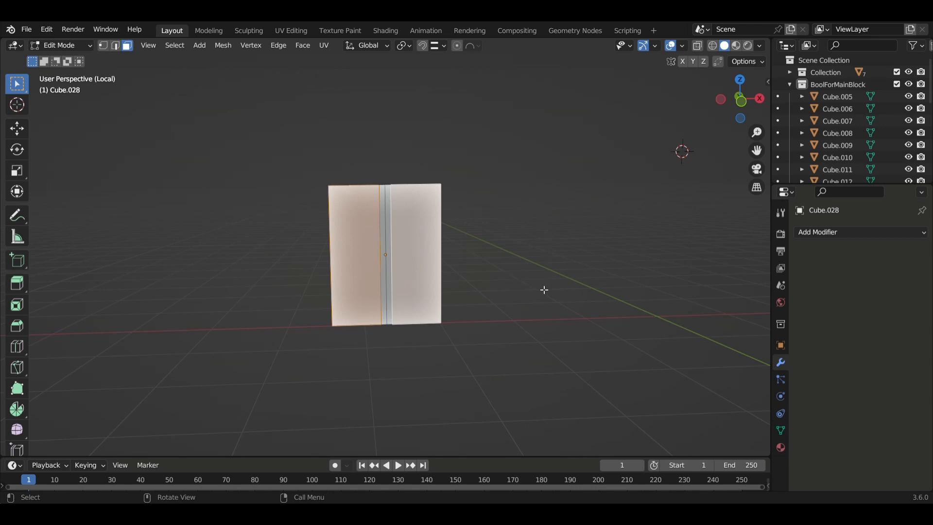
pyautogui.press('i')
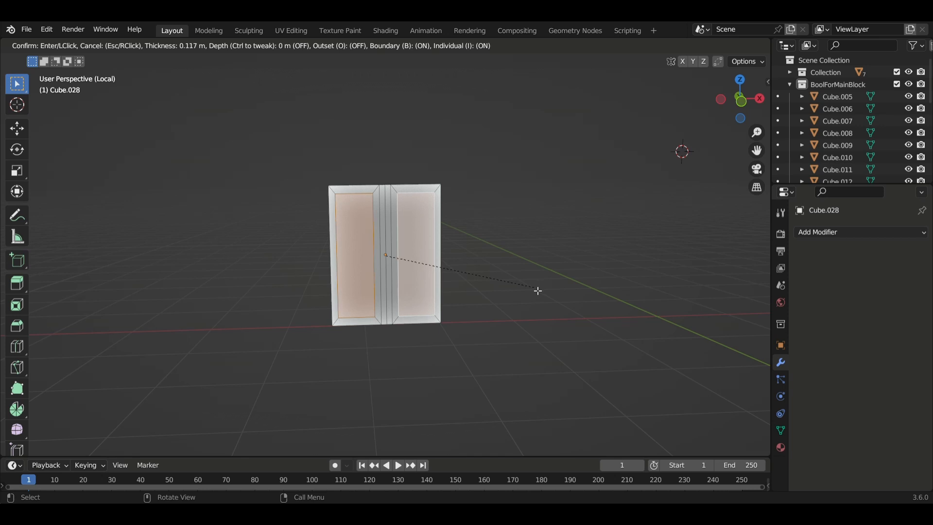
pyautogui.click(539, 291)
# Step: Extrude the two inset panels inward by about 0.03 m to recess them within the frame
pyautogui.moveTo(523, 291); pyautogui.dragTo(470, 299, button='middle')
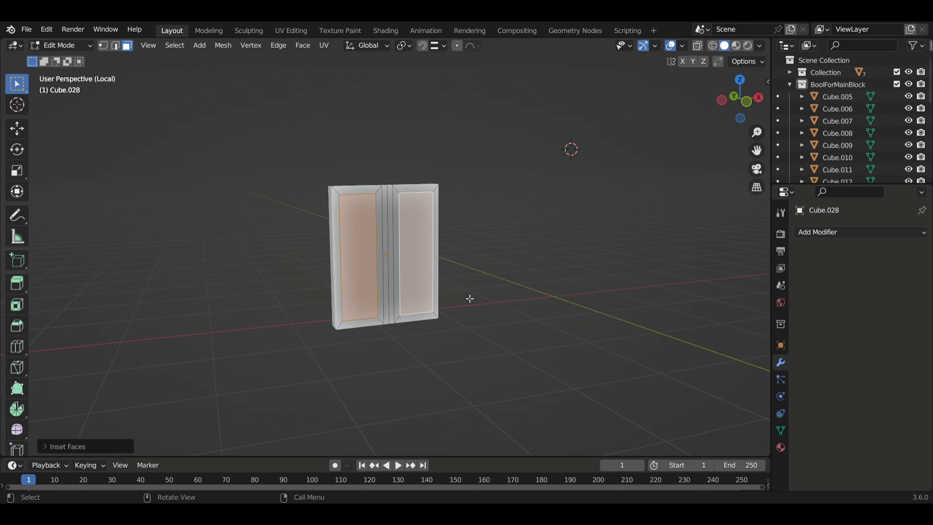
pyautogui.press('e')
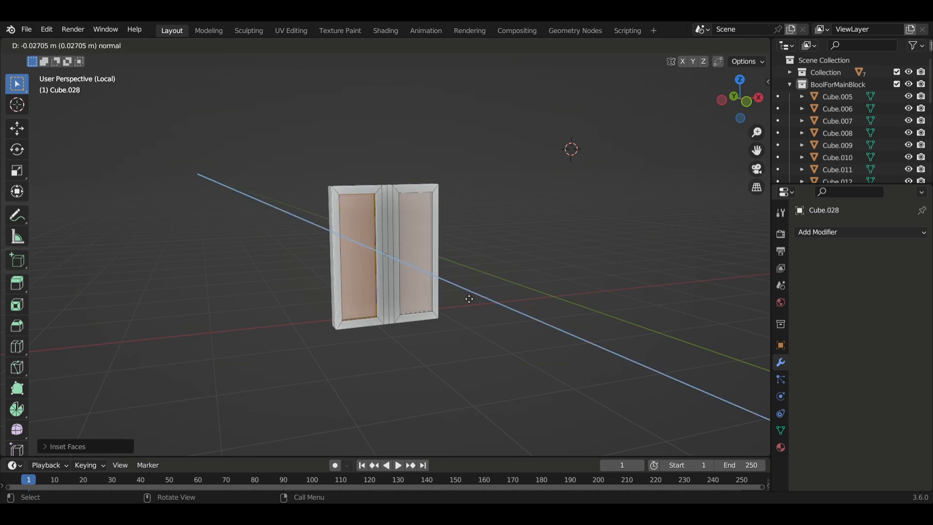
pyautogui.click(470, 298)
# Step: Add two horizontal loop cuts around the window slab, one above its middle and one below
pyautogui.moveTo(475, 291)
pyautogui.mouseDown(button='middle')
pyautogui.moveTo(346, 290)
pyautogui.moveTo(483, 284)
pyautogui.mouseUp(button='middle')
pyautogui.hotkey('ctrl', 'r')
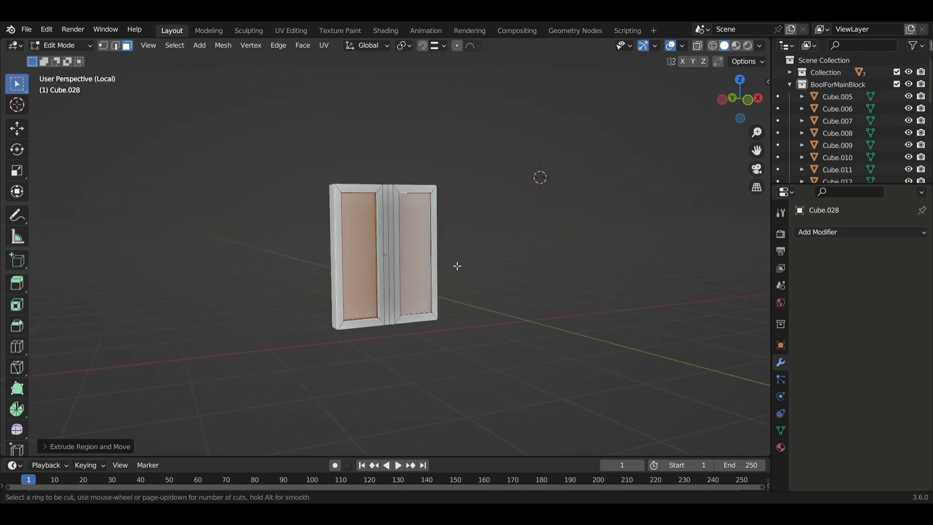
pyautogui.click(446, 252)
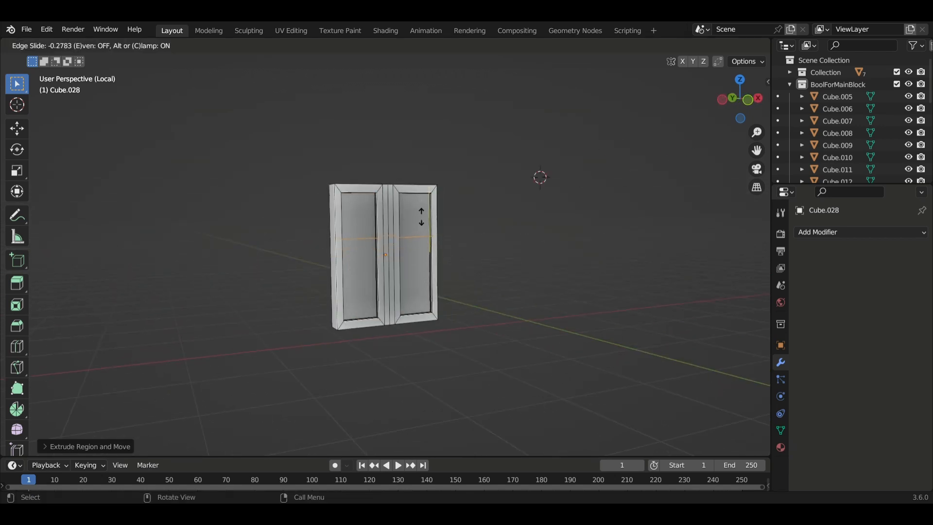
pyautogui.click(447, 250)
pyautogui.hotkey('ctrl', 'r')
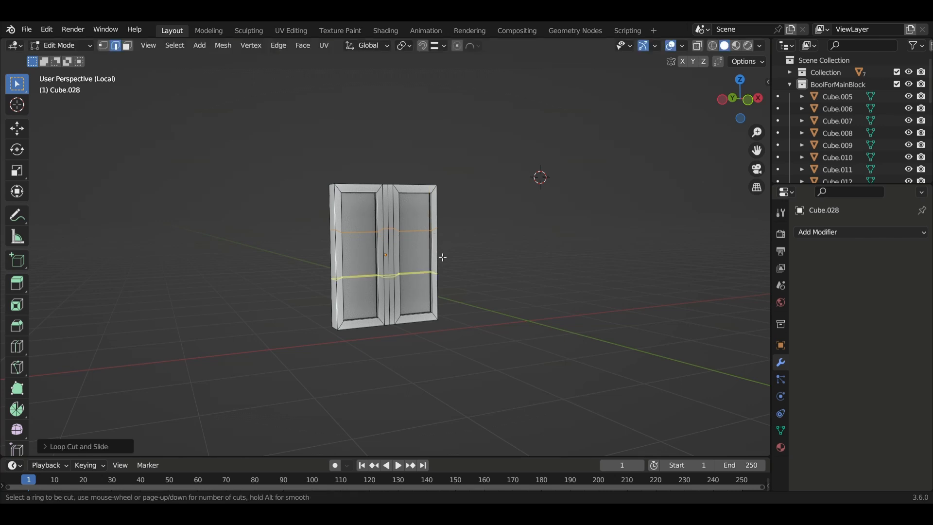
pyautogui.click(443, 253)
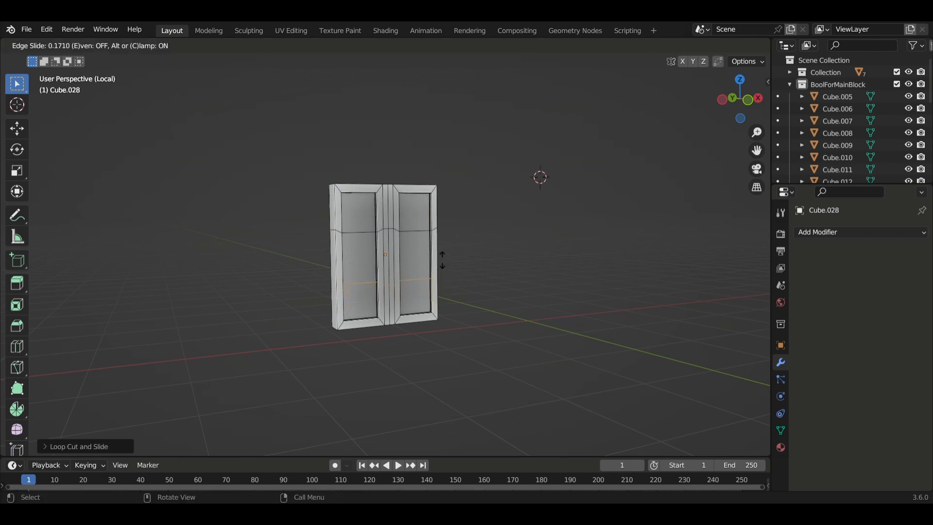
pyautogui.click(443, 250)
pyautogui.moveTo(510, 291); pyautogui.dragTo(475, 279, button='middle')
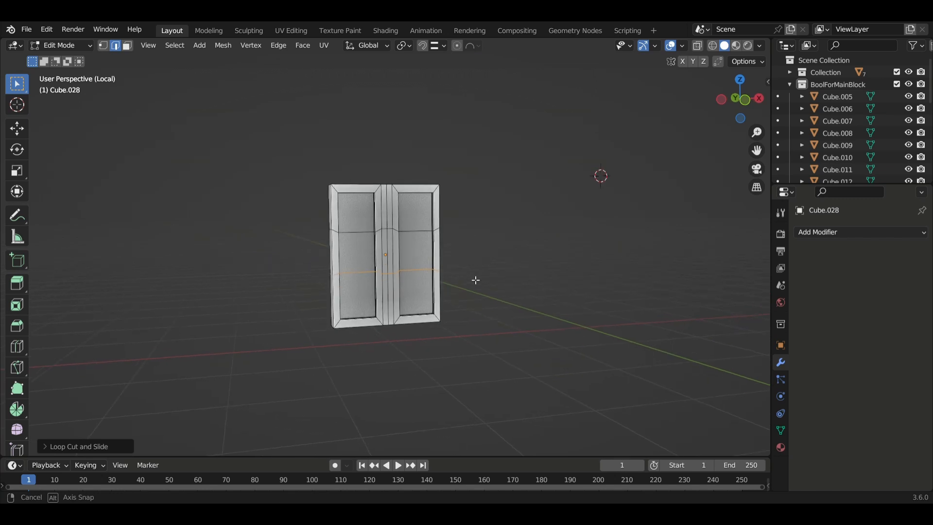
# Step: Select the six recessed pane faces on the window's front and inset them individually by about 0.07 m
pyautogui.hotkey('alt', 'a')
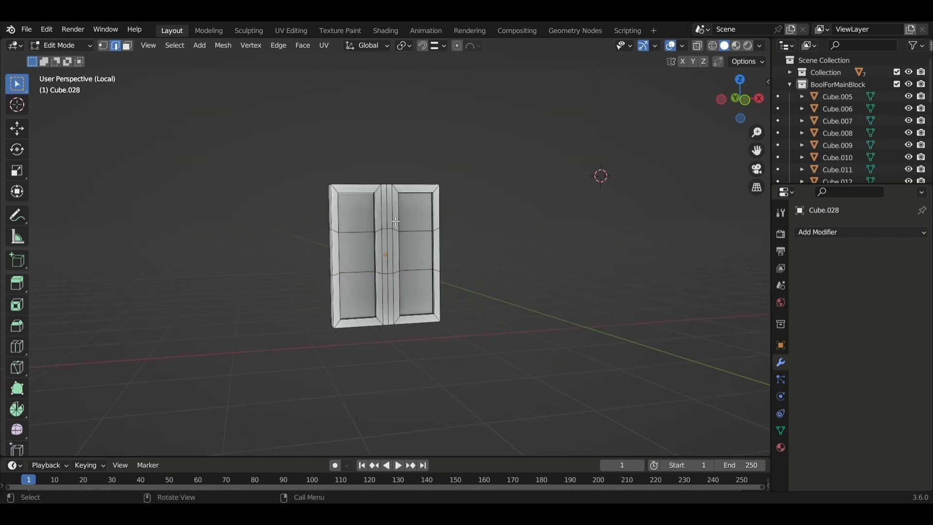
pyautogui.press('g')
pyautogui.click(358, 220)
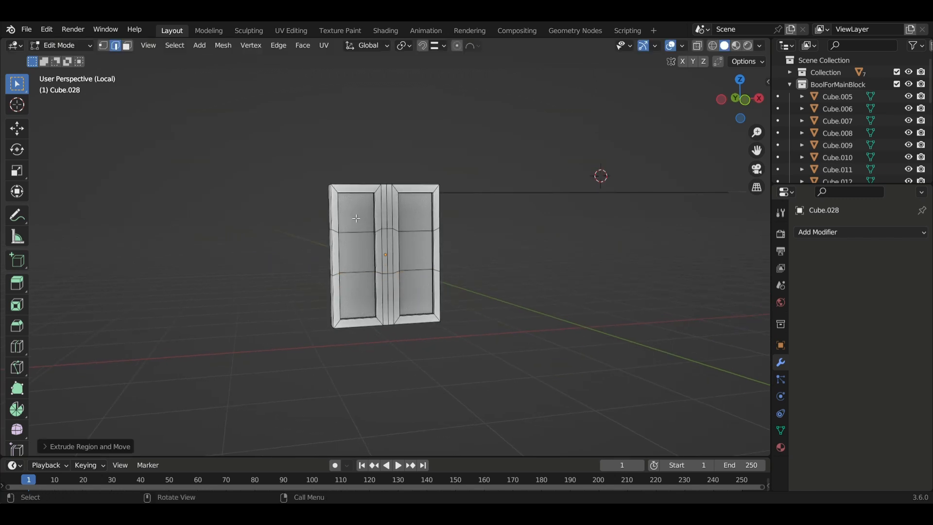
pyautogui.press('3')
pyautogui.click(357, 219)
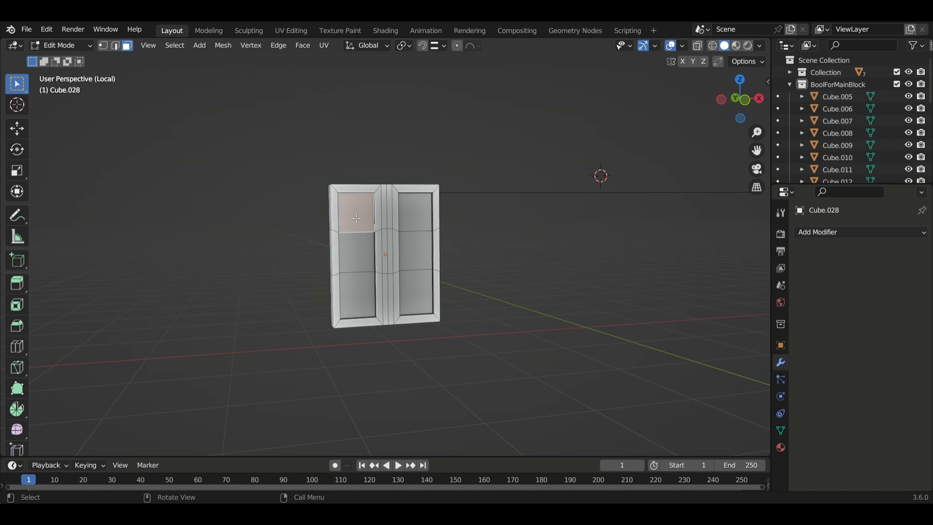
pyautogui.keyDown('shift'); pyautogui.click(414, 222); pyautogui.keyUp('shift')
pyautogui.keyDown('shift'); pyautogui.click(372, 260); pyautogui.keyUp('shift')
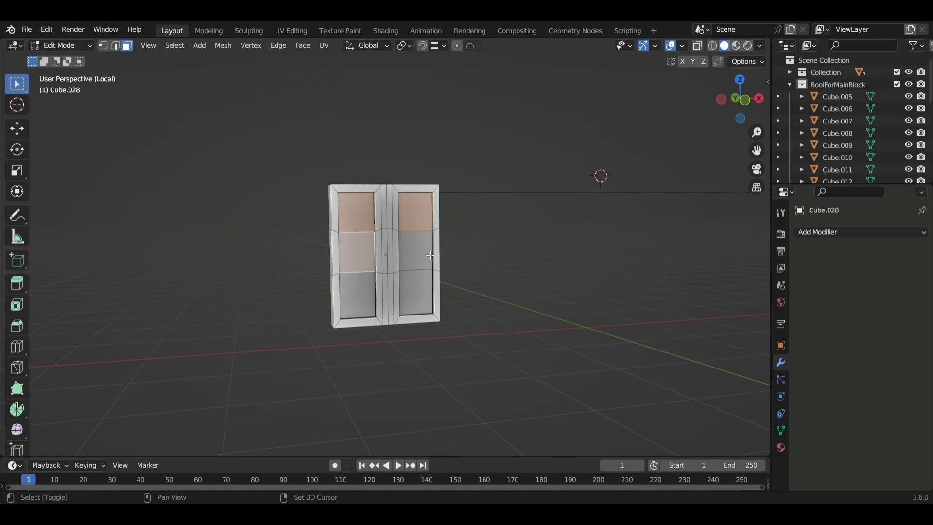
pyautogui.keyDown('shift'); pyautogui.click(431, 256); pyautogui.keyUp('shift')
pyautogui.keyDown('shift'); pyautogui.click(361, 294); pyautogui.keyUp('shift')
pyautogui.keyDown('shift'); pyautogui.click(432, 303); pyautogui.keyUp('shift')
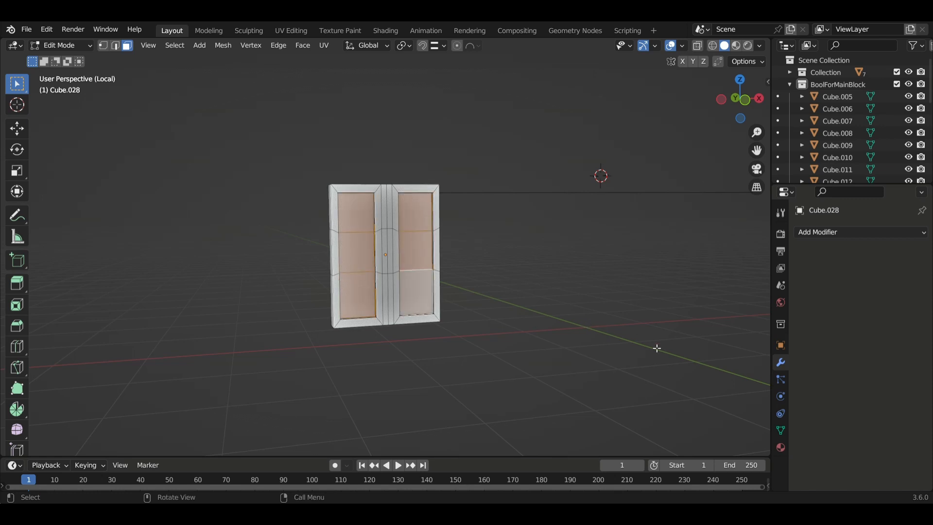
pyautogui.press('i')
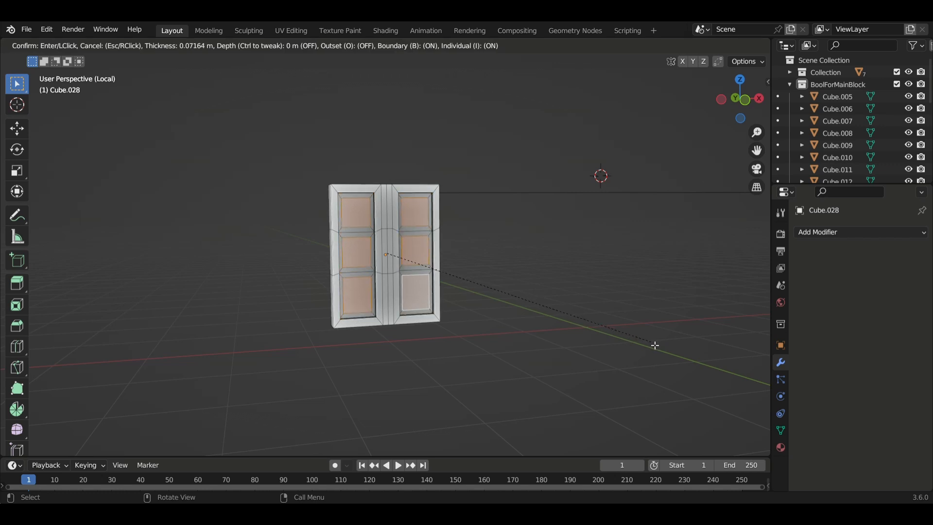
pyautogui.click(655, 345)
# Step: Inset the six pane faces individually again by about 0.01 m and extrude them slightly outward
pyautogui.press('i')
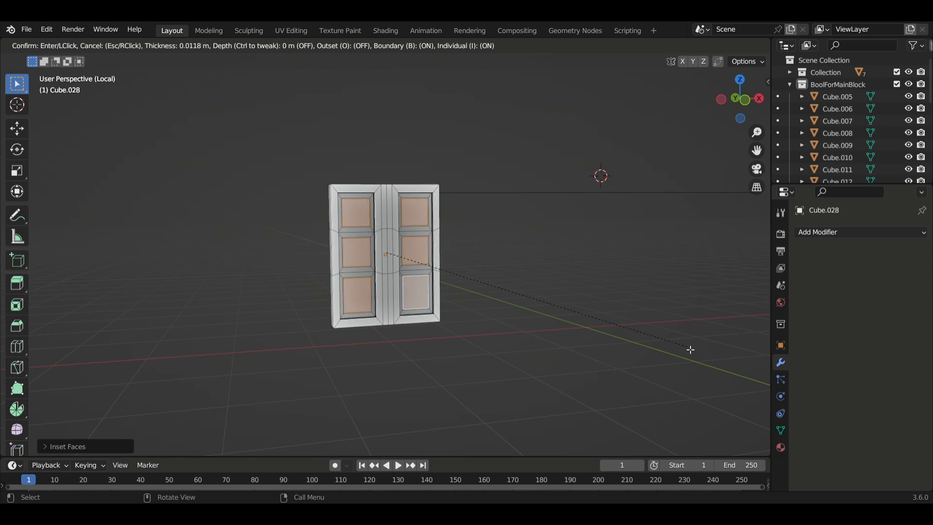
pyautogui.click(690, 350)
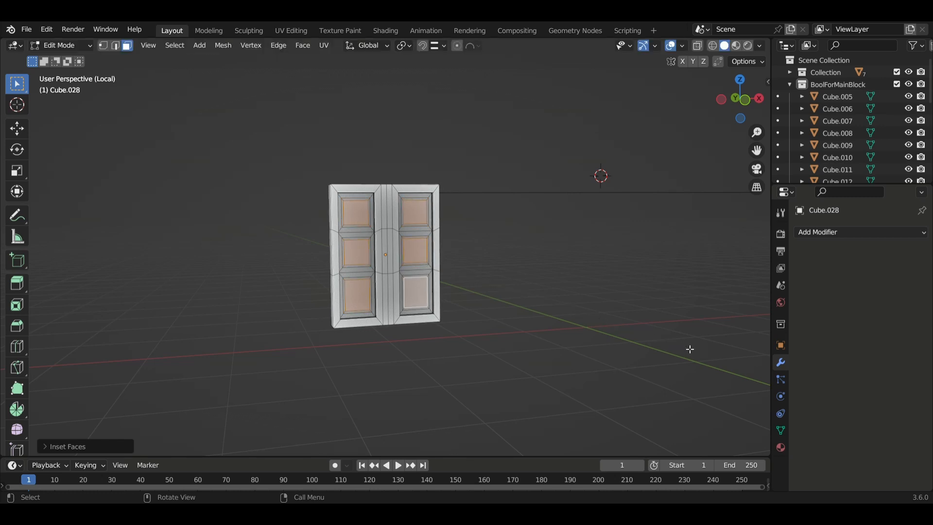
pyautogui.press('e')
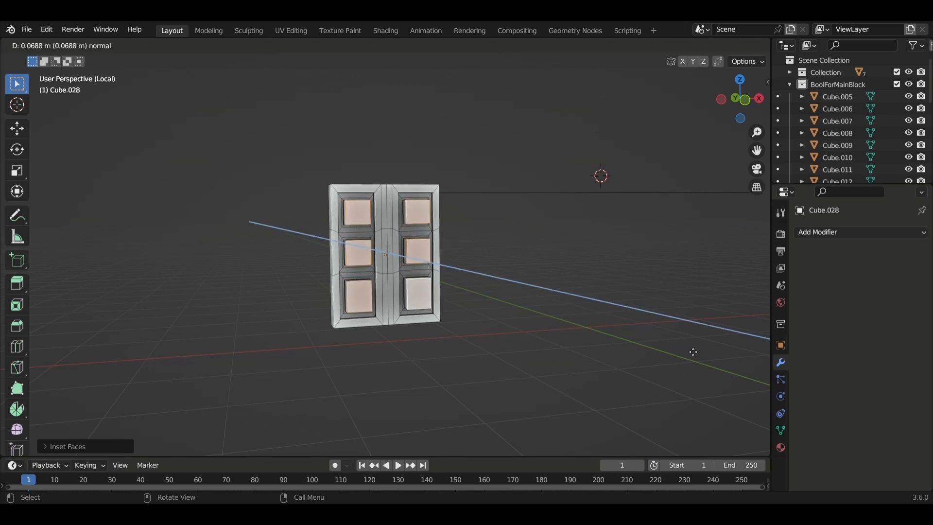
pyautogui.click(690, 351)
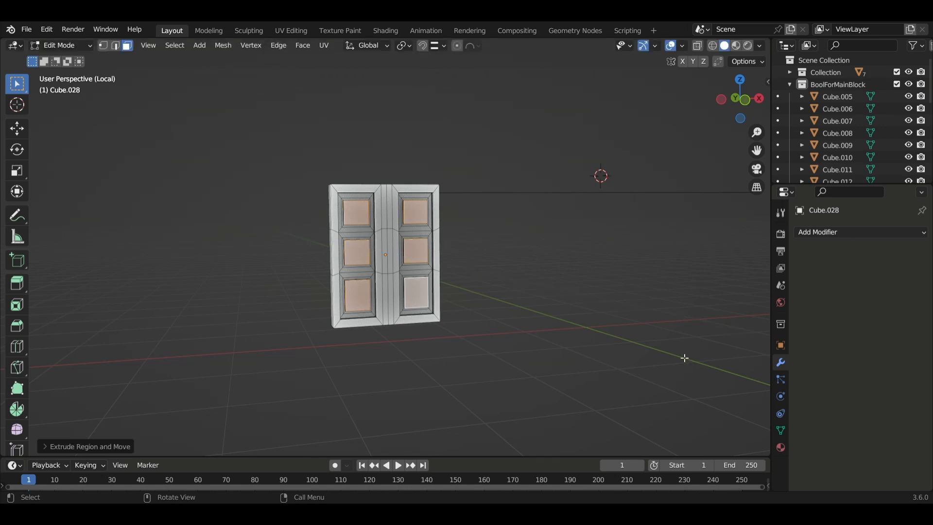
# Step: Set the transform orientation to Local and the pivot to Individual Origins, and scale down the six raised pane faces to slope their sides
pyautogui.click(387, 47)
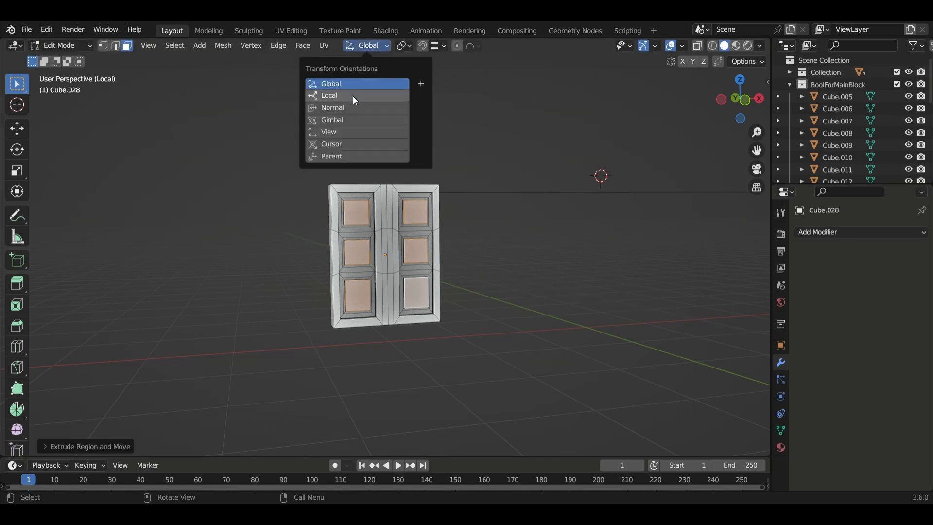
pyautogui.click(388, 95)
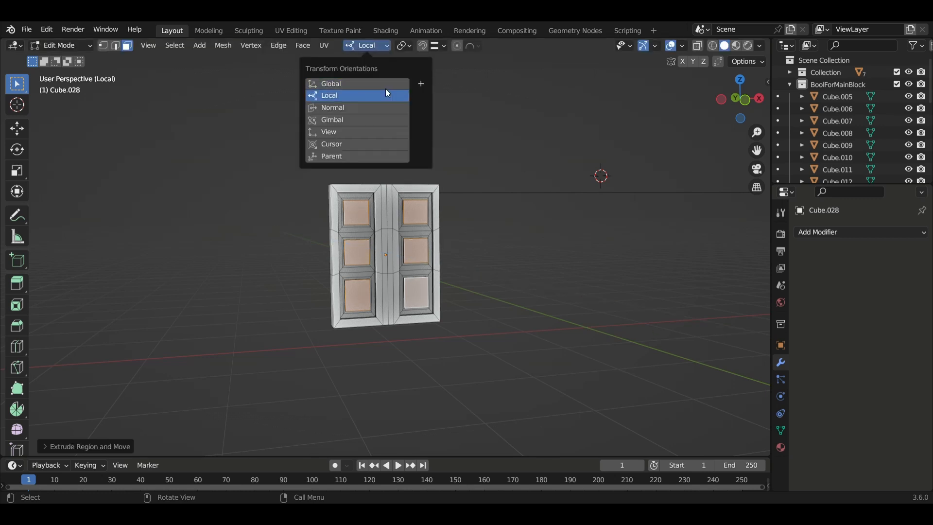
pyautogui.click(410, 44)
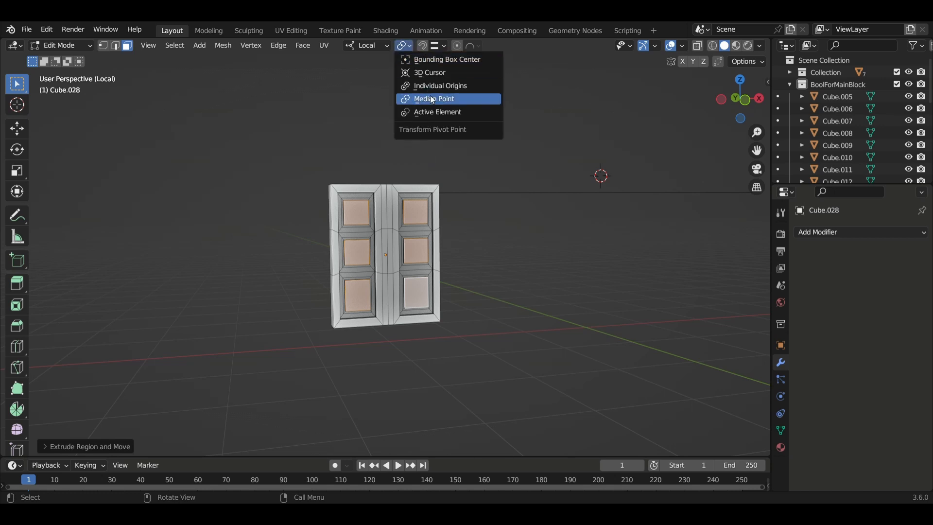
pyautogui.click(434, 86)
pyautogui.press('s')
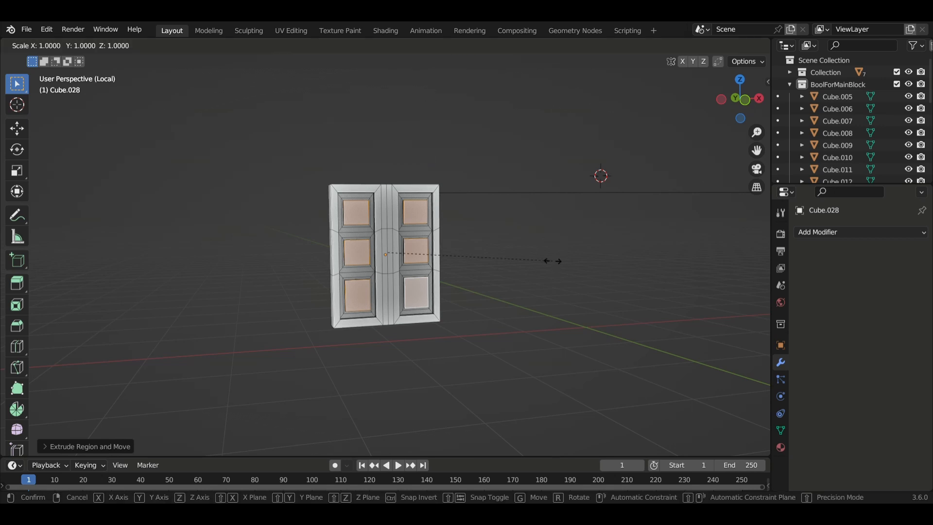
pyautogui.click(506, 253)
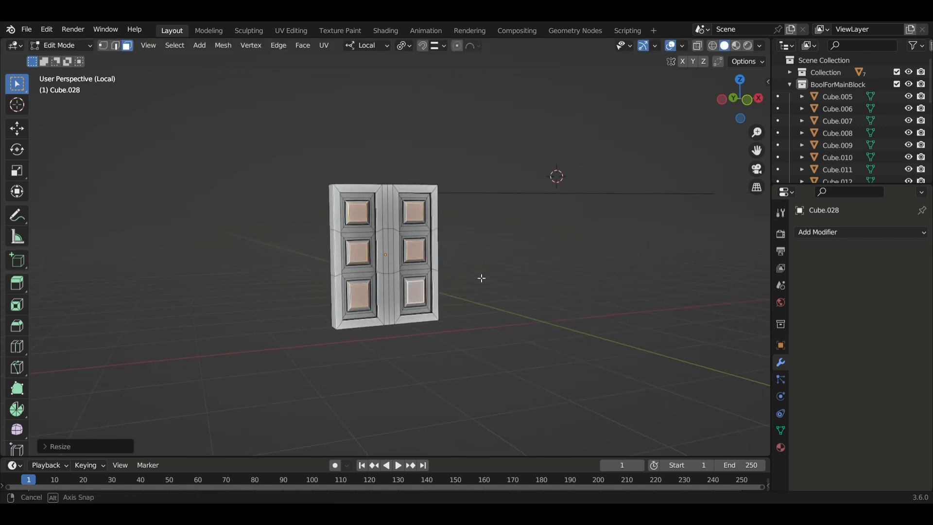
# Step: Select the horizontal crossbar faces between the panes and move them about 0.005 m along the local X axis
pyautogui.scroll(2, 345, 240)
pyautogui.hotkey('alt', 'a')
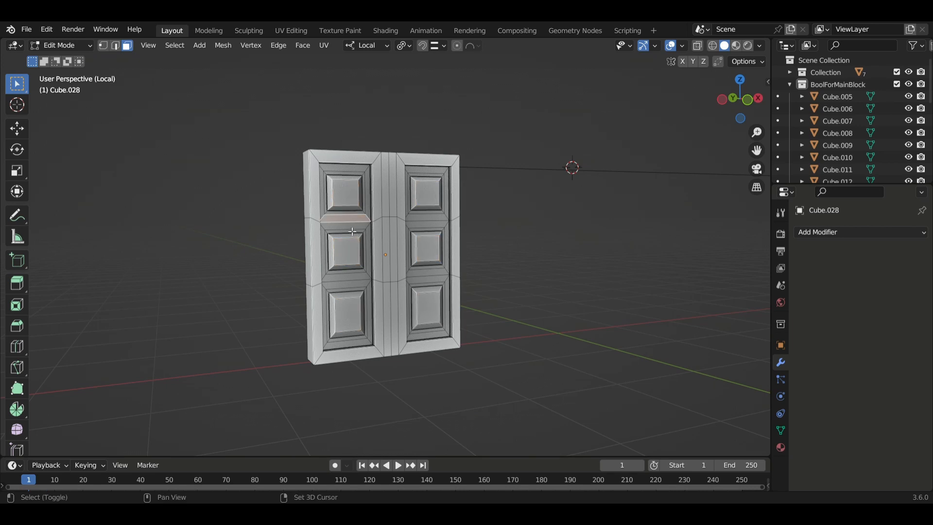
pyautogui.keyDown('shift'); pyautogui.click(346, 222); pyautogui.keyUp('shift')
pyautogui.keyDown('shift'); pyautogui.click(428, 225); pyautogui.keyUp('shift')
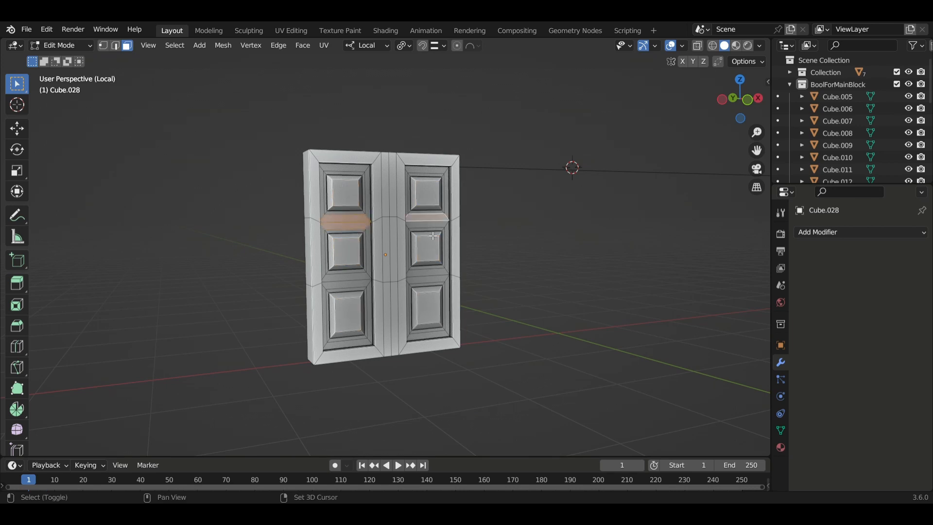
pyautogui.keyDown('shift'); pyautogui.click(349, 282); pyautogui.keyUp('shift')
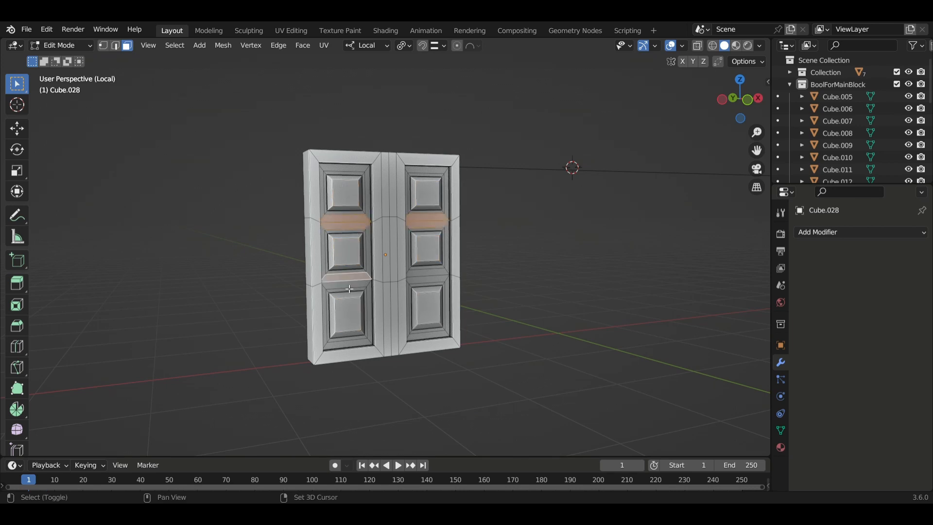
pyautogui.keyDown('shift'); pyautogui.click(430, 279); pyautogui.keyUp('shift')
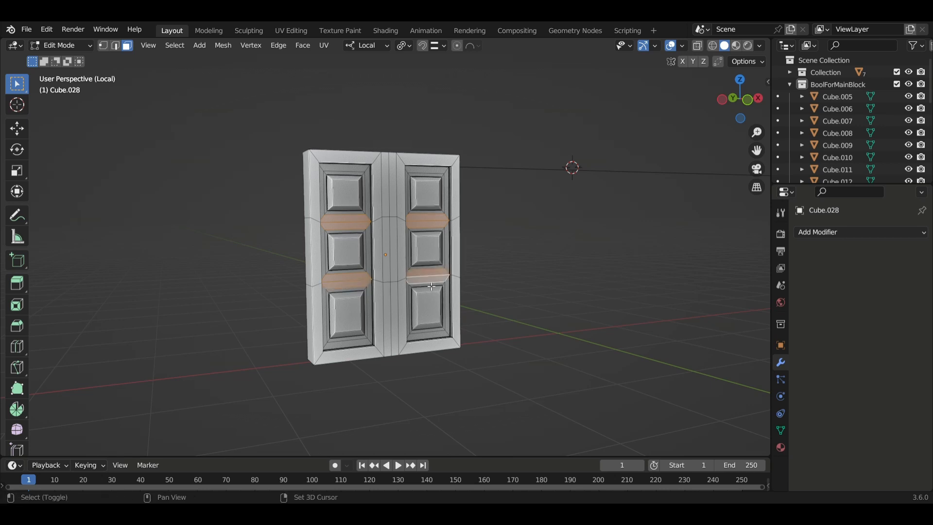
pyautogui.press('g')
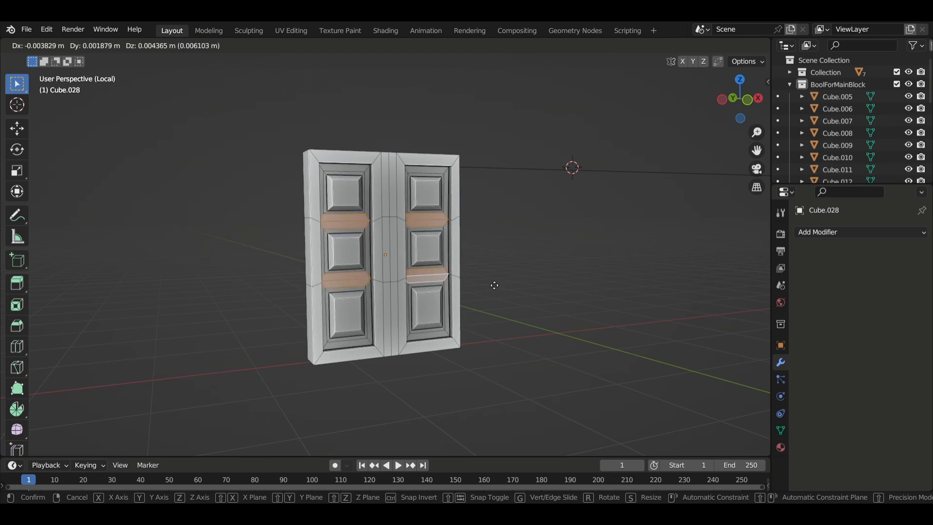
pyautogui.press('x')
pyautogui.press('x')
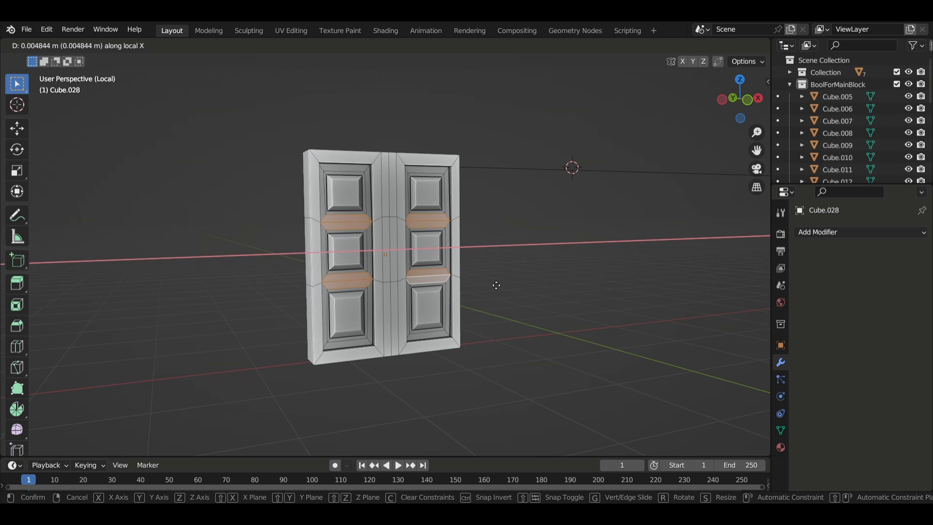
pyautogui.click(497, 286)
pyautogui.click(509, 287)
pyautogui.moveTo(555, 308)
pyautogui.mouseDown(button='middle')
pyautogui.moveTo(471, 305)
pyautogui.moveTo(418, 289)
pyautogui.moveTo(590, 323)
pyautogui.moveTo(559, 311)
pyautogui.mouseUp(button='middle')
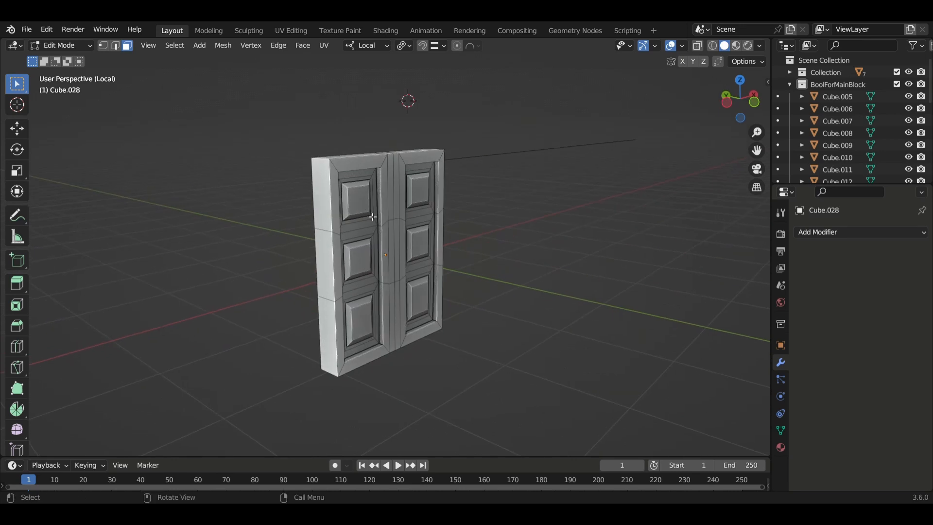
# Step: Select the loop of faces around the window's outer edge and extrude it along normals by about 0.07 m with even thickness
pyautogui.click(323, 193)
pyautogui.keyDown('shift'); pyautogui.click(346, 161); pyautogui.keyUp('shift')
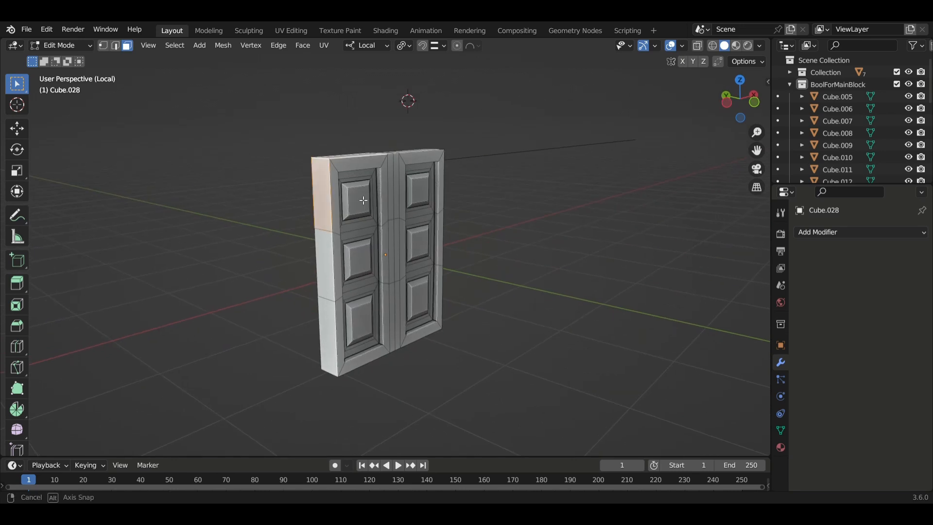
pyautogui.moveTo(346, 160); pyautogui.dragTo(420, 202, button='middle')
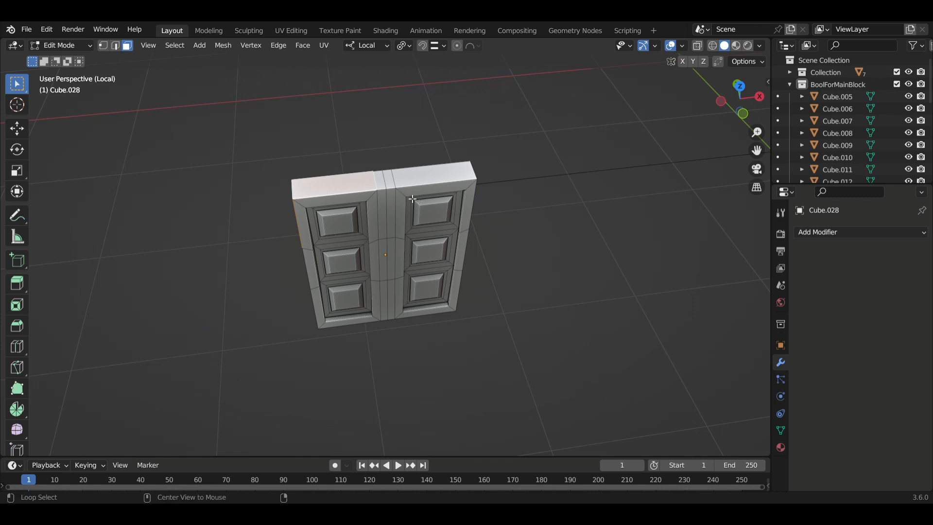
pyautogui.keyDown('alt'); pyautogui.click(385, 185); pyautogui.keyUp('alt')
pyautogui.moveTo(410, 206); pyautogui.dragTo(413, 173, button='middle')
pyautogui.hotkey('alt', 'e')
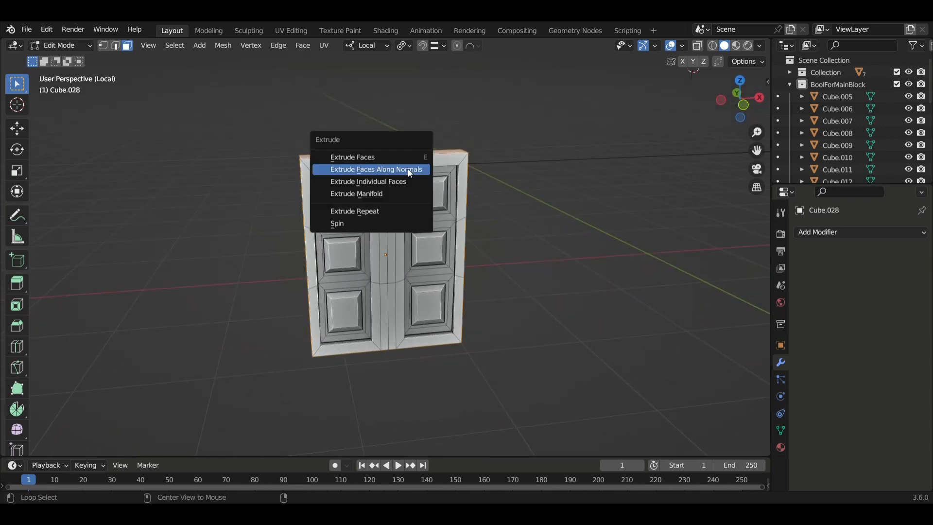
pyautogui.click(407, 167)
pyautogui.press('alt')
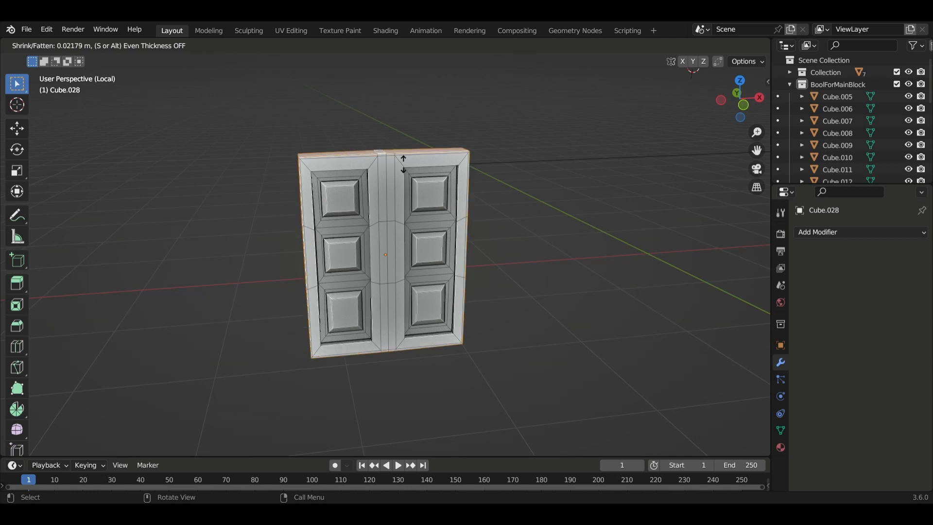
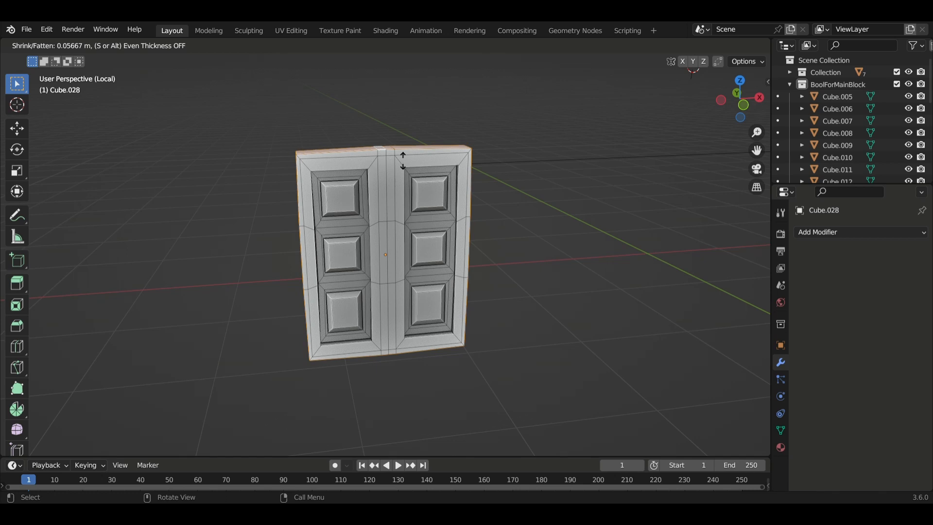
pyautogui.press('alt')
pyautogui.press('alt')
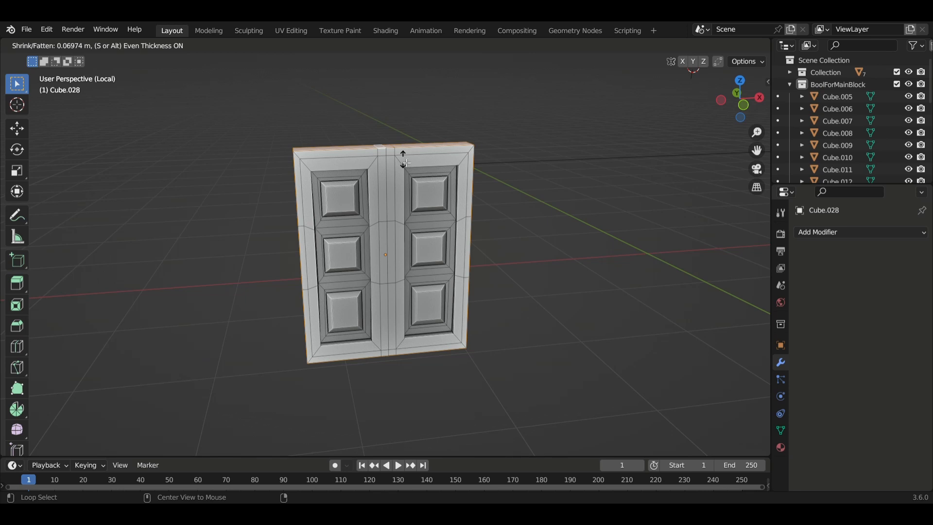
pyautogui.click(407, 163)
pyautogui.moveTo(493, 232); pyautogui.dragTo(469, 209, button='middle')
pyautogui.click(469, 208)
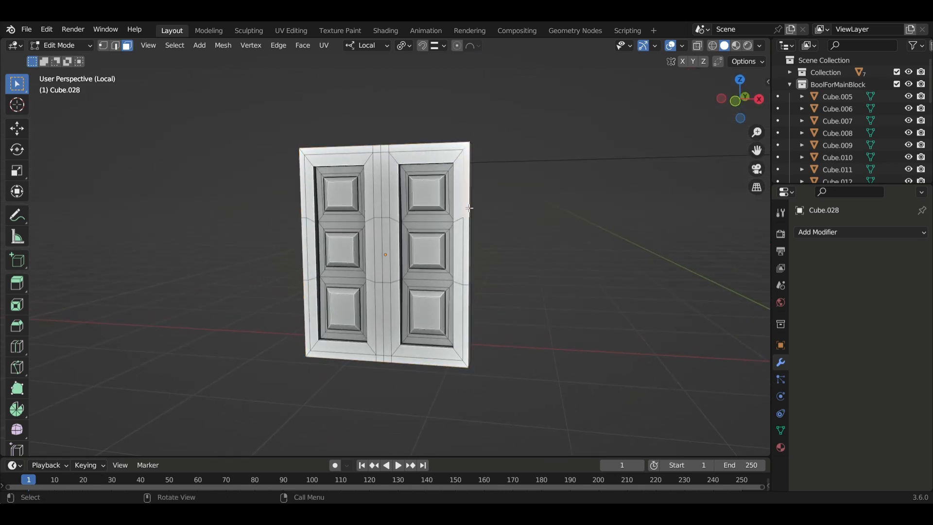
pyautogui.keyDown('alt'); pyautogui.click(470, 241); pyautogui.keyUp('alt')
pyautogui.keyDown('alt'); pyautogui.keyDown('shift'); pyautogui.click(470, 244); pyautogui.keyUp('shift'); pyautogui.keyUp('alt')
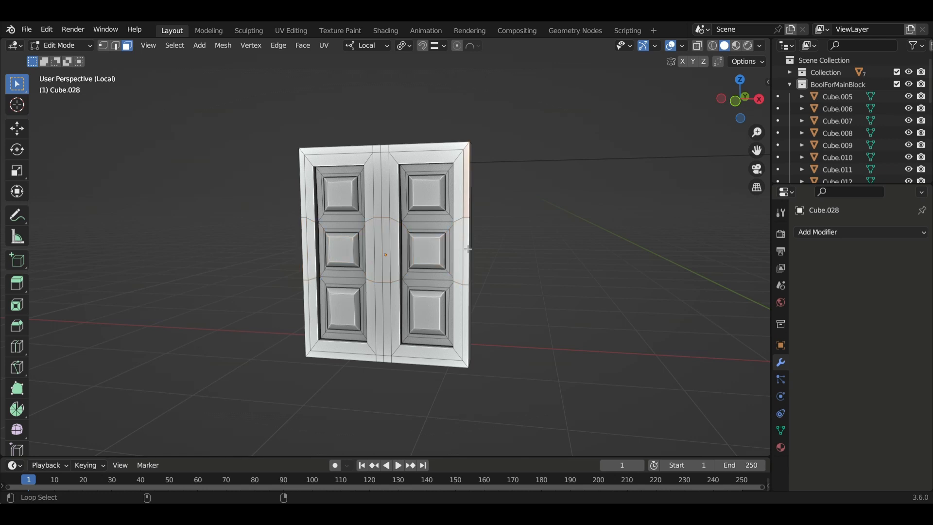
pyautogui.keyDown('alt'); pyautogui.click(469, 251); pyautogui.keyUp('alt')
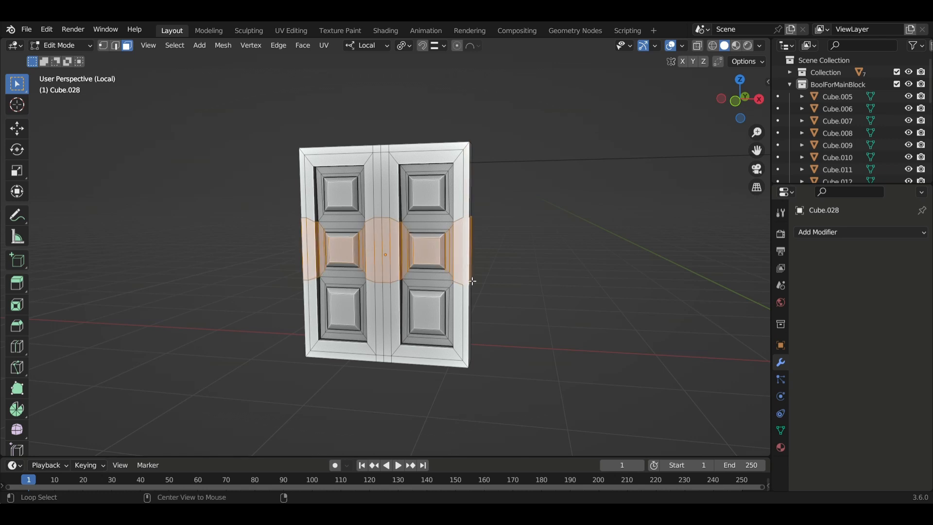
# Step: Select all front faces of the window's outer rim and extrude them outward along normals by about 0.1 m
pyautogui.click(473, 227)
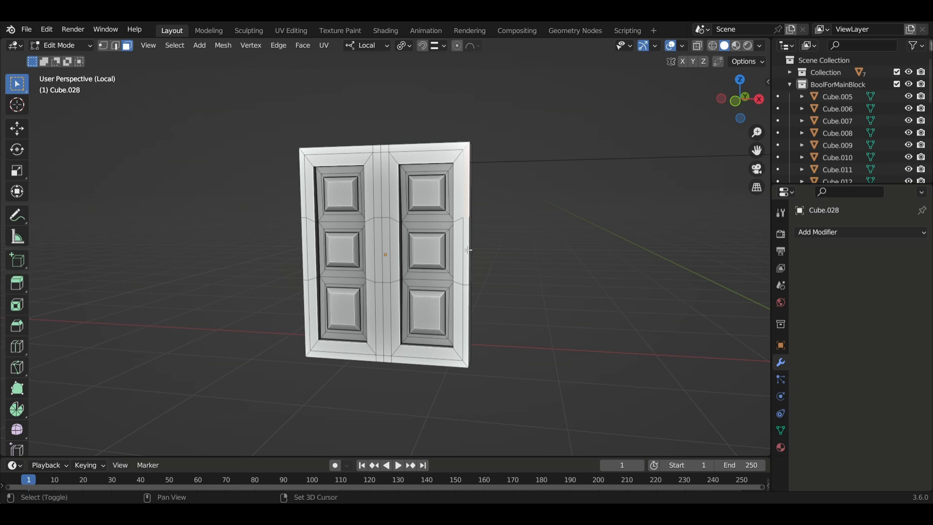
pyautogui.keyDown('shift'); pyautogui.click(470, 250); pyautogui.keyUp('shift')
pyautogui.keyDown('shift'); pyautogui.click(471, 316); pyautogui.keyUp('shift')
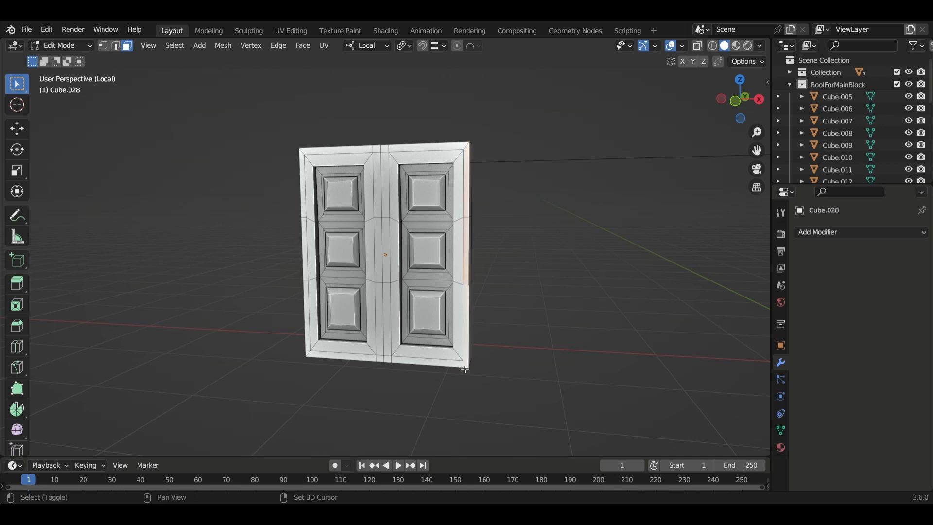
pyautogui.keyDown('shift'); pyautogui.click(465, 368); pyautogui.keyUp('shift')
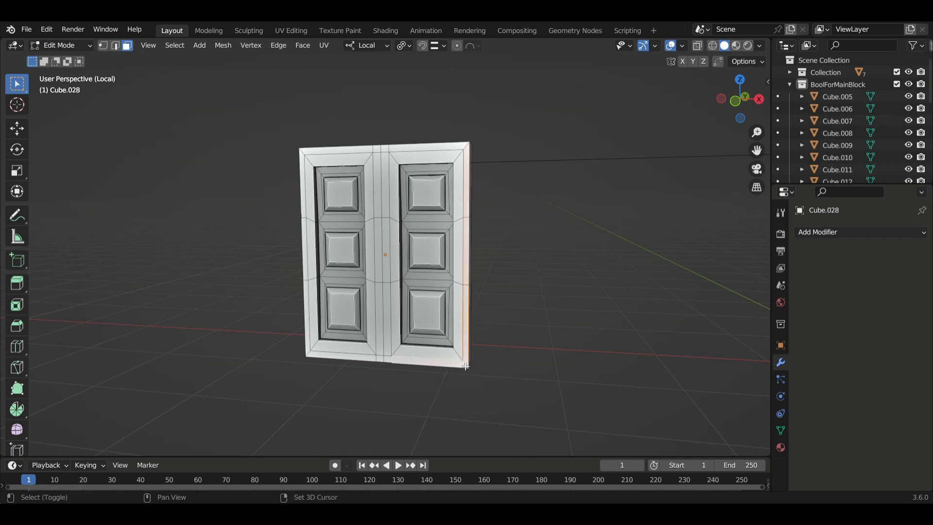
pyautogui.keyDown('shift'); pyautogui.click(390, 365); pyautogui.keyUp('shift')
pyautogui.keyDown('shift'); pyautogui.click(381, 363); pyautogui.keyUp('shift')
pyautogui.keyDown('shift'); pyautogui.click(368, 361); pyautogui.keyUp('shift')
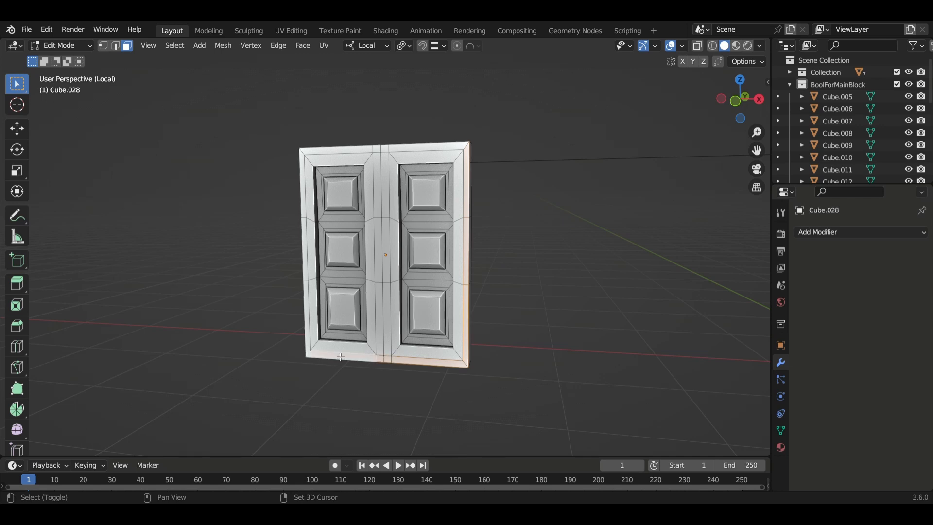
pyautogui.keyDown('shift'); pyautogui.click(307, 339); pyautogui.keyUp('shift')
pyautogui.keyDown('shift'); pyautogui.click(310, 218); pyautogui.keyUp('shift')
pyautogui.keyDown('shift'); pyautogui.click(306, 185); pyautogui.keyUp('shift')
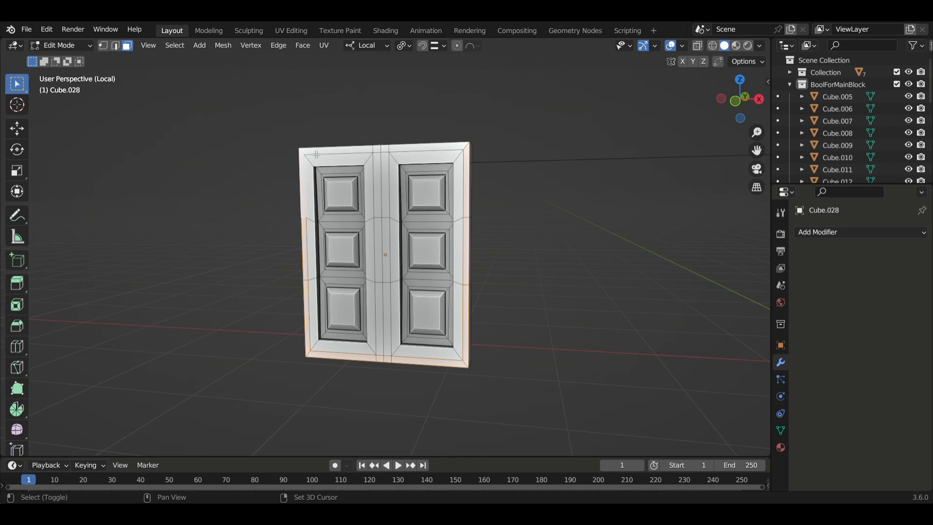
pyautogui.keyDown('shift'); pyautogui.click(317, 155); pyautogui.keyUp('shift')
pyautogui.keyDown('shift'); pyautogui.click(382, 150); pyautogui.keyUp('shift')
pyautogui.keyDown('shift'); pyautogui.click(411, 152); pyautogui.keyUp('shift')
pyautogui.moveTo(478, 240); pyautogui.dragTo(497, 239, button='middle')
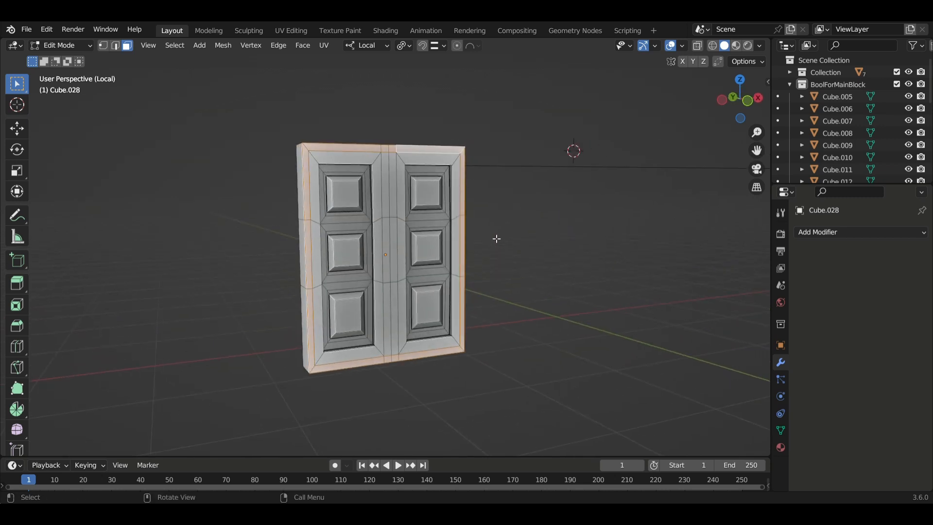
pyautogui.hotkey('alt', 'e')
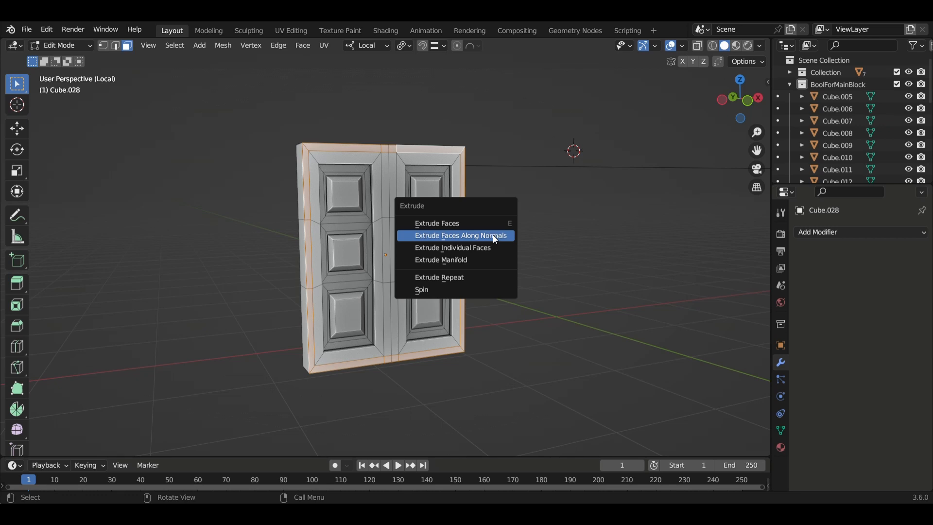
pyautogui.click(493, 236)
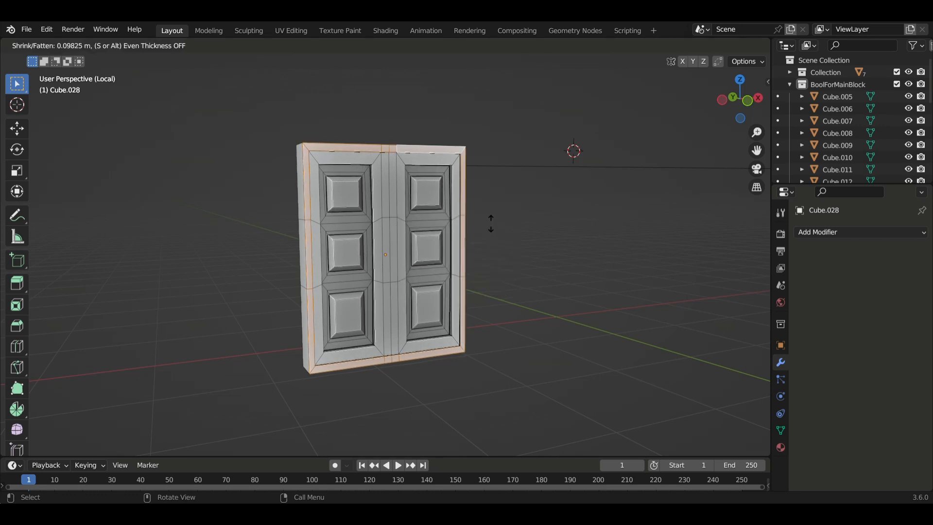
pyautogui.click(497, 181)
pyautogui.moveTo(558, 300)
pyautogui.mouseDown(button='middle')
pyautogui.moveTo(463, 290)
pyautogui.moveTo(558, 290)
pyautogui.mouseUp(button='middle')
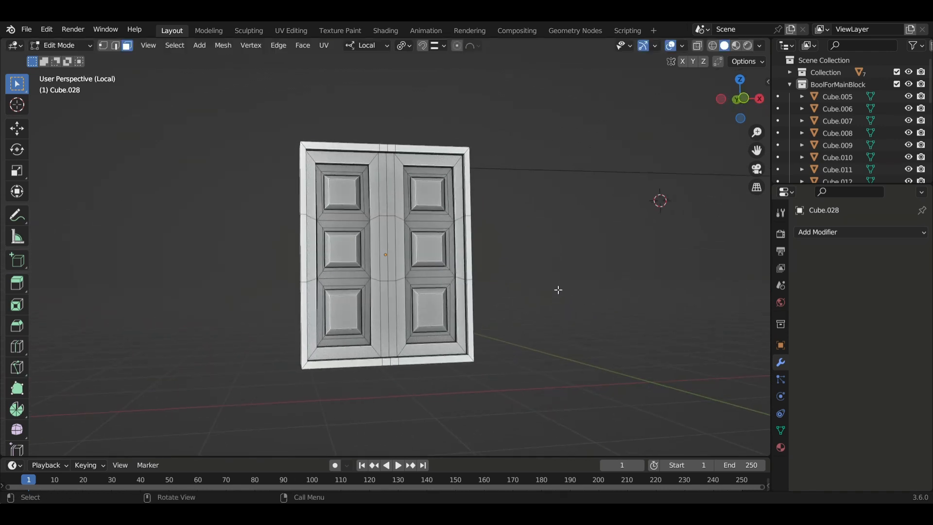
# Step: Leave local view to show the window in place on the church's side wall
pyautogui.press('KP_Divide')
pyautogui.moveTo(423, 304); pyautogui.dragTo(250, 371, button='middle')
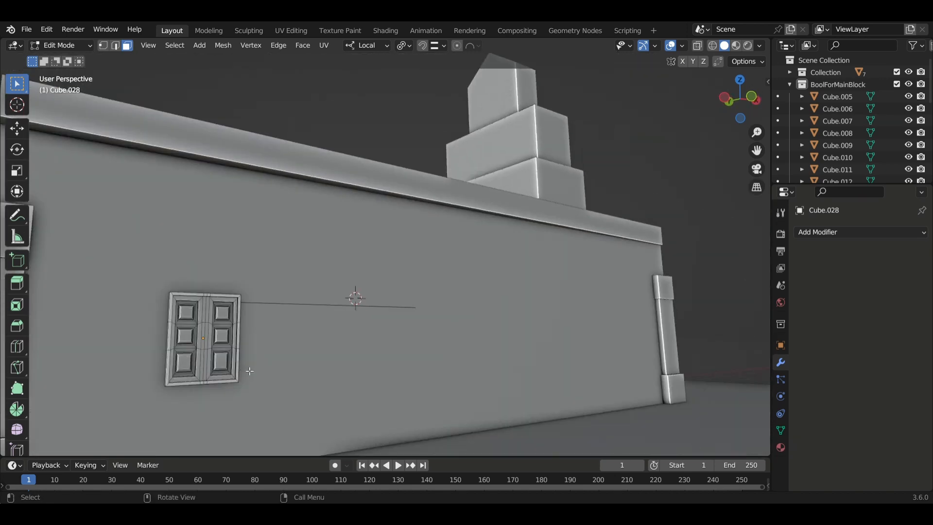
pyautogui.scroll(-3, 252, 372)
pyautogui.moveTo(431, 375); pyautogui.dragTo(441, 373, button='middle')
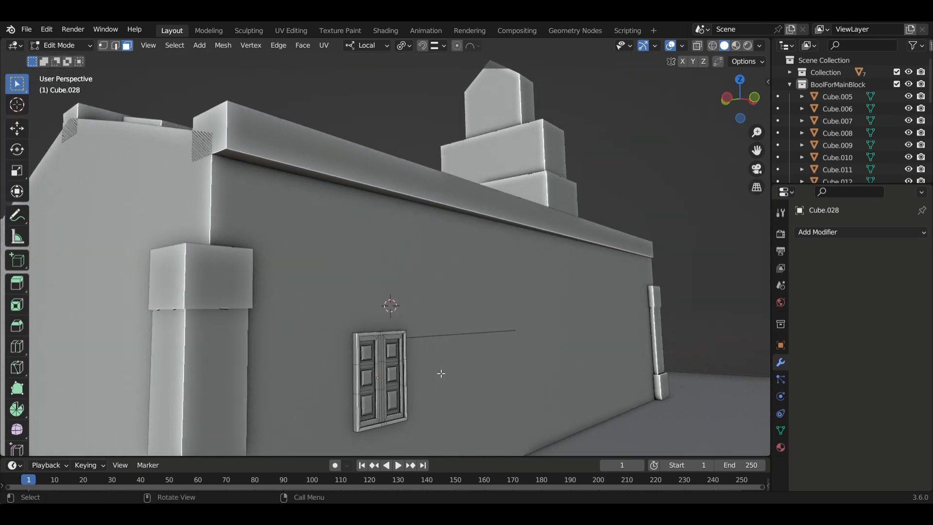
pyautogui.press('Tab')
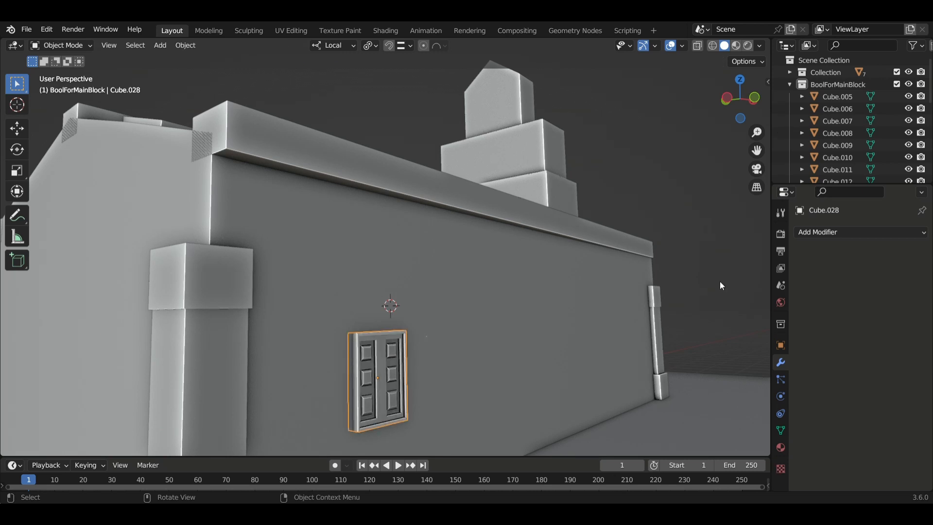
pyautogui.press('Tab')
pyautogui.moveTo(541, 368); pyautogui.dragTo(350, 362, button='middle')
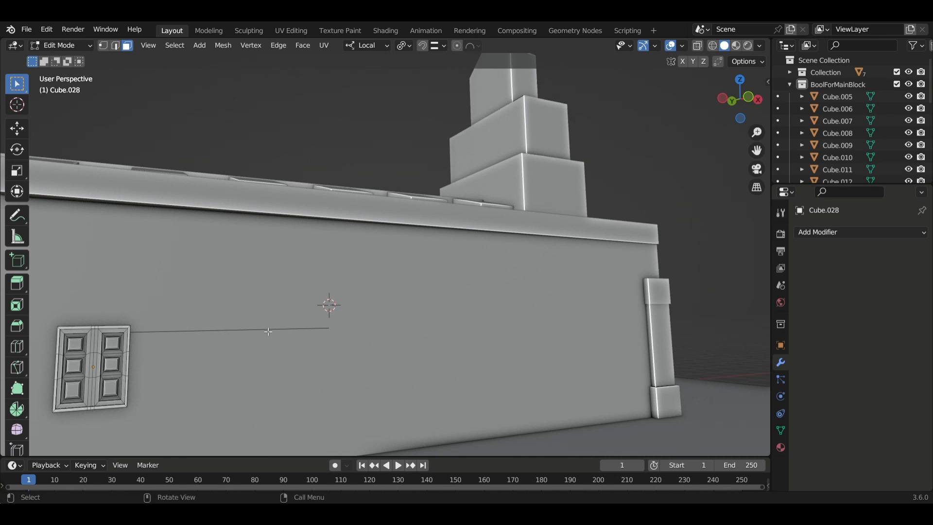
# Step: Delete the stray edges that extend sideways from the window's upper corner along the wall
pyautogui.press('2')
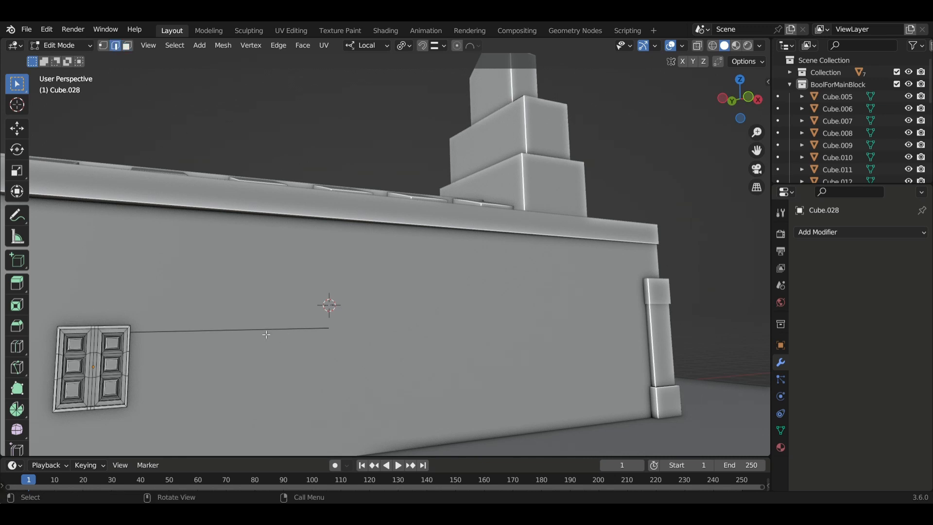
pyautogui.click(266, 335)
pyautogui.moveTo(275, 345)
pyautogui.mouseDown(button='middle')
pyautogui.moveTo(287, 339)
pyautogui.moveTo(274, 343)
pyautogui.mouseUp(button='middle')
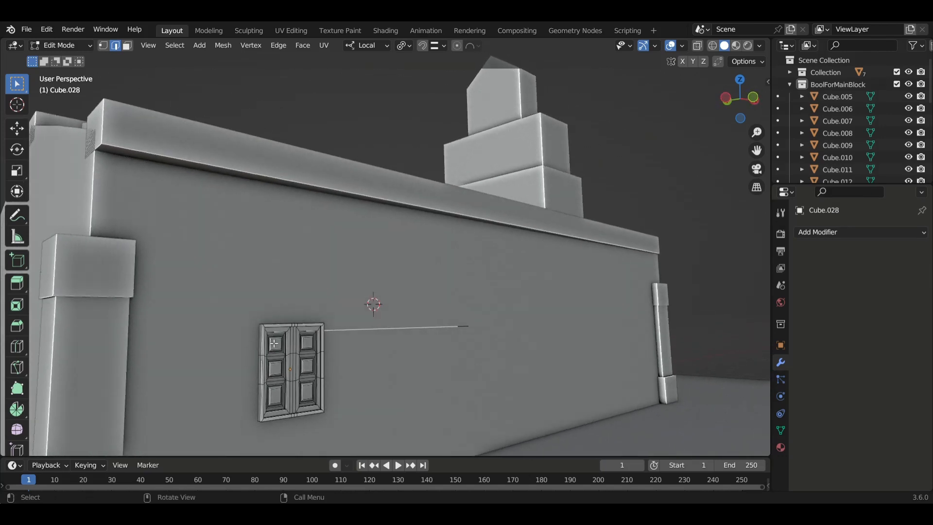
pyautogui.press('x')
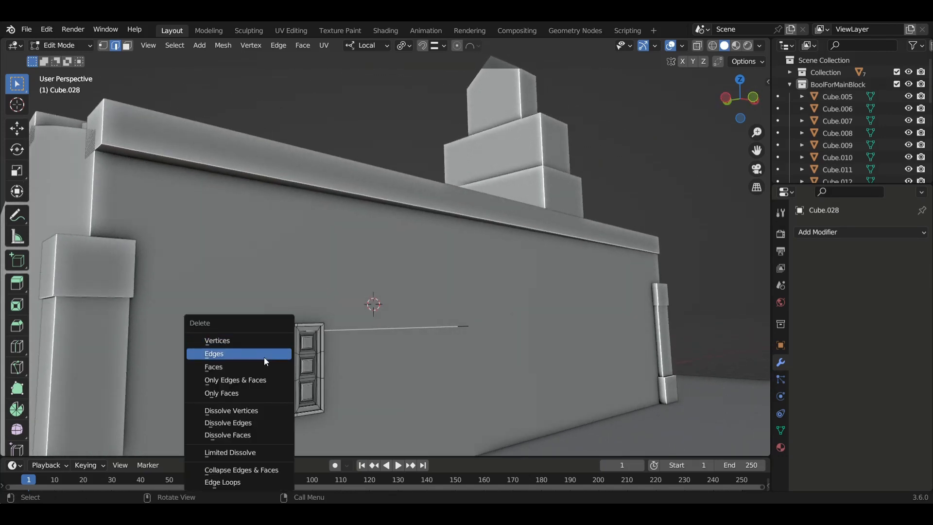
pyautogui.click(265, 354)
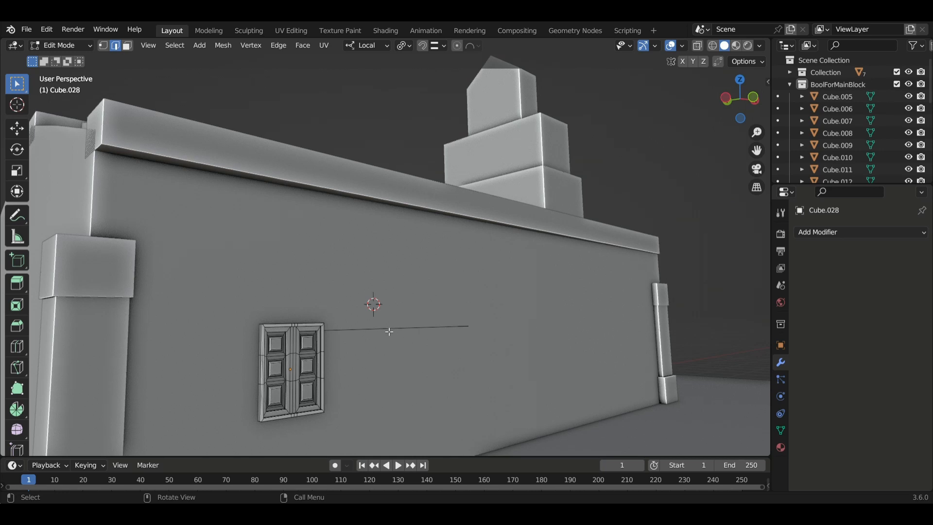
pyautogui.press('x')
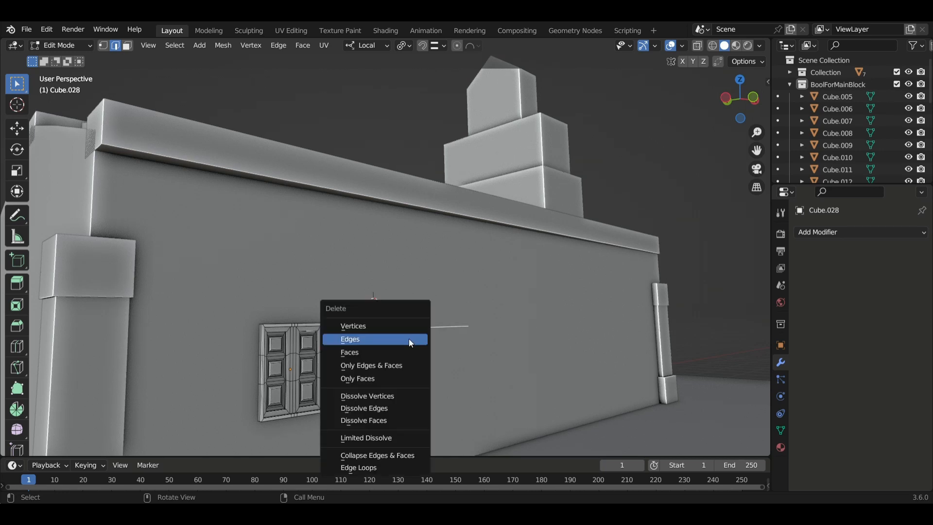
pyautogui.click(409, 340)
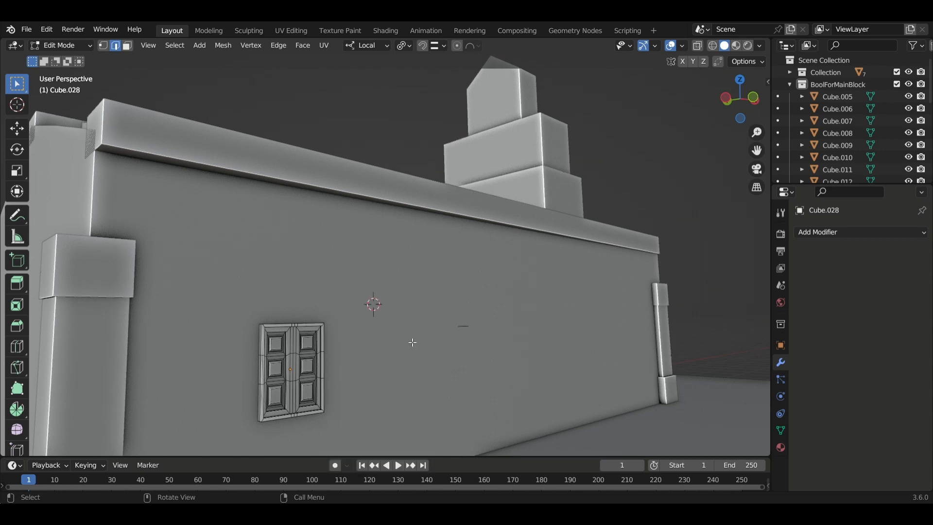
pyautogui.press('x')
pyautogui.click(488, 351)
pyautogui.moveTo(503, 369); pyautogui.dragTo(429, 365, button='middle')
# Step: In Object Mode, move the window about -0.017 m along its local Y axis
pyautogui.press('Tab')
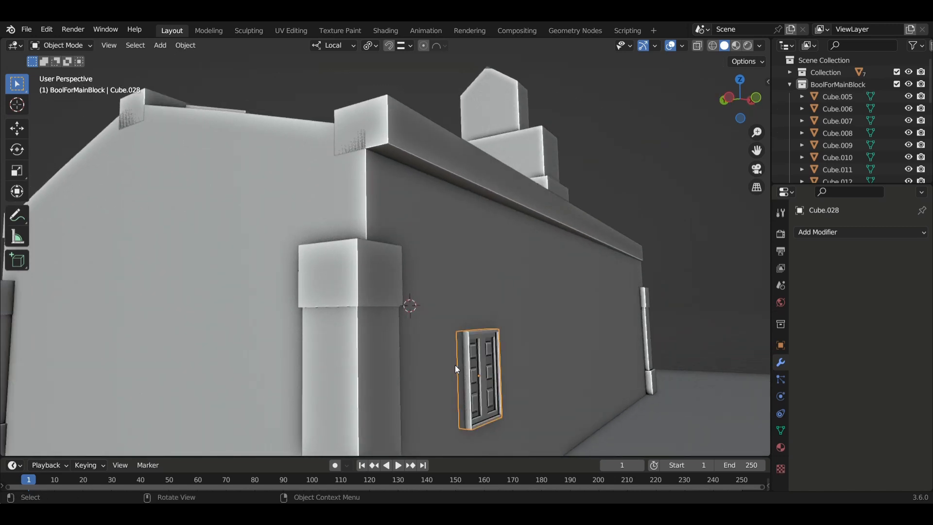
pyautogui.press('g')
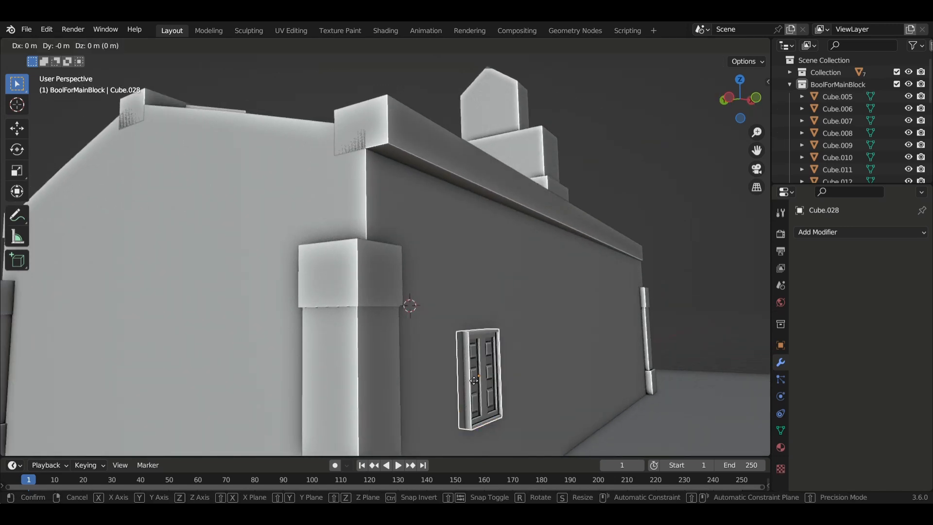
pyautogui.press('y')
pyautogui.press('y')
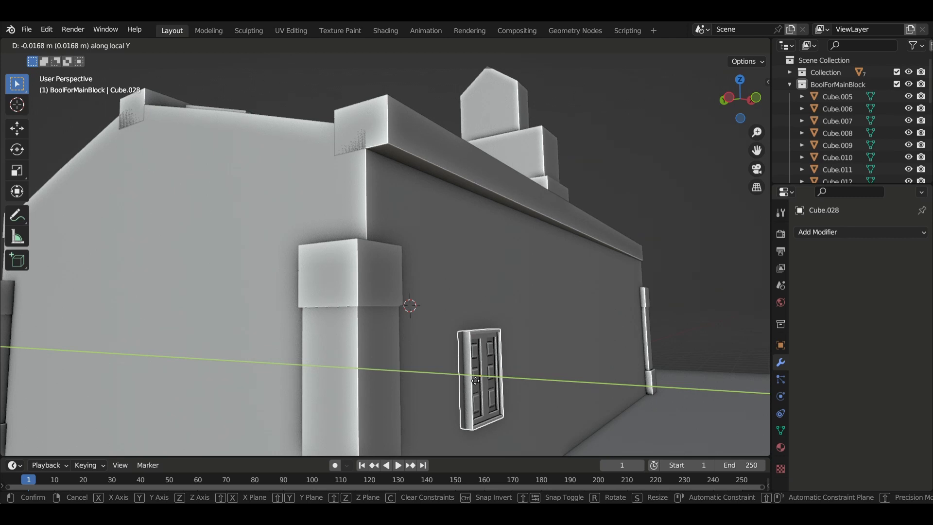
pyautogui.click(475, 380)
# Step: Move the window farther out from the side wall, about -0.07 m along its local Y axis
pyautogui.moveTo(501, 386); pyautogui.dragTo(288, 369, button='middle')
pyautogui.scroll(3, 230, 357)
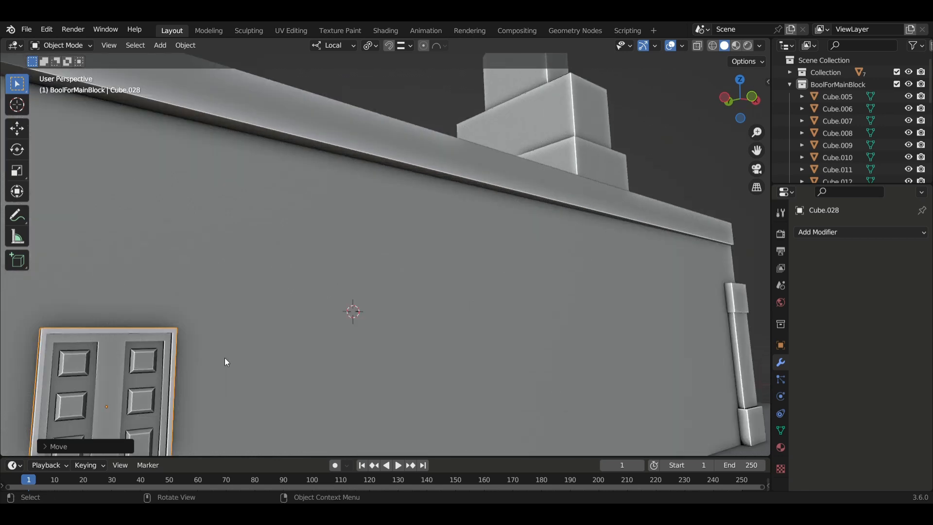
pyautogui.moveTo(225, 358); pyautogui.dragTo(232, 353, button='middle')
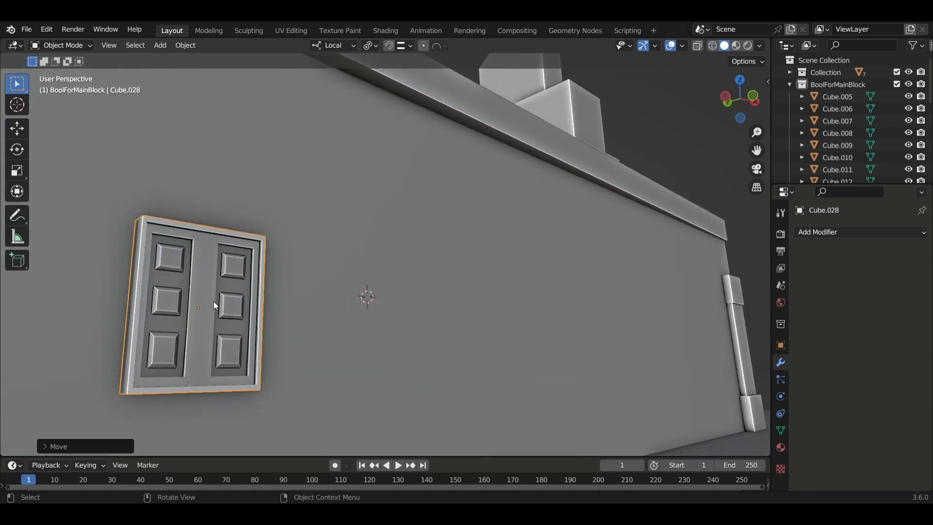
pyautogui.moveTo(215, 306); pyautogui.dragTo(228, 328, button='middle')
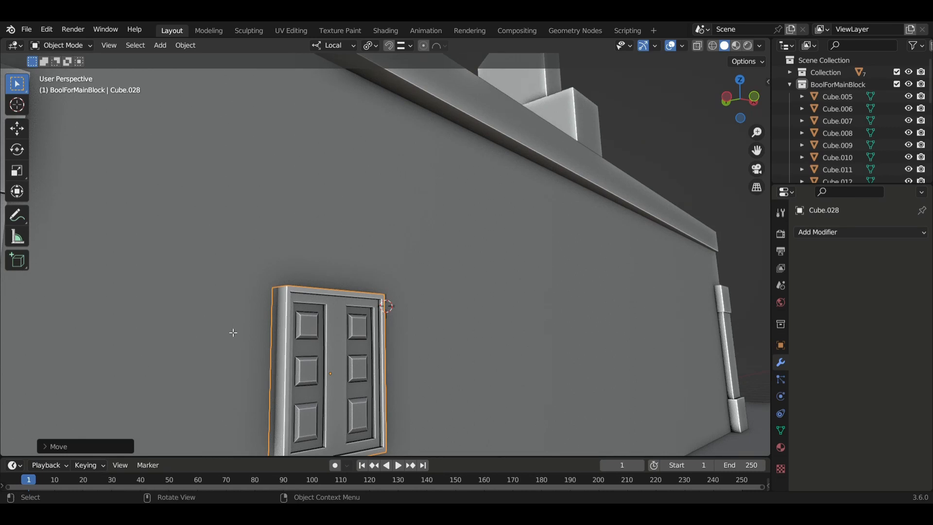
pyautogui.press('Tab')
pyautogui.press('Tab')
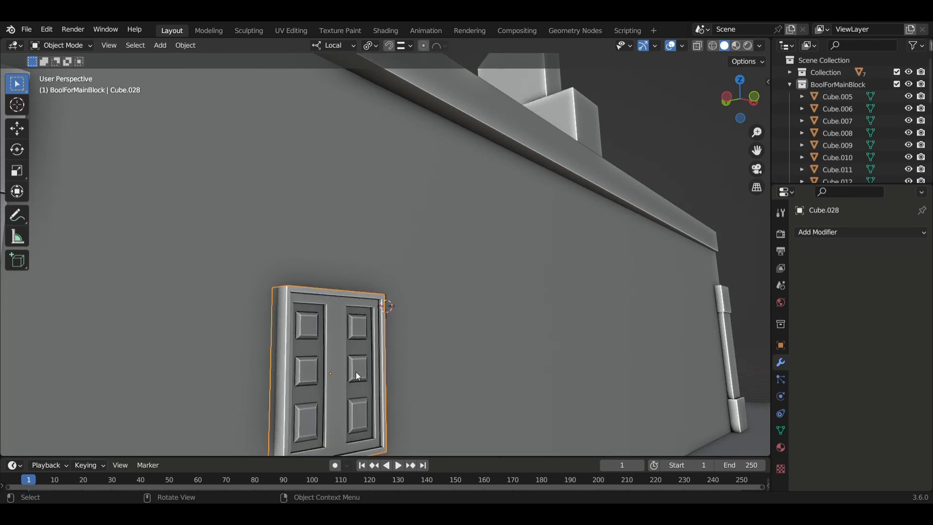
pyautogui.moveTo(356, 372)
pyautogui.mouseDown(button='middle')
pyautogui.moveTo(332, 369)
pyautogui.moveTo(348, 374)
pyautogui.mouseUp(button='middle')
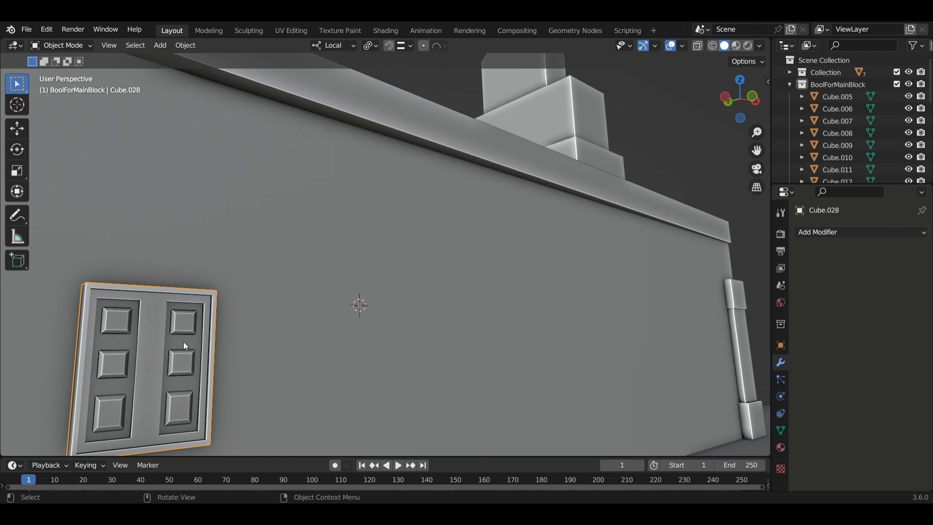
pyautogui.press('g')
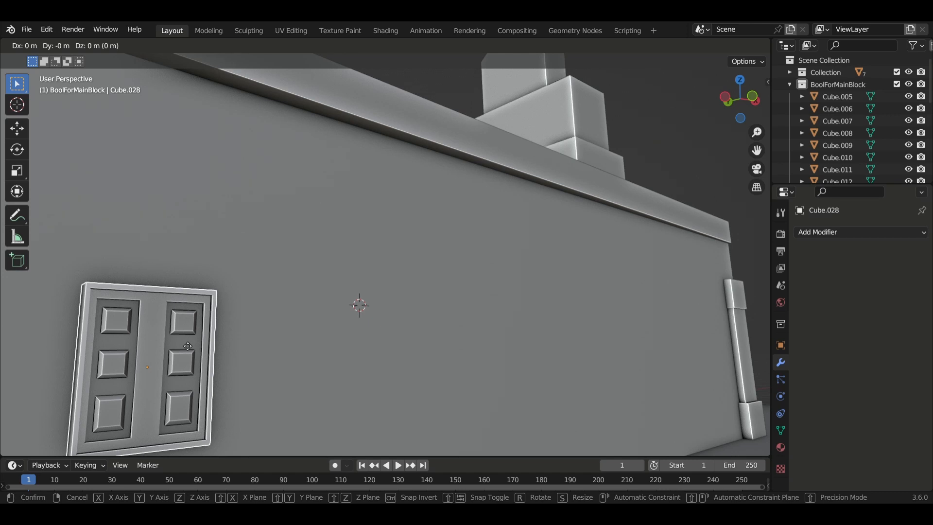
pyautogui.press('y')
pyautogui.press('y')
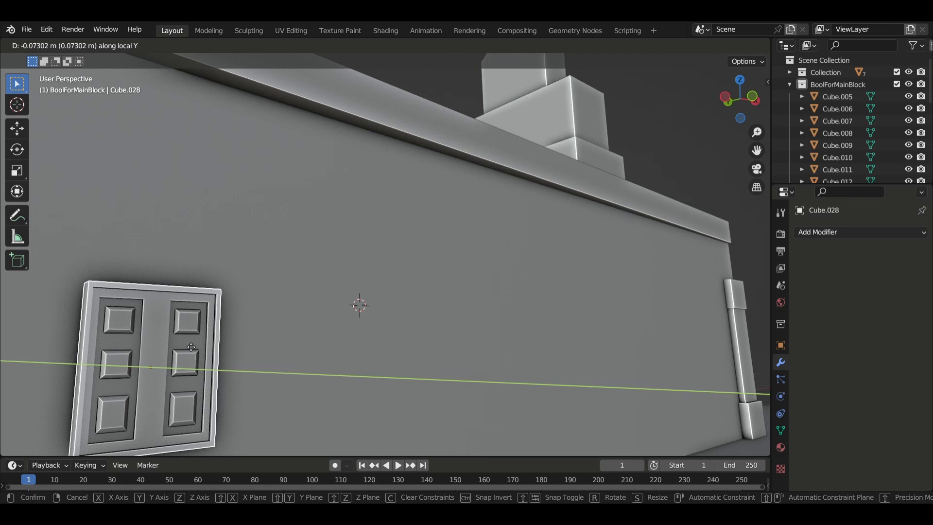
pyautogui.click(119, 361)
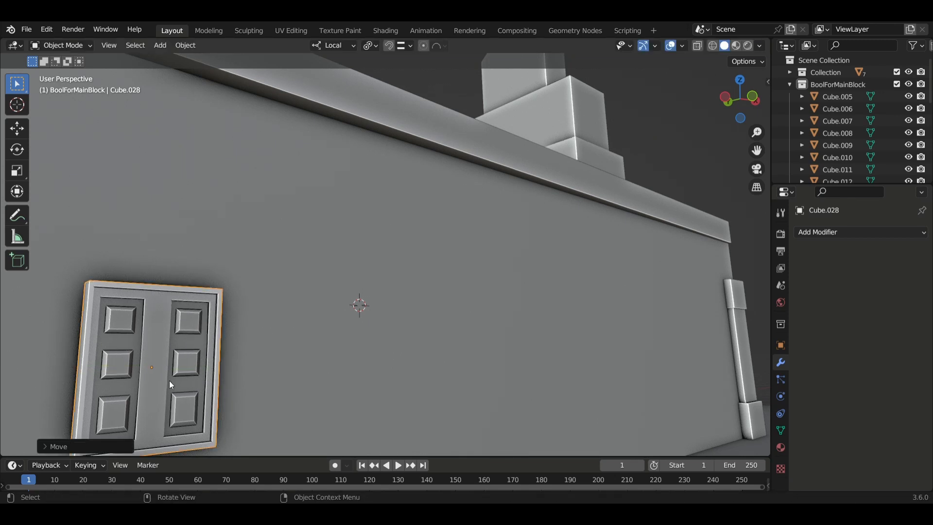
# Step: In Edit Mode, extrude the faces of the four horizontal crossbars between the window's raised panes outward along their normals
pyautogui.moveTo(170, 381)
pyautogui.mouseDown(button='middle')
pyautogui.moveTo(157, 374)
pyautogui.moveTo(164, 375)
pyautogui.mouseUp(button='middle')
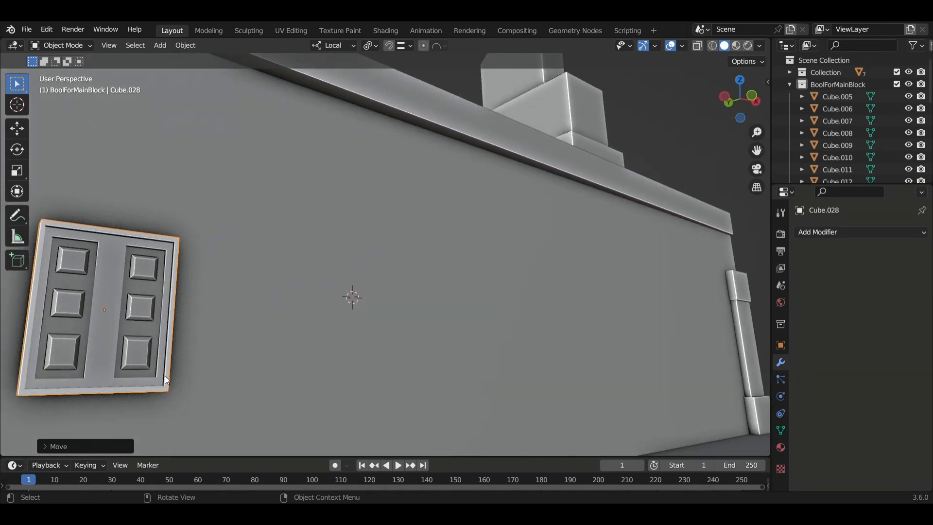
pyautogui.press('Tab')
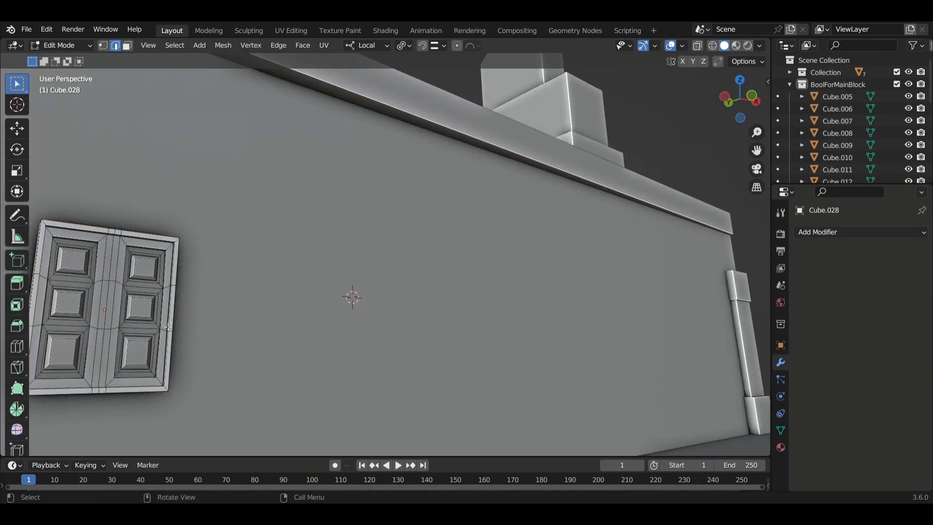
pyautogui.click(151, 292)
pyautogui.press('3')
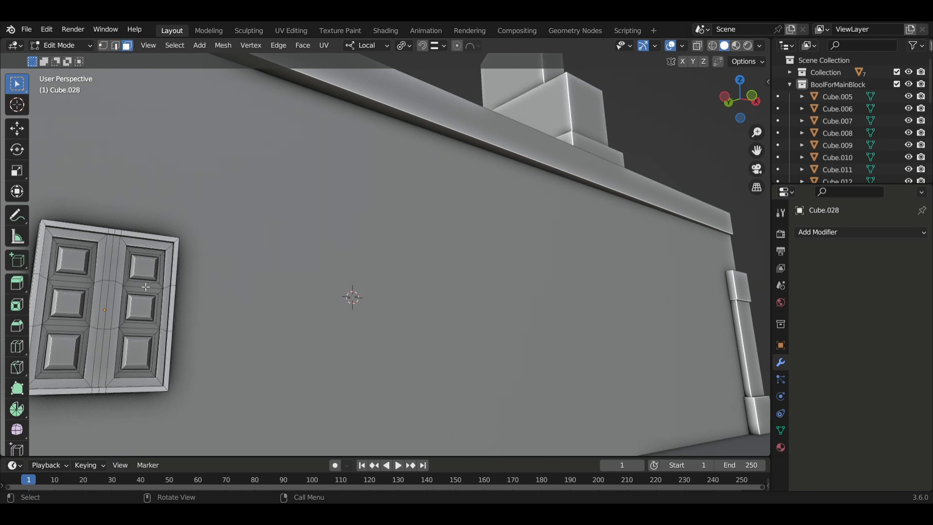
pyautogui.keyDown('shift'); pyautogui.click(146, 287); pyautogui.keyUp('shift')
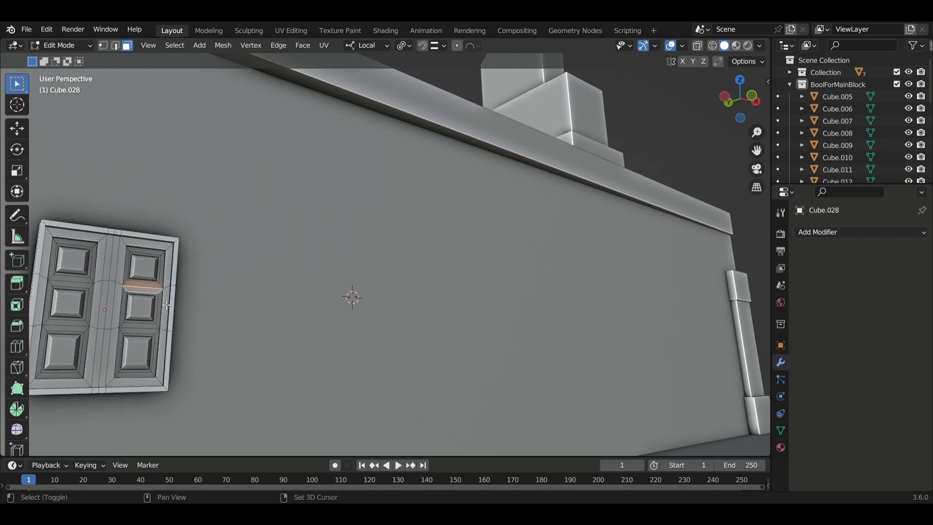
pyautogui.keyDown('shift'); pyautogui.click(85, 286); pyautogui.keyUp('shift')
pyautogui.keyDown('shift'); pyautogui.click(73, 332); pyautogui.keyUp('shift')
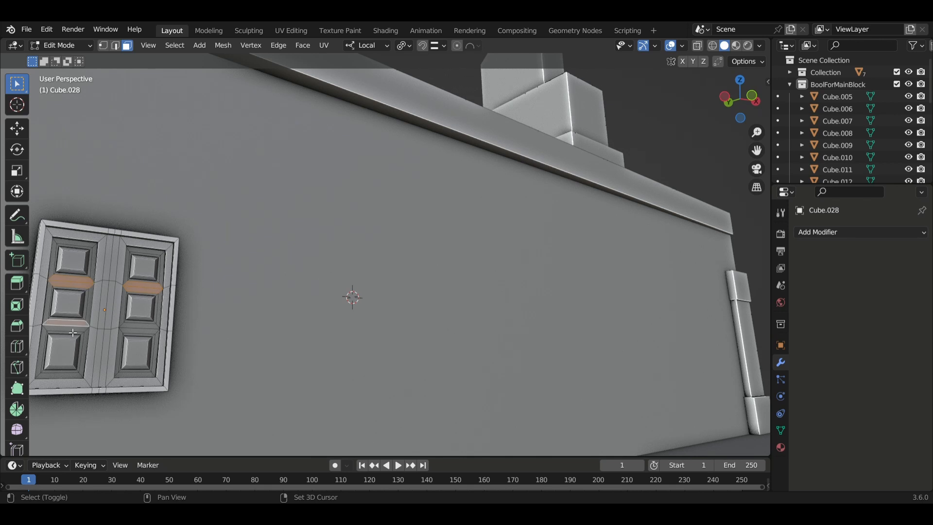
pyautogui.keyDown('shift'); pyautogui.click(143, 330); pyautogui.keyUp('shift')
pyautogui.keyDown('shift'); pyautogui.moveTo(122, 337); pyautogui.dragTo(133, 339, button='middle'); pyautogui.keyUp('shift')
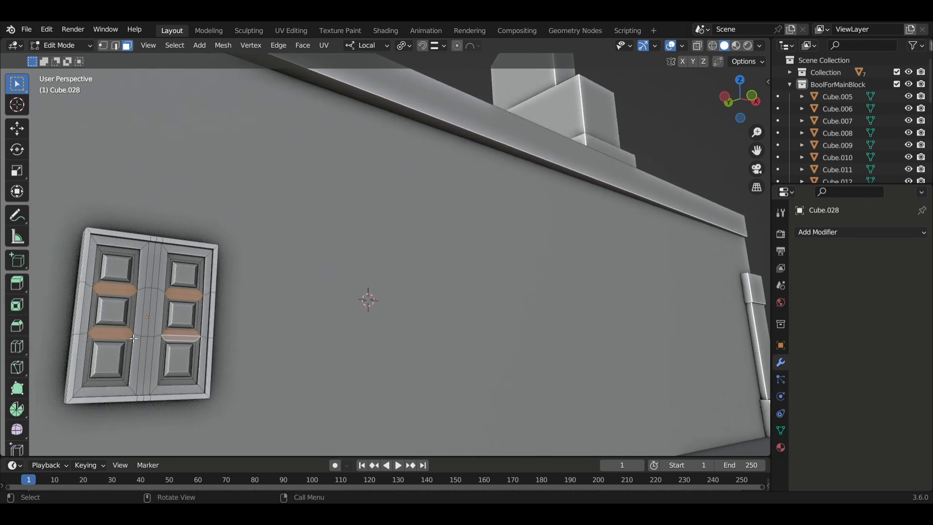
pyautogui.hotkey('alt', 'e')
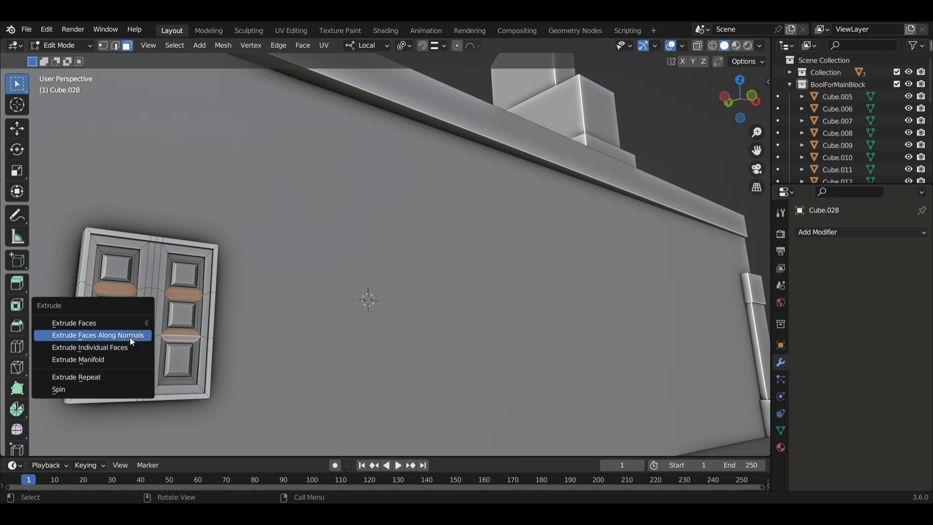
pyautogui.click(130, 337)
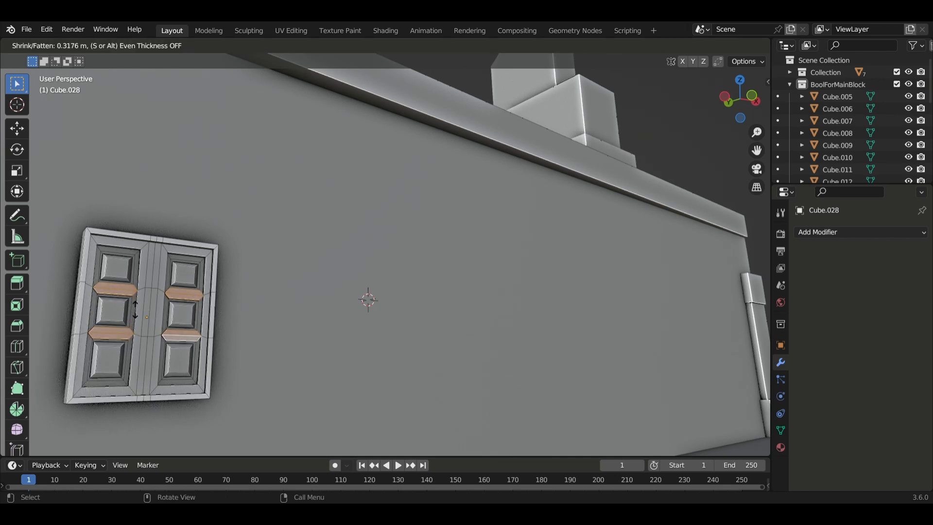
pyautogui.click(146, 290)
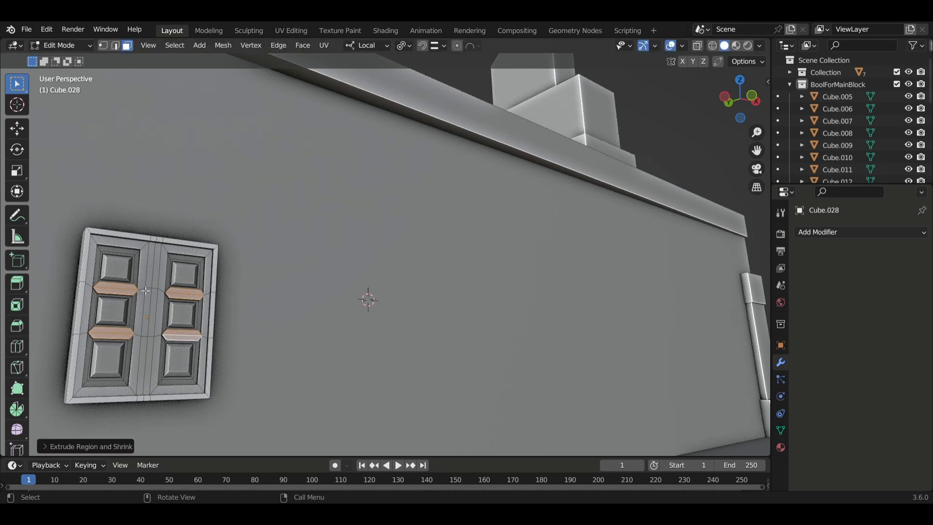
pyautogui.moveTo(146, 291); pyautogui.dragTo(177, 328, button='middle')
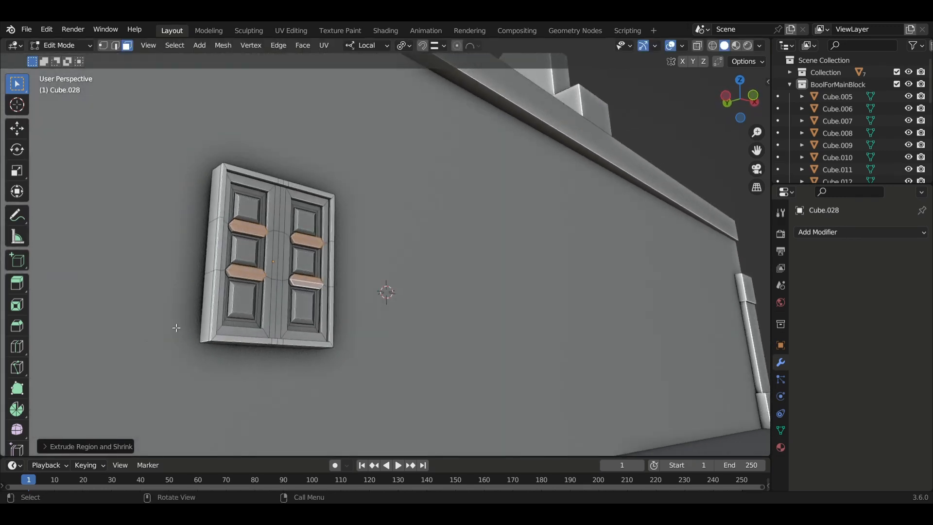
pyautogui.scroll(6, 176, 328)
pyautogui.scroll(-6, 261, 323)
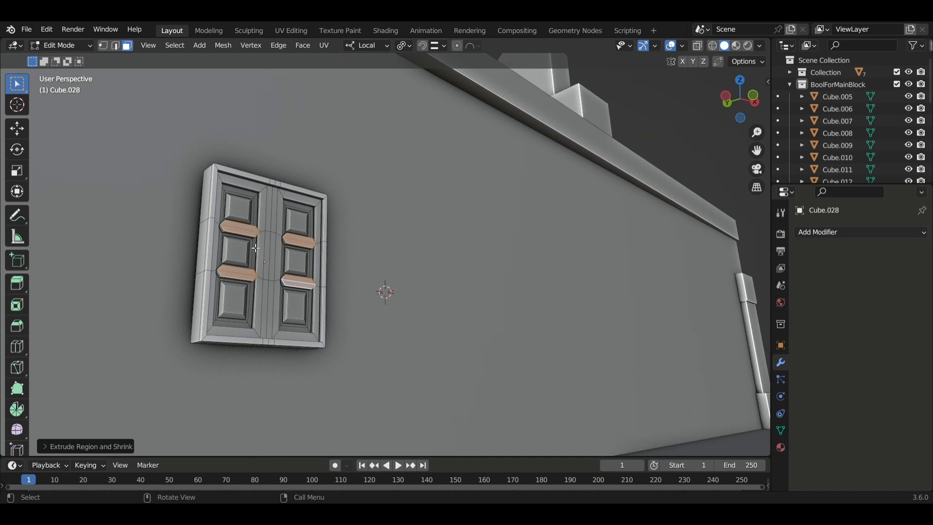
# Step: Bevel the vertical centre edges running the full height between the window's two halves, about 0.0096 m wide
pyautogui.click(278, 212)
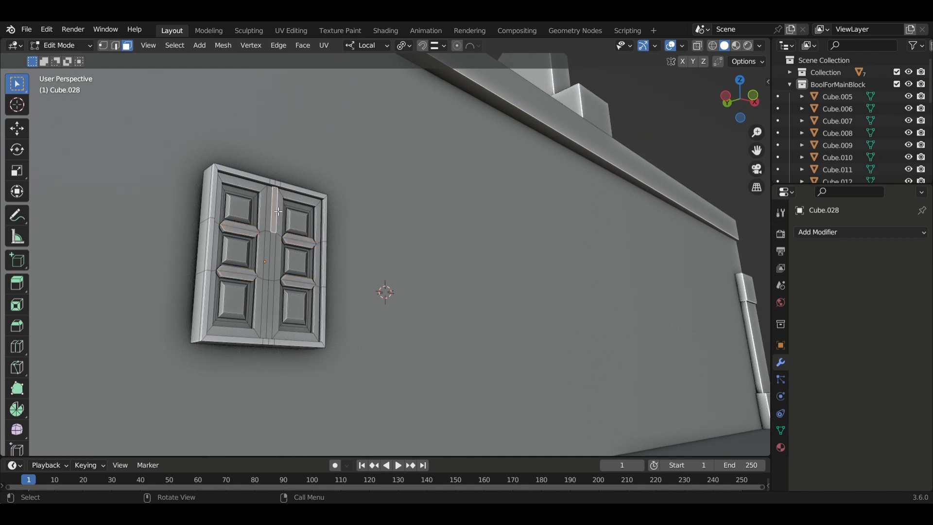
pyautogui.press('2')
pyautogui.click(272, 207)
pyautogui.click(275, 207)
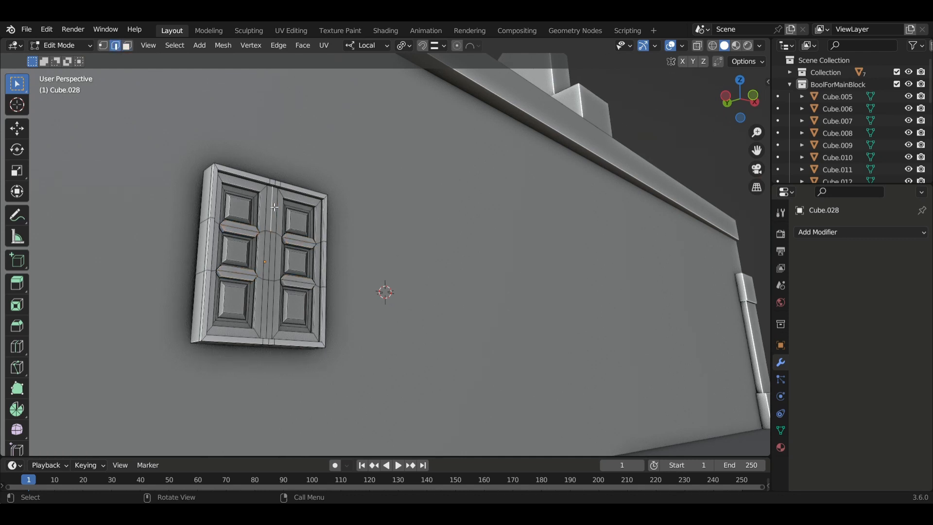
pyautogui.keyDown('shift'); pyautogui.click(273, 244); pyautogui.keyUp('shift')
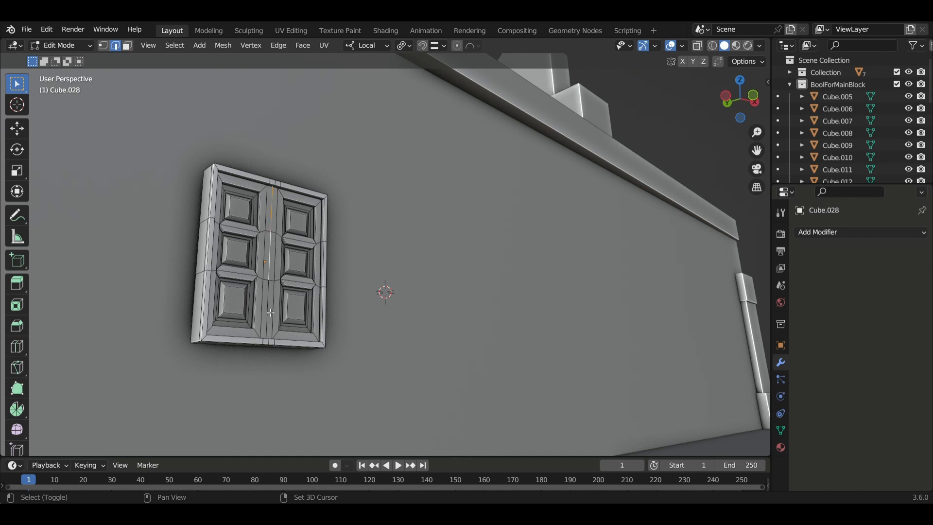
pyautogui.keyDown('shift'); pyautogui.click(270, 318); pyautogui.keyUp('shift')
pyautogui.moveTo(273, 345); pyautogui.dragTo(267, 344, button='middle')
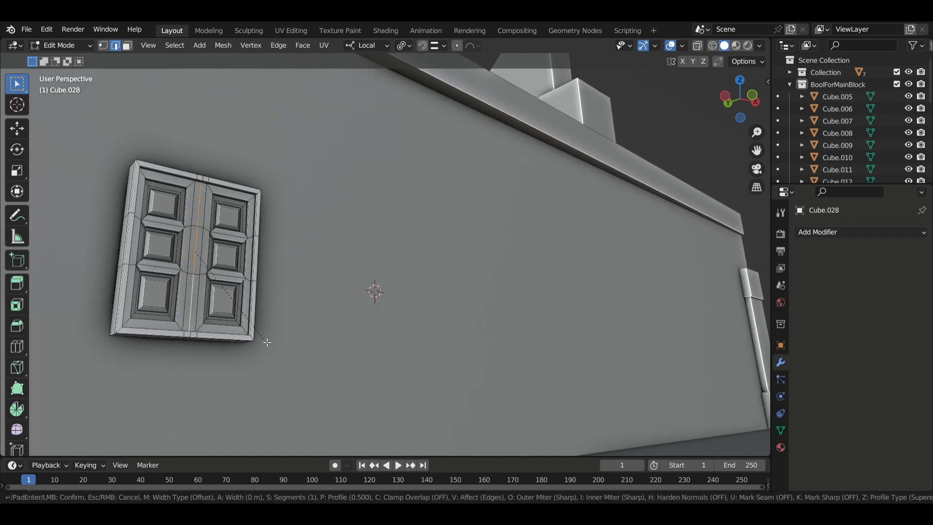
pyautogui.hotkey('ctrl', 'b')
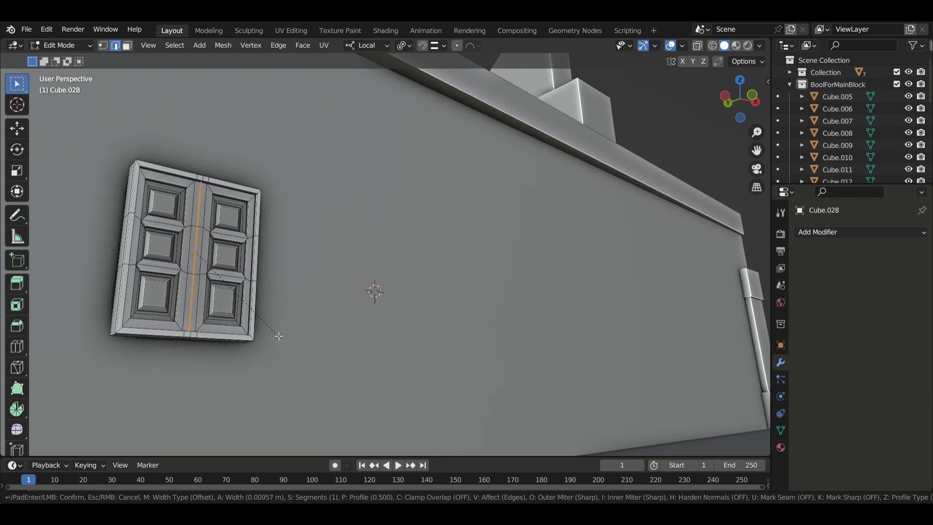
pyautogui.click(279, 336)
# Step: Extrude the narrow central strip inward about -0.046 m to form a seam between the window's two halves, and return to Object Mode
pyautogui.press('3')
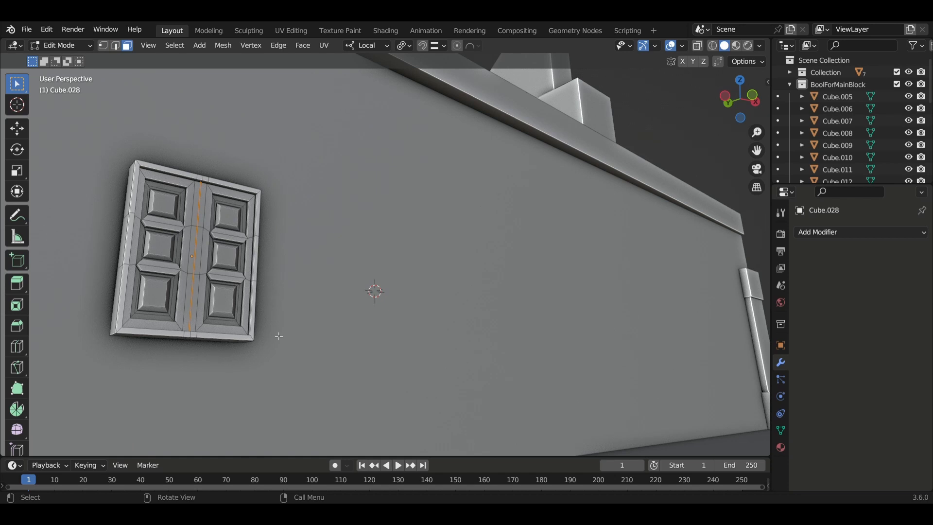
pyautogui.press('e')
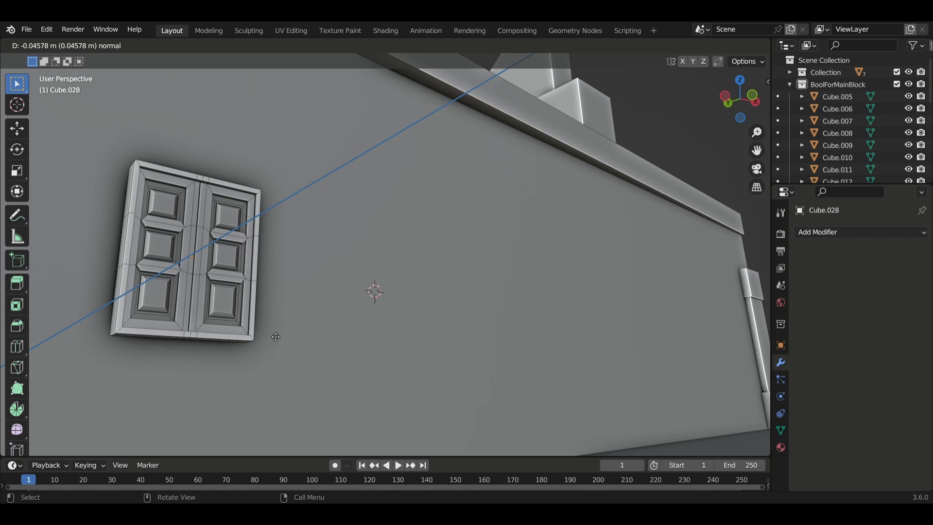
pyautogui.click(276, 337)
pyautogui.moveTo(276, 337); pyautogui.dragTo(238, 310, button='middle')
pyautogui.press('Tab')
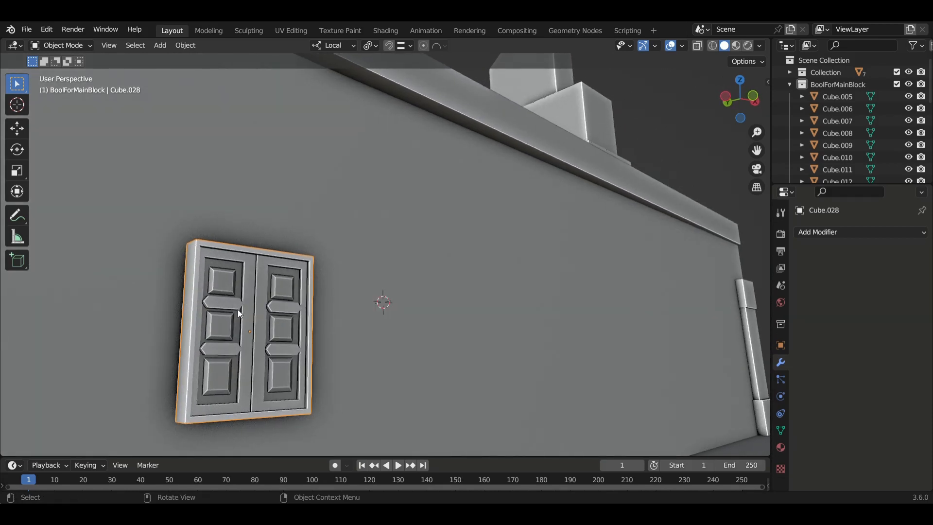
# Step: Bevel the horizontal middle edges of the four crossbars into narrow strips
pyautogui.press('Tab')
pyautogui.keyDown('alt'); pyautogui.click(224, 306); pyautogui.keyUp('alt')
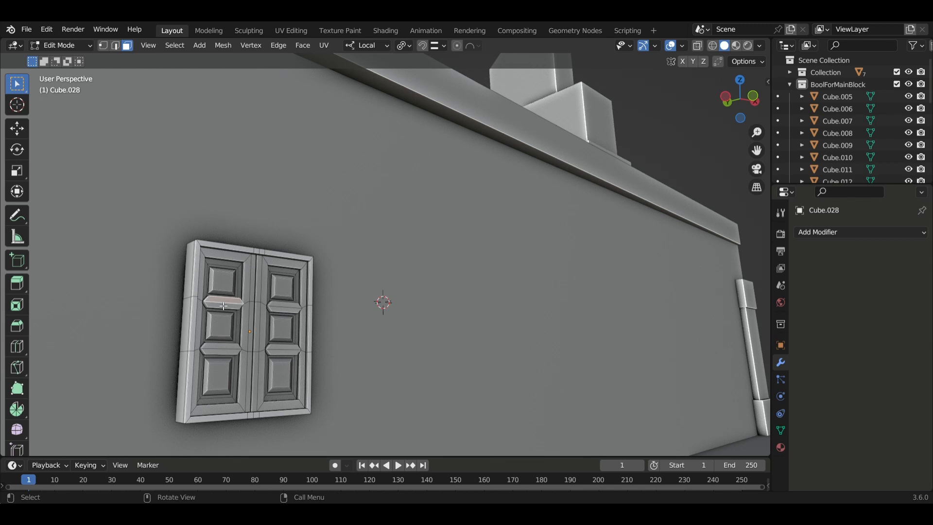
pyautogui.press('2')
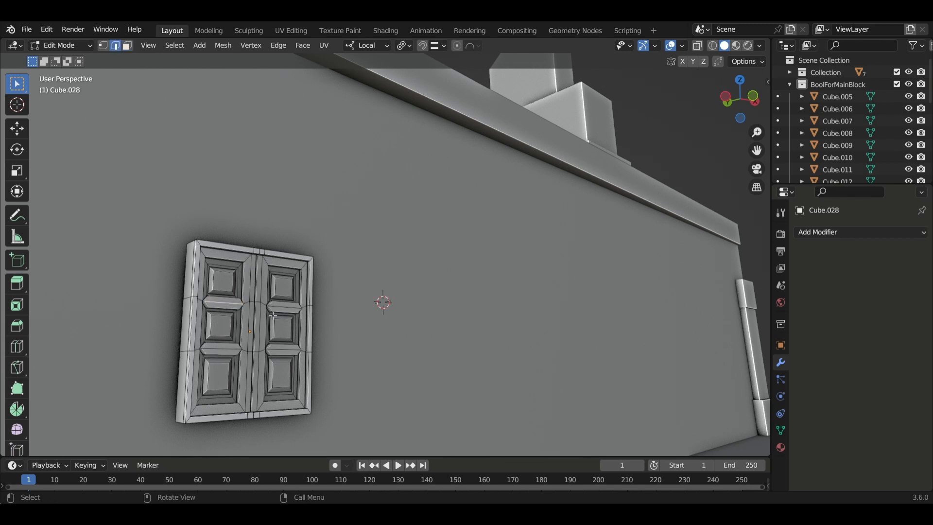
pyautogui.keyDown('alt'); pyautogui.keyDown('shift'); pyautogui.click(288, 315); pyautogui.keyUp('shift'); pyautogui.keyUp('alt')
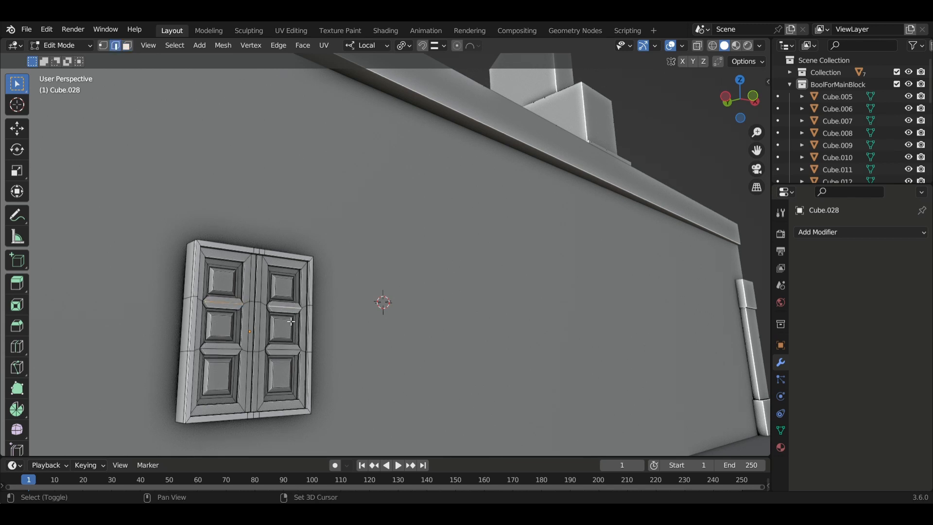
pyautogui.keyDown('alt'); pyautogui.keyDown('shift'); pyautogui.click(225, 351); pyautogui.keyUp('shift'); pyautogui.keyUp('alt')
pyautogui.keyDown('alt'); pyautogui.keyDown('shift'); pyautogui.click(284, 354); pyautogui.keyUp('shift'); pyautogui.keyUp('alt')
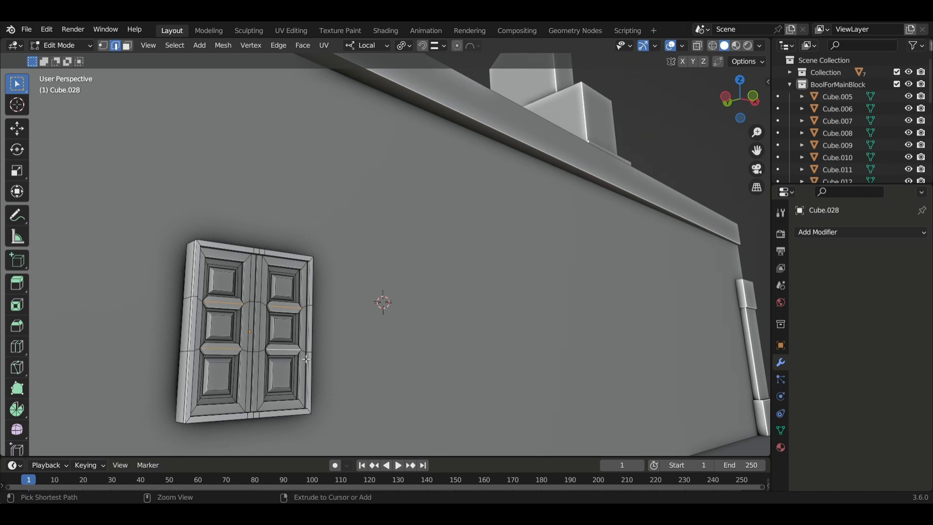
pyautogui.hotkey('ctrl', 'b')
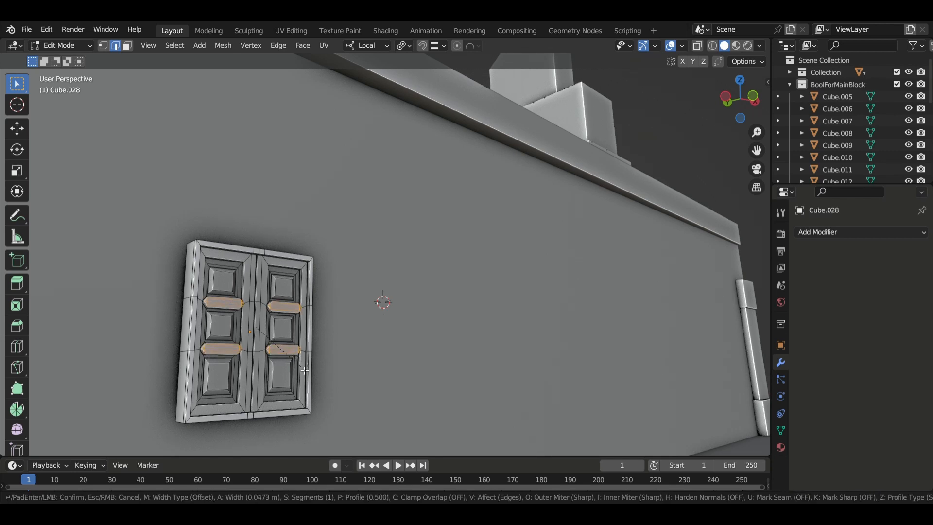
pyautogui.click(304, 369)
# Step: Extrude the narrow strips along the middle of the four crossbars slightly along their normals, and return to Object Mode
pyautogui.press('3')
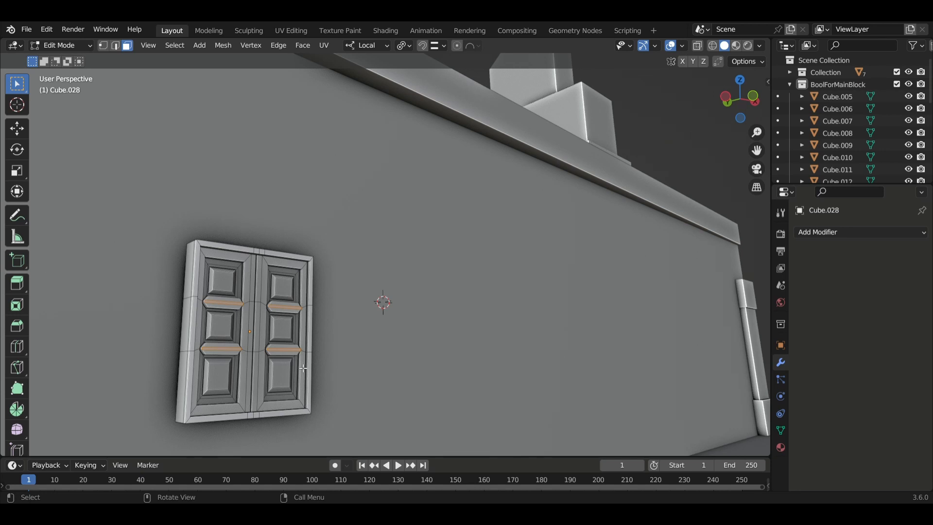
pyautogui.press('e')
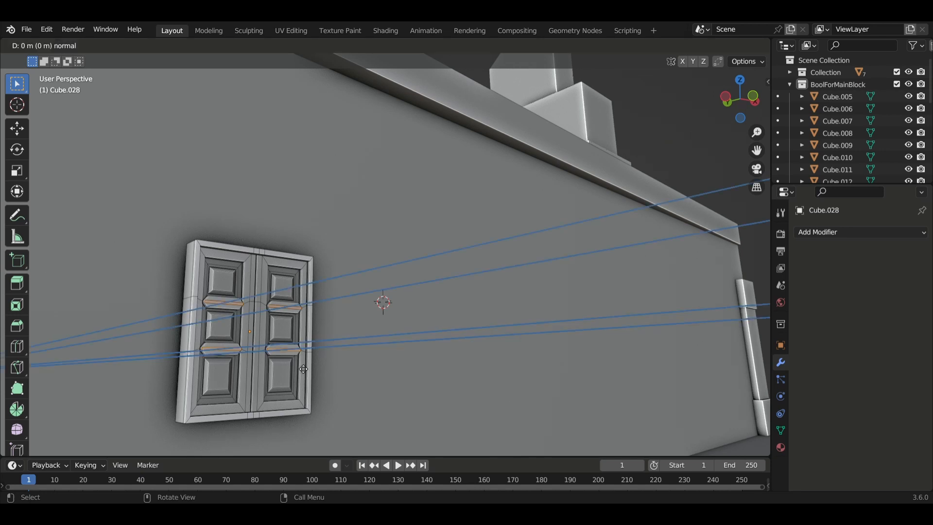
pyautogui.click(302, 368)
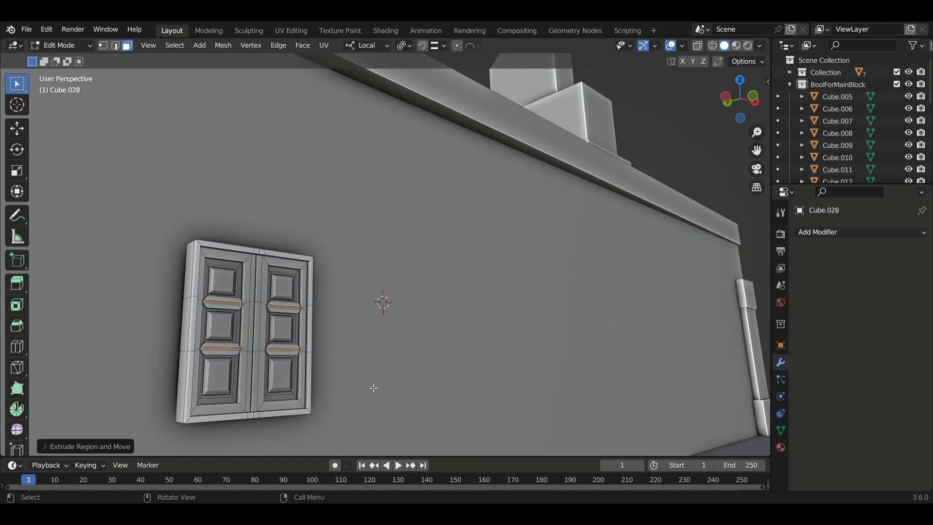
pyautogui.press('Tab')
pyautogui.moveTo(370, 384); pyautogui.dragTo(302, 387, button='middle')
pyautogui.scroll(-5, 351, 381)
pyautogui.scroll(4, 238, 357)
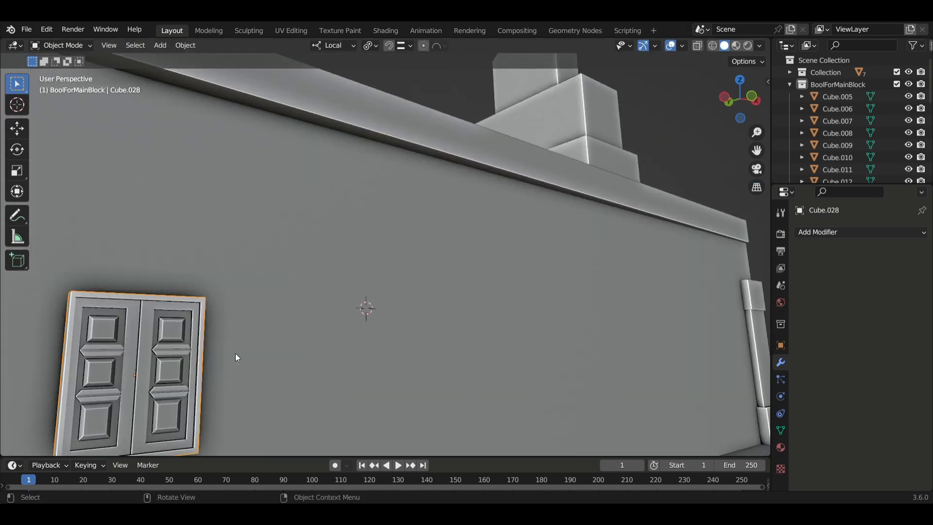
pyautogui.scroll(-4, 229, 359)
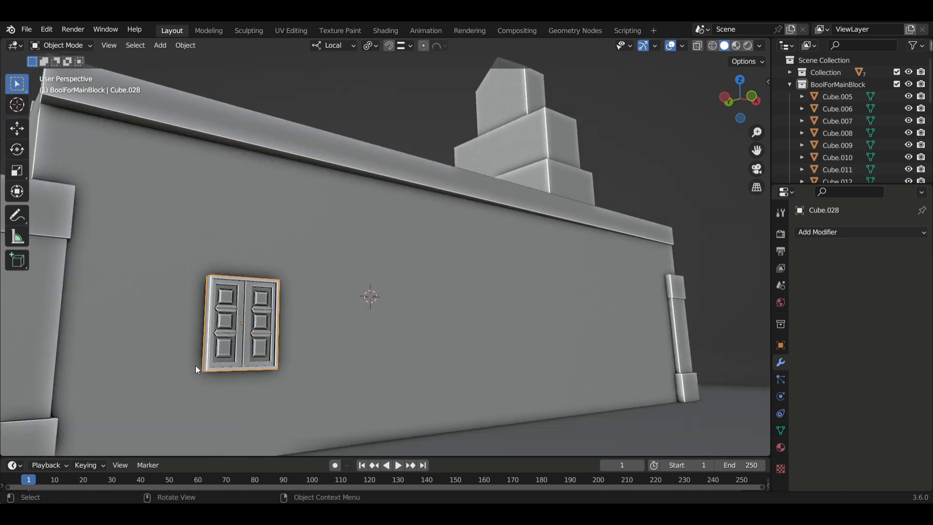
# Step: Move the window along its local Y axis to adjust how far it stands out from the side wall
pyautogui.moveTo(198, 369); pyautogui.dragTo(217, 374, button='middle')
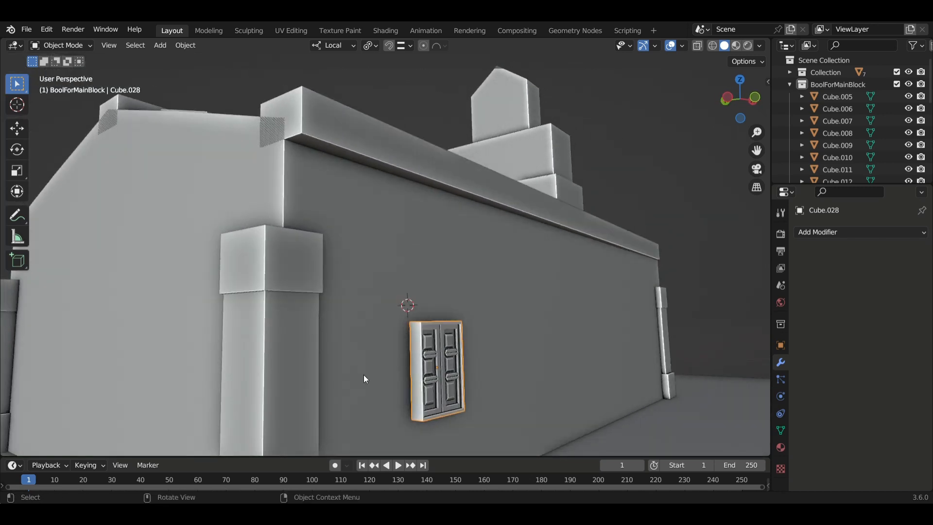
pyautogui.press('g')
pyautogui.press('y')
pyautogui.press('y')
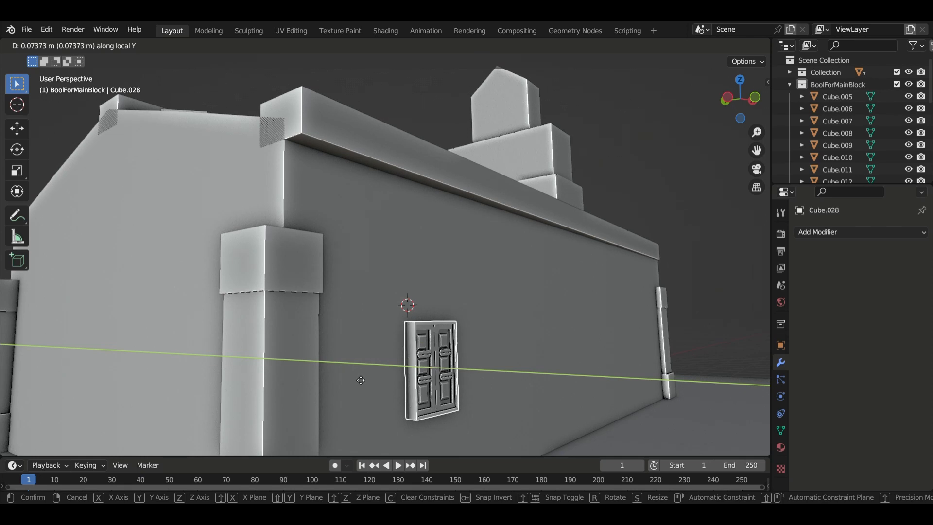
pyautogui.click(384, 382)
pyautogui.moveTo(400, 385); pyautogui.dragTo(374, 388, button='middle')
pyautogui.scroll(-2, 394, 383)
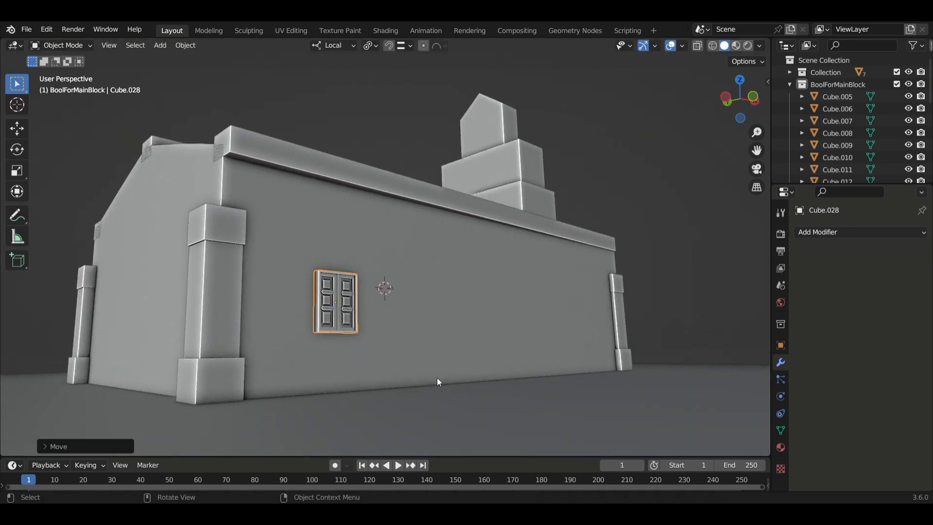
# Step: Scale the window down in width and height only, excluding its local Y axis
pyautogui.press('s')
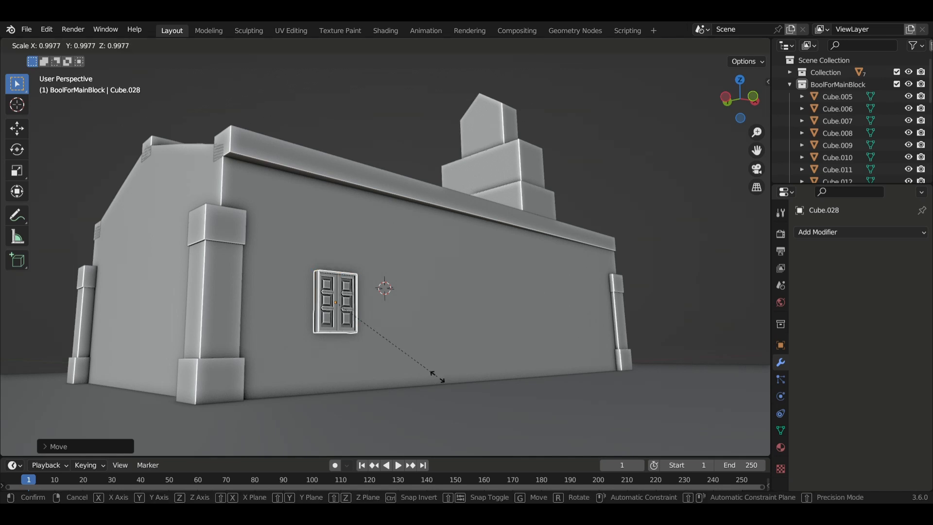
pyautogui.hotkey('shift', 'y')
pyautogui.hotkey('shift', 'y')
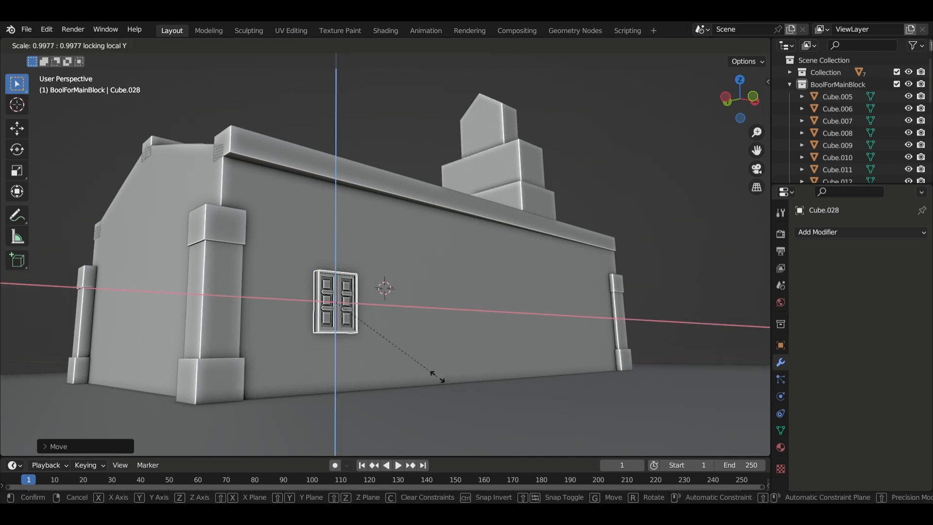
pyautogui.click(411, 354)
pyautogui.scroll(5, 409, 383)
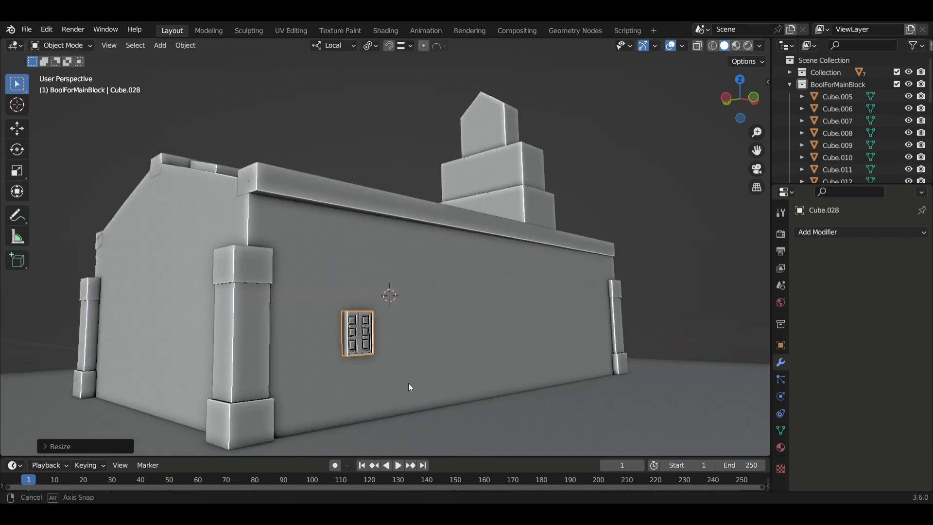
# Step: Set the window's origin to its center of mass (volume) and snap the 3D cursor to the window
pyautogui.moveTo(393, 372); pyautogui.dragTo(314, 369, button='middle')
pyautogui.click(292, 368)
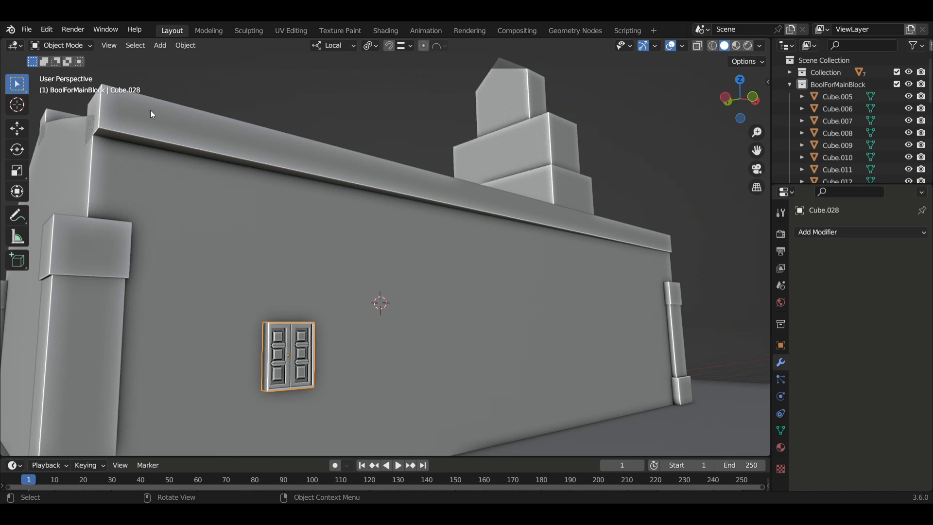
pyautogui.click(182, 47)
pyautogui.moveTo(226, 78)
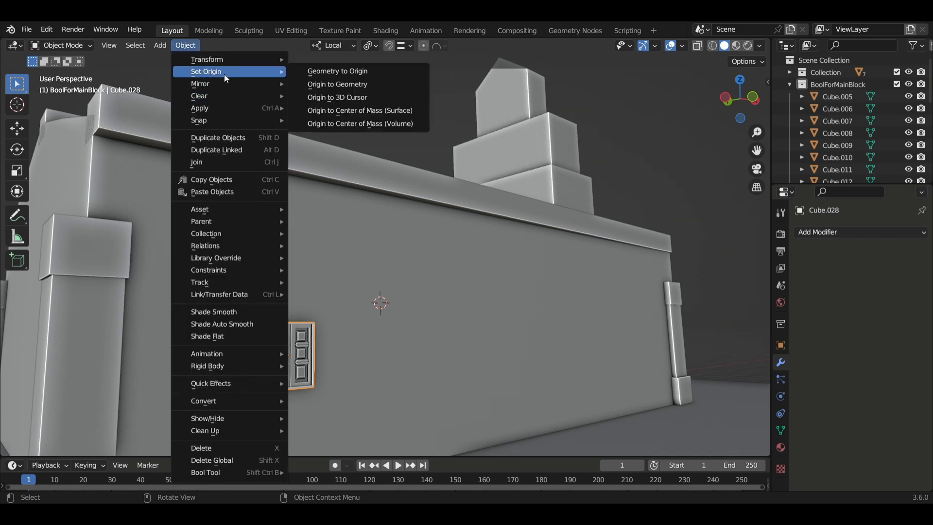
pyautogui.click(360, 125)
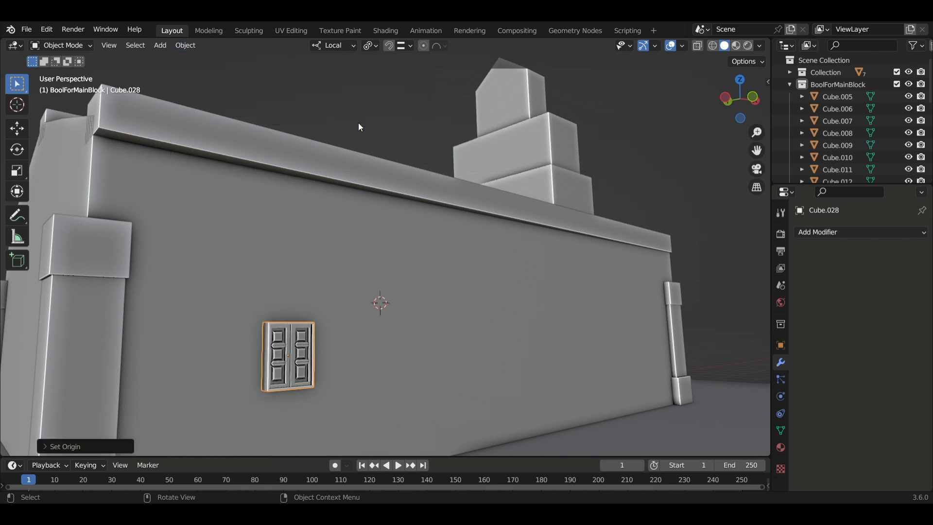
pyautogui.hotkey('shift', 's')
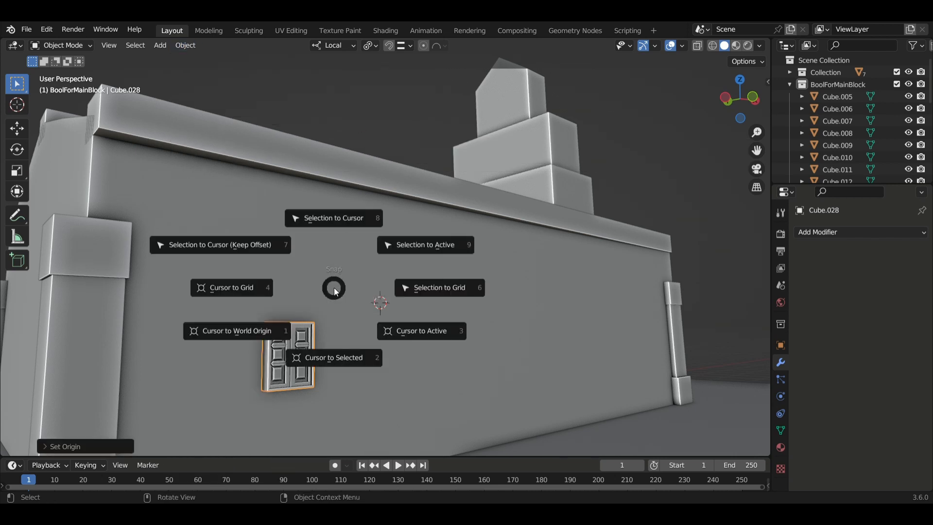
pyautogui.click(339, 358)
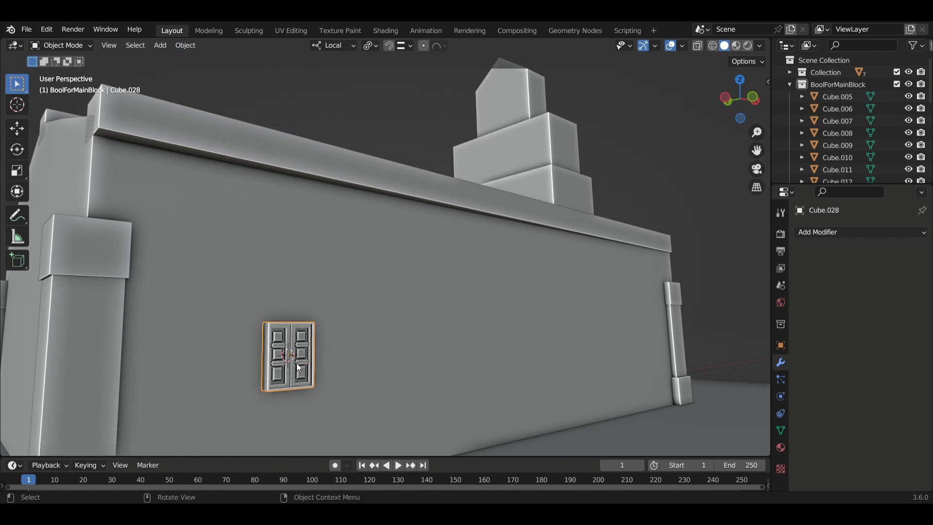
# Step: Add a cube at the 3D cursor and scale it down uniformly to about the window's height
pyautogui.hotkey('shift', 'a')
pyautogui.moveTo(296, 257)
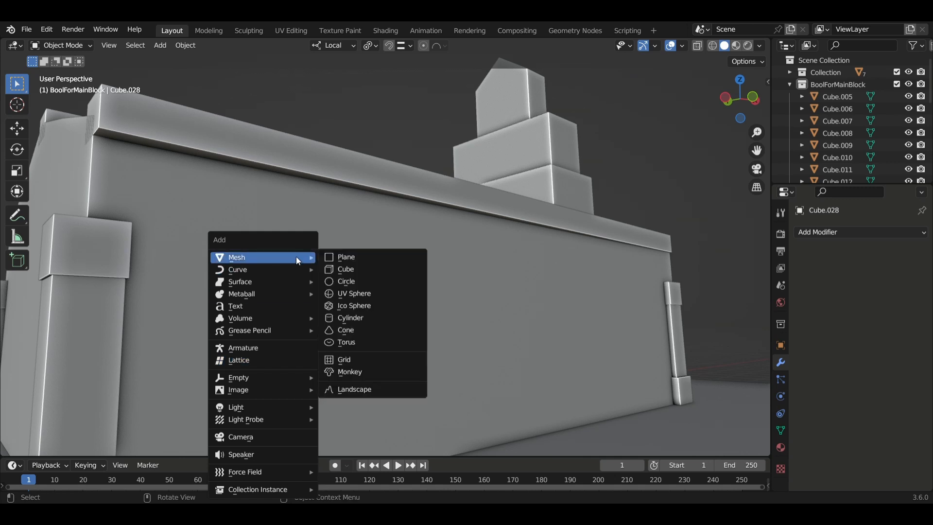
pyautogui.click(356, 275)
pyautogui.scroll(-5, 346, 332)
pyautogui.moveTo(346, 331); pyautogui.dragTo(408, 375, button='middle')
pyautogui.press('s')
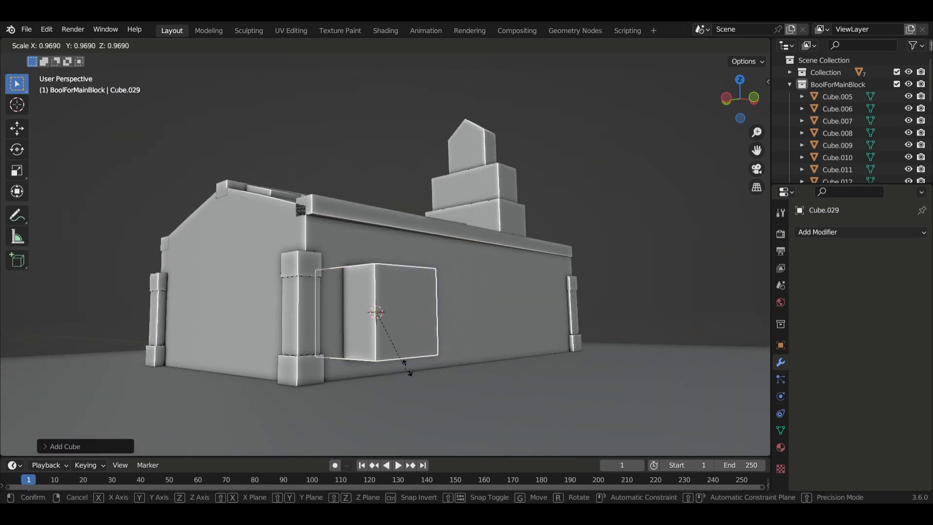
pyautogui.click(389, 336)
pyautogui.moveTo(440, 363); pyautogui.dragTo(435, 363, button='middle')
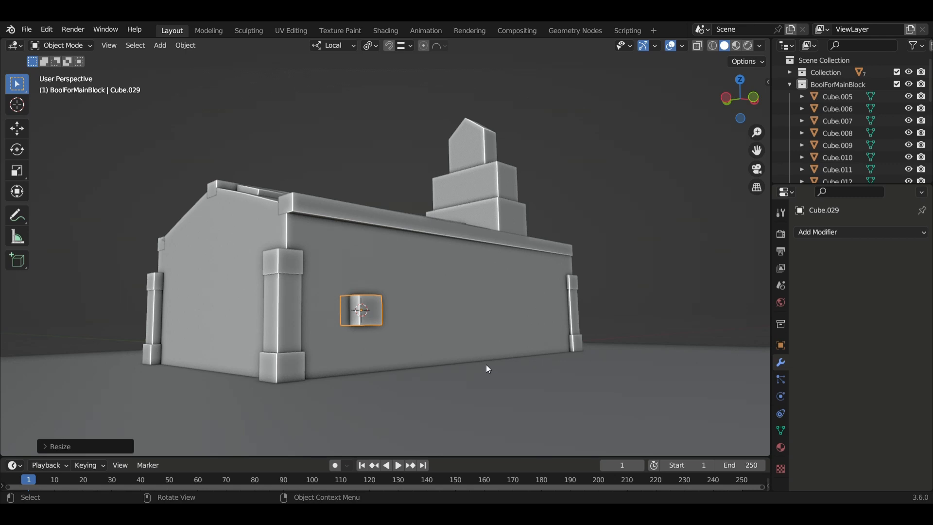
# Step: Scale the cube down on every axis except its local X, and flatten it further along local Z into a bar
pyautogui.press('s')
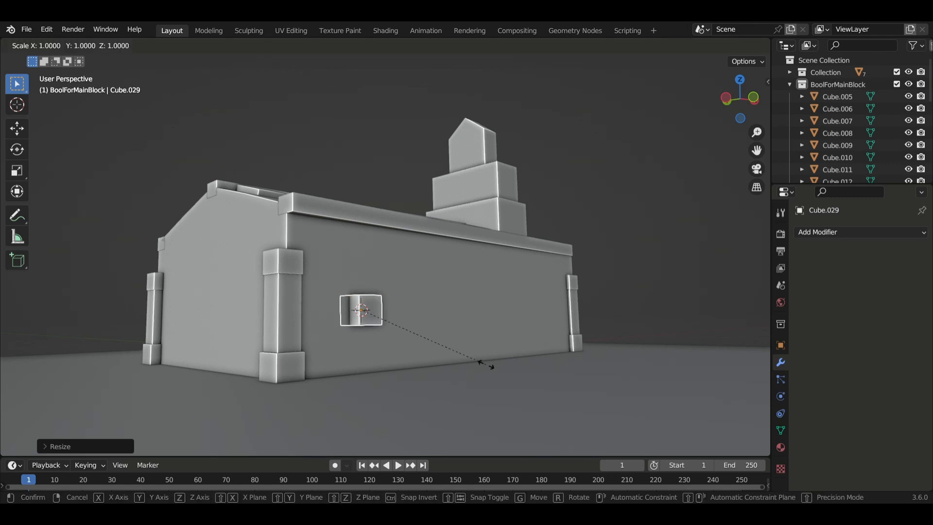
pyautogui.hotkey('shift', 'x')
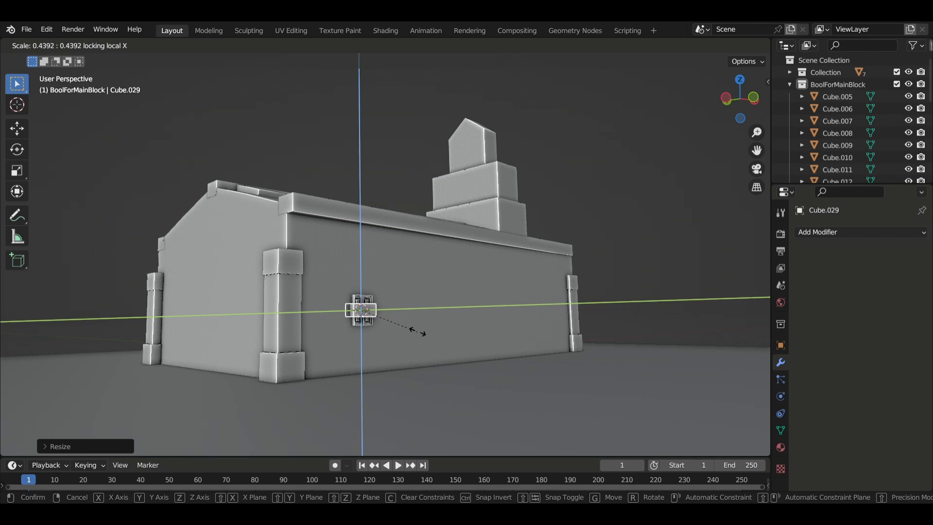
pyautogui.scroll(5, 393, 348)
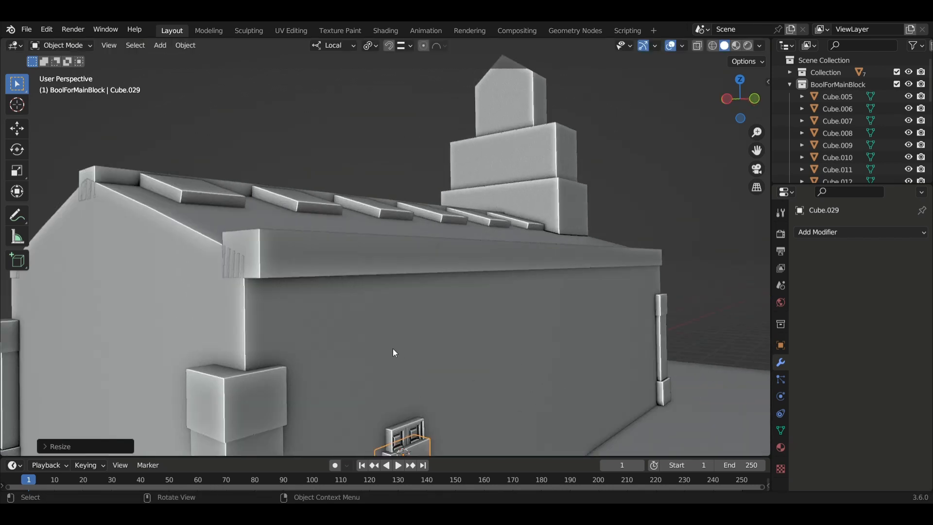
pyautogui.press('s')
pyautogui.press('z')
pyautogui.press('z')
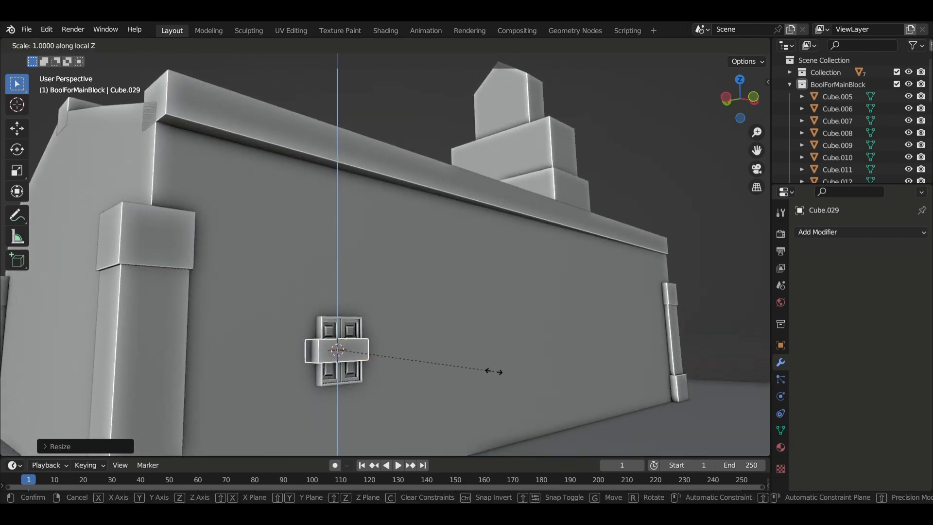
pyautogui.click(425, 359)
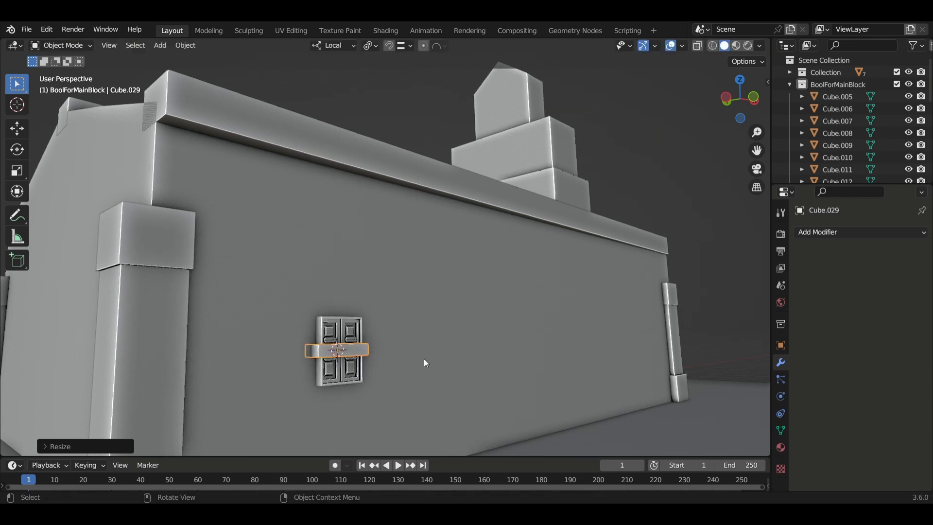
# Step: Scale the bar along its local Y axis to about 0.64 so it stands out less from the wall
pyautogui.press('s')
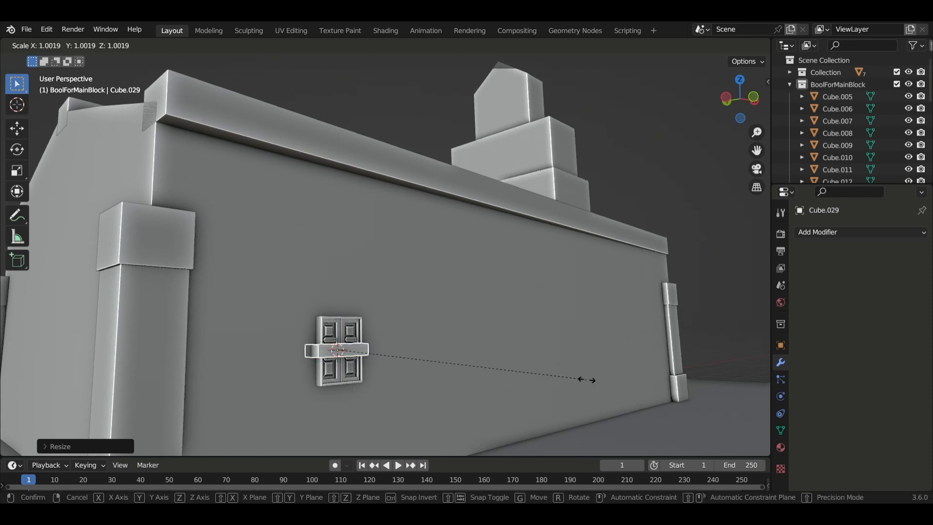
pyautogui.press('y')
pyautogui.press('y')
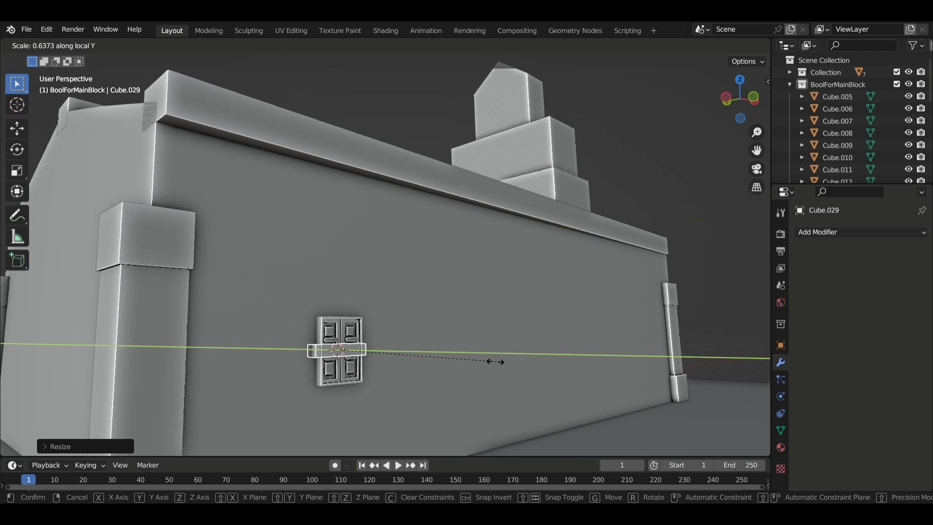
pyautogui.click(489, 362)
# Step: Move the bar up along its local Z axis to sit just above the window
pyautogui.press('g')
pyautogui.press('z')
pyautogui.press('z')
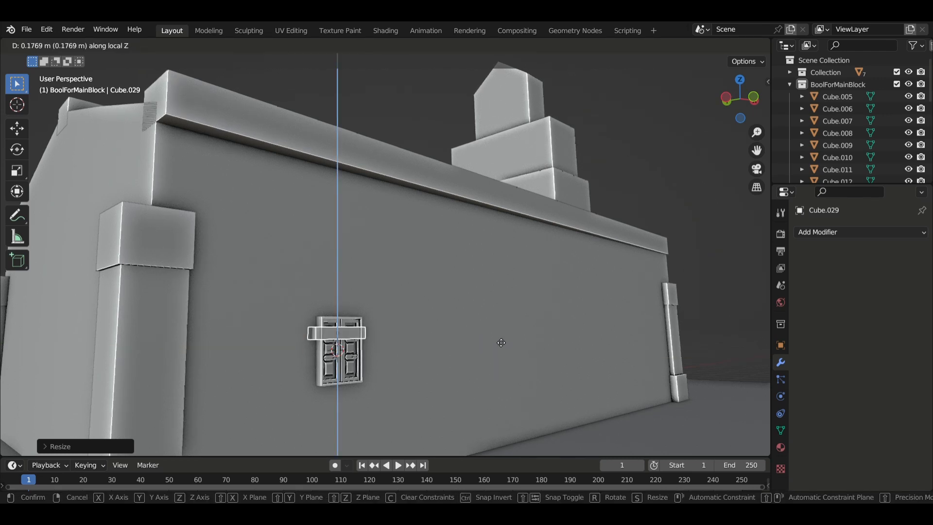
pyautogui.click(496, 325)
# Step: Lengthen the bar along its local X axis so it overhangs both sides of the window
pyautogui.moveTo(423, 359); pyautogui.dragTo(404, 355, button='middle')
pyautogui.press('s')
pyautogui.press('x')
pyautogui.press('x')
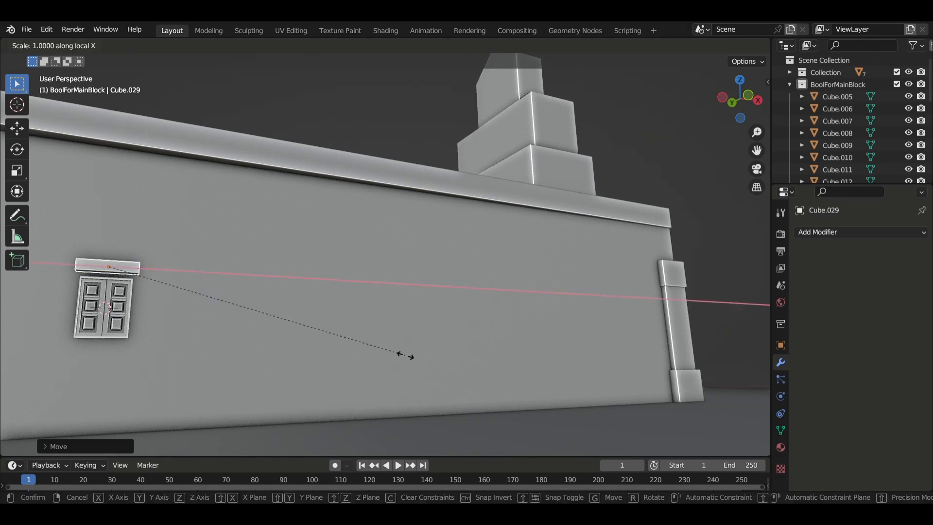
pyautogui.click(511, 359)
pyautogui.moveTo(466, 375); pyautogui.dragTo(438, 372, button='middle')
pyautogui.scroll(3, 343, 278)
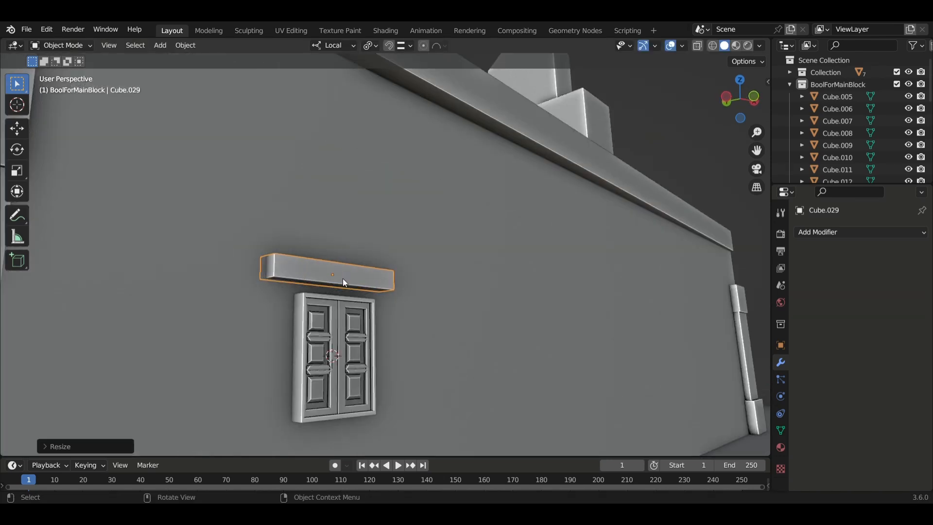
# Step: Select the window together with the bar above it and isolate both in local view
pyautogui.moveTo(342, 279); pyautogui.dragTo(377, 290, button='middle')
pyautogui.keyDown('shift'); pyautogui.click(287, 318); pyautogui.keyUp('shift')
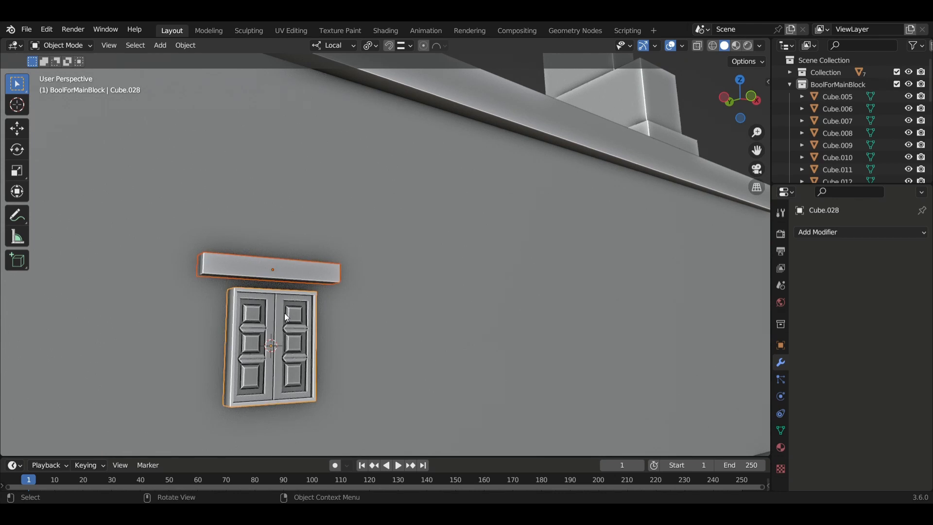
pyautogui.press('KP_Divide')
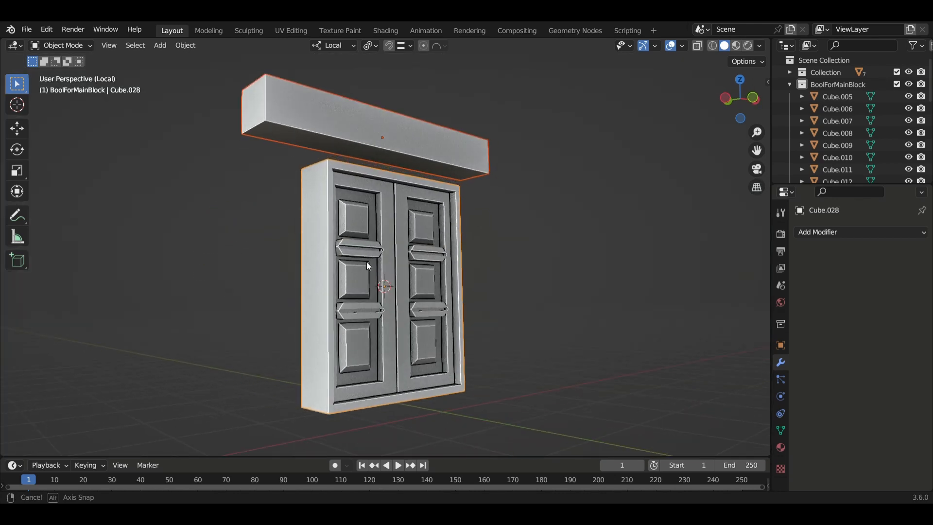
# Step: In Edit Mode, scale down the bottom face of the bar above the window so its sides taper inward
pyautogui.moveTo(367, 262); pyautogui.dragTo(303, 291, button='middle')
pyautogui.moveTo(513, 217); pyautogui.dragTo(633, 221, button='middle')
pyautogui.moveTo(294, 162); pyautogui.dragTo(302, 152, button='middle')
pyautogui.click(313, 124)
pyautogui.press('Tab')
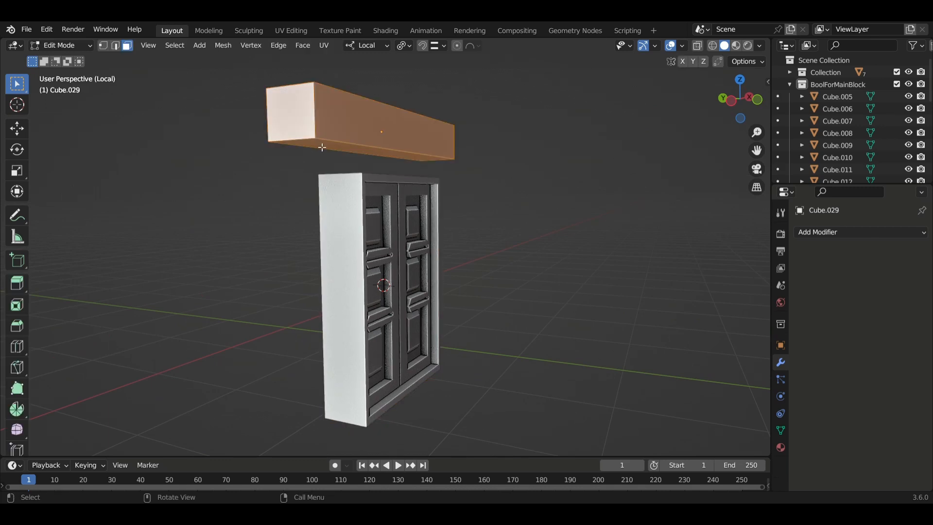
pyautogui.click(326, 151)
pyautogui.moveTo(456, 187); pyautogui.dragTo(456, 175, button='middle')
pyautogui.press('s')
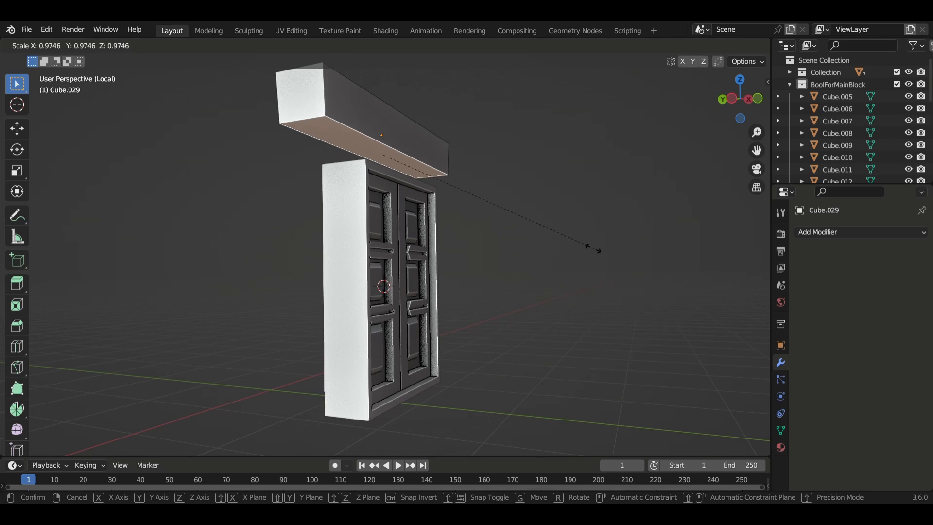
pyautogui.click(555, 231)
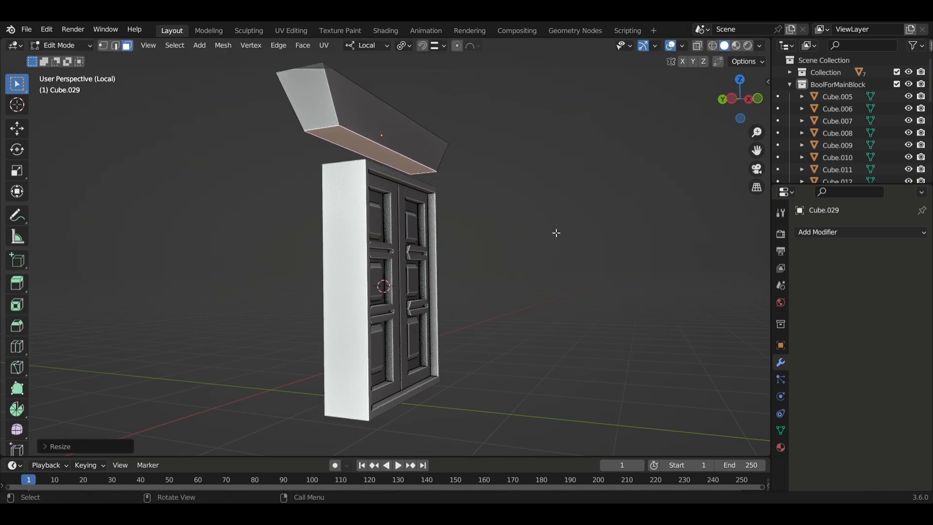
# Step: Raise the bar's bottom face about 0.04 m along its local Z axis to make the bar thinner
pyautogui.moveTo(557, 231); pyautogui.dragTo(575, 232, button='middle')
pyautogui.press('g')
pyautogui.press('z')
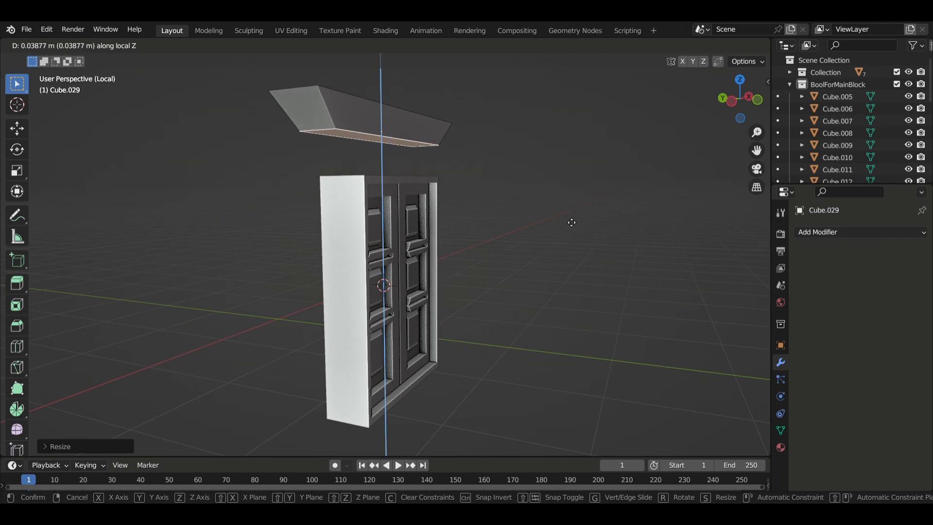
pyautogui.click(571, 223)
# Step: Add a horizontal loop cut around the tapered bar and slide it up close to the top edge
pyautogui.moveTo(561, 241); pyautogui.dragTo(580, 148, button='middle')
pyautogui.hotkey('ctrl', 'r')
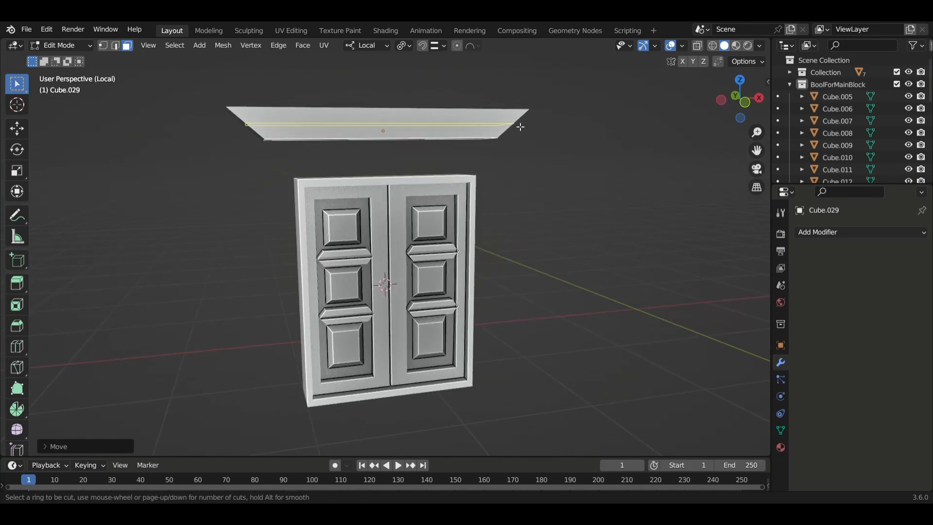
pyautogui.click(521, 127)
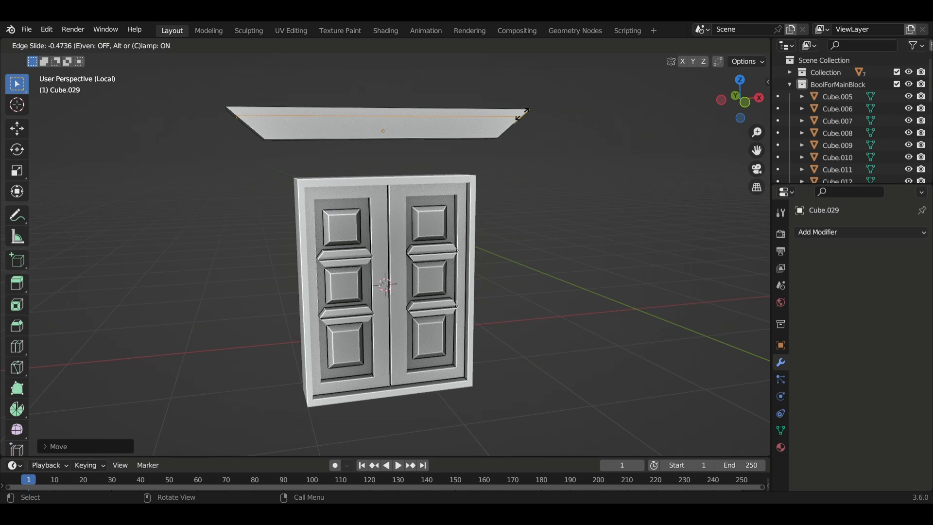
pyautogui.click(524, 114)
# Step: Add a second horizontal loop cut centered between the first cut and the bar's top edge
pyautogui.hotkey('ctrl', 'r')
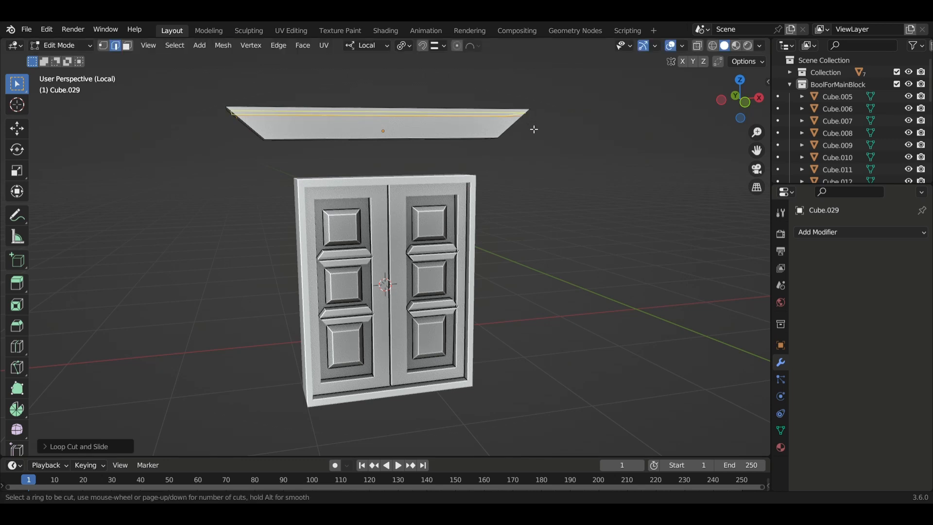
pyautogui.click(530, 126)
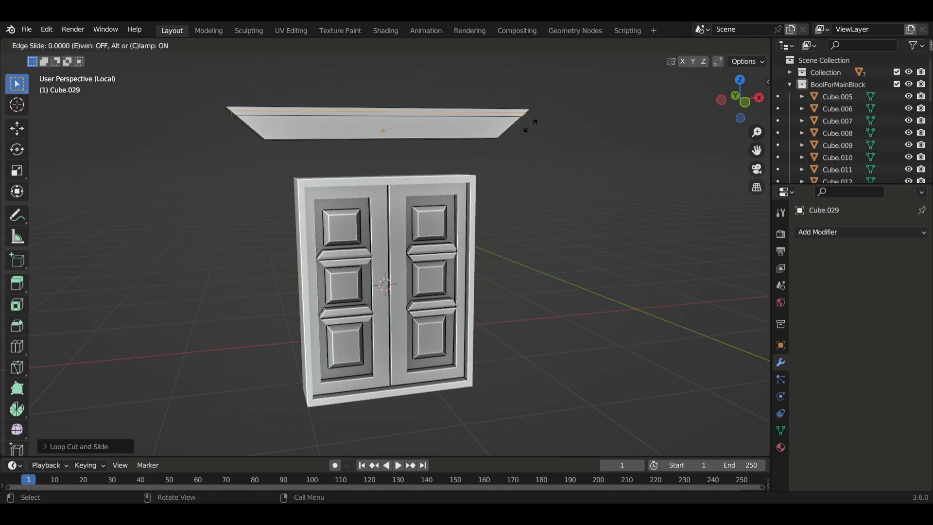
pyautogui.rightClick(530, 126)
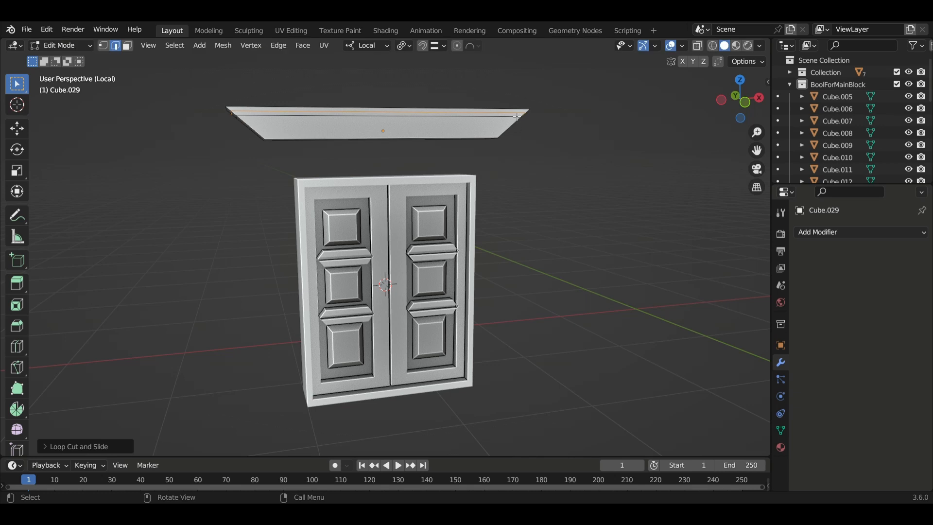
pyautogui.moveTo(552, 142); pyautogui.dragTo(525, 133, button='middle')
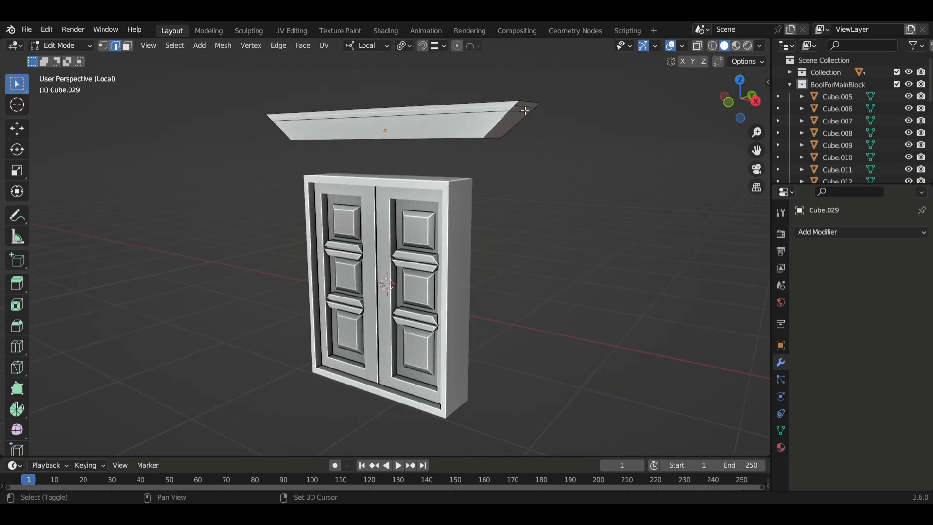
pyautogui.moveTo(525, 111); pyautogui.dragTo(436, 153, button='middle')
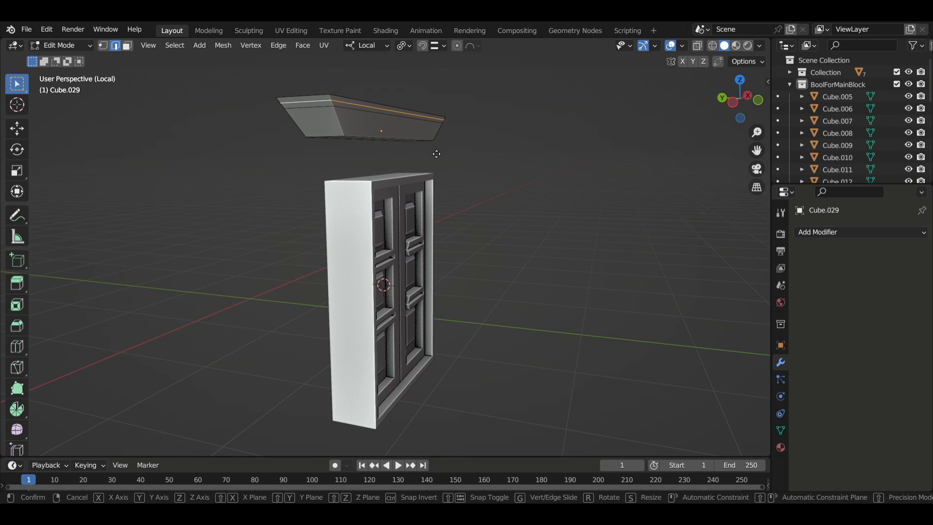
pyautogui.press('g')
pyautogui.click(440, 154)
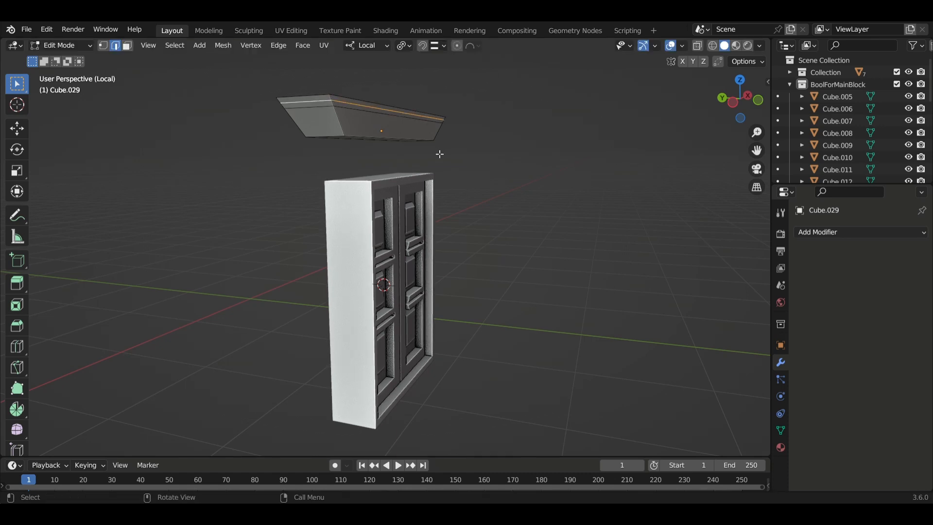
pyautogui.press('shift')
pyautogui.press('s')
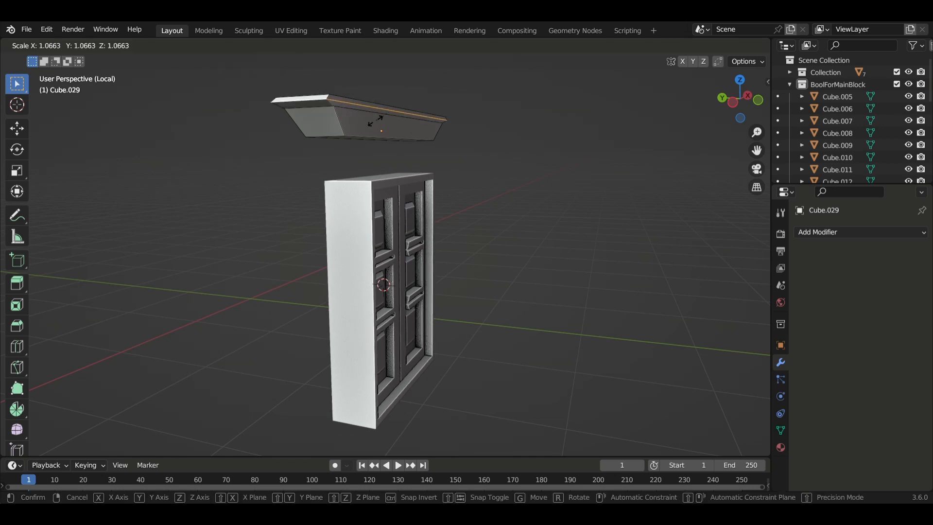
pyautogui.click(380, 125)
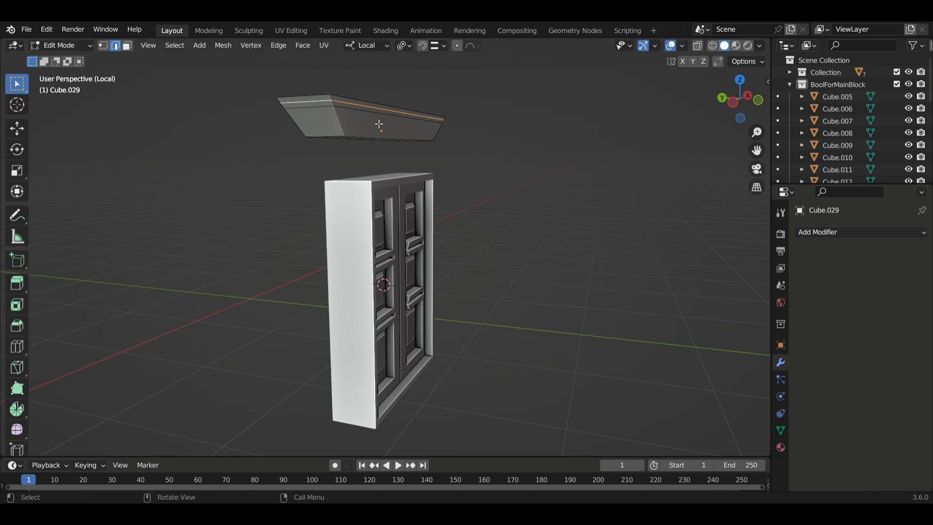
# Step: Enable proportional editing and scale the ledge's selected upper edge loop outward to about 1.05 with an influence size of 0.02
pyautogui.click(456, 47)
pyautogui.press('s')
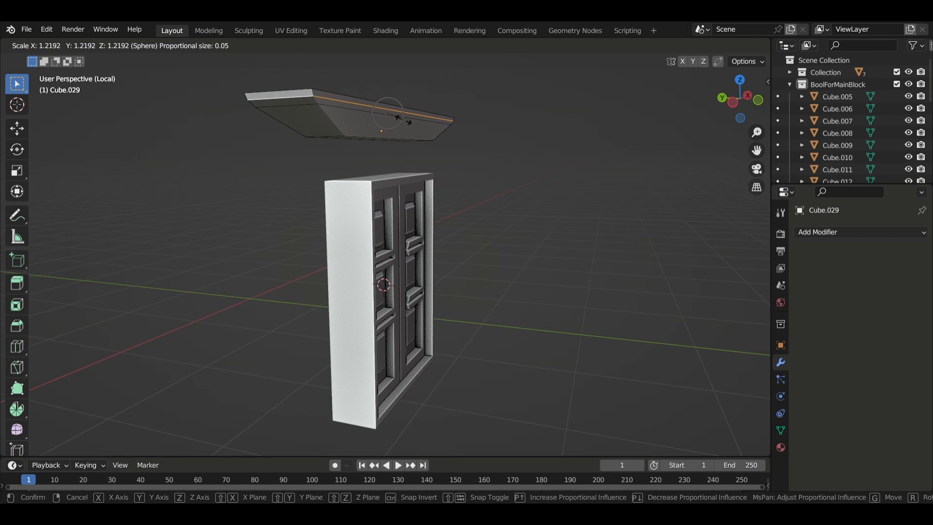
pyautogui.scroll(10, 398, 118)
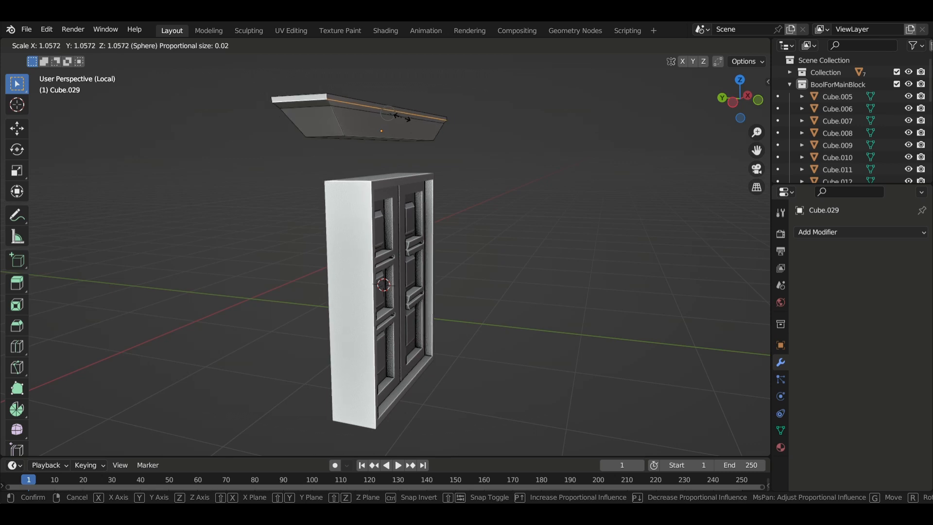
pyautogui.click(402, 117)
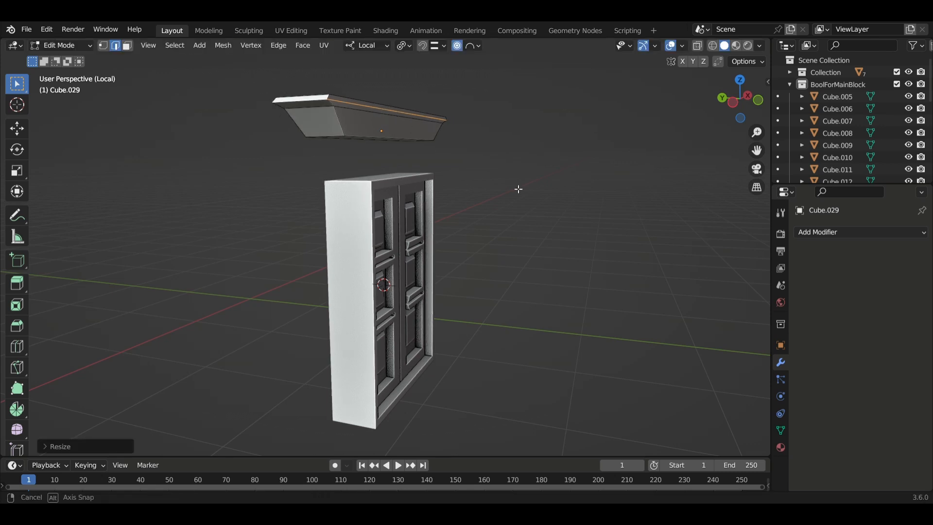
pyautogui.moveTo(401, 117); pyautogui.dragTo(381, 150, button='middle')
# Step: Inset the ledge's bottom face slightly to leave a narrow border around it
pyautogui.press('3')
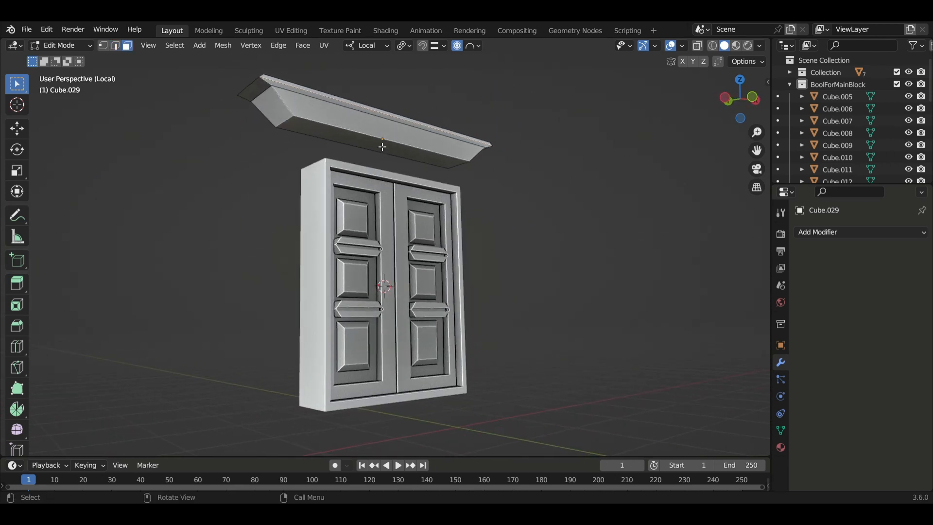
pyautogui.click(383, 146)
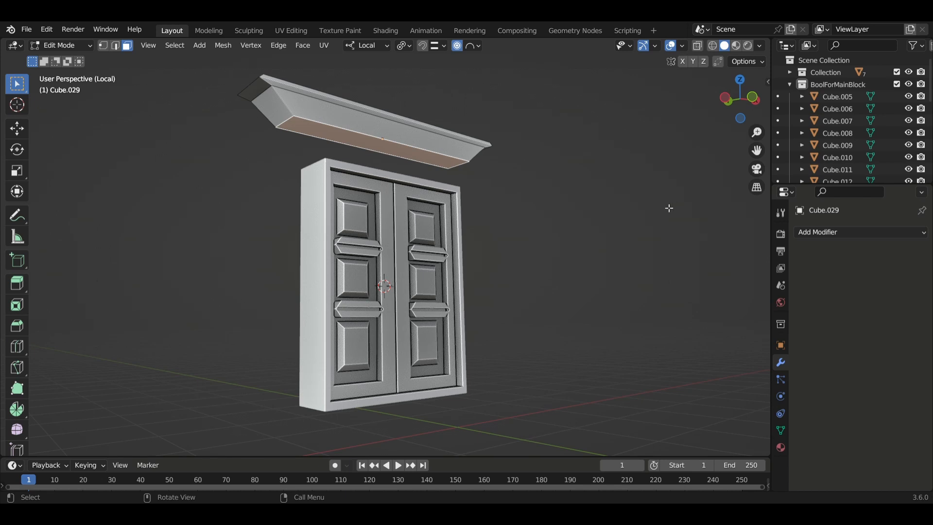
pyautogui.press('e')
pyautogui.rightClick(668, 209)
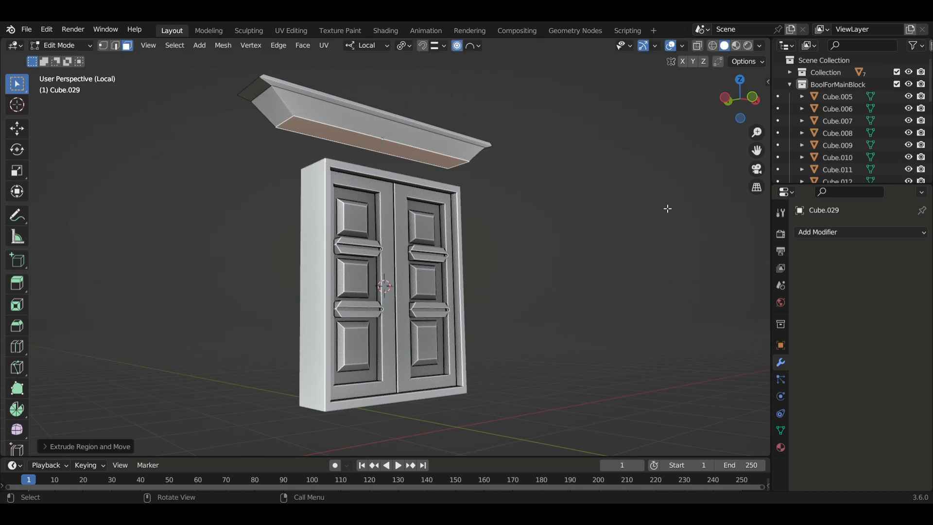
pyautogui.hotkey('ctrl', 'z')
pyautogui.press('i')
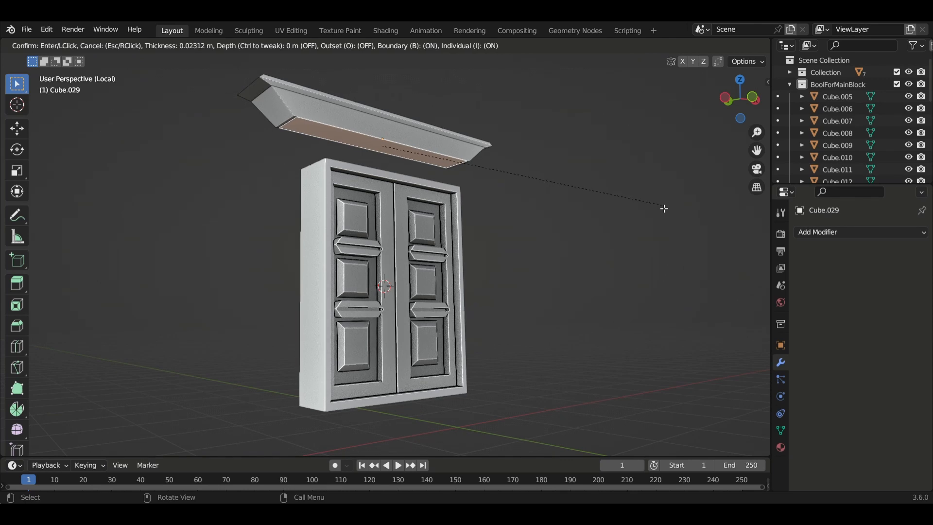
pyautogui.click(668, 214)
# Step: Extrude the inset bottom face downward and scale it down to form a smaller tapered tier
pyautogui.press('e')
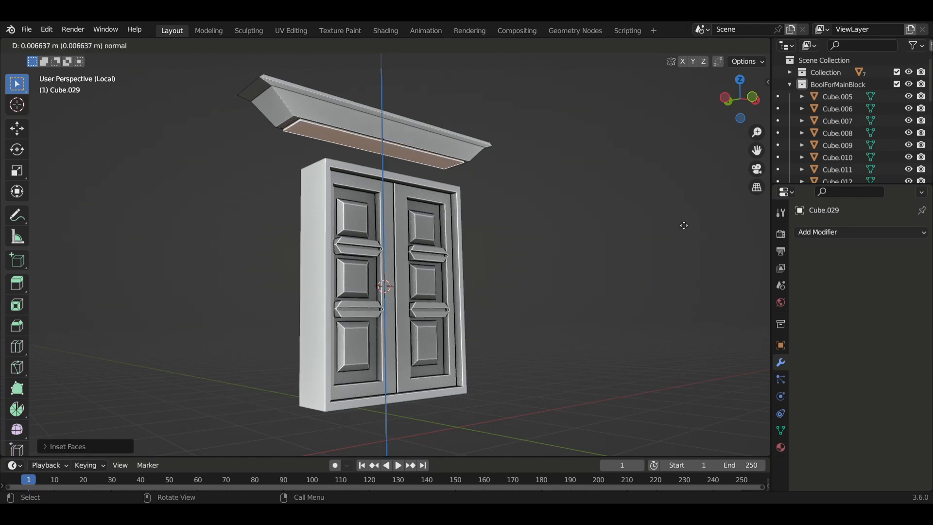
pyautogui.click(684, 223)
pyautogui.press('s')
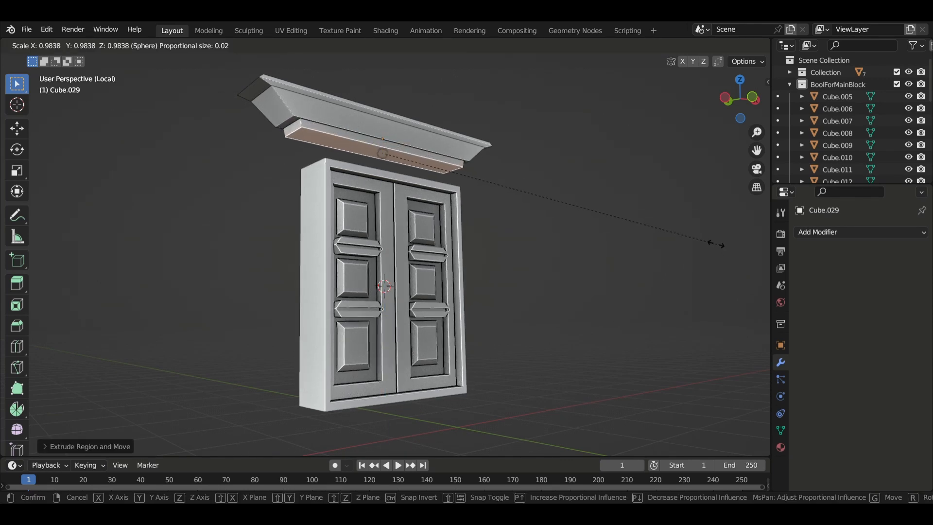
pyautogui.click(679, 249)
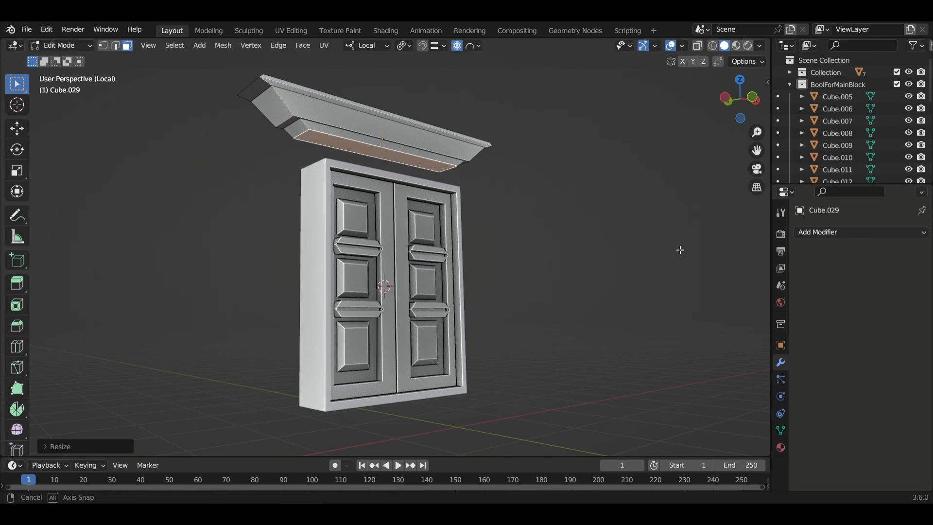
# Step: Try to extrude the long side face of the ledge's lower tier outward about 0.09 m, and undo the extrusion
pyautogui.moveTo(679, 250); pyautogui.dragTo(560, 200, button='middle')
pyautogui.click(415, 152)
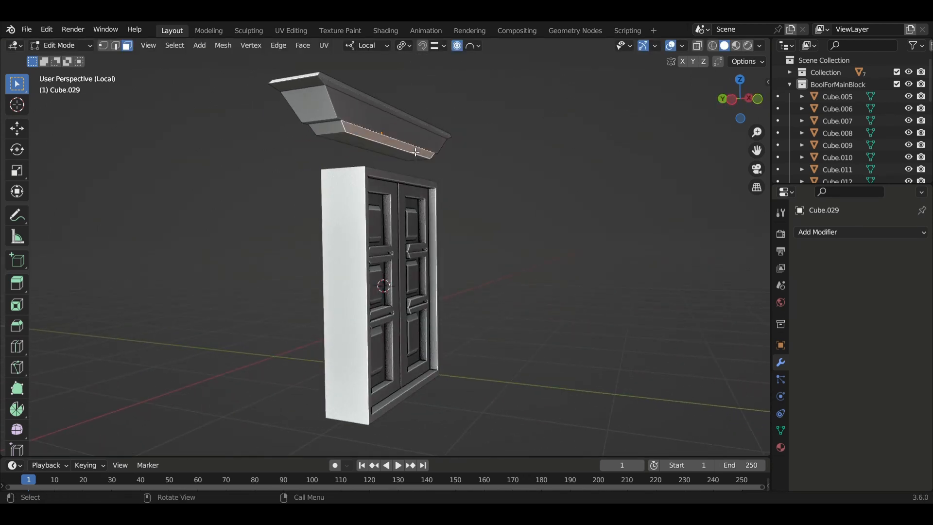
pyautogui.press('e')
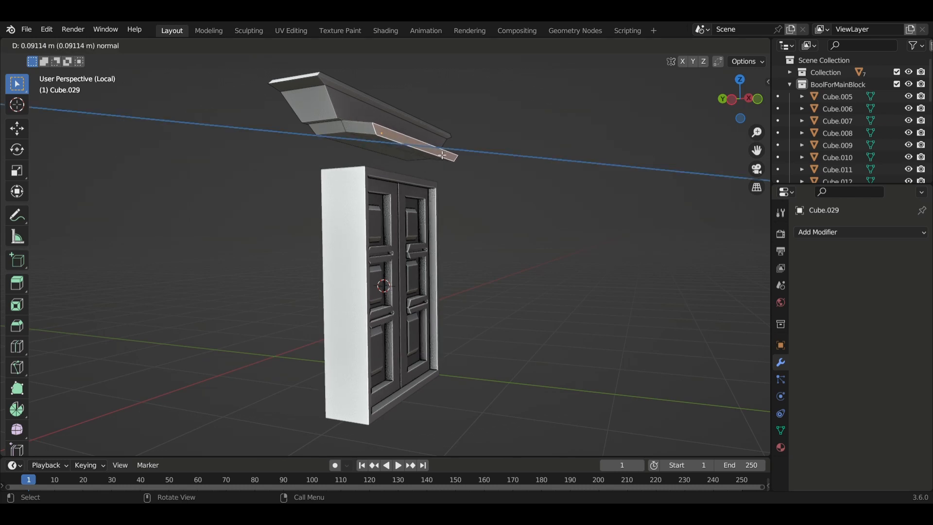
pyautogui.click(440, 155)
pyautogui.moveTo(440, 155); pyautogui.dragTo(526, 220, button='middle')
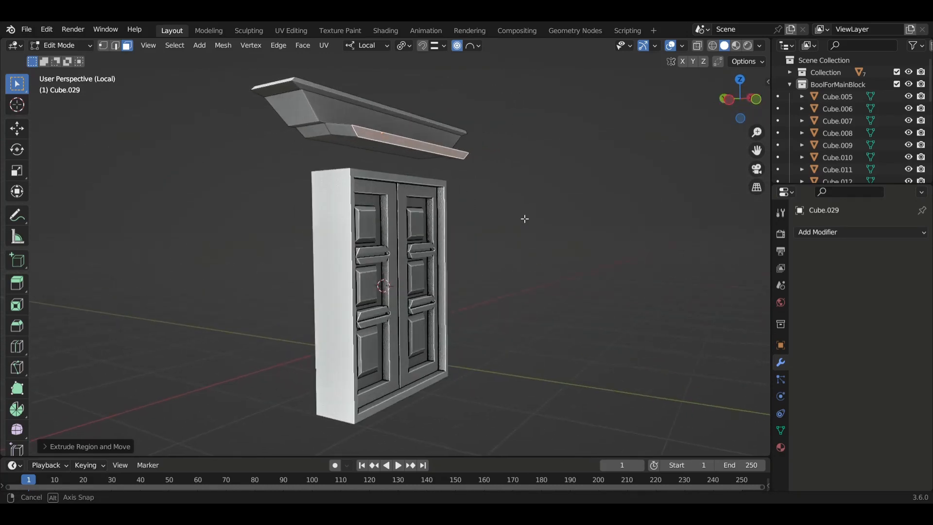
pyautogui.press('g')
pyautogui.press('z')
pyautogui.press('z')
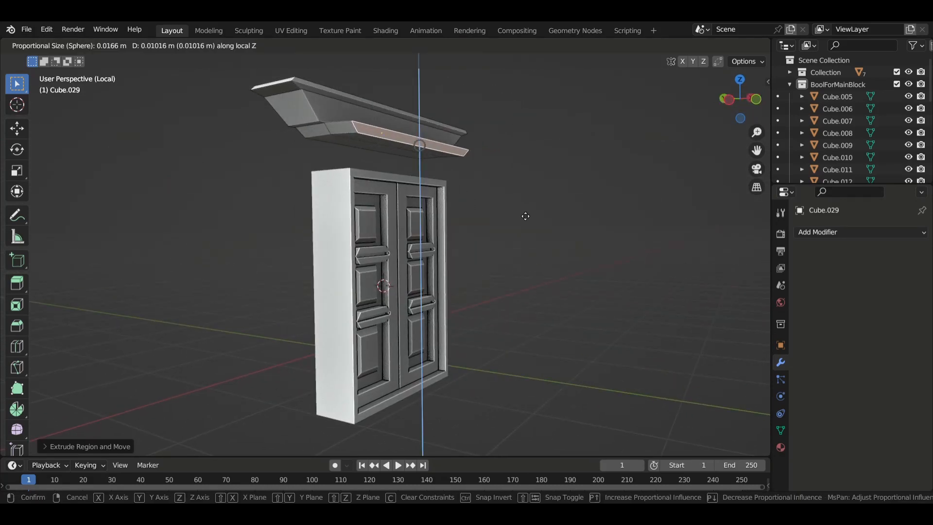
pyautogui.rightClick(525, 215)
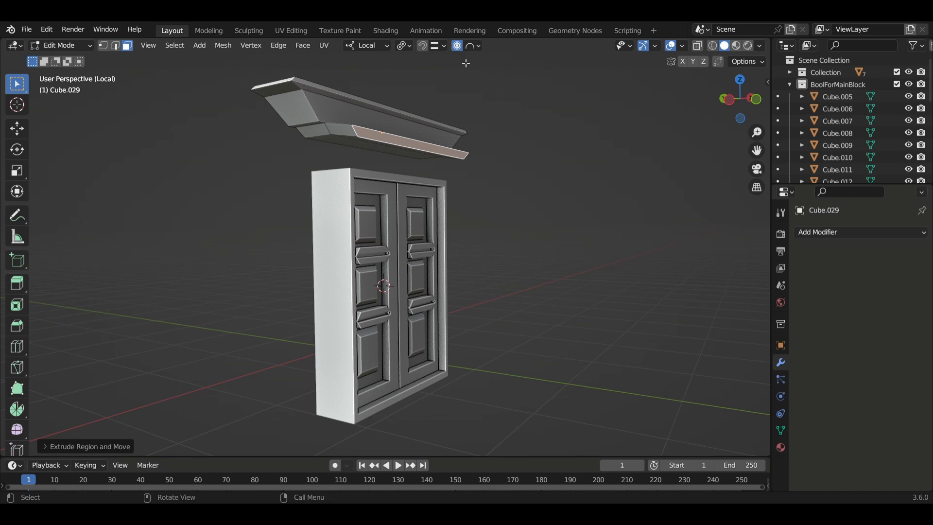
pyautogui.hotkey('ctrl', 'z')
pyautogui.hotkey('ctrl', 'z')
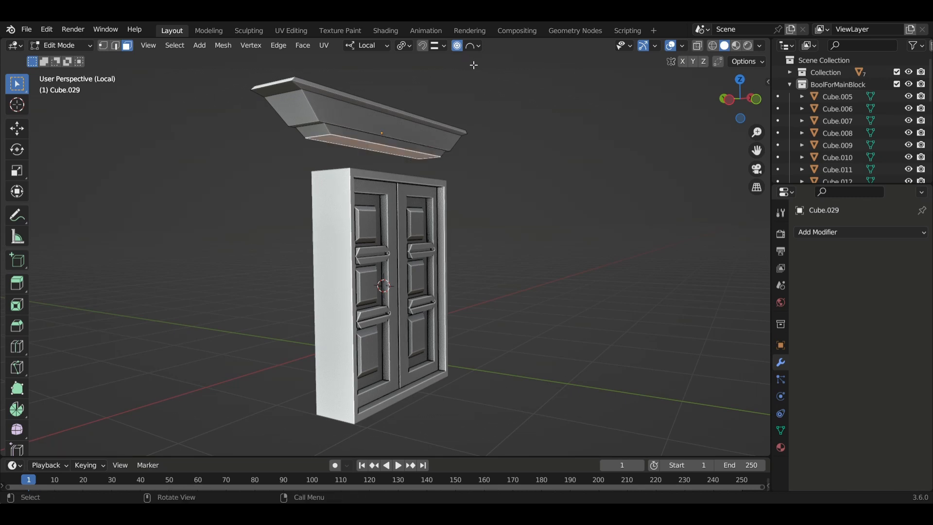
# Step: Turn off proportional editing and extrude the long side face of the ledge's lower tier outward
pyautogui.click(458, 46)
pyautogui.click(388, 142)
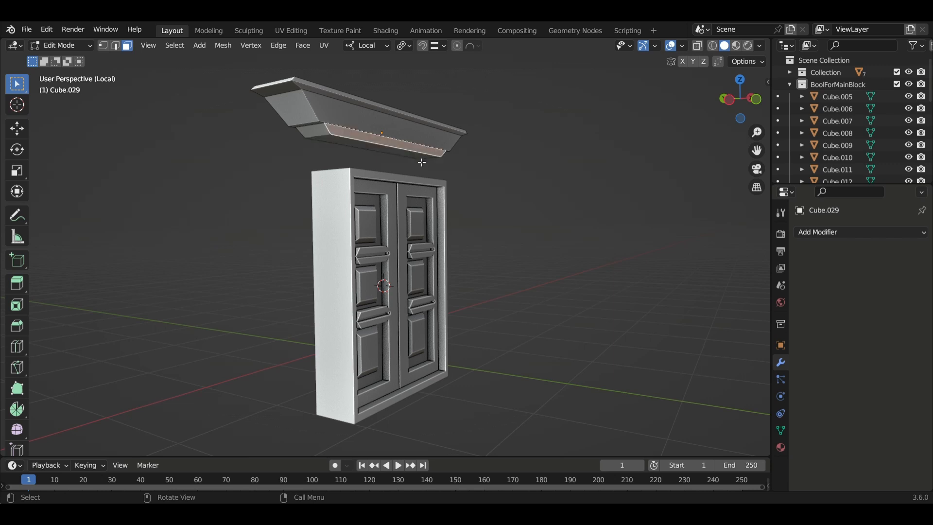
pyautogui.moveTo(422, 162); pyautogui.dragTo(362, 163, button='middle')
pyautogui.press('e')
pyautogui.click(487, 179)
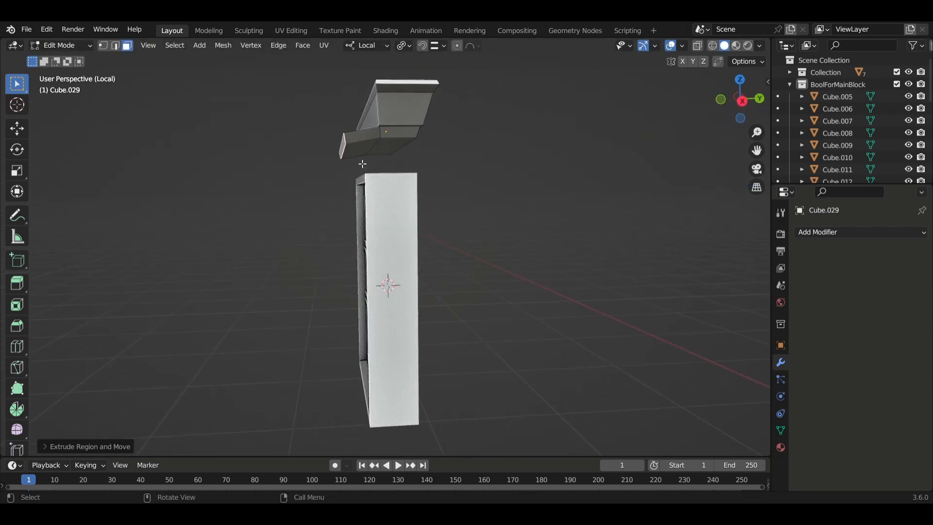
# Step: Adjust the height of the extruded side face along its local Z axis and return to Object Mode
pyautogui.press('e')
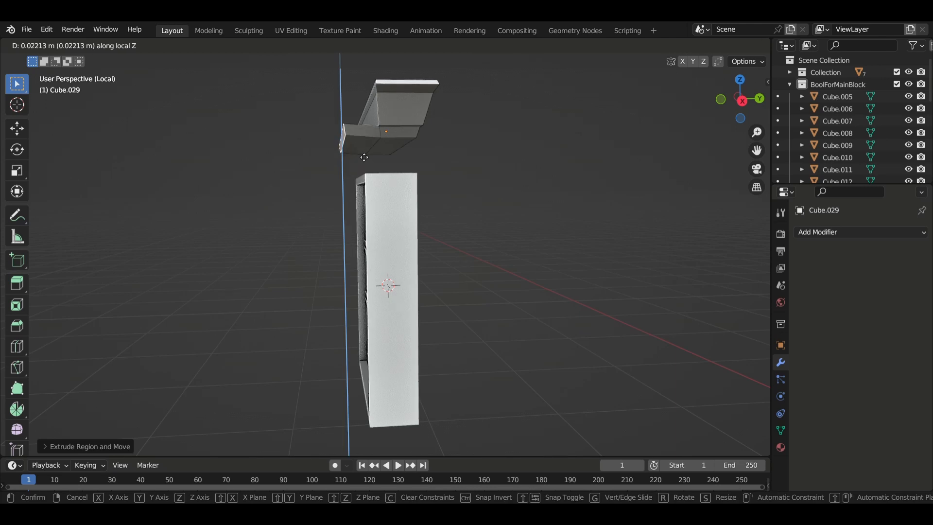
pyautogui.click(364, 159)
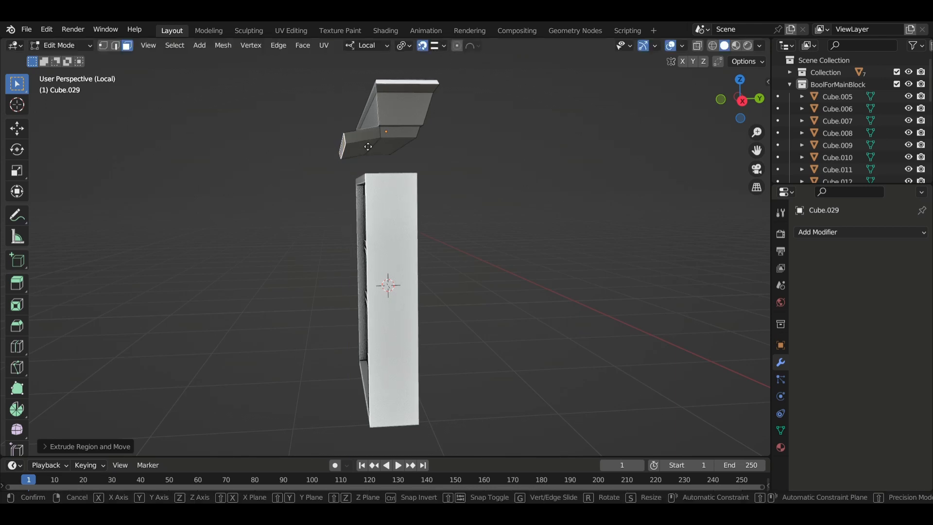
pyautogui.press('g')
pyautogui.press('z')
pyautogui.press('z')
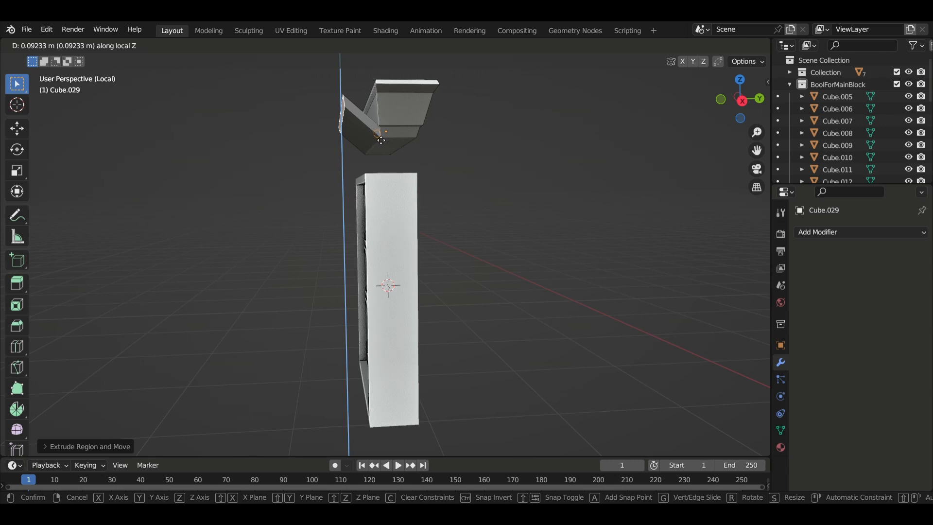
pyautogui.click(381, 141)
pyautogui.moveTo(384, 142); pyautogui.dragTo(637, 177, button='middle')
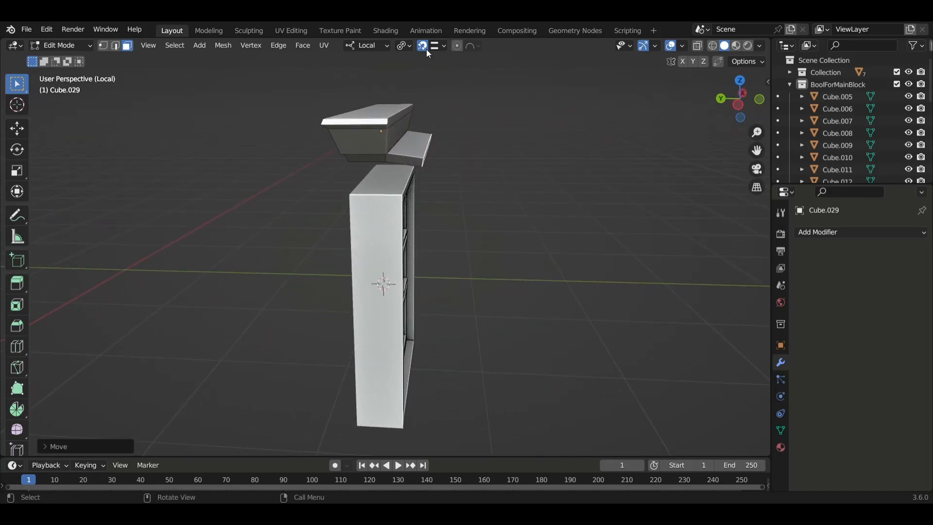
pyautogui.press('g')
pyautogui.press('z')
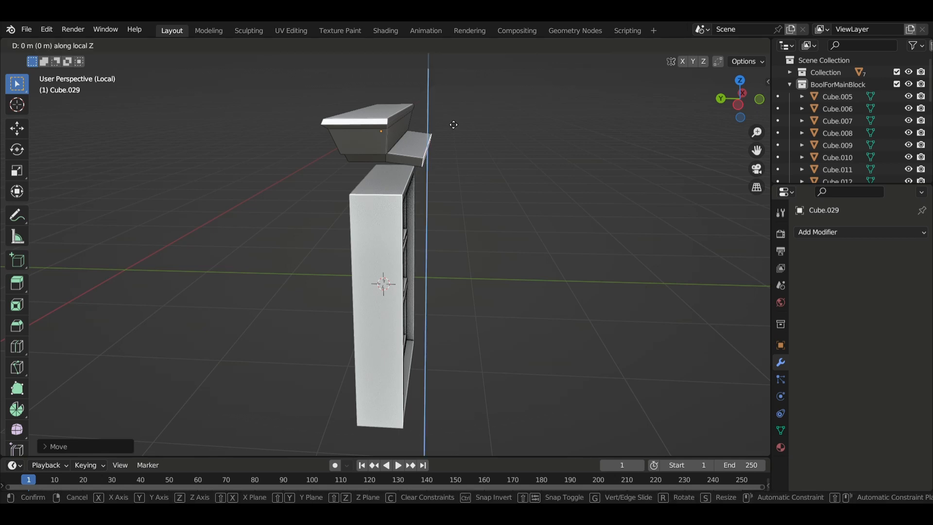
pyautogui.click(453, 123)
pyautogui.moveTo(452, 125); pyautogui.dragTo(478, 317, button='middle')
pyautogui.press('Tab')
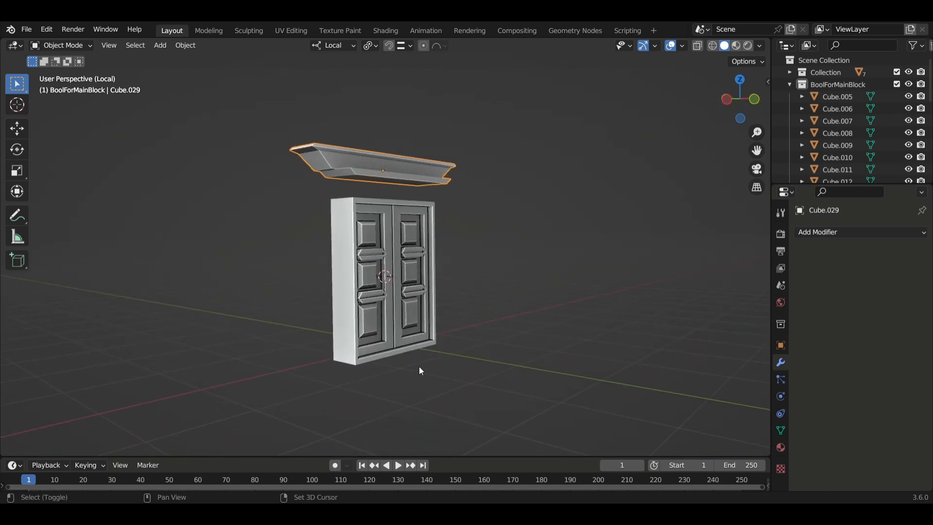
# Step: Add a cube at the window and scale it down to about 0.19
pyautogui.hotkey('shift', 'a')
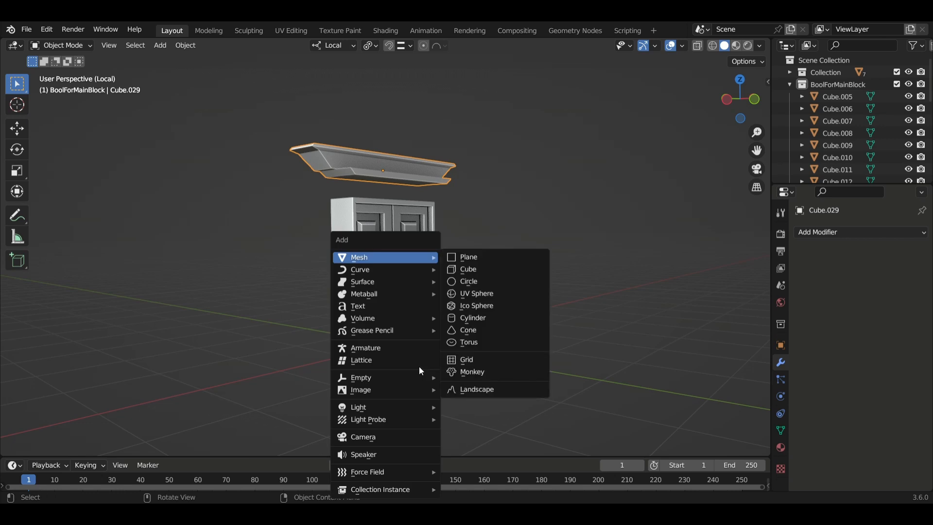
pyautogui.click(483, 267)
pyautogui.scroll(-5, 564, 314)
pyautogui.press('s')
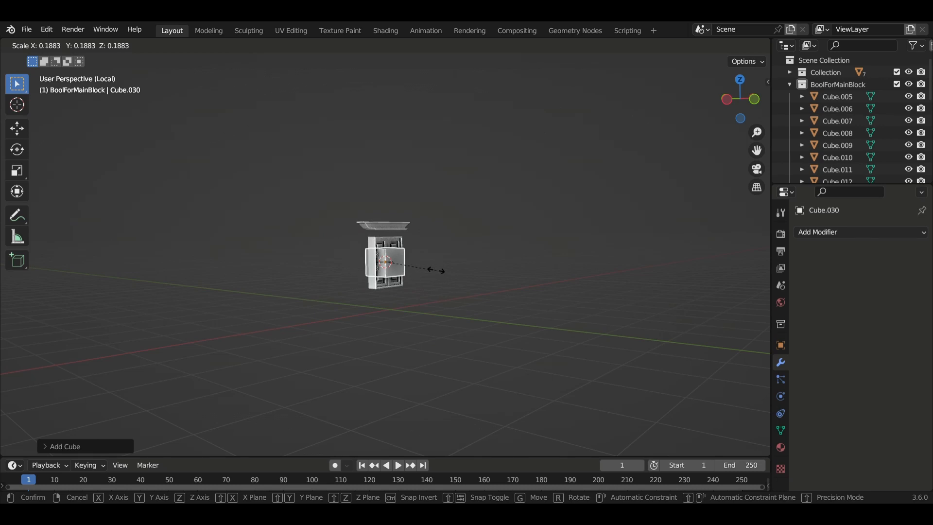
pyautogui.click(433, 269)
# Step: Stretch the cube about 3.6 times along its local X axis and scale its other two axes to about 0.36
pyautogui.moveTo(434, 269); pyautogui.dragTo(462, 305, button='middle')
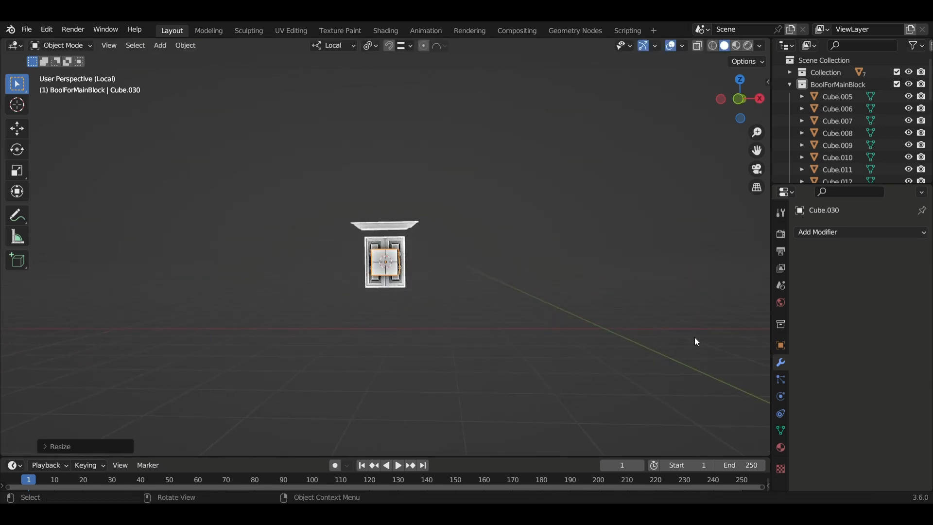
pyautogui.moveTo(516, 325); pyautogui.dragTo(554, 333, button='middle')
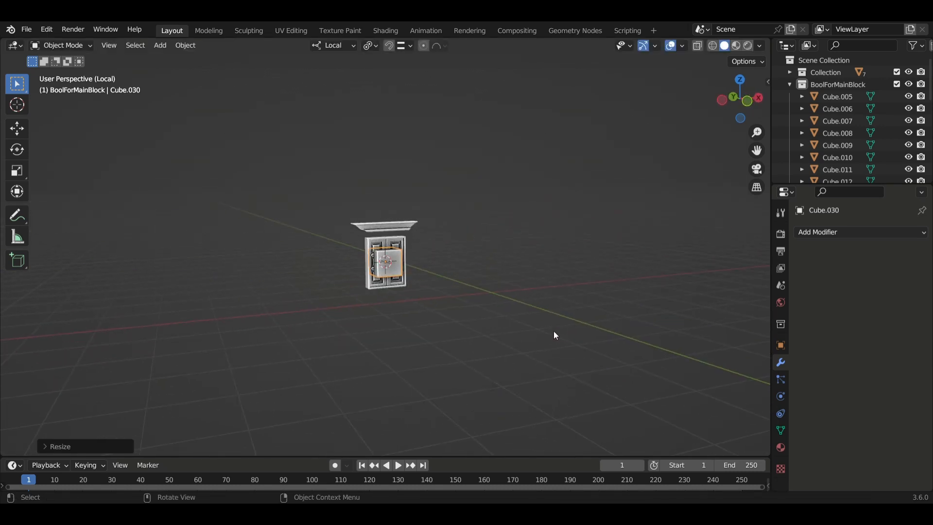
pyautogui.press('s')
pyautogui.press('x')
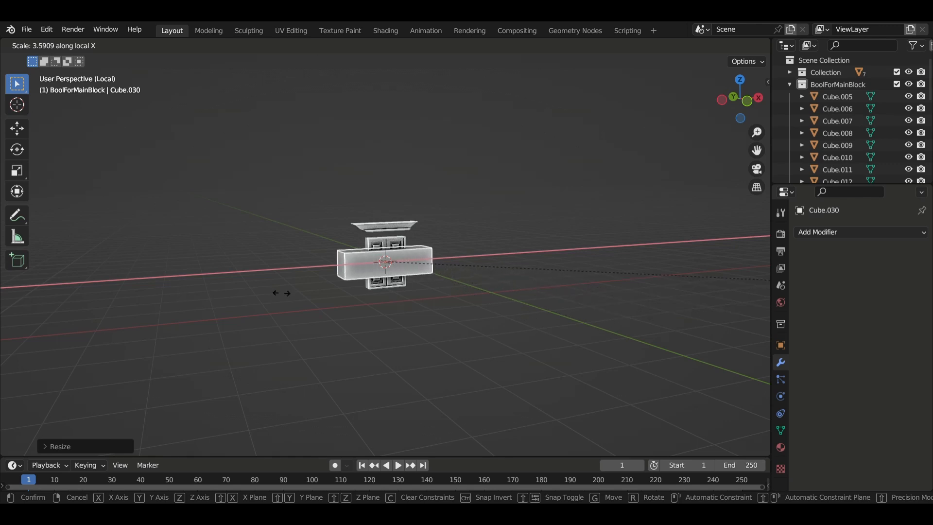
pyautogui.click(291, 296)
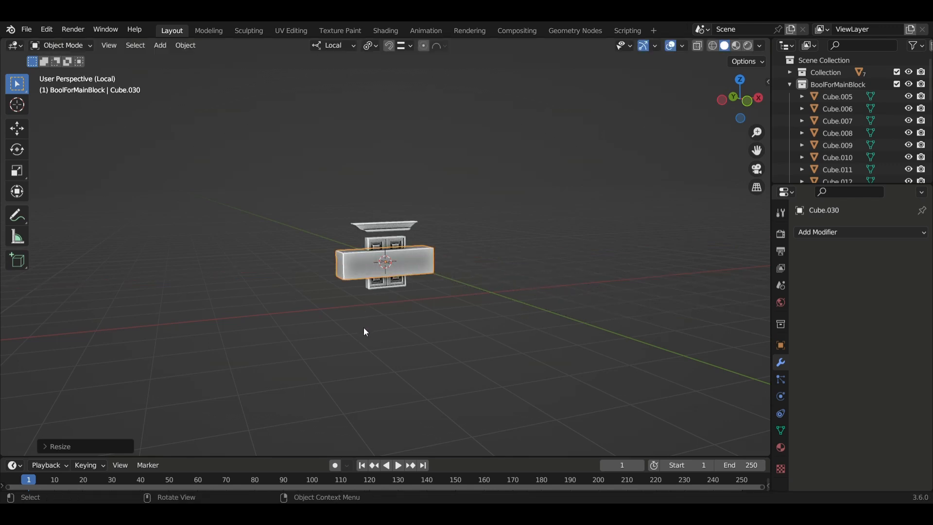
pyautogui.press('s')
pyautogui.hotkey('shift', 'x')
pyautogui.hotkey('shift', 'x')
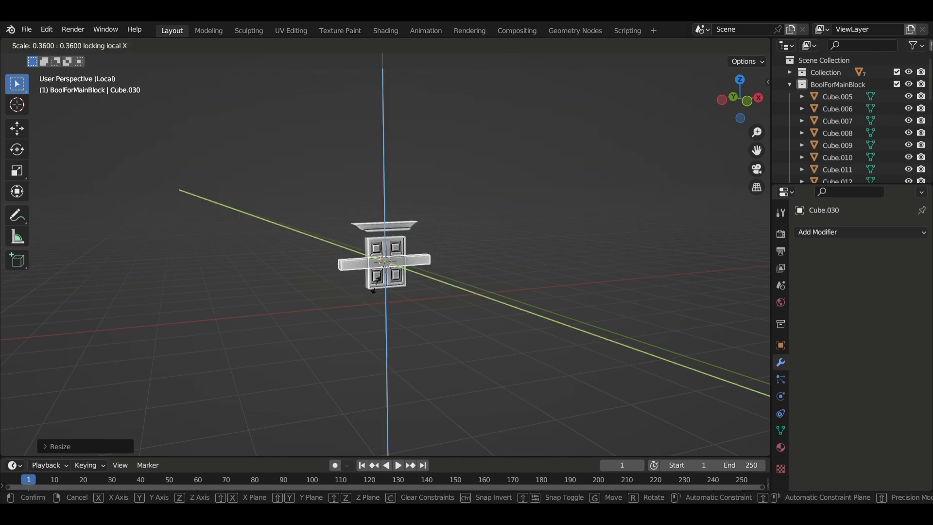
pyautogui.click(351, 335)
# Step: Move the new bar down along its local Z axis to just below the window and shift it along its local Y axis
pyautogui.moveTo(349, 331); pyautogui.dragTo(357, 331, button='middle')
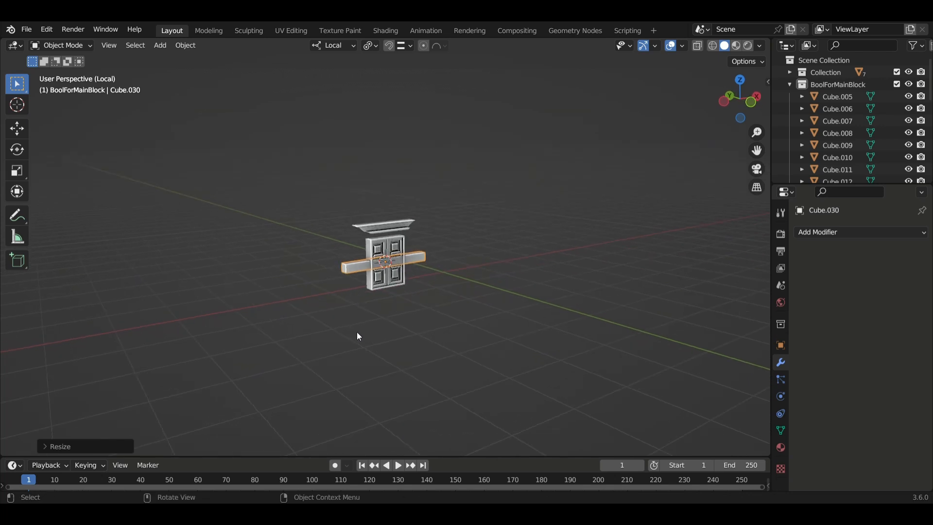
pyautogui.press('g')
pyautogui.press('z')
pyautogui.press('z')
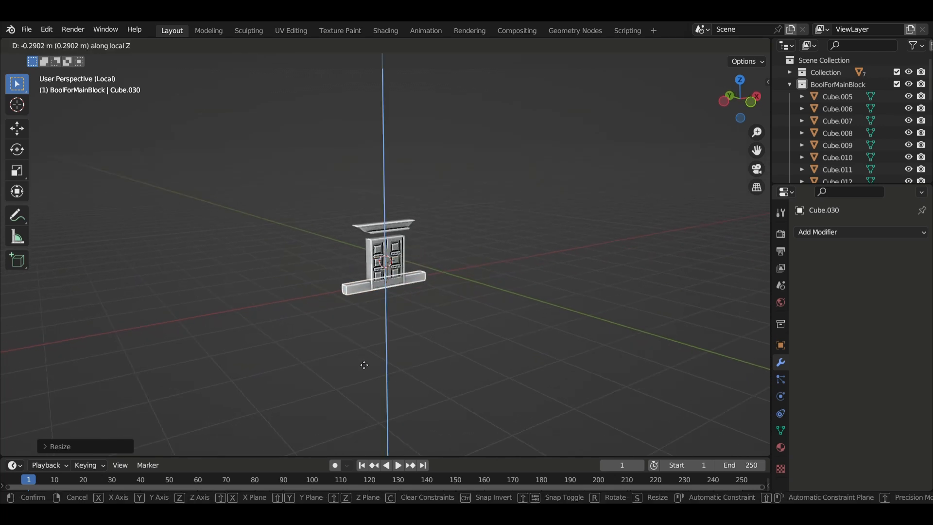
pyautogui.click(363, 371)
pyautogui.moveTo(392, 350); pyautogui.dragTo(411, 328, button='middle')
pyautogui.press('g')
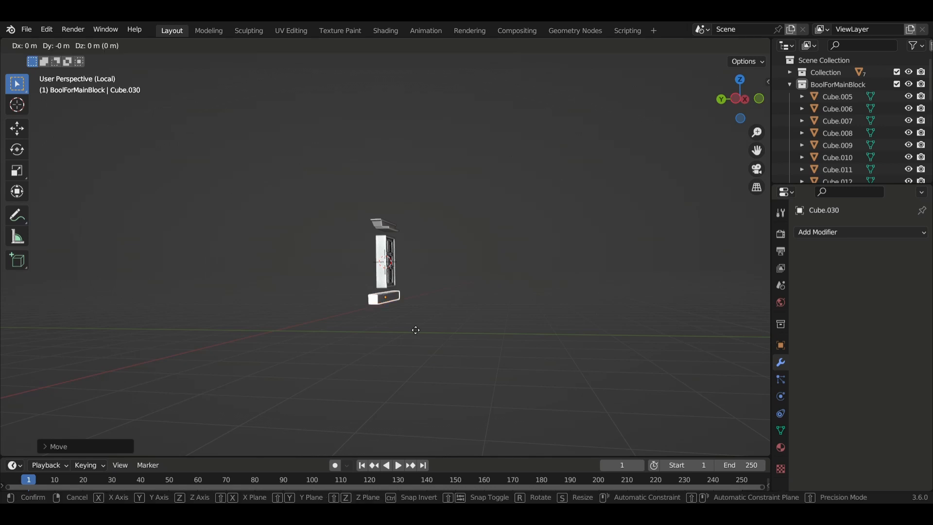
pyautogui.press('y')
pyautogui.press('y')
pyautogui.click(396, 340)
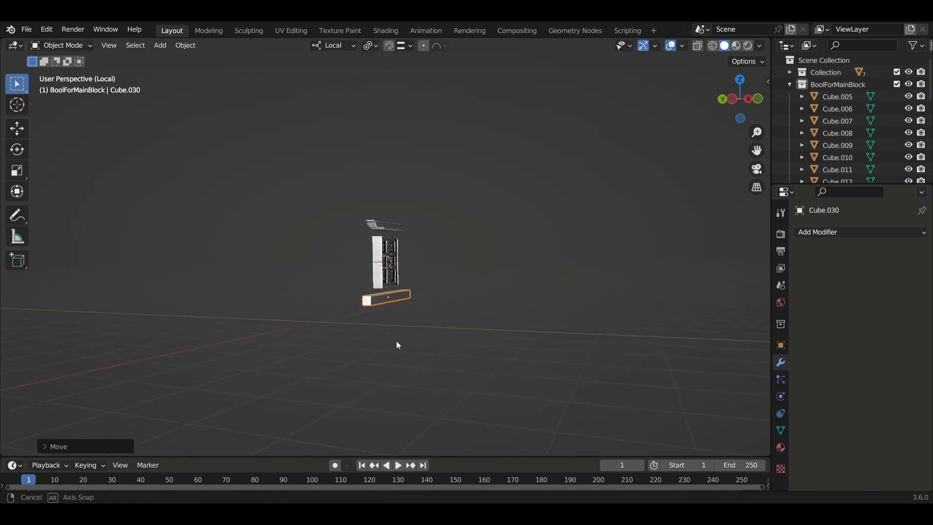
# Step: Leave the isolated view and shorten the bar below the window along its local X axis
pyautogui.press('KP_Divide')
pyautogui.moveTo(409, 342); pyautogui.dragTo(467, 377, button='middle')
pyautogui.scroll(-5, 391, 363)
pyautogui.scroll(2, 485, 370)
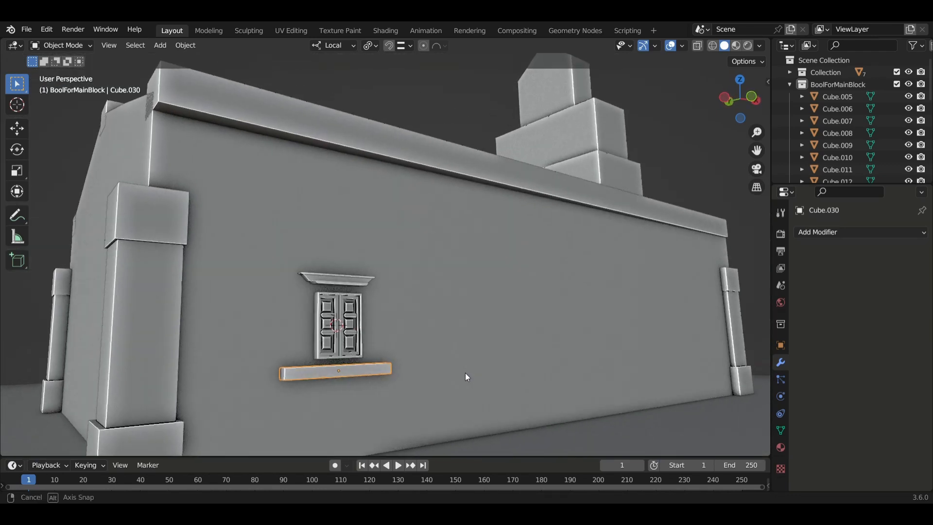
pyautogui.press('s')
pyautogui.press('x')
pyautogui.press('x')
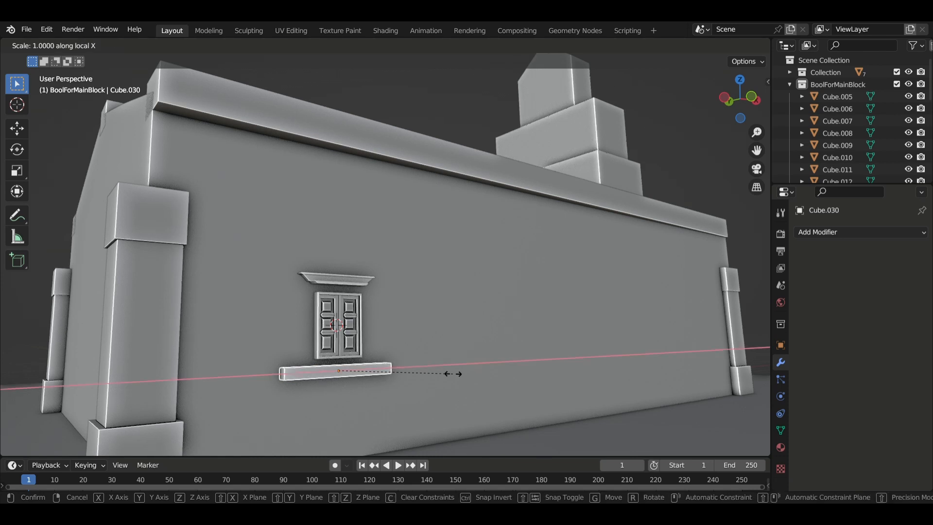
pyautogui.click(414, 372)
# Step: Thin the bar on its local Y and Z axes and raise it along local Z against the window's base
pyautogui.moveTo(404, 381); pyautogui.dragTo(413, 382, button='middle')
pyautogui.press('s')
pyautogui.hotkey('shift', 'x')
pyautogui.hotkey('shift', 'x')
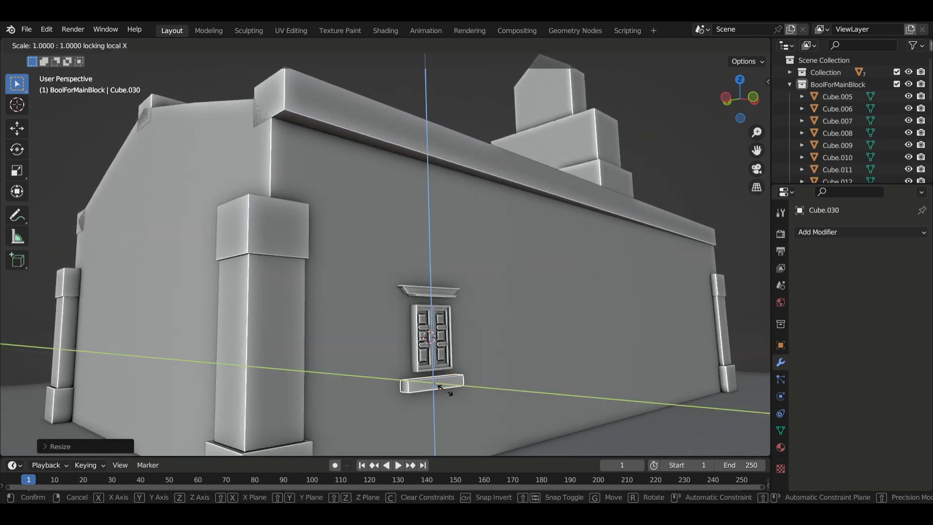
pyautogui.click(441, 389)
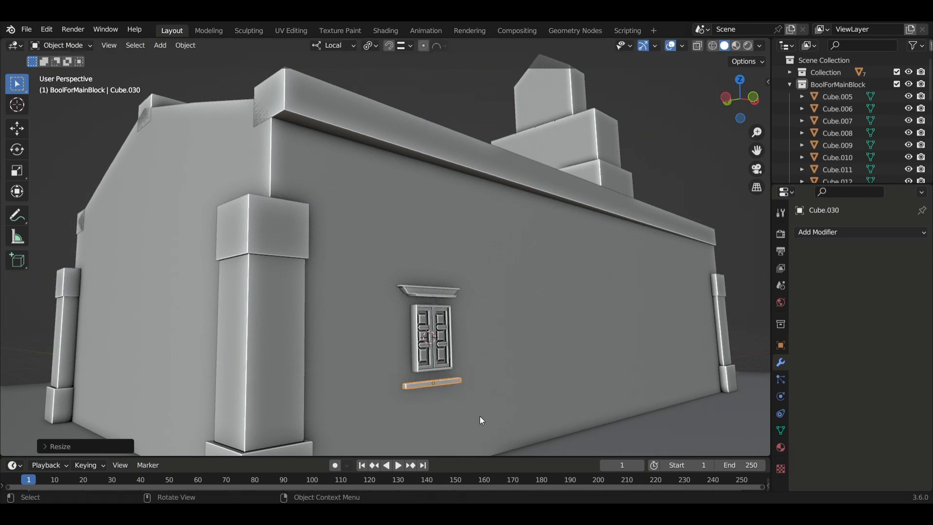
pyautogui.press('g')
pyautogui.press('z')
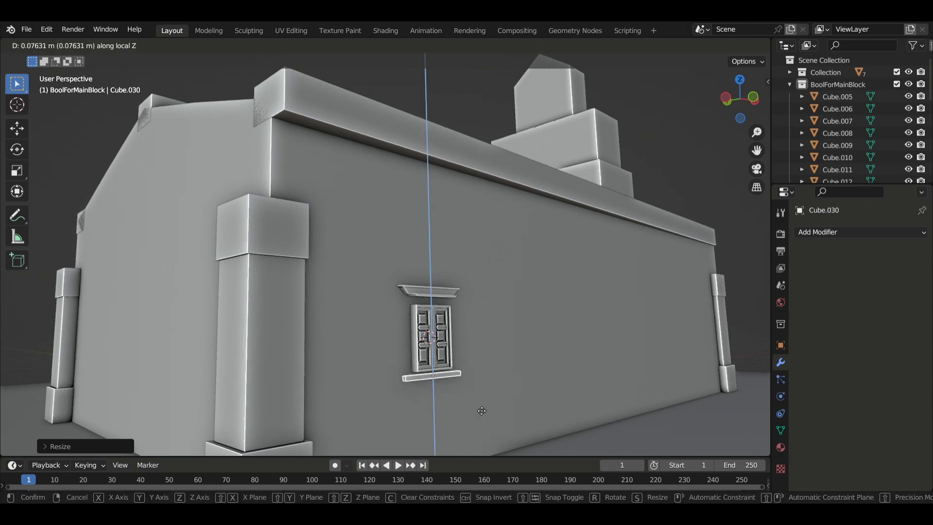
pyautogui.click(484, 418)
# Step: Lower the ledge above the window by about 0.04 m along its local Z axis
pyautogui.moveTo(485, 418); pyautogui.dragTo(426, 413, button='middle')
pyautogui.click(124, 307)
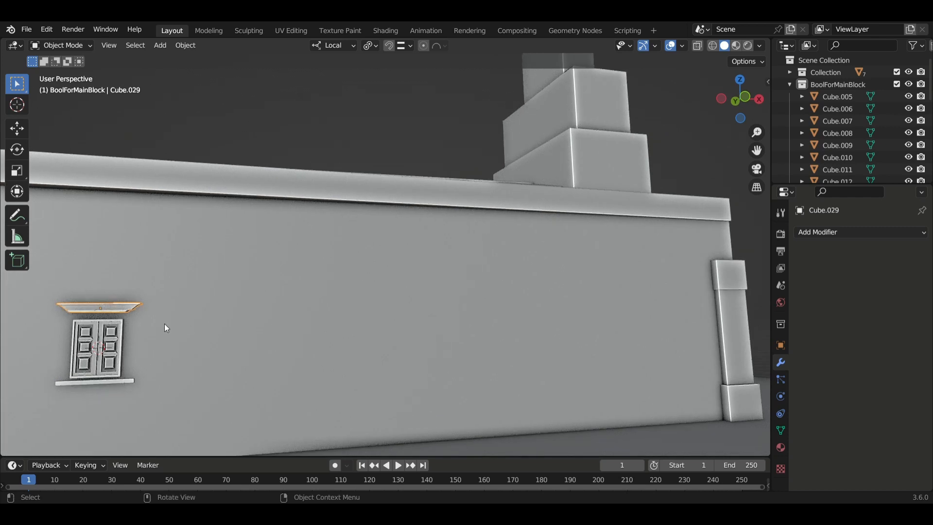
pyautogui.press('g')
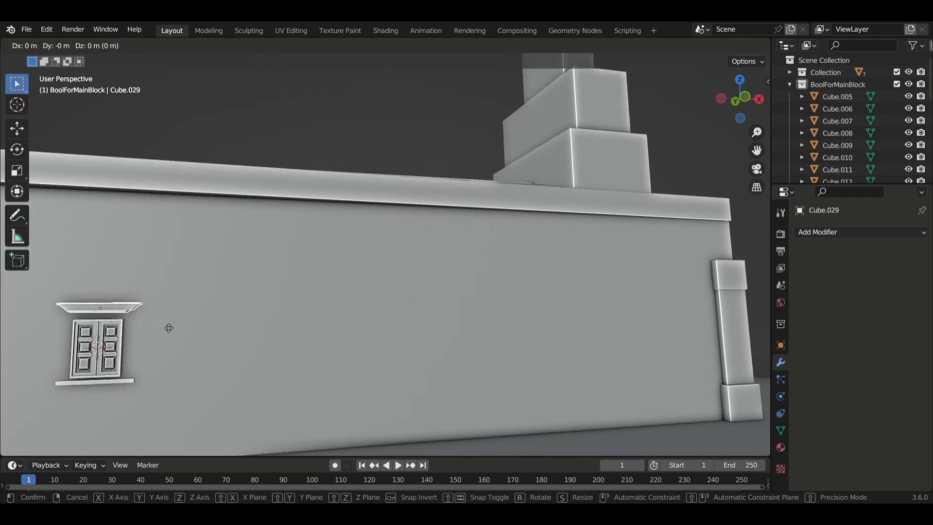
pyautogui.press('z')
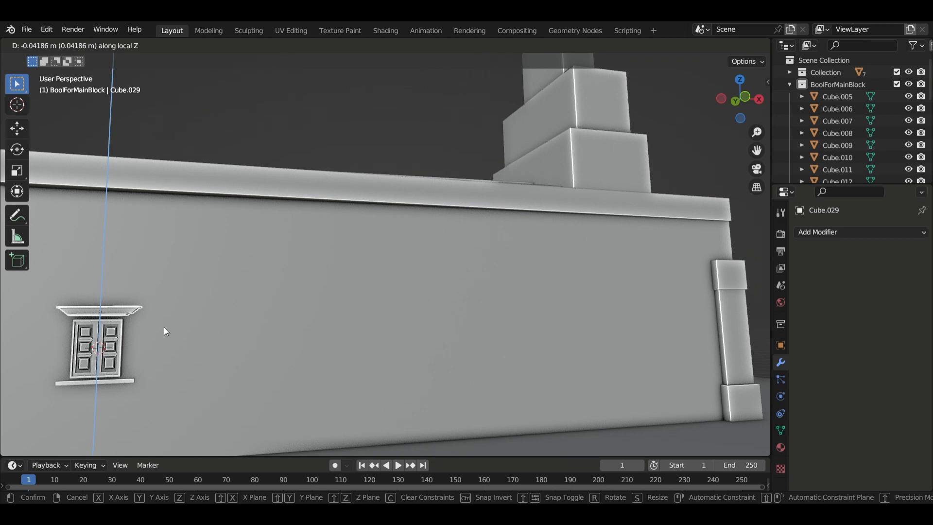
pyautogui.click(164, 327)
pyautogui.moveTo(164, 328); pyautogui.dragTo(155, 335, button='middle')
pyautogui.click(168, 368)
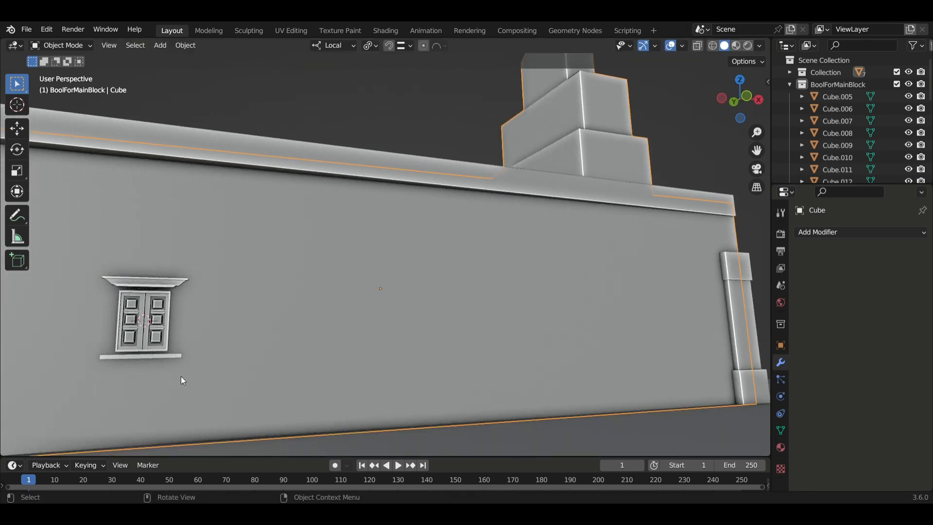
pyautogui.moveTo(181, 376); pyautogui.dragTo(215, 367, button='middle')
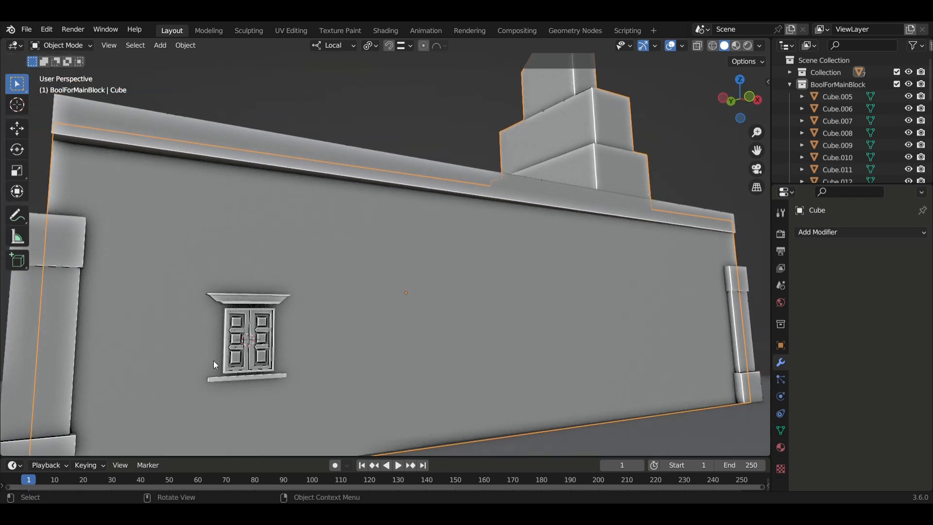
pyautogui.keyDown('shift'); pyautogui.click(261, 380); pyautogui.keyUp('shift')
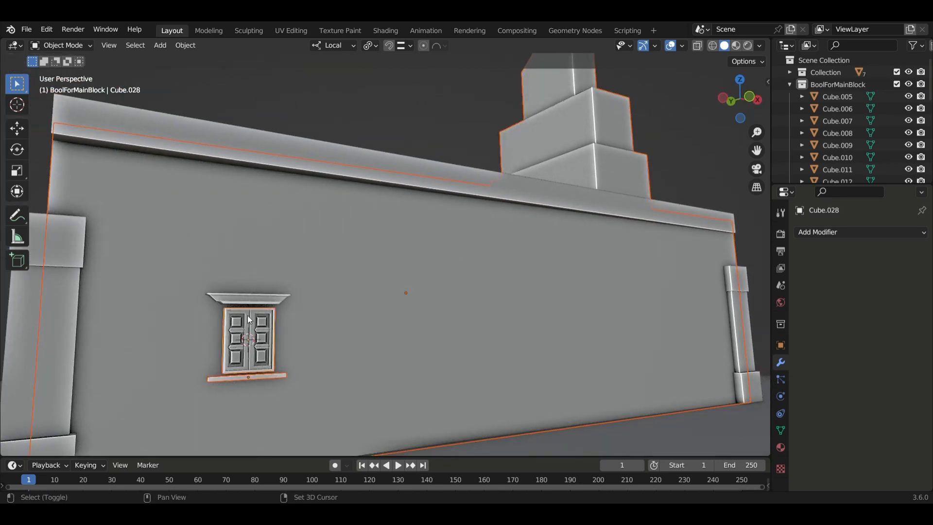
pyautogui.keyDown('shift'); pyautogui.click(248, 303); pyautogui.keyUp('shift')
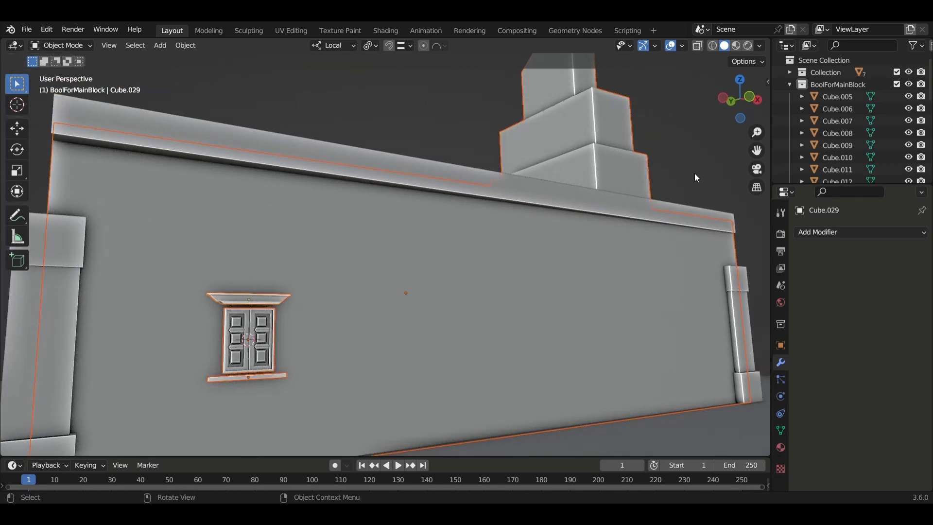
pyautogui.click(695, 178)
# Step: Duplicate the window with its ledge and bar along local X to mid-wall, and repeat the duplication for a third window set
pyautogui.click(255, 295)
pyautogui.keyDown('shift'); pyautogui.click(256, 370); pyautogui.keyUp('shift')
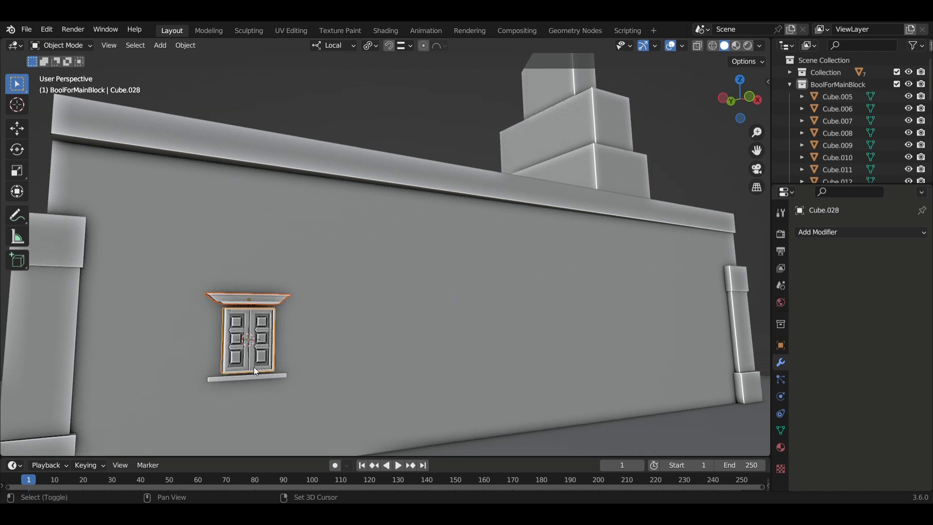
pyautogui.keyDown('shift'); pyautogui.click(256, 379); pyautogui.keyUp('shift')
pyautogui.moveTo(296, 391); pyautogui.dragTo(287, 396, button='middle')
pyautogui.hotkey('shift', 'd')
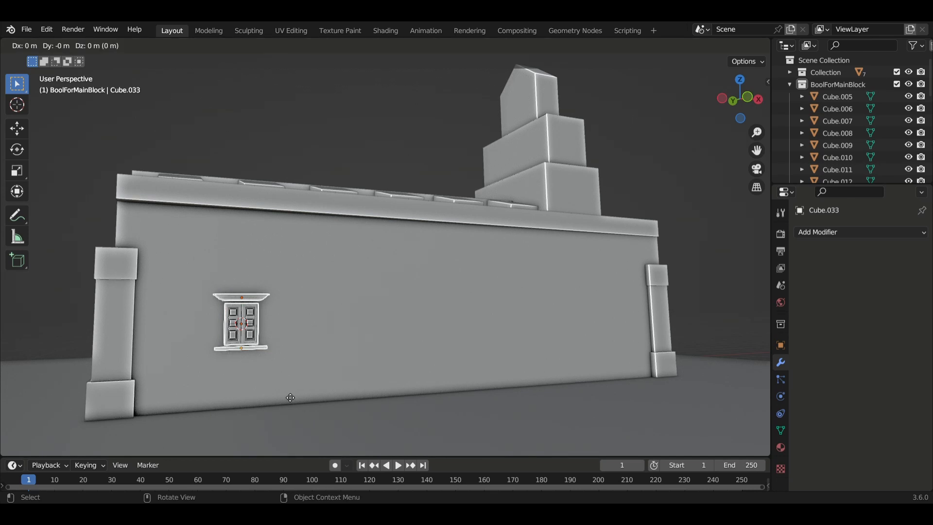
pyautogui.press('x')
pyautogui.press('x')
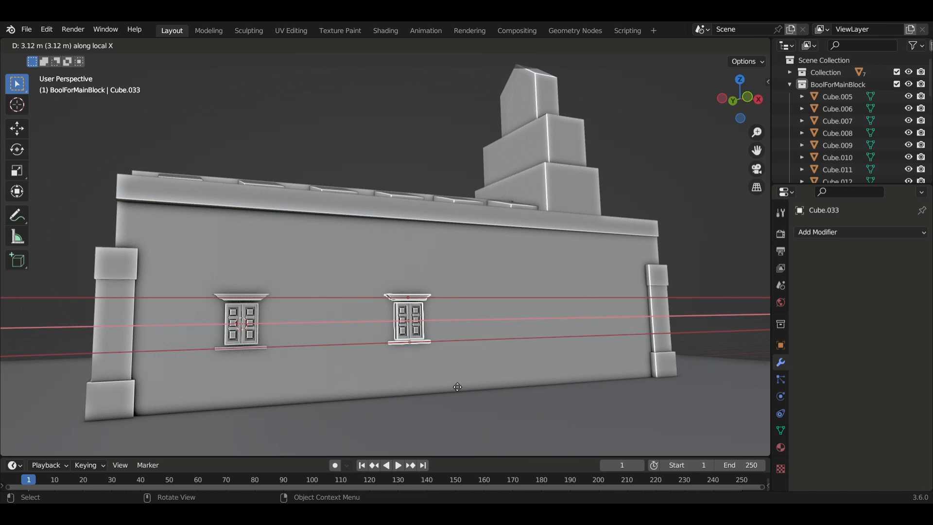
pyautogui.click(461, 385)
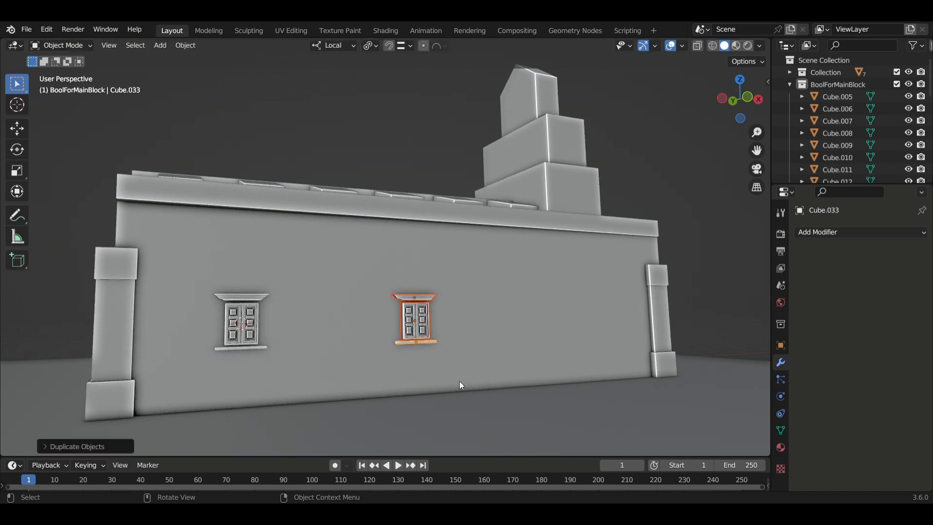
pyautogui.press('shift')
pyautogui.hotkey('shift', 'r')
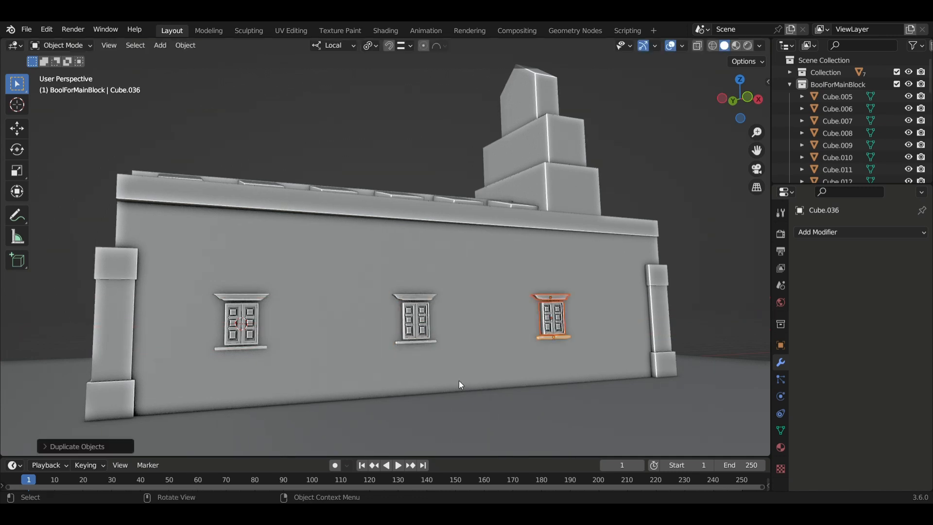
# Step: Duplicate the third window set upward along local Z and shift the copy back along local X between the second and third windows
pyautogui.hotkey('shift', 'd')
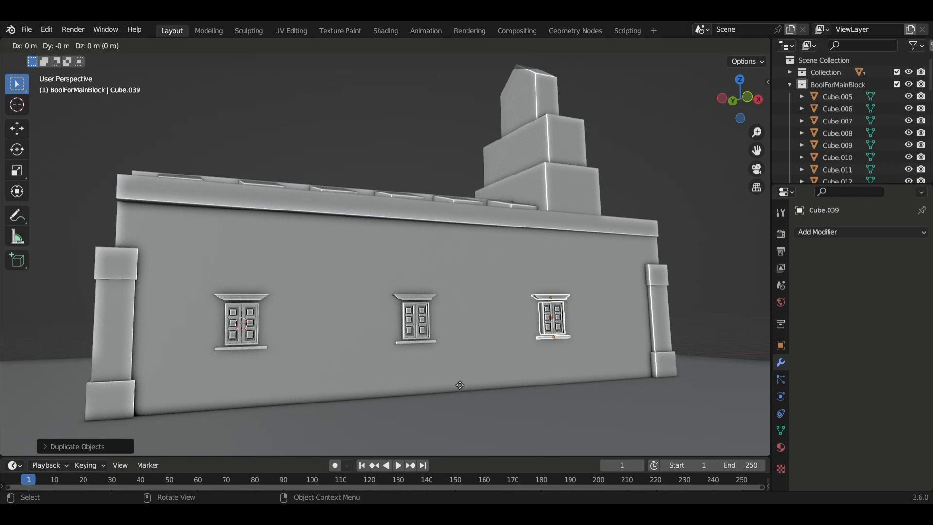
pyautogui.press('z')
pyautogui.press('z')
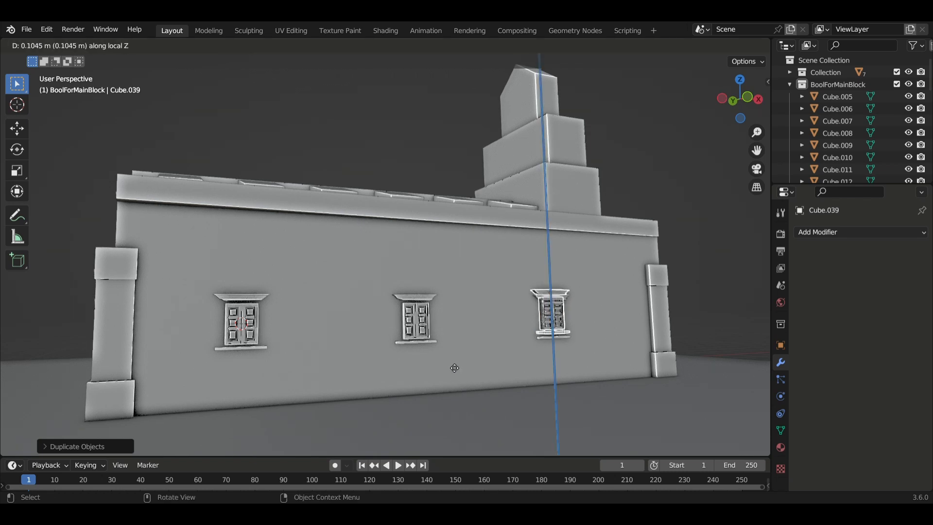
pyautogui.click(449, 329)
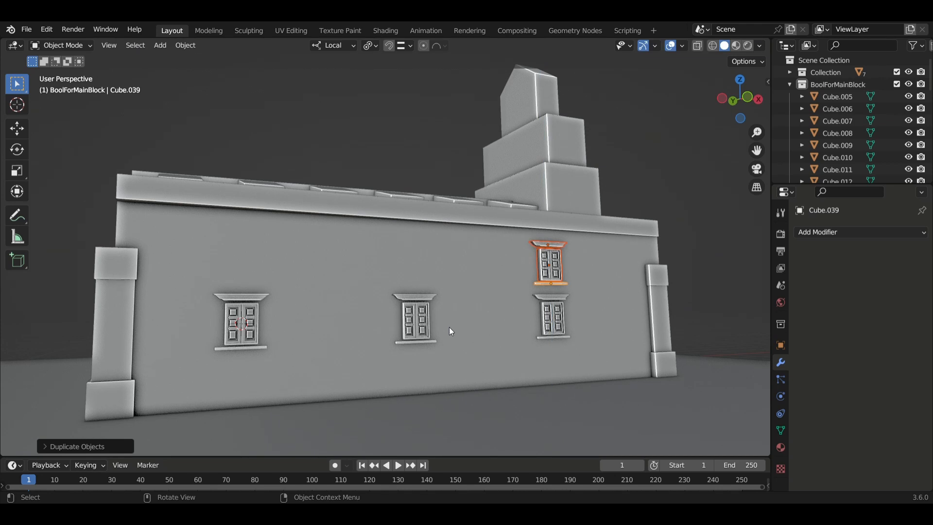
pyautogui.hotkey('shift', 'd')
pyautogui.press('x')
pyautogui.press('x')
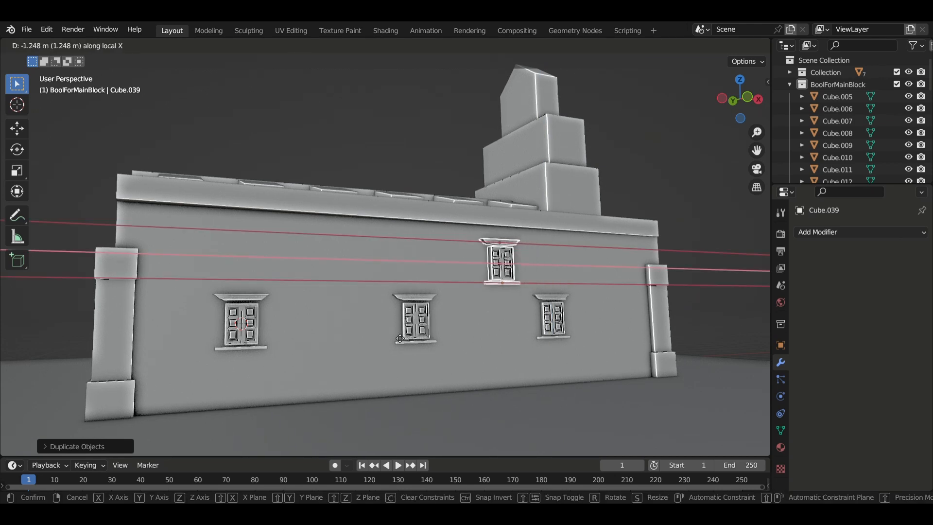
pyautogui.click(394, 340)
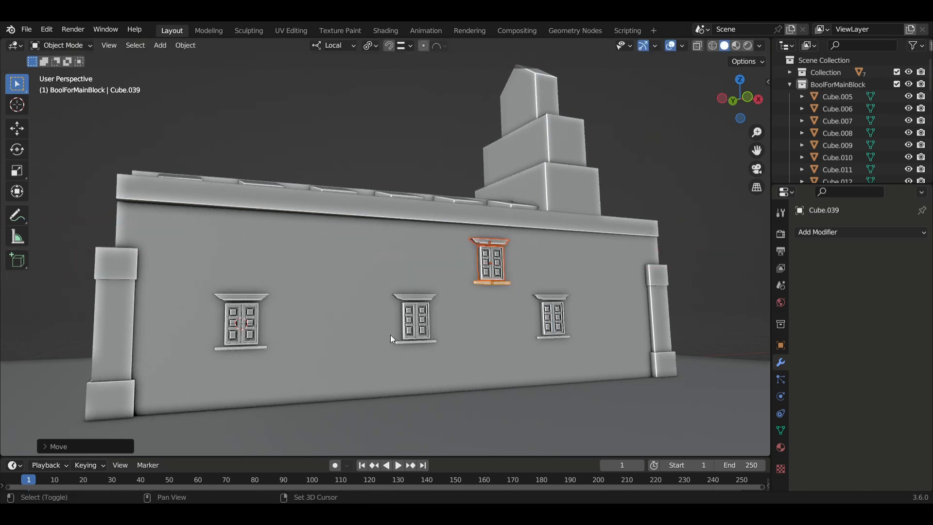
# Step: Duplicate the upper window set about 3.3 m back along local X, placing it between the first and second lower windows
pyautogui.hotkey('shift', 'd')
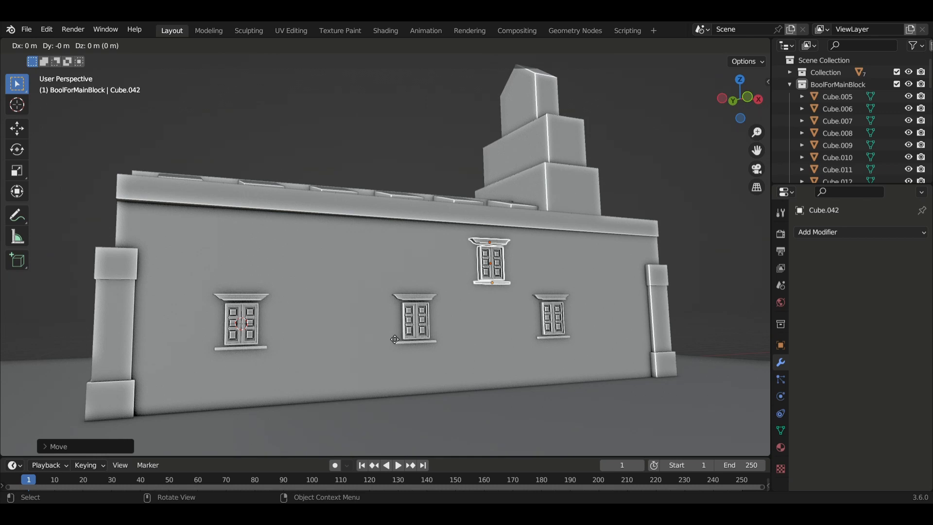
pyautogui.press('x')
pyautogui.press('x')
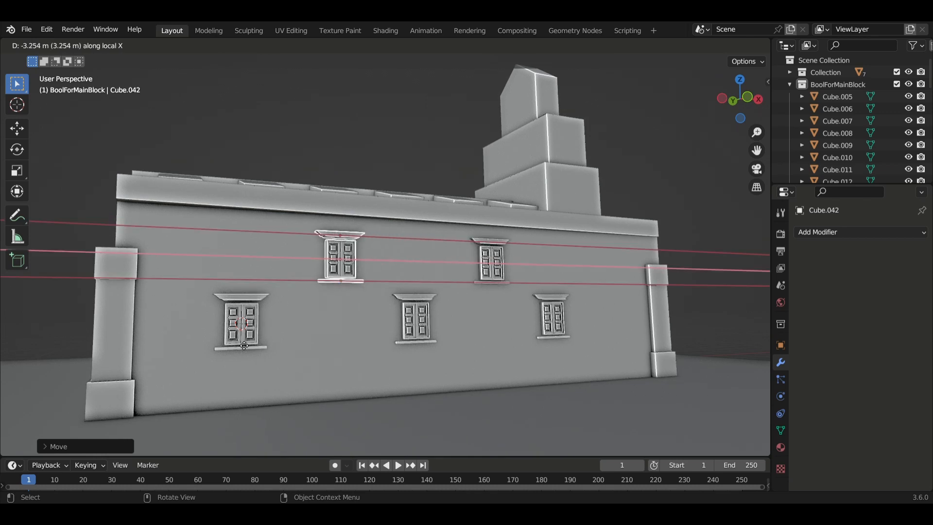
pyautogui.click(238, 343)
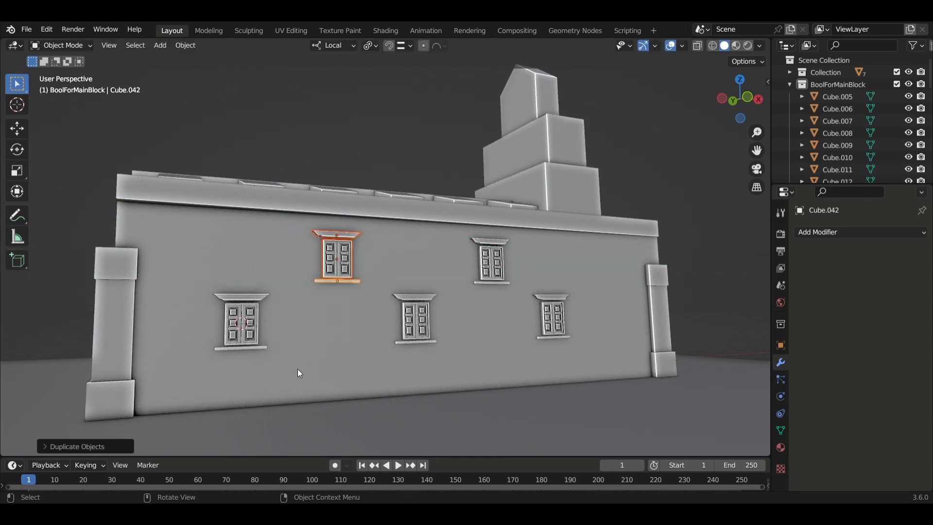
pyautogui.moveTo(276, 364); pyautogui.dragTo(394, 399, button='middle')
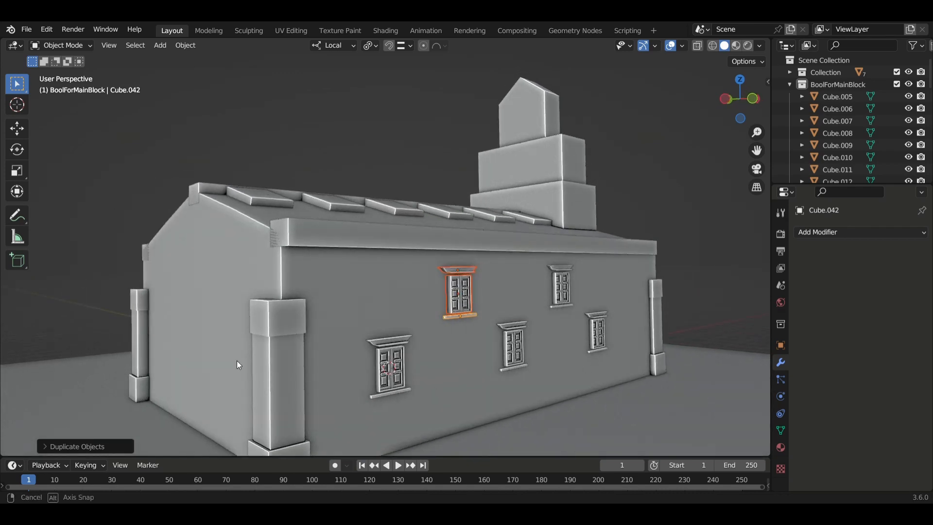
pyautogui.moveTo(238, 361); pyautogui.dragTo(397, 375, button='middle')
pyautogui.moveTo(372, 334); pyautogui.dragTo(189, 358, button='middle')
pyautogui.keyDown('shift'); pyautogui.click(185, 353); pyautogui.keyUp('shift')
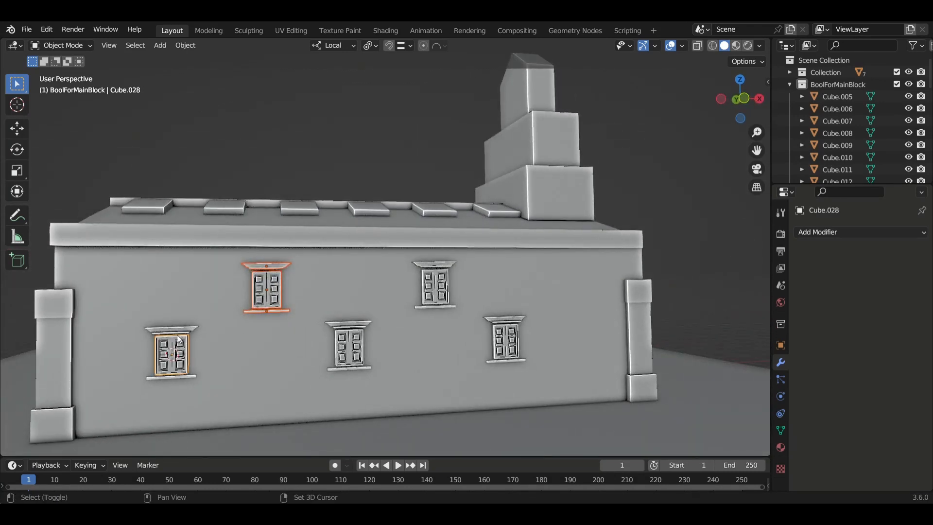
pyautogui.keyDown('shift'); pyautogui.click(185, 377); pyautogui.keyUp('shift')
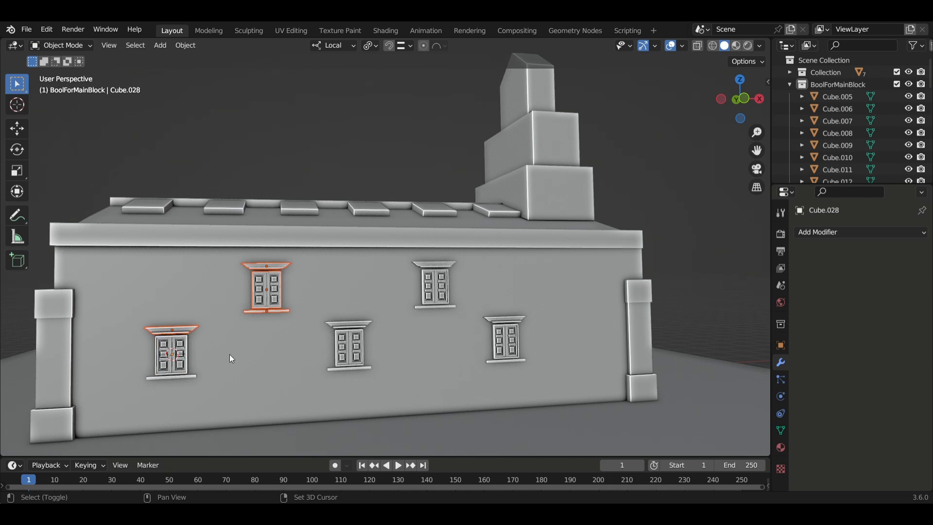
# Step: Select the window, ledge and bar of all five window sets on the side wall together
pyautogui.click(178, 353)
pyautogui.moveTo(178, 353); pyautogui.dragTo(203, 360, button='middle')
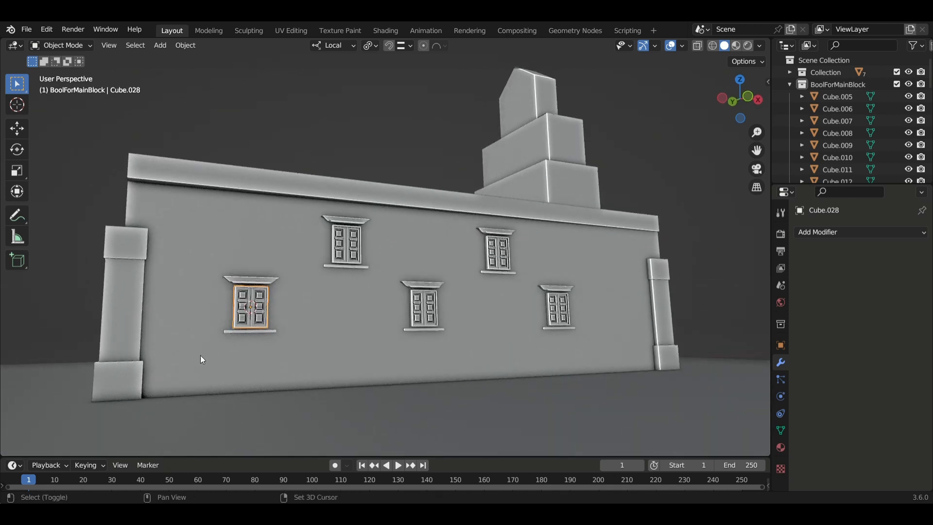
pyautogui.keyDown('shift'); pyautogui.click(275, 281); pyautogui.keyUp('shift')
pyautogui.keyDown('shift'); pyautogui.click(346, 234); pyautogui.keyUp('shift')
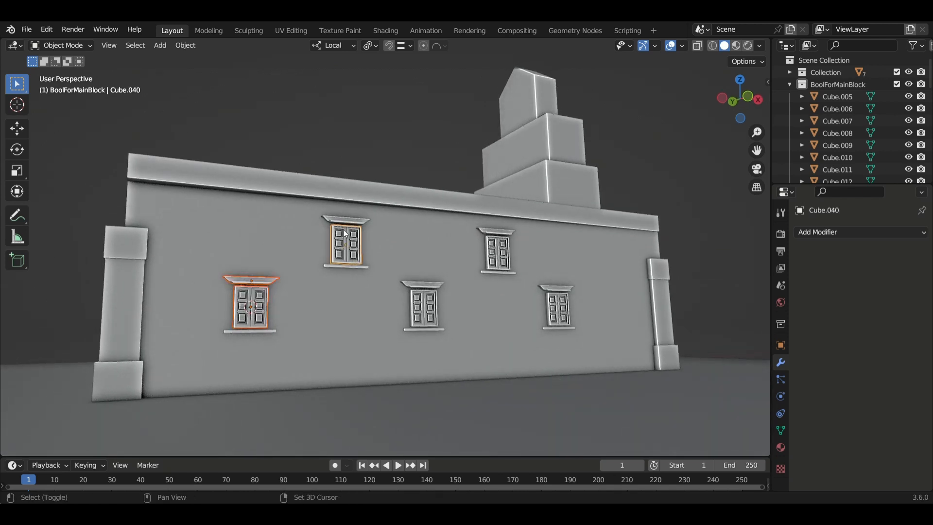
pyautogui.keyDown('shift'); pyautogui.click(347, 221); pyautogui.keyUp('shift')
pyautogui.keyDown('shift'); pyautogui.click(346, 267); pyautogui.keyUp('shift')
pyautogui.keyDown('shift'); pyautogui.click(252, 331); pyautogui.keyUp('shift')
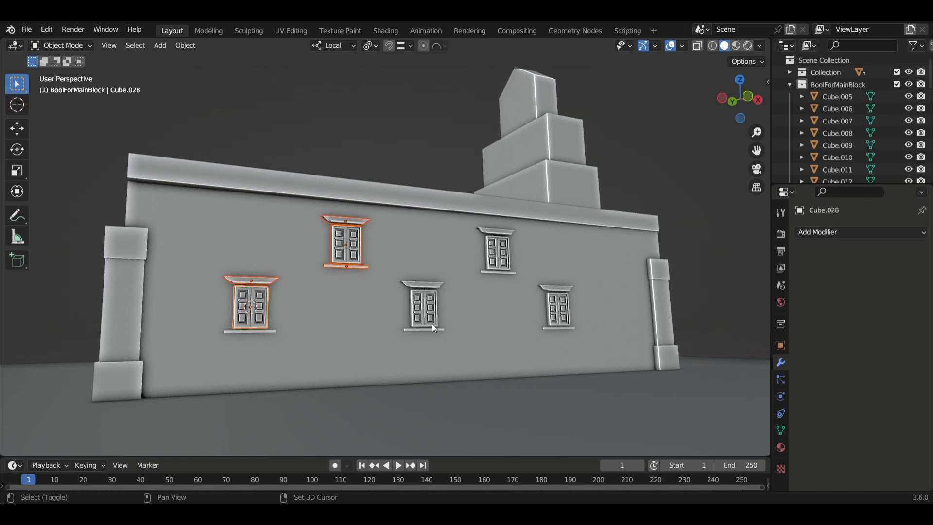
pyautogui.keyDown('shift'); pyautogui.click(270, 330); pyautogui.keyUp('shift')
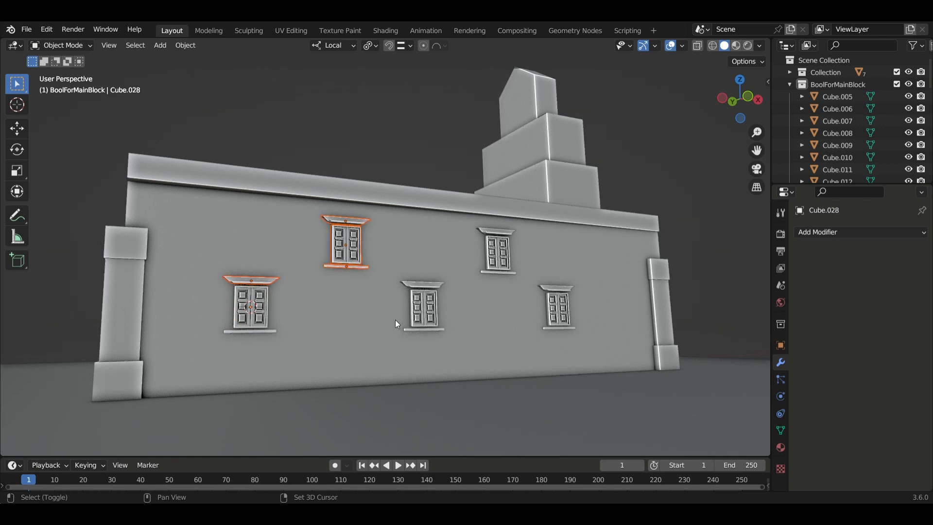
pyautogui.keyDown('shift'); pyautogui.click(274, 331); pyautogui.keyUp('shift')
pyautogui.keyDown('shift'); pyautogui.click(428, 300); pyautogui.keyUp('shift')
pyautogui.keyDown('shift'); pyautogui.click(424, 285); pyautogui.keyUp('shift')
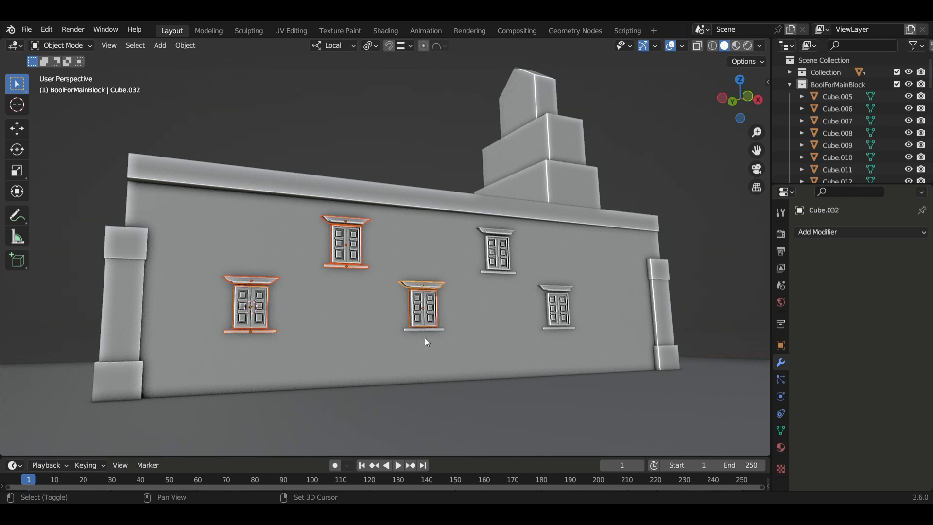
pyautogui.keyDown('shift'); pyautogui.click(425, 332); pyautogui.keyUp('shift')
pyautogui.keyDown('shift'); pyautogui.click(562, 328); pyautogui.keyUp('shift')
pyautogui.keyDown('shift'); pyautogui.click(564, 326); pyautogui.keyUp('shift')
pyautogui.keyDown('shift'); pyautogui.click(557, 295); pyautogui.keyUp('shift')
pyautogui.keyDown('shift'); pyautogui.click(556, 290); pyautogui.keyUp('shift')
pyautogui.keyDown('shift'); pyautogui.click(489, 248); pyautogui.keyUp('shift')
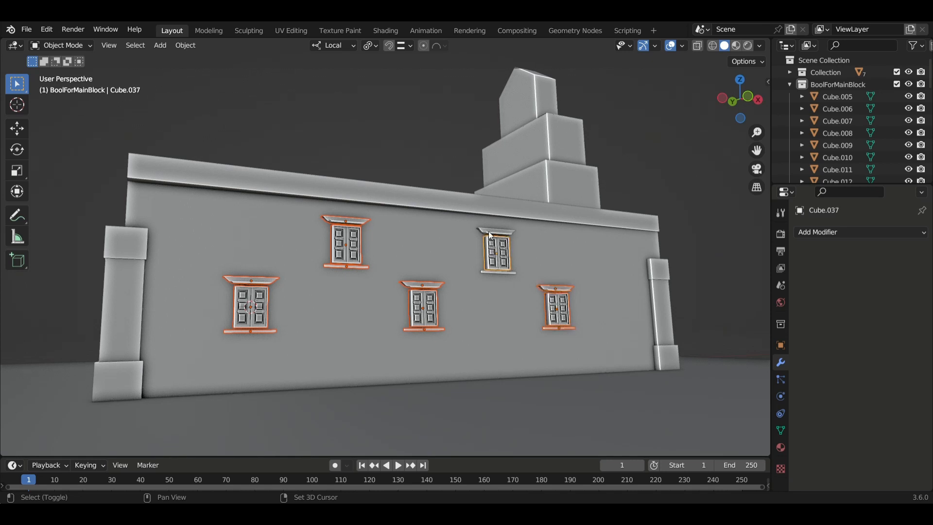
pyautogui.keyDown('shift'); pyautogui.click(495, 232); pyautogui.keyUp('shift')
pyautogui.keyDown('shift'); pyautogui.click(507, 274); pyautogui.keyUp('shift')
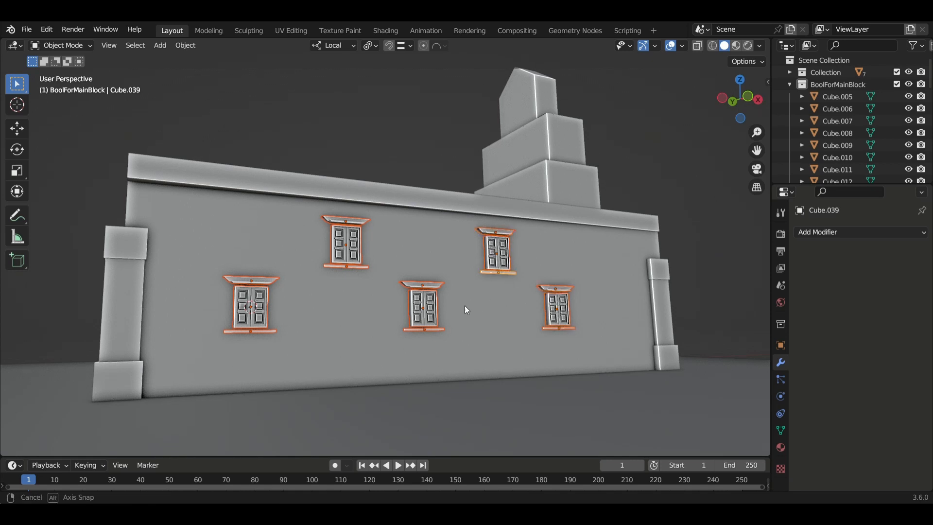
# Step: Duplicate the five selected window sets along local Y through the building to just outside the opposite side wall
pyautogui.moveTo(465, 306); pyautogui.dragTo(482, 315, button='middle')
pyautogui.scroll(-2, 469, 335)
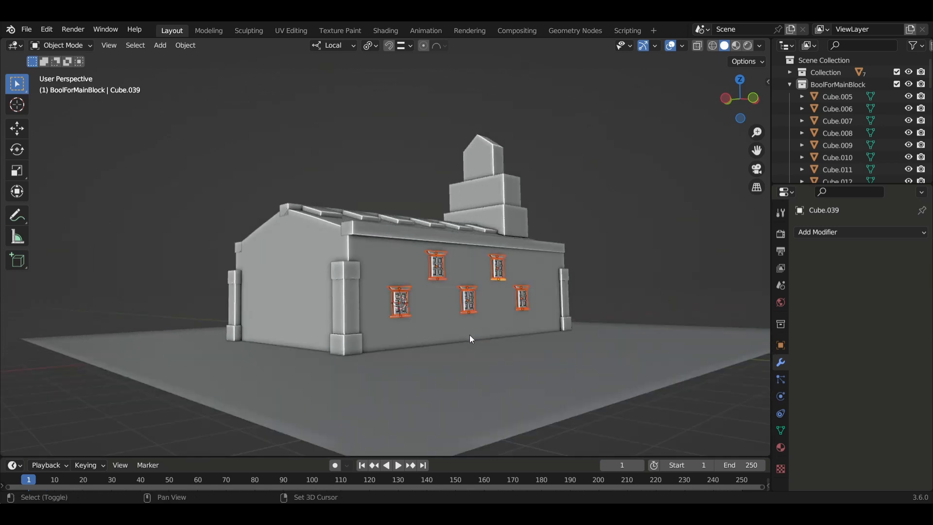
pyautogui.hotkey('shift', 'd')
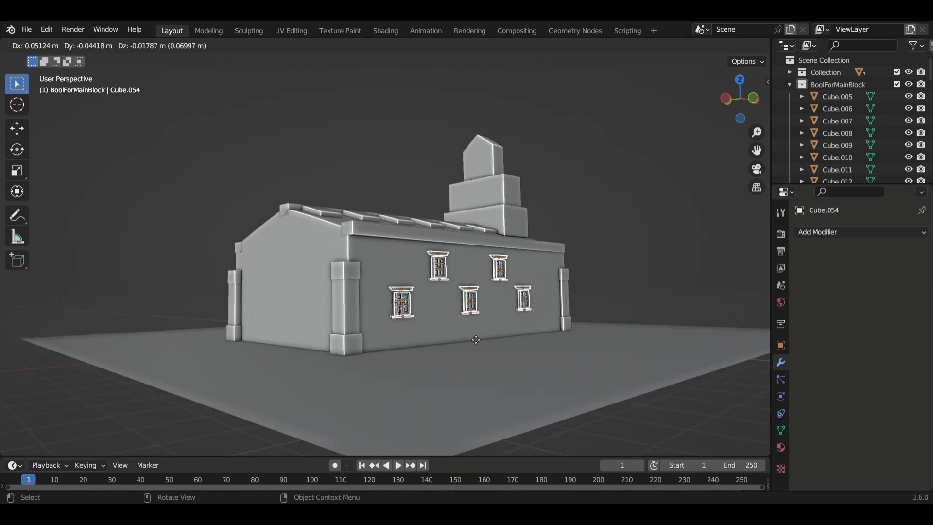
pyautogui.press('y')
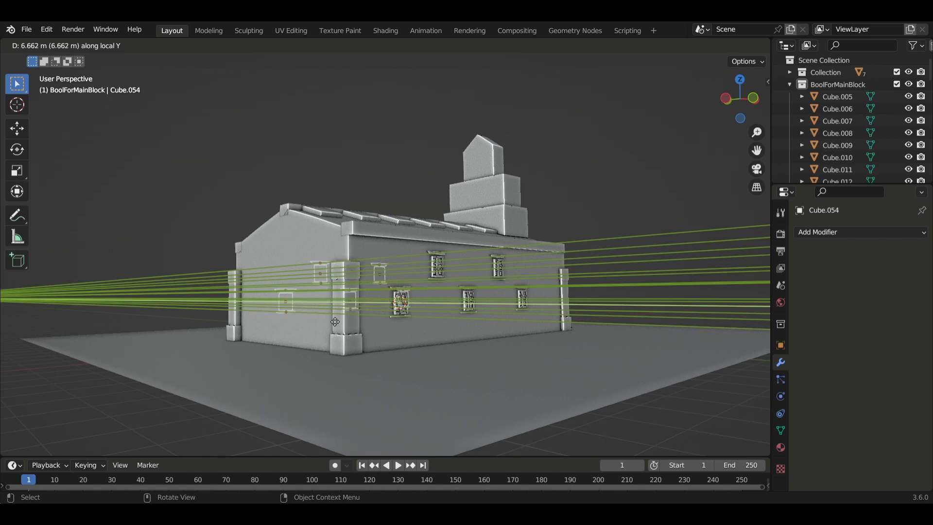
pyautogui.click(299, 330)
# Step: Rotate the duplicated windows, ledges and bars 180° about local Z so they face away from the building
pyautogui.moveTo(299, 330); pyautogui.dragTo(405, 360, button='middle')
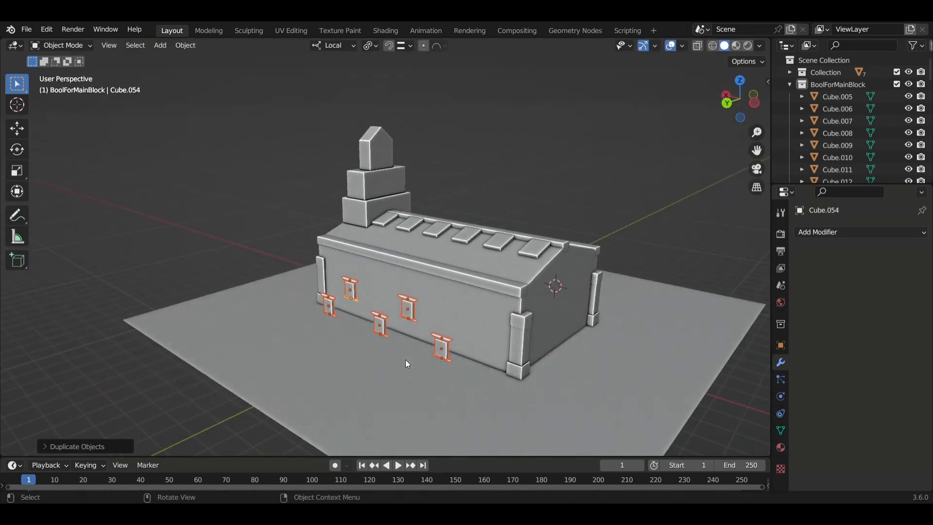
pyautogui.press('r')
pyautogui.press('z')
pyautogui.press('z')
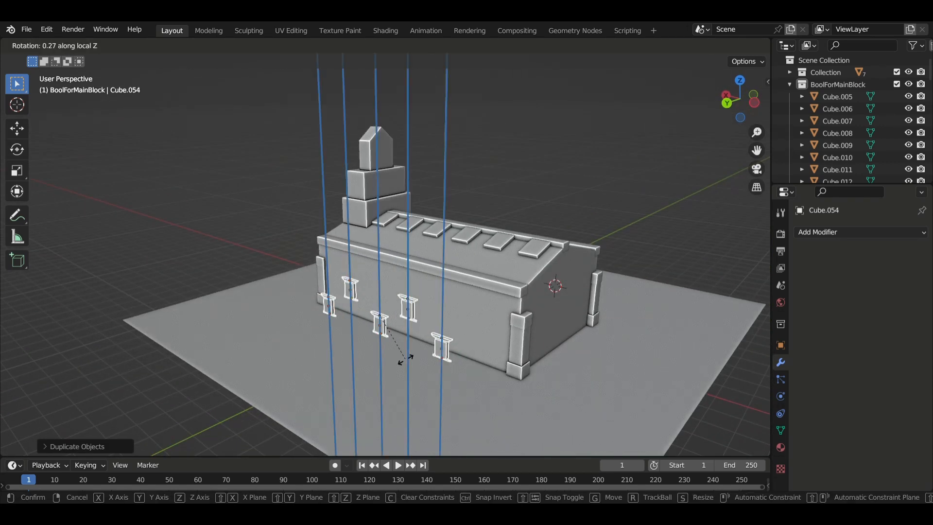
pyautogui.write('180')
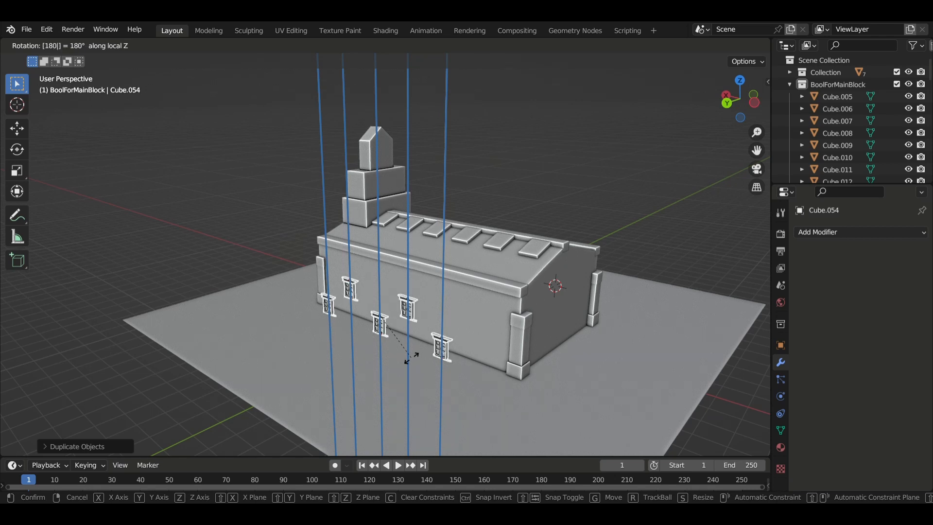
pyautogui.press('Return')
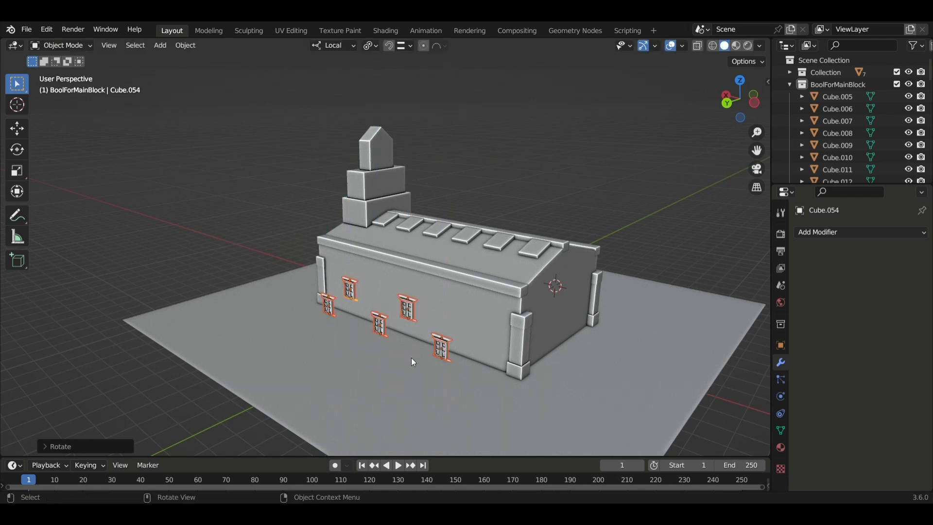
# Step: Move the rotated window sets along local Y until they sit in the opposite side wall
pyautogui.moveTo(449, 344); pyautogui.dragTo(413, 323, button='middle')
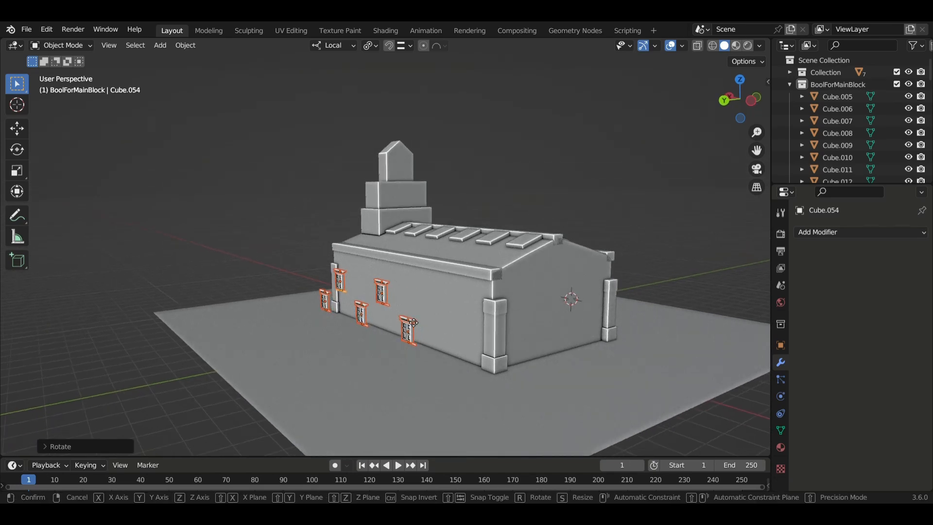
pyautogui.press('g')
pyautogui.press('y')
pyautogui.press('y')
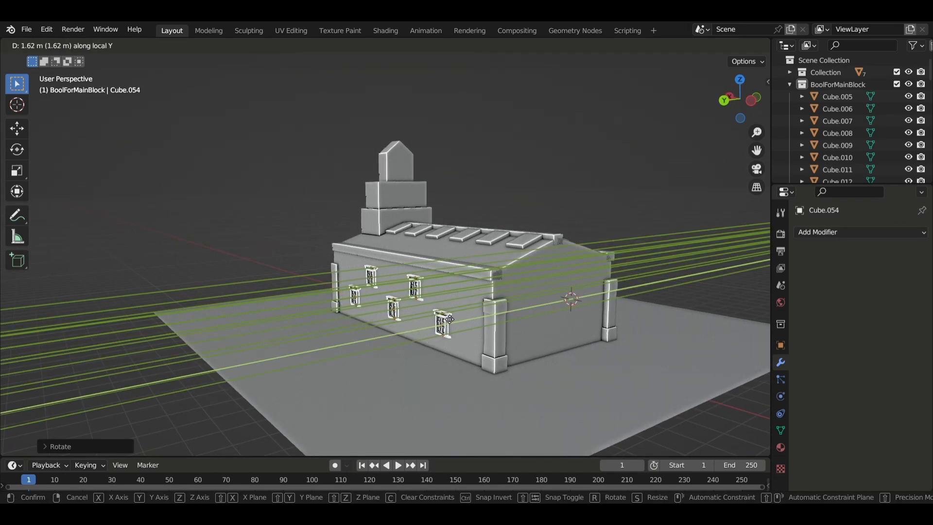
pyautogui.click(459, 317)
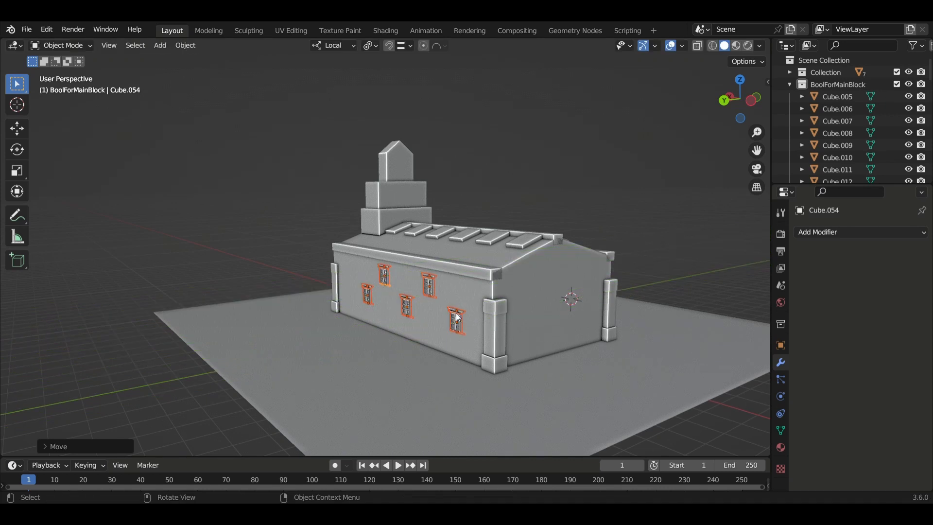
# Step: Shift the five window sets about 0.1 m back outward along local Y so their ledges project from the wall
pyautogui.scroll(5, 460, 316)
pyautogui.moveTo(471, 344)
pyautogui.mouseDown(button='middle')
pyautogui.moveTo(479, 350)
pyautogui.moveTo(472, 336)
pyautogui.mouseUp(button='middle')
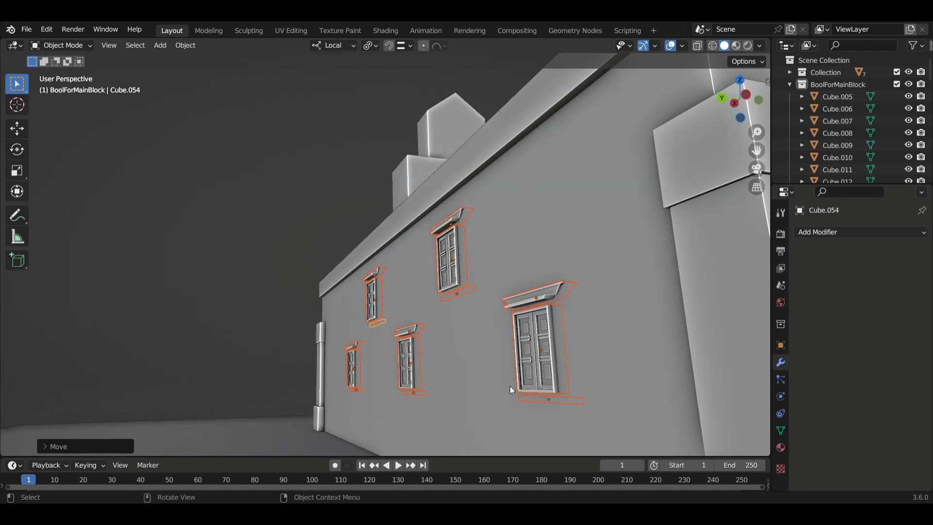
pyautogui.press('g')
pyautogui.press('y')
pyautogui.press('y')
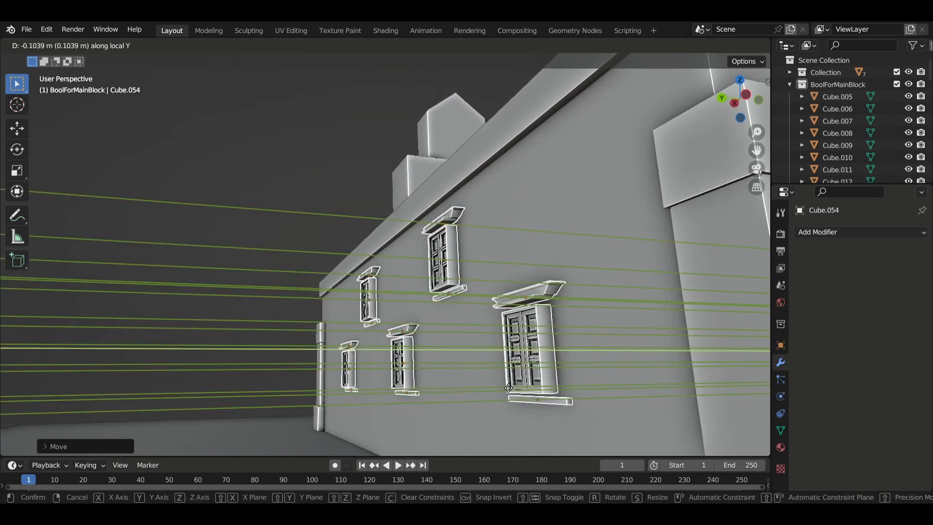
pyautogui.click(506, 384)
# Step: Select only the five windows on this wall, without ledges and bars, and move them about 0.007 m along local Y into the wall
pyautogui.moveTo(556, 422); pyautogui.dragTo(558, 425, button='middle')
pyautogui.click(489, 334)
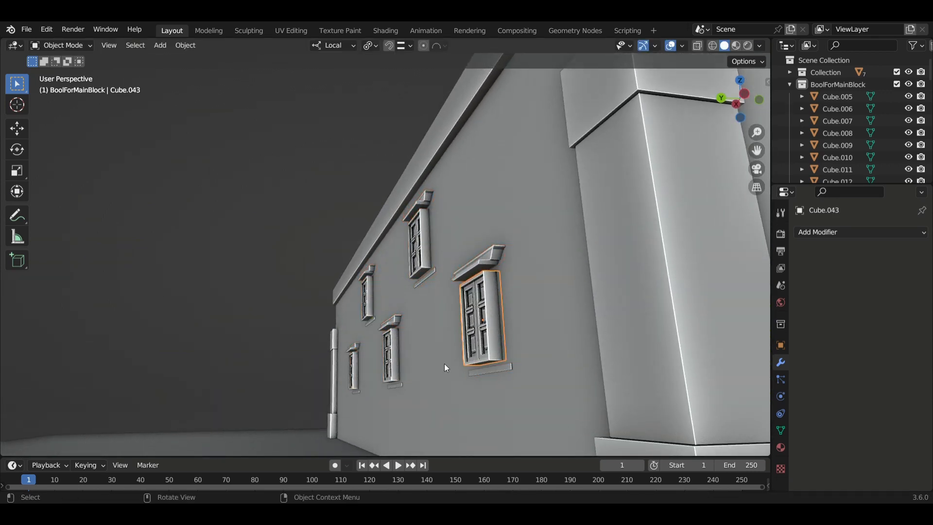
pyautogui.moveTo(445, 364); pyautogui.dragTo(477, 303, button='middle')
pyautogui.keyDown('shift'); pyautogui.click(468, 267); pyautogui.keyUp('shift')
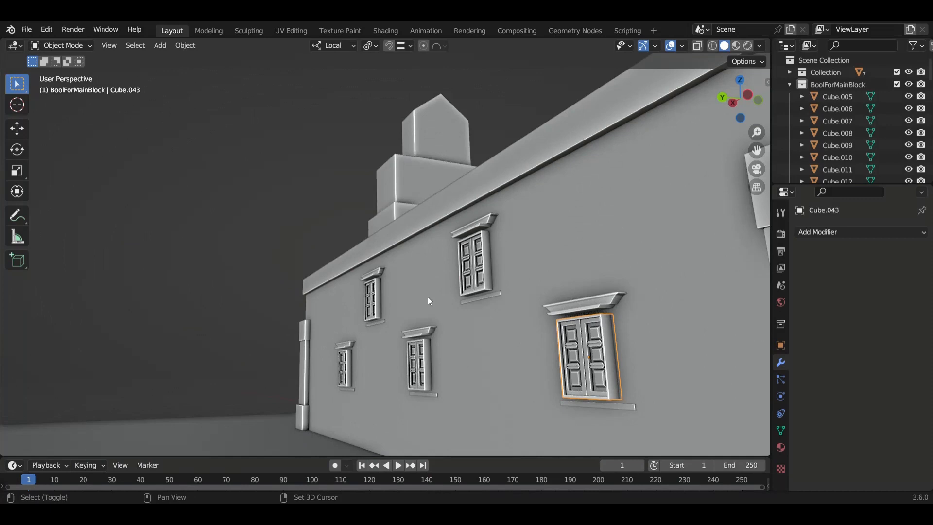
pyautogui.keyDown('shift'); pyautogui.click(375, 299); pyautogui.keyUp('shift')
pyautogui.keyDown('shift'); pyautogui.click(344, 375); pyautogui.keyUp('shift')
pyautogui.keyDown('shift'); pyautogui.click(425, 362); pyautogui.keyUp('shift')
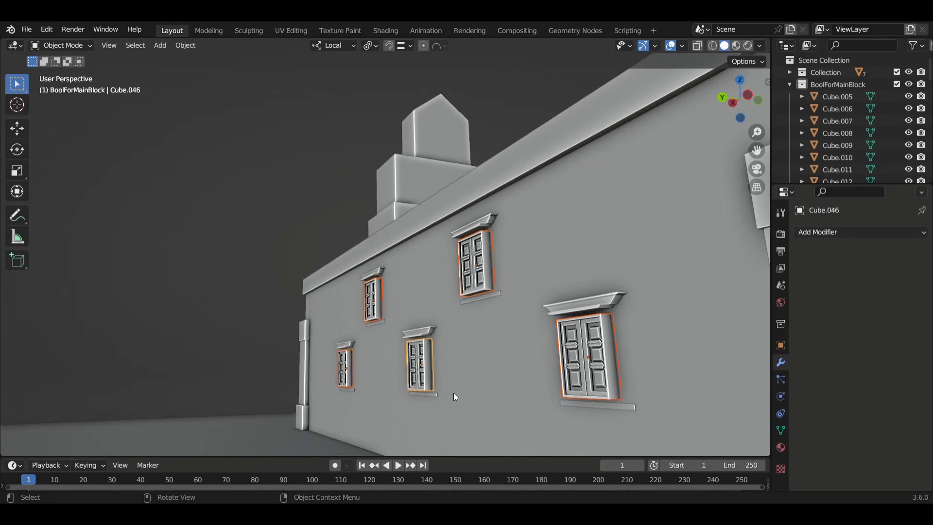
pyautogui.moveTo(453, 393); pyautogui.dragTo(447, 393, button='middle')
pyautogui.press('g')
pyautogui.press('y')
pyautogui.press('y')
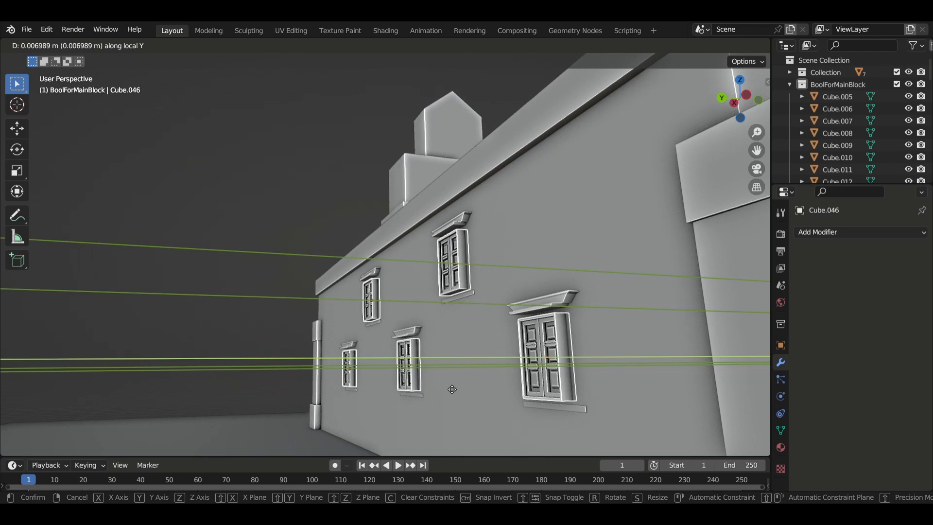
pyautogui.click(452, 390)
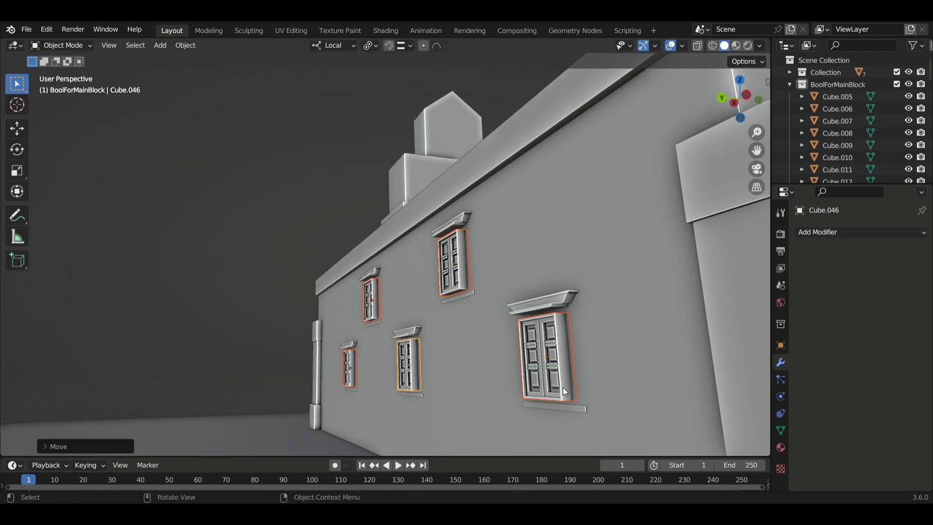
# Step: Select the bar below the upper window nearest the large corner pillar
pyautogui.moveTo(563, 387); pyautogui.dragTo(454, 371, button='middle')
pyautogui.scroll(4, 452, 370)
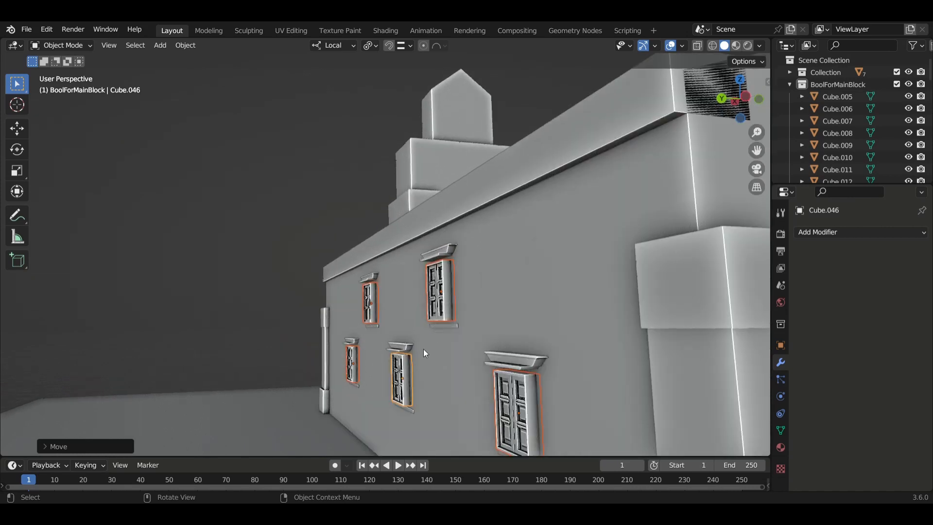
pyautogui.click(447, 325)
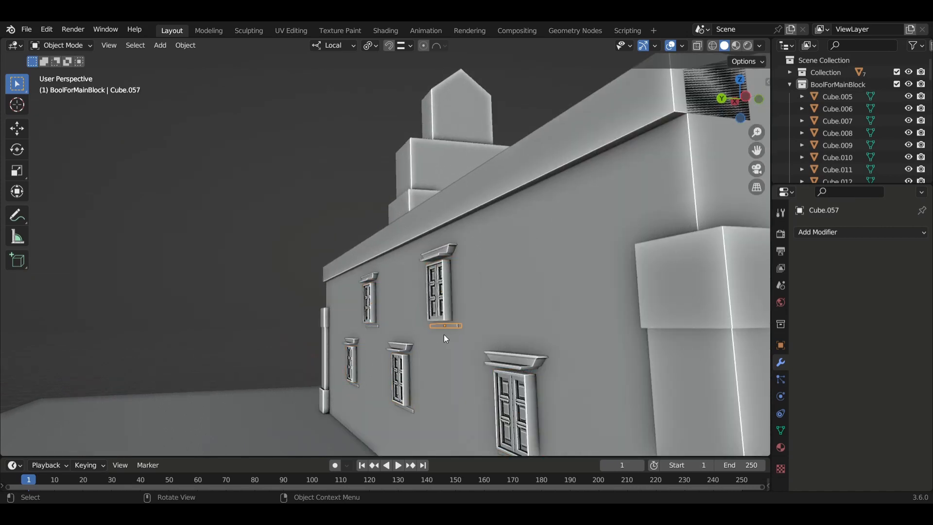
# Step: Move the sills beneath the five side-wall windows together by about -0.027 m along their local Y axis
pyautogui.keyDown('shift'); pyautogui.click(373, 326); pyautogui.keyUp('shift')
pyautogui.keyDown('shift'); pyautogui.click(410, 410); pyautogui.keyUp('shift')
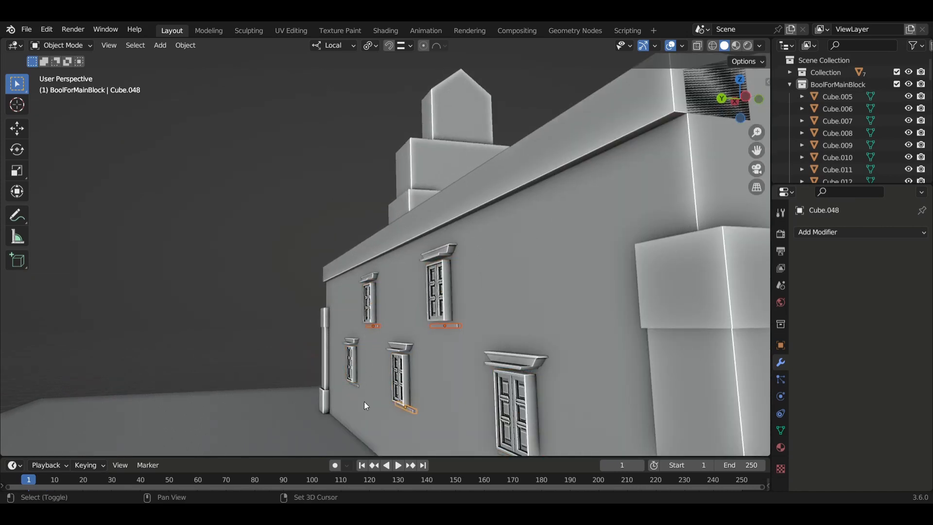
pyautogui.keyDown('shift'); pyautogui.click(357, 389); pyautogui.keyUp('shift')
pyautogui.moveTo(369, 399); pyautogui.dragTo(371, 396, button='middle')
pyautogui.keyDown('shift'); pyautogui.click(500, 390); pyautogui.keyUp('shift')
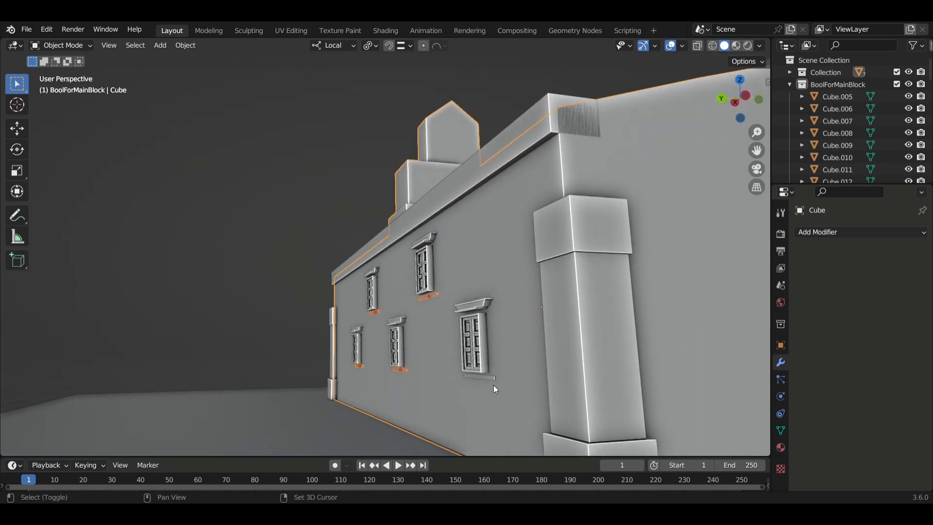
pyautogui.keyDown('shift'); pyautogui.click(497, 393); pyautogui.keyUp('shift')
pyautogui.keyDown('shift'); pyautogui.click(491, 380); pyautogui.keyUp('shift')
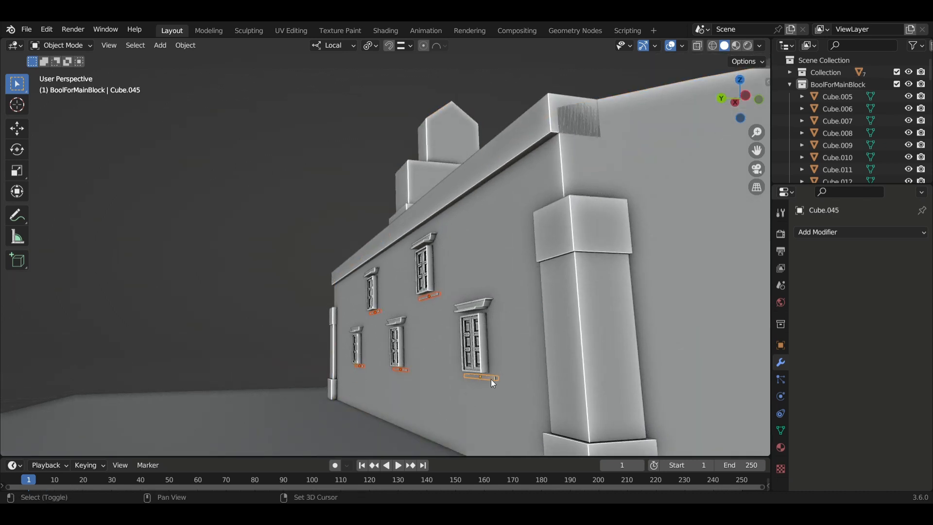
pyautogui.press('g')
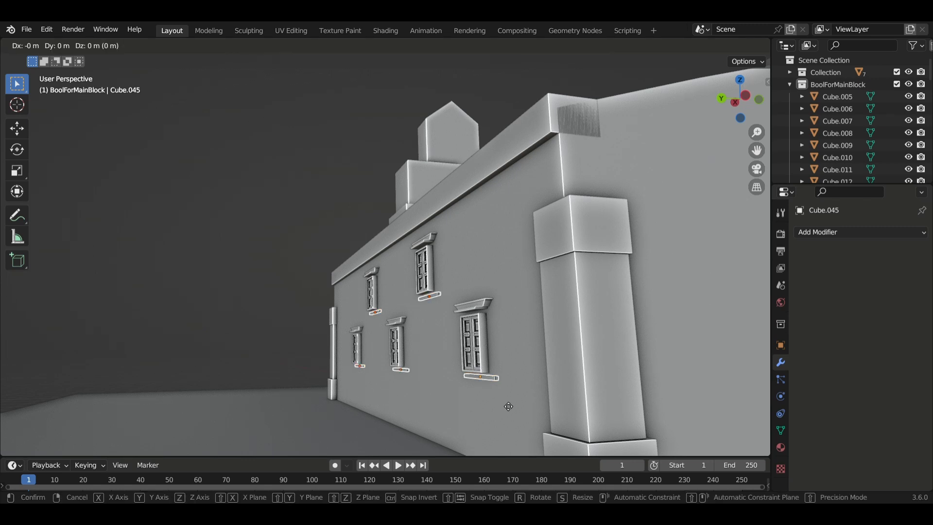
pyautogui.press('y')
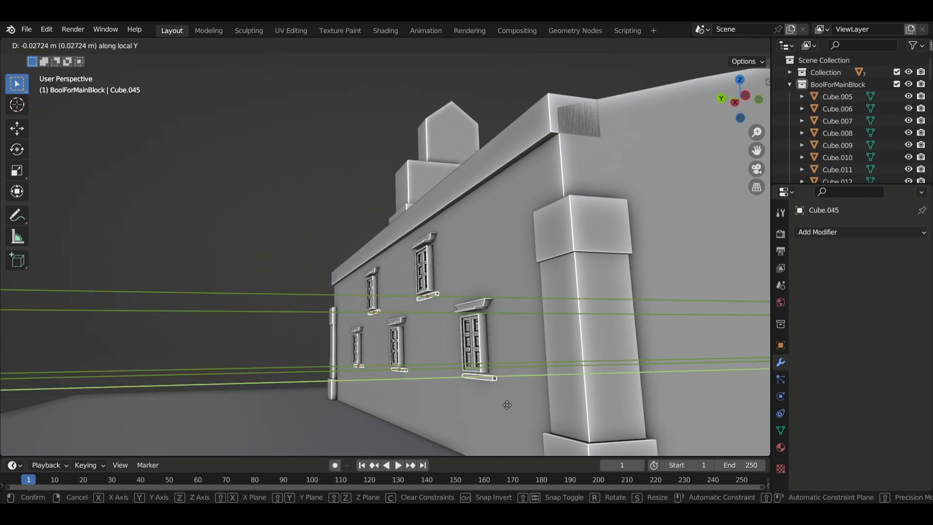
pyautogui.click(507, 405)
# Step: Duplicate the side wall's lower window nearest the entrance, with its cornice and sill, and move the copy along local X beyond the front corner pillar
pyautogui.moveTo(238, 293); pyautogui.dragTo(494, 372, button='middle')
pyautogui.scroll(3, 495, 371)
pyautogui.scroll(-2, 497, 371)
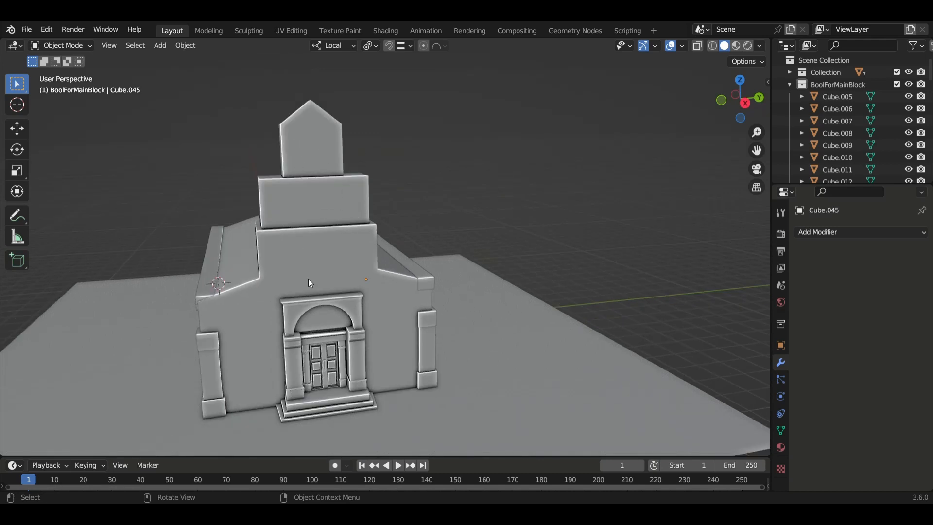
pyautogui.moveTo(310, 280); pyautogui.dragTo(431, 207, button='middle')
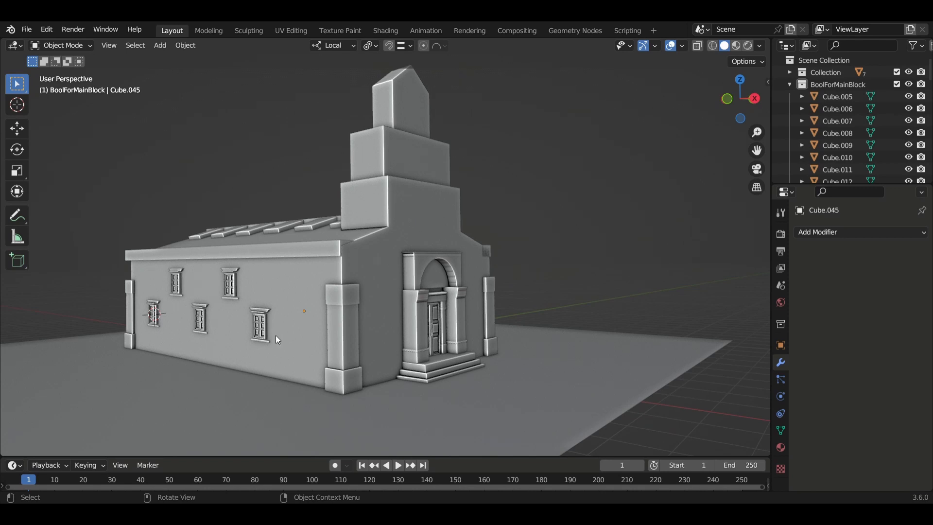
pyautogui.click(261, 325)
pyautogui.scroll(3, 307, 323)
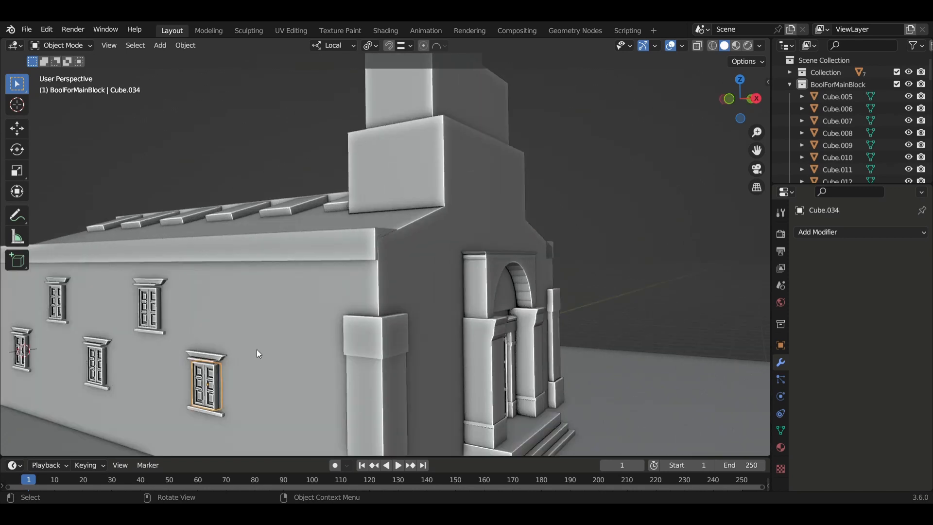
pyautogui.moveTo(257, 349); pyautogui.dragTo(262, 350, button='middle')
pyautogui.keyDown('shift'); pyautogui.click(244, 349); pyautogui.keyUp('shift')
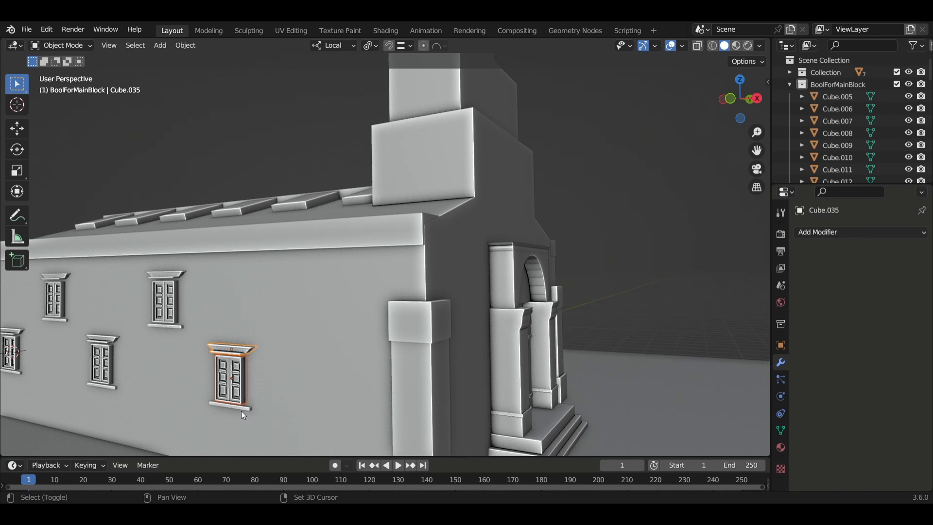
pyautogui.hotkey('shift', 'd')
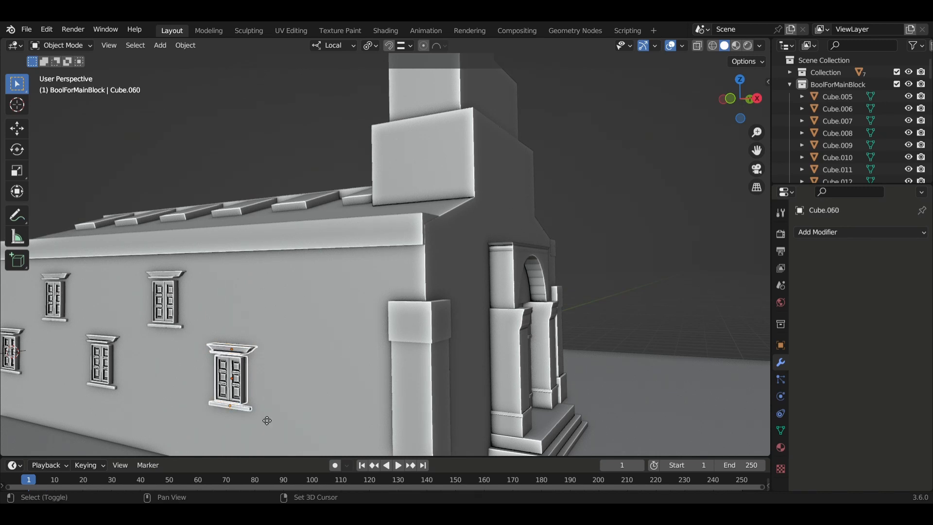
pyautogui.press('x')
pyautogui.press('x')
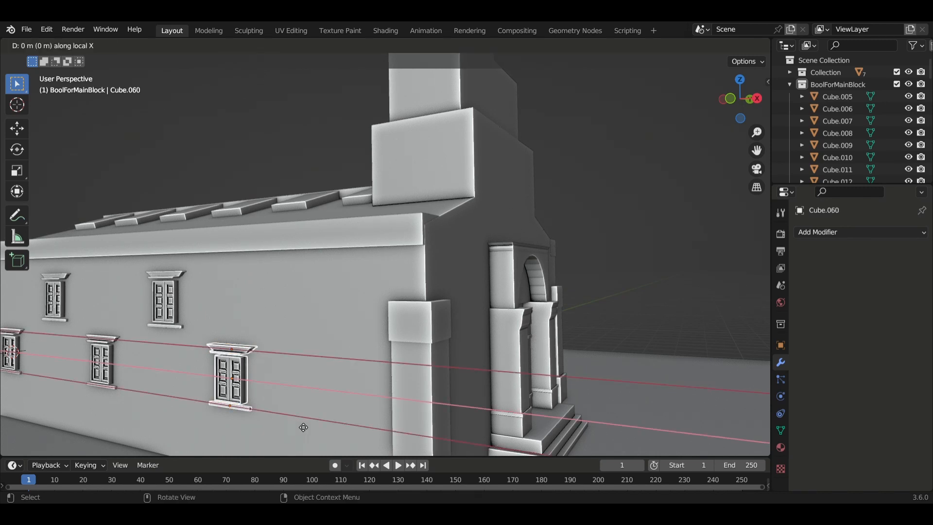
pyautogui.click(524, 447)
# Step: Rotate the duplicated window, cornice and sill 90 degrees about the local Z axis
pyautogui.press('r')
pyautogui.press('z')
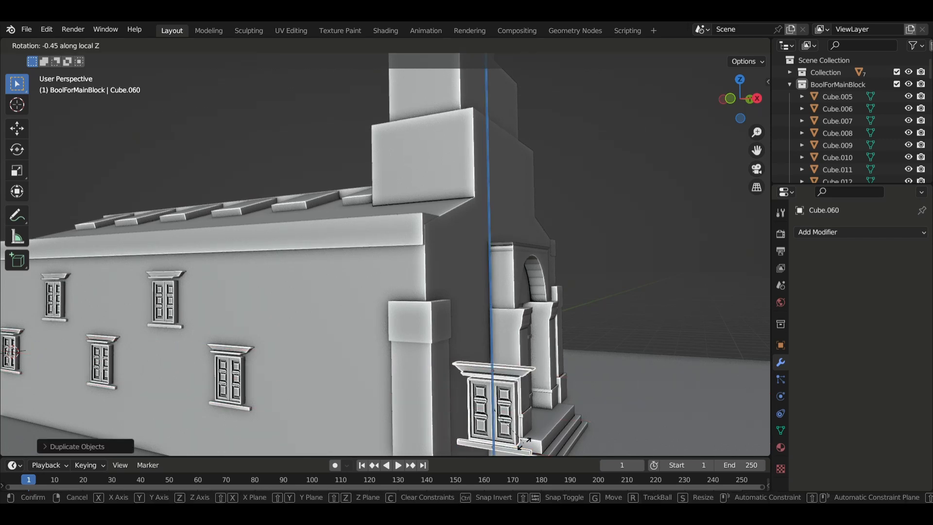
pyautogui.write('90')
pyautogui.press('Return')
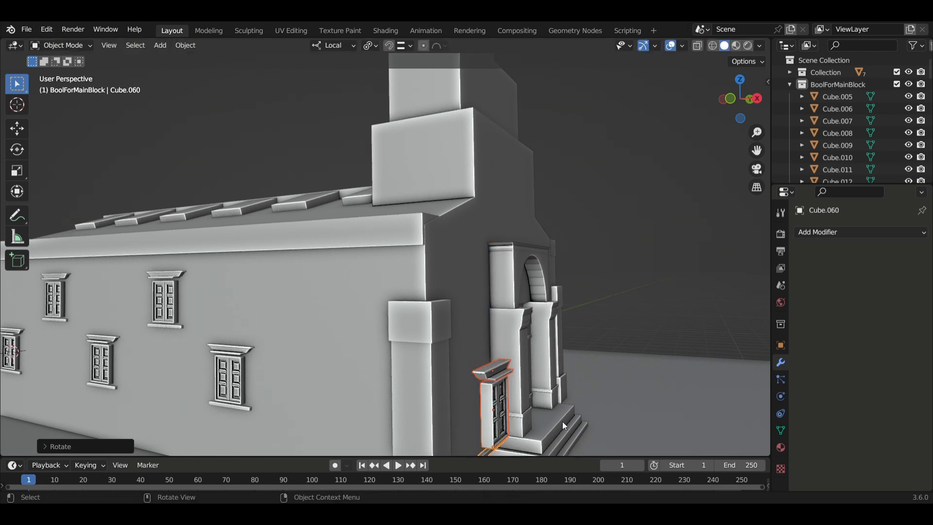
pyautogui.moveTo(561, 422); pyautogui.dragTo(504, 413, button='middle')
pyautogui.press('g')
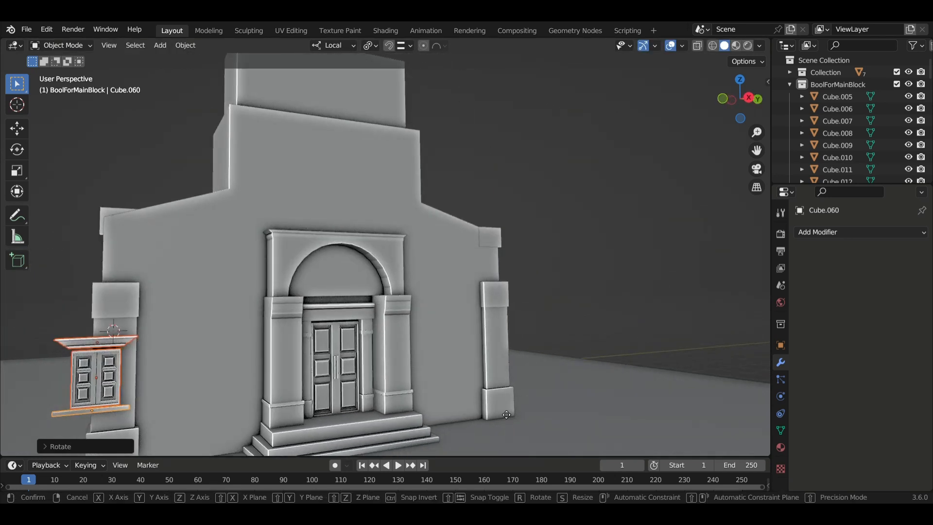
pyautogui.press('y')
pyautogui.press('y')
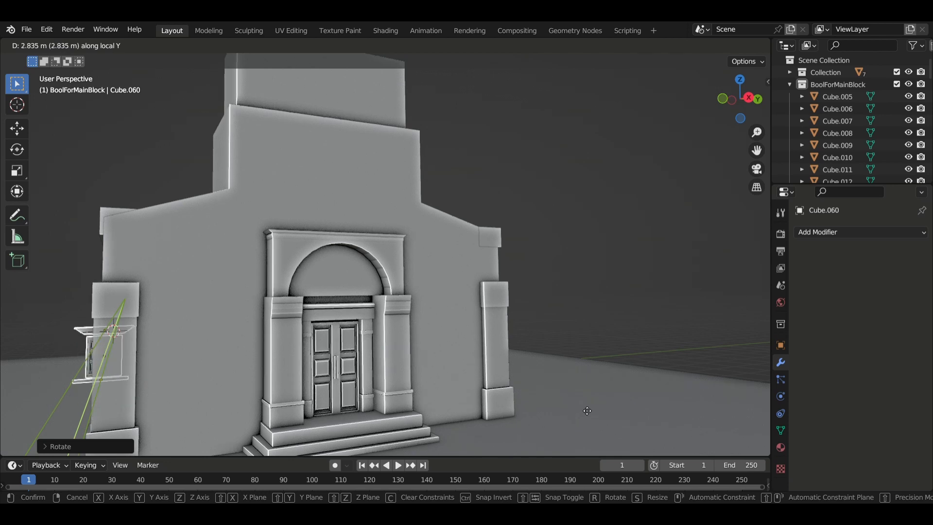
pyautogui.click(565, 434)
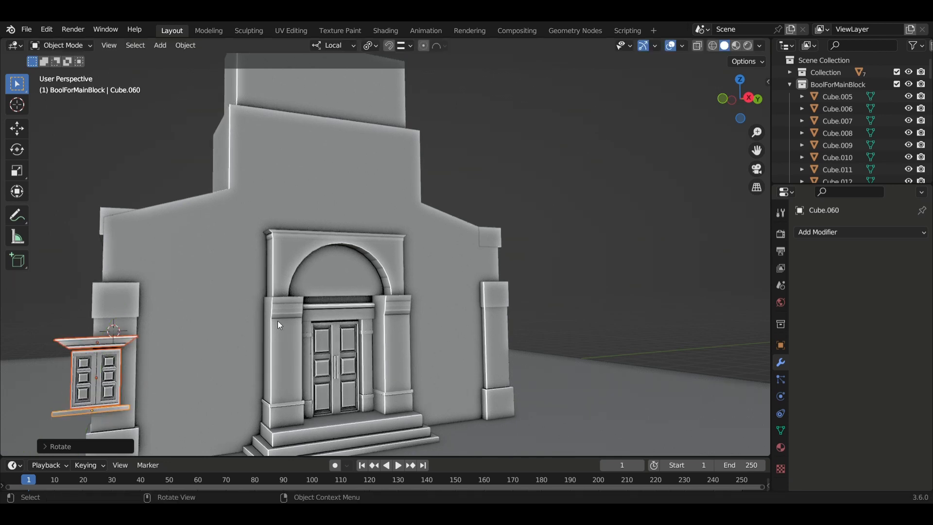
# Step: Set the transform orientation to Global and move the window copy along Y until it is in front of the entrance
pyautogui.click(334, 48)
pyautogui.click(322, 83)
pyautogui.press('g')
pyautogui.press('y')
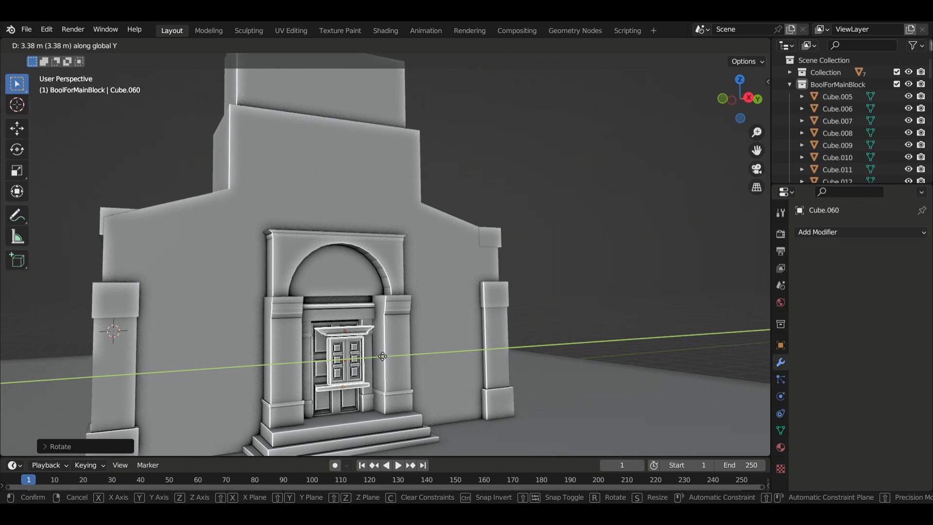
pyautogui.click(414, 365)
# Step: Raise the window copy along global Z to above the entrance arch
pyautogui.moveTo(450, 373); pyautogui.dragTo(438, 376, button='middle')
pyautogui.press('g')
pyautogui.press('z')
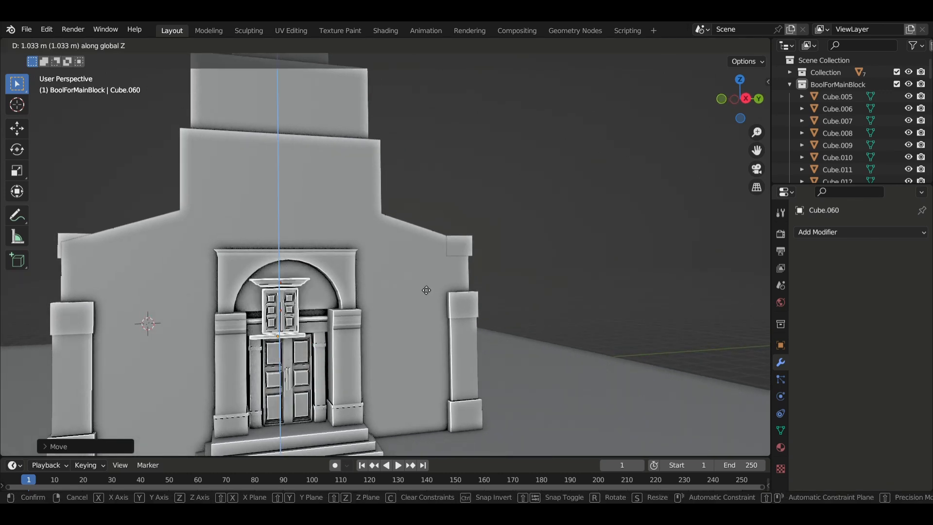
pyautogui.click(410, 206)
# Step: Centre the window copy over the entrance arch along global Y, working in the right orthographic view
pyautogui.moveTo(410, 206); pyautogui.dragTo(429, 309, button='middle')
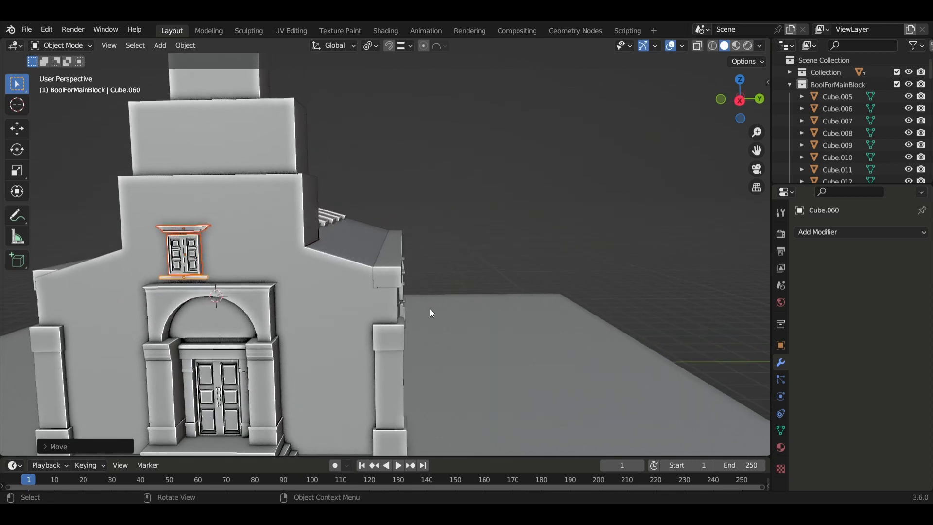
pyautogui.press('KP_1')
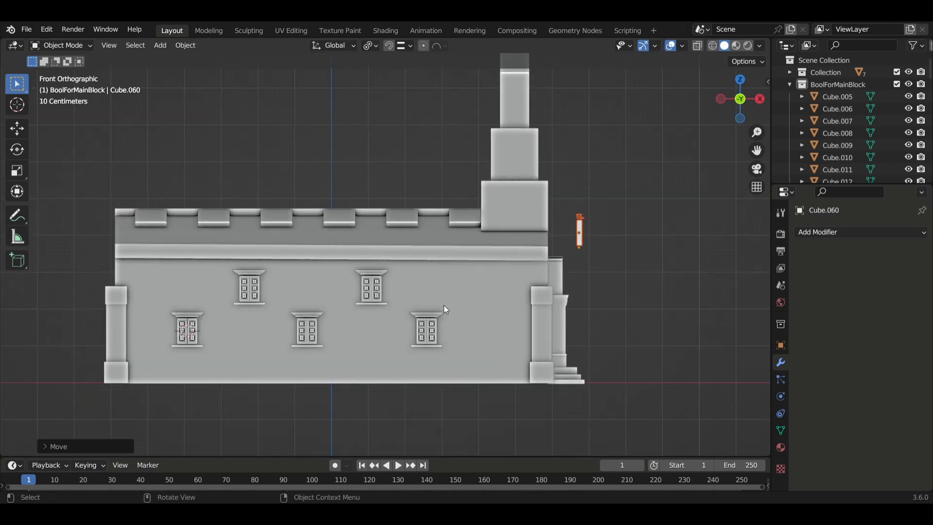
pyautogui.press('KP_3')
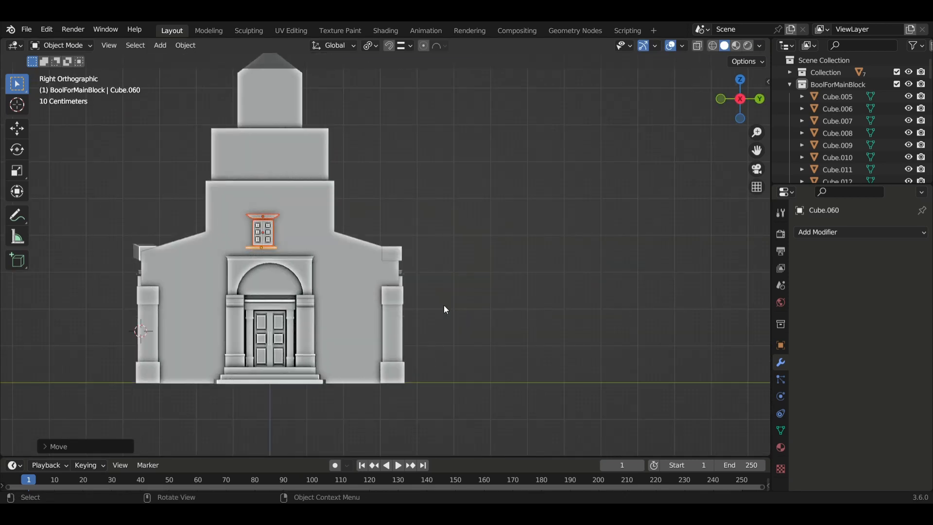
pyautogui.press('g')
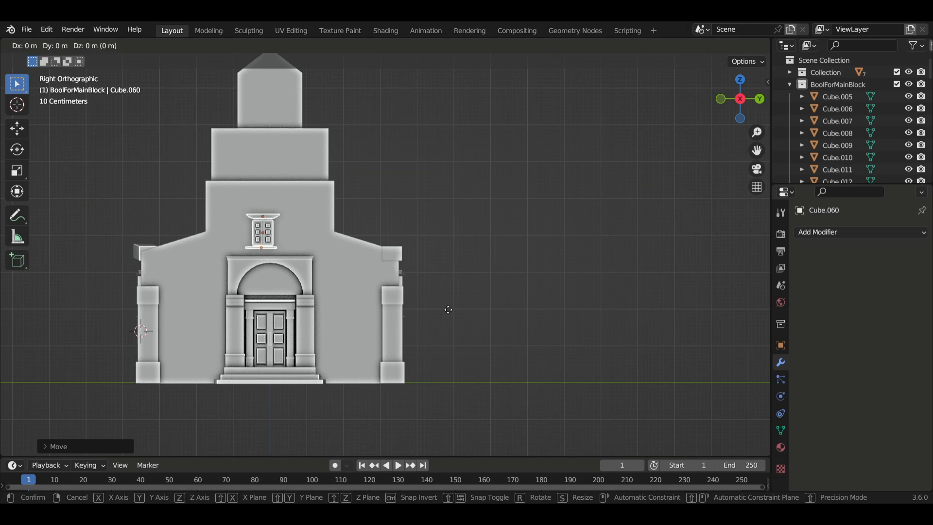
pyautogui.press('y')
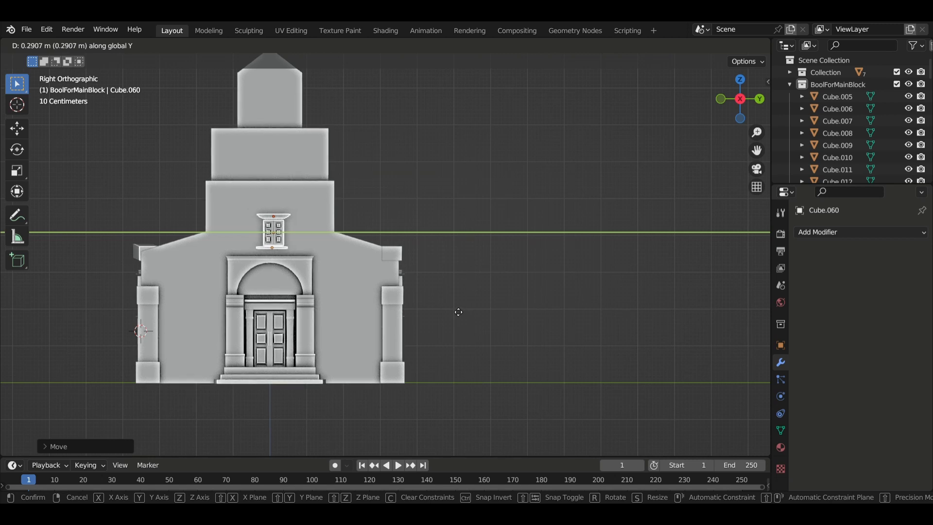
pyautogui.click(457, 311)
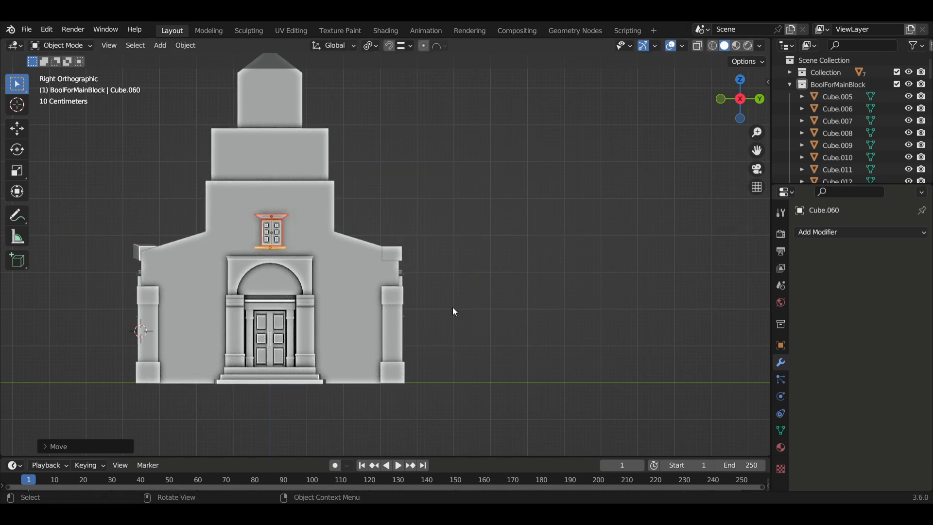
# Step: Move the window copy about -0.58 m along global X so it sits against the front facade
pyautogui.press('g')
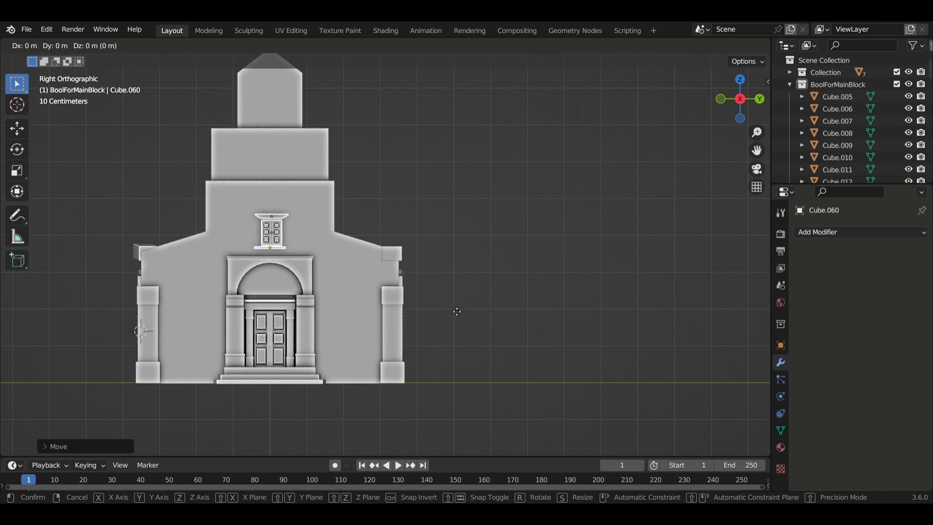
pyautogui.press('x')
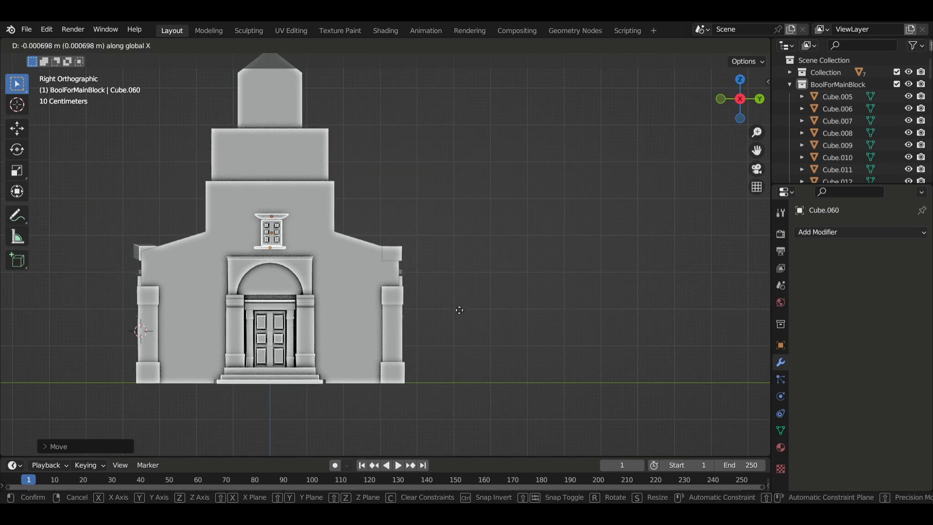
pyautogui.click(465, 302)
pyautogui.moveTo(460, 313); pyautogui.dragTo(365, 328, button='middle')
pyautogui.press('g')
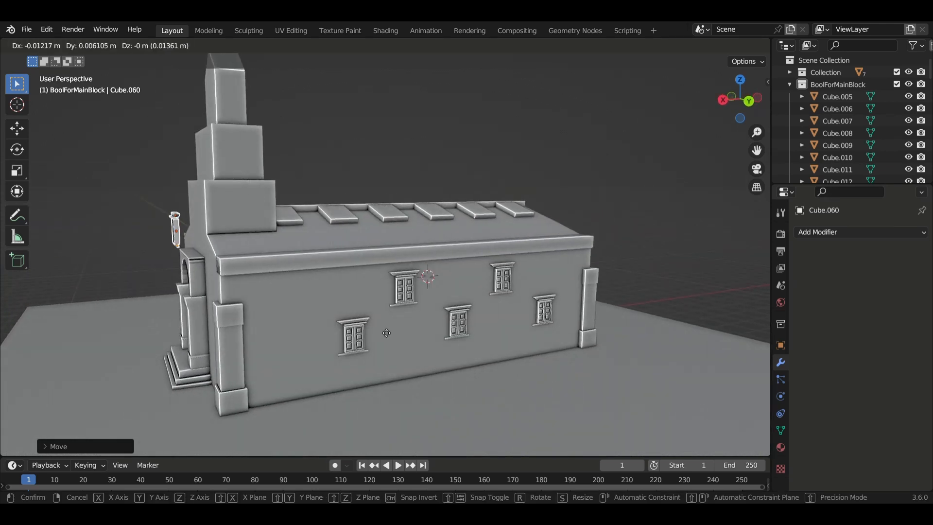
pyautogui.press('x')
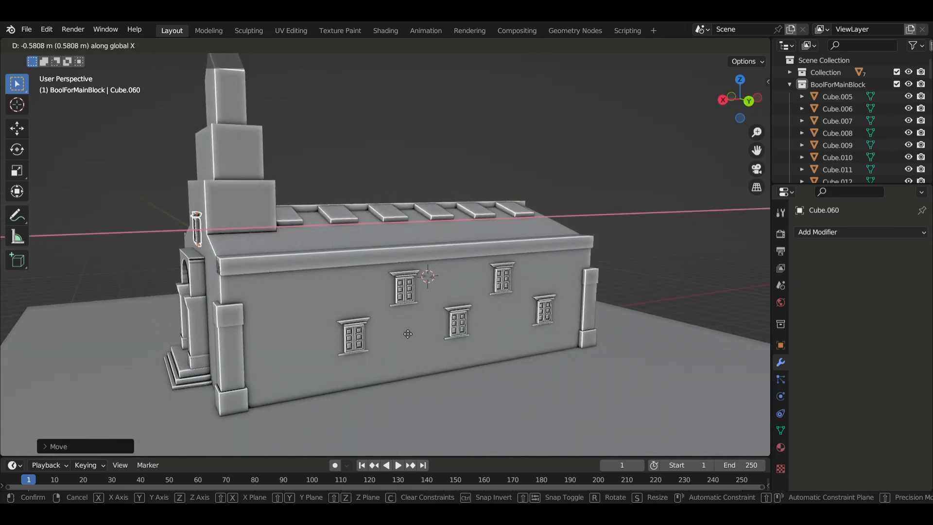
pyautogui.click(408, 334)
# Step: Raise the facade window slightly along global Z to widen the gap above the entrance arch
pyautogui.moveTo(361, 332); pyautogui.dragTo(465, 324, button='middle')
pyautogui.scroll(3, 465, 325)
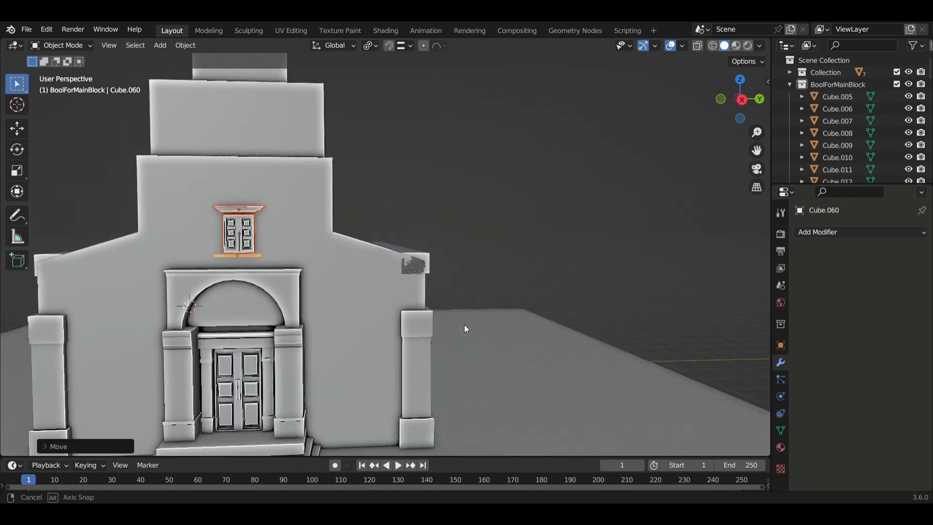
pyautogui.press('g')
pyautogui.press('z')
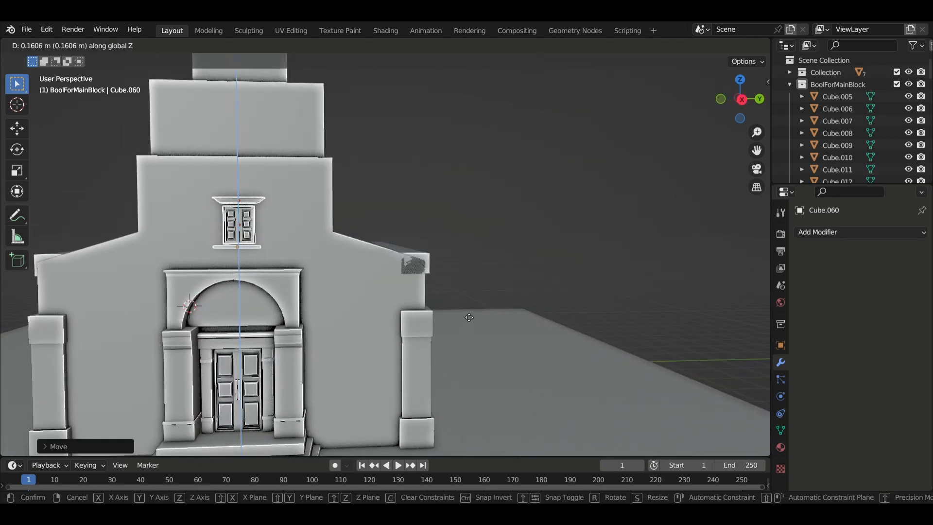
pyautogui.click(470, 309)
# Step: Move only the facade window's sill about 0.035 m along global Y to centre it beneath the window
pyautogui.moveTo(461, 316); pyautogui.dragTo(428, 317, button='middle')
pyautogui.click(510, 247)
pyautogui.moveTo(253, 281); pyautogui.dragTo(261, 281, button='middle')
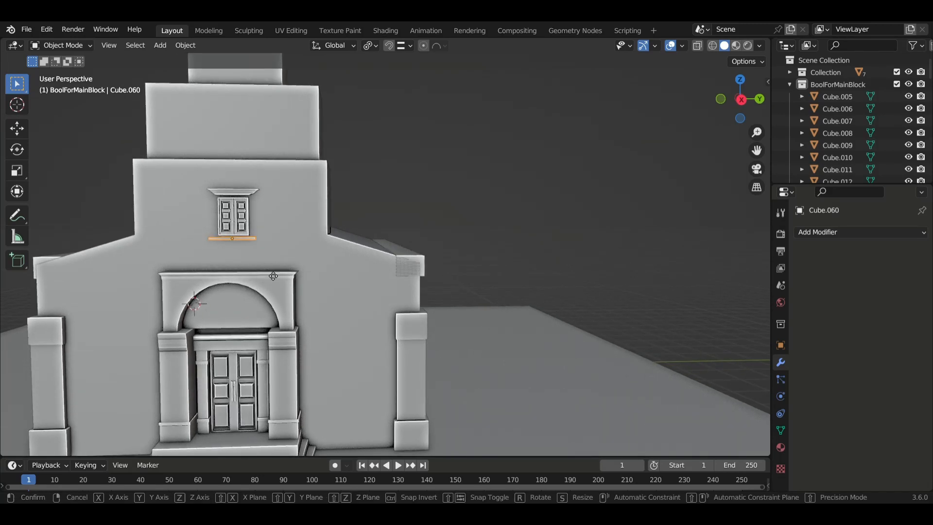
pyautogui.press('g')
pyautogui.press('y')
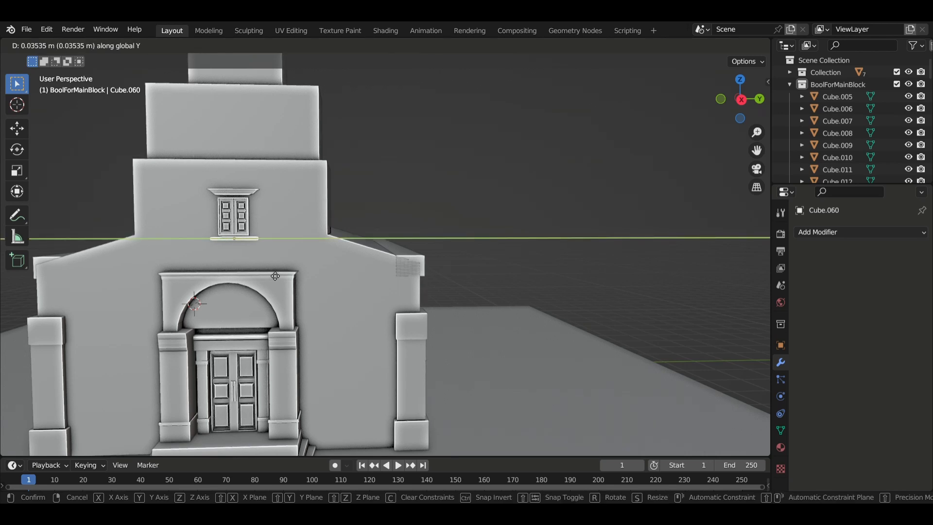
pyautogui.click(275, 277)
pyautogui.moveTo(69, 255)
pyautogui.mouseDown(button='middle')
pyautogui.moveTo(214, 260)
pyautogui.moveTo(216, 287)
pyautogui.moveTo(223, 277)
pyautogui.moveTo(208, 277)
pyautogui.mouseUp(button='middle')
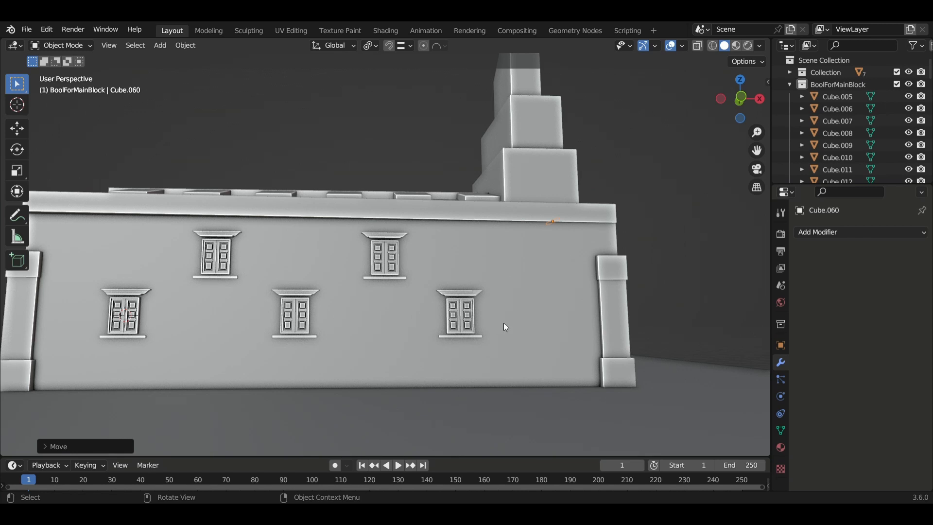
pyautogui.moveTo(504, 323); pyautogui.dragTo(375, 232, button='middle')
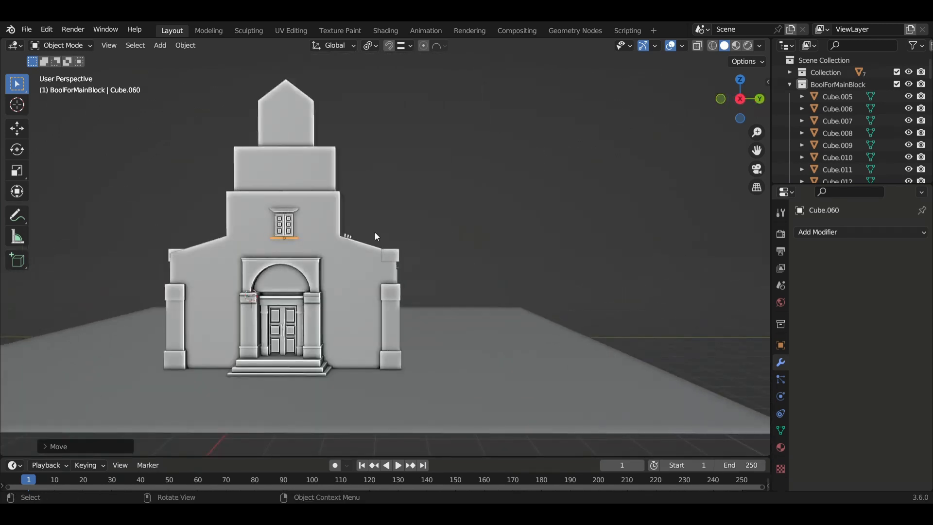
pyautogui.scroll(4, 255, 236)
pyautogui.moveTo(463, 200); pyautogui.dragTo(486, 304, button='middle')
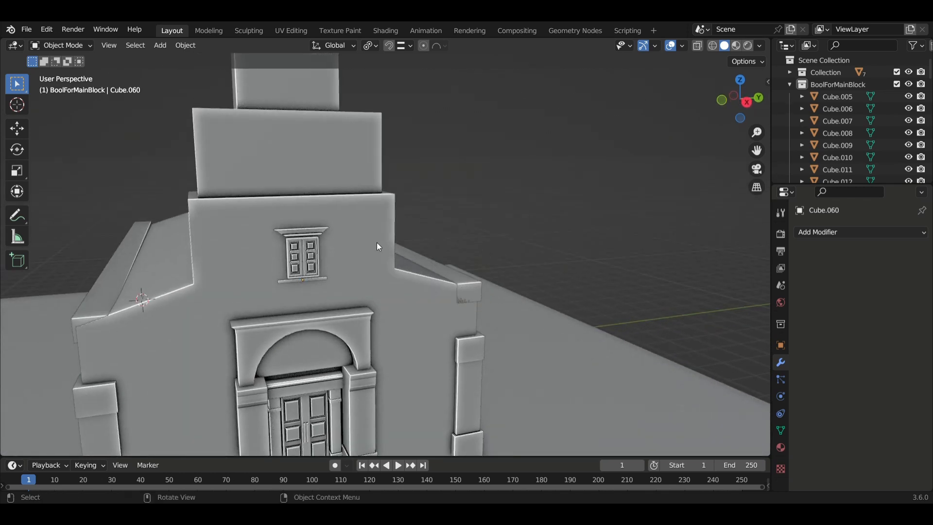
# Step: Inset the two front and two back faces of the tower's middle tier individually by about 0.05 m
pyautogui.moveTo(378, 242); pyautogui.dragTo(306, 209, button='middle')
pyautogui.click(302, 194)
pyautogui.press('Tab')
pyautogui.click(305, 208)
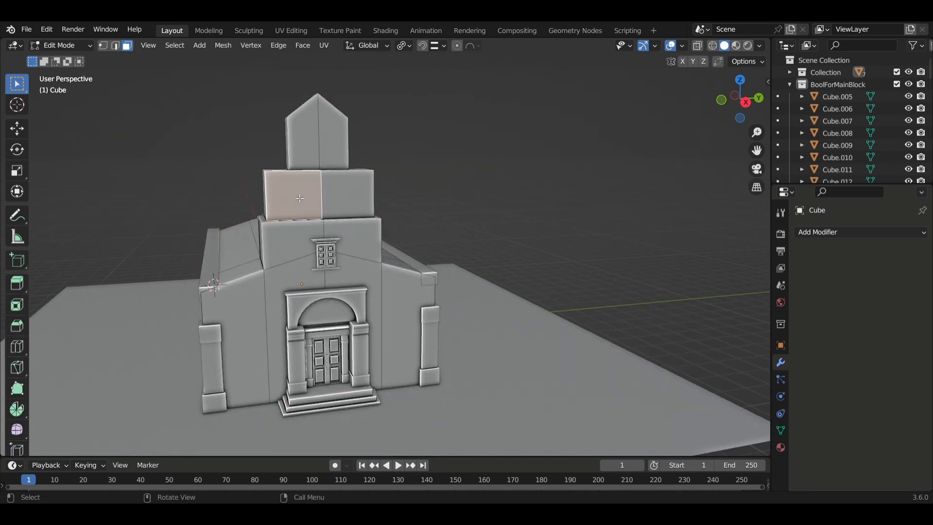
pyautogui.keyDown('shift'); pyautogui.click(363, 206); pyautogui.keyUp('shift')
pyautogui.moveTo(363, 206); pyautogui.dragTo(429, 232, button='middle')
pyautogui.keyDown('shift'); pyautogui.click(535, 198); pyautogui.keyUp('shift')
pyautogui.press('i')
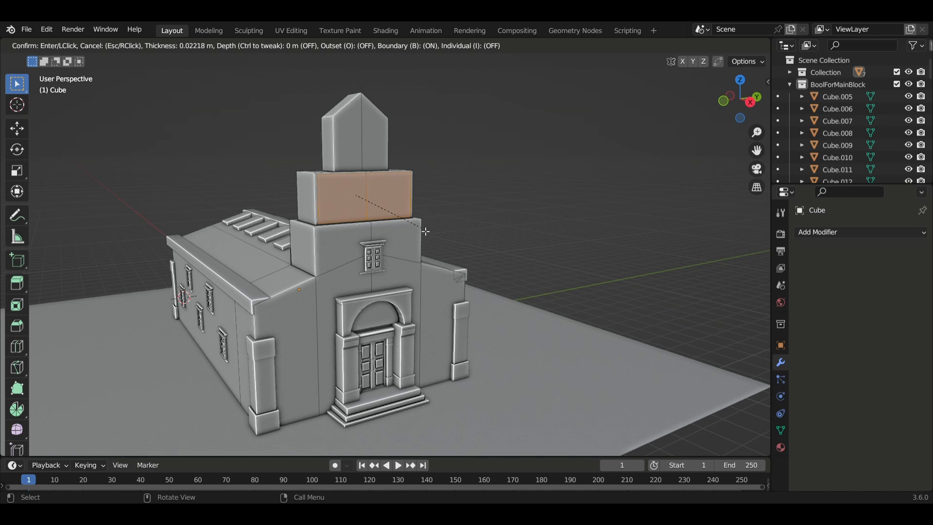
pyautogui.press('i')
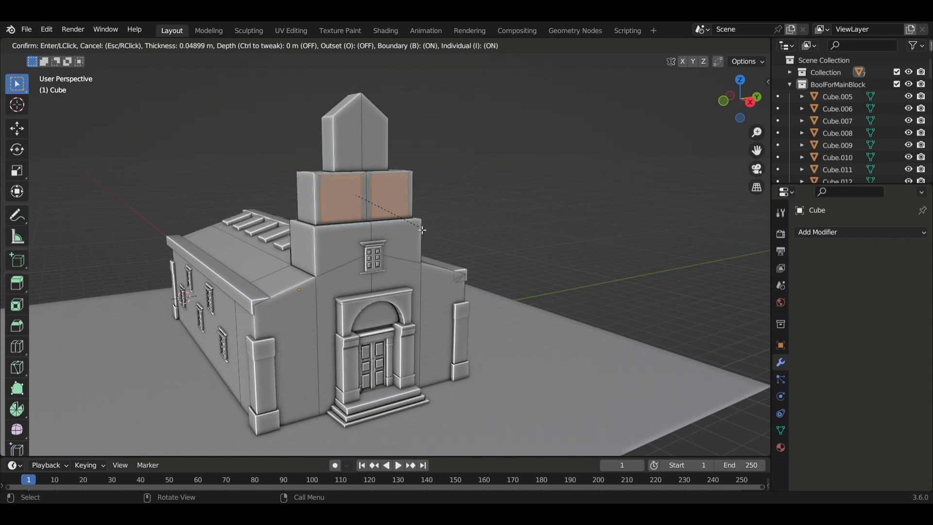
pyautogui.click(422, 230)
# Step: Inset the front and back faces of the gabled top tier by about 0.056 m, keeping each side's pair as one region
pyautogui.moveTo(422, 230); pyautogui.dragTo(480, 195, button='middle')
pyautogui.click(368, 168)
pyautogui.keyDown('shift'); pyautogui.click(384, 165); pyautogui.keyUp('shift')
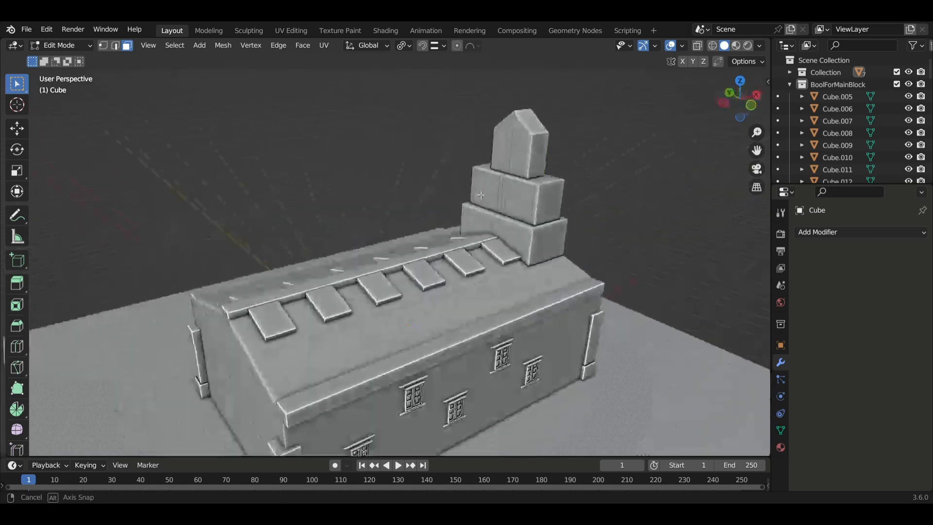
pyautogui.keyDown('shift'); pyautogui.click(521, 155); pyautogui.keyUp('shift')
pyautogui.keyDown('shift'); pyautogui.click(504, 150); pyautogui.keyUp('shift')
pyautogui.moveTo(614, 209); pyautogui.dragTo(461, 212, button='middle')
pyautogui.press('i')
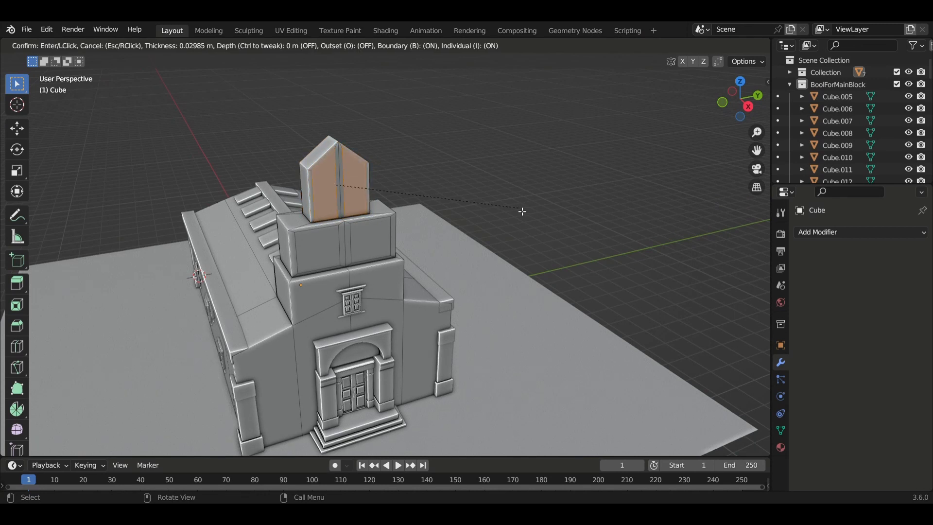
pyautogui.press('i')
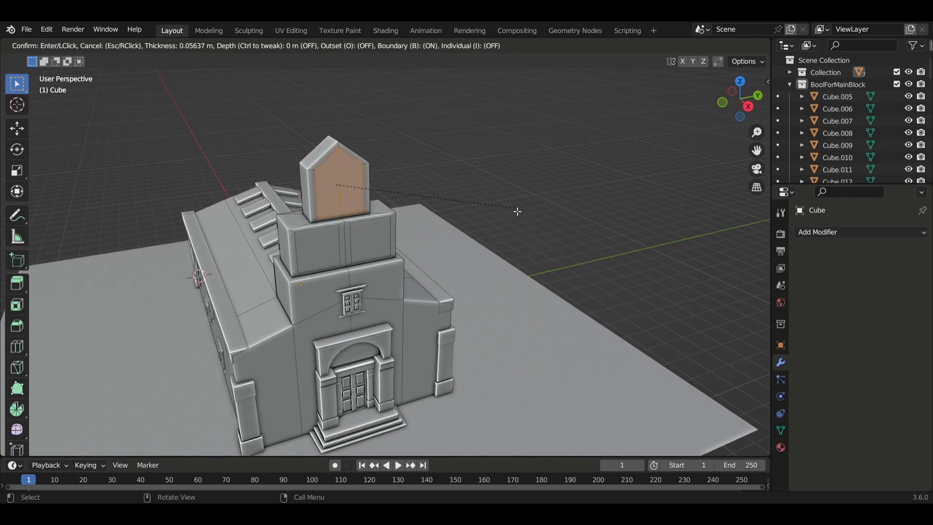
pyautogui.click(517, 212)
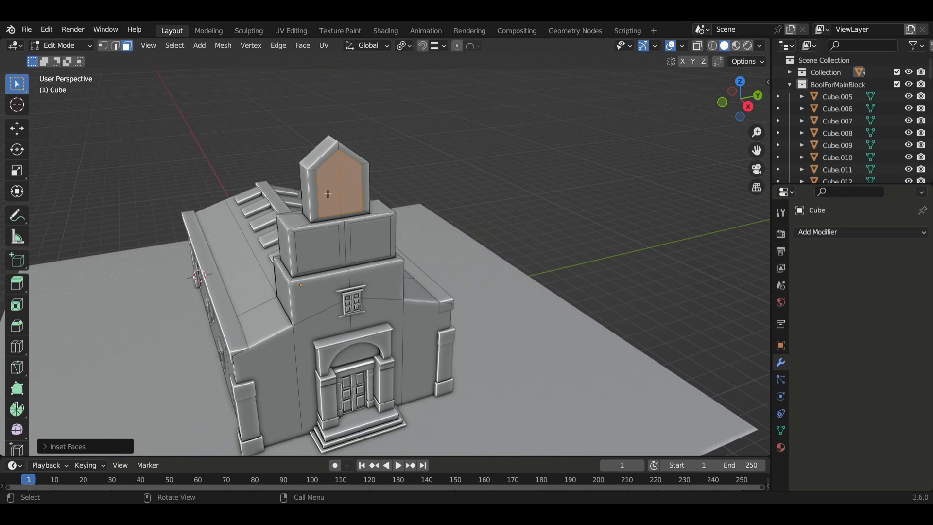
# Step: Dissolve the vertical centre edges dividing the top tier's inset front and back panels
pyautogui.moveTo(329, 194); pyautogui.dragTo(372, 168, button='middle')
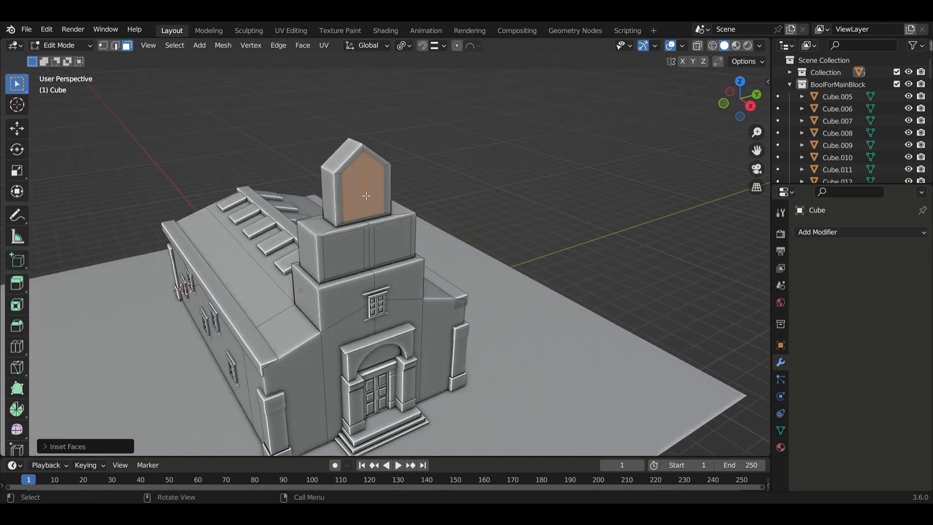
pyautogui.moveTo(367, 196); pyautogui.dragTo(299, 161, button='middle')
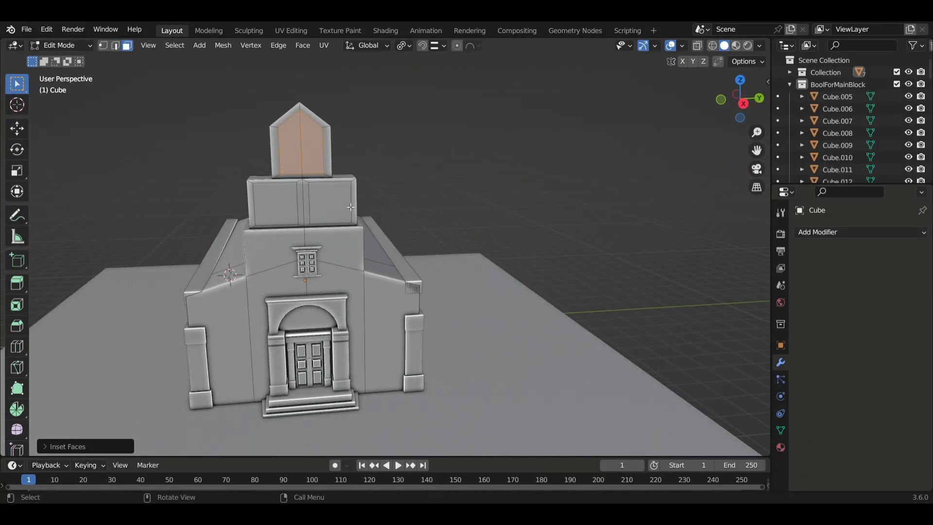
pyautogui.moveTo(281, 213); pyautogui.dragTo(317, 210, button='middle')
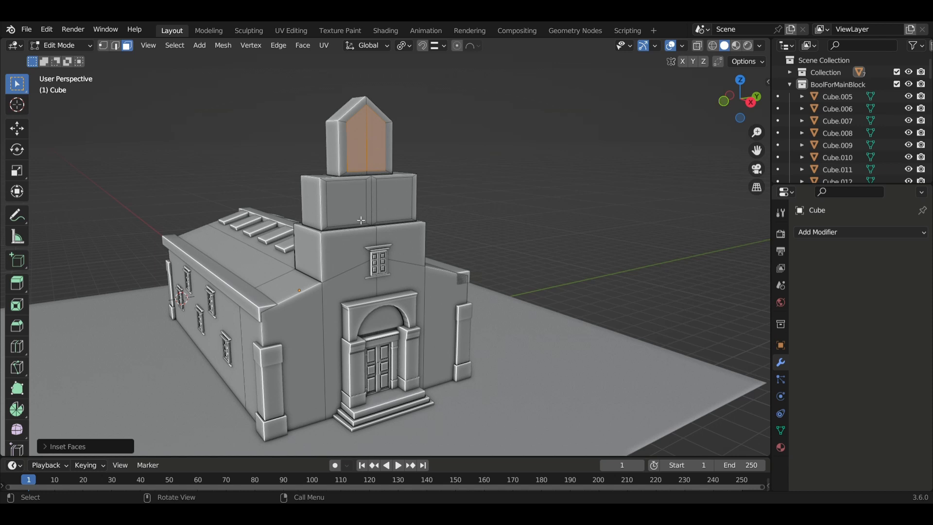
pyautogui.click(378, 163)
pyautogui.press('2')
pyautogui.click(369, 156)
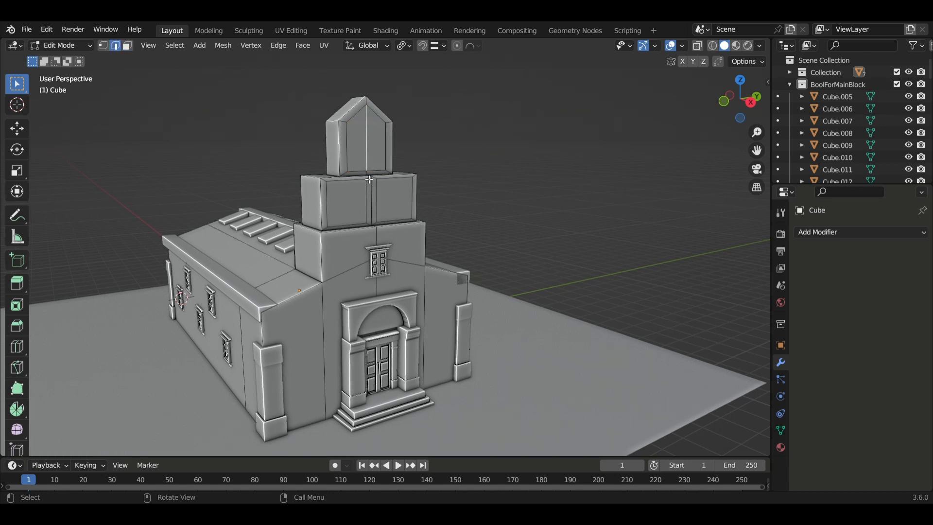
pyautogui.moveTo(340, 205); pyautogui.dragTo(395, 202, button='middle')
pyautogui.press('x')
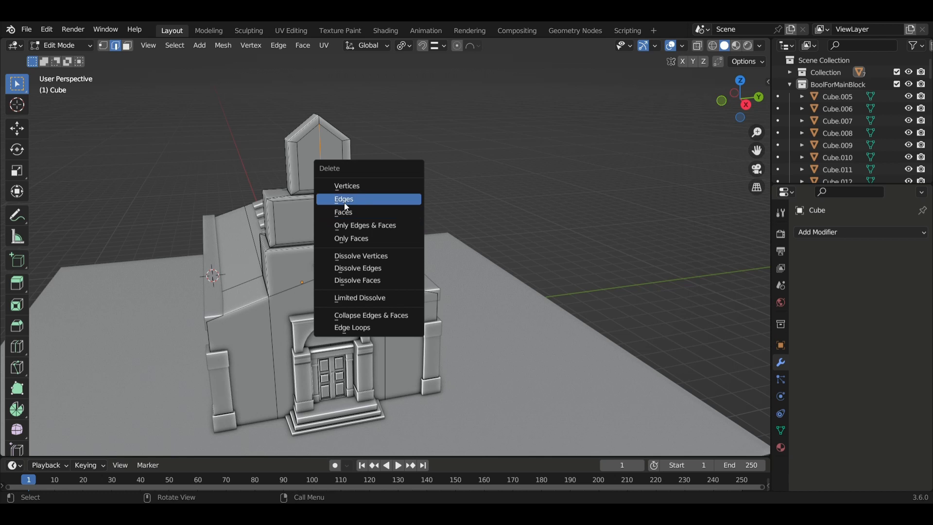
pyautogui.click(362, 269)
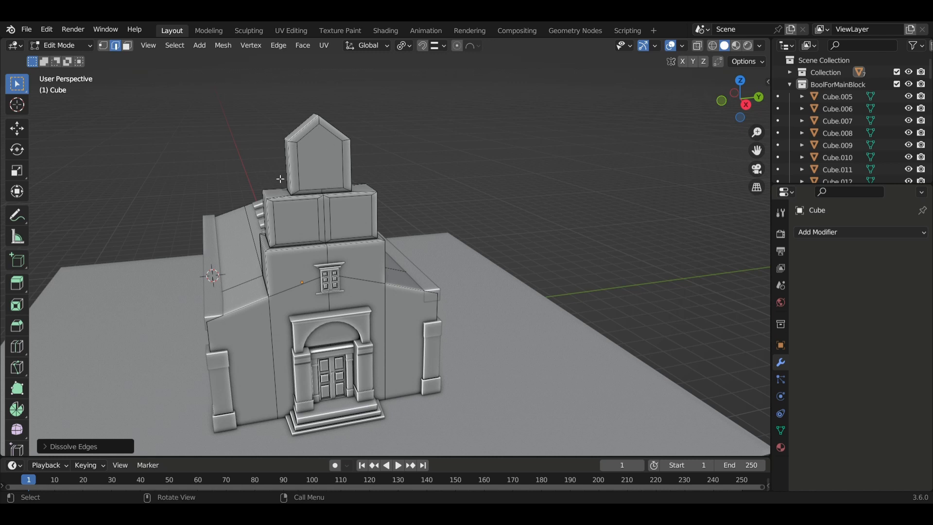
# Step: Bridge the top tier's inset front and back faces to cut a gabled opening through it
pyautogui.moveTo(280, 179); pyautogui.dragTo(371, 177, button='middle')
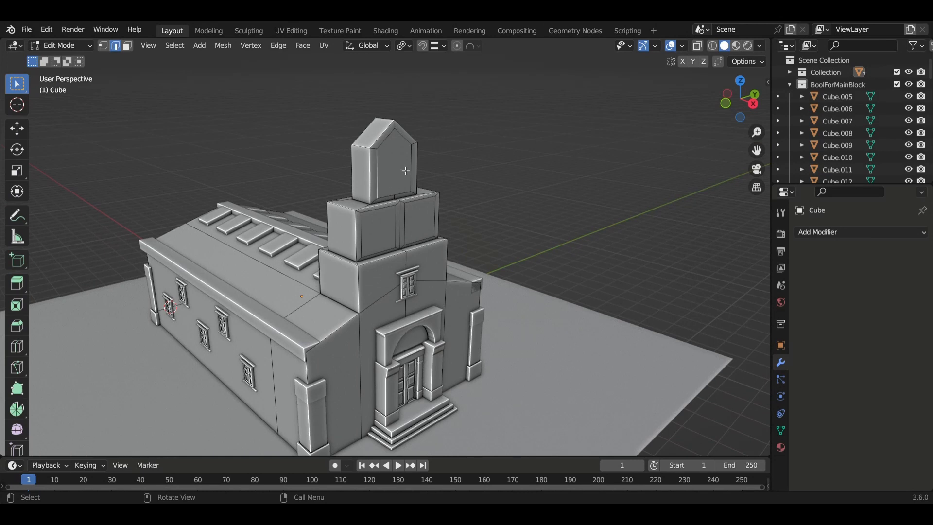
pyautogui.press('3')
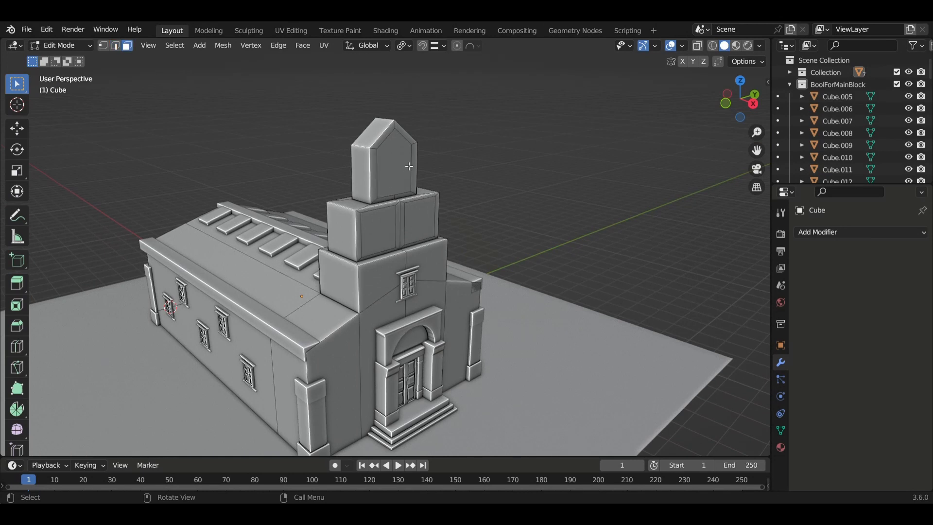
pyautogui.click(406, 171)
pyautogui.moveTo(406, 171); pyautogui.dragTo(437, 199, button='middle')
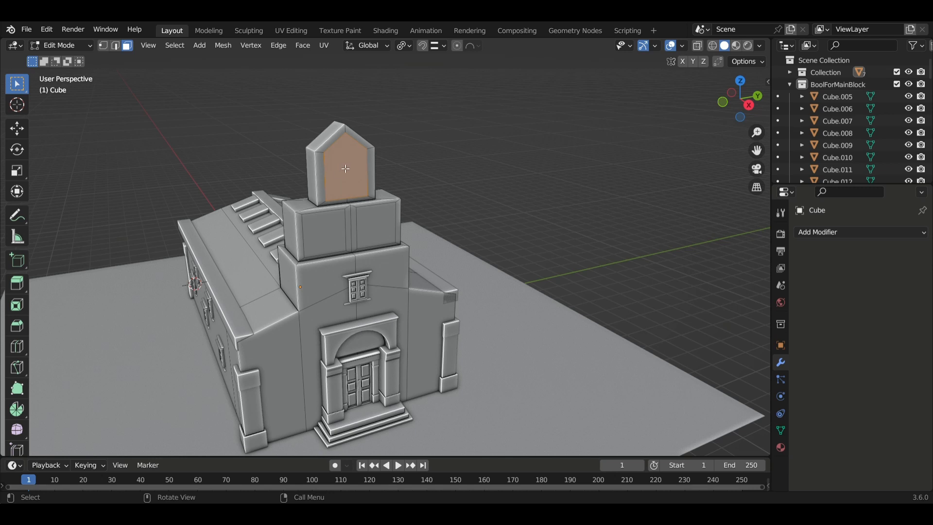
pyautogui.moveTo(331, 169)
pyautogui.mouseDown(button='middle')
pyautogui.moveTo(319, 177)
pyautogui.moveTo(327, 175)
pyautogui.mouseUp(button='middle')
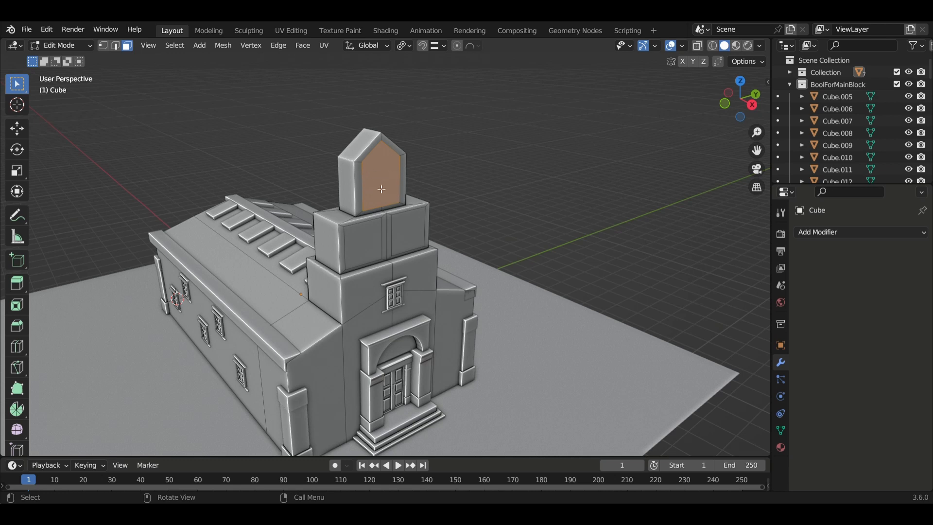
pyautogui.click(278, 45)
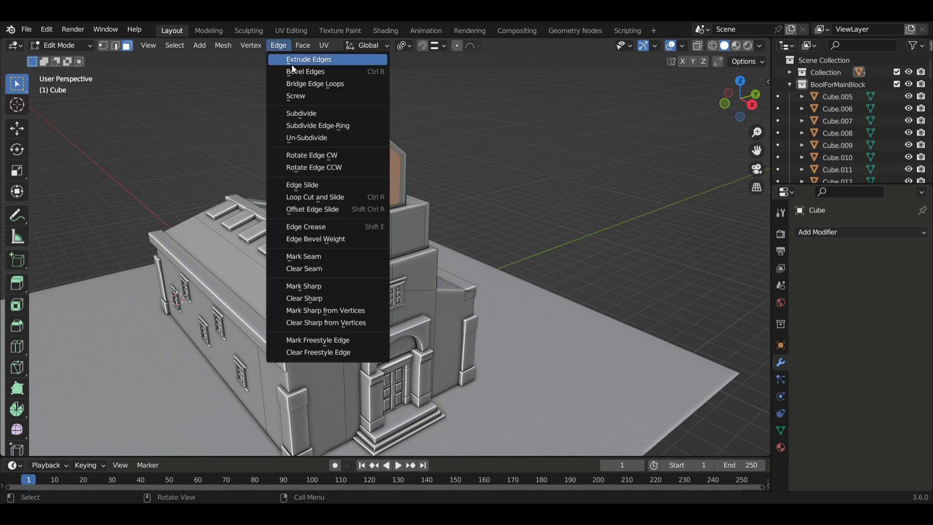
pyautogui.click(303, 84)
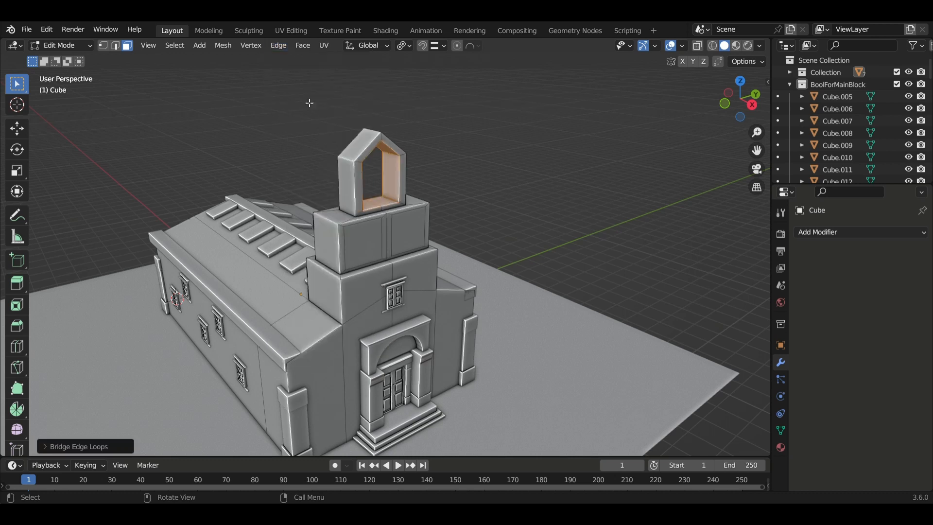
# Step: Bridge the front and back inset panels on the left half of the middle tier to cut an opening
pyautogui.moveTo(308, 100); pyautogui.dragTo(353, 210, button='middle')
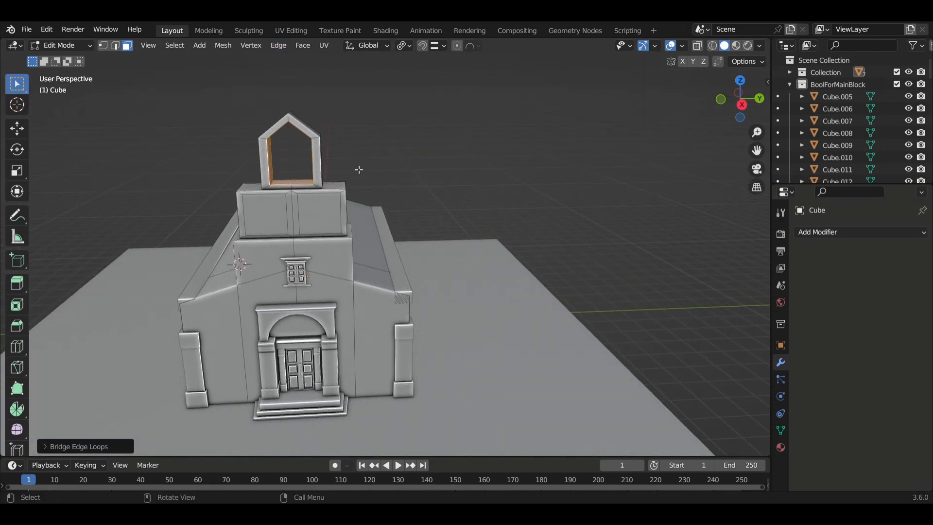
pyautogui.moveTo(348, 225); pyautogui.dragTo(321, 73, button='middle')
pyautogui.click(520, 189)
pyautogui.click(279, 45)
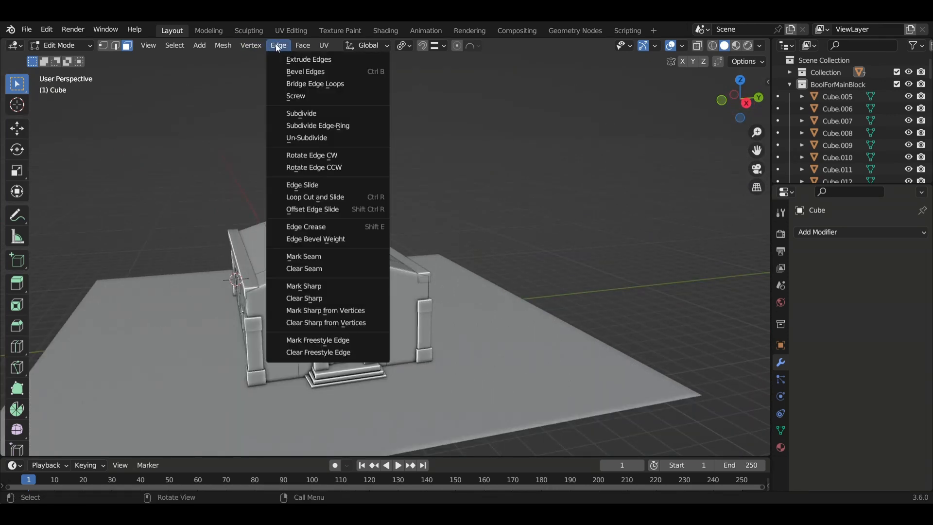
pyautogui.click(298, 85)
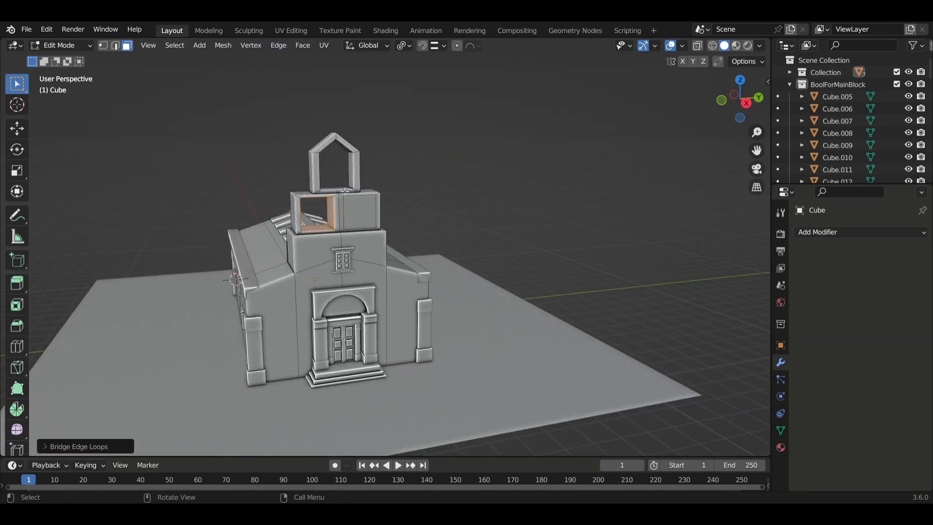
# Step: Bridge the front and back inset panels on the right half of the middle tier into a matching opening
pyautogui.click(362, 214)
pyautogui.moveTo(362, 215); pyautogui.dragTo(144, 225, button='middle')
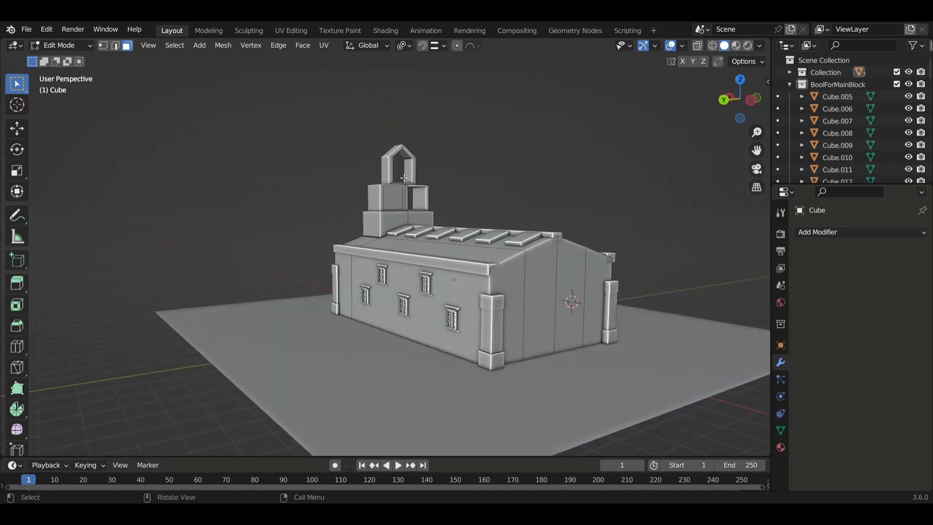
pyautogui.keyDown('shift'); pyautogui.click(395, 201); pyautogui.keyUp('shift')
pyautogui.moveTo(396, 201); pyautogui.dragTo(489, 206, button='middle')
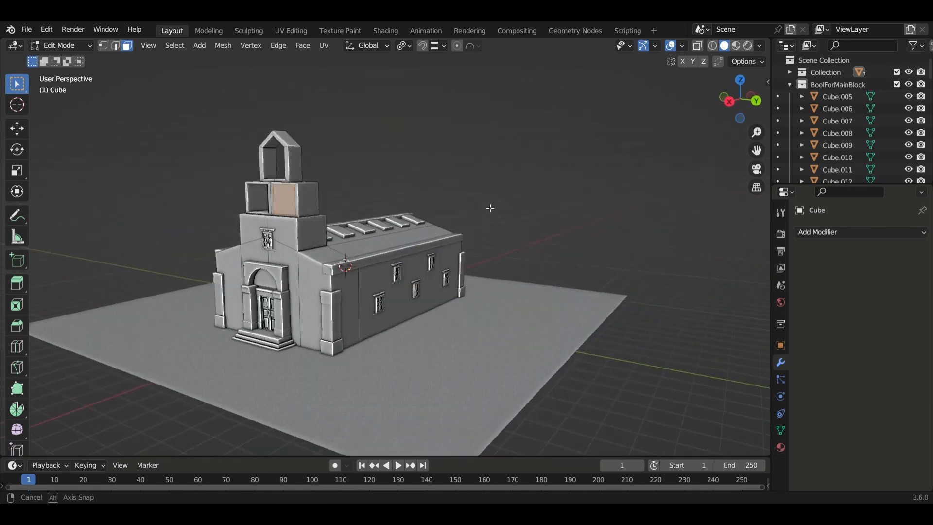
pyautogui.click(284, 46)
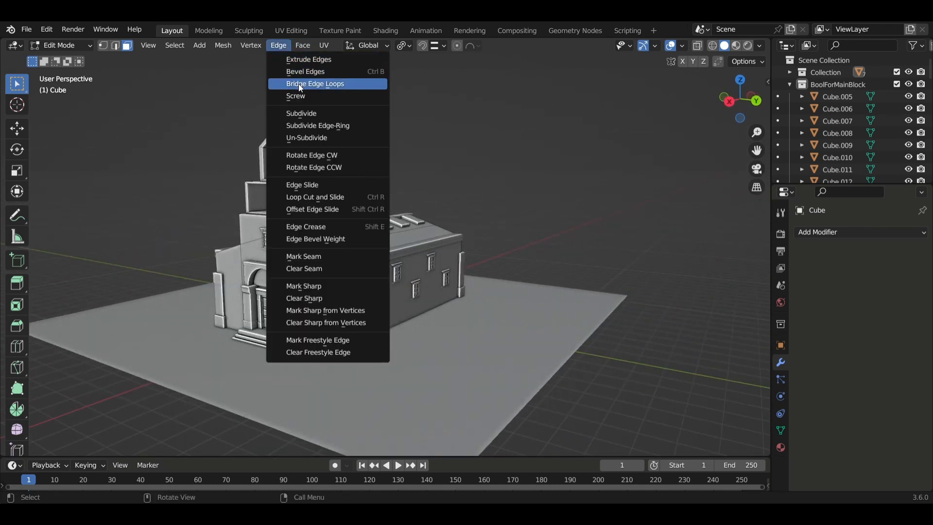
pyautogui.click(315, 84)
pyautogui.moveTo(350, 197); pyautogui.dragTo(494, 183, button='middle')
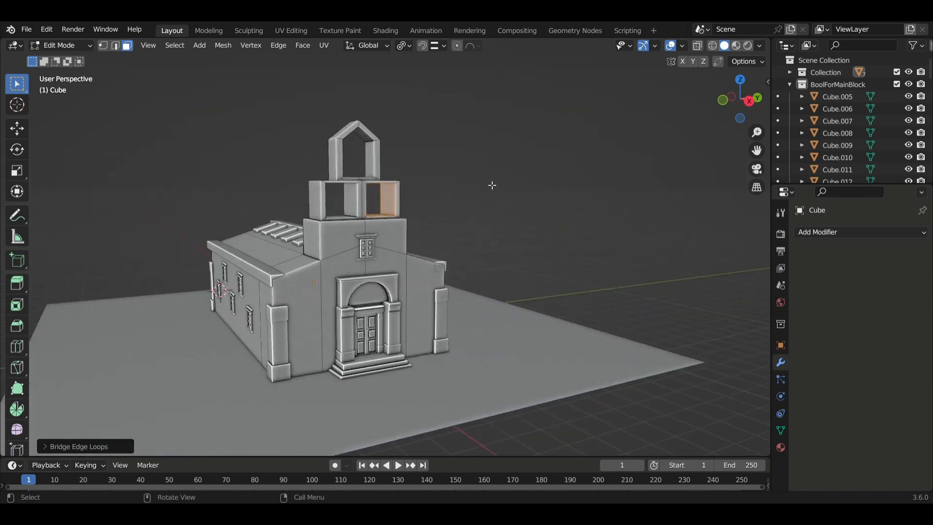
# Step: Try extruding the inner faces of the middle tier's left opening about 0.07 m along their normals
pyautogui.click(512, 240)
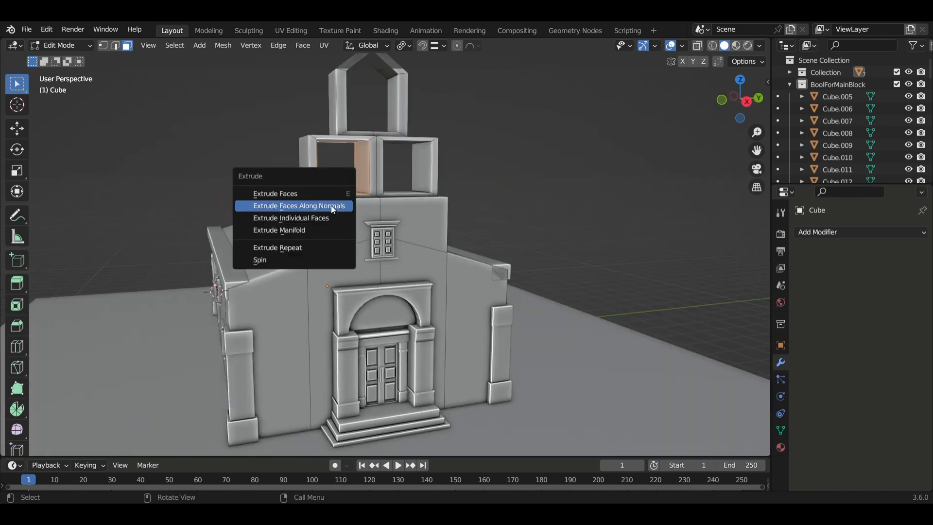
pyautogui.click(292, 206)
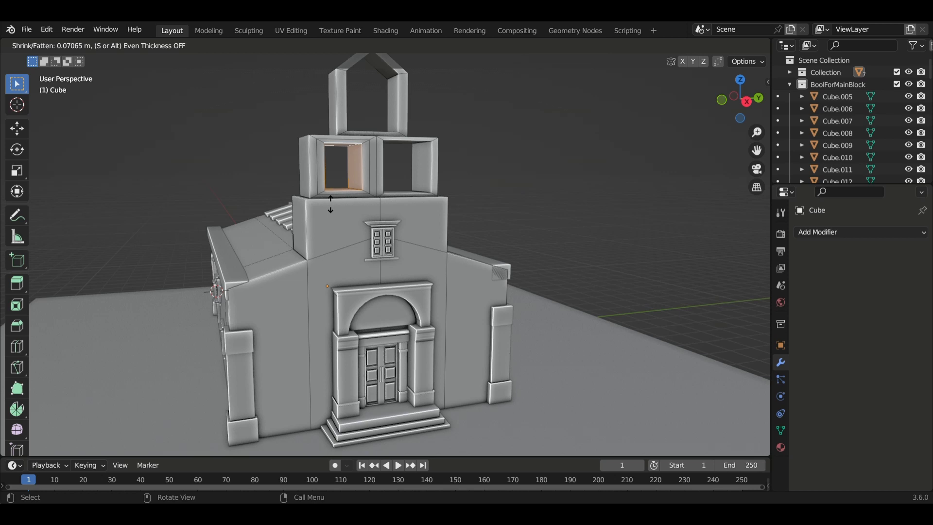
pyautogui.click(331, 204)
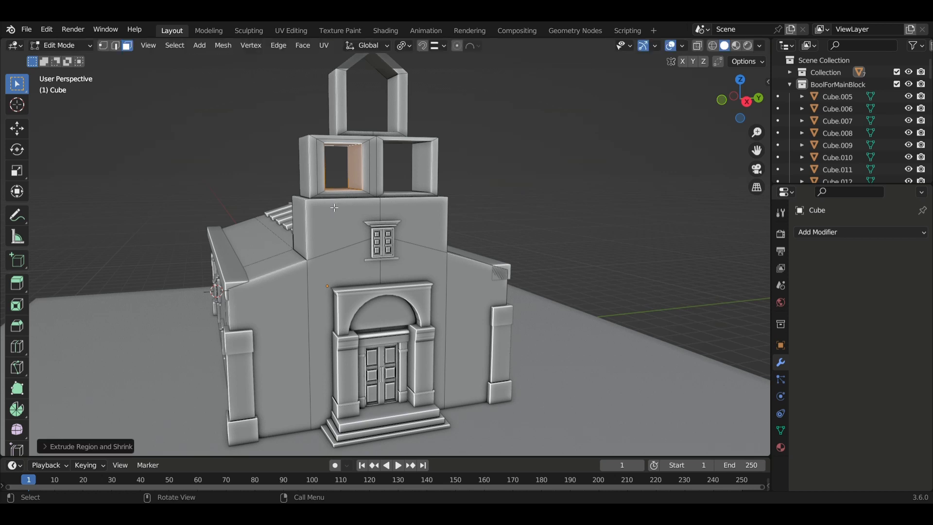
pyautogui.hotkey('ctrl', 'z')
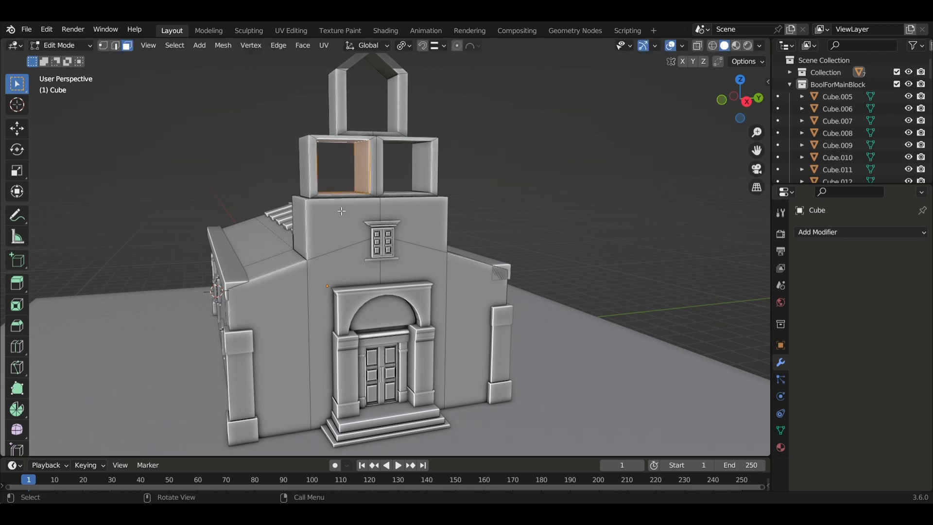
# Step: Extrude the inner faces of both middle-tier openings along their normals by about 0.05 m with even thickness
pyautogui.moveTo(342, 211); pyautogui.dragTo(335, 172, button='middle')
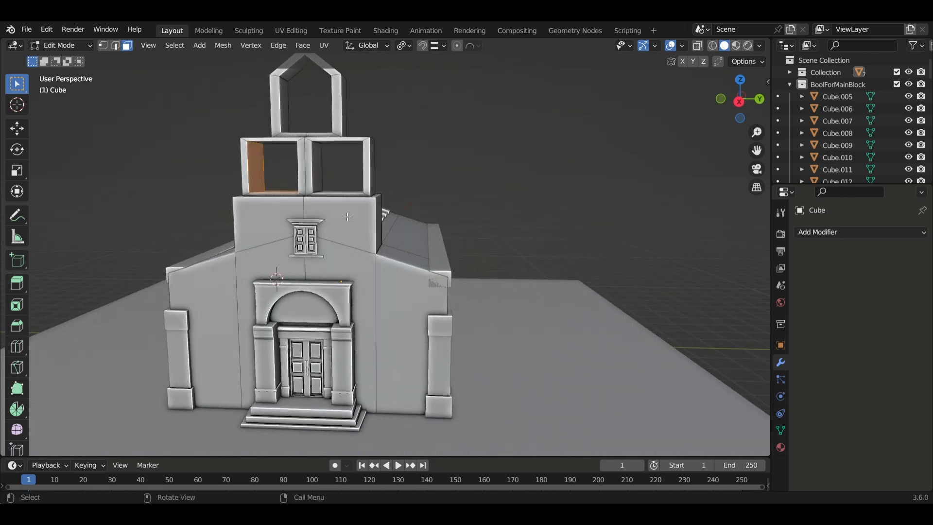
pyautogui.click(320, 177)
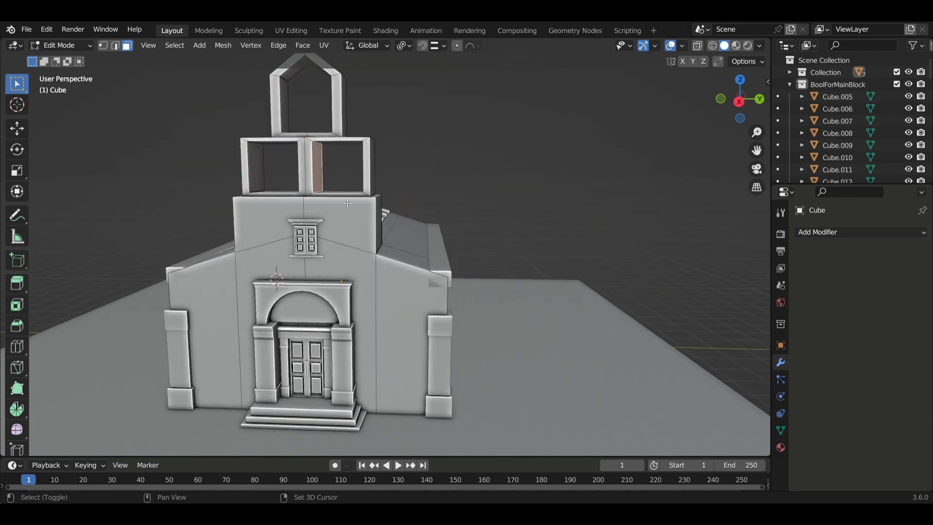
pyautogui.moveTo(348, 203); pyautogui.dragTo(373, 175, button='middle')
pyautogui.keyDown('shift'); pyautogui.click(393, 201); pyautogui.keyUp('shift')
pyautogui.keyDown('shift'); pyautogui.click(361, 131); pyautogui.keyUp('shift')
pyautogui.keyDown('shift'); pyautogui.click(343, 203); pyautogui.keyUp('shift')
pyautogui.keyDown('shift'); pyautogui.click(336, 208); pyautogui.keyUp('shift')
pyautogui.keyDown('shift'); pyautogui.click(320, 112); pyautogui.keyUp('shift')
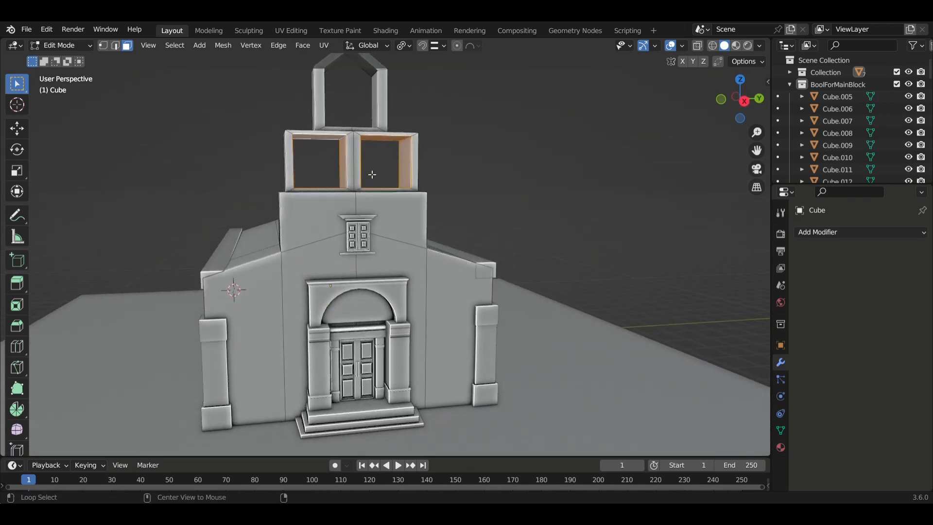
pyautogui.hotkey('alt', 'e')
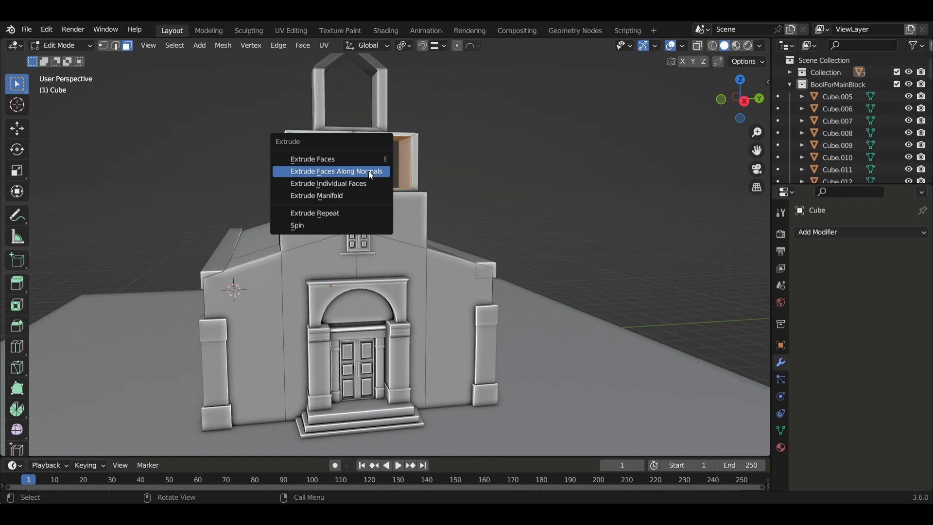
pyautogui.click(368, 170)
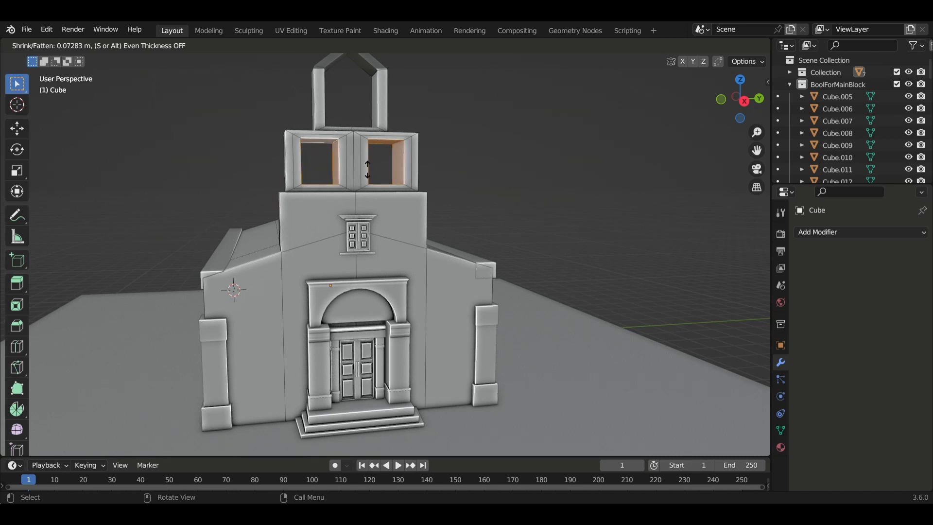
pyautogui.press('alt')
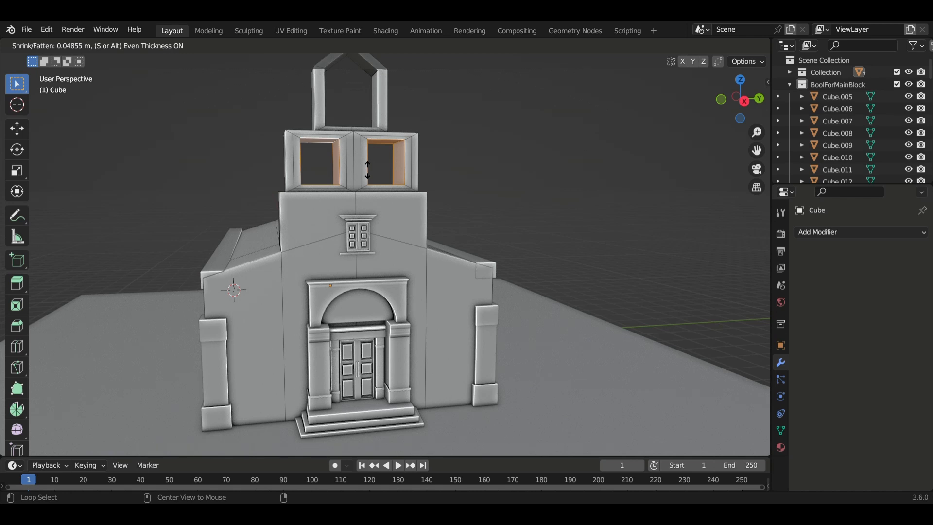
pyautogui.click(367, 170)
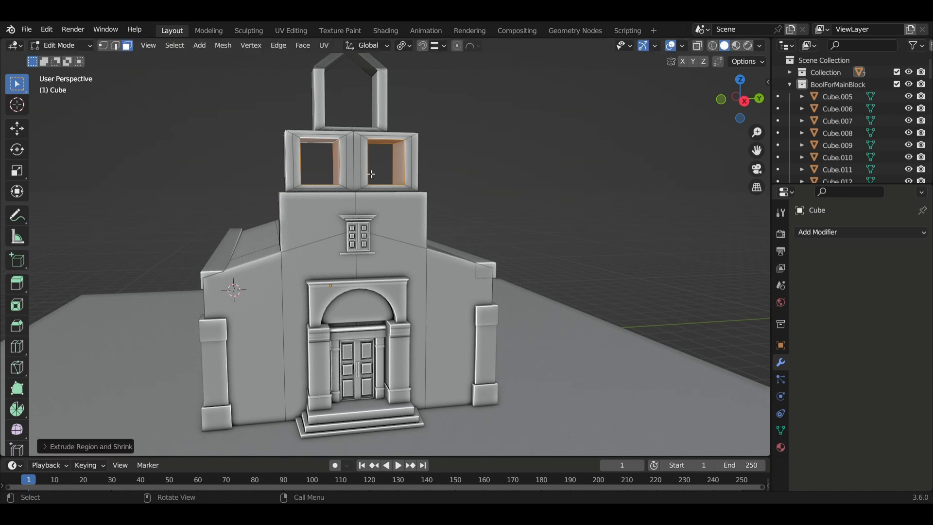
pyautogui.click(551, 233)
pyautogui.press('Tab')
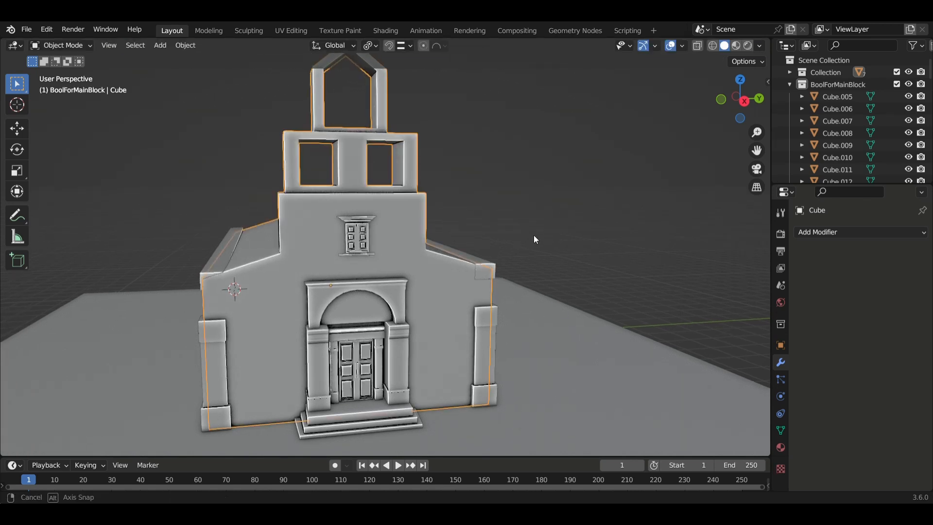
# Step: Extrude the inner faces of the top tier's gabled opening along their normals with even thickness to thicken its frame
pyautogui.moveTo(534, 235); pyautogui.dragTo(545, 254, button='middle')
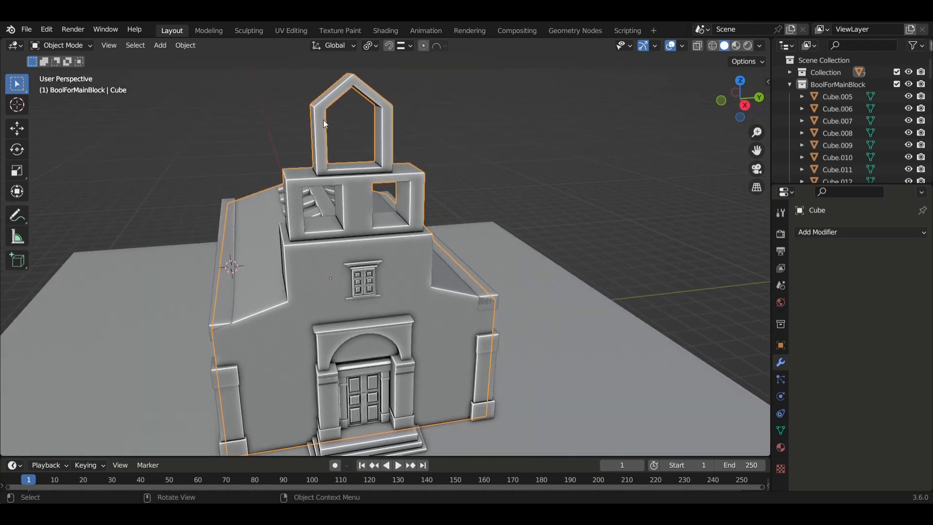
pyautogui.moveTo(323, 119); pyautogui.dragTo(355, 177, button='middle')
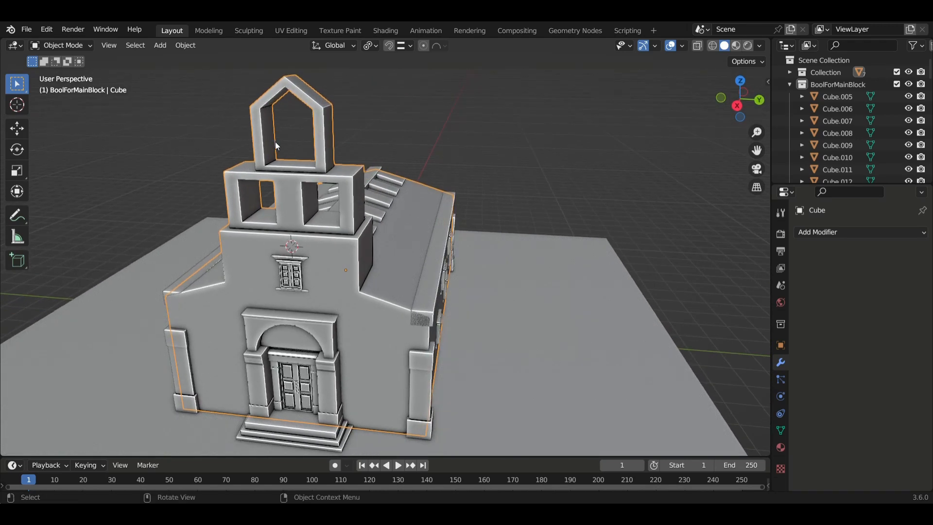
pyautogui.moveTo(275, 142); pyautogui.dragTo(320, 155, button='middle')
pyautogui.press('Tab')
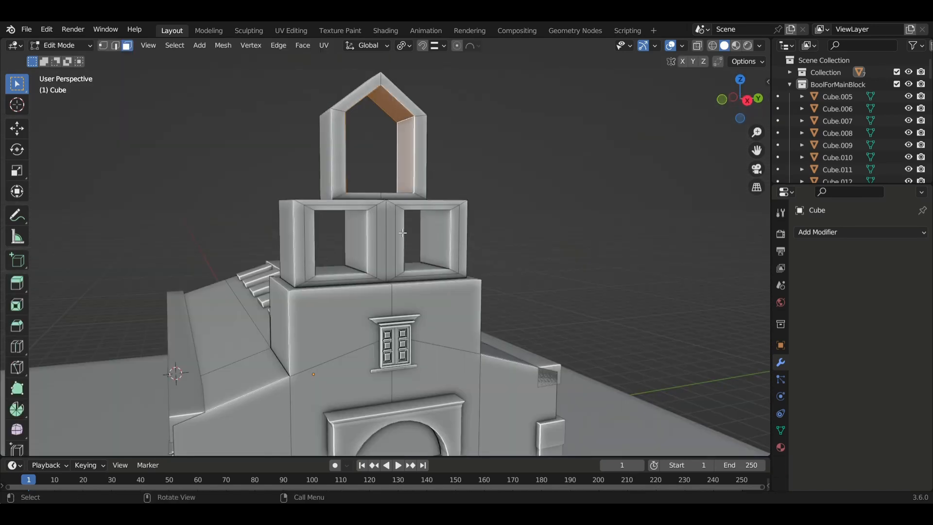
pyautogui.moveTo(403, 234)
pyautogui.mouseDown(button='middle')
pyautogui.moveTo(375, 246)
pyautogui.moveTo(395, 245)
pyautogui.mouseUp(button='middle')
pyautogui.hotkey('alt', 'e')
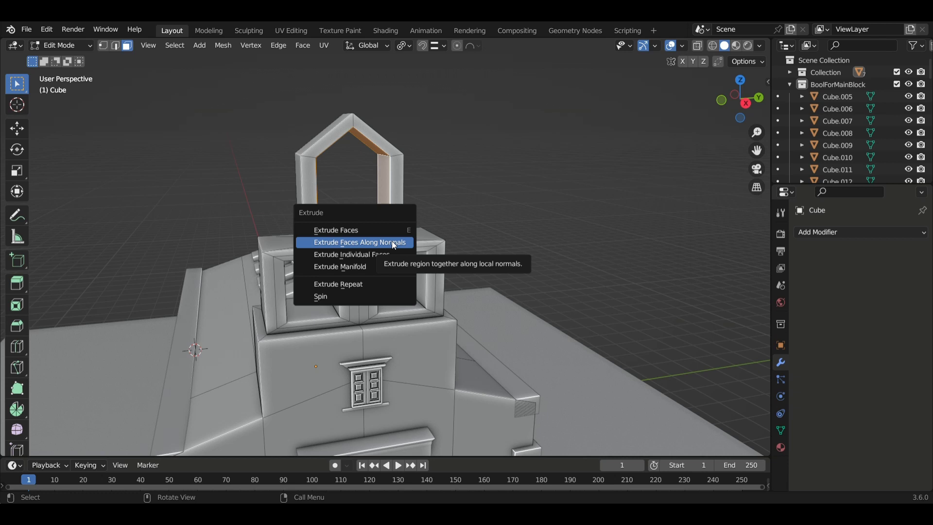
pyautogui.click(393, 242)
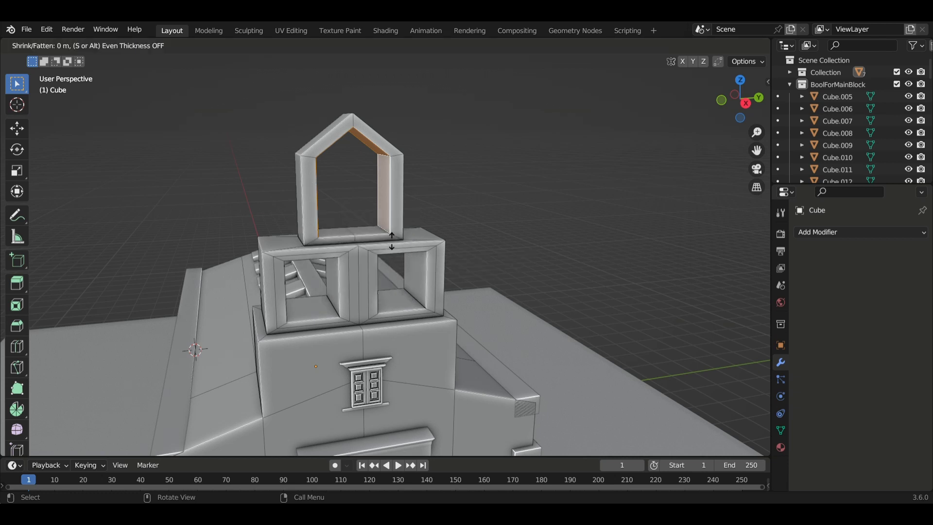
pyautogui.press('alt')
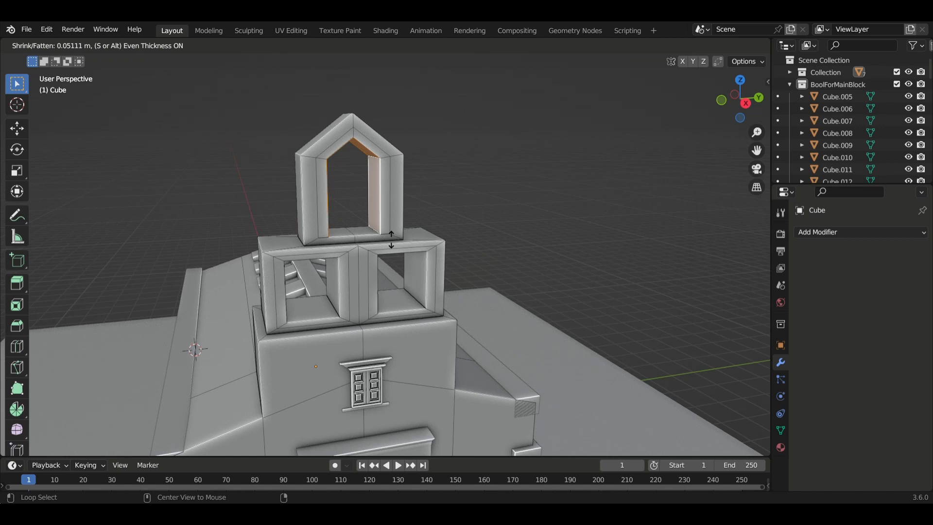
pyautogui.click(393, 243)
pyautogui.click(605, 267)
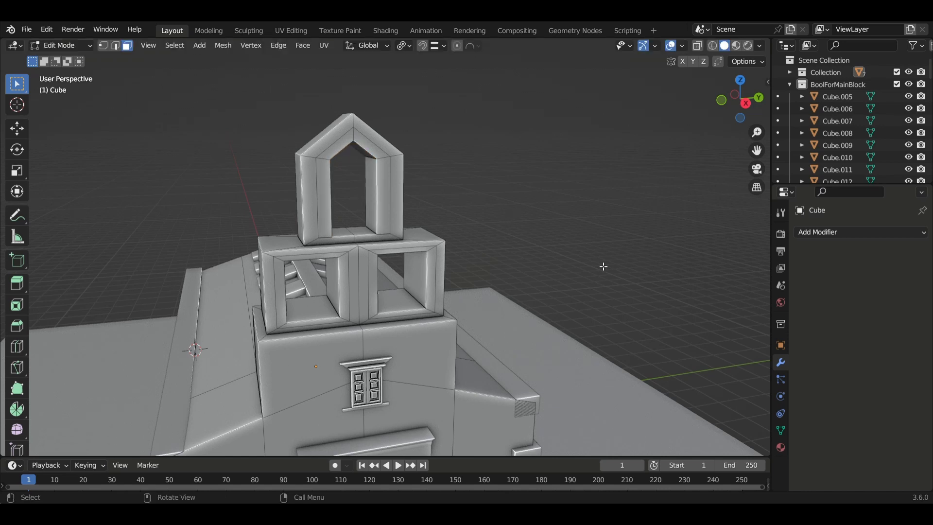
pyautogui.press('Tab')
# Step: Create a new material for the main building block and set its base color to yellow
pyautogui.moveTo(603, 269); pyautogui.dragTo(485, 281, button='middle')
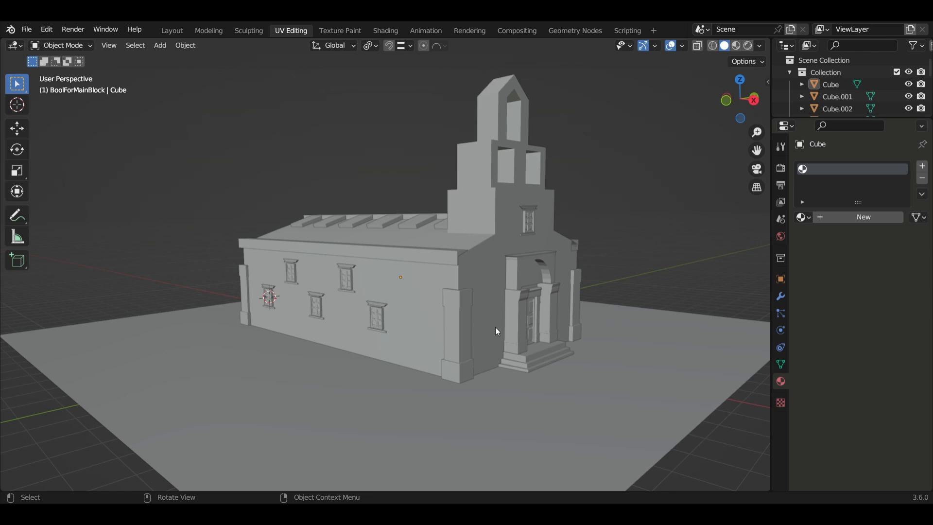
pyautogui.moveTo(499, 332); pyautogui.dragTo(445, 346, button='middle')
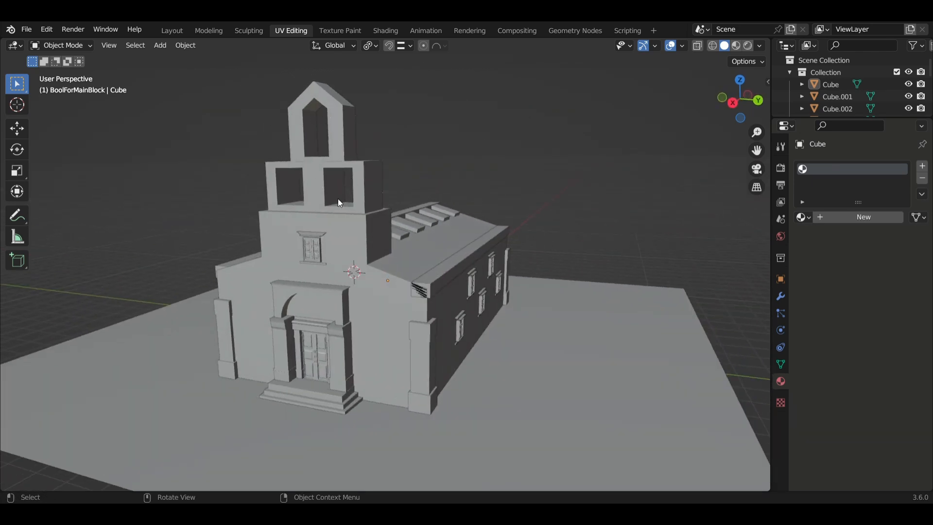
pyautogui.moveTo(340, 204); pyautogui.dragTo(346, 131, button='middle')
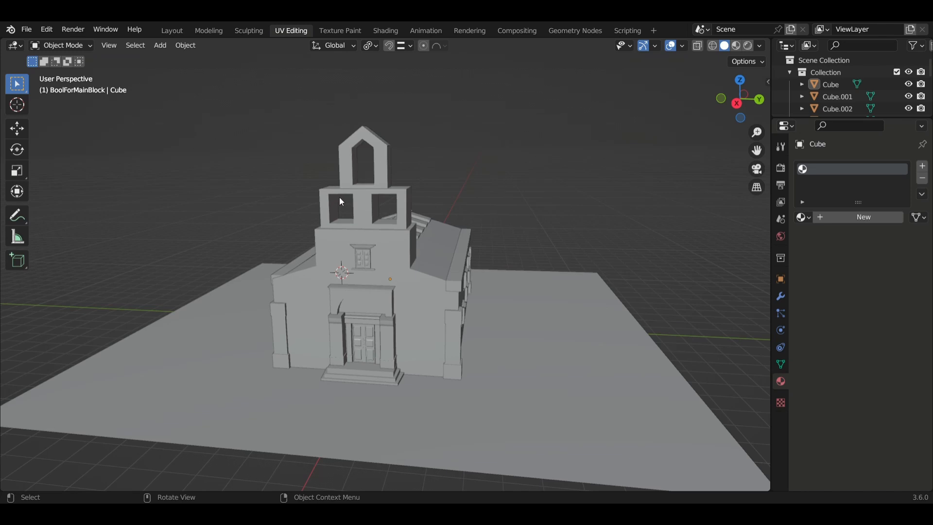
pyautogui.moveTo(428, 317); pyautogui.dragTo(391, 313, button='middle')
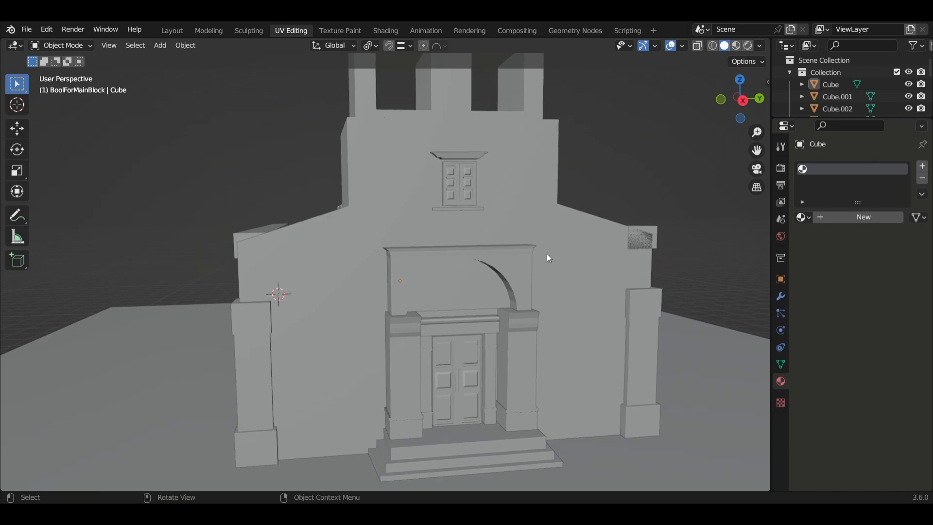
pyautogui.moveTo(672, 200); pyautogui.dragTo(422, 266, button='middle')
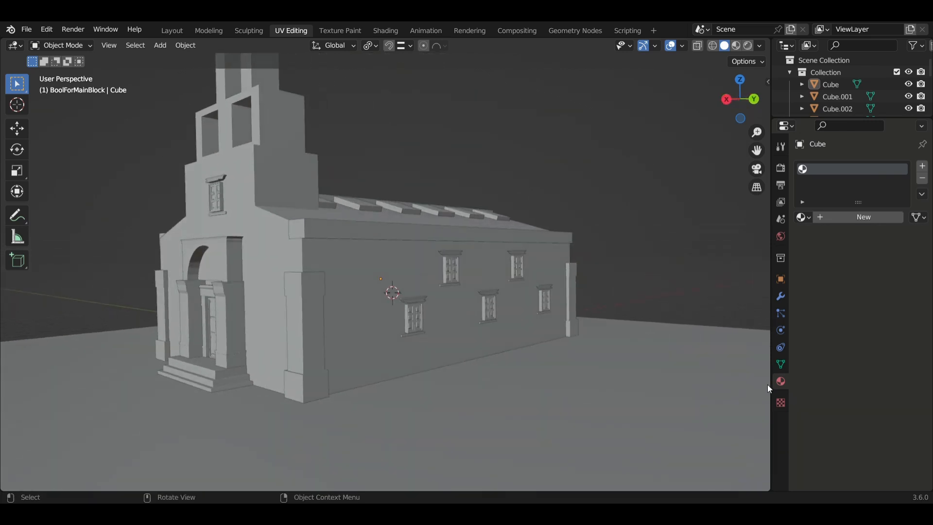
pyautogui.moveTo(256, 270); pyautogui.dragTo(287, 276, button='middle')
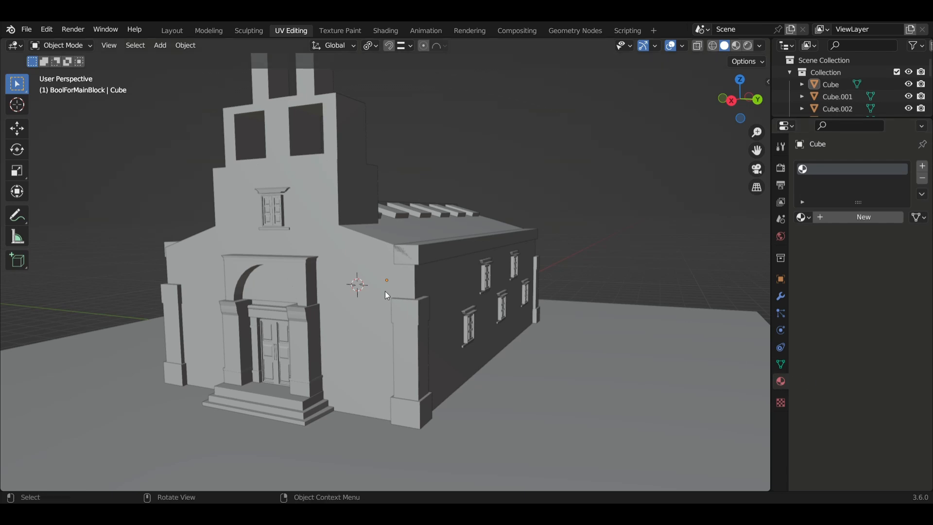
pyautogui.moveTo(344, 290)
pyautogui.mouseDown(button='middle')
pyautogui.moveTo(371, 290)
pyautogui.moveTo(350, 289)
pyautogui.moveTo(362, 289)
pyautogui.mouseUp(button='middle')
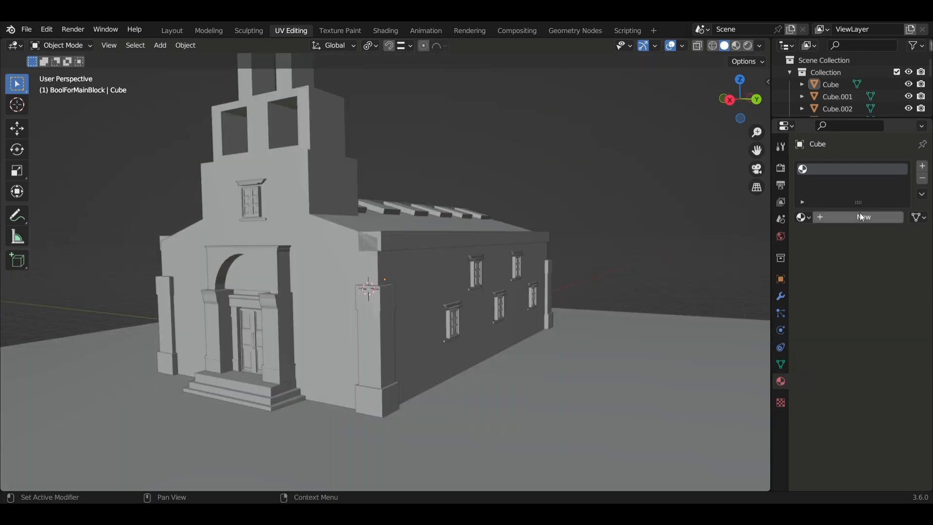
pyautogui.click(862, 216)
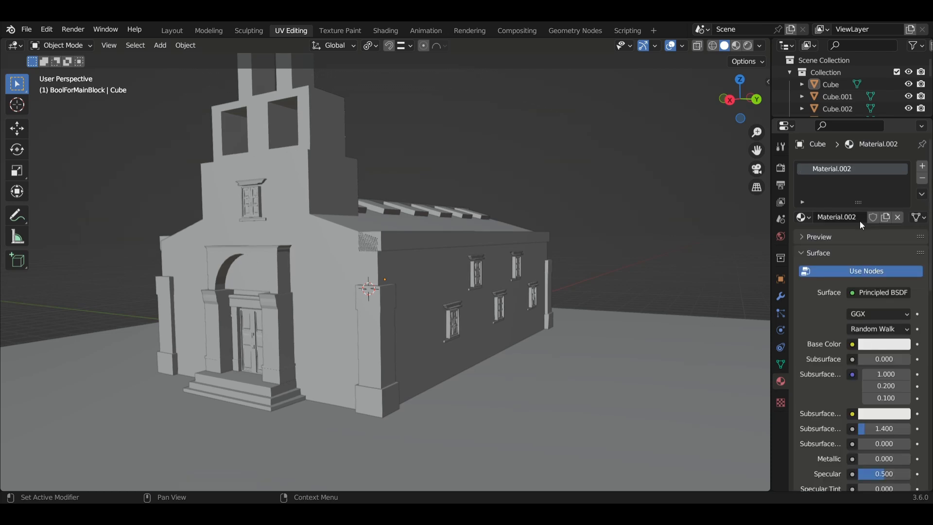
pyautogui.click(876, 347)
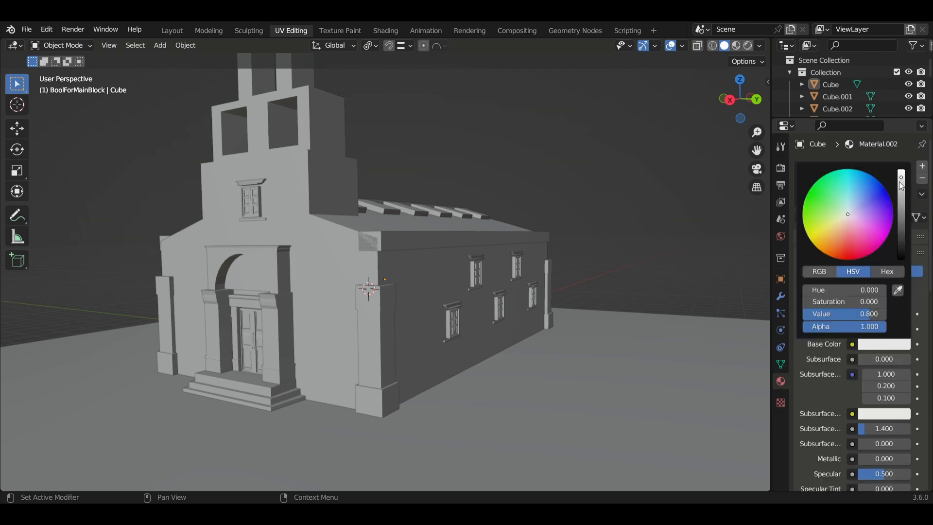
pyautogui.moveTo(851, 214); pyautogui.dragTo(822, 234)
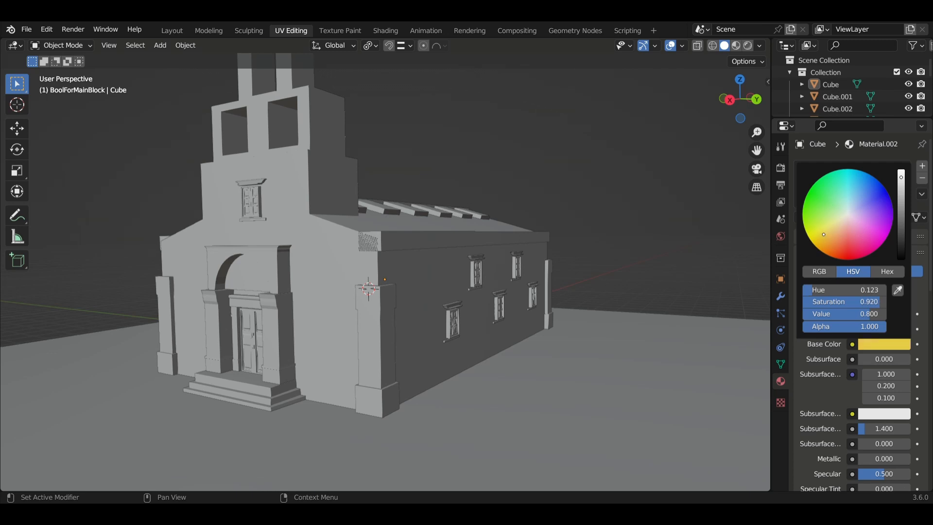
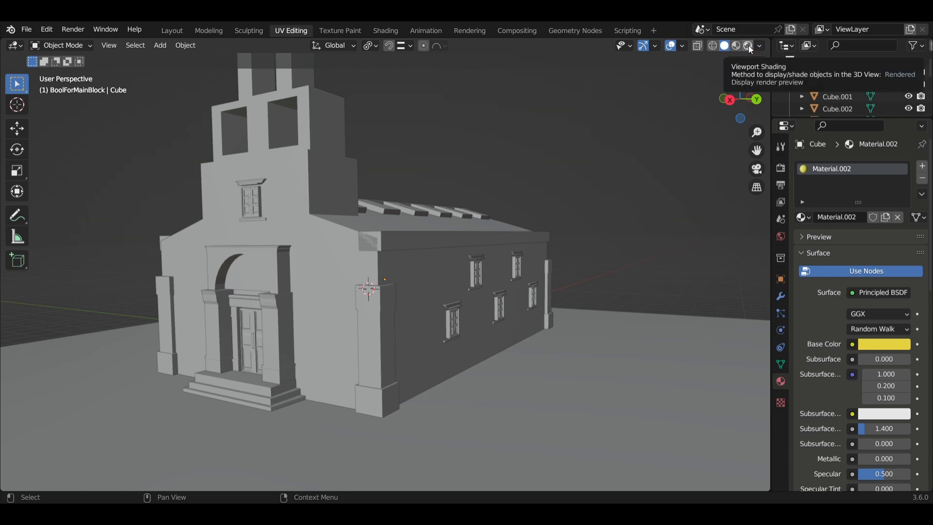
# Step: Set the viewport to rendered shading and add a sun light to the scene
pyautogui.click(749, 46)
pyautogui.moveTo(457, 220); pyautogui.dragTo(417, 249, button='middle')
pyautogui.scroll(-1, 417, 248)
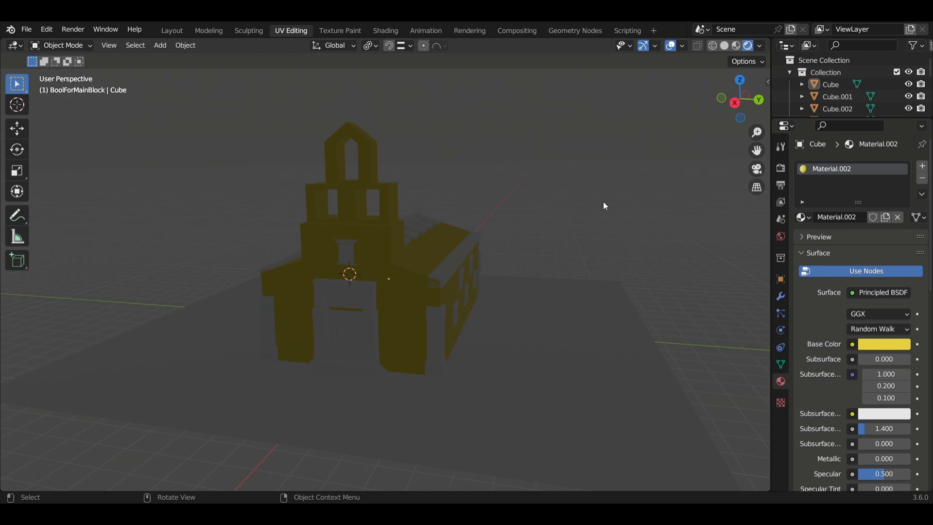
pyautogui.hotkey('shift', 'a')
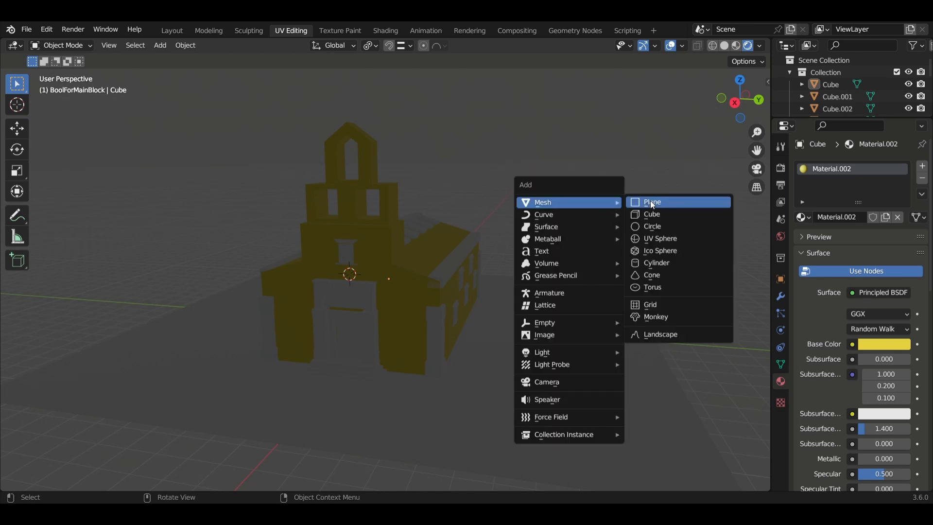
pyautogui.moveTo(562, 220)
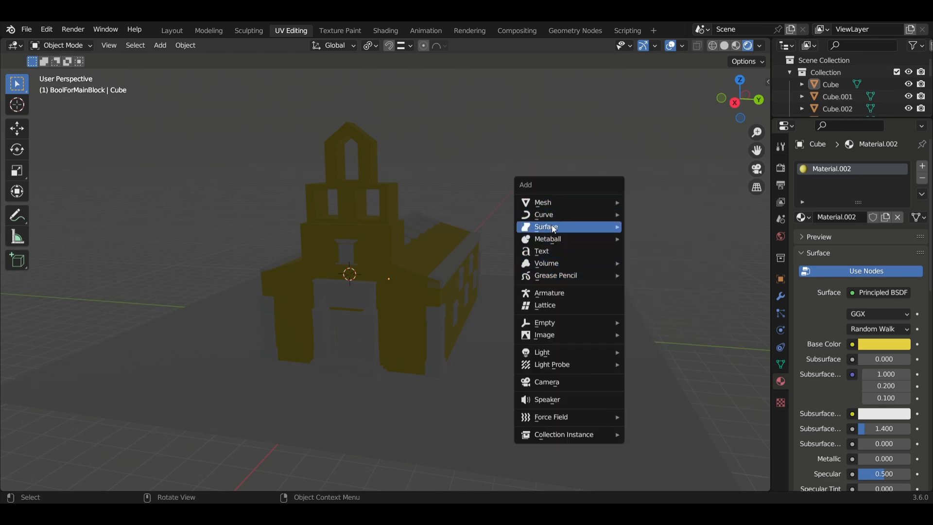
pyautogui.moveTo(559, 351)
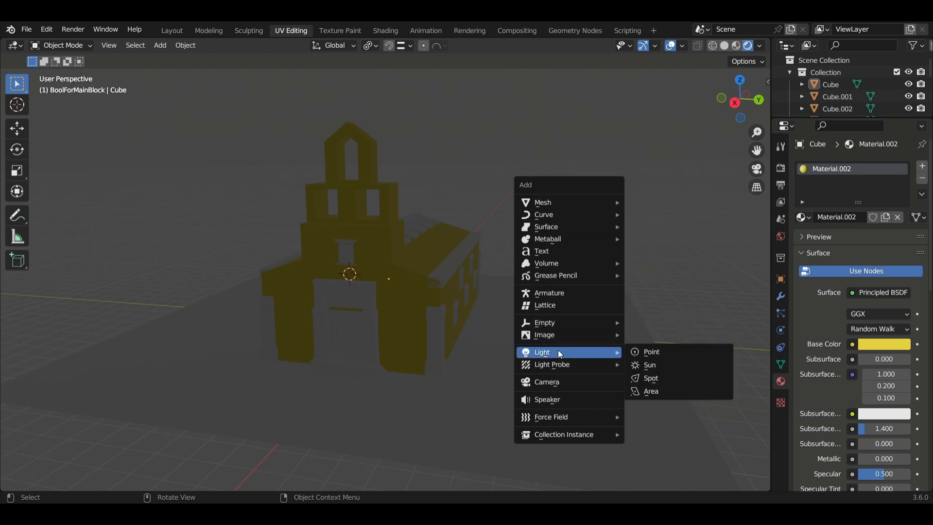
pyautogui.click(648, 365)
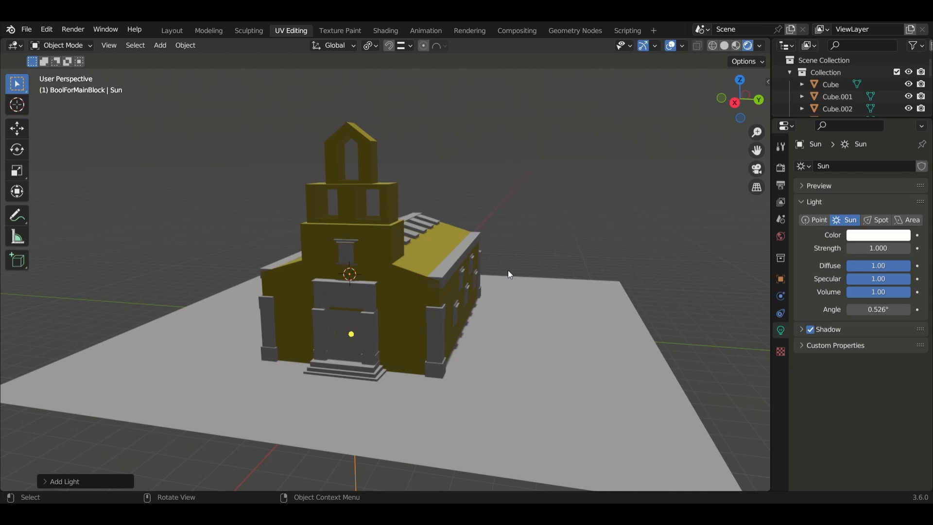
# Step: Raise the sun light vertically above the church roof and aim its beam diagonally down toward the tower end
pyautogui.scroll(-1, 508, 274)
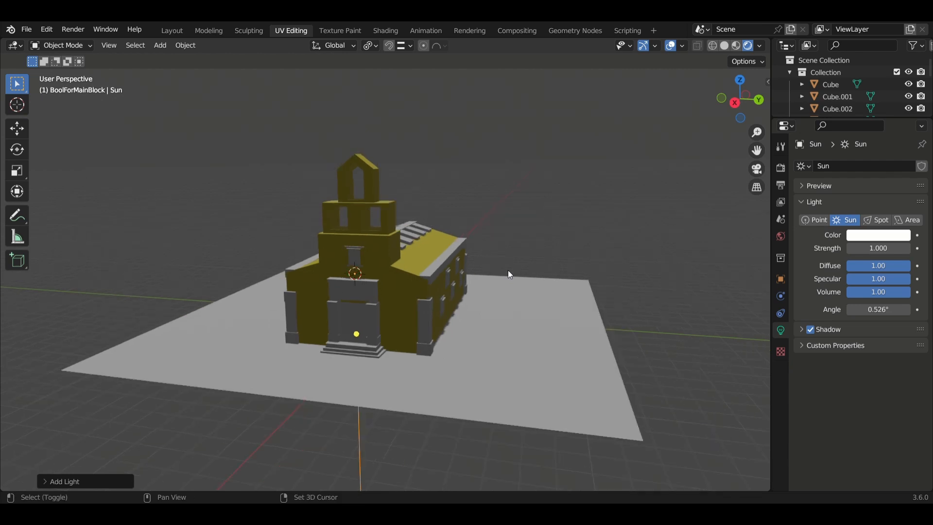
pyautogui.hotkey('shift', 'z')
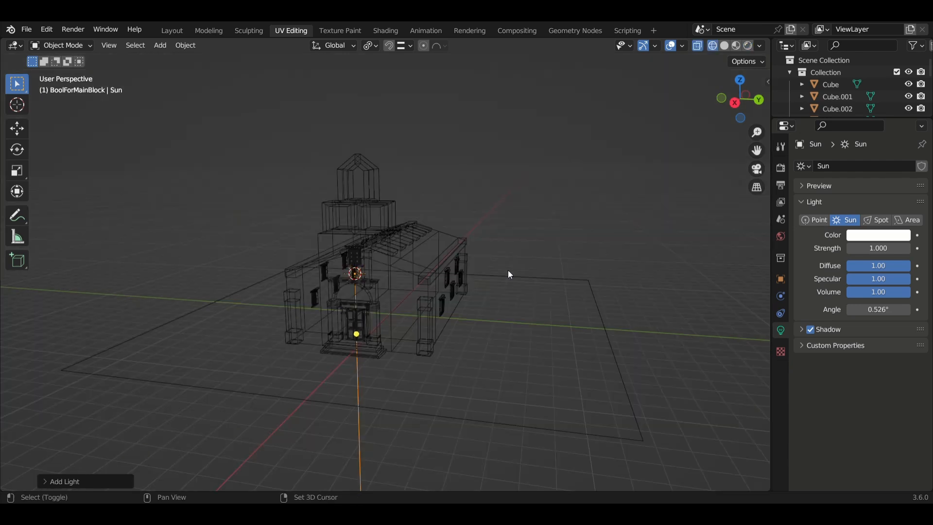
pyautogui.click(749, 45)
pyautogui.moveTo(433, 273); pyautogui.dragTo(568, 272, button='middle')
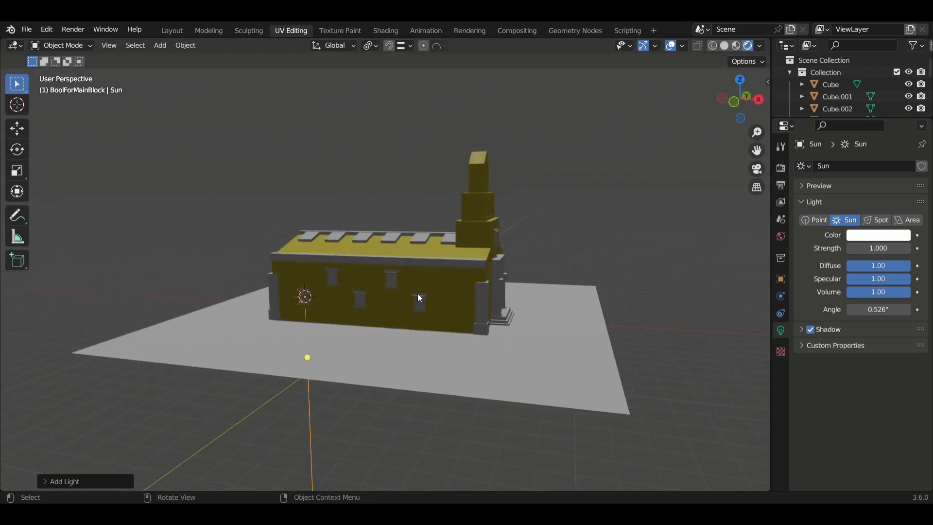
pyautogui.press('g')
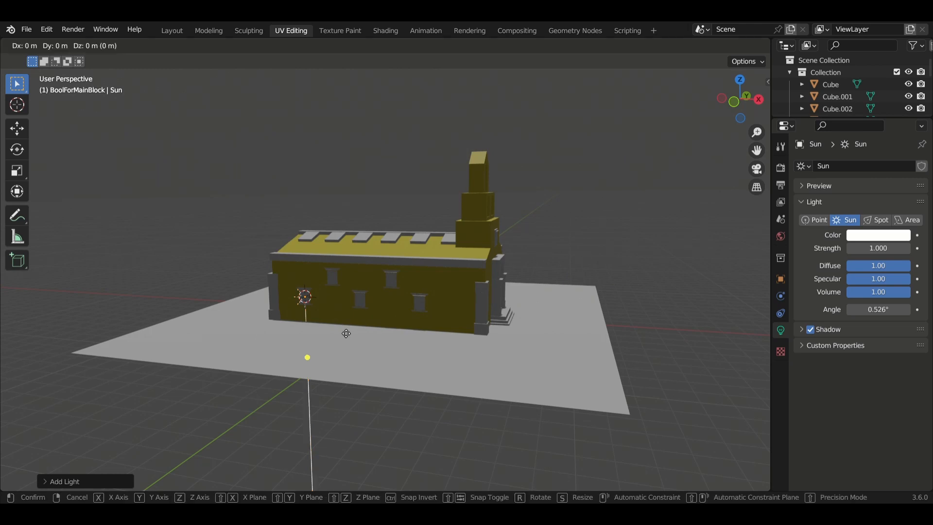
pyautogui.press('z')
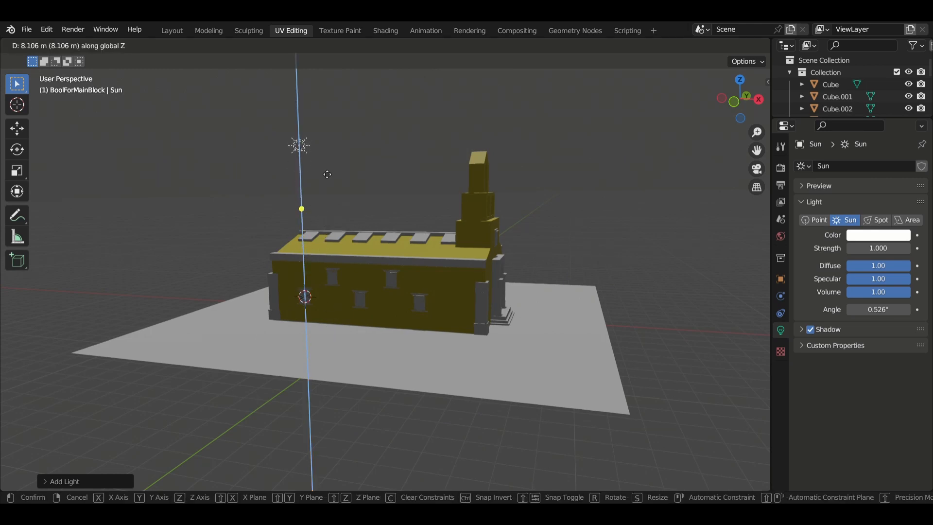
pyautogui.click(326, 158)
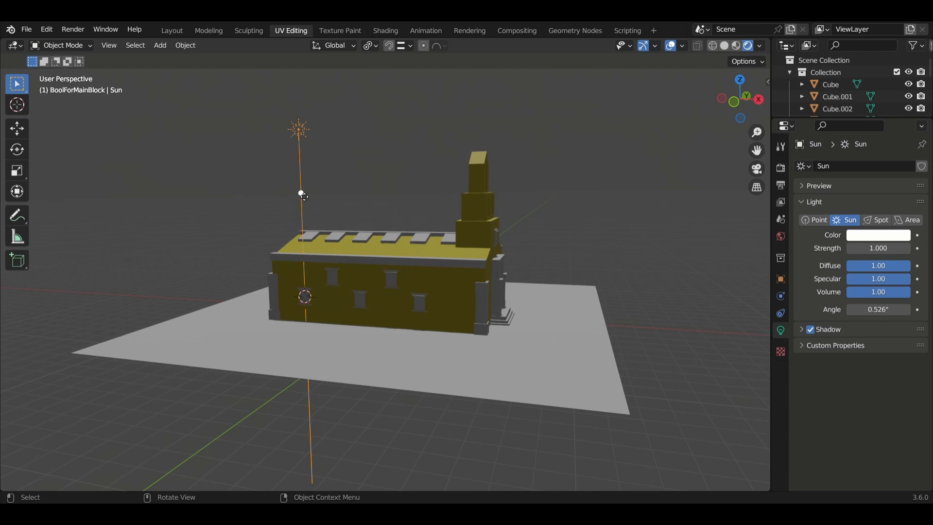
pyautogui.moveTo(302, 196)
pyautogui.mouseDown()
pyautogui.moveTo(341, 194)
pyautogui.moveTo(369, 167)
pyautogui.moveTo(345, 183)
pyautogui.moveTo(347, 176)
pyautogui.mouseUp()
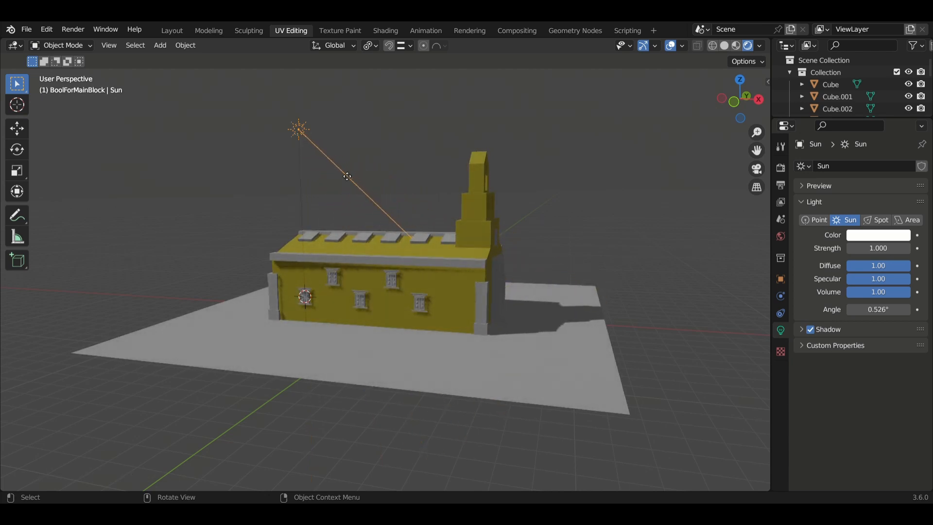
pyautogui.scroll(1, 371, 225)
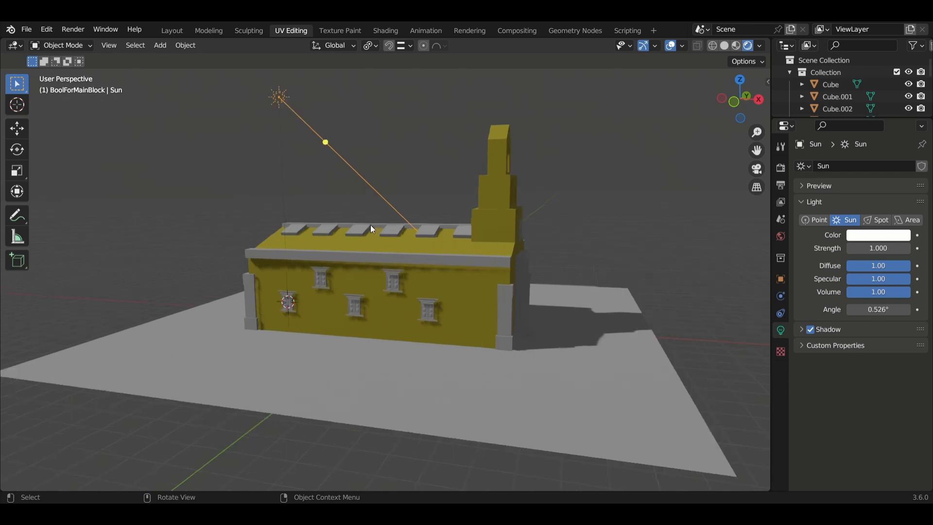
# Step: From the top view, move the sun along the Y axis, farther out from the building's long side wall
pyautogui.press('KP_7')
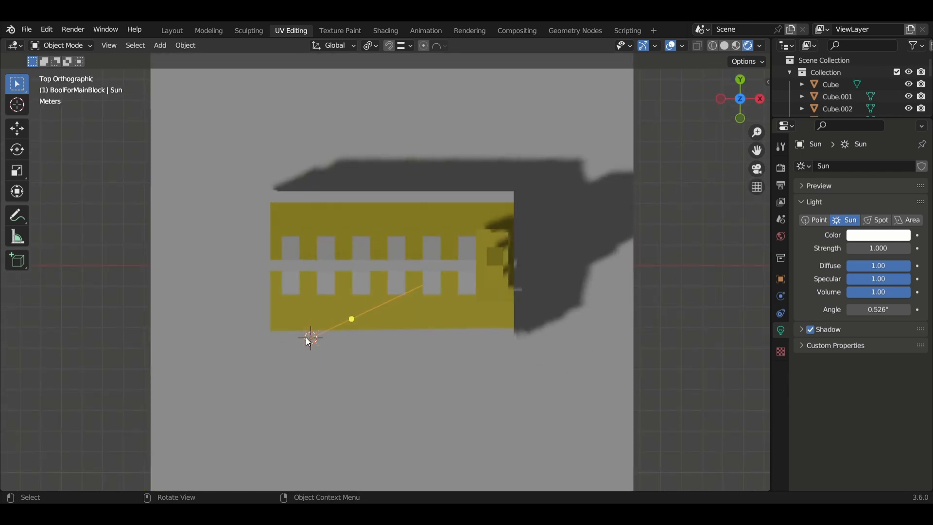
pyautogui.press('g')
pyautogui.press('y')
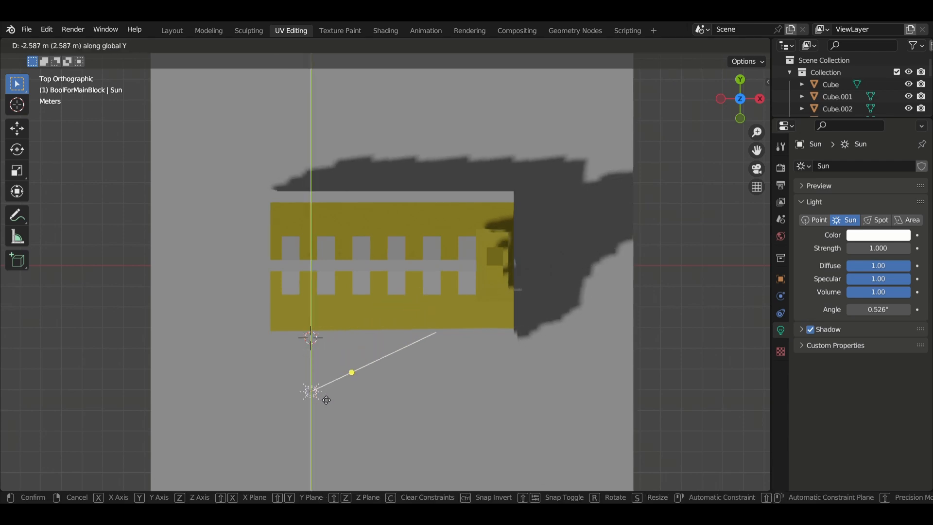
pyautogui.click(424, 450)
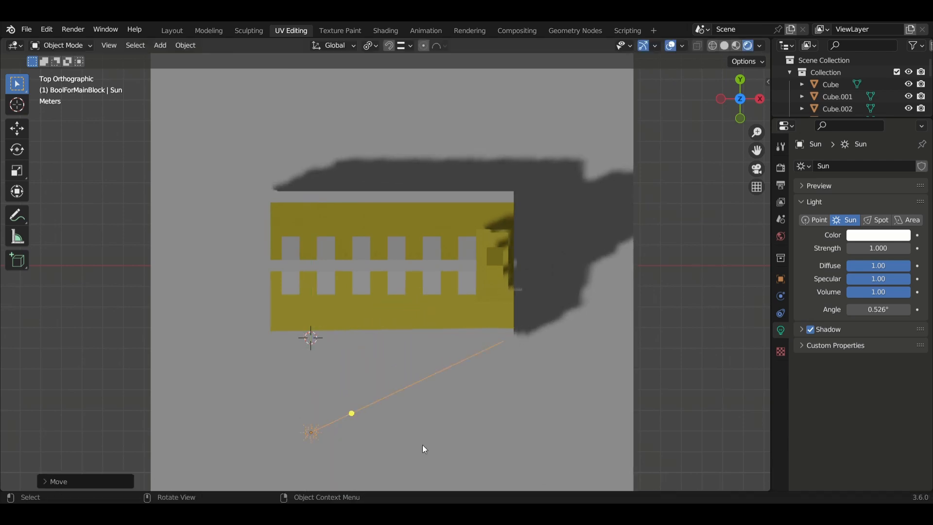
pyautogui.moveTo(425, 449); pyautogui.dragTo(329, 332, button='middle')
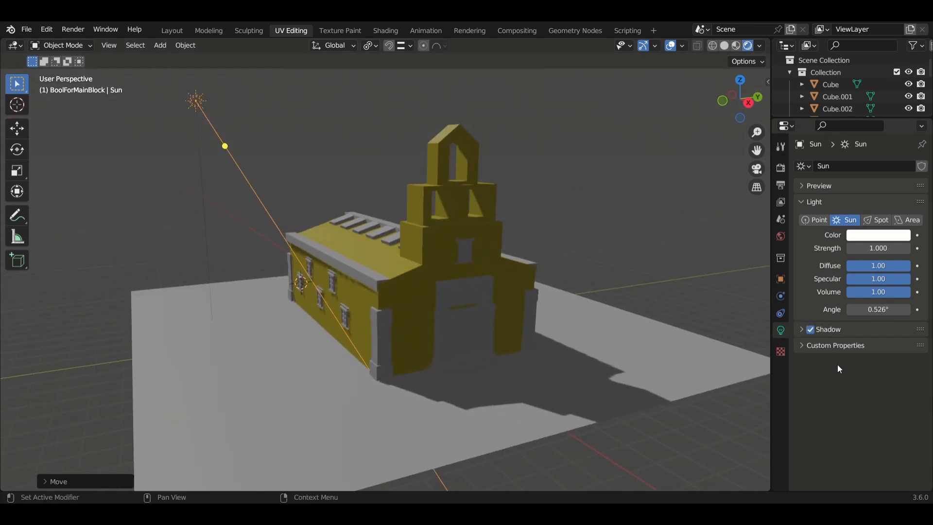
# Step: Move the sun along the X axis past the front of the church and re-aim it to light the entrance facade
pyautogui.moveTo(552, 354)
pyautogui.mouseDown(button='middle')
pyautogui.moveTo(497, 340)
pyautogui.moveTo(516, 346)
pyautogui.moveTo(524, 335)
pyautogui.moveTo(535, 349)
pyautogui.mouseUp(button='middle')
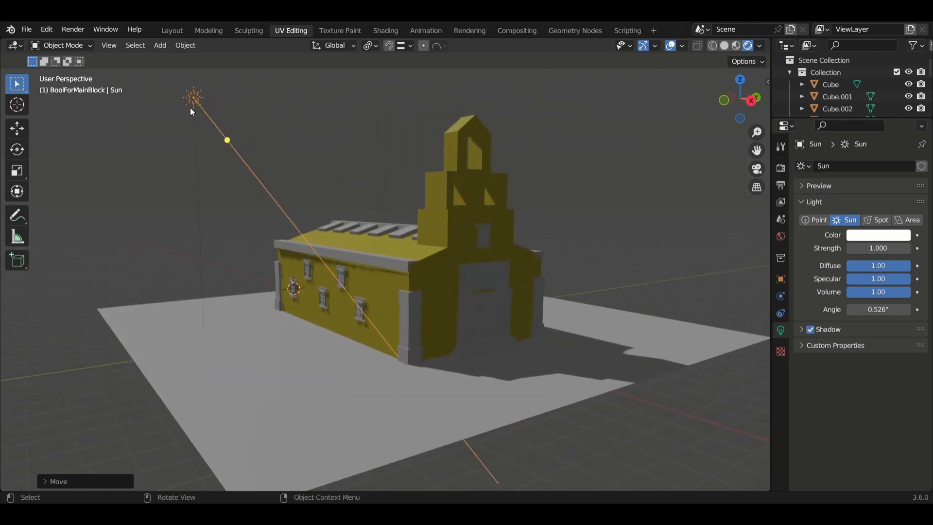
pyautogui.moveTo(437, 411); pyautogui.dragTo(319, 402, button='middle')
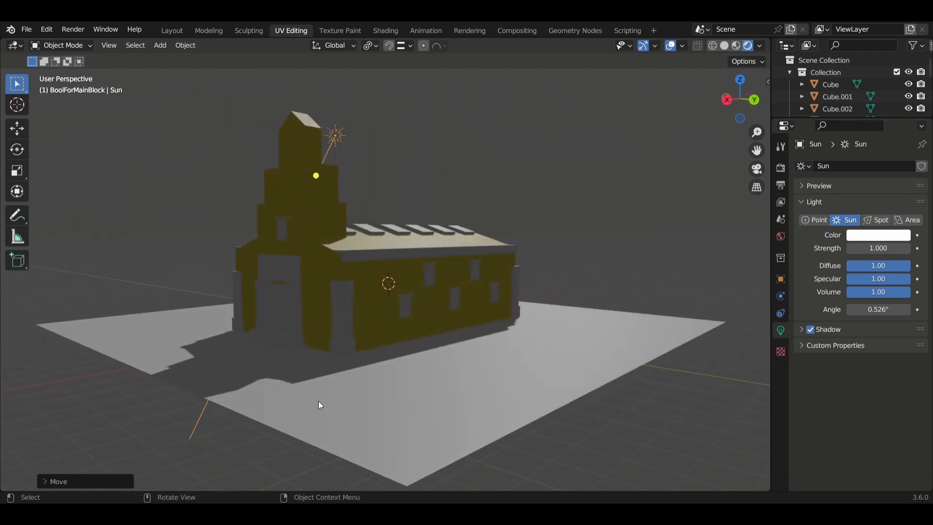
pyautogui.press('g')
pyautogui.press('x')
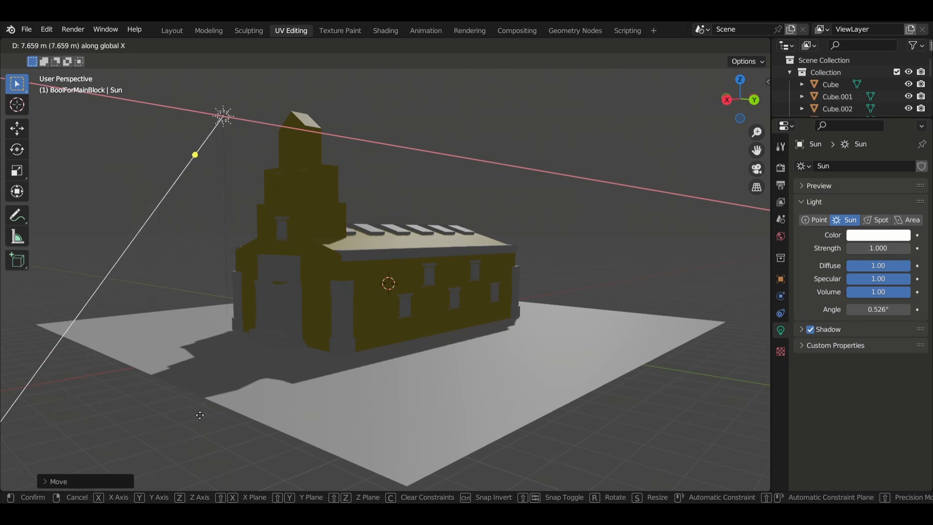
pyautogui.click(102, 200)
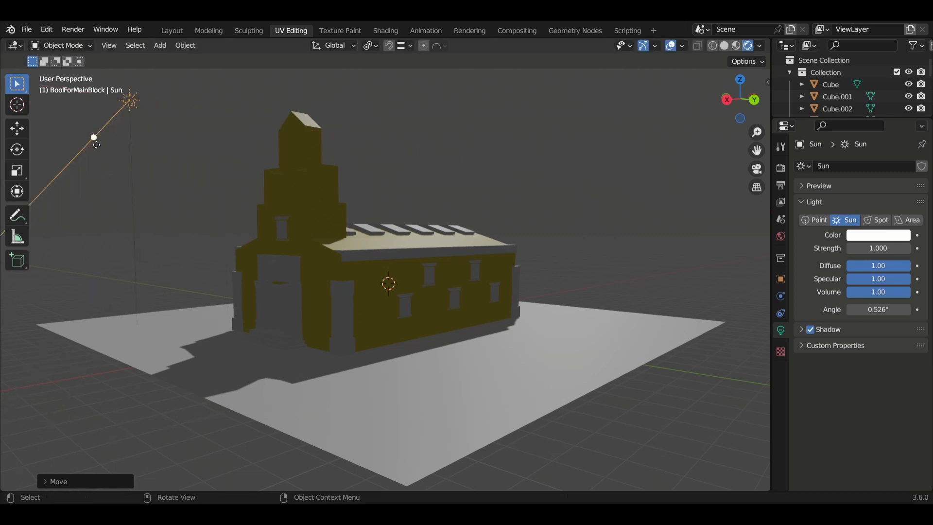
pyautogui.moveTo(95, 140); pyautogui.dragTo(236, 136)
pyautogui.moveTo(216, 210); pyautogui.dragTo(408, 317, button='middle')
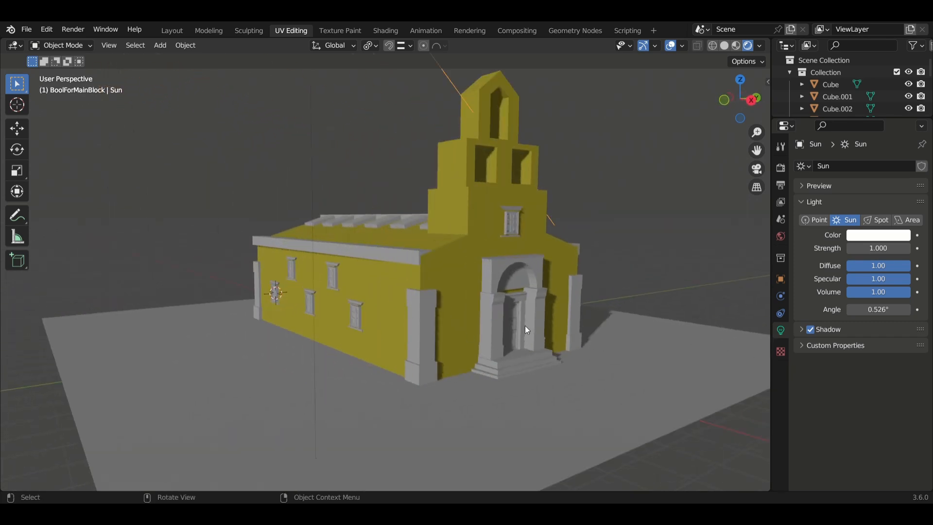
# Step: Darken the yellow base color of the main building block's material to a value of about 0.673
pyautogui.moveTo(525, 326); pyautogui.dragTo(471, 351, button='middle')
pyautogui.click(484, 350)
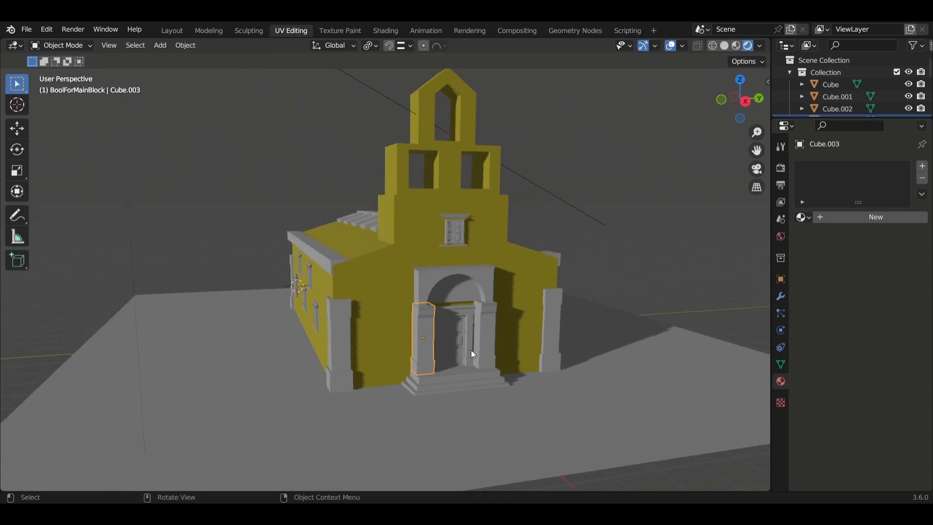
pyautogui.click(388, 263)
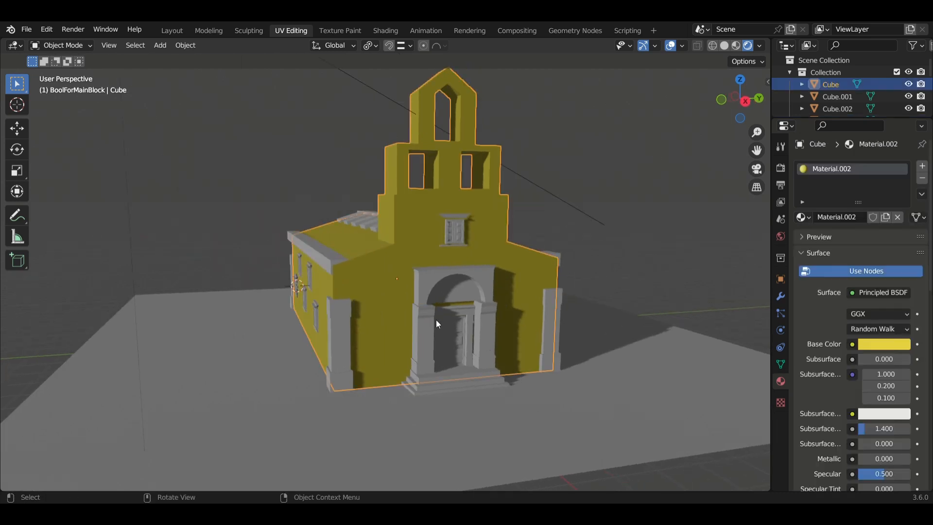
pyautogui.click(879, 343)
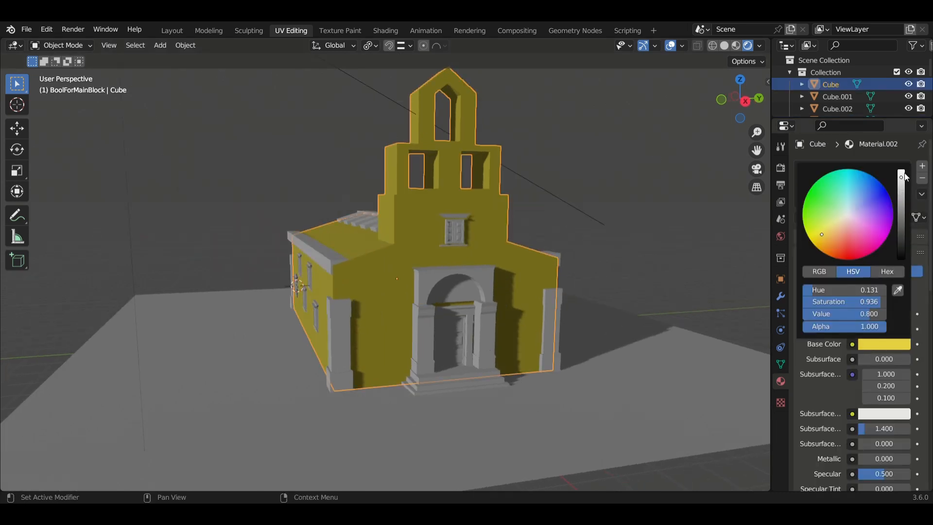
pyautogui.moveTo(902, 176); pyautogui.dragTo(902, 183)
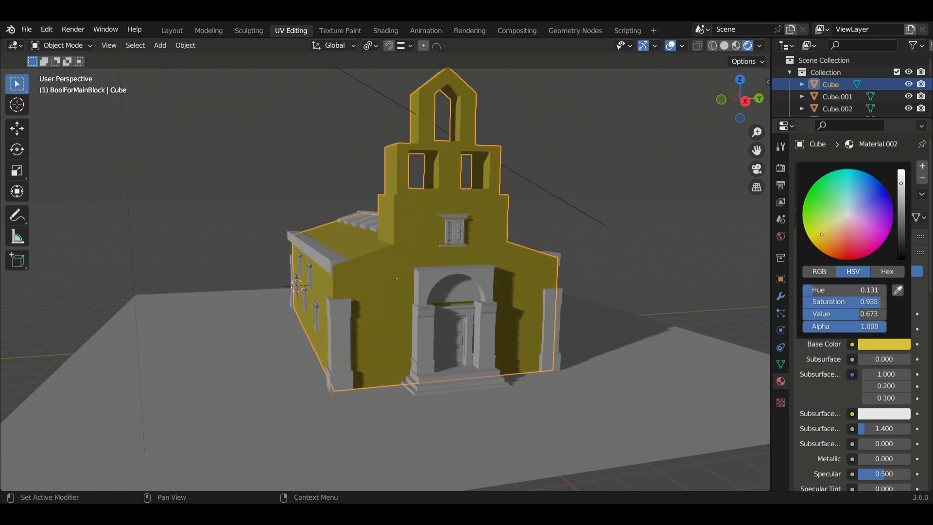
# Step: Try different metallic and roughness amounts on the yellow material, ending with metallic at 0.367 and roughness at 0.266
pyautogui.scroll(-4, 810, 393)
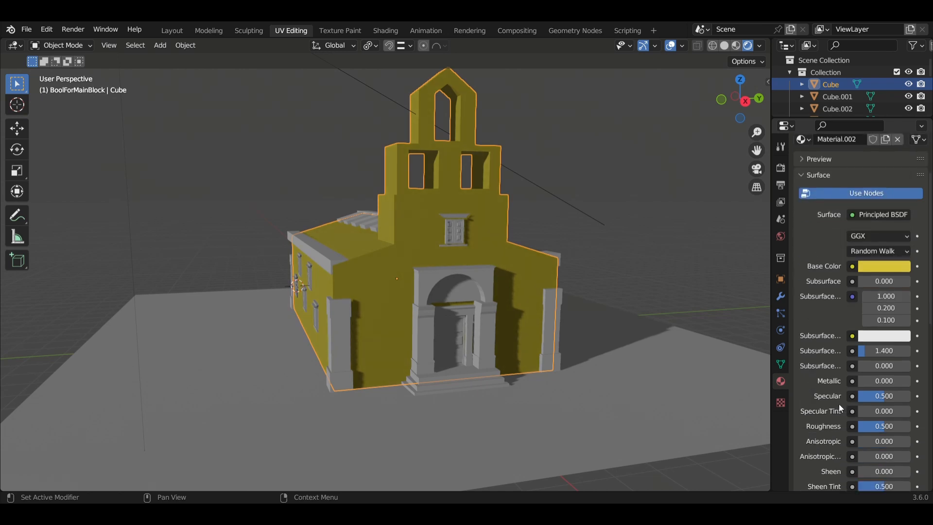
pyautogui.scroll(-1, 839, 404)
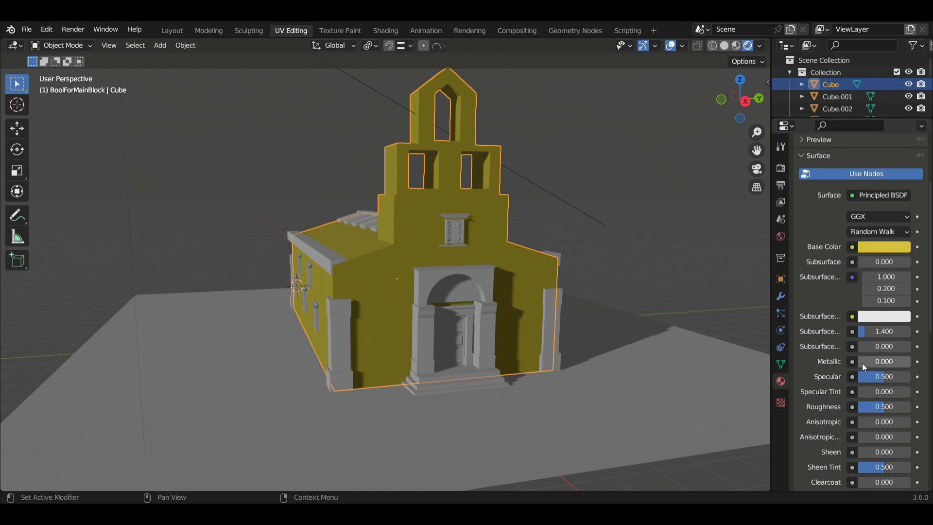
pyautogui.moveTo(862, 363); pyautogui.dragTo(883, 364)
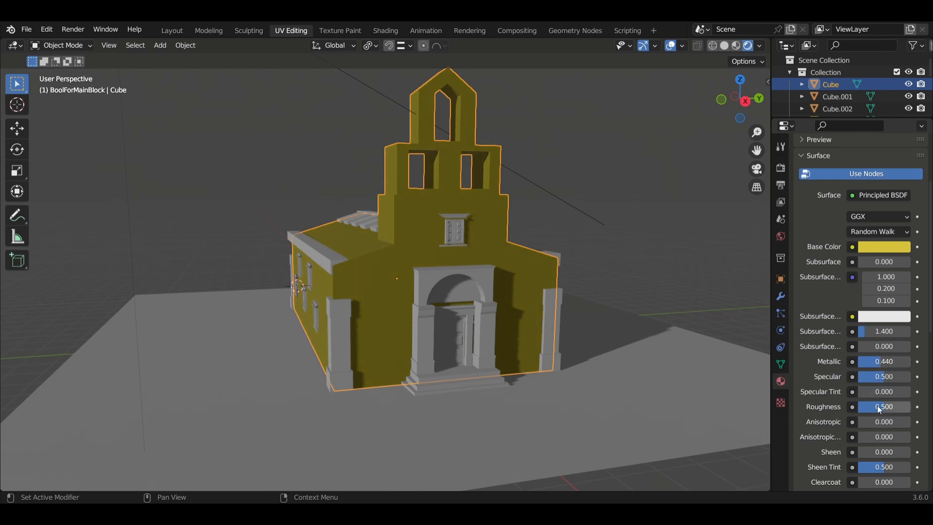
pyautogui.moveTo(880, 407); pyautogui.dragTo(872, 407)
pyautogui.moveTo(585, 262); pyautogui.dragTo(484, 259, button='middle')
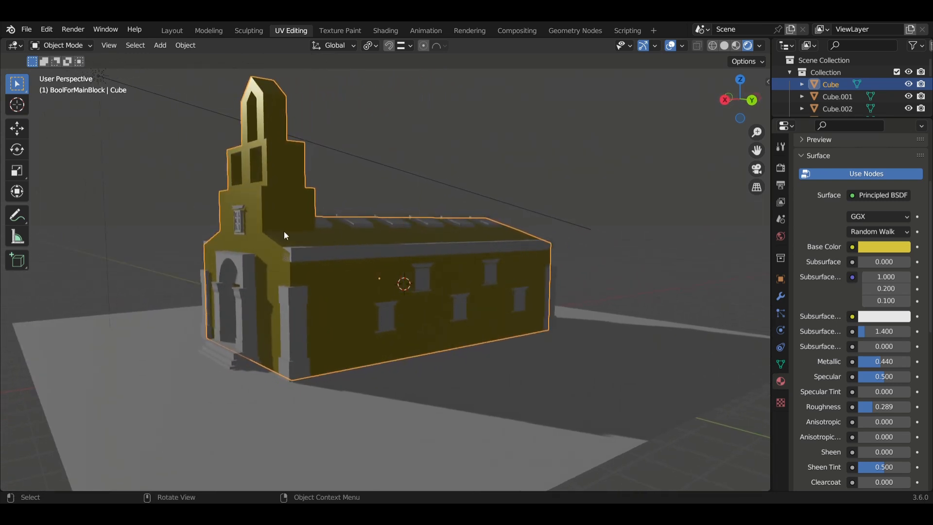
pyautogui.moveTo(284, 231); pyautogui.dragTo(284, 231, button='middle')
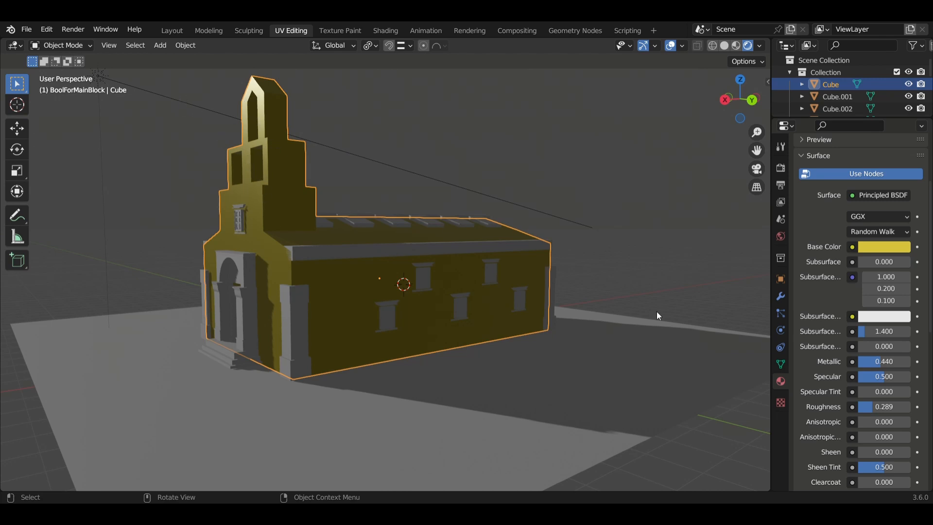
pyautogui.moveTo(873, 407); pyautogui.dragTo(911, 407)
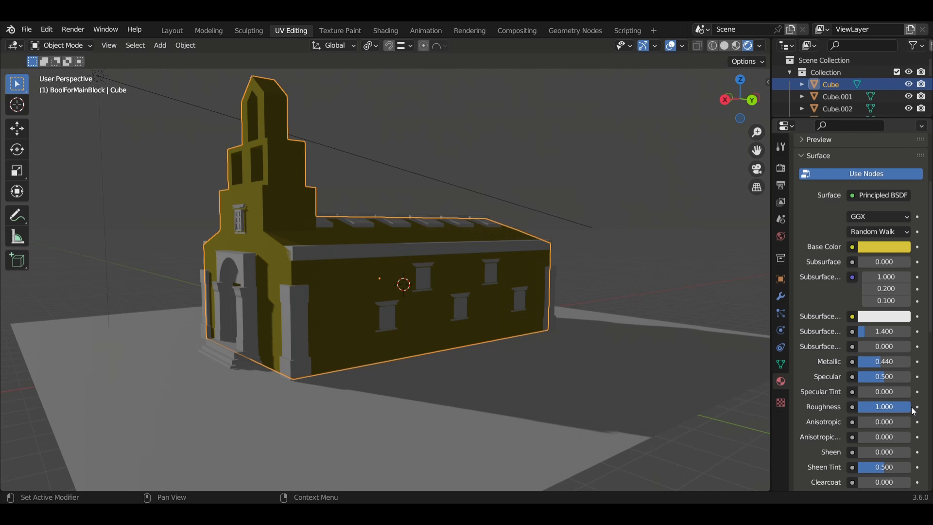
pyautogui.moveTo(911, 407); pyautogui.dragTo(875, 408)
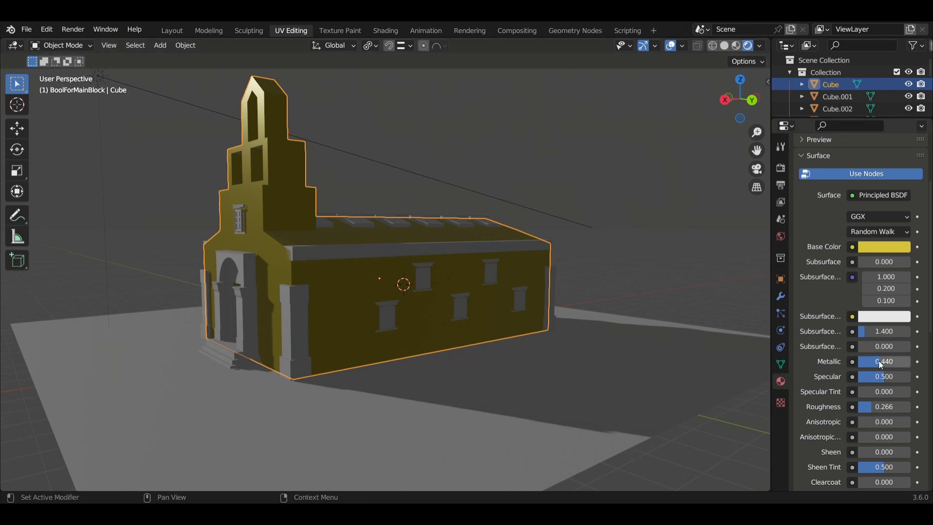
pyautogui.moveTo(879, 361)
pyautogui.mouseDown()
pyautogui.moveTo(910, 361)
pyautogui.moveTo(862, 362)
pyautogui.moveTo(877, 365)
pyautogui.mouseUp()
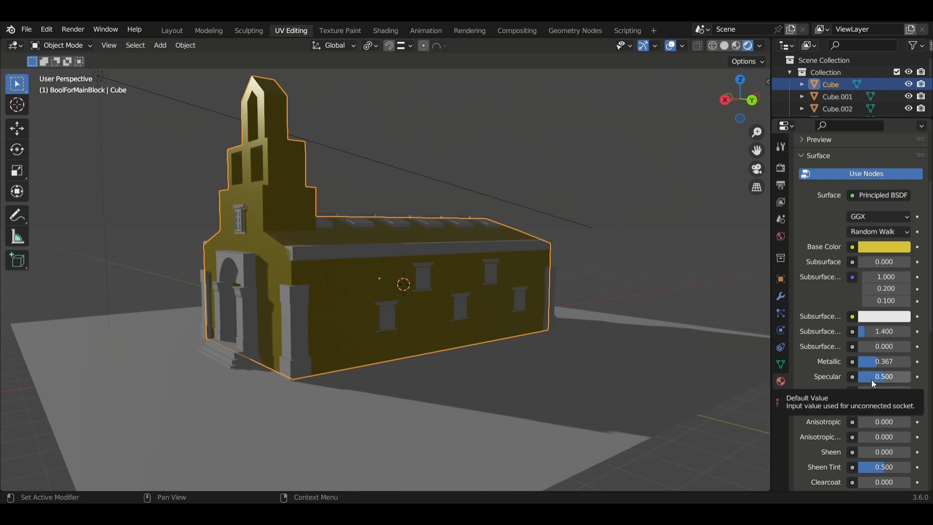
pyautogui.moveTo(415, 344); pyautogui.dragTo(486, 350, button='middle')
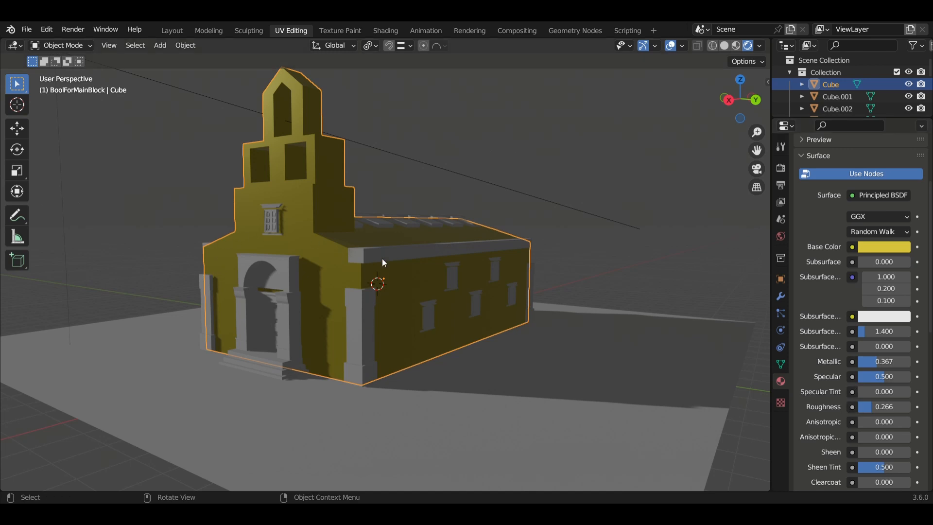
# Step: Create a new material for the long cornice beam along the roof edge on the sunlit side wall
pyautogui.moveTo(444, 301)
pyautogui.mouseDown(button='middle')
pyautogui.moveTo(363, 327)
pyautogui.moveTo(507, 341)
pyautogui.moveTo(461, 334)
pyautogui.moveTo(430, 301)
pyautogui.mouseUp(button='middle')
pyautogui.click(423, 275)
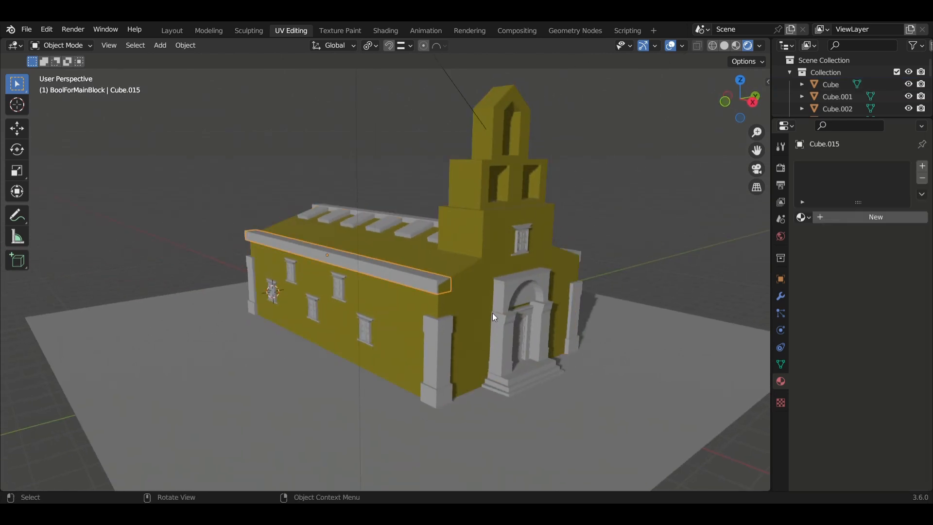
pyautogui.moveTo(493, 314); pyautogui.dragTo(477, 314, button='middle')
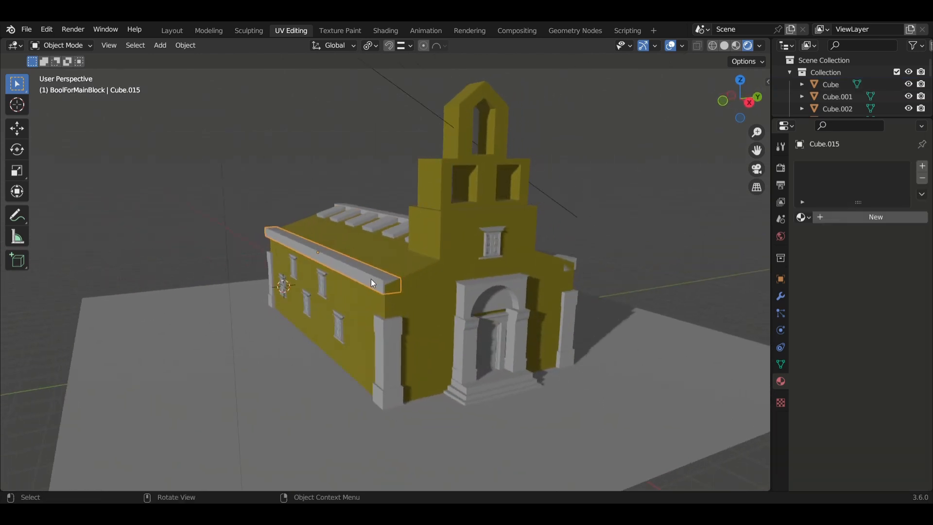
pyautogui.moveTo(461, 311); pyautogui.dragTo(419, 285, button='middle')
pyautogui.moveTo(515, 296); pyautogui.dragTo(468, 208, button='middle')
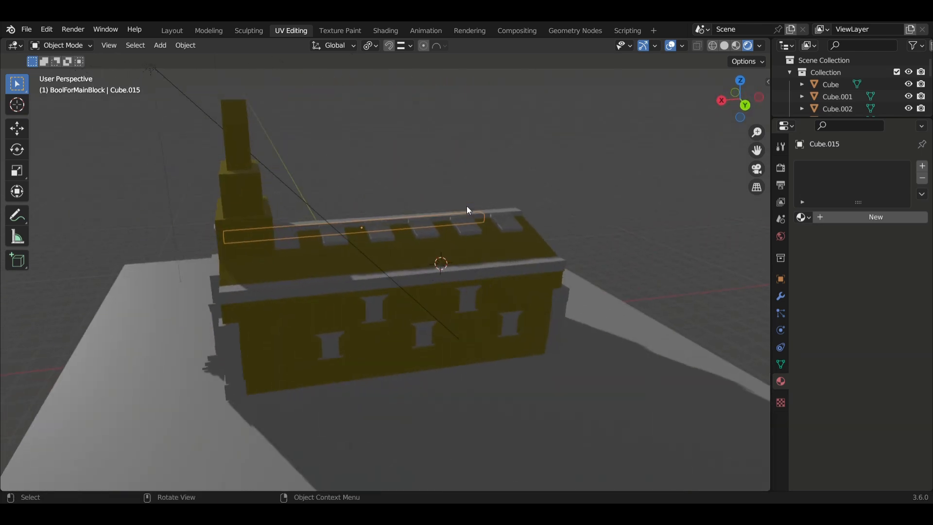
pyautogui.moveTo(408, 292); pyautogui.dragTo(540, 279, button='middle')
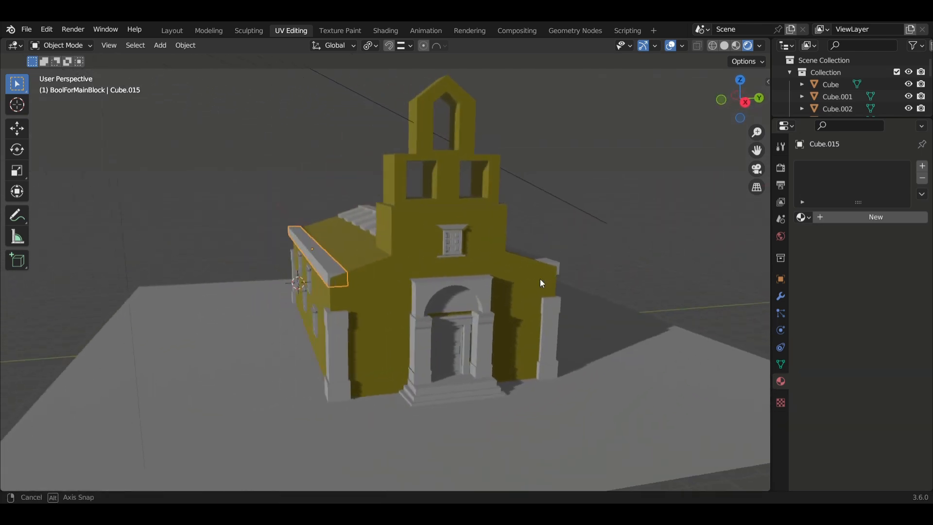
pyautogui.click(850, 217)
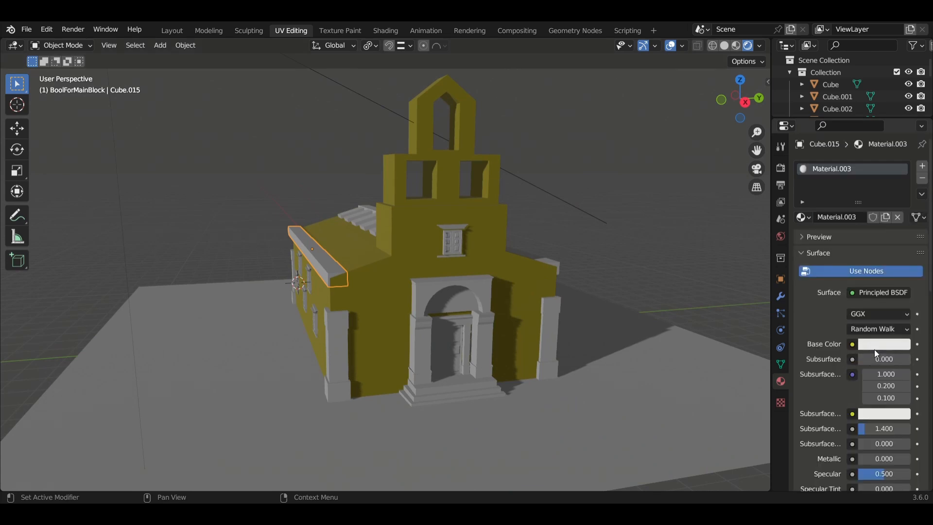
# Step: Darken the base color of the sunlit-side cornice beam's material to a gray with a value of 0.472
pyautogui.click(875, 347)
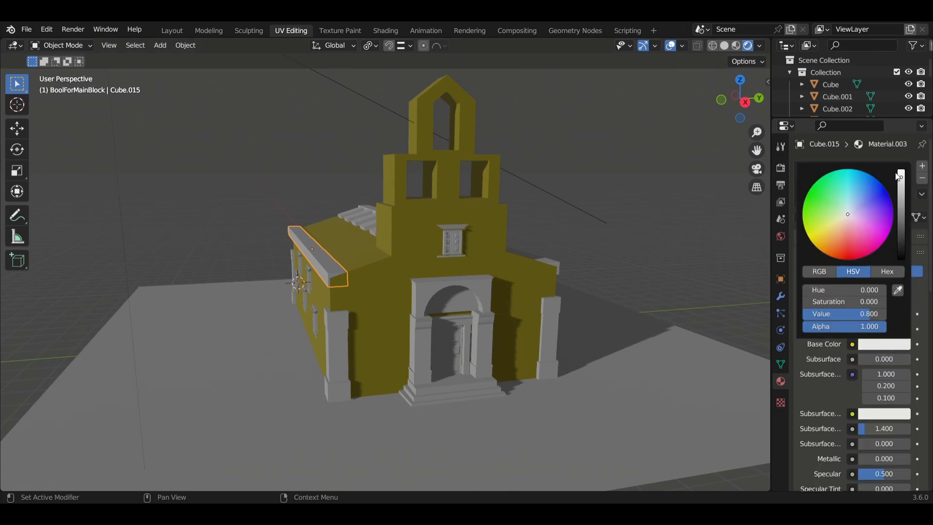
pyautogui.moveTo(902, 177); pyautogui.dragTo(902, 202)
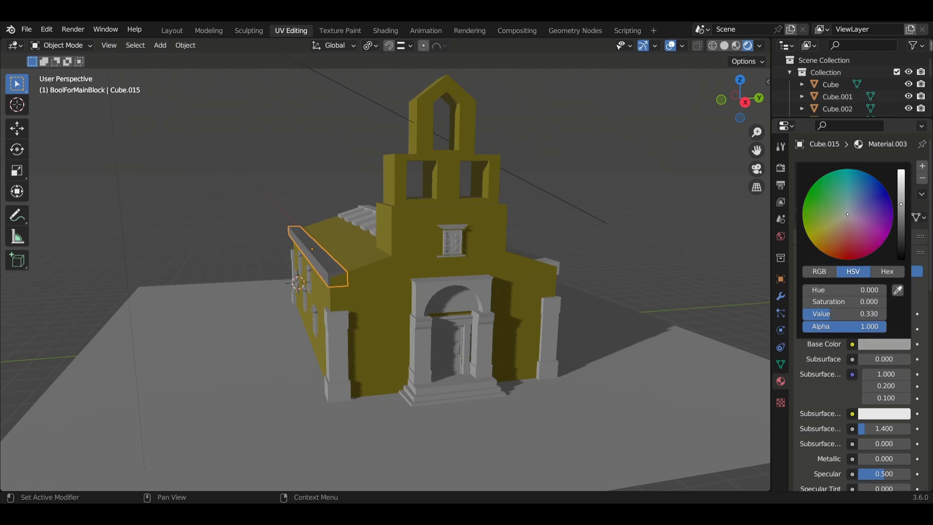
pyautogui.moveTo(512, 290)
pyautogui.mouseDown(button='middle')
pyautogui.moveTo(413, 285)
pyautogui.moveTo(517, 298)
pyautogui.mouseUp(button='middle')
pyautogui.click(906, 345)
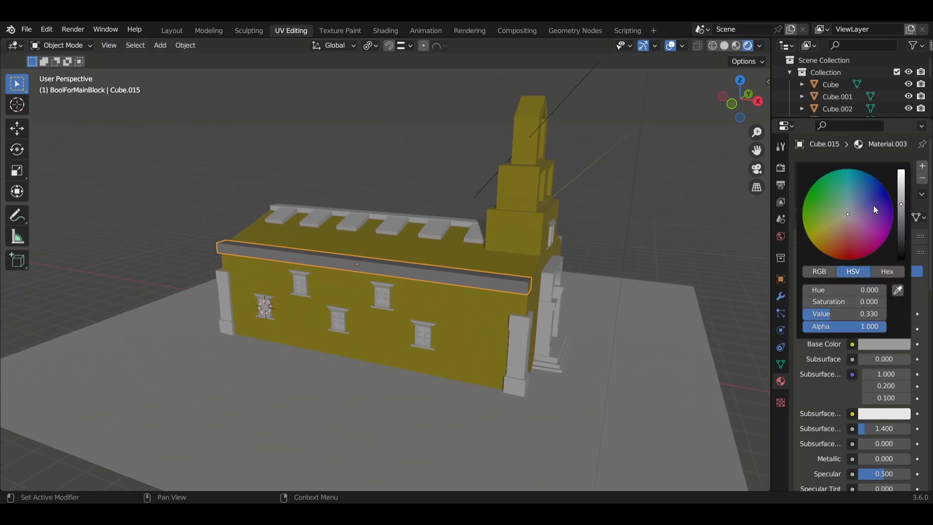
pyautogui.moveTo(902, 204); pyautogui.dragTo(902, 194)
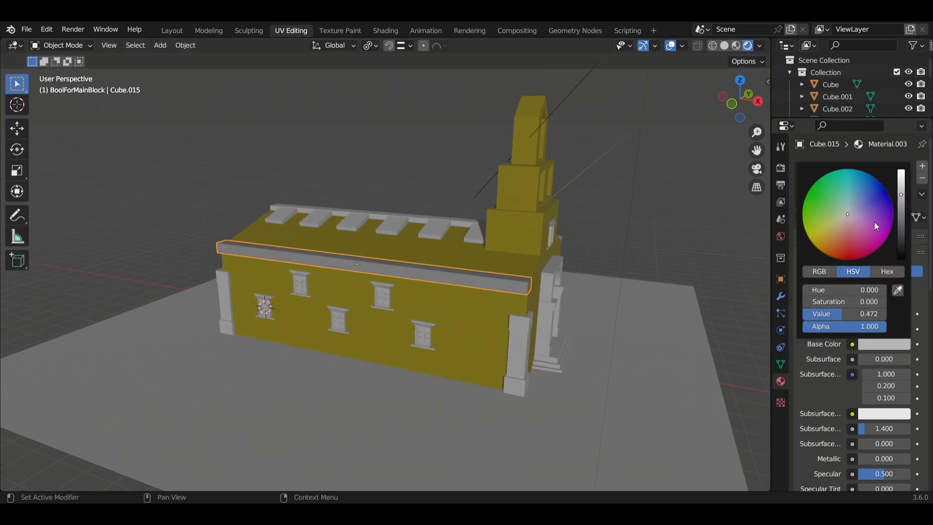
pyautogui.moveTo(627, 316); pyautogui.dragTo(498, 313, button='middle')
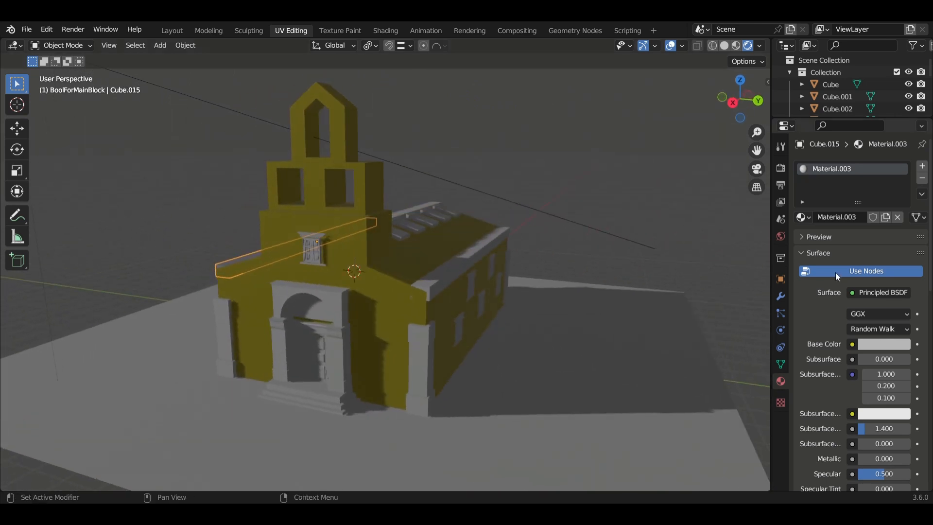
# Step: Set the cornice beam material's roughness to 0.261 and its metallic amount to 0.468
pyautogui.scroll(-5, 833, 343)
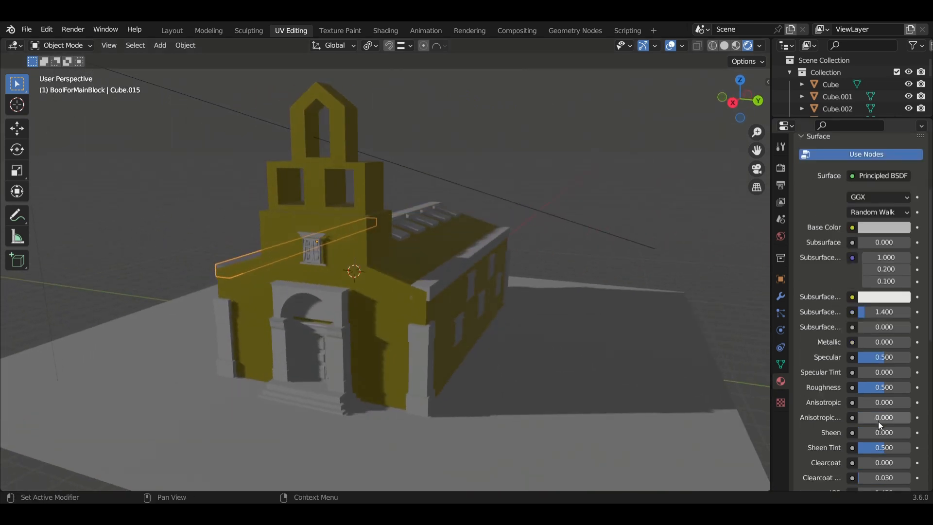
pyautogui.moveTo(883, 388); pyautogui.dragTo(873, 387)
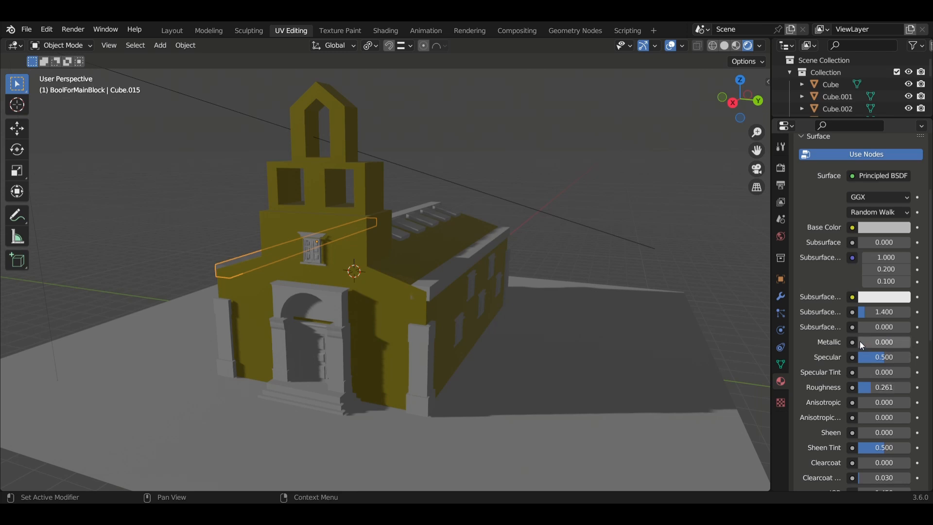
pyautogui.moveTo(859, 341); pyautogui.dragTo(882, 341)
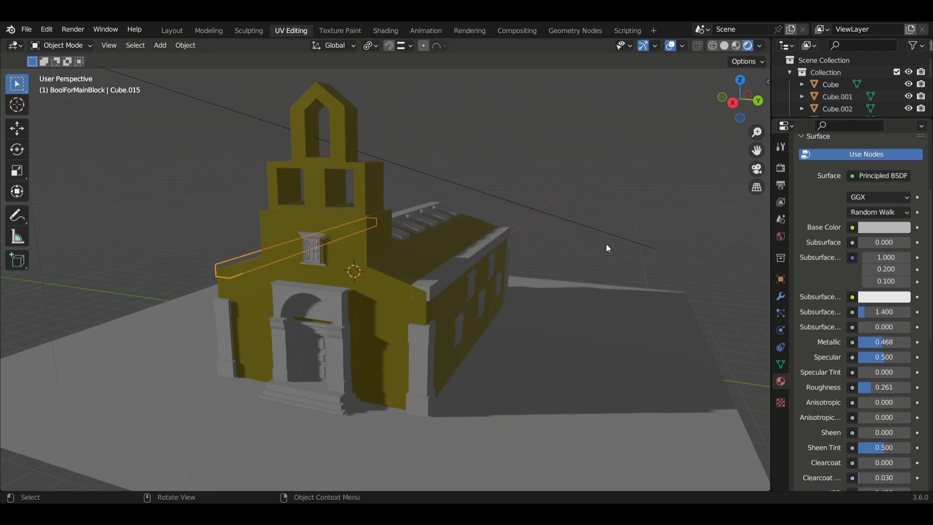
pyautogui.moveTo(546, 265); pyautogui.dragTo(603, 278, button='middle')
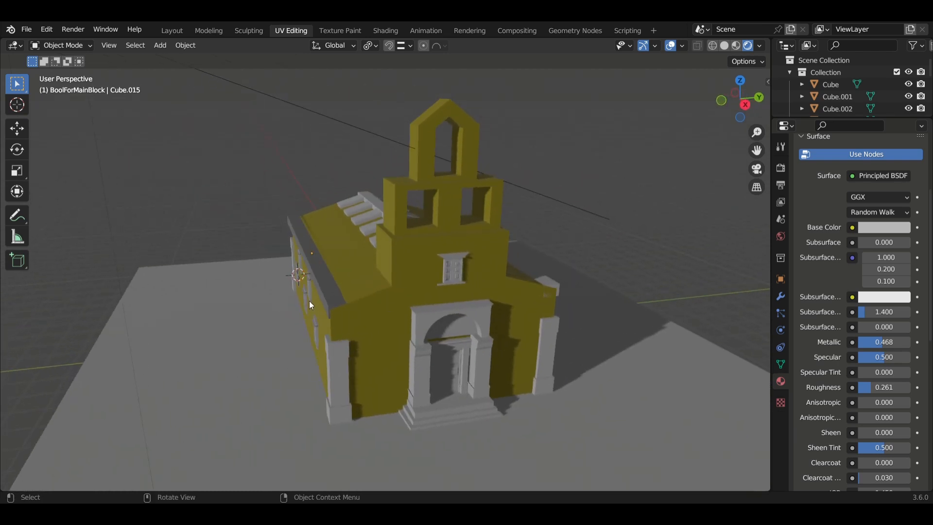
# Step: Assign the existing gray Material.003 to the matching cornice beam on the opposite, shaded side of the roof
pyautogui.click(325, 297)
pyautogui.moveTo(546, 322); pyautogui.dragTo(285, 285, button='middle')
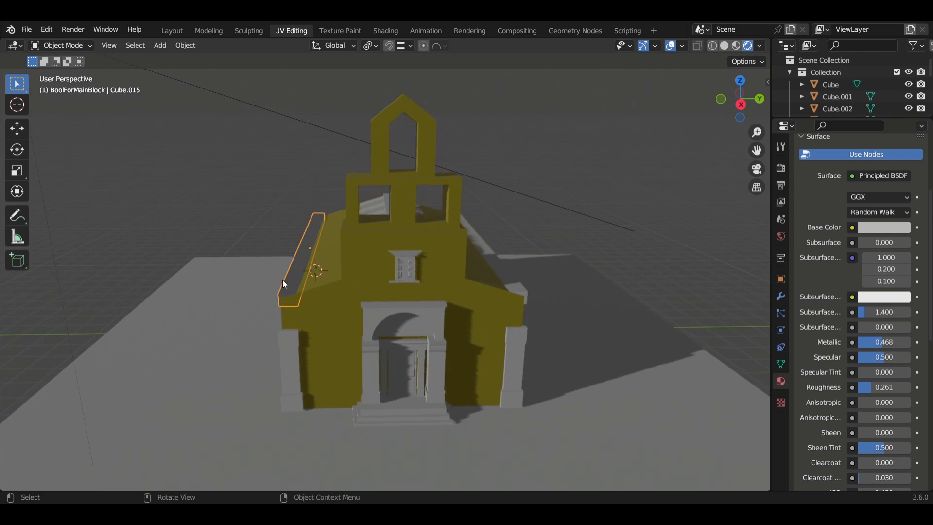
pyautogui.click(527, 293)
pyautogui.moveTo(562, 323); pyautogui.dragTo(518, 317, button='middle')
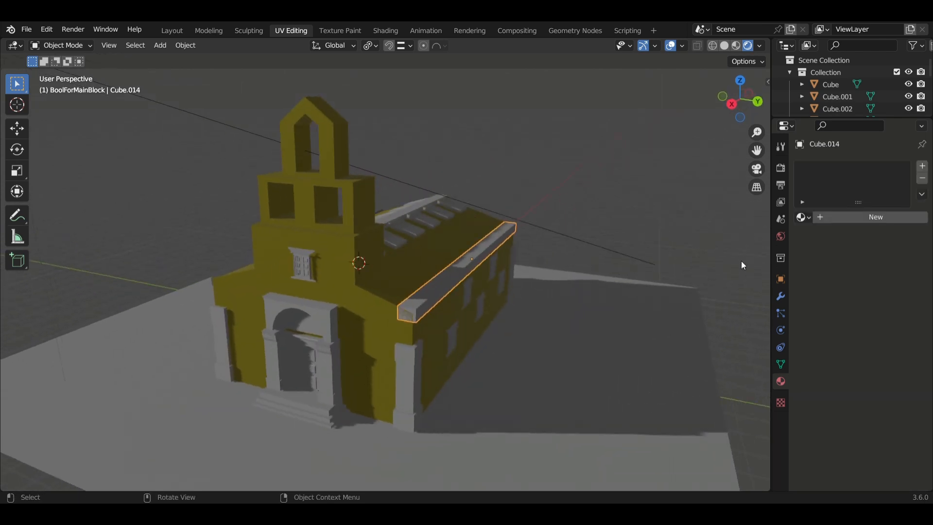
pyautogui.click(806, 217)
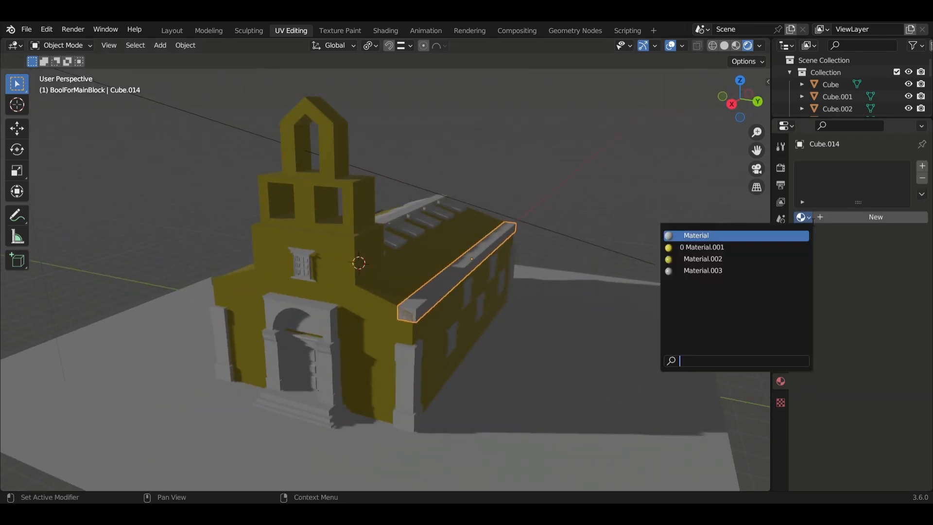
pyautogui.click(715, 276)
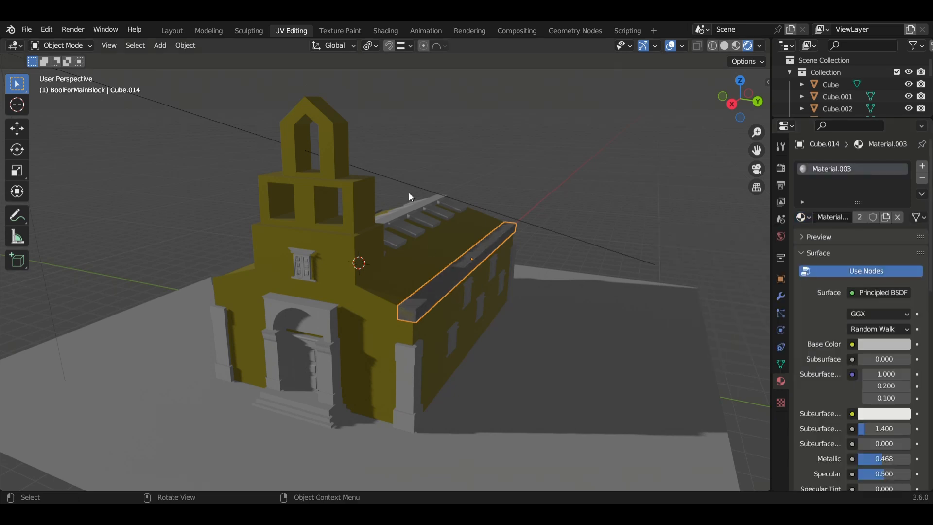
# Step: Assign the gray Material.003 to the long beam running along the roof ridge
pyautogui.moveTo(411, 197); pyautogui.dragTo(439, 216, button='middle')
pyautogui.click(424, 211)
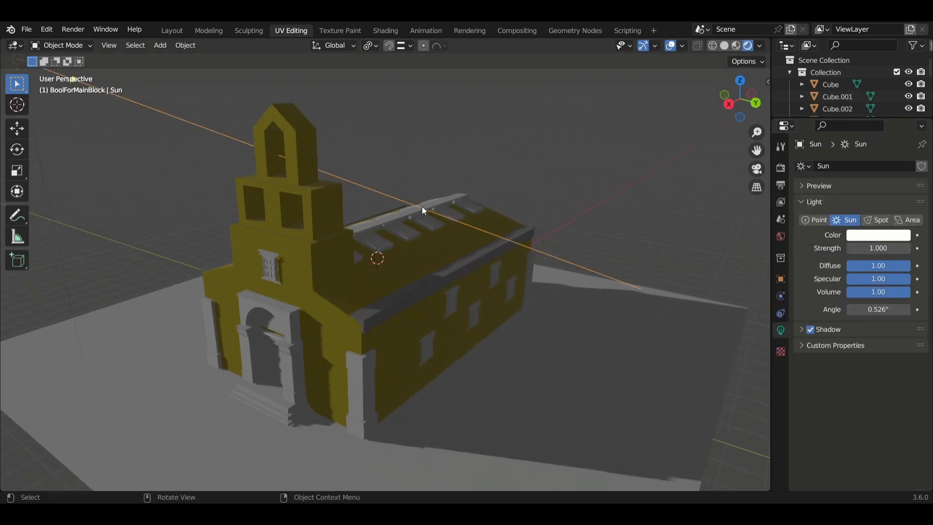
pyautogui.click(450, 204)
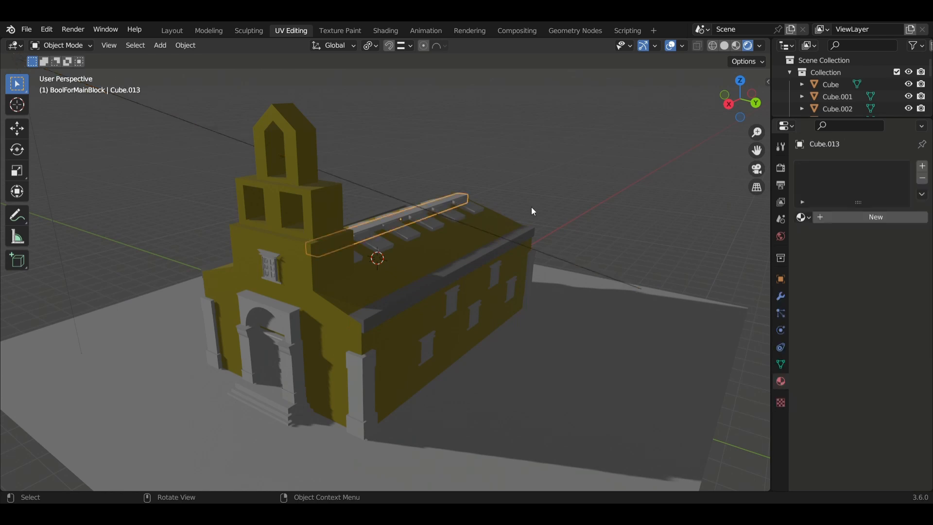
pyautogui.click(810, 218)
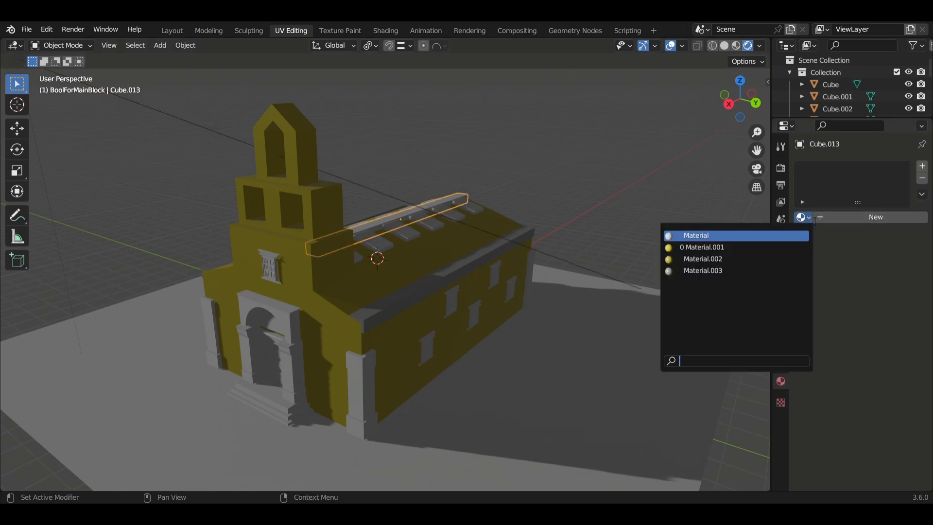
pyautogui.click(722, 273)
# Step: Create a new material for the raised roof slab closest to the bell tower
pyautogui.moveTo(592, 264); pyautogui.dragTo(609, 281, button='middle')
pyautogui.moveTo(560, 249); pyautogui.dragTo(569, 298, button='middle')
pyautogui.moveTo(496, 261); pyautogui.dragTo(461, 244, button='middle')
pyautogui.scroll(4, 599, 208)
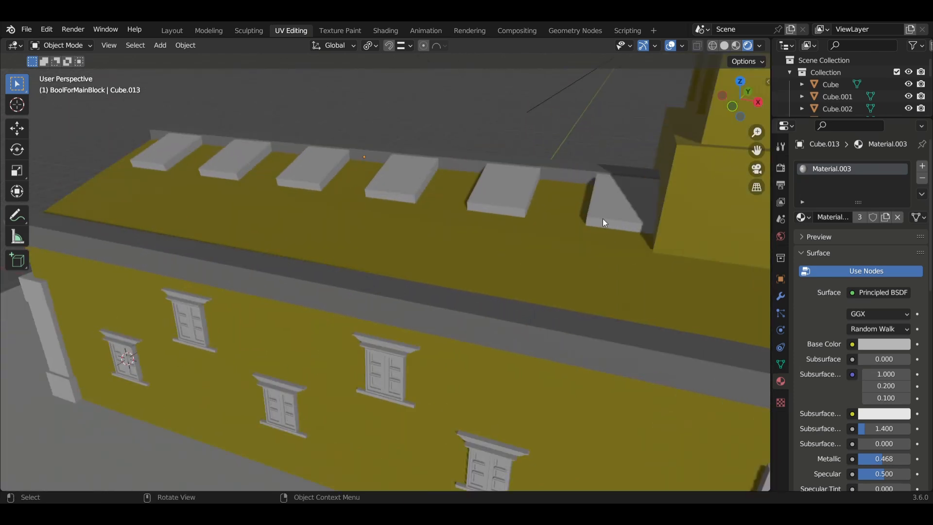
pyautogui.click(602, 218)
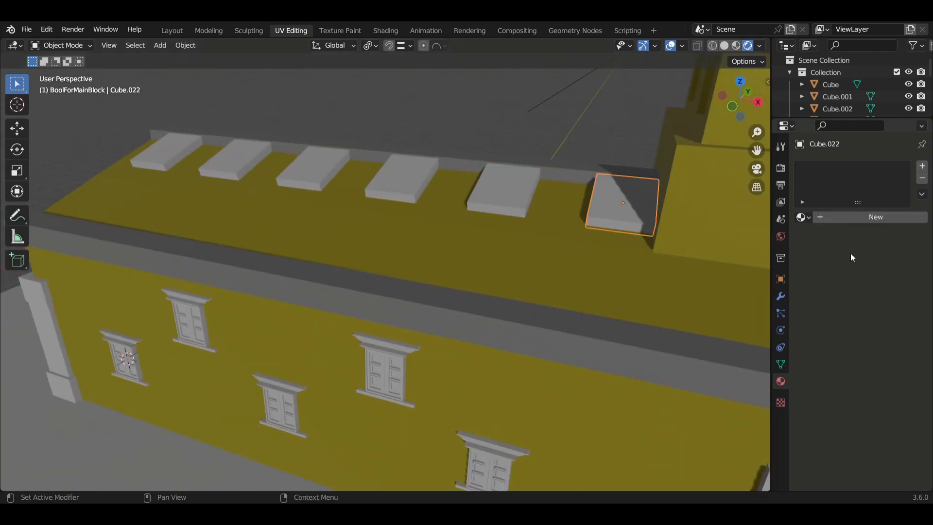
pyautogui.click(892, 218)
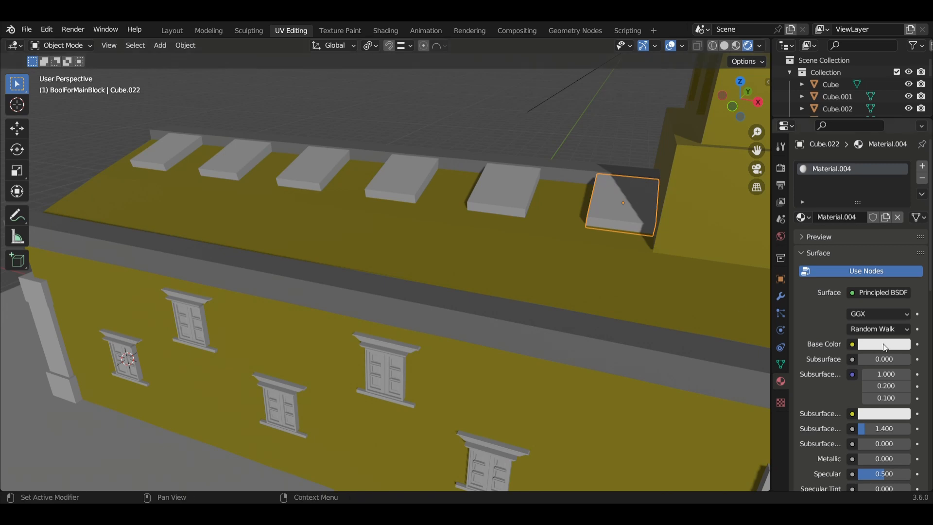
# Step: Try a red base color darkened to a value of 0.589 on the slab's material, ending with a teal hue
pyautogui.click(899, 344)
pyautogui.click(898, 343)
pyautogui.moveTo(849, 216)
pyautogui.mouseDown()
pyautogui.moveTo(829, 218)
pyautogui.moveTo(853, 237)
pyautogui.moveTo(846, 245)
pyautogui.mouseUp()
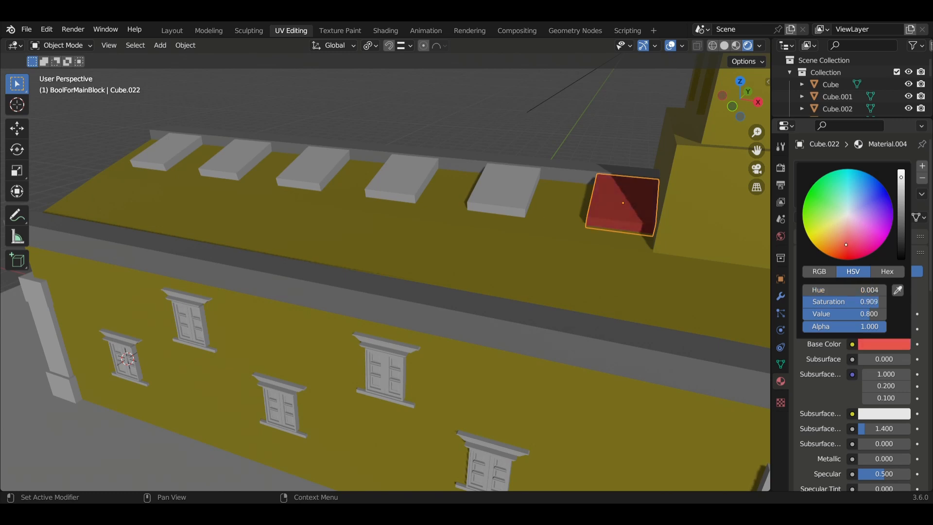
pyautogui.moveTo(897, 178); pyautogui.dragTo(901, 187)
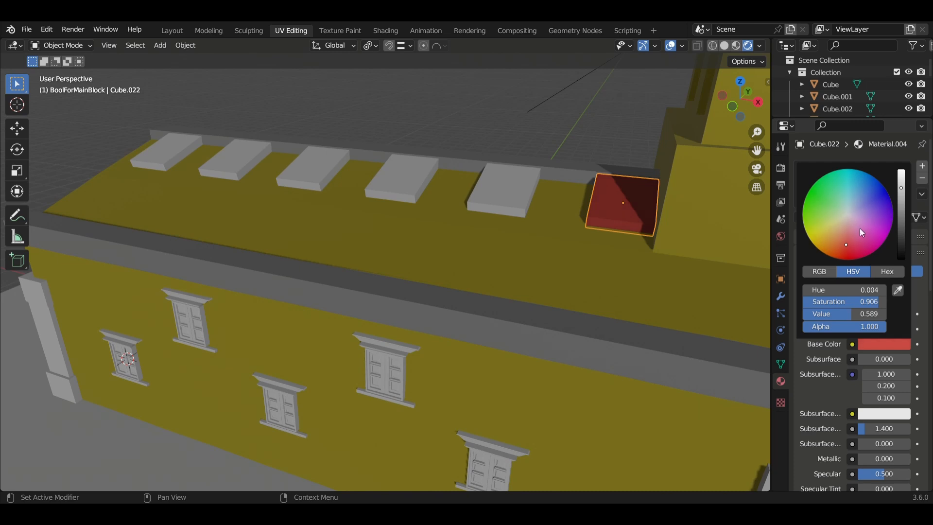
pyautogui.moveTo(847, 245)
pyautogui.mouseDown()
pyautogui.moveTo(851, 182)
pyautogui.moveTo(849, 196)
pyautogui.mouseUp()
# Step: Set the teal slab material's metallic amount to 0.541 and lower its roughness
pyautogui.scroll(-5, 818, 381)
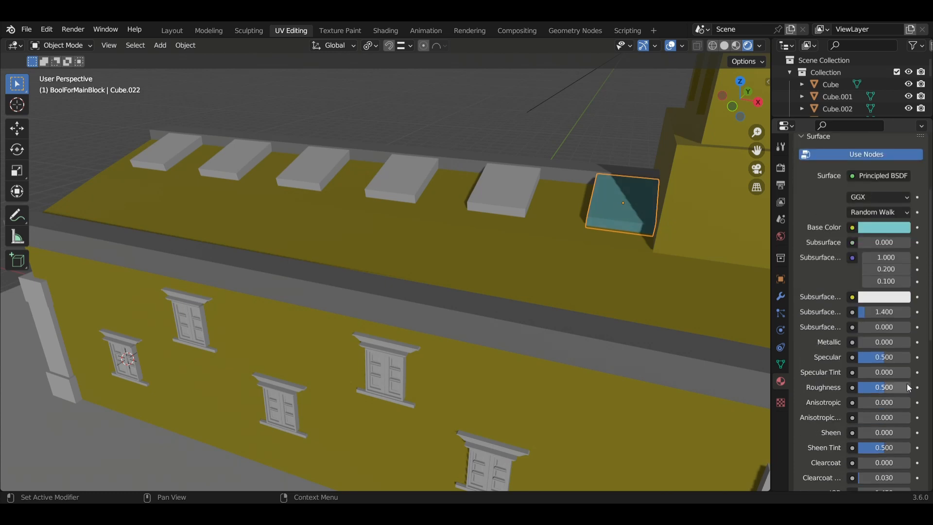
pyautogui.moveTo(860, 343); pyautogui.dragTo(895, 343)
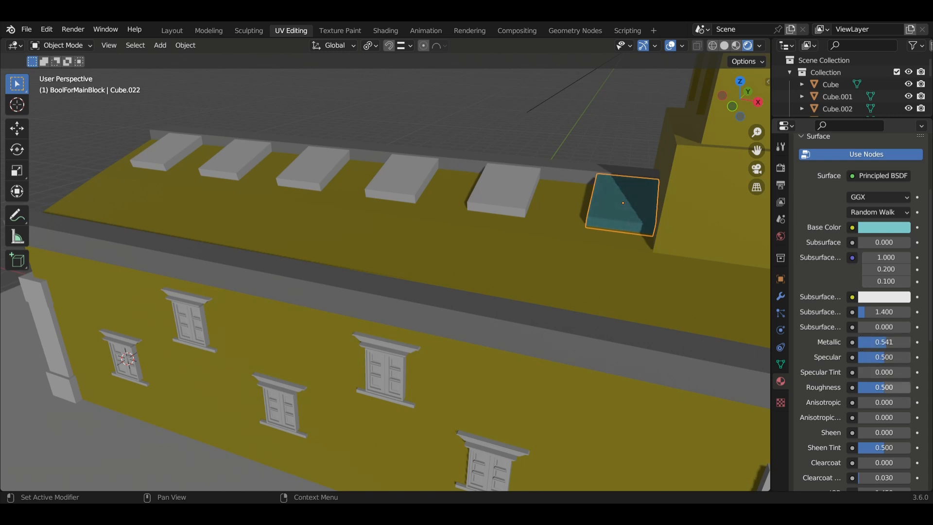
pyautogui.moveTo(884, 388); pyautogui.dragTo(873, 388)
pyautogui.click(532, 132)
# Step: Select the five gray roof slabs with the one farthest from the tower active, and assign the teal Material.004
pyautogui.click(505, 206)
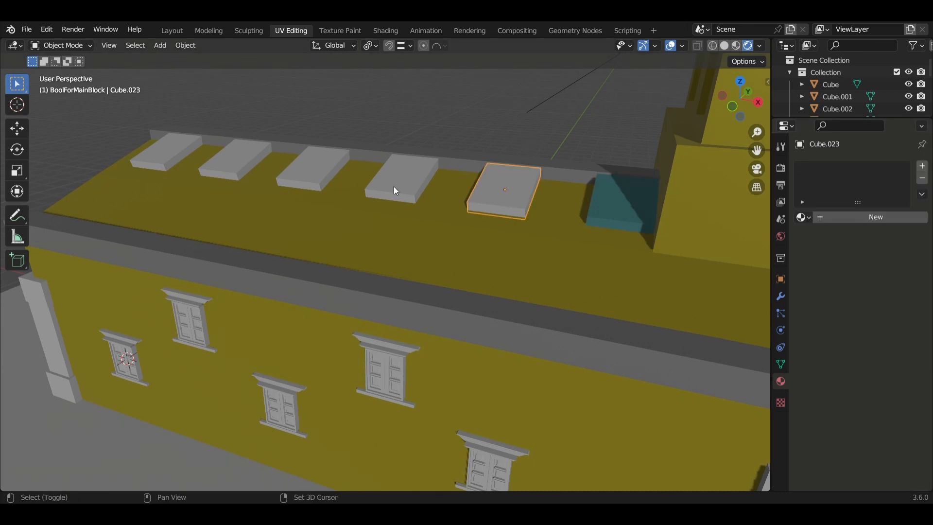
pyautogui.keyDown('shift'); pyautogui.click(396, 185); pyautogui.keyUp('shift')
pyautogui.keyDown('shift'); pyautogui.click(309, 187); pyautogui.keyUp('shift')
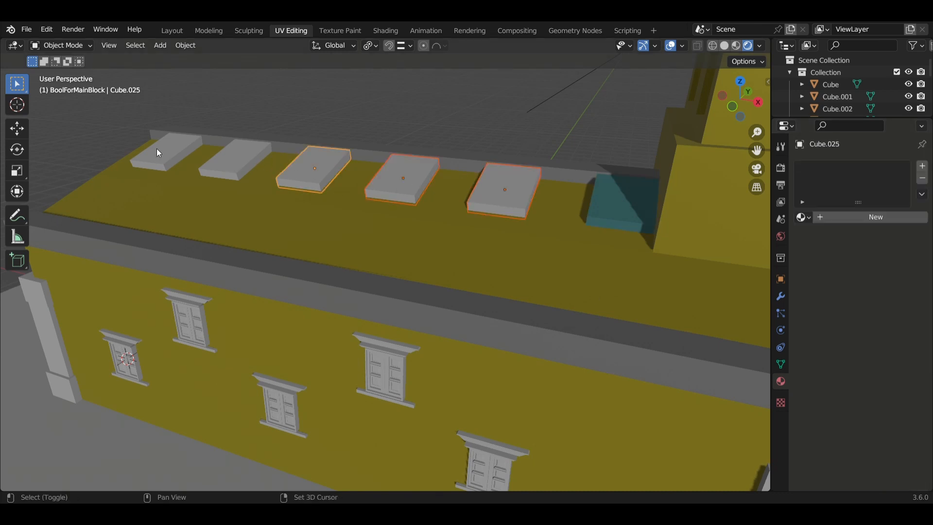
pyautogui.keyDown('shift'); pyautogui.click(235, 158); pyautogui.keyUp('shift')
pyautogui.keyDown('shift'); pyautogui.click(153, 147); pyautogui.keyUp('shift')
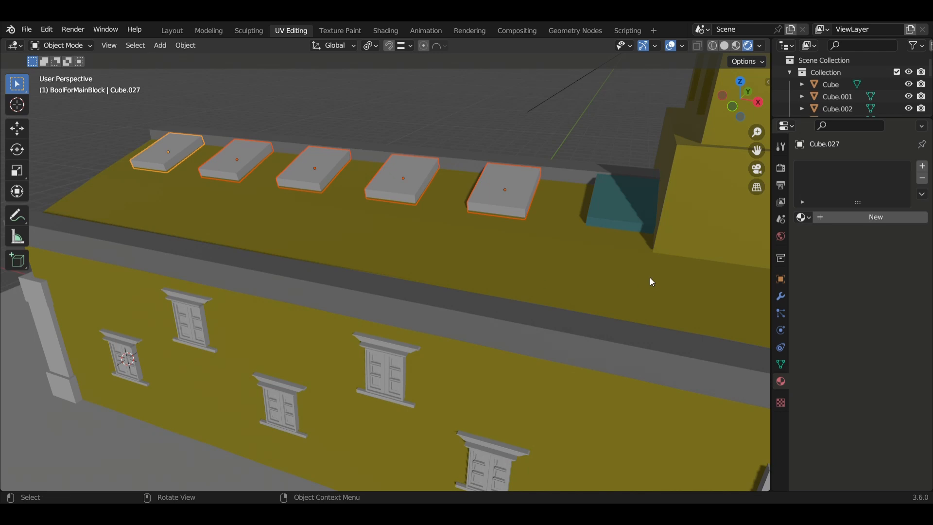
pyautogui.click(803, 217)
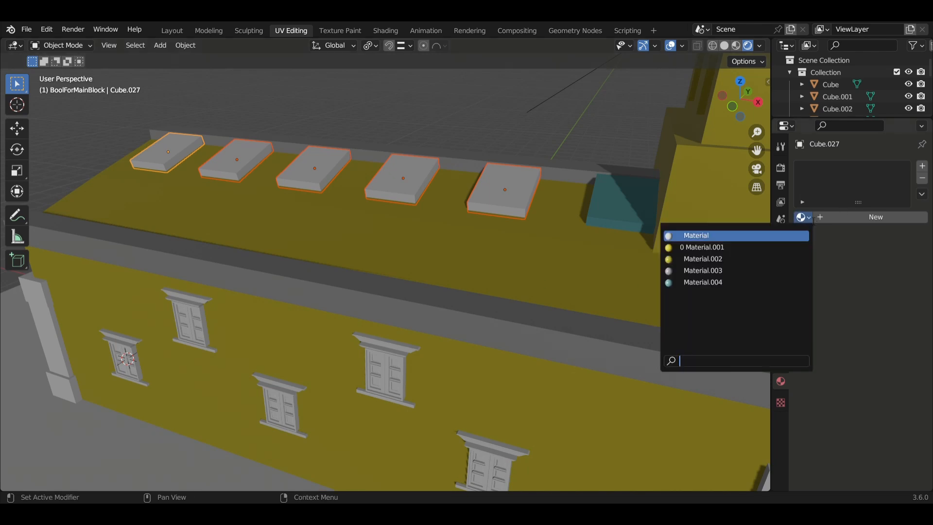
pyautogui.click(731, 284)
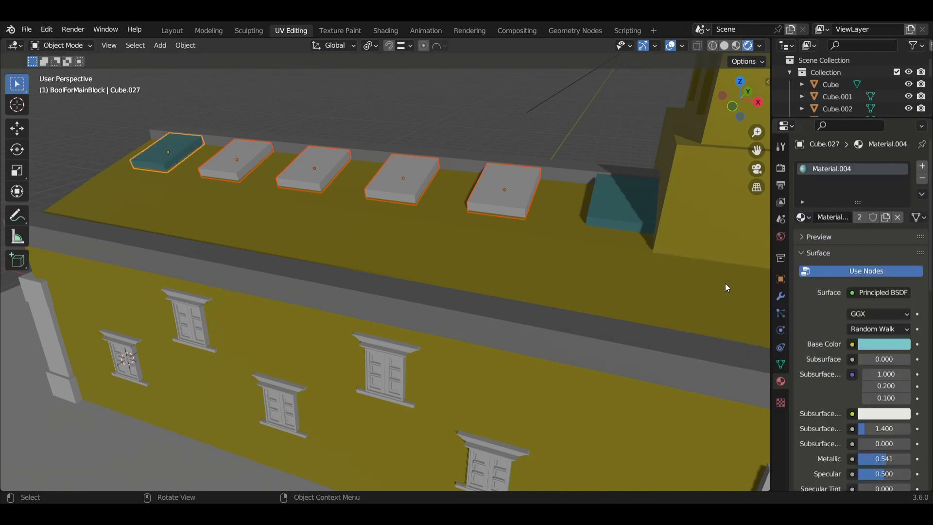
pyautogui.click(228, 161)
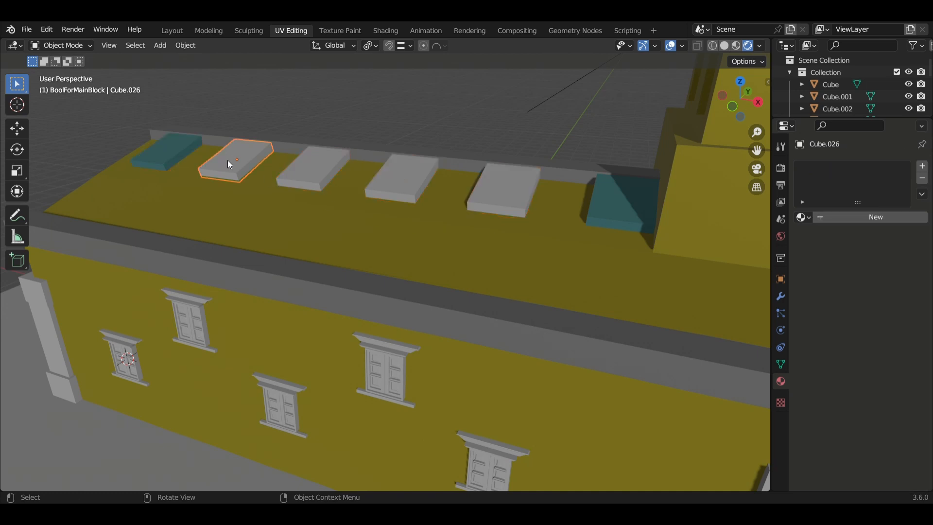
pyautogui.click(173, 159)
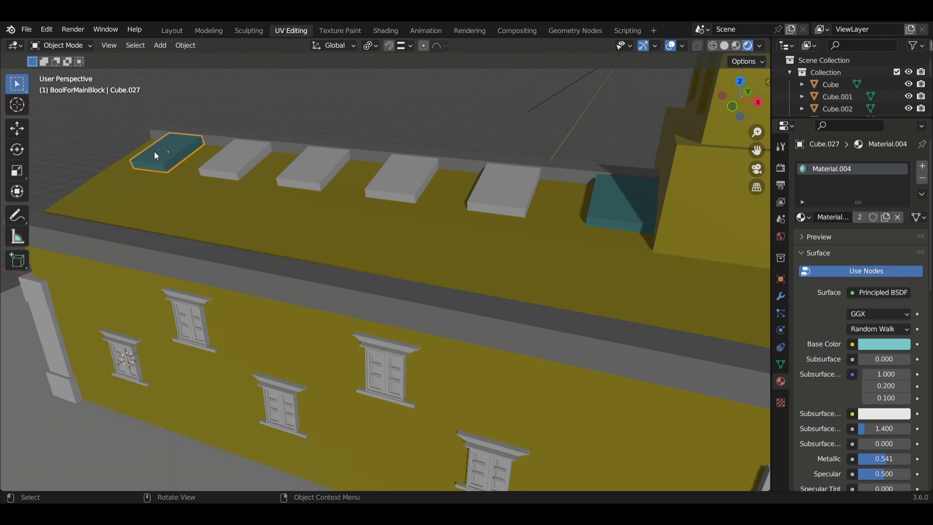
pyautogui.click(229, 162)
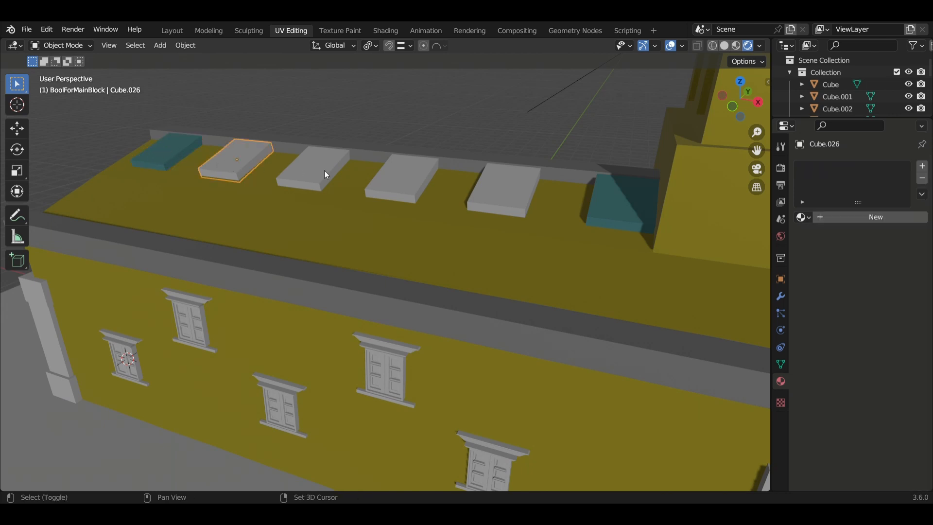
pyautogui.keyDown('shift'); pyautogui.click(325, 170); pyautogui.keyUp('shift')
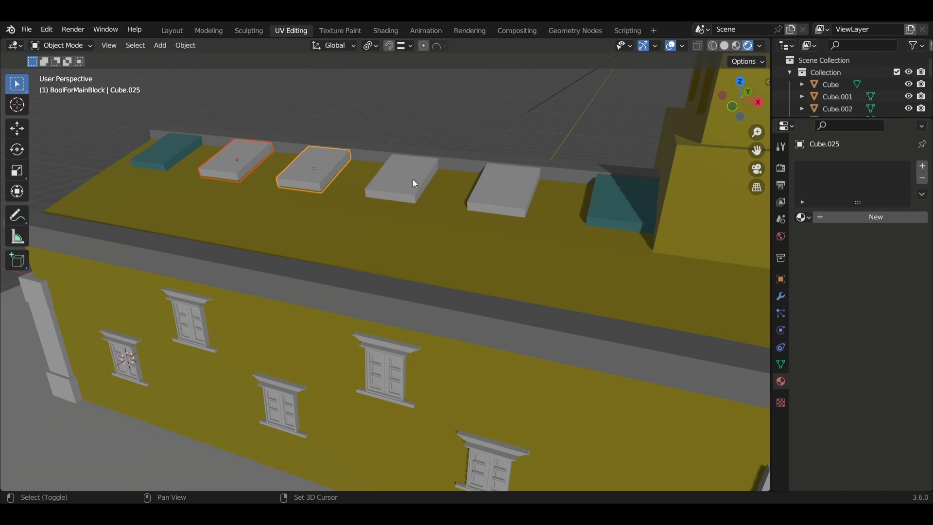
# Step: Select the four gray roof slabs with the teal slab farthest from the tower active, and link its material to them
pyautogui.click(227, 167)
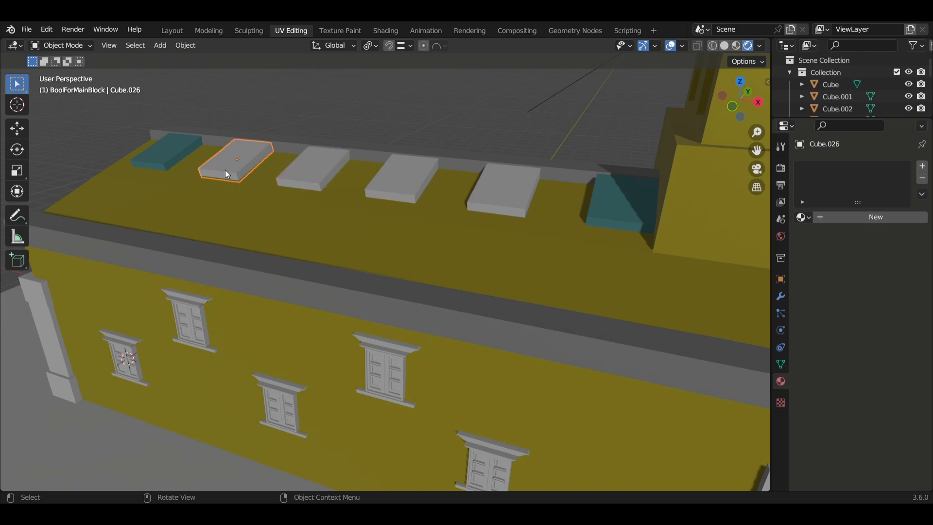
pyautogui.keyDown('shift'); pyautogui.click(317, 175); pyautogui.keyUp('shift')
pyautogui.keyDown('shift'); pyautogui.click(394, 178); pyautogui.keyUp('shift')
pyautogui.keyDown('shift'); pyautogui.click(493, 191); pyautogui.keyUp('shift')
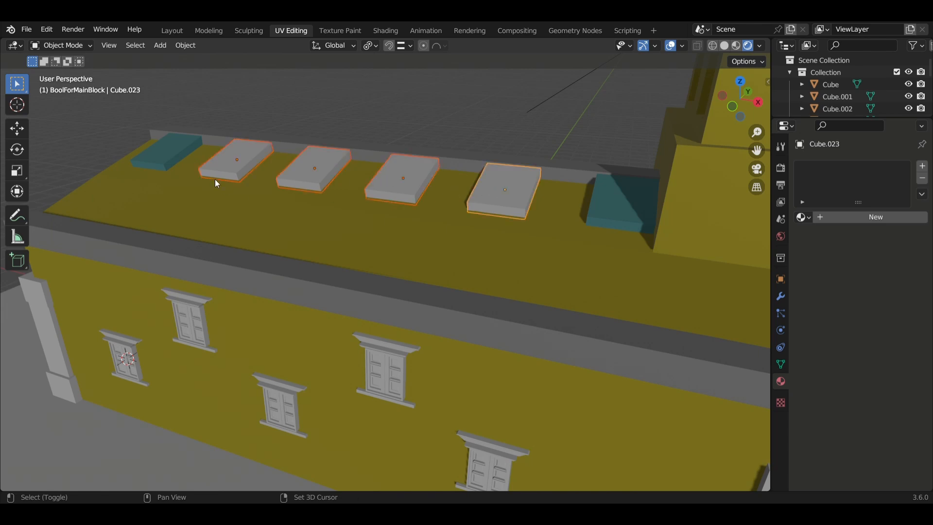
pyautogui.keyDown('shift'); pyautogui.click(176, 154); pyautogui.keyUp('shift')
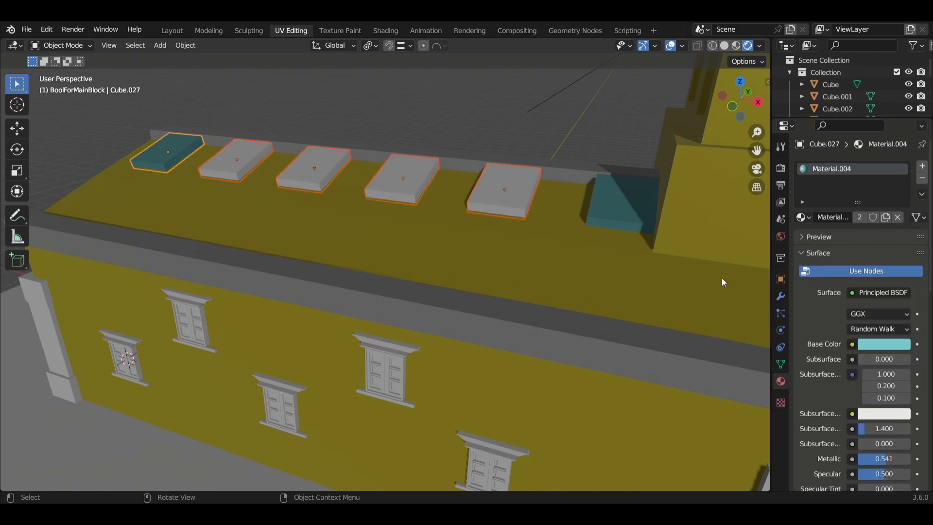
pyautogui.click(804, 217)
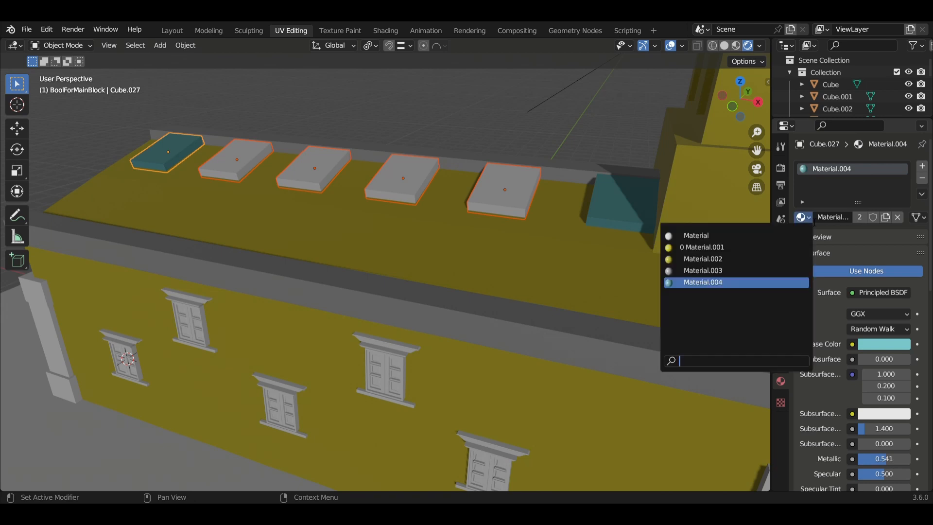
pyautogui.click(272, 113)
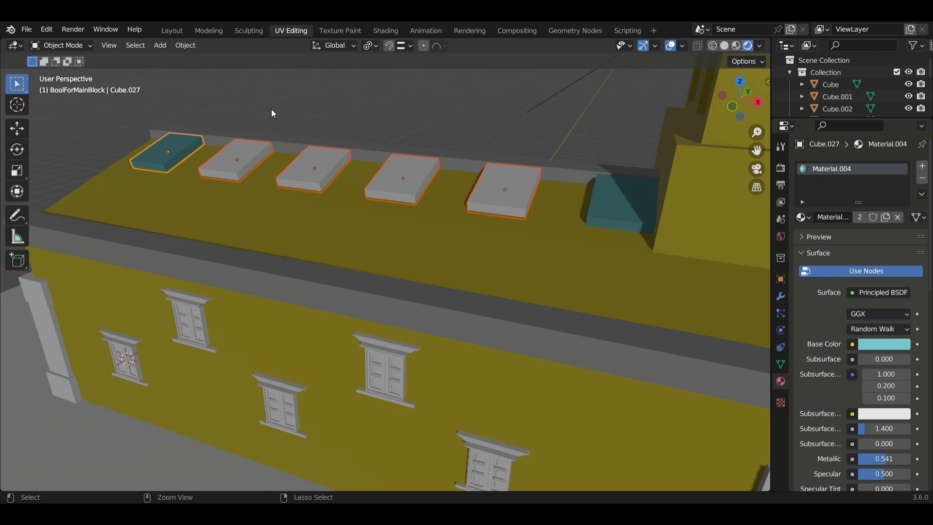
pyautogui.hotkey('ctrl', 'l')
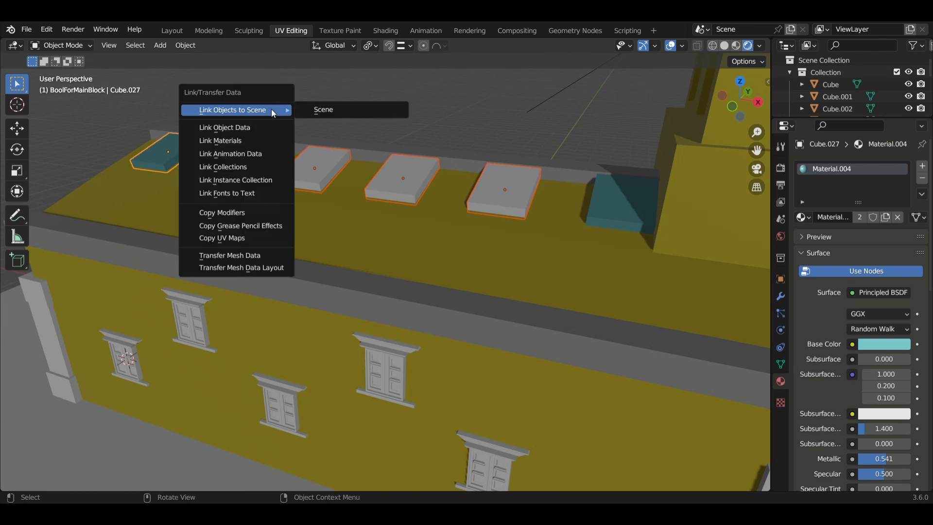
pyautogui.click(242, 142)
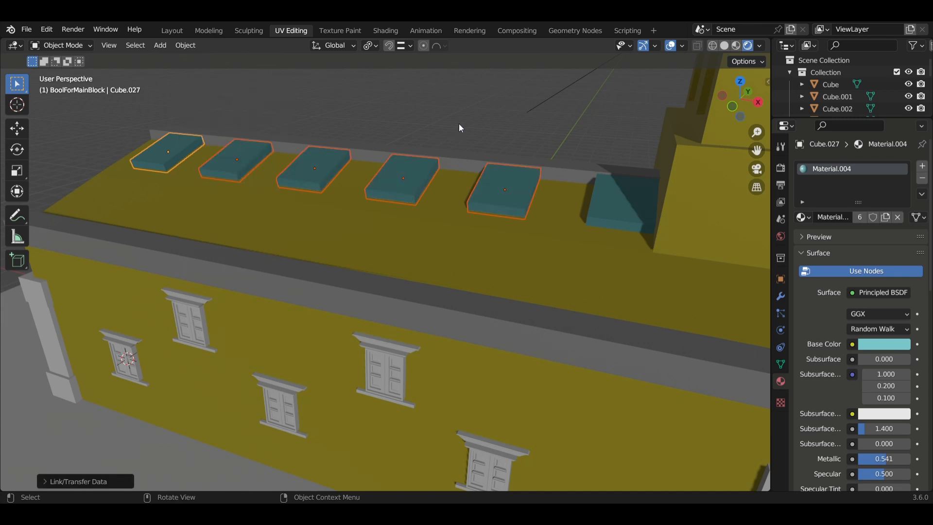
pyautogui.hotkey('alt', 'a')
# Step: Select the six gray slabs on the opposite roof slope plus a teal slab as active, and link the teal material to them
pyautogui.moveTo(495, 252); pyautogui.dragTo(295, 273, button='middle')
pyautogui.click(150, 235)
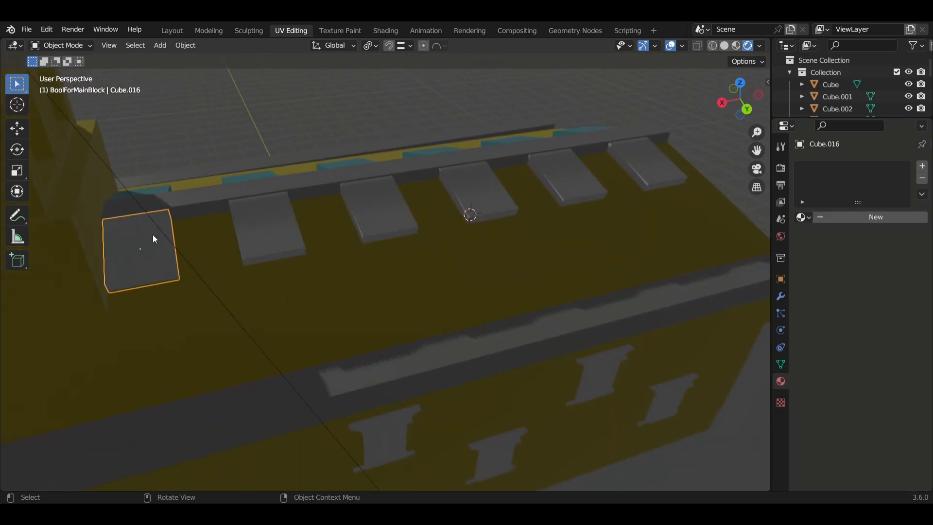
pyautogui.keyDown('shift'); pyautogui.click(271, 232); pyautogui.keyUp('shift')
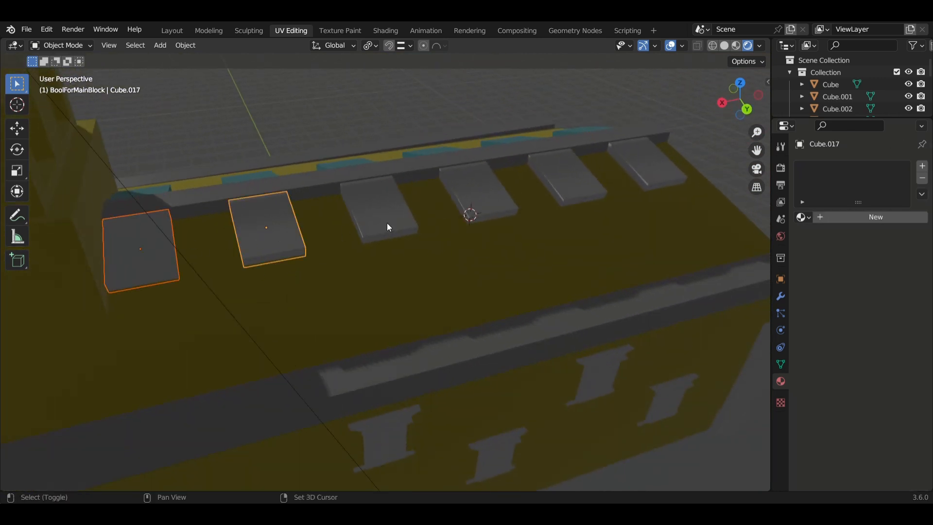
pyautogui.keyDown('shift'); pyautogui.click(387, 222); pyautogui.keyUp('shift')
pyautogui.keyDown('shift'); pyautogui.click(495, 206); pyautogui.keyUp('shift')
pyautogui.keyDown('shift'); pyautogui.click(570, 190); pyautogui.keyUp('shift')
pyautogui.keyDown('shift'); pyautogui.click(648, 175); pyautogui.keyUp('shift')
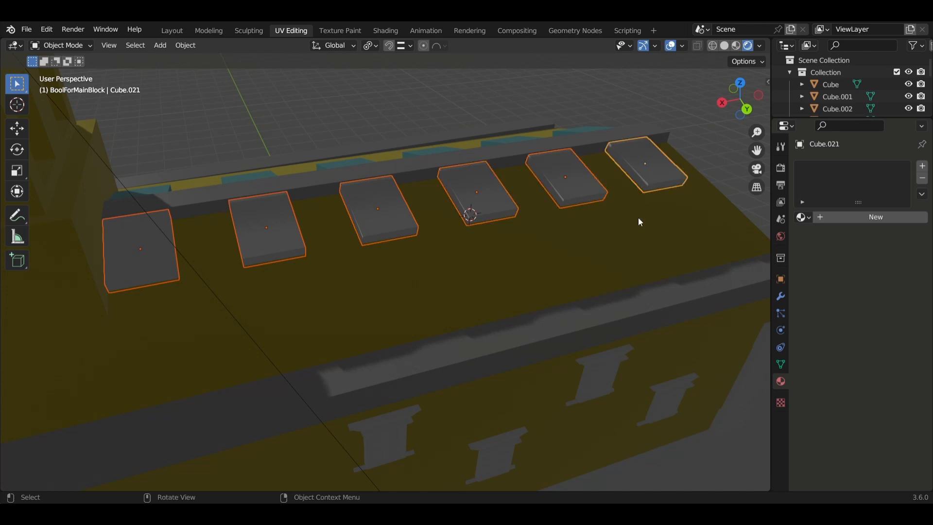
pyautogui.moveTo(640, 219); pyautogui.dragTo(494, 215, button='middle')
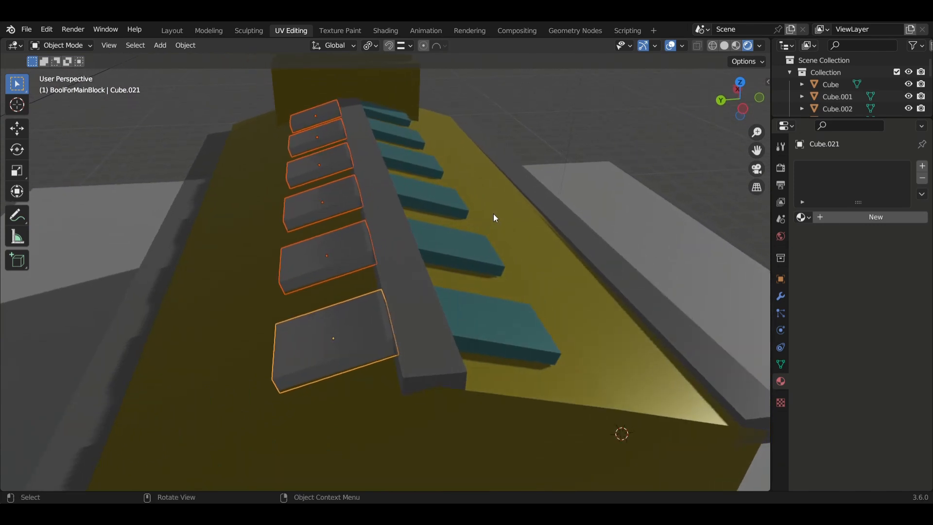
pyautogui.keyDown('shift'); pyautogui.click(475, 327); pyautogui.keyUp('shift')
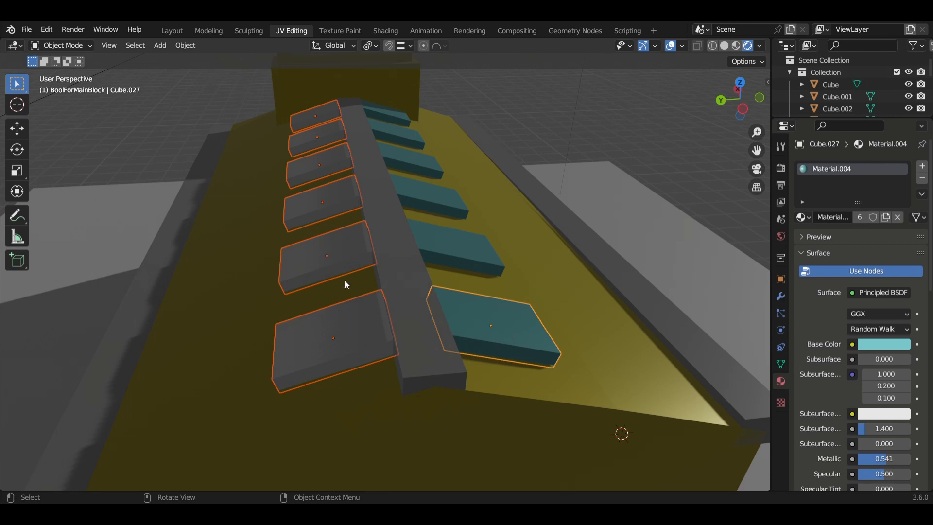
pyautogui.hotkey('ctrl', 'l')
pyautogui.click(344, 248)
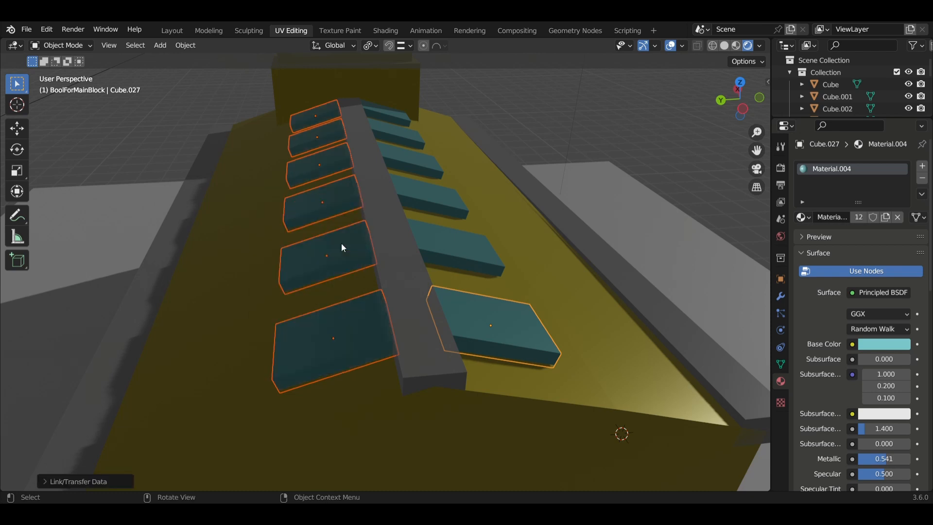
pyautogui.click(580, 147)
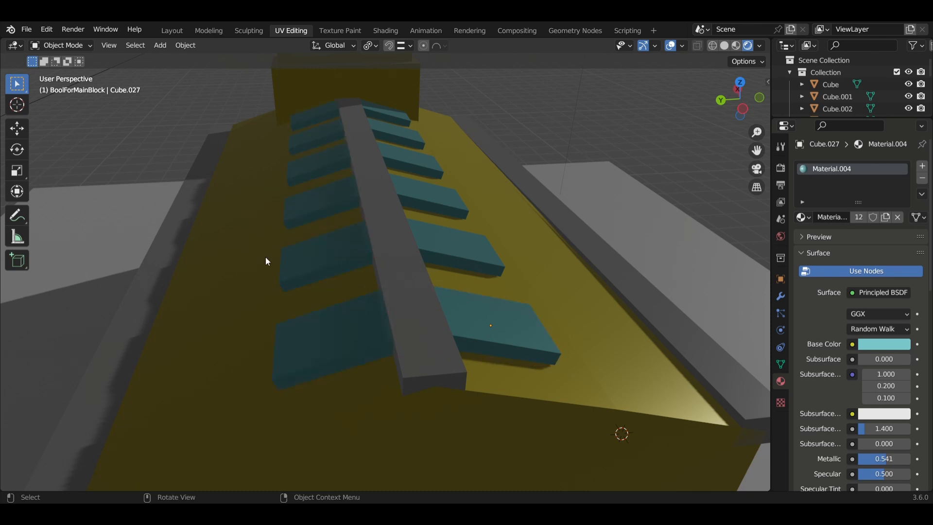
# Step: Create a new material for the front corner pillar beside the windowed side wall and give it a light orange base color
pyautogui.moveTo(266, 256); pyautogui.dragTo(60, 230, button='middle')
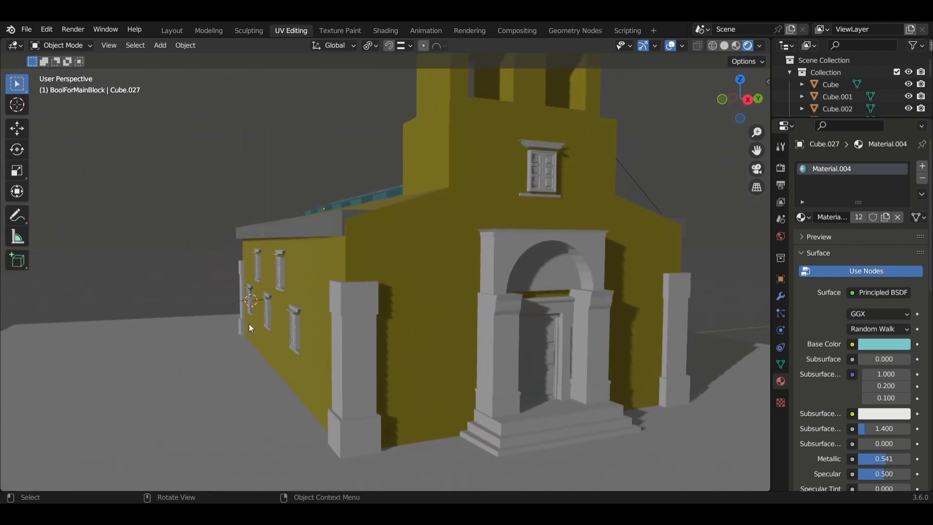
pyautogui.click(367, 366)
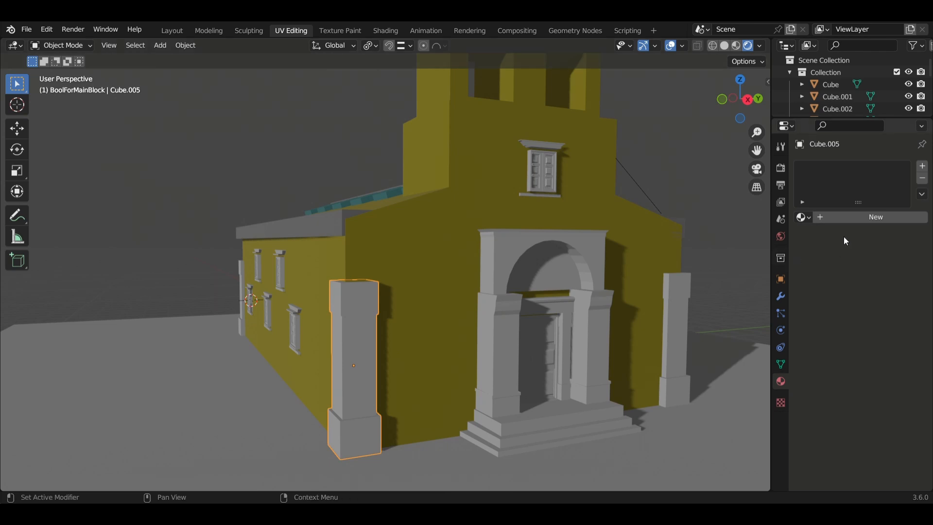
pyautogui.click(870, 217)
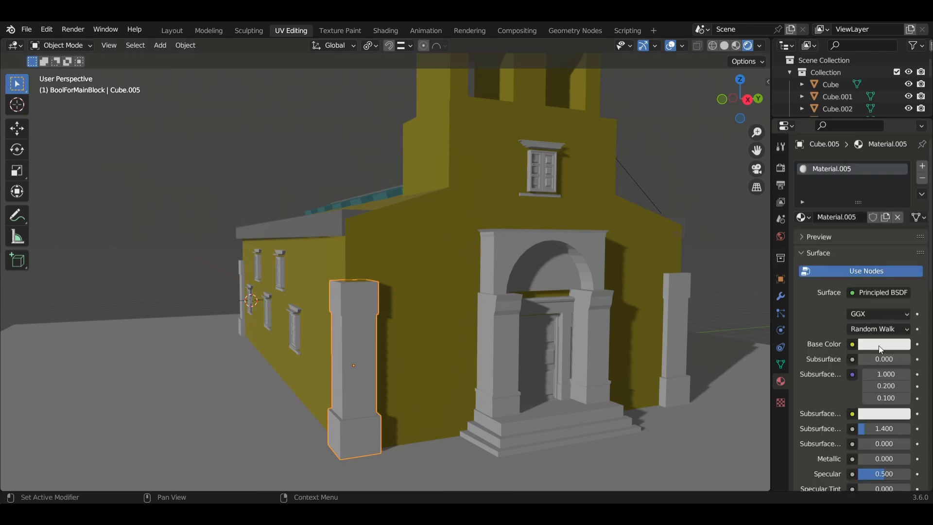
pyautogui.click(878, 345)
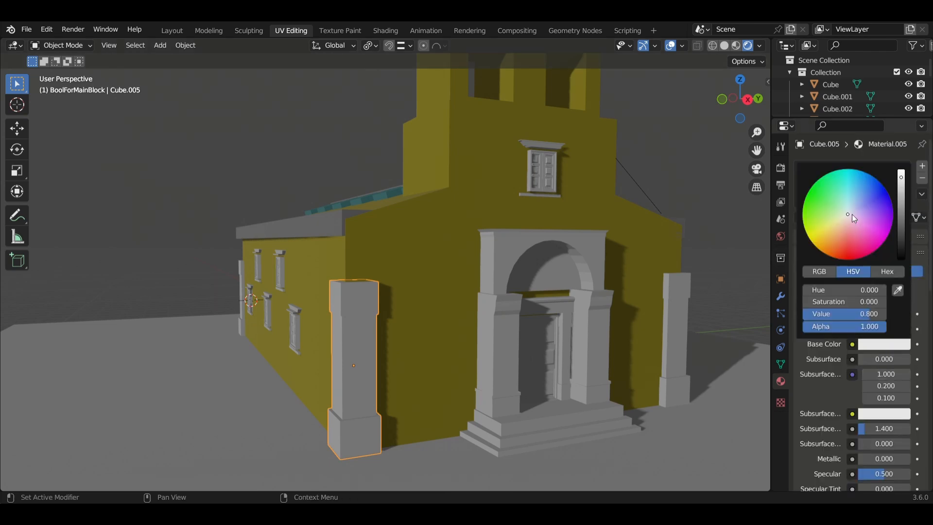
pyautogui.moveTo(848, 213)
pyautogui.mouseDown()
pyautogui.moveTo(851, 245)
pyautogui.moveTo(836, 231)
pyautogui.mouseUp()
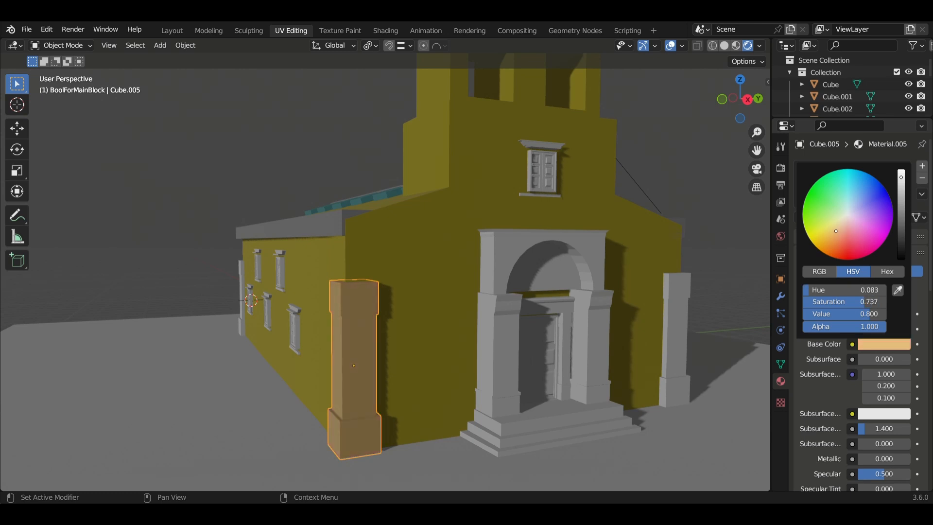
pyautogui.moveTo(836, 231); pyautogui.dragTo(839, 233)
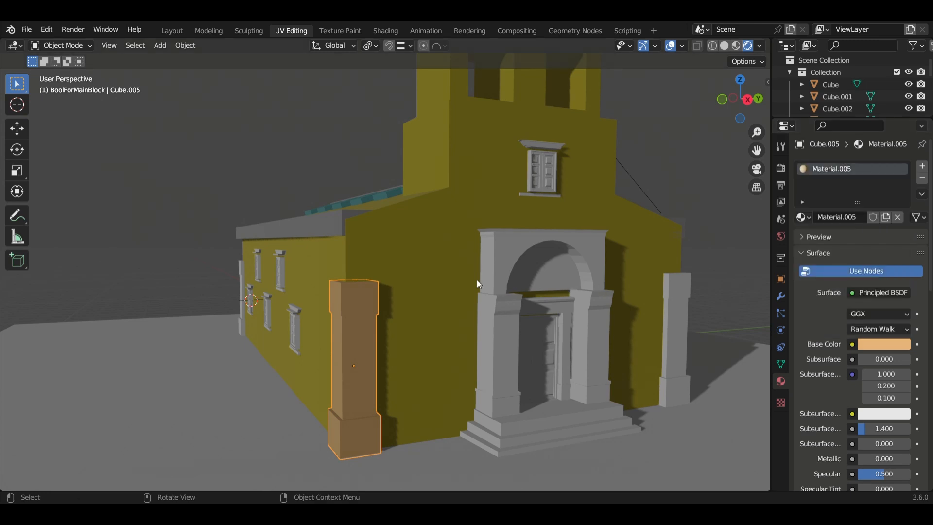
# Step: Set the orange pillar material's metallic amount to 0.358 and its roughness to 0.271
pyautogui.scroll(-15, 821, 348)
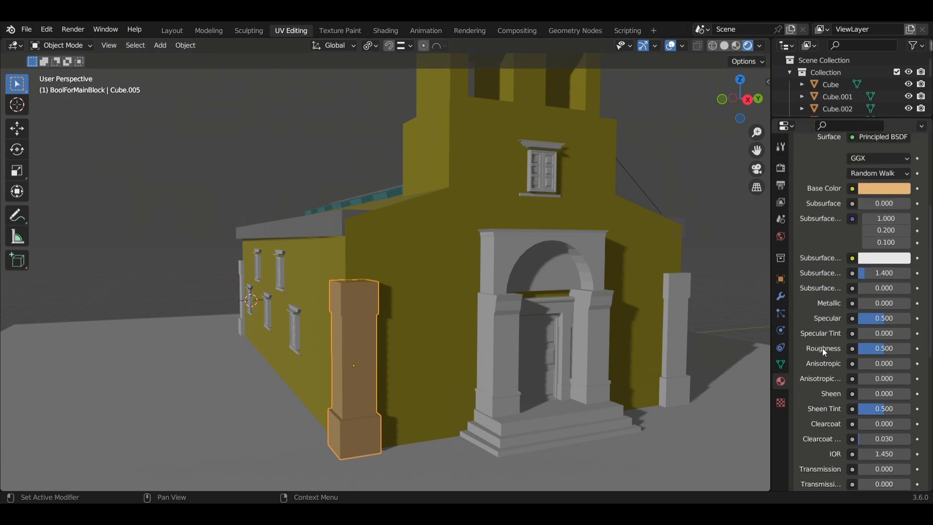
pyautogui.scroll(-4, 823, 350)
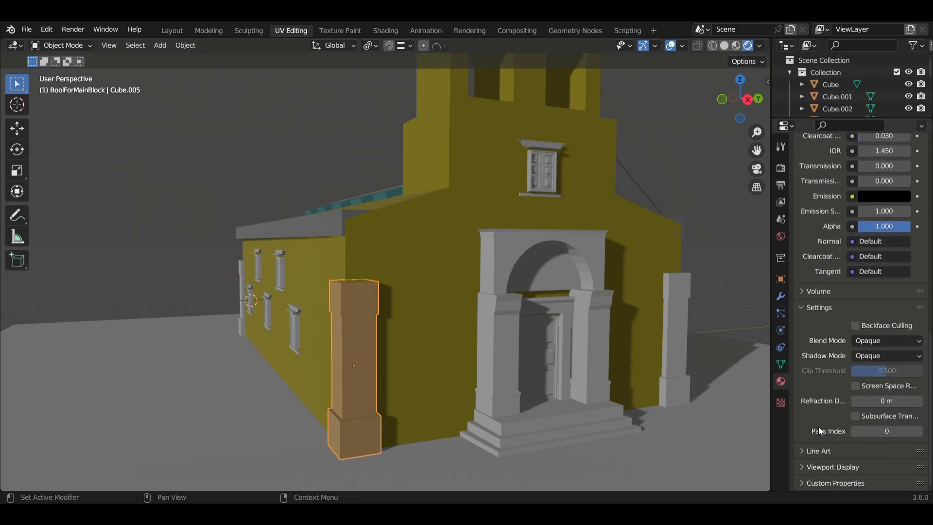
pyautogui.scroll(10, 819, 427)
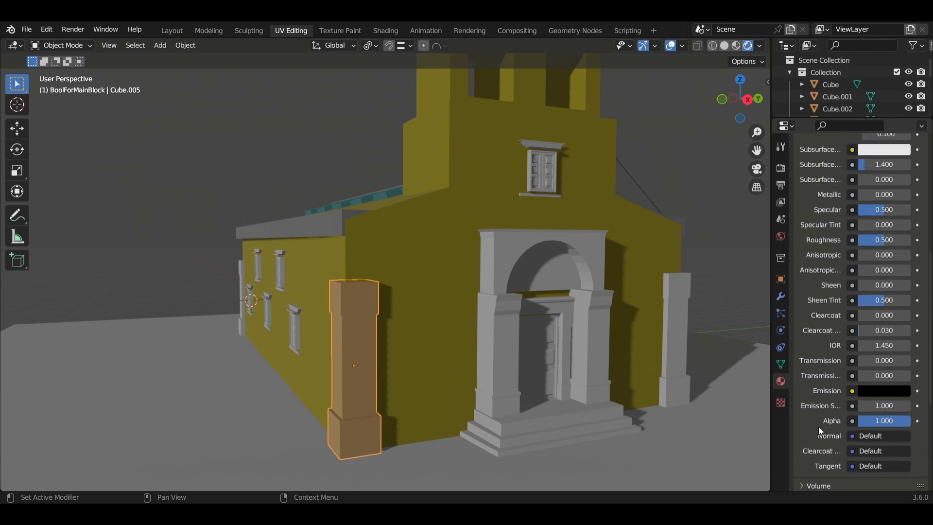
pyautogui.scroll(6, 818, 427)
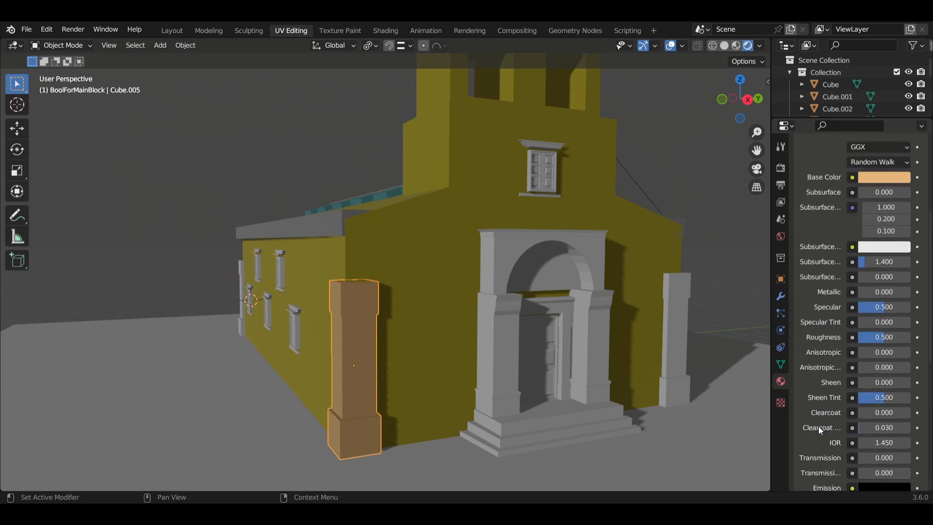
pyautogui.click(762, 46)
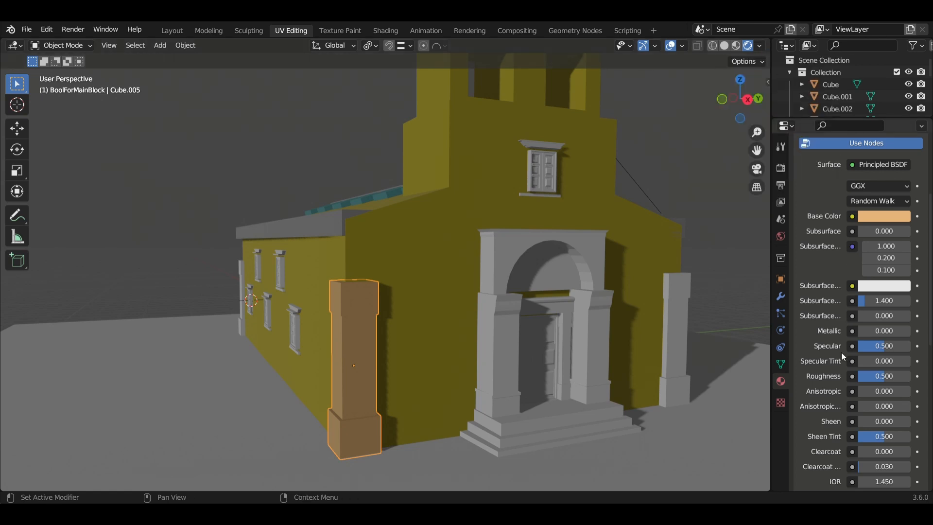
pyautogui.scroll(-5, 832, 387)
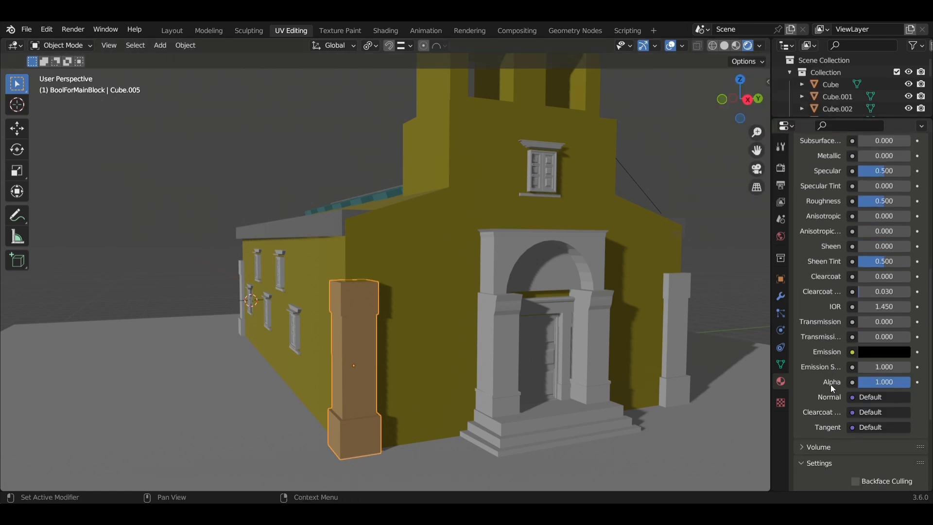
pyautogui.scroll(5, 830, 378)
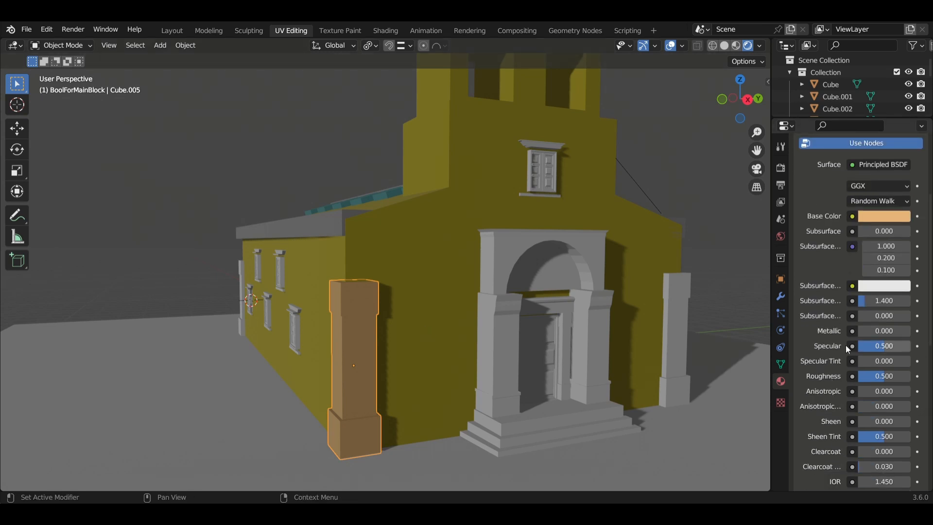
pyautogui.moveTo(868, 331); pyautogui.dragTo(878, 331)
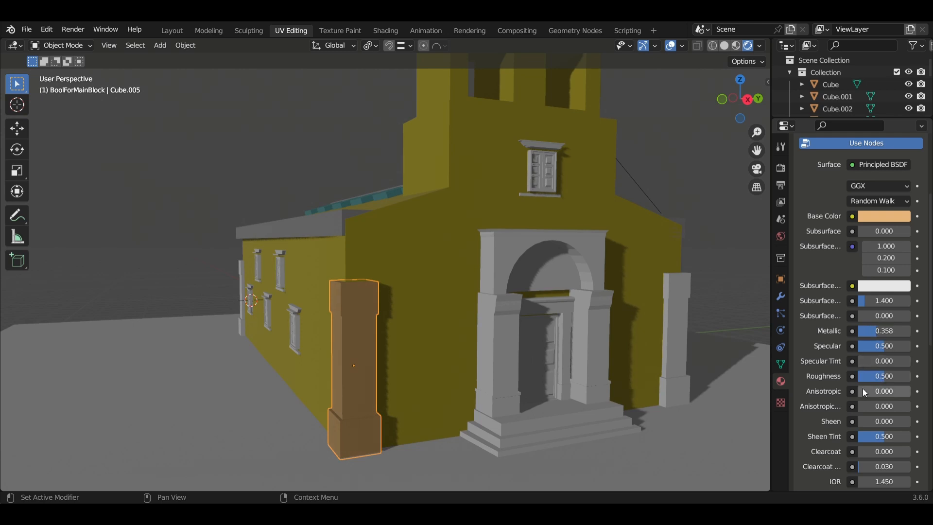
pyautogui.moveTo(888, 382); pyautogui.dragTo(876, 380)
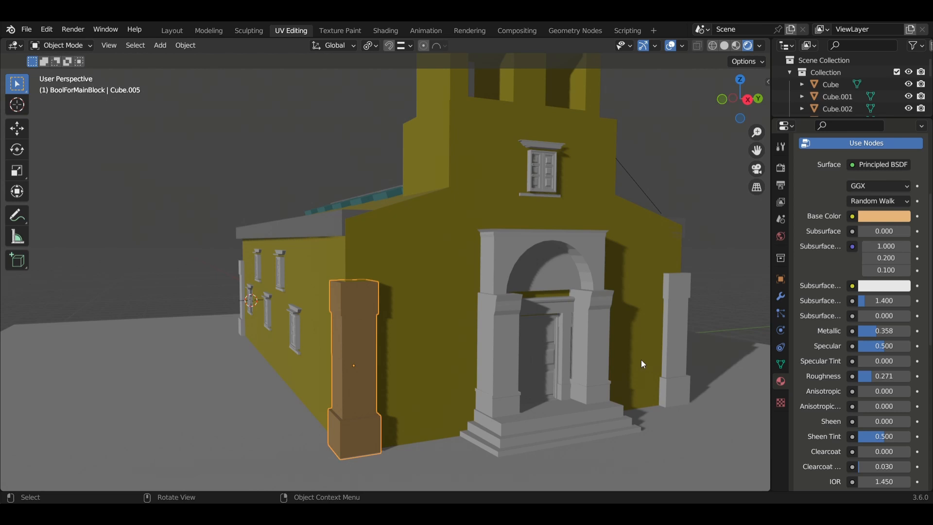
# Step: Select the other three corner pillars with the orange pillar active, and link its material to them
pyautogui.moveTo(640, 359); pyautogui.dragTo(514, 359, button='middle')
pyautogui.click(397, 360)
pyautogui.keyDown('shift'); pyautogui.click(533, 339); pyautogui.keyUp('shift')
pyautogui.moveTo(610, 358); pyautogui.dragTo(464, 363, button='middle')
pyautogui.keyDown('shift'); pyautogui.click(659, 384); pyautogui.keyUp('shift')
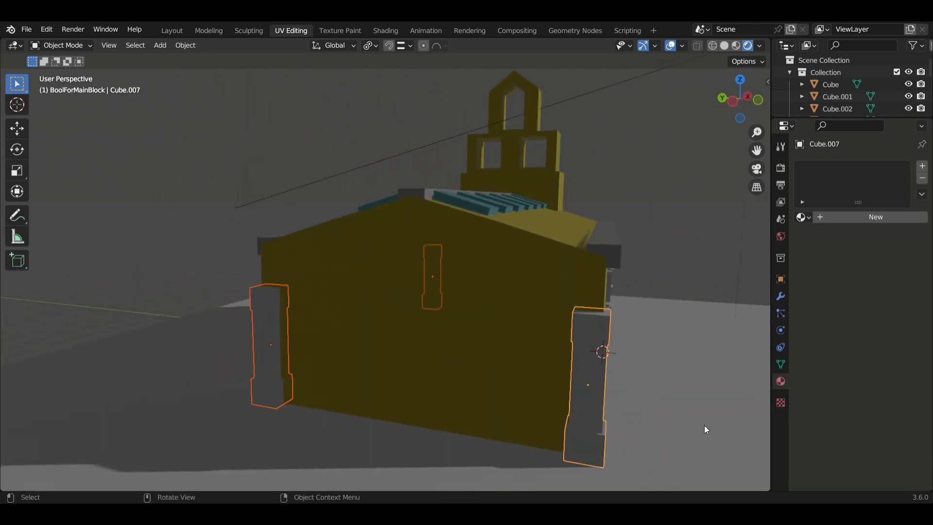
pyautogui.moveTo(704, 425); pyautogui.dragTo(577, 411, button='middle')
pyautogui.scroll(-2, 578, 413)
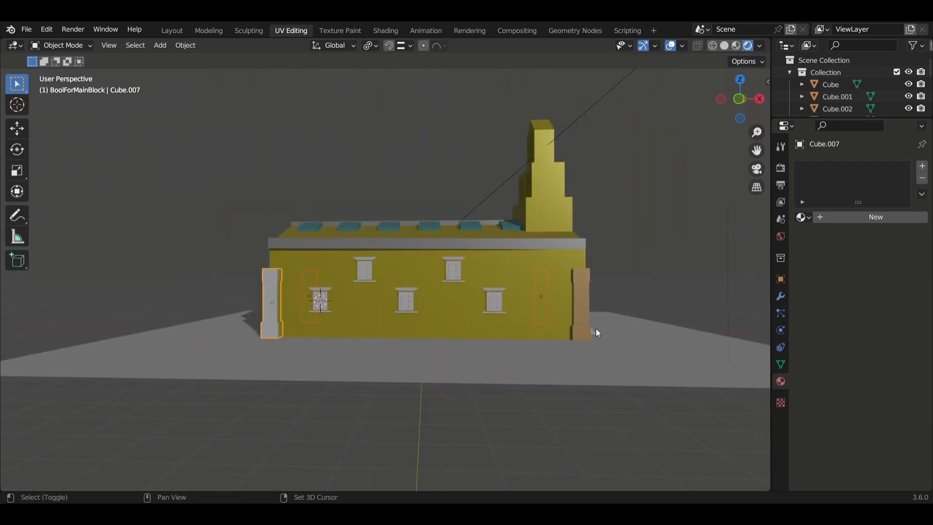
pyautogui.keyDown('shift'); pyautogui.click(585, 317); pyautogui.keyUp('shift')
pyautogui.moveTo(599, 328); pyautogui.dragTo(572, 345, button='middle')
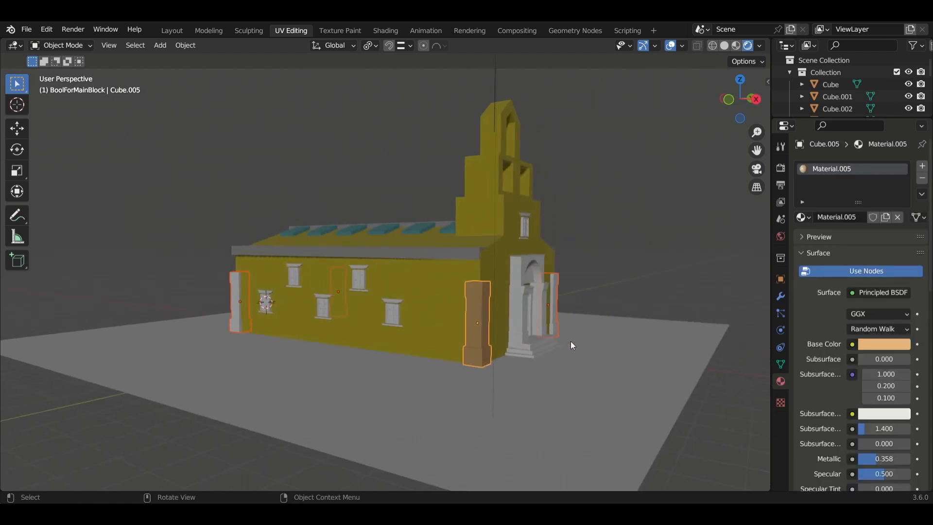
pyautogui.hotkey('ctrl', 'l')
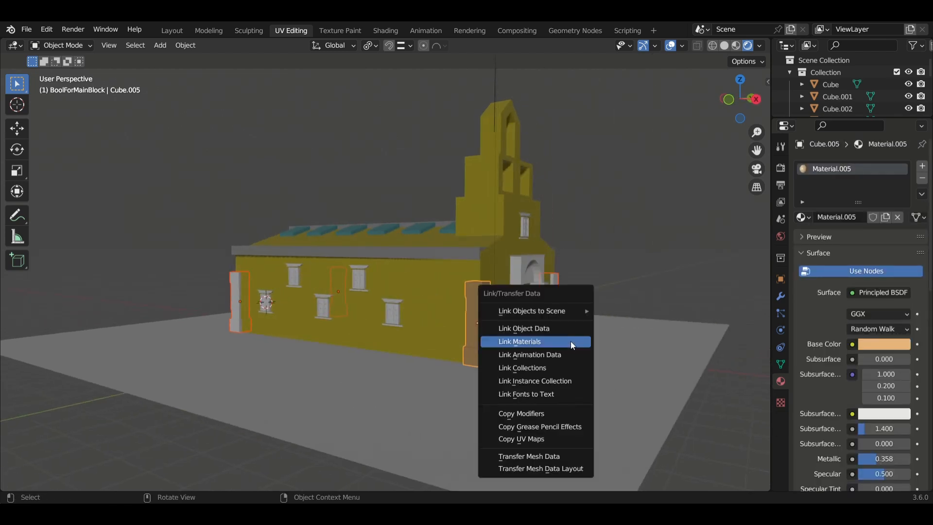
pyautogui.click(572, 343)
pyautogui.click(629, 270)
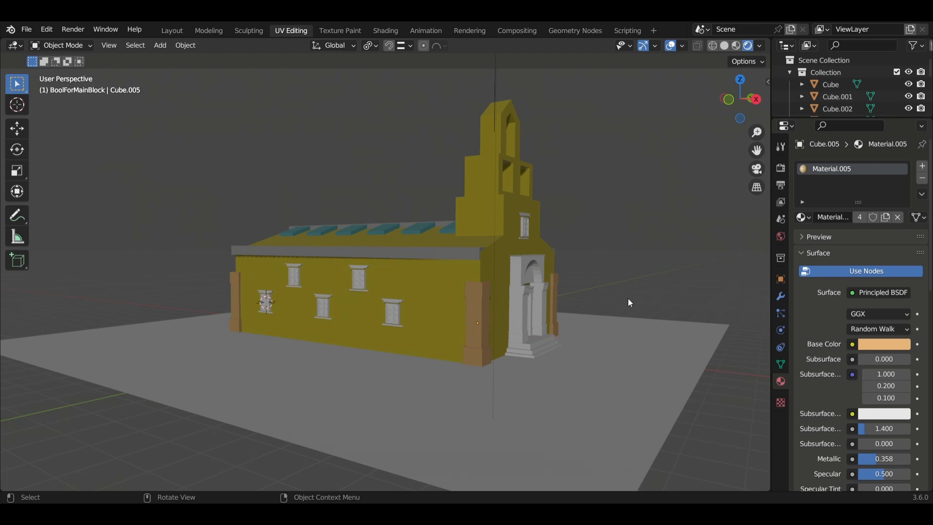
pyautogui.moveTo(629, 302); pyautogui.dragTo(590, 301, button='middle')
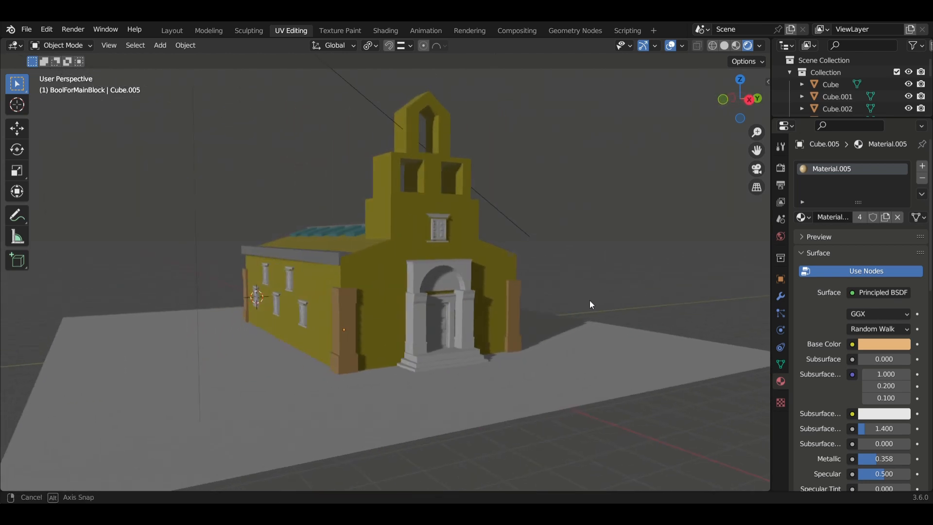
# Step: Create a new material for the pillar right of the entrance door, with an orange base color (hue 0.056, saturation 0.875), darkened slightly
pyautogui.scroll(7, 465, 309)
pyautogui.scroll(-2, 489, 318)
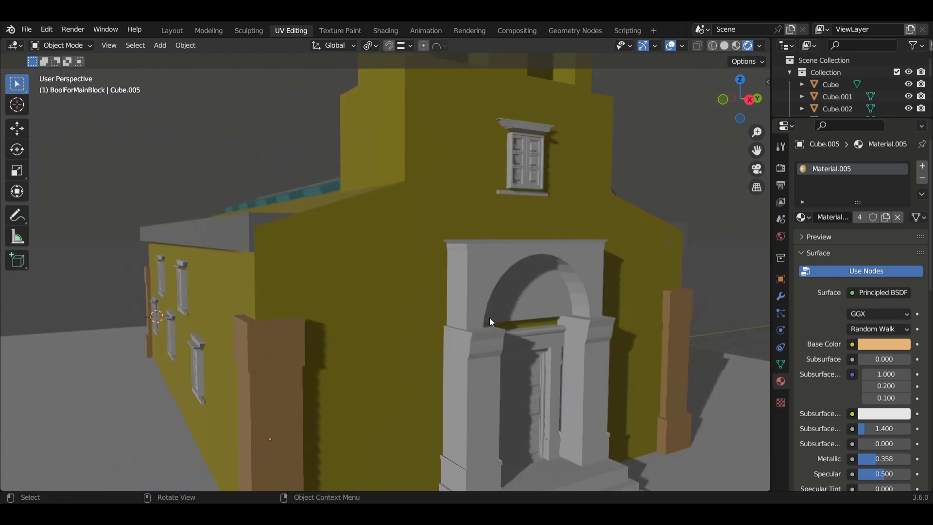
pyautogui.click(496, 374)
pyautogui.moveTo(582, 358); pyautogui.dragTo(480, 360, button='middle')
pyautogui.click(487, 365)
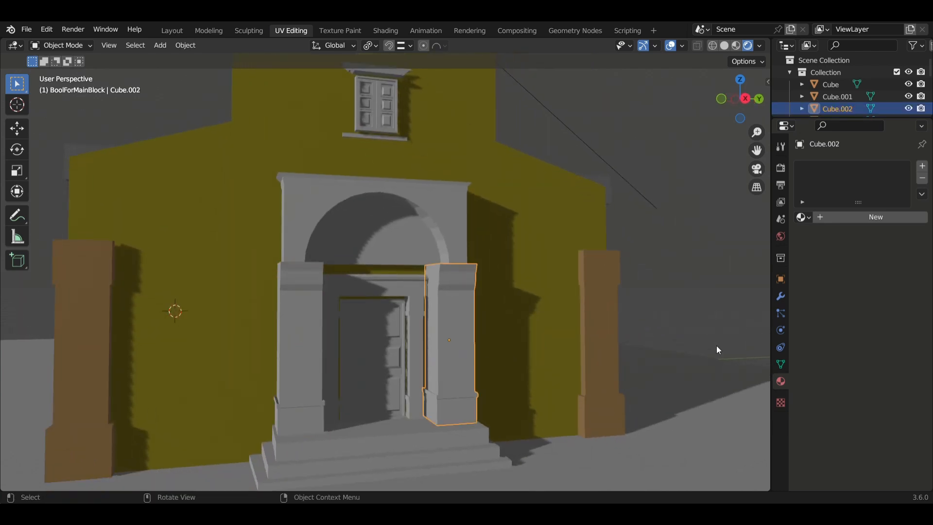
pyautogui.click(868, 217)
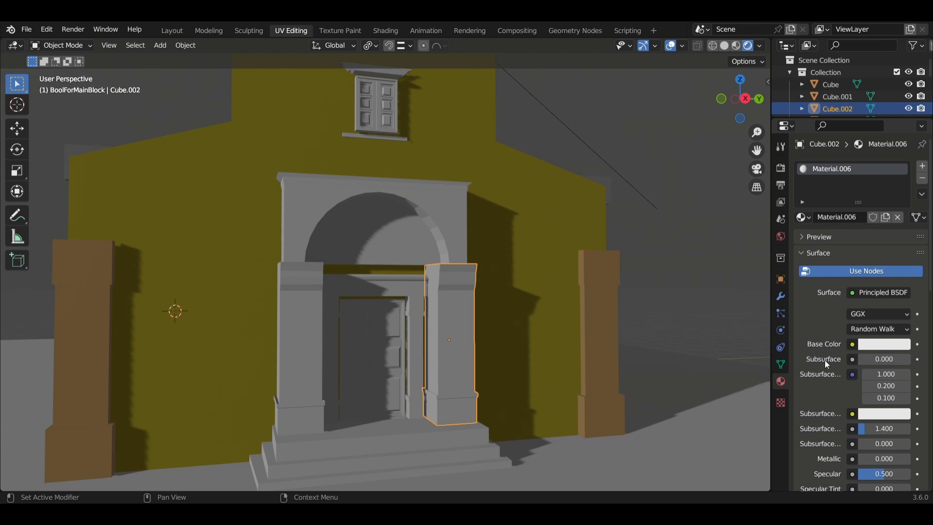
pyautogui.click(888, 346)
pyautogui.click(851, 220)
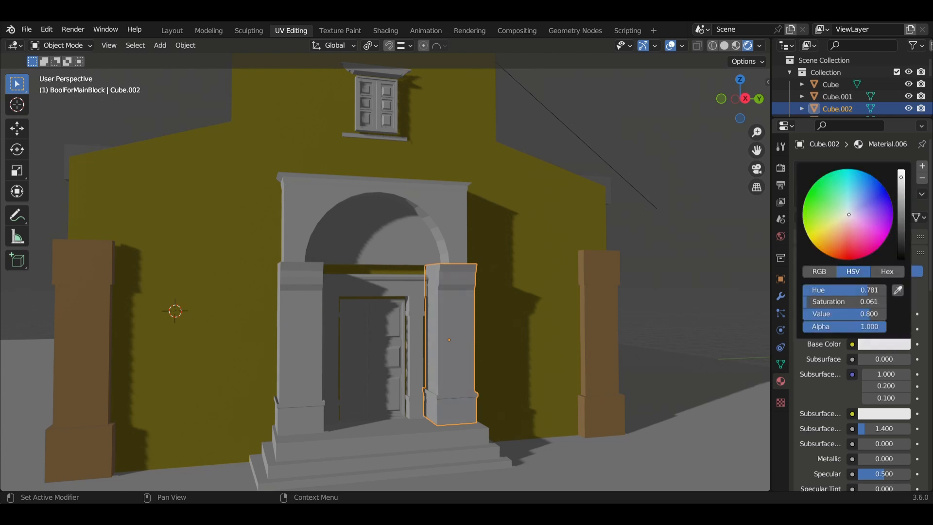
pyautogui.moveTo(851, 220); pyautogui.dragTo(835, 238)
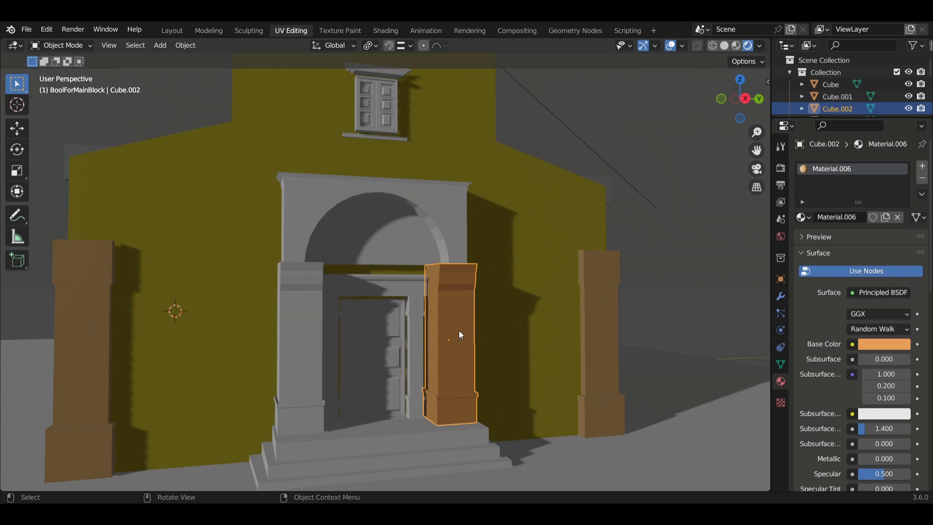
pyautogui.click(884, 346)
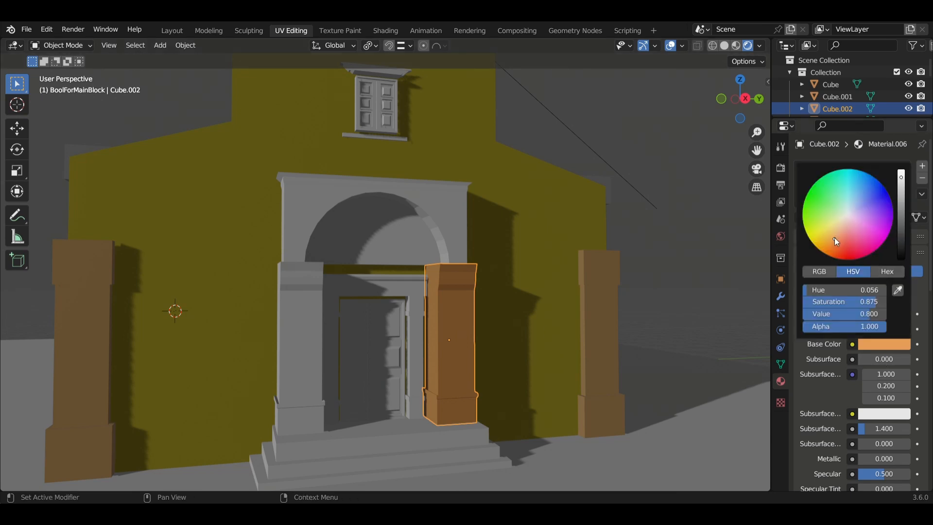
pyautogui.moveTo(902, 176); pyautogui.dragTo(901, 187)
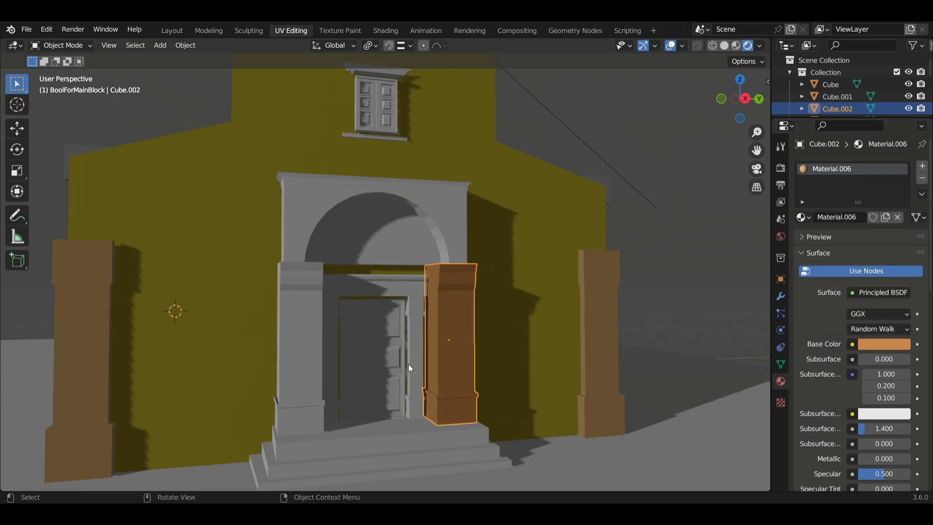
# Step: Select the gray pillar left of the door, then the darker orange pillar as active, and link the orange pillar's material to it
pyautogui.moveTo(409, 363); pyautogui.dragTo(501, 369, button='middle')
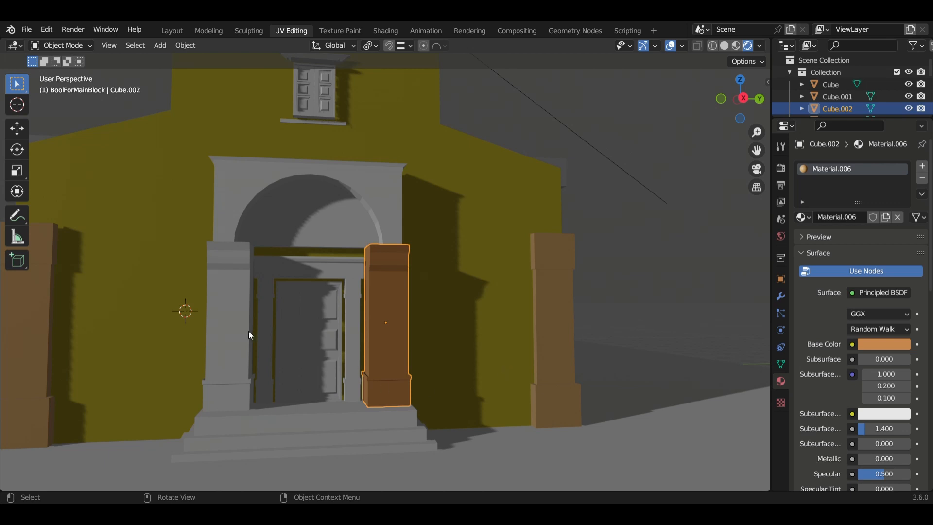
pyautogui.click(230, 316)
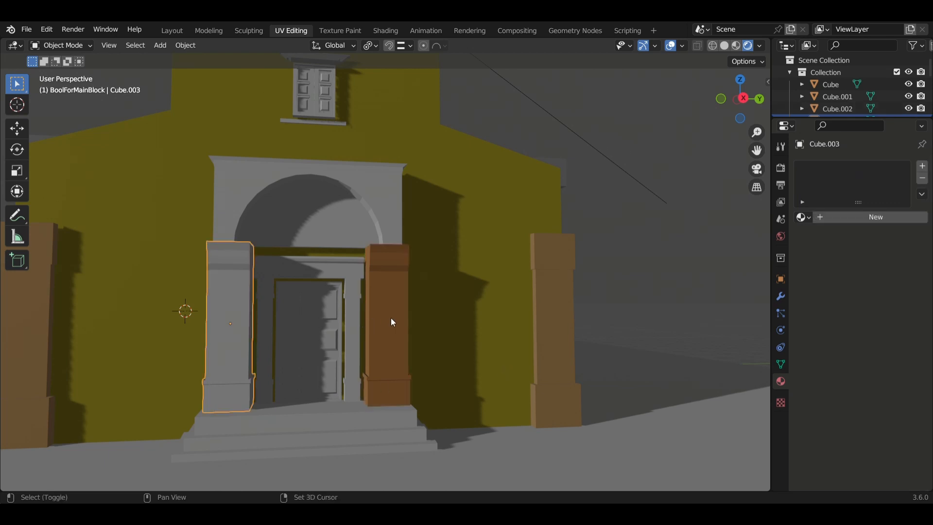
pyautogui.keyDown('shift'); pyautogui.click(391, 318); pyautogui.keyUp('shift')
pyautogui.hotkey('ctrl', 'l')
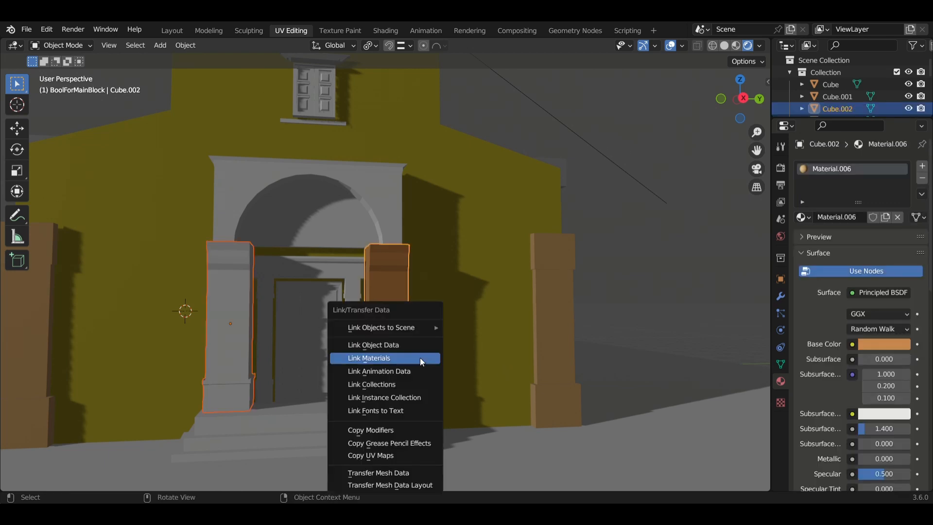
pyautogui.click(420, 358)
# Step: Create a new material for the narrow right door jamb with a light orange base color (hue 0.072, saturation 0.743)
pyautogui.moveTo(381, 357); pyautogui.dragTo(387, 358, button='middle')
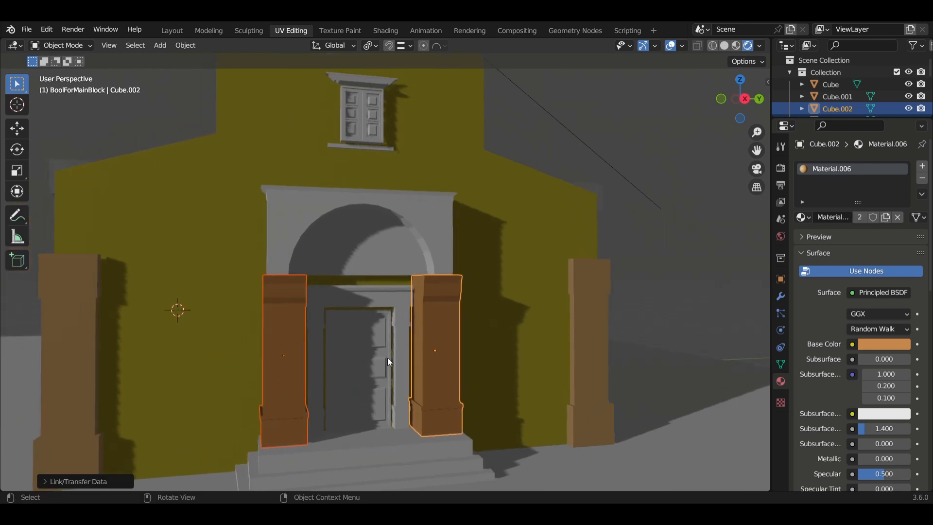
pyautogui.click(404, 343)
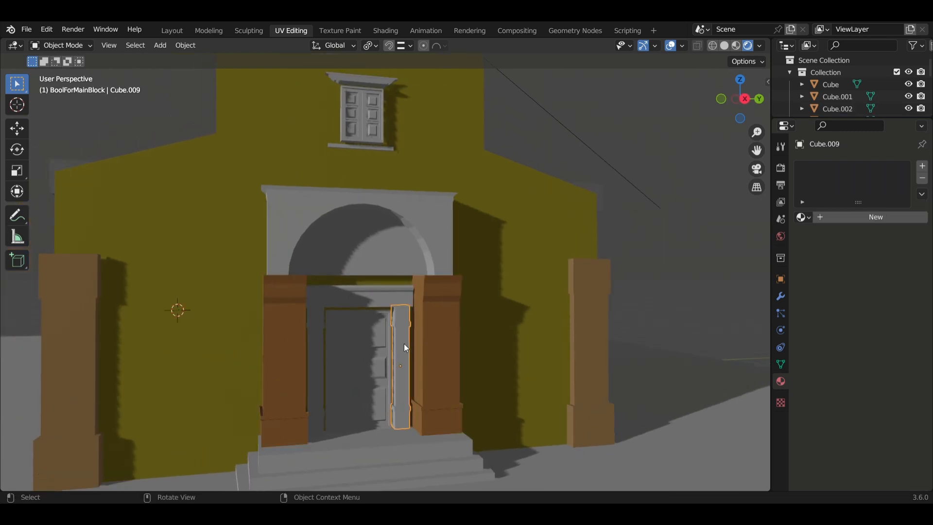
pyautogui.click(857, 219)
pyautogui.click(900, 344)
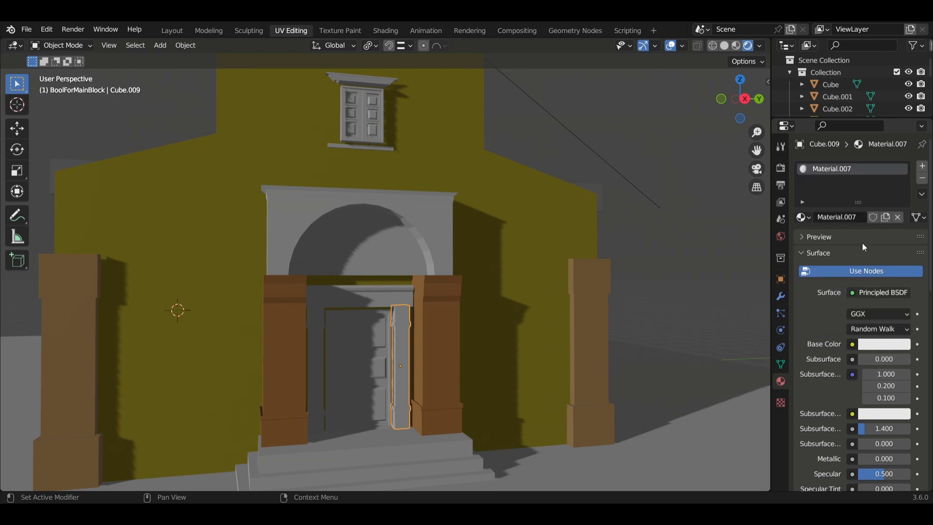
pyautogui.click(880, 342)
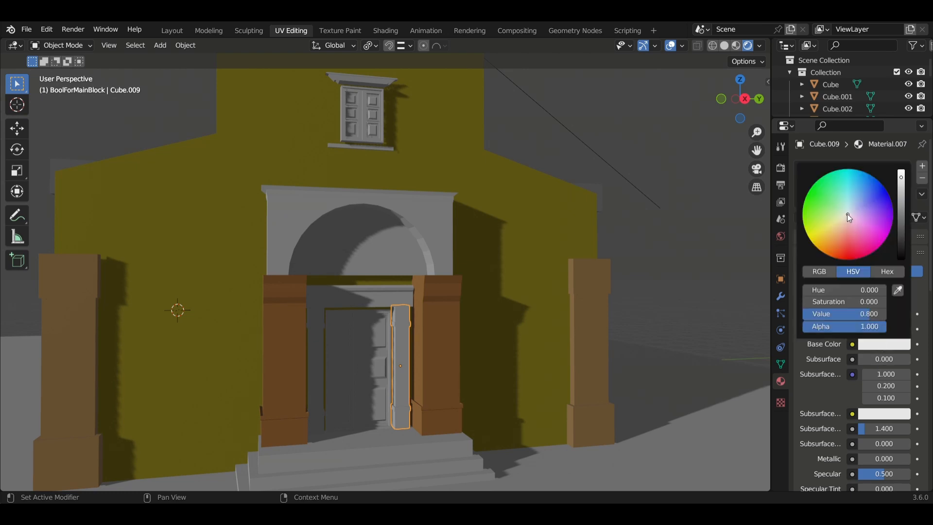
pyautogui.moveTo(848, 214)
pyautogui.mouseDown()
pyautogui.moveTo(850, 202)
pyautogui.moveTo(848, 229)
pyautogui.moveTo(837, 232)
pyautogui.mouseUp()
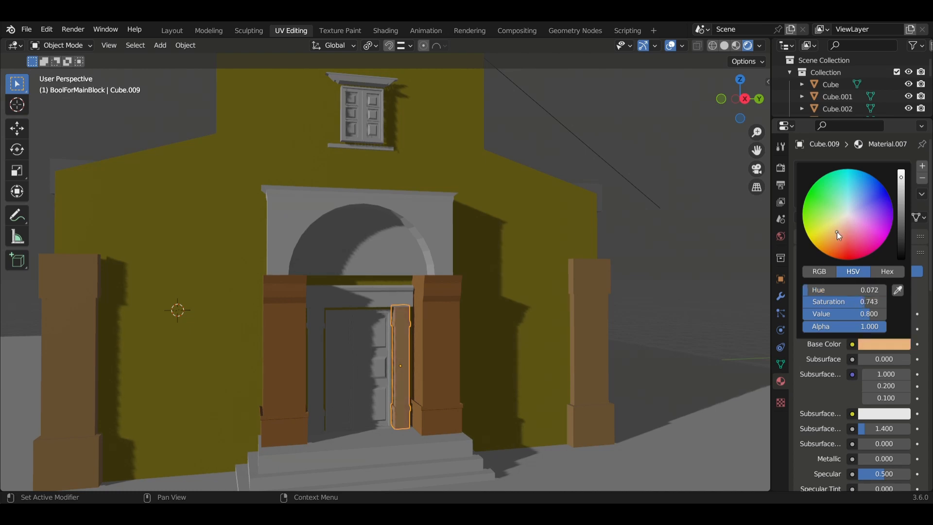
# Step: Select the opposite door jamb with the light orange jamb as active, and link the light orange material to it
pyautogui.moveTo(410, 371); pyautogui.dragTo(401, 369, button='middle')
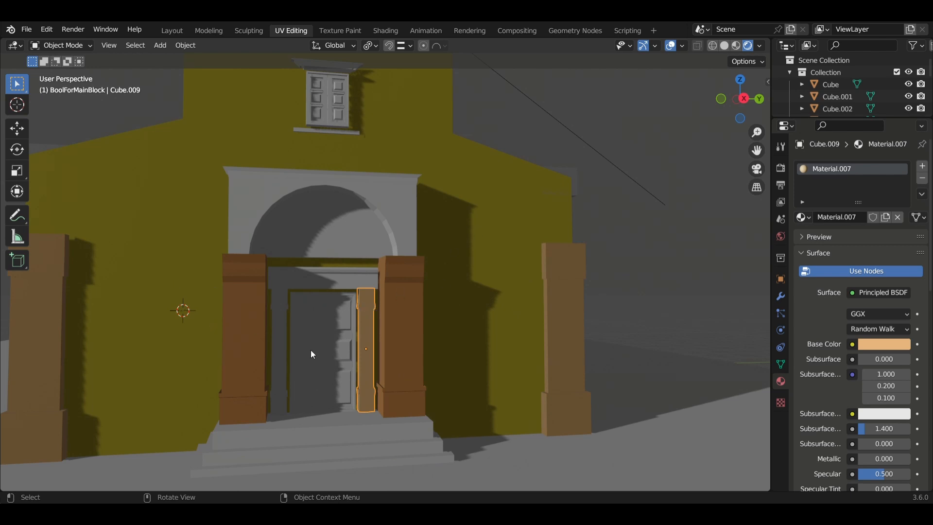
pyautogui.click(279, 326)
pyautogui.keyDown('shift'); pyautogui.click(363, 325); pyautogui.keyUp('shift')
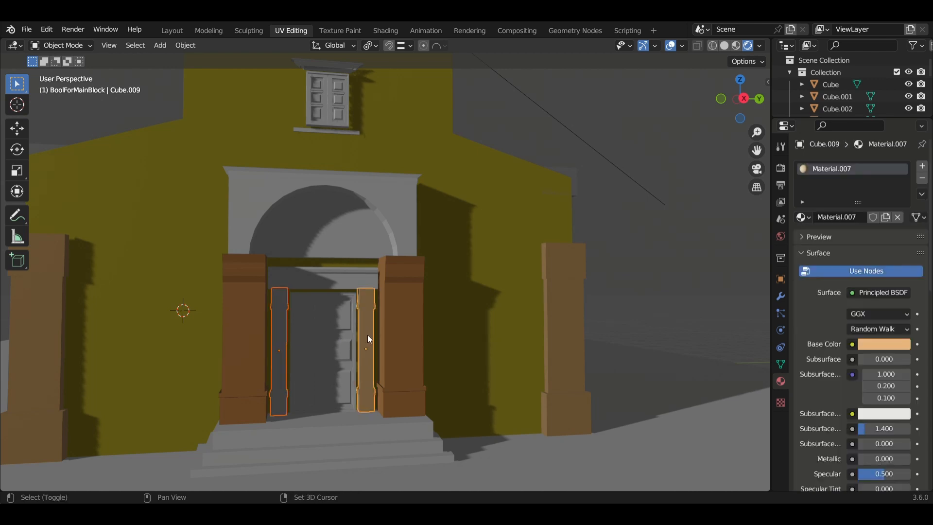
pyautogui.hotkey('ctrl', 'l')
pyautogui.click(370, 334)
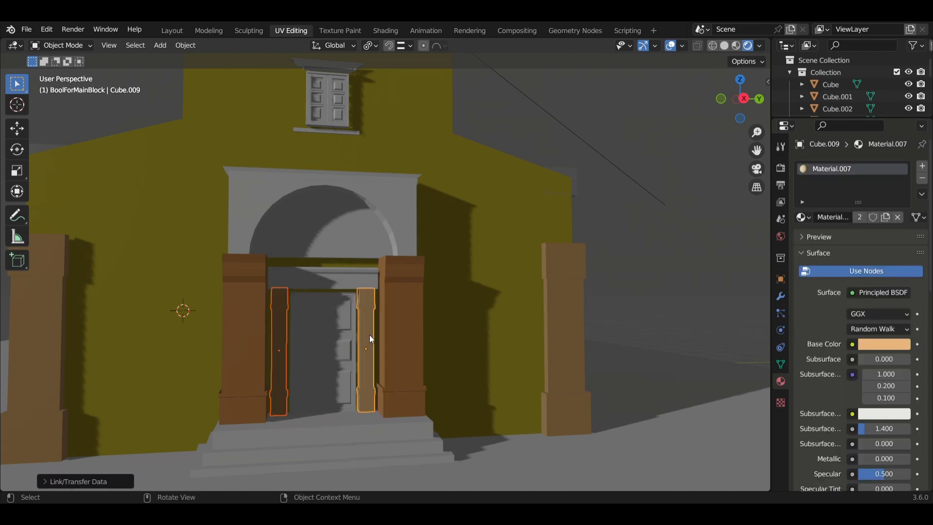
pyautogui.moveTo(332, 360); pyautogui.dragTo(313, 231, button='middle')
pyautogui.click(307, 263)
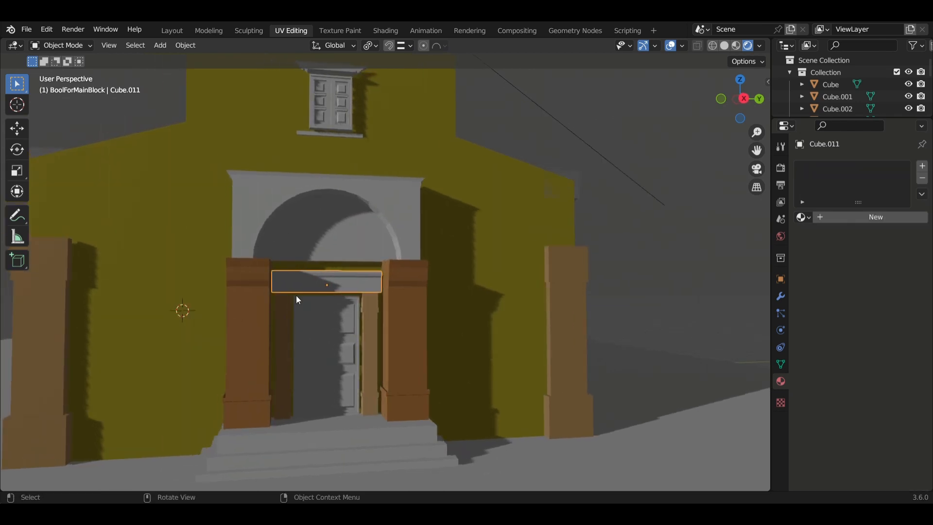
pyautogui.moveTo(296, 296); pyautogui.dragTo(309, 298, button='middle')
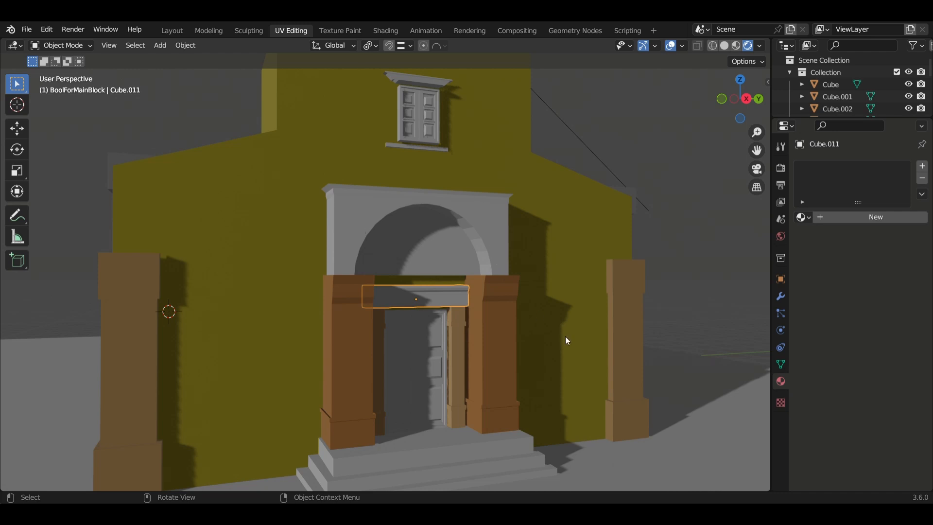
# Step: Create a new material for the arched block above the door, with a dark red base color (hue 0.995, saturation 0.960, value 0.363)
pyautogui.moveTo(564, 338); pyautogui.dragTo(554, 340, button='middle')
pyautogui.click(366, 213)
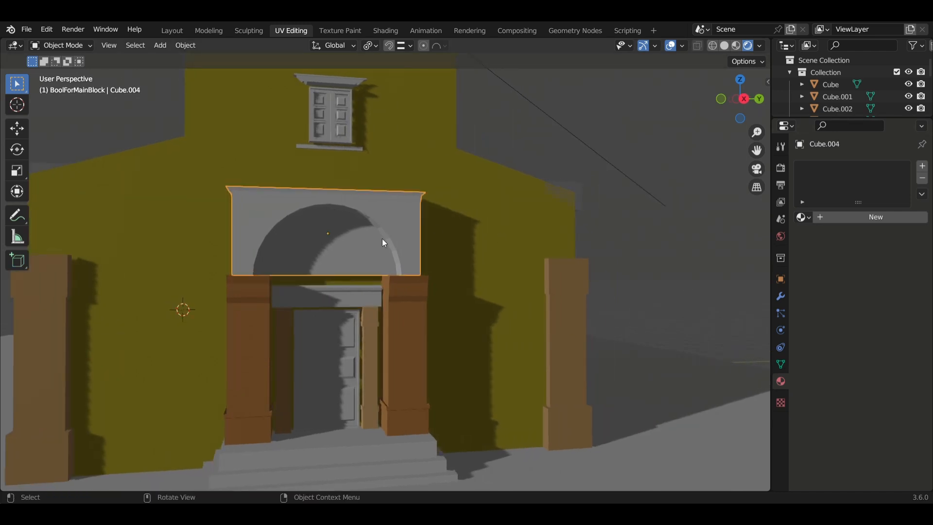
pyautogui.click(876, 217)
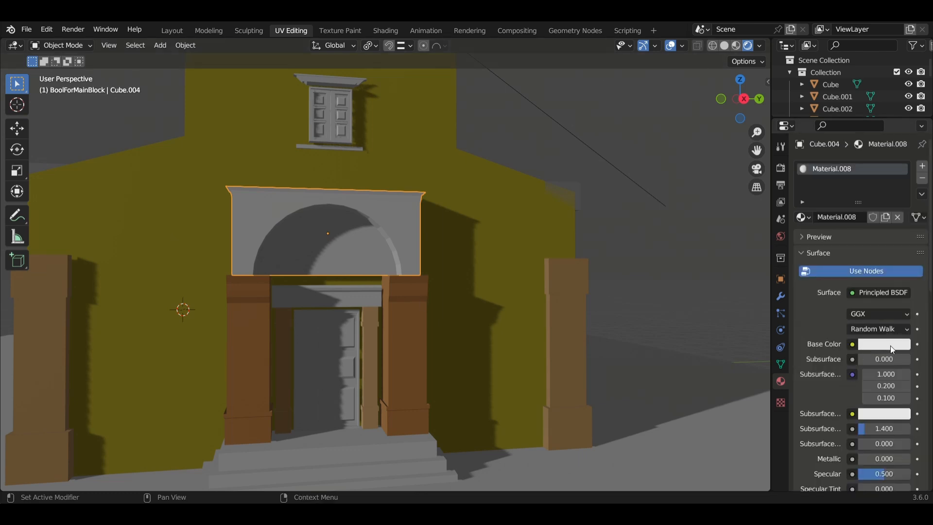
pyautogui.click(890, 345)
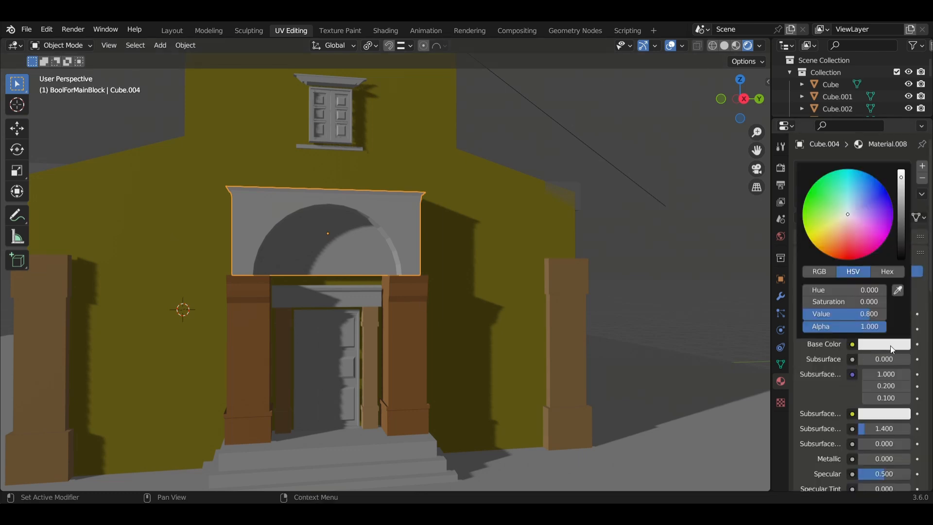
pyautogui.scroll(-6, 483, 290)
pyautogui.scroll(6, 482, 290)
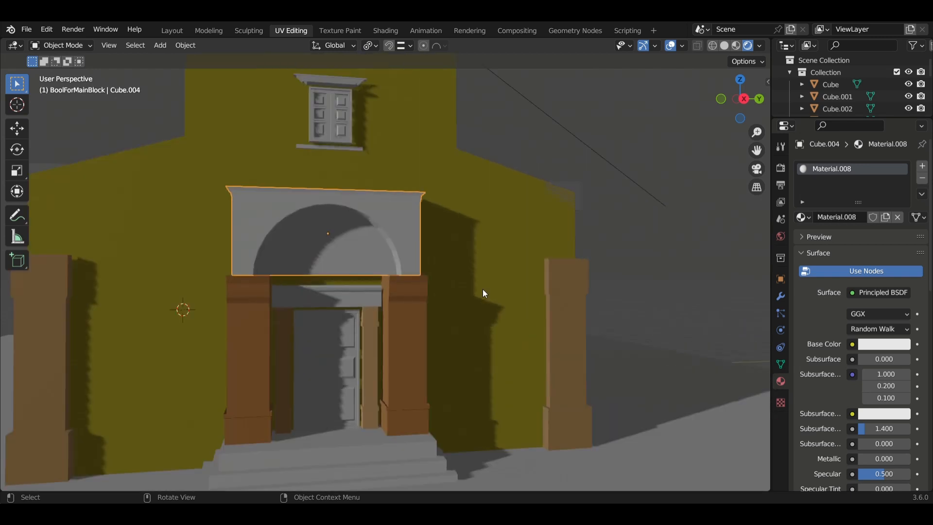
pyautogui.click(882, 345)
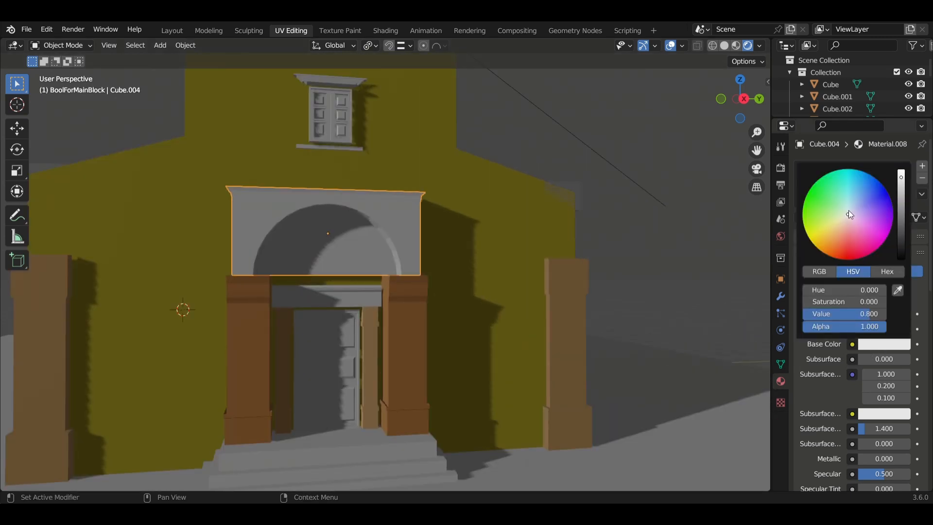
pyautogui.moveTo(848, 213); pyautogui.dragTo(851, 249)
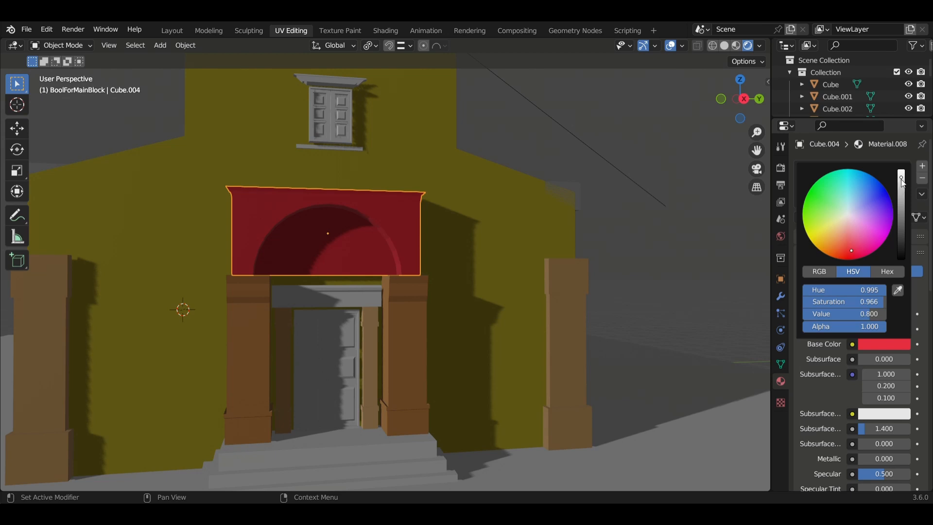
pyautogui.moveTo(902, 178); pyautogui.dragTo(902, 201)
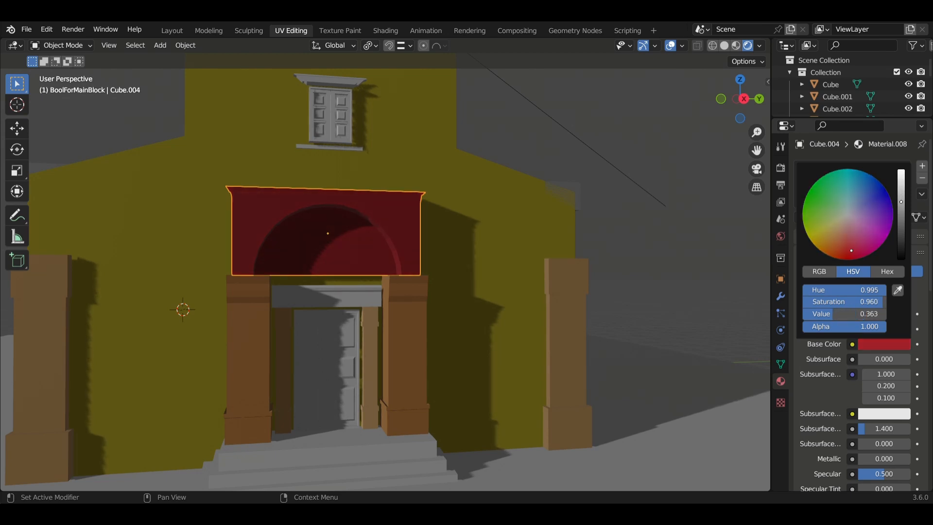
# Step: Set the red arch material's metallic amount to 0.321 and its roughness to 0.225
pyautogui.moveTo(491, 237); pyautogui.dragTo(474, 238, button='middle')
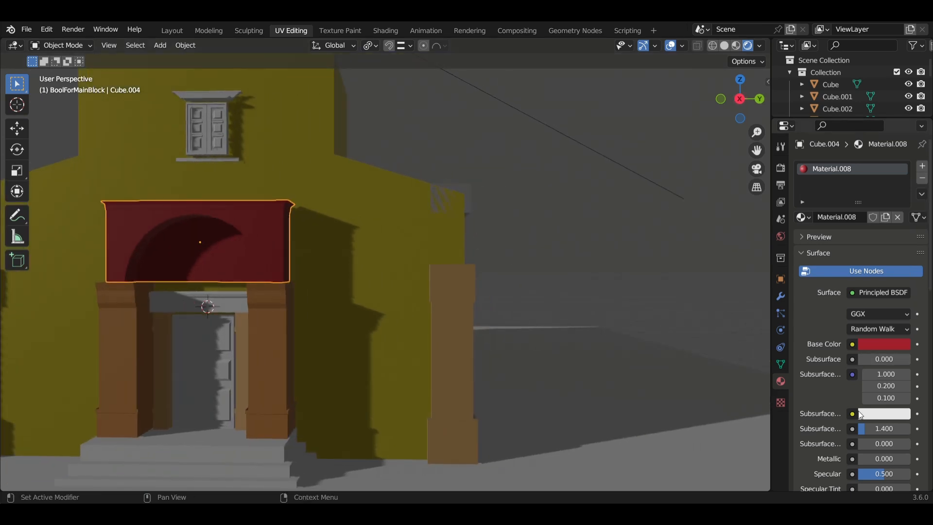
pyautogui.scroll(-6, 861, 415)
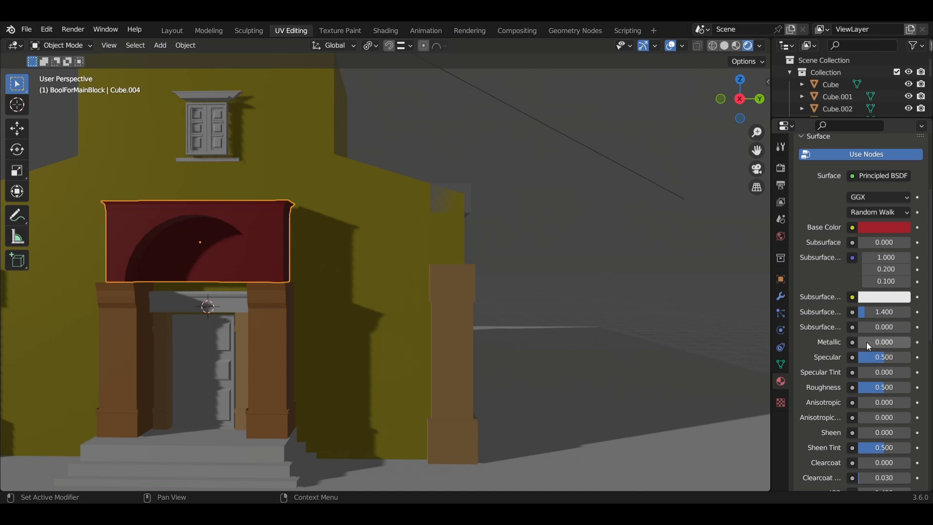
pyautogui.moveTo(867, 343); pyautogui.dragTo(878, 342)
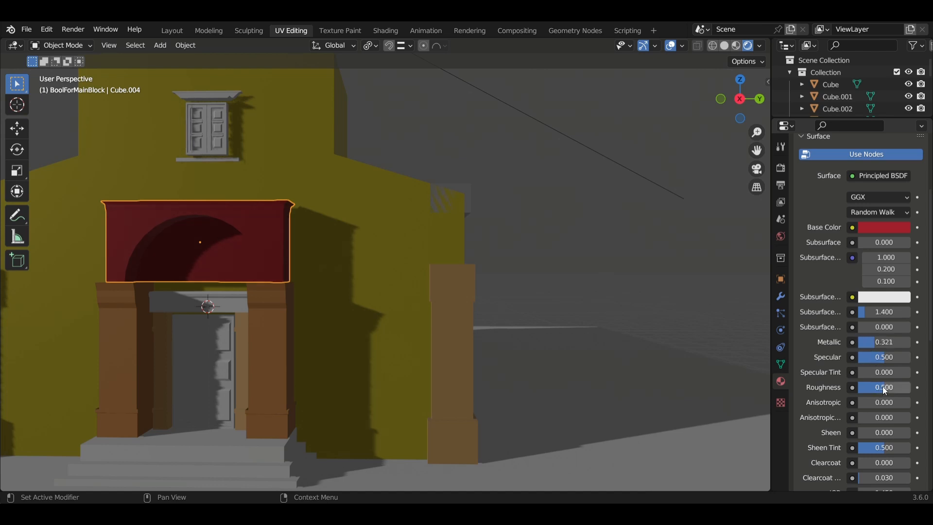
pyautogui.moveTo(885, 387); pyautogui.dragTo(870, 387)
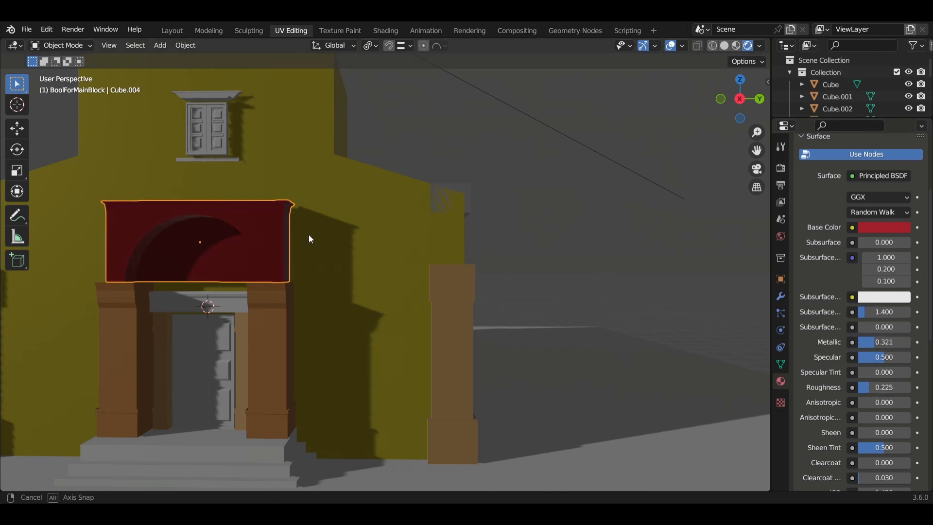
# Step: Create a new material for the lintel directly above the door with a light red base color
pyautogui.moveTo(308, 235); pyautogui.dragTo(333, 229, button='middle')
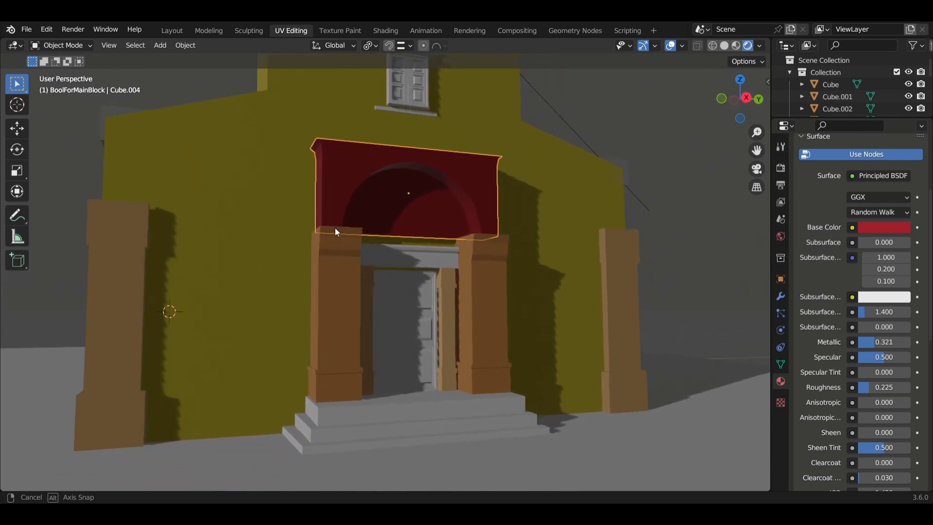
pyautogui.click(413, 254)
pyautogui.moveTo(507, 288); pyautogui.dragTo(475, 290, button='middle')
pyautogui.scroll(-2, 462, 289)
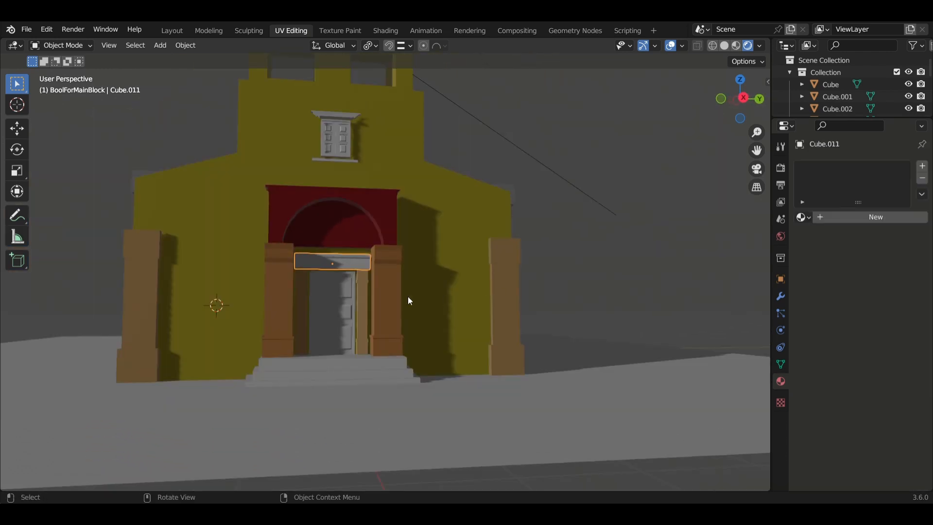
pyautogui.scroll(2, 370, 293)
pyautogui.click(862, 218)
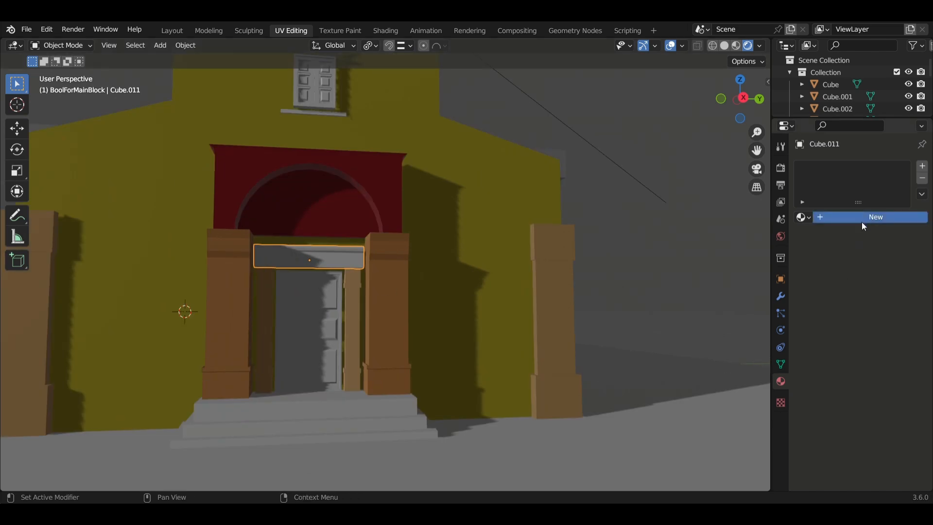
pyautogui.click(885, 344)
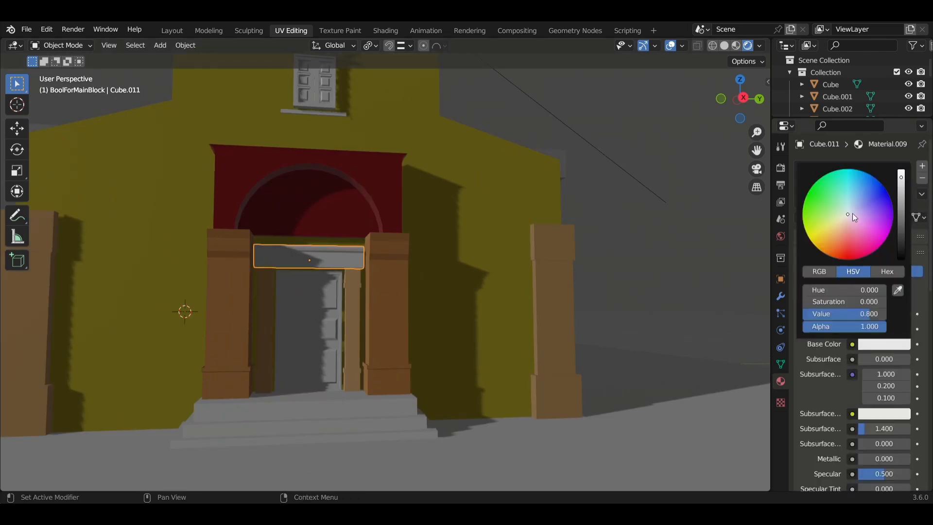
pyautogui.moveTo(847, 212); pyautogui.dragTo(824, 222)
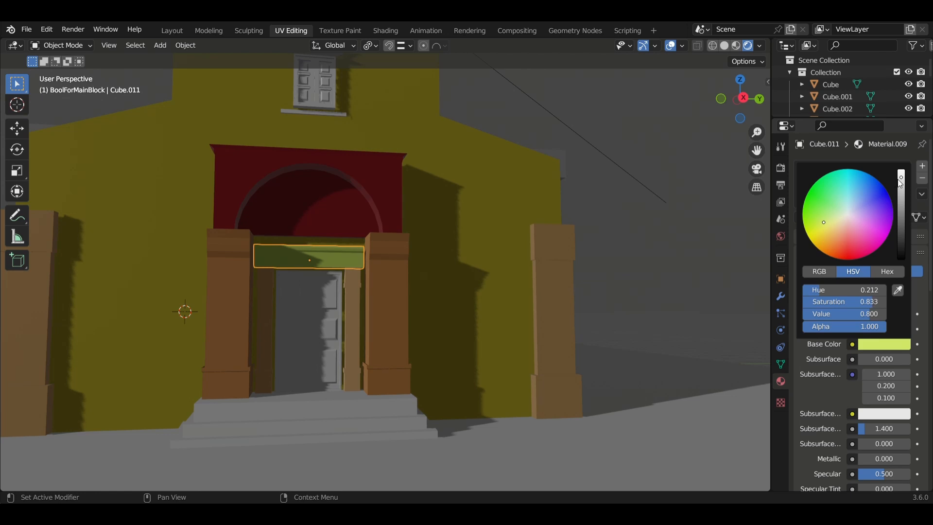
pyautogui.moveTo(901, 178)
pyautogui.mouseDown()
pyautogui.moveTo(901, 186)
pyautogui.moveTo(902, 174)
pyautogui.mouseUp()
pyautogui.moveTo(823, 221)
pyautogui.mouseDown()
pyautogui.moveTo(851, 225)
pyautogui.moveTo(848, 241)
pyautogui.mouseUp()
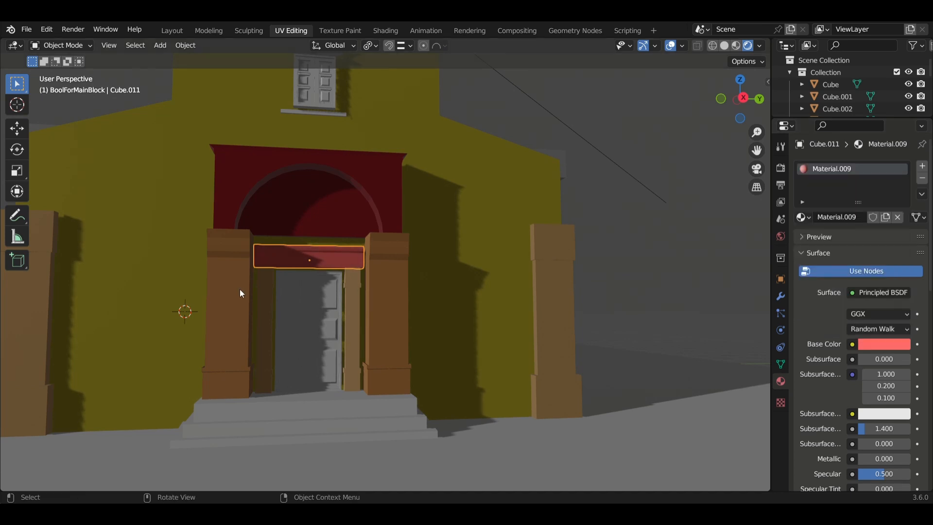
# Step: Set the light red lintel material's metallic amount to 0.367 and its roughness to 0.271, and deselect the lintel
pyautogui.moveTo(240, 289)
pyautogui.mouseDown(button='middle')
pyautogui.moveTo(272, 293)
pyautogui.moveTo(258, 290)
pyautogui.mouseUp(button='middle')
pyautogui.scroll(-6, 874, 384)
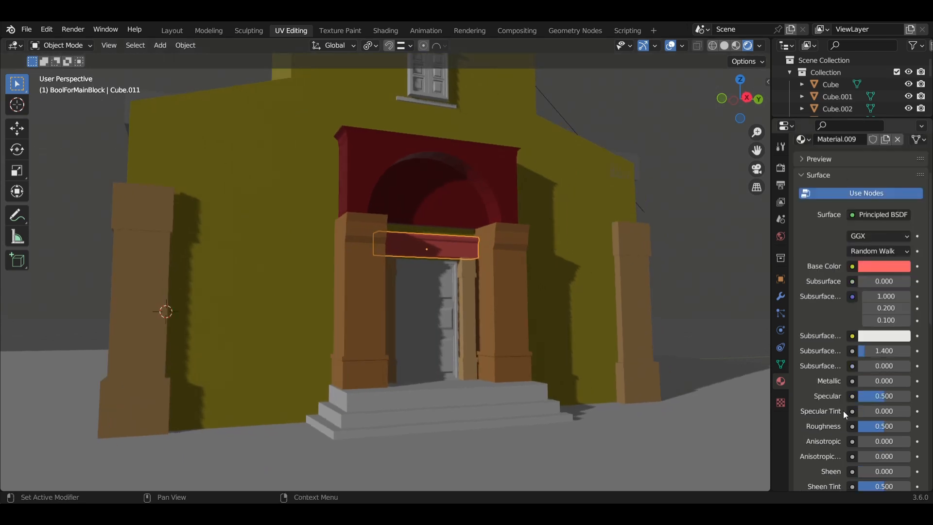
pyautogui.moveTo(884, 342); pyautogui.dragTo(905, 342)
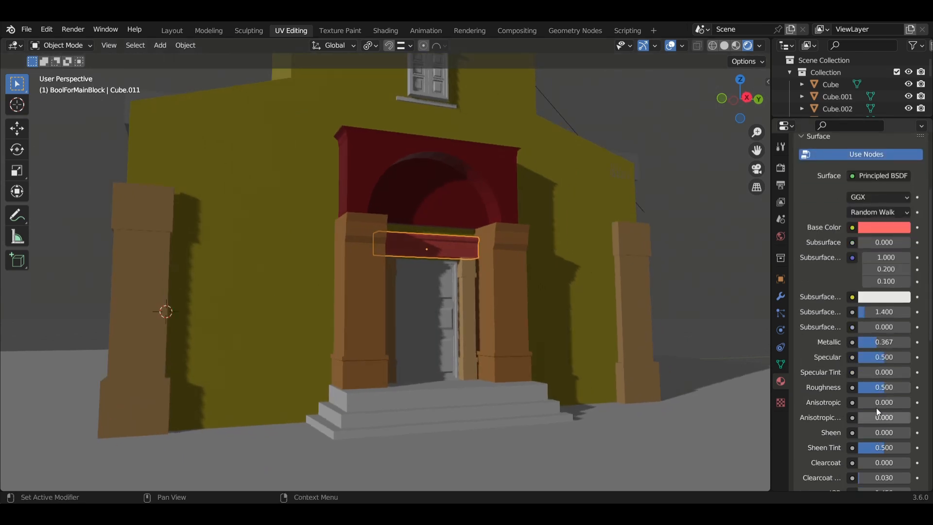
pyautogui.moveTo(883, 384); pyautogui.dragTo(870, 384)
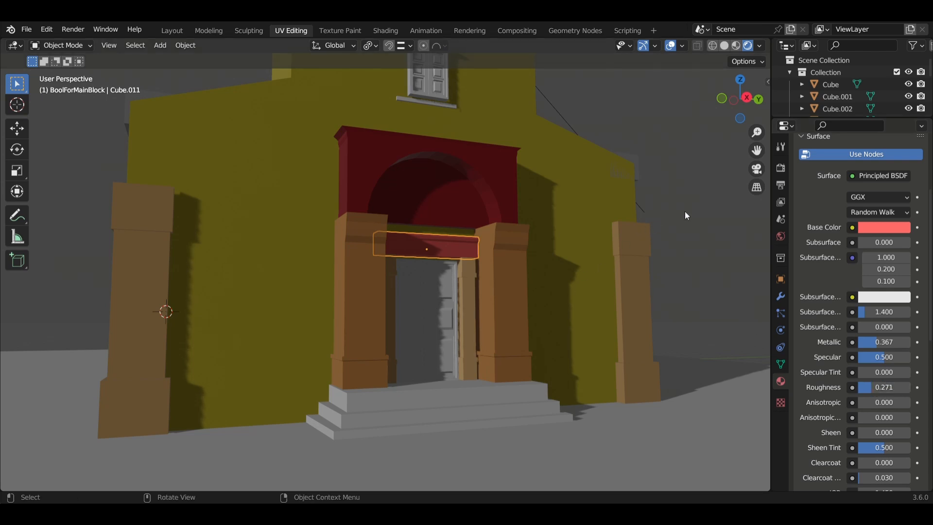
pyautogui.click(676, 271)
# Step: Create a new material for the door with a muted green base color (hue 0.358, saturation 0.567, value 0.404)
pyautogui.moveTo(676, 270); pyautogui.dragTo(651, 276, button='middle')
pyautogui.moveTo(244, 309); pyautogui.dragTo(401, 312, button='middle')
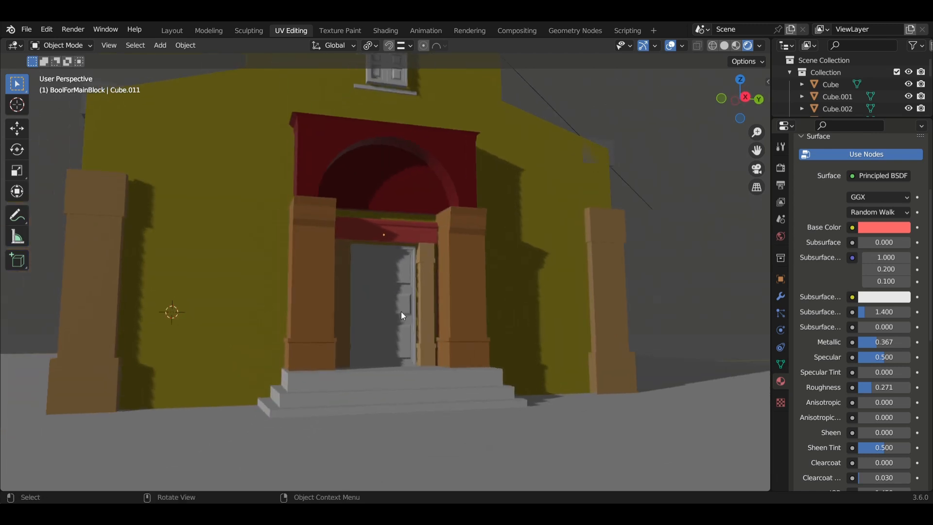
pyautogui.scroll(5, 406, 316)
pyautogui.click(427, 343)
pyautogui.scroll(-5, 425, 364)
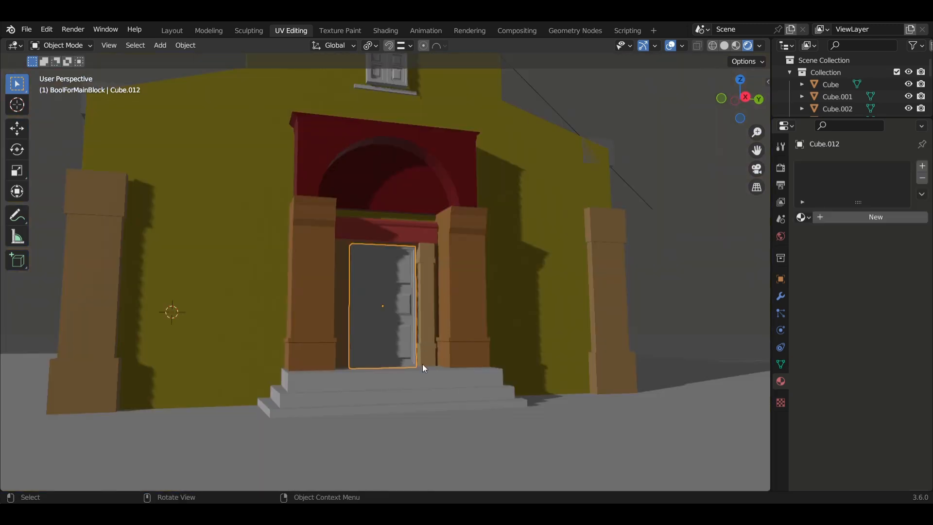
pyautogui.moveTo(422, 364); pyautogui.dragTo(405, 361, button='middle')
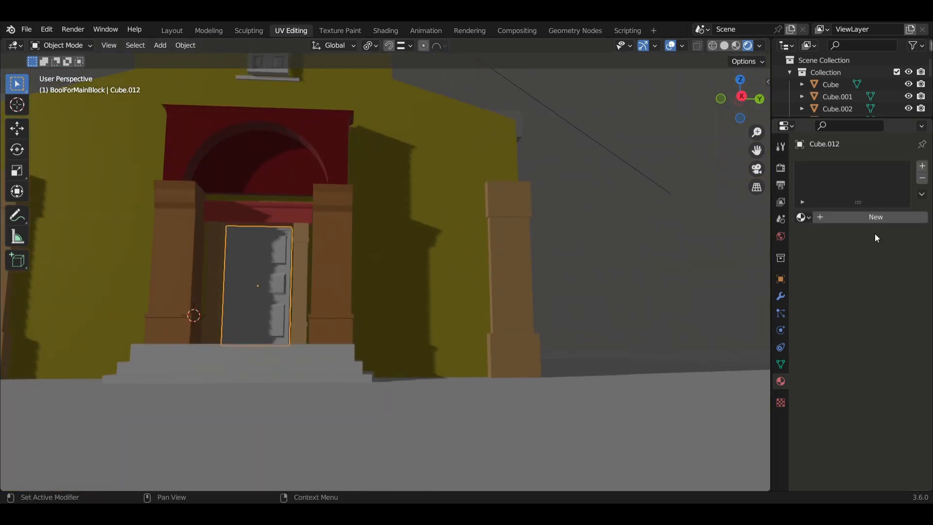
pyautogui.click(876, 218)
pyautogui.click(884, 344)
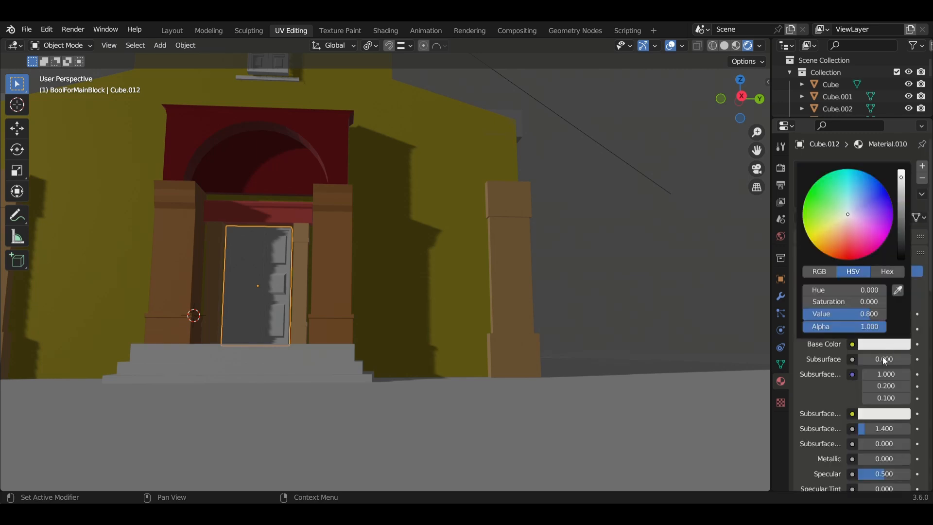
pyautogui.click(880, 345)
pyautogui.moveTo(847, 214)
pyautogui.mouseDown()
pyautogui.moveTo(830, 210)
pyautogui.moveTo(866, 204)
pyautogui.mouseUp()
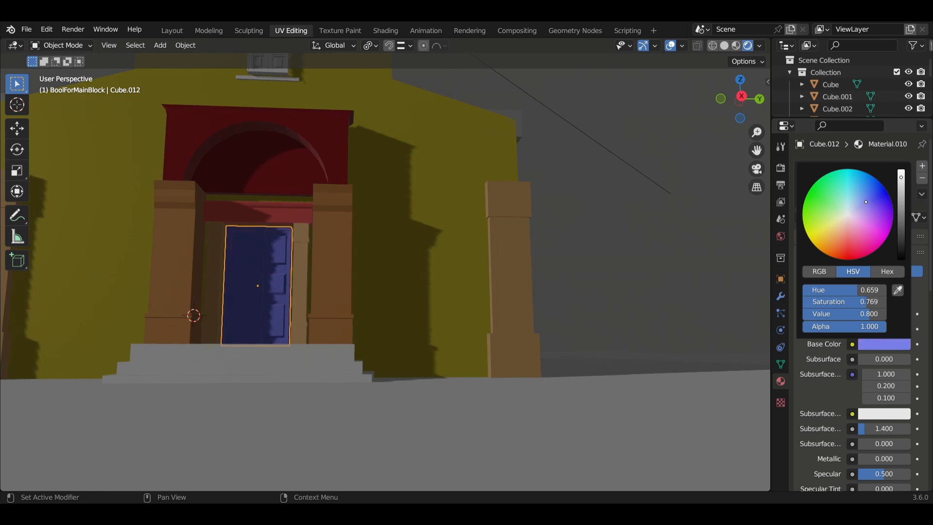
pyautogui.moveTo(866, 201); pyautogui.dragTo(863, 226)
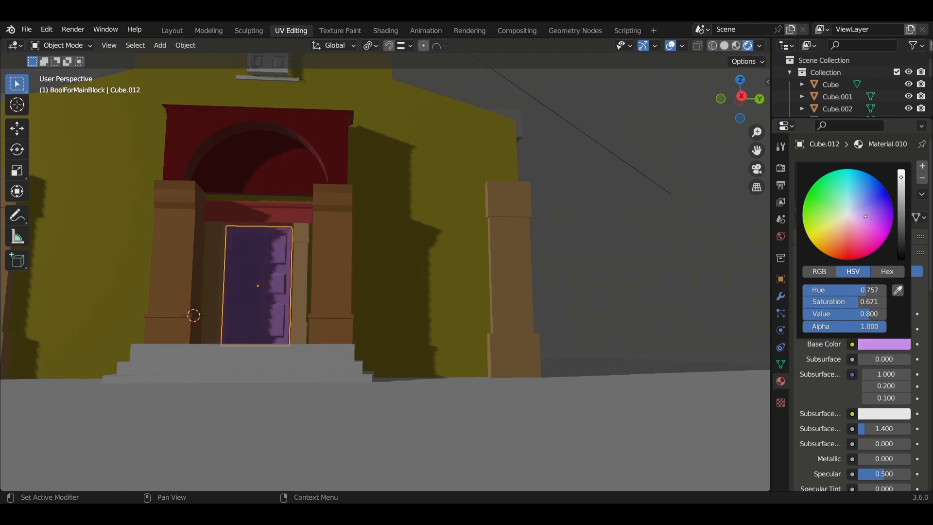
pyautogui.moveTo(866, 213); pyautogui.dragTo(865, 197)
pyautogui.moveTo(849, 193); pyautogui.dragTo(835, 201)
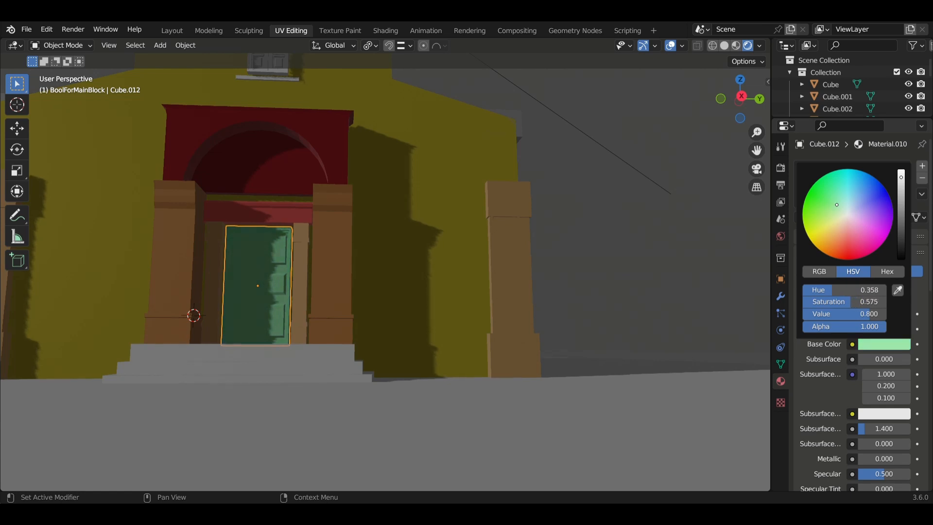
pyautogui.moveTo(902, 178); pyautogui.dragTo(901, 196)
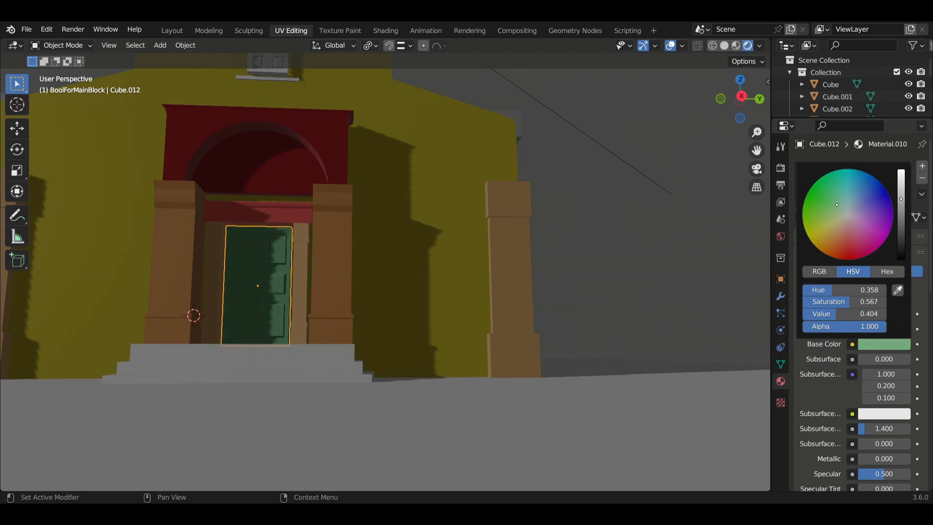
pyautogui.scroll(6, 262, 276)
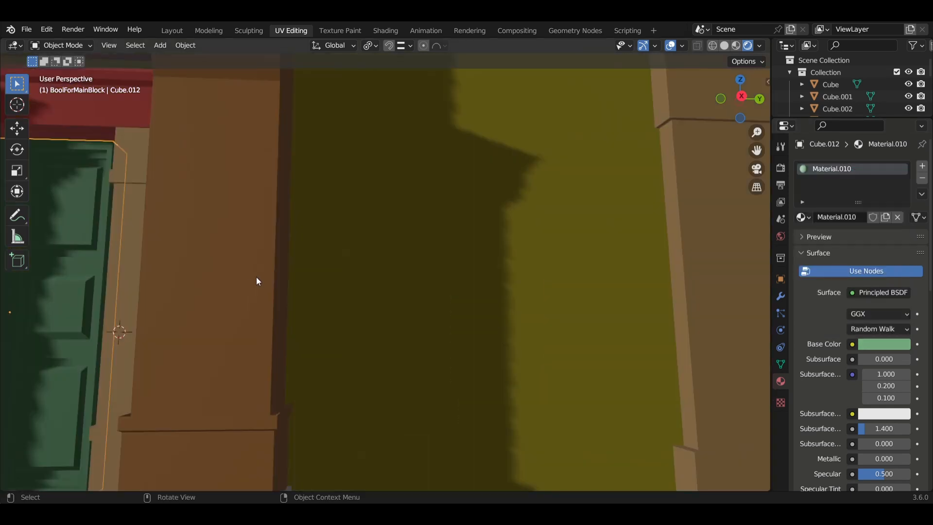
pyautogui.moveTo(168, 285); pyautogui.dragTo(179, 284, button='middle')
pyautogui.scroll(1, 179, 319)
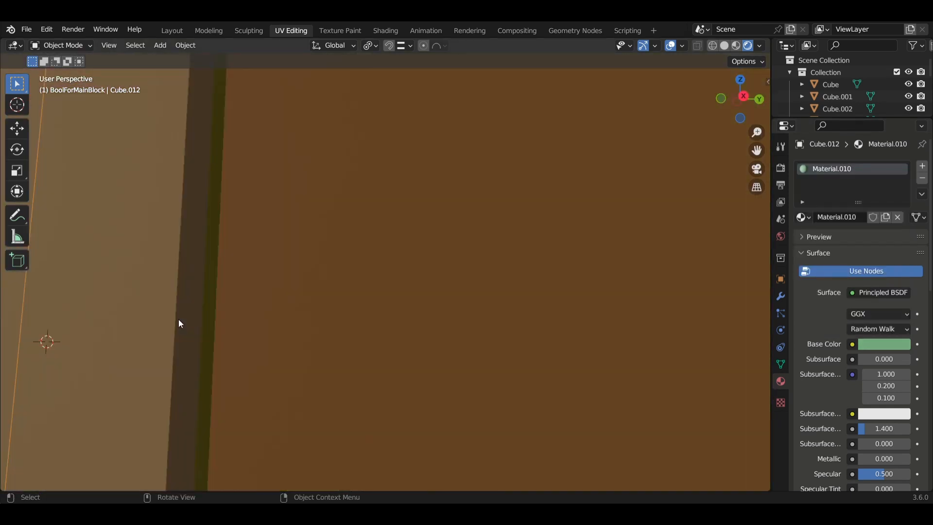
pyautogui.scroll(-1, 179, 319)
pyautogui.moveTo(181, 321); pyautogui.dragTo(355, 329, button='middle')
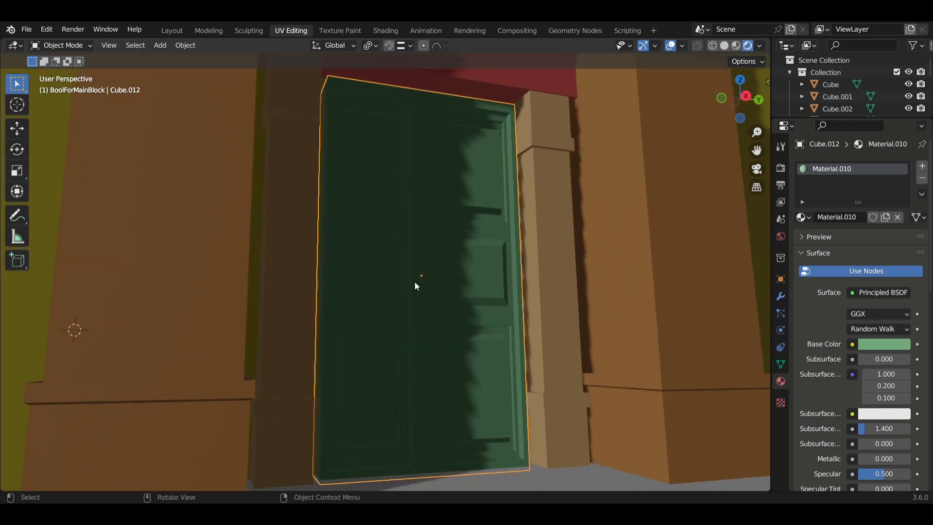
pyautogui.press('KP_Divide')
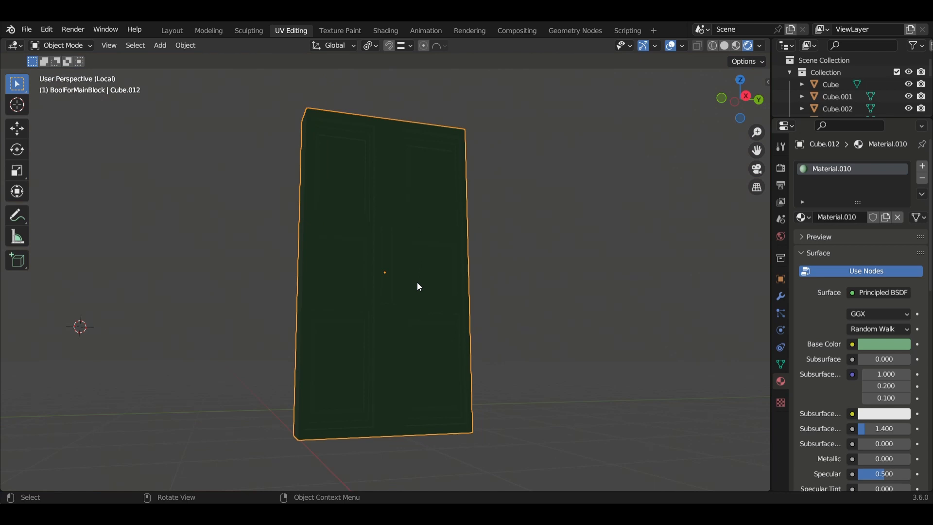
pyautogui.moveTo(419, 287); pyautogui.dragTo(401, 324, button='middle')
pyautogui.scroll(-2, 400, 324)
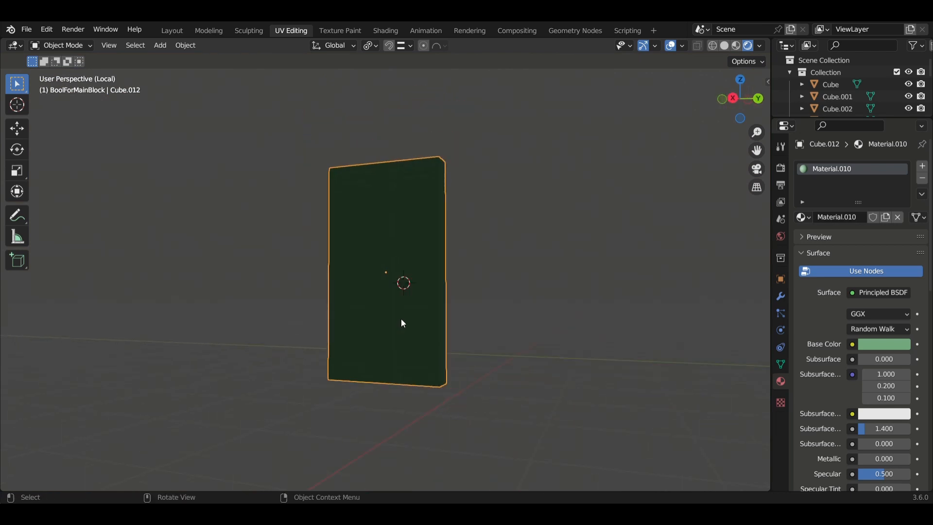
pyautogui.scroll(-7, 401, 319)
pyautogui.scroll(7, 401, 319)
pyautogui.press('KP_Divide')
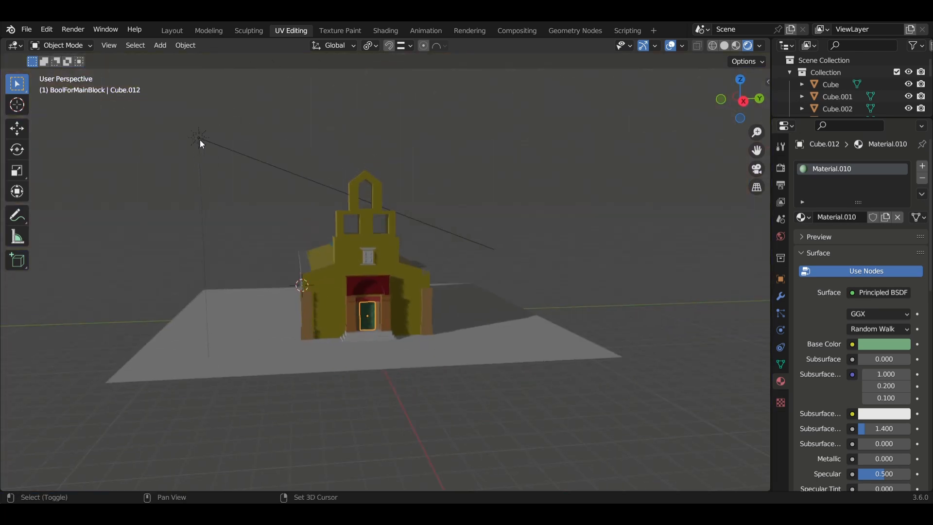
# Step: Add the sun light to the door selection and isolate both objects in local view
pyautogui.keyDown('shift'); pyautogui.click(200, 139); pyautogui.keyUp('shift')
pyautogui.press('KP_Divide')
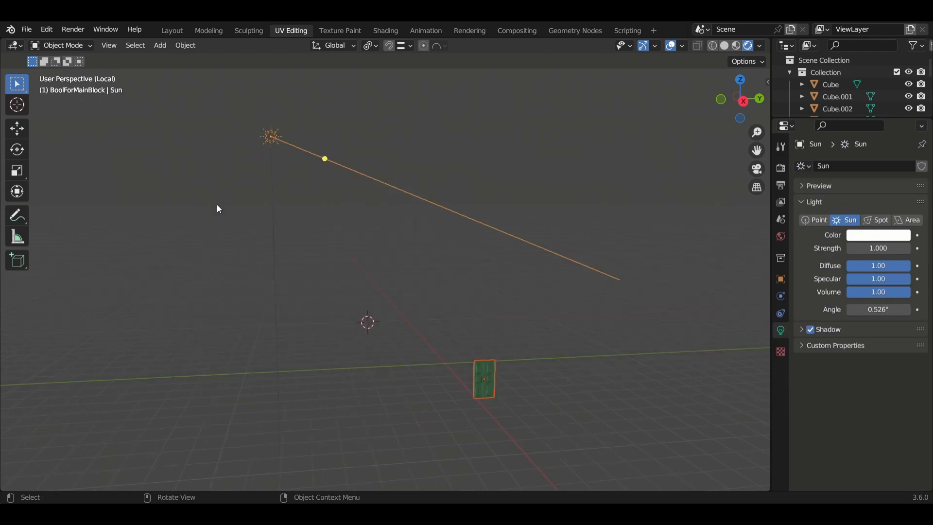
pyautogui.scroll(3, 382, 288)
pyautogui.scroll(3, 537, 433)
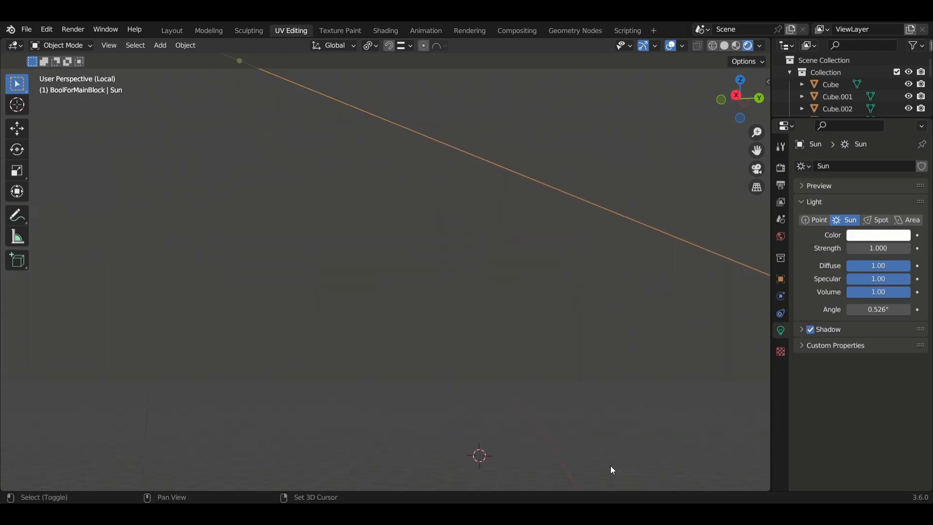
pyautogui.keyDown('shift'); pyautogui.moveTo(603, 442); pyautogui.dragTo(407, 230, button='middle'); pyautogui.keyUp('shift')
pyautogui.scroll(4, 585, 446)
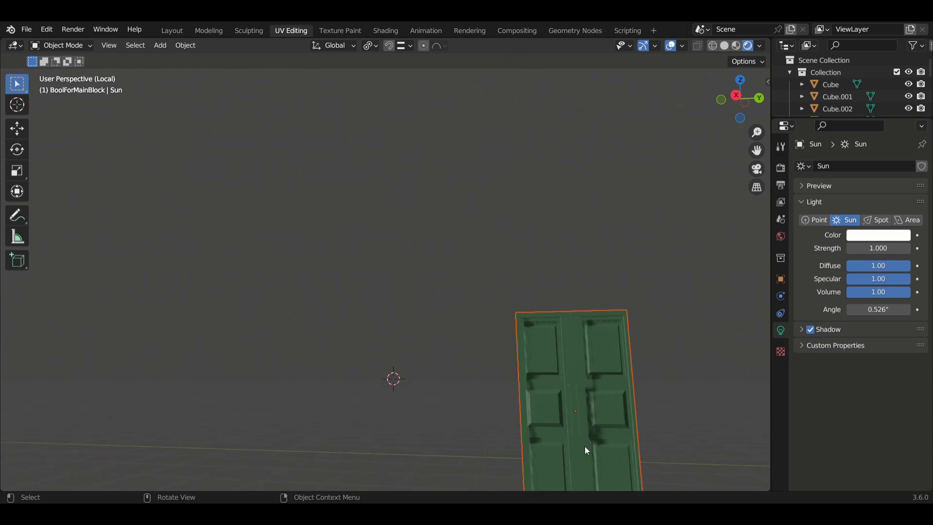
pyautogui.keyDown('shift'); pyautogui.moveTo(585, 446); pyautogui.dragTo(390, 338, button='middle'); pyautogui.keyUp('shift')
pyautogui.scroll(2, 403, 355)
pyautogui.scroll(3, 403, 355)
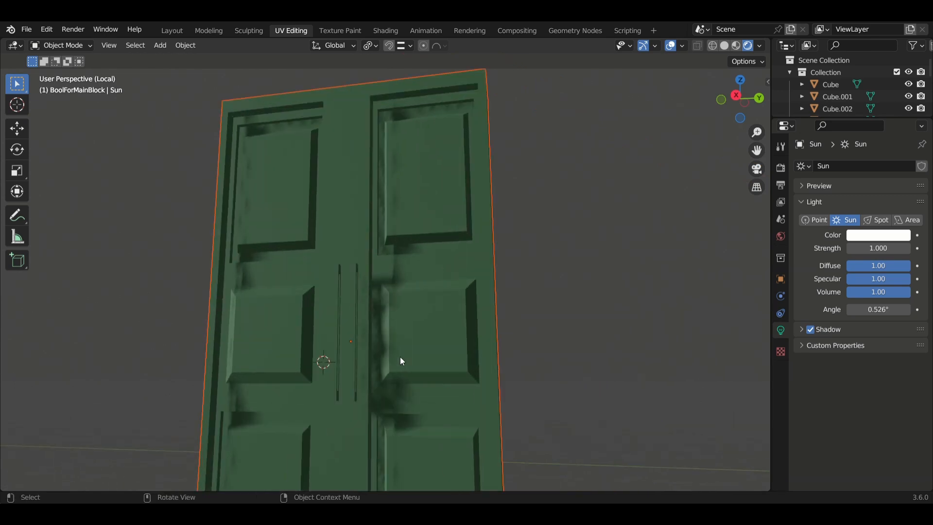
pyautogui.scroll(4, 342, 363)
# Step: Enter Edit Mode on the door alone and select the long front faces and an upper end face of its vertical handles
pyautogui.click(306, 330)
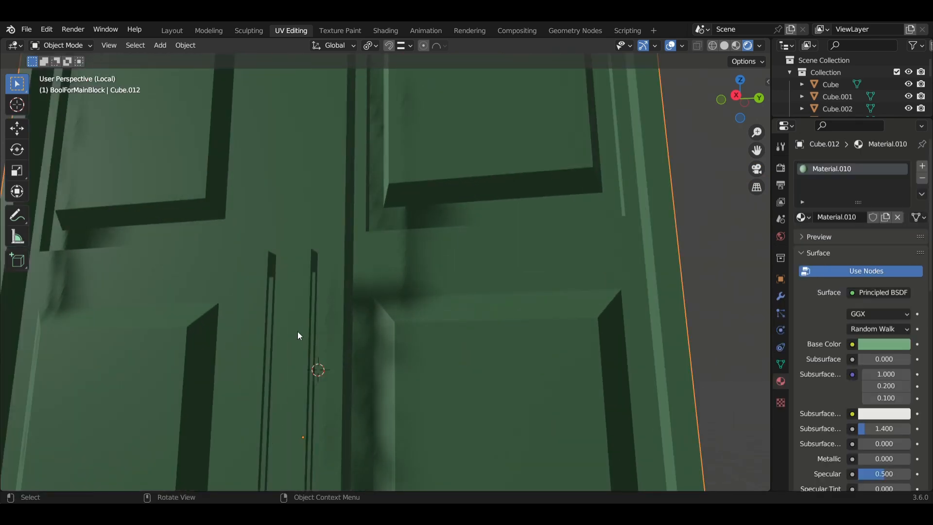
pyautogui.press('Tab')
pyautogui.moveTo(283, 348); pyautogui.dragTo(385, 371, button='middle')
pyautogui.click(340, 360)
pyautogui.keyDown('shift'); pyautogui.click(428, 294); pyautogui.keyUp('shift')
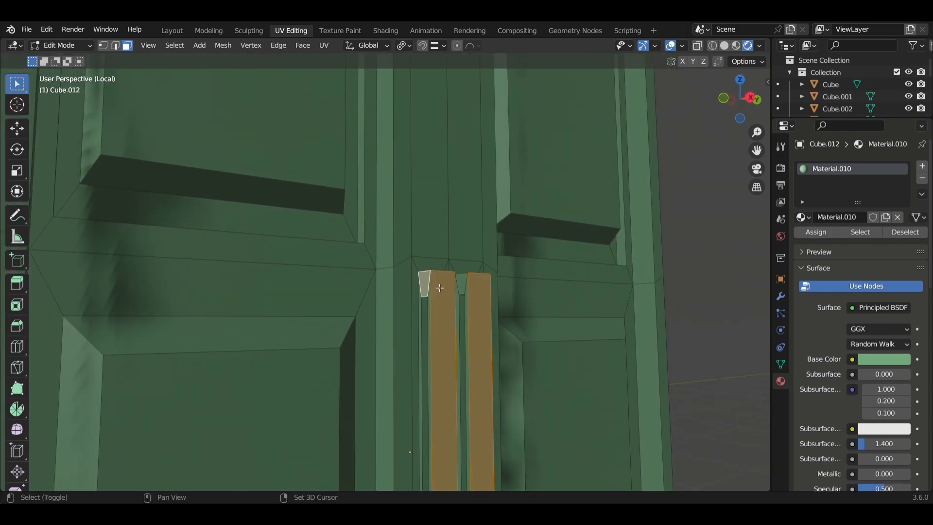
# Step: Add the faces on the top and outer side of the door handles to the face selection
pyautogui.moveTo(468, 379); pyautogui.dragTo(331, 403, button='middle')
pyautogui.keyDown('shift'); pyautogui.click(214, 302); pyautogui.keyUp('shift')
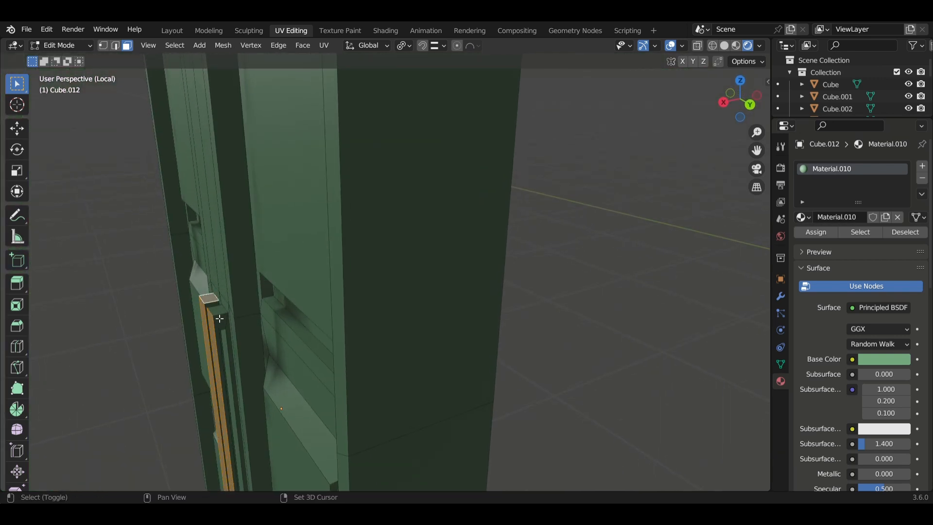
pyautogui.keyDown('shift'); pyautogui.click(220, 313); pyautogui.keyUp('shift')
pyautogui.keyDown('shift'); pyautogui.click(222, 323); pyautogui.keyUp('shift')
# Step: Select the long front and side faces of the near door handle, keeping the other handle faces selected
pyautogui.moveTo(215, 362); pyautogui.dragTo(386, 368, button='middle')
pyautogui.scroll(-8, 386, 368)
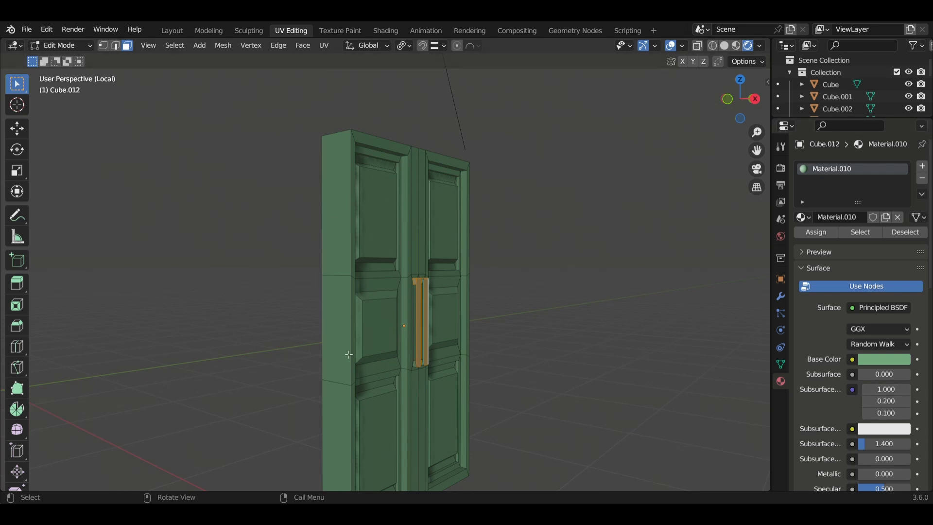
pyautogui.moveTo(428, 383); pyautogui.dragTo(422, 381, button='middle')
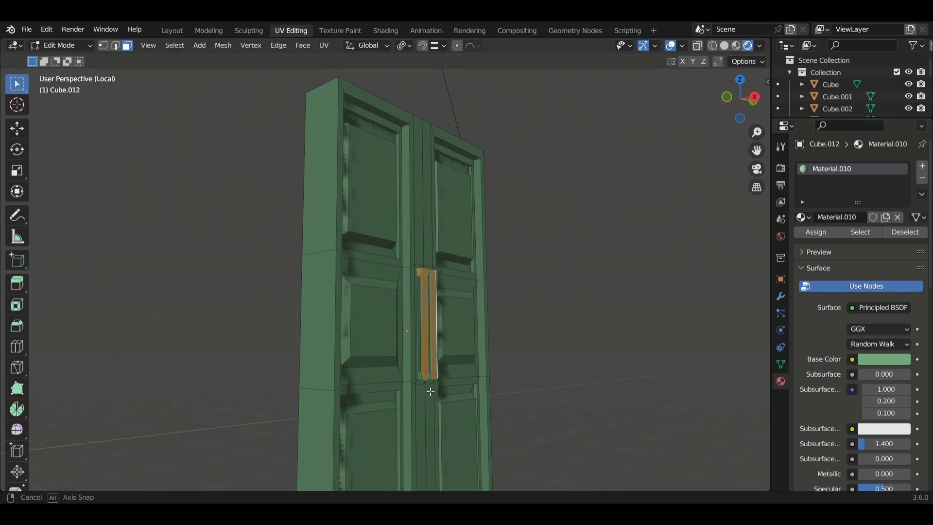
pyautogui.scroll(5, 423, 381)
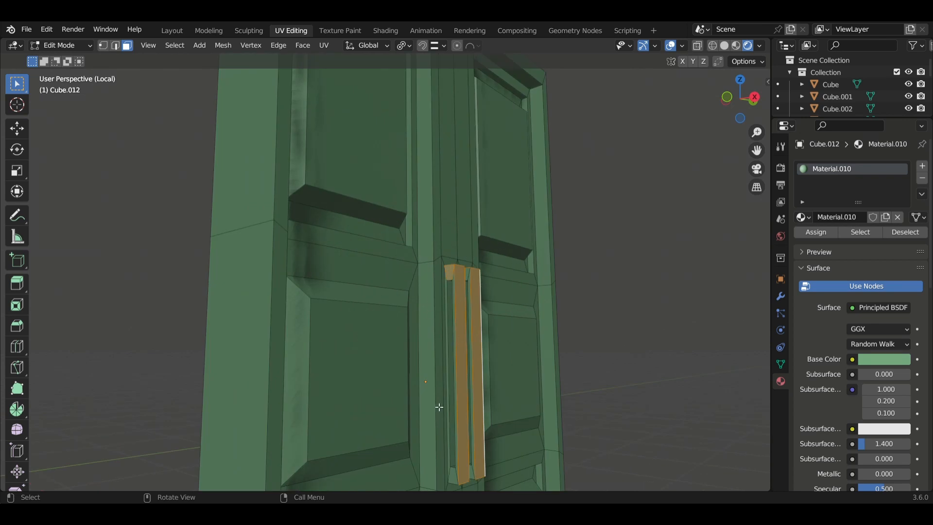
pyautogui.moveTo(445, 408); pyautogui.dragTo(469, 395, button='middle')
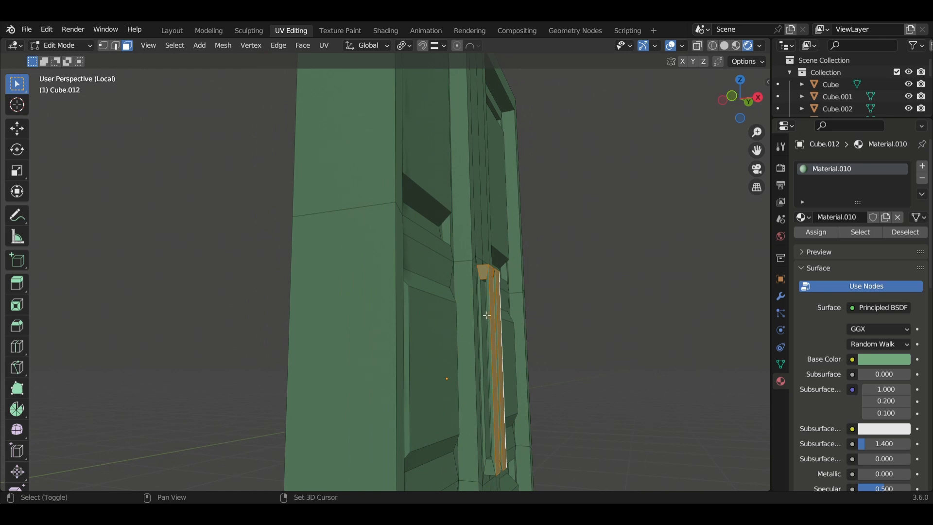
pyautogui.keyDown('shift'); pyautogui.click(492, 281); pyautogui.keyUp('shift')
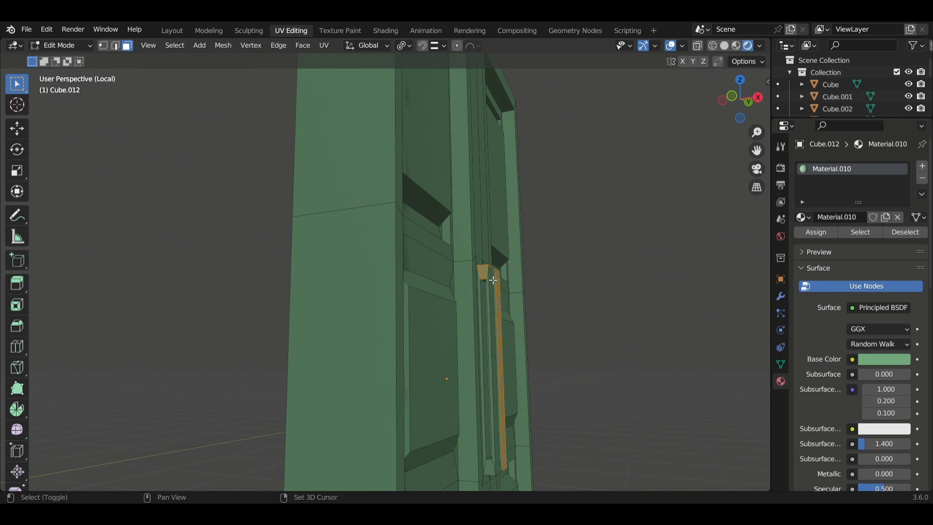
pyautogui.keyDown('shift'); pyautogui.click(490, 287); pyautogui.keyUp('shift')
pyautogui.keyDown('shift'); pyautogui.click(495, 286); pyautogui.keyUp('shift')
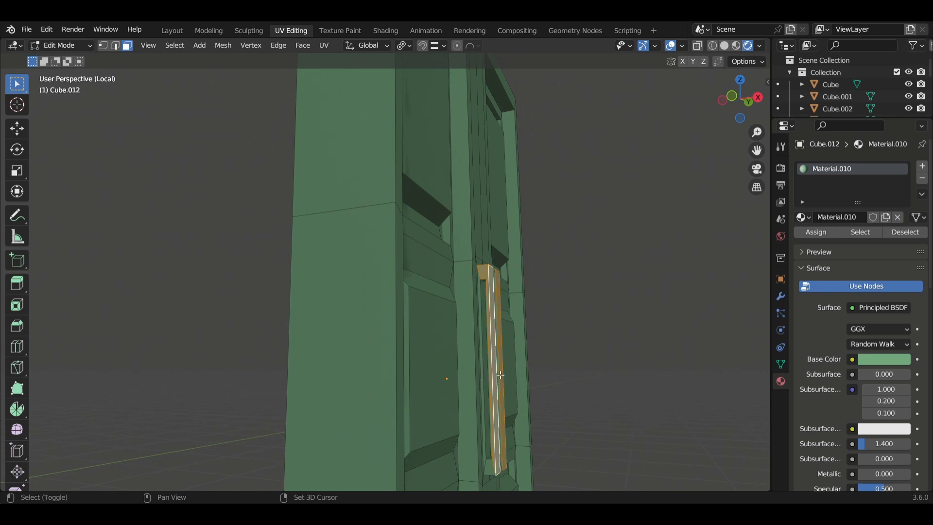
# Step: Add the lower end faces and the long inner side faces between the two door handles to the face selection
pyautogui.moveTo(495, 286); pyautogui.dragTo(465, 397, button='middle')
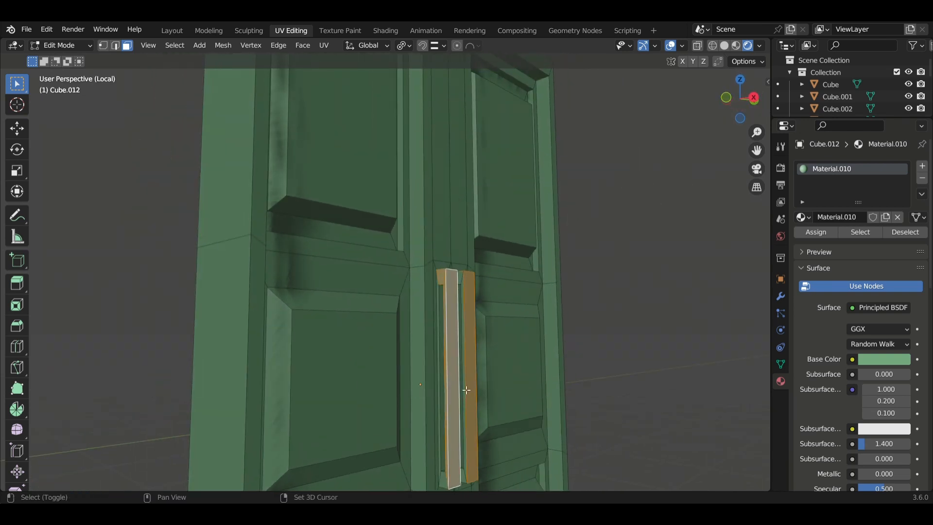
pyautogui.keyDown('shift'); pyautogui.click(466, 396); pyautogui.keyUp('shift')
pyautogui.moveTo(478, 474); pyautogui.dragTo(269, 437, button='middle')
pyautogui.keyDown('shift'); pyautogui.click(298, 458); pyautogui.keyUp('shift')
pyautogui.keyDown('shift'); pyautogui.click(287, 459); pyautogui.keyUp('shift')
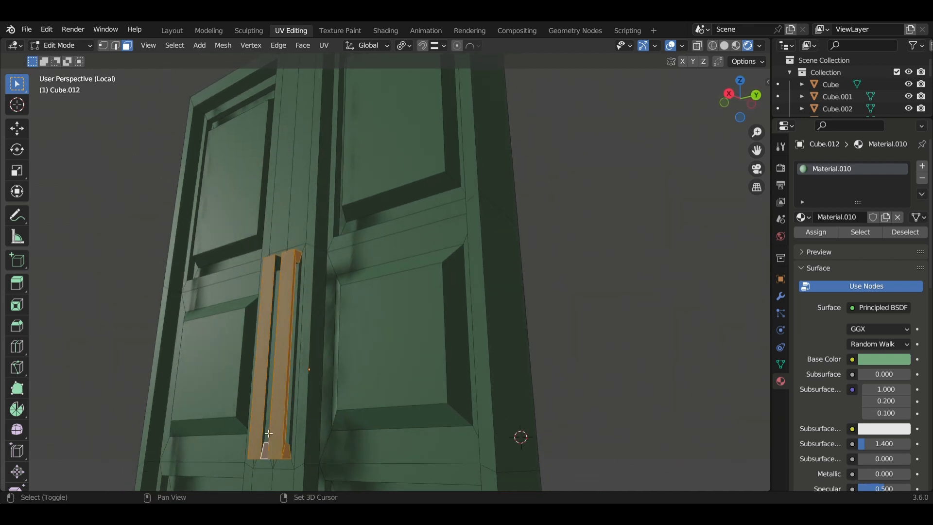
pyautogui.keyDown('shift'); pyautogui.click(270, 438); pyautogui.keyUp('shift')
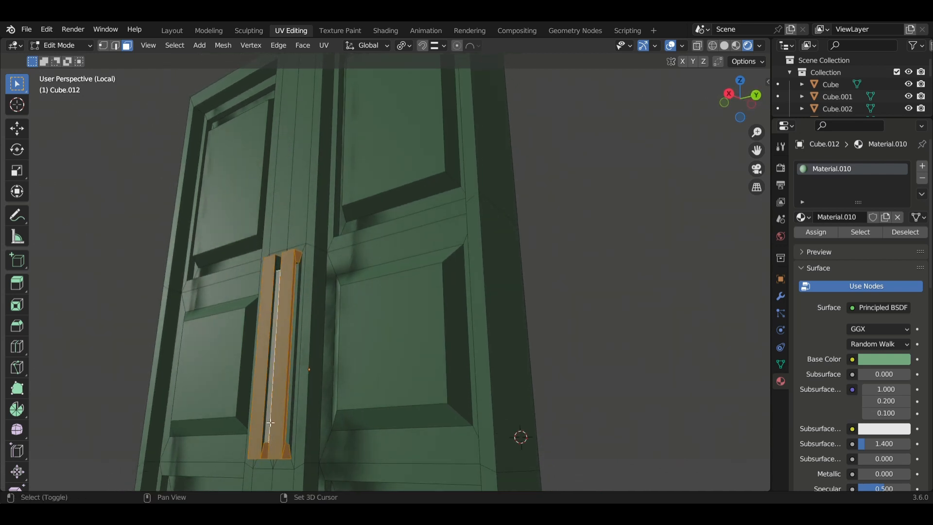
pyautogui.keyDown('shift'); pyautogui.click(267, 425); pyautogui.keyUp('shift')
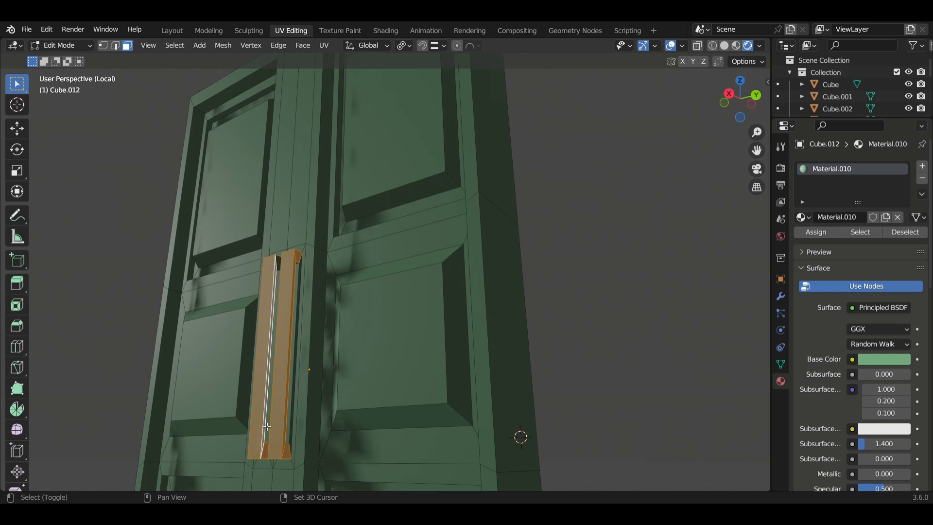
pyautogui.moveTo(267, 426); pyautogui.dragTo(212, 321, button='middle')
pyautogui.scroll(4, 212, 321)
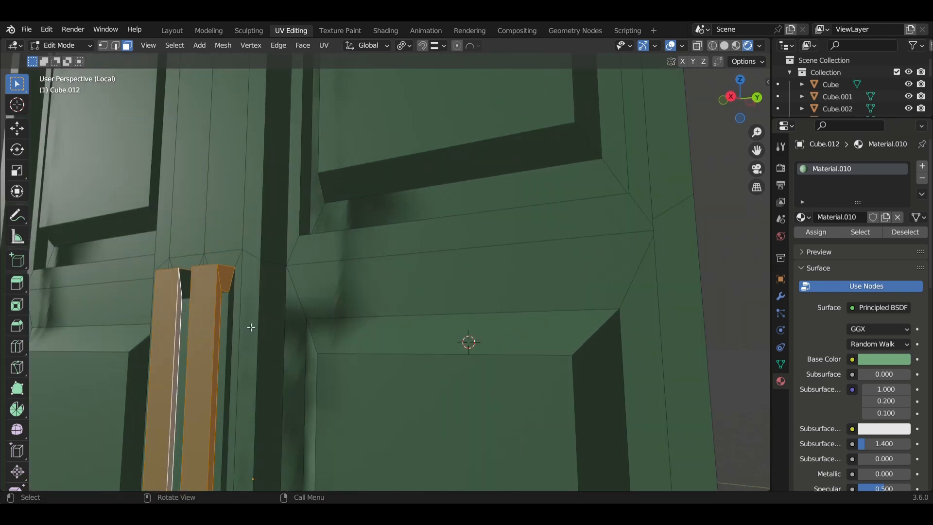
pyautogui.moveTo(185, 284); pyautogui.dragTo(269, 294, button='middle')
pyautogui.moveTo(388, 375); pyautogui.dragTo(389, 398, button='middle')
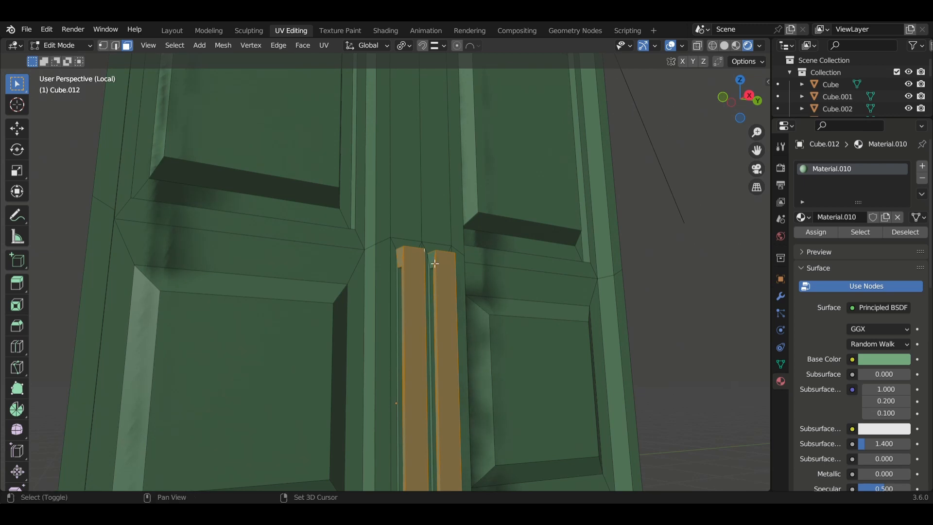
pyautogui.moveTo(435, 263); pyautogui.dragTo(438, 345, button='middle')
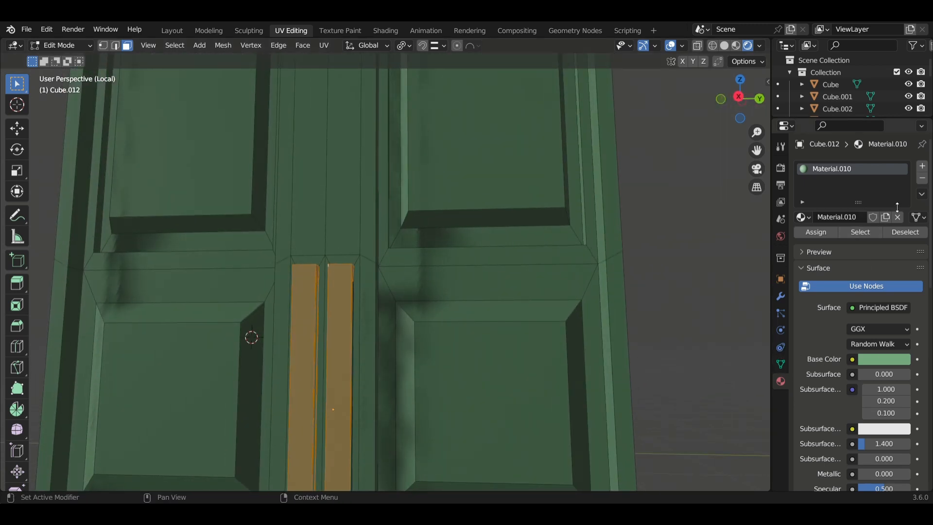
# Step: Add a second material slot to the door with a new golden yellow material (hue 0.089, saturation 0.941, value 0.800)
pyautogui.click(924, 168)
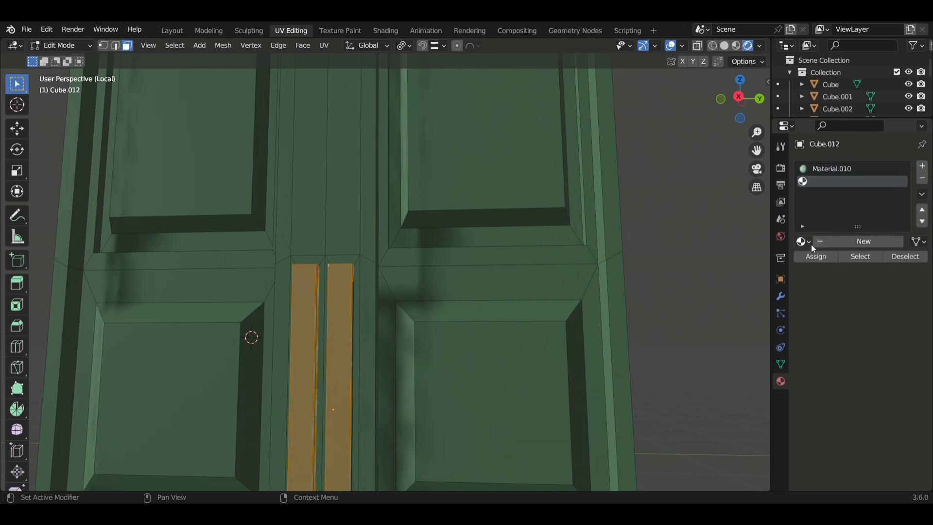
pyautogui.click(856, 241)
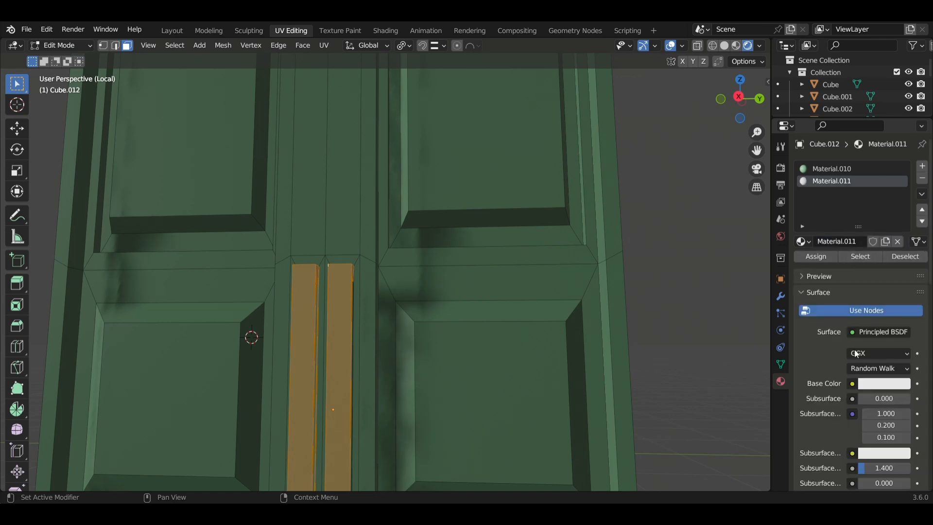
pyautogui.click(870, 384)
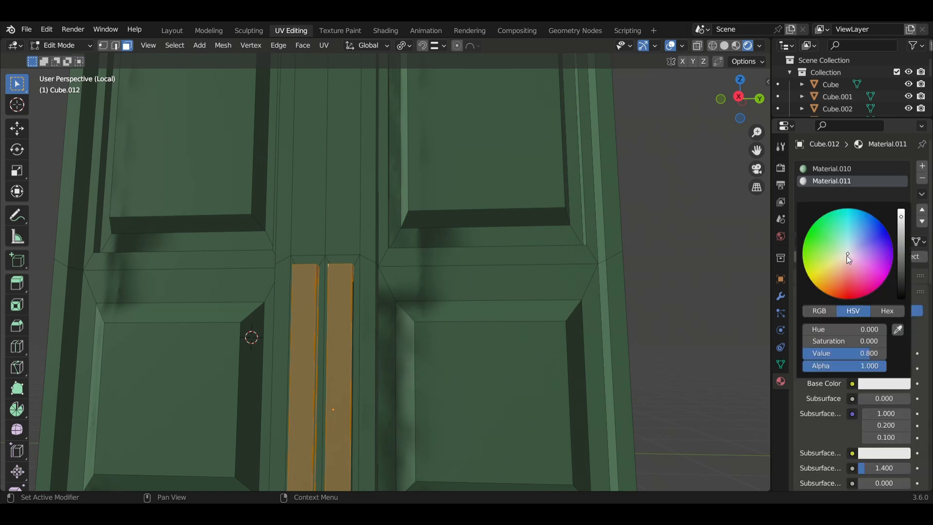
pyautogui.moveTo(848, 256); pyautogui.dragTo(826, 278)
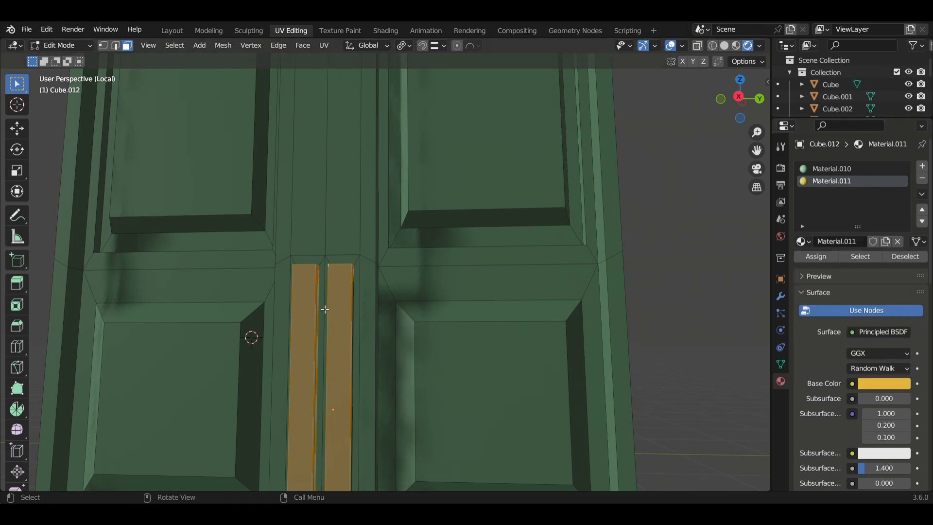
# Step: Include the upper inner end face between the handles, assign the golden material to the selected faces, and deselect them
pyautogui.moveTo(313, 309); pyautogui.dragTo(467, 316, button='middle')
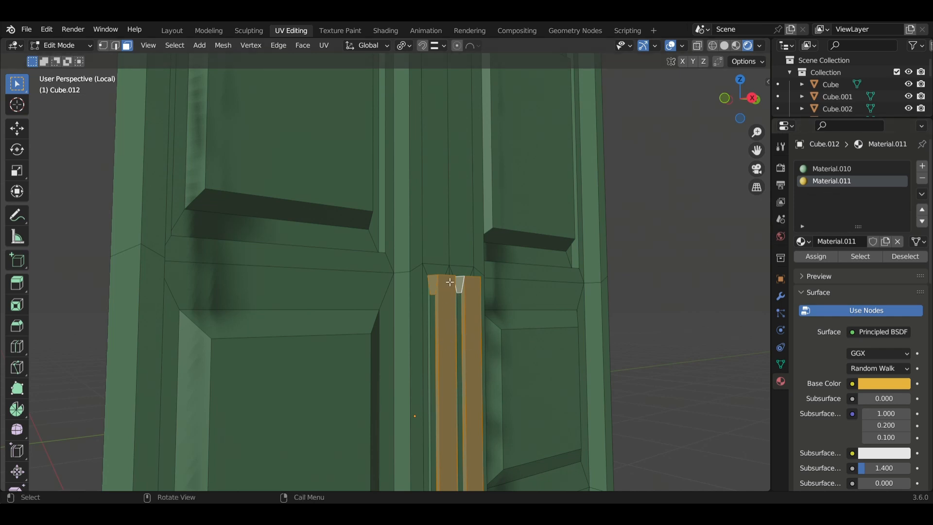
pyautogui.click(807, 258)
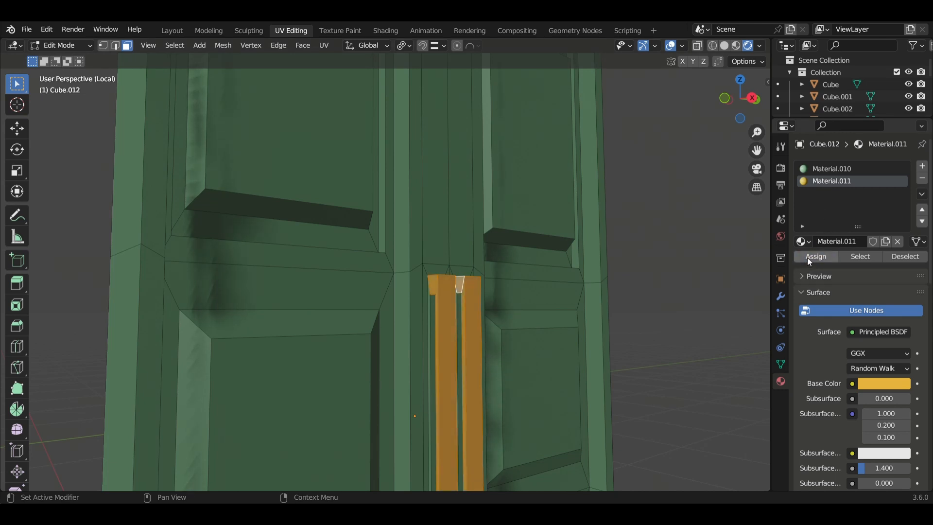
pyautogui.click(645, 278)
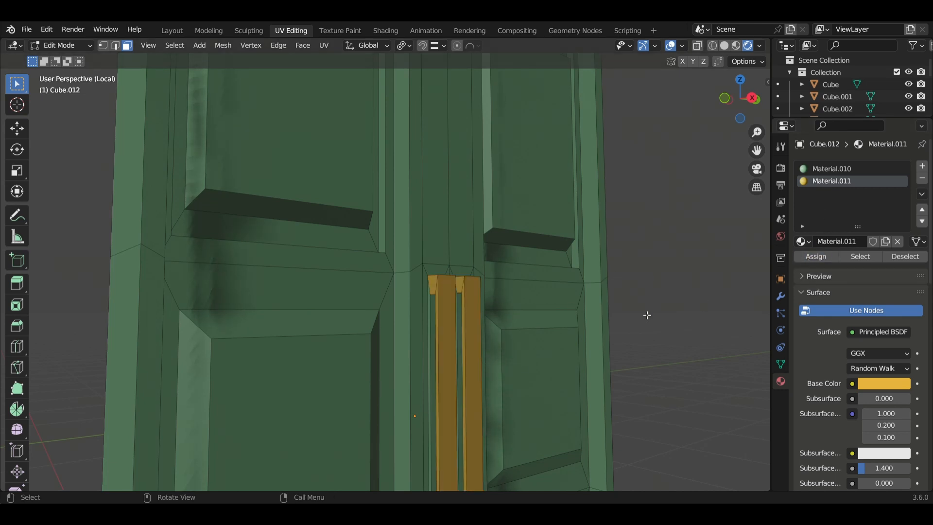
# Step: Set the handle material's Metallic to 1.000, Roughness to 0.000 and Specular to 1.000
pyautogui.scroll(-8, 817, 366)
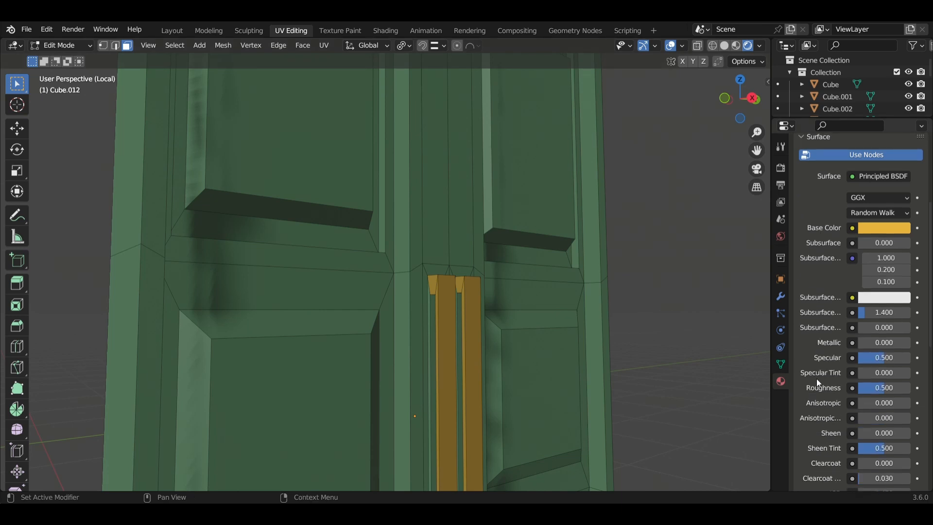
pyautogui.moveTo(860, 340); pyautogui.dragTo(914, 340)
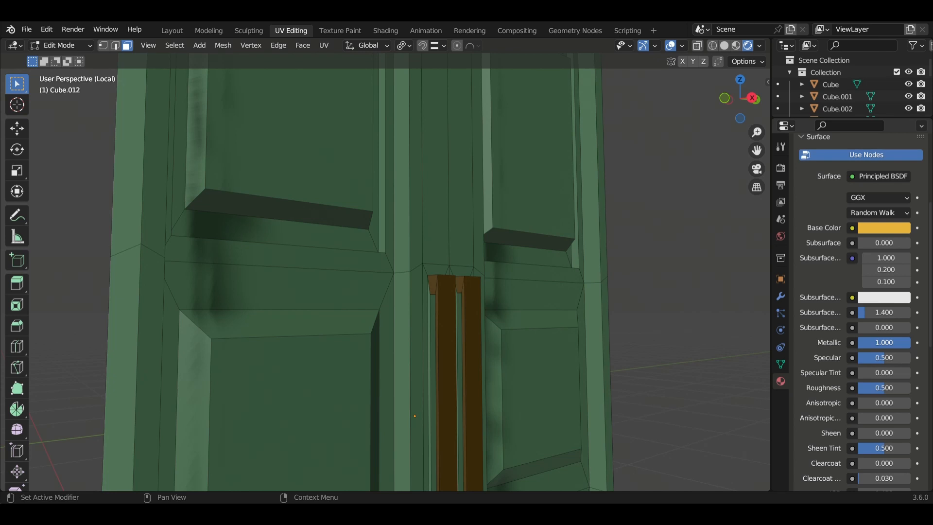
pyautogui.moveTo(882, 389); pyautogui.dragTo(860, 389)
pyautogui.moveTo(883, 358); pyautogui.dragTo(909, 358)
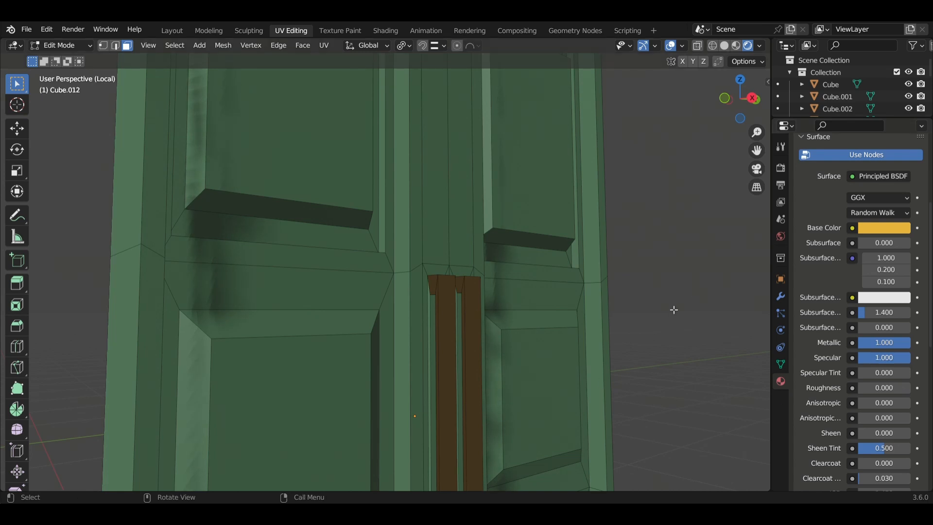
# Step: Return to Object Mode and set the handle material's base color to hue 0.075, saturation 0.999 and value 1.000
pyautogui.press('Tab')
pyautogui.moveTo(632, 323); pyautogui.dragTo(500, 293, button='middle')
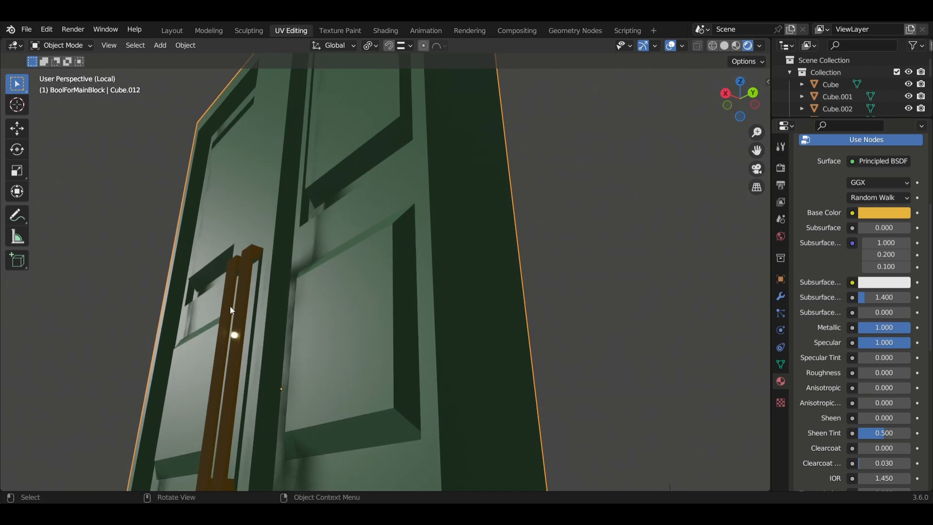
pyautogui.click(887, 215)
pyautogui.click(877, 210)
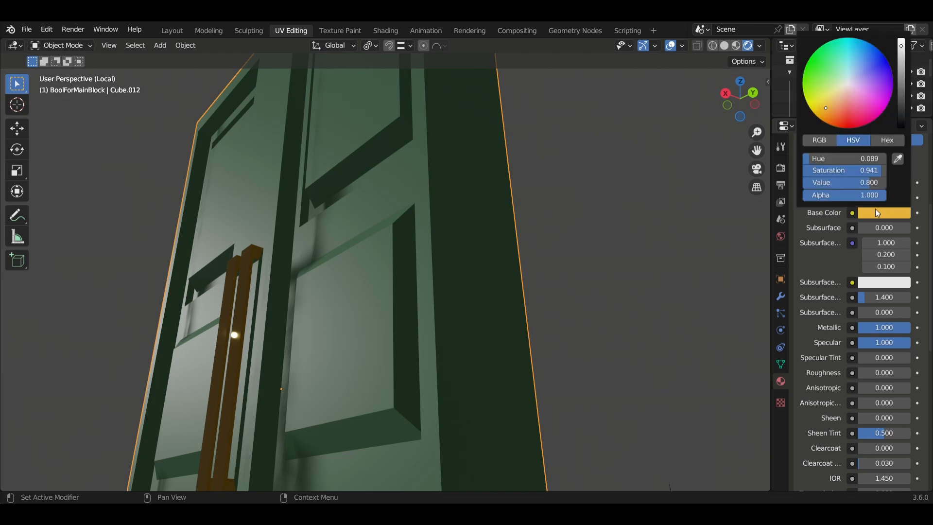
pyautogui.moveTo(825, 107); pyautogui.dragTo(818, 115)
pyautogui.moveTo(901, 45)
pyautogui.mouseDown()
pyautogui.moveTo(901, 58)
pyautogui.moveTo(901, 38)
pyautogui.mouseUp()
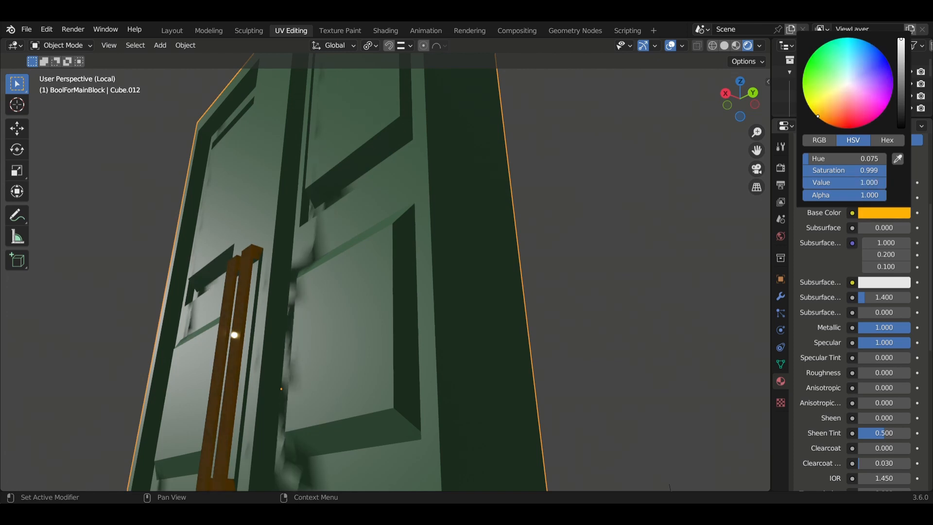
# Step: Exit local view and frame the front of the whole building around the entrance
pyautogui.moveTo(363, 215); pyautogui.dragTo(527, 281, button='middle')
pyautogui.scroll(-2, 459, 264)
pyautogui.scroll(-2, 344, 267)
pyautogui.press('KP_Divide')
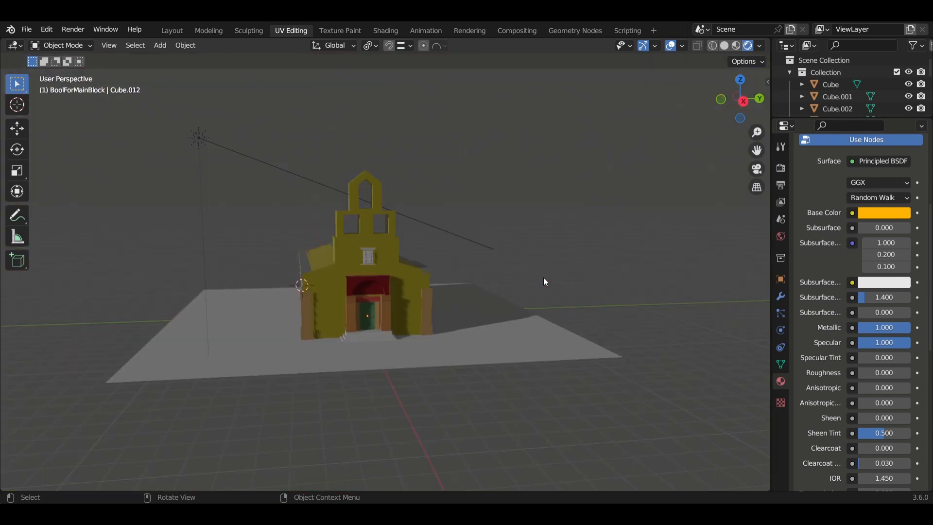
pyautogui.moveTo(439, 303); pyautogui.dragTo(405, 300, button='middle')
pyautogui.scroll(6, 328, 314)
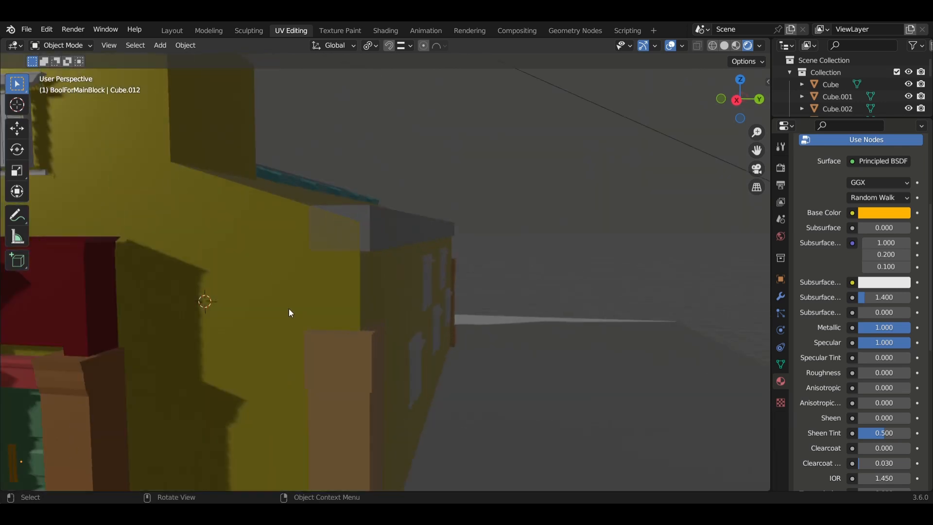
pyautogui.scroll(-2, 289, 309)
pyautogui.moveTo(290, 308); pyautogui.dragTo(313, 302, button='middle')
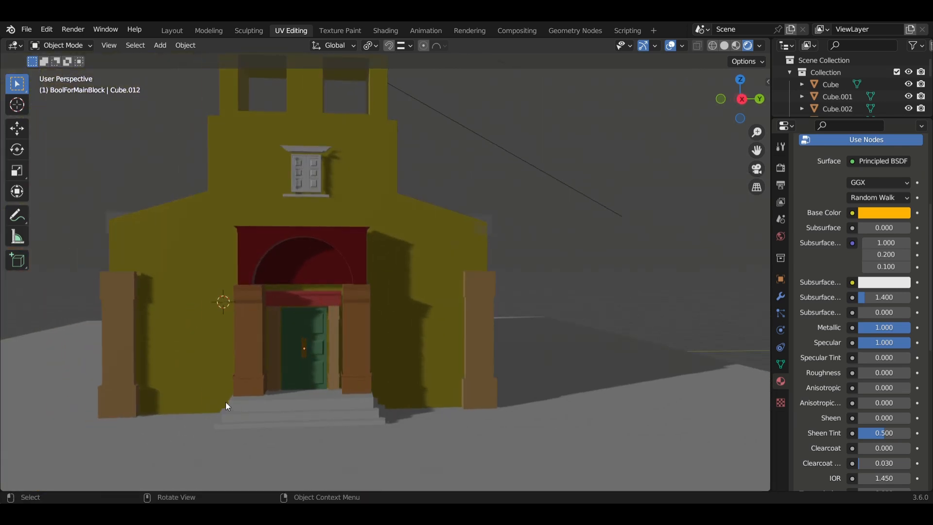
pyautogui.moveTo(225, 402)
pyautogui.mouseDown(button='middle')
pyautogui.moveTo(272, 411)
pyautogui.moveTo(288, 403)
pyautogui.moveTo(235, 398)
pyautogui.mouseUp(button='middle')
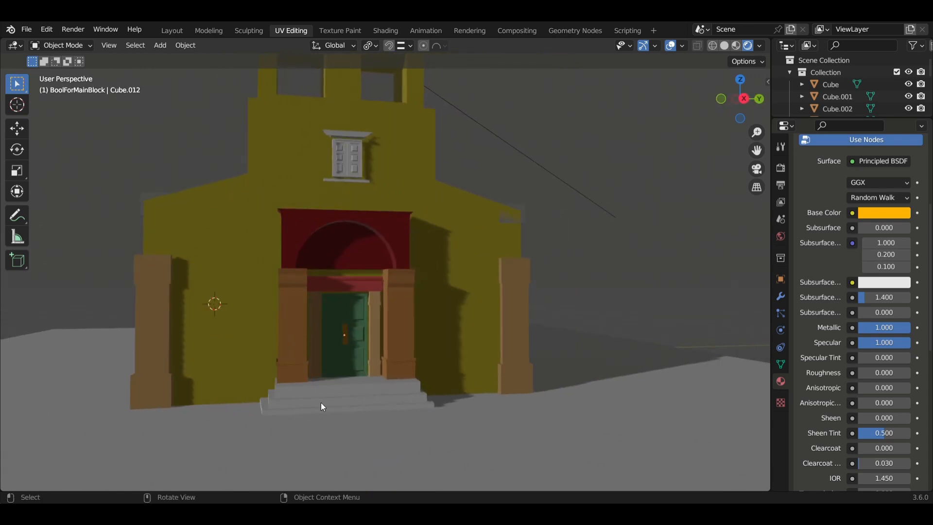
# Step: Link the gray material of the roof-edge block to the entrance steps, then clear the selection
pyautogui.click(321, 404)
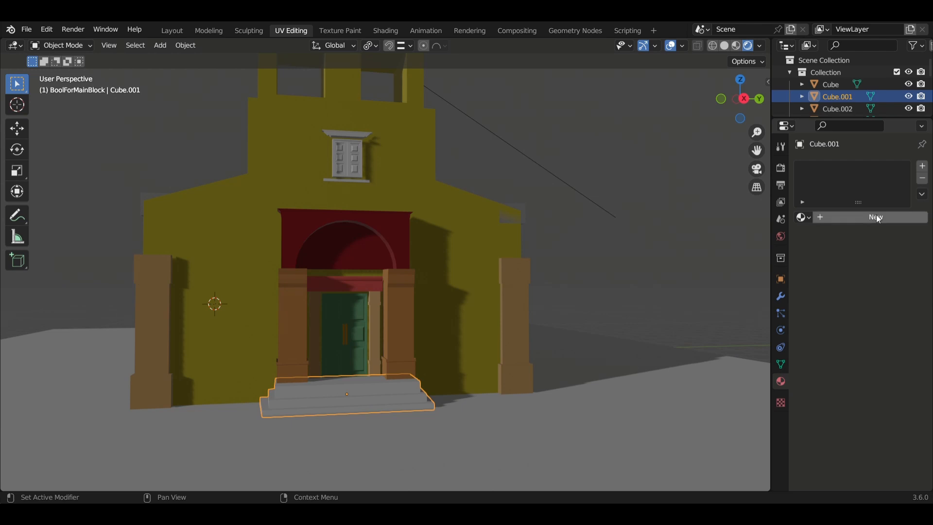
pyautogui.moveTo(352, 305); pyautogui.dragTo(373, 314, button='middle')
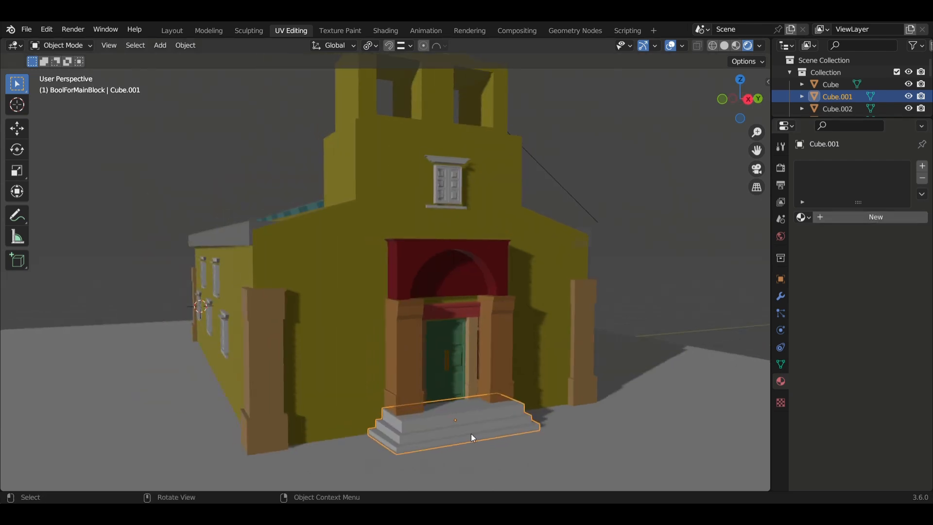
pyautogui.keyDown('shift'); pyautogui.click(228, 234); pyautogui.keyUp('shift')
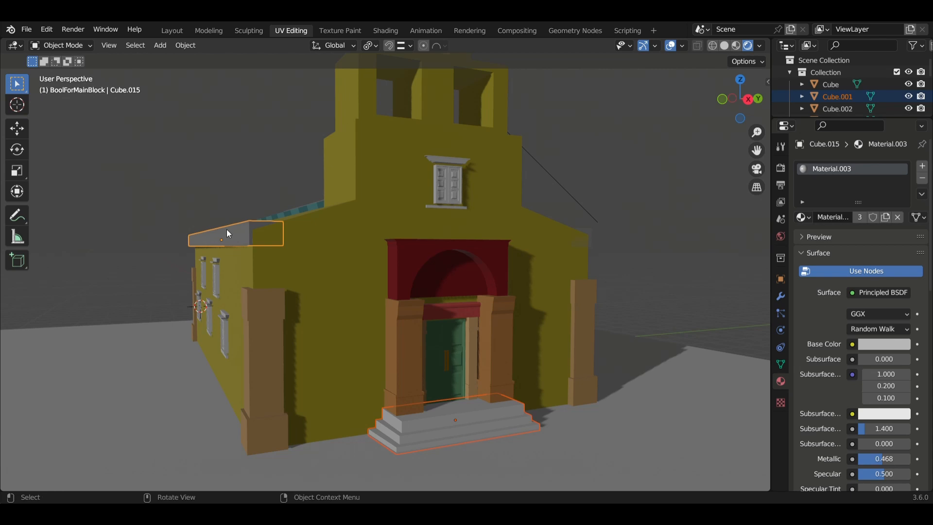
pyautogui.hotkey('ctrl', 'l')
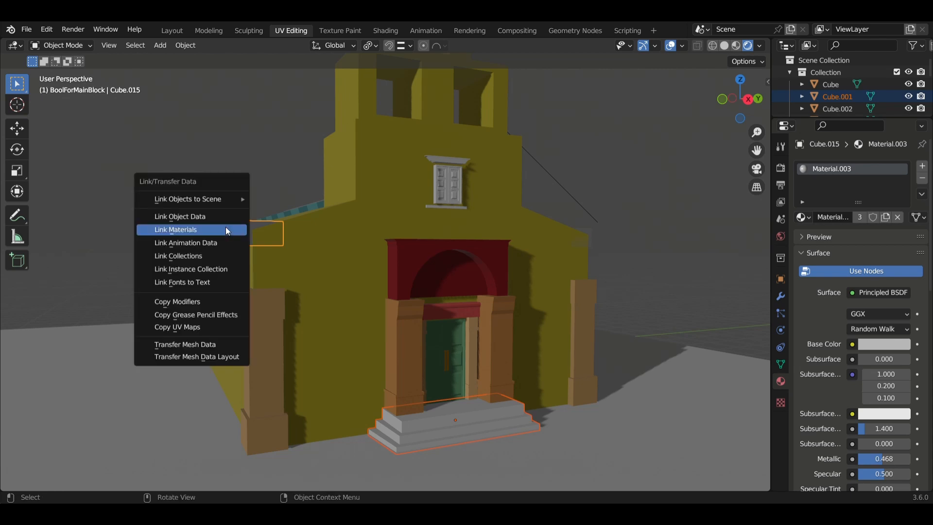
pyautogui.click(227, 230)
pyautogui.click(613, 294)
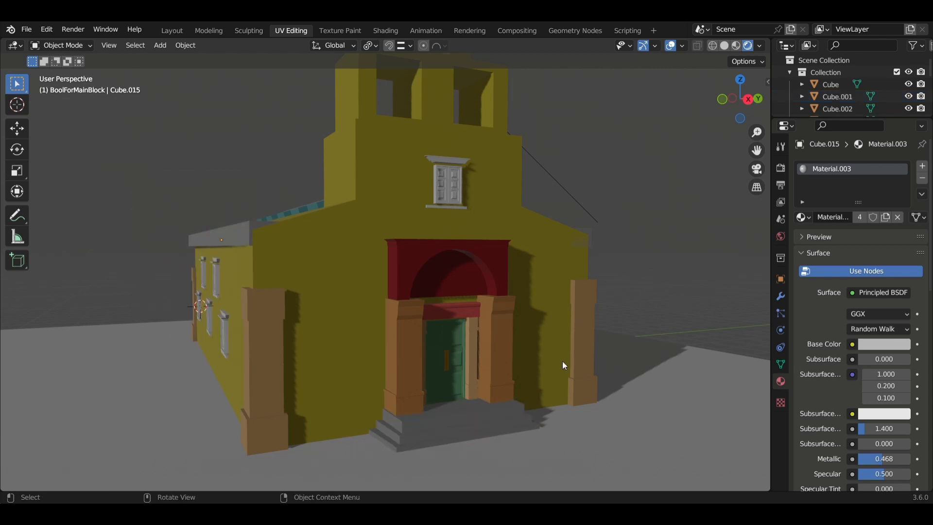
# Step: Give the lower rear window's shutters on the side wall a new blue material with base color hue 0.559, saturation 0.757 and value 0.712
pyautogui.moveTo(445, 375); pyautogui.dragTo(418, 366, button='middle')
pyautogui.scroll(5, 520, 404)
pyautogui.keyDown('shift'); pyautogui.moveTo(522, 407); pyautogui.dragTo(437, 354, button='middle'); pyautogui.keyUp('shift')
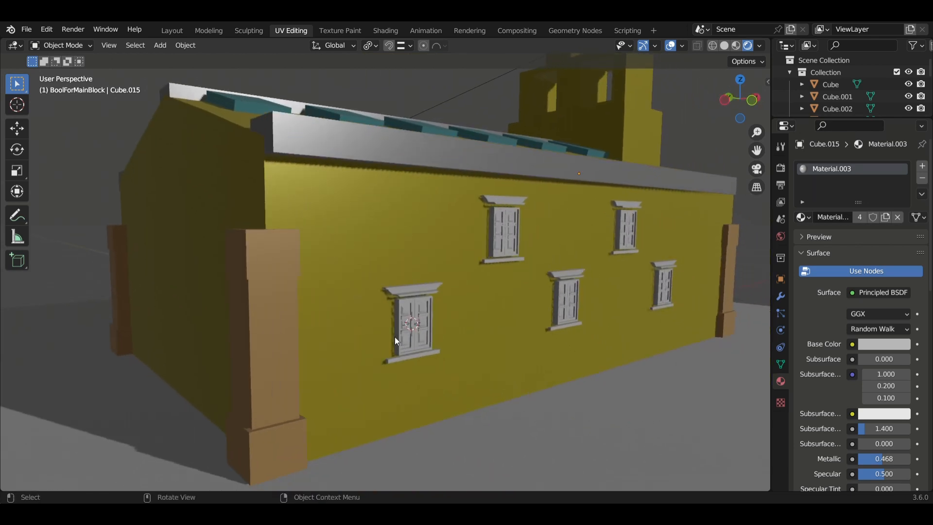
pyautogui.scroll(5, 395, 337)
pyautogui.scroll(-2, 492, 437)
pyautogui.click(450, 434)
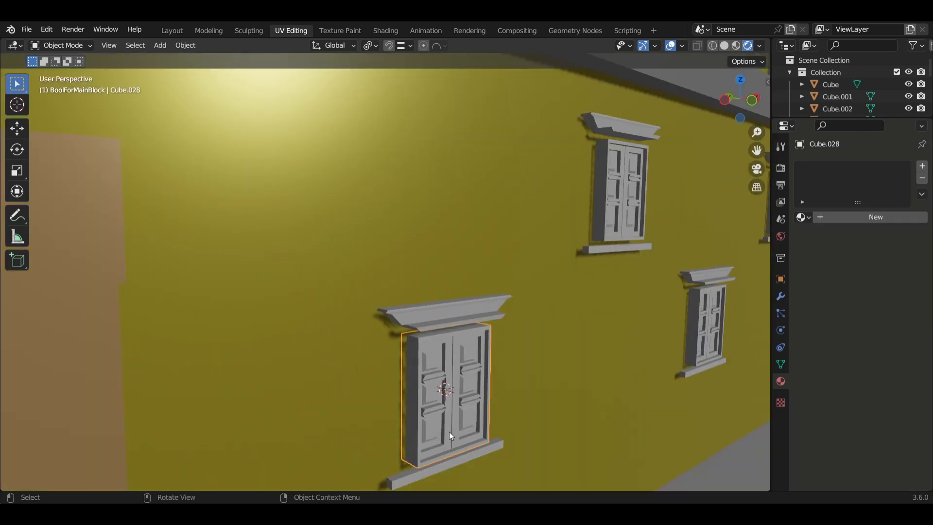
pyautogui.click(875, 217)
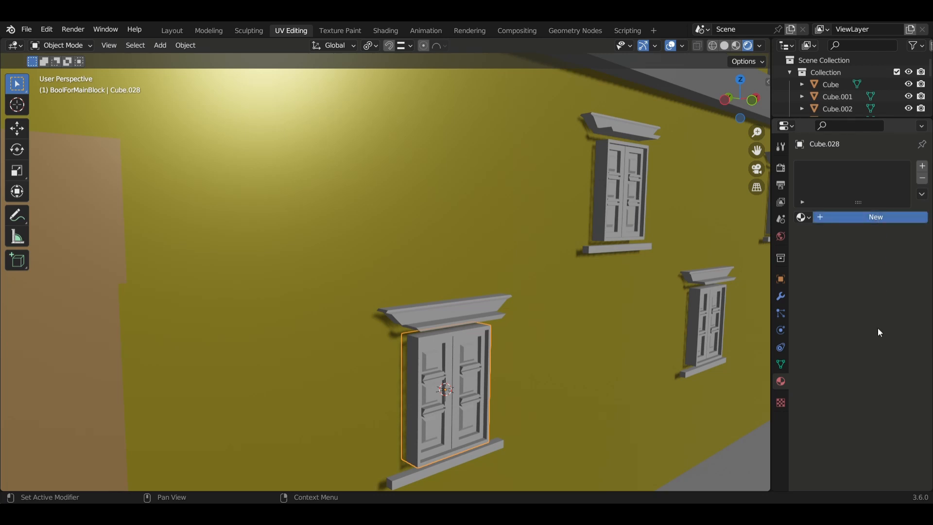
pyautogui.click(888, 346)
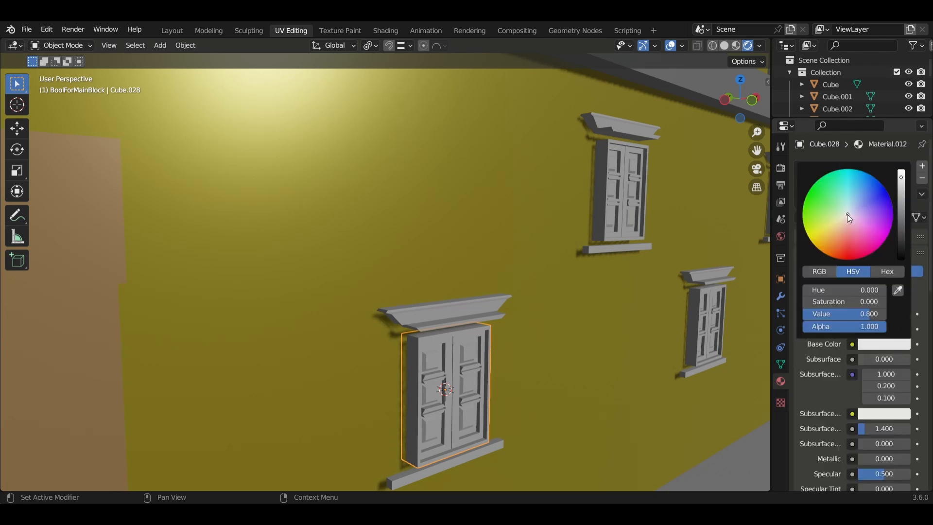
pyautogui.moveTo(848, 215); pyautogui.dragTo(854, 192)
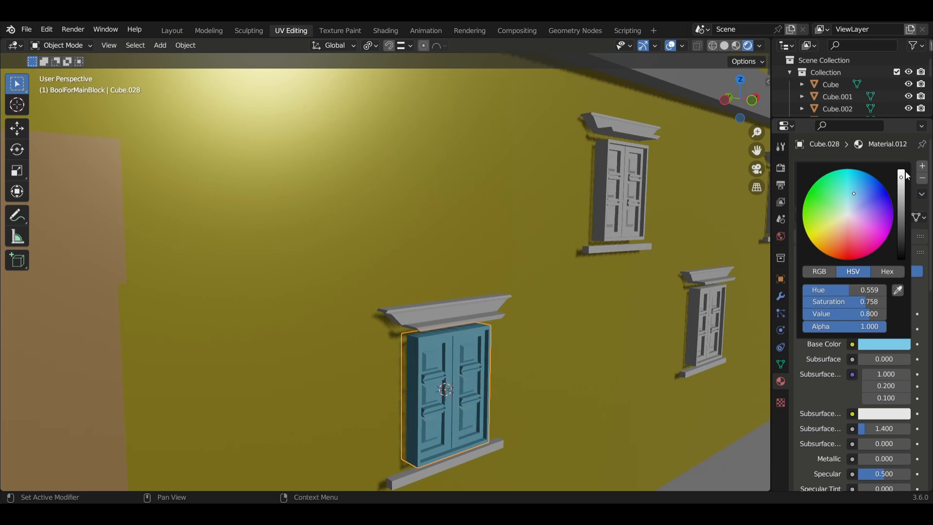
pyautogui.moveTo(902, 177); pyautogui.dragTo(902, 180)
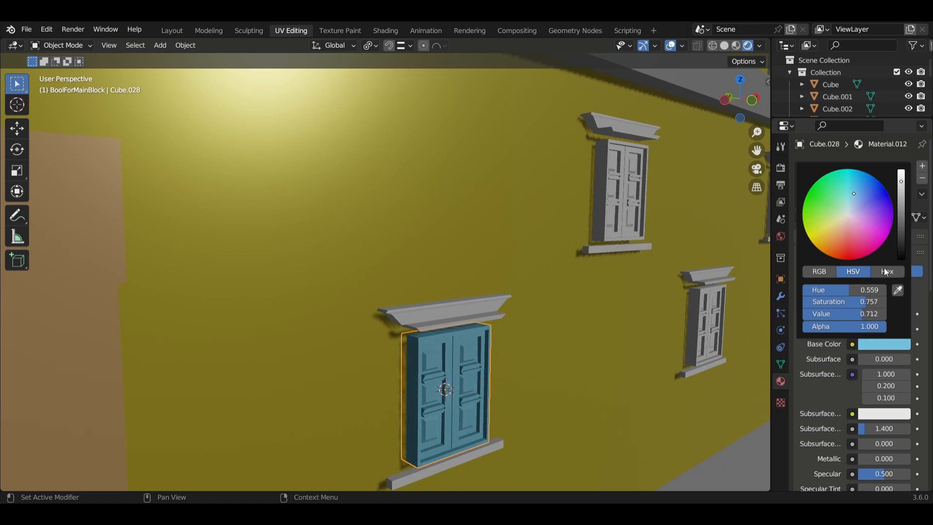
# Step: Set the blue shutter material's Metallic to 0.339 and Roughness to 0.271
pyautogui.scroll(-3, 834, 389)
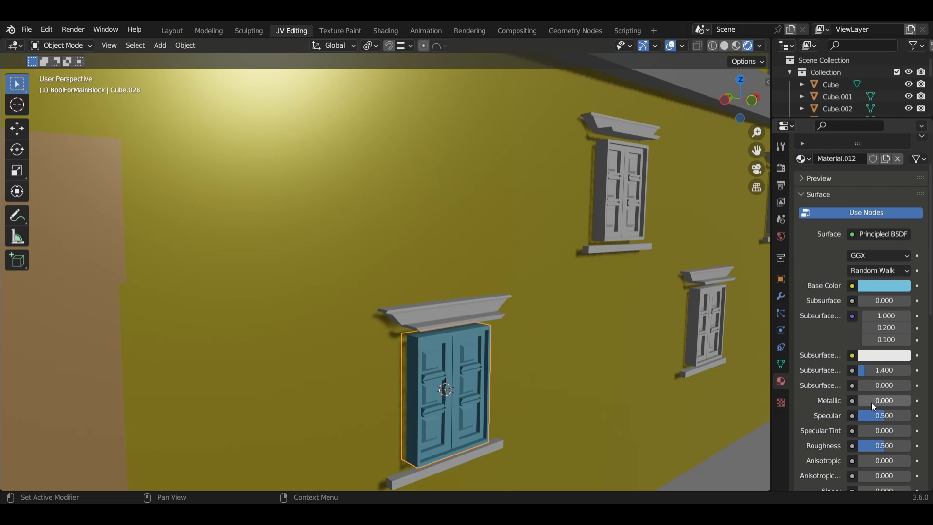
pyautogui.moveTo(861, 404); pyautogui.dragTo(878, 403)
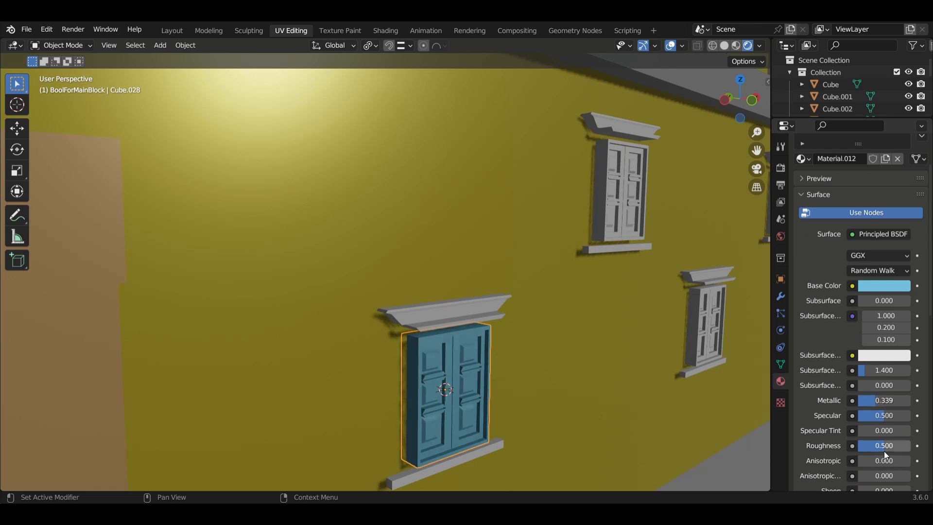
pyautogui.moveTo(884, 446); pyautogui.dragTo(873, 446)
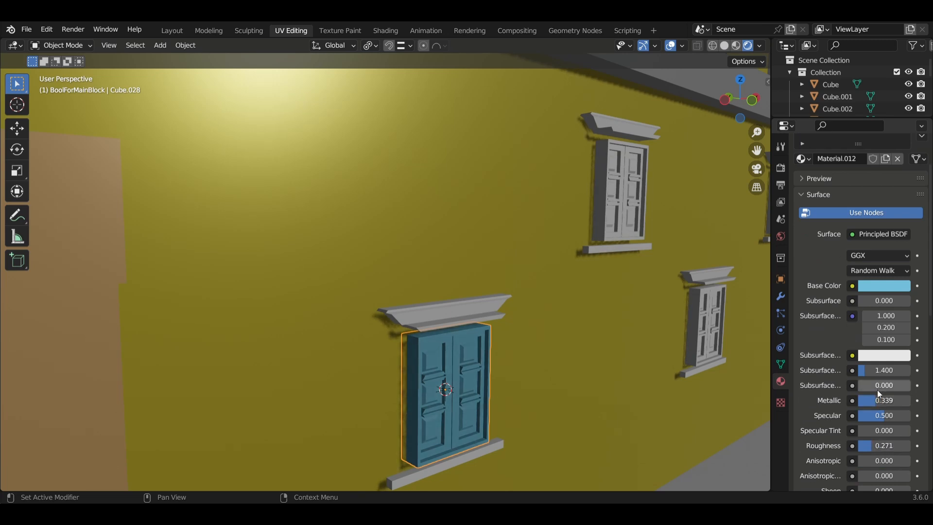
# Step: Create a new material for the lintel above the blue window and set its base color to a light orange
pyautogui.click(441, 321)
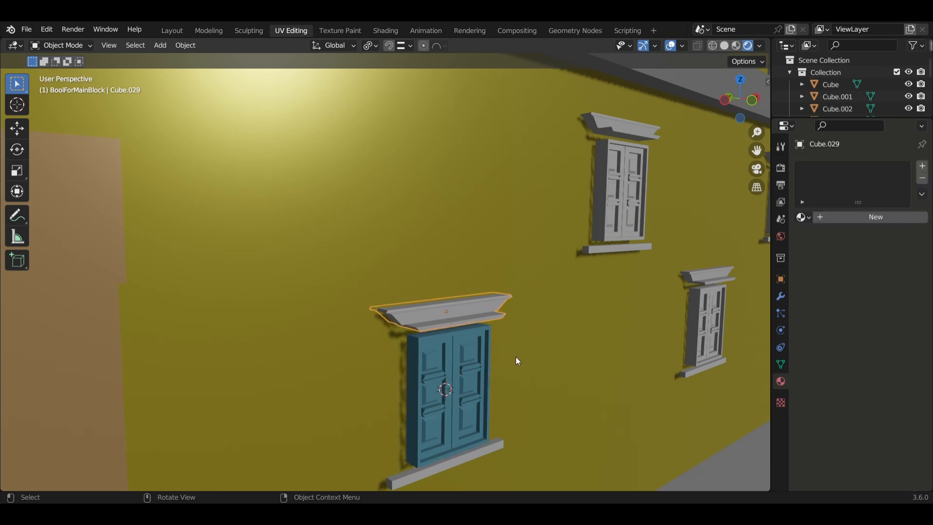
pyautogui.click(878, 217)
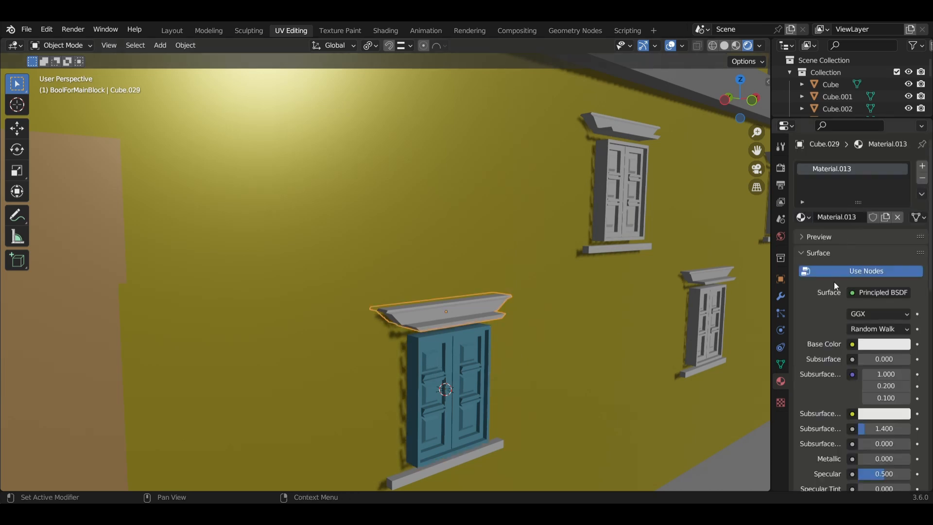
pyautogui.click(872, 345)
pyautogui.click(890, 344)
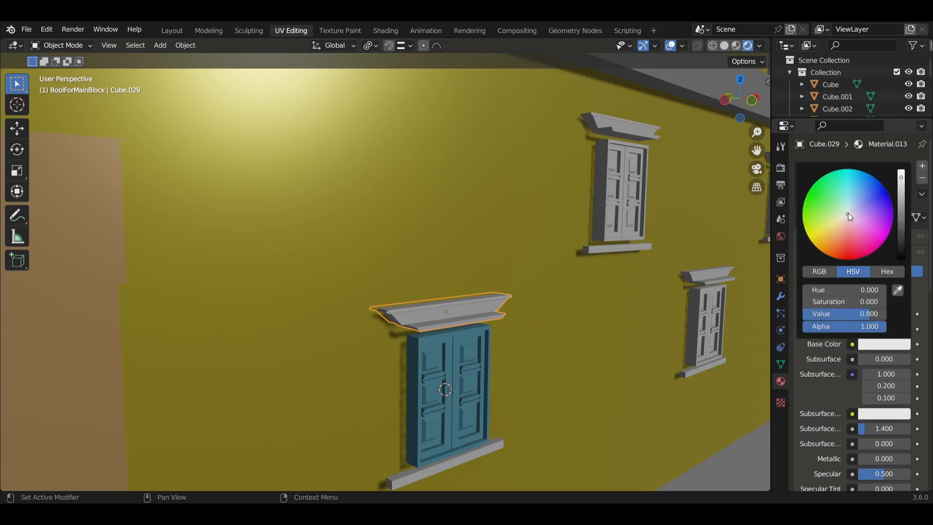
pyautogui.moveTo(849, 213)
pyautogui.mouseDown()
pyautogui.moveTo(840, 213)
pyautogui.moveTo(840, 233)
pyautogui.mouseUp()
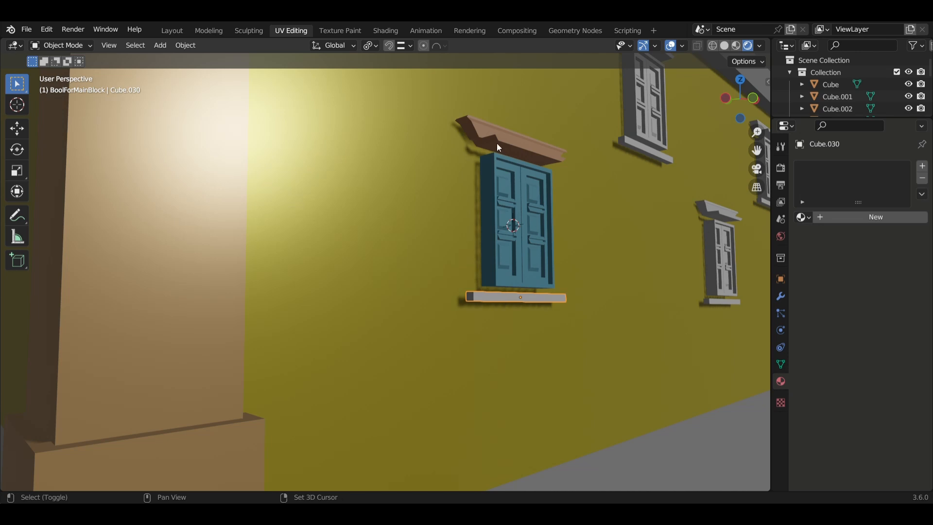
# Step: Link the lintel's light orange material to the sill below the blue window
pyautogui.keyDown('shift'); pyautogui.click(499, 148); pyautogui.keyUp('shift')
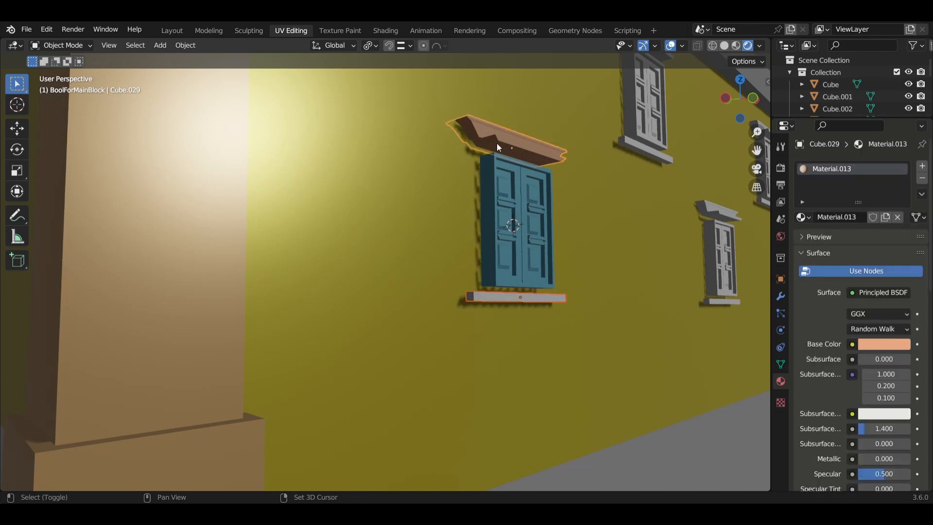
pyautogui.hotkey('ctrl', 'l')
pyautogui.click(498, 144)
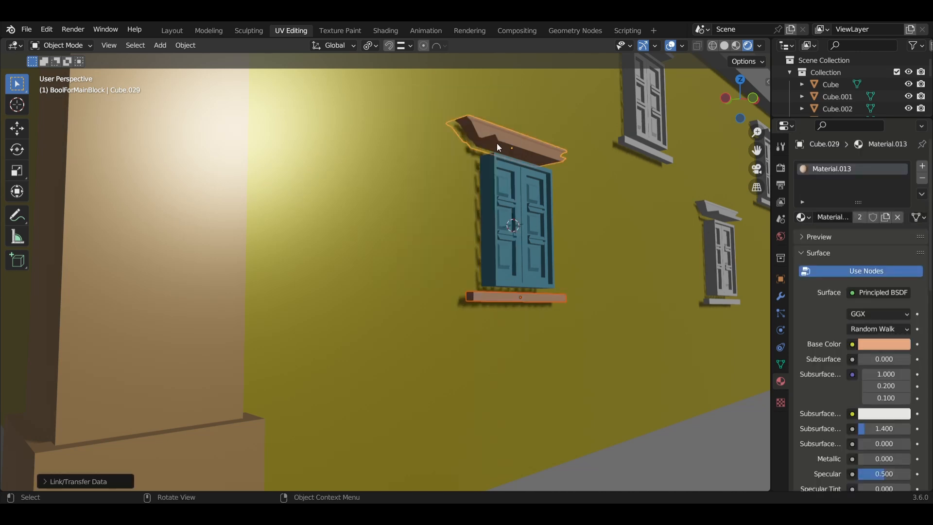
# Step: Link the blue shutter material to the shutters of the other four windows on the same side wall
pyautogui.scroll(-4, 538, 222)
pyautogui.moveTo(517, 269); pyautogui.dragTo(494, 267, button='middle')
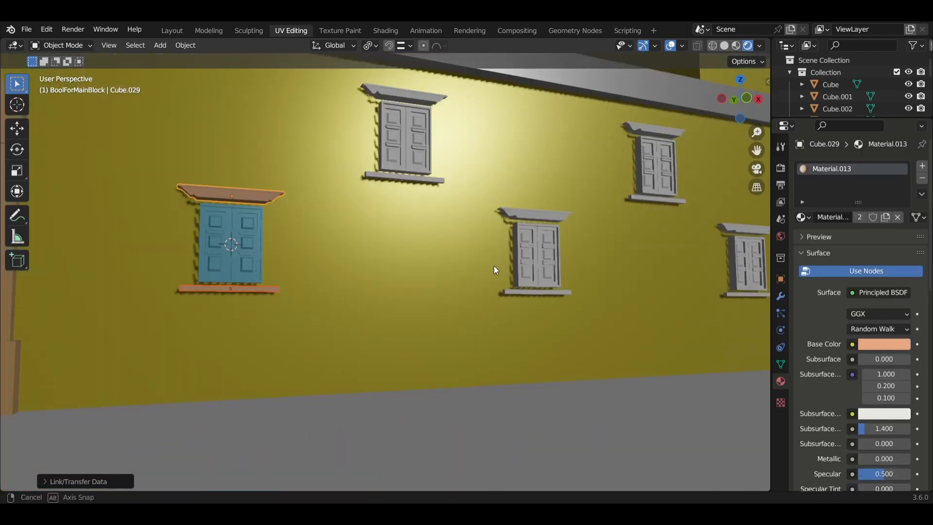
pyautogui.click(535, 270)
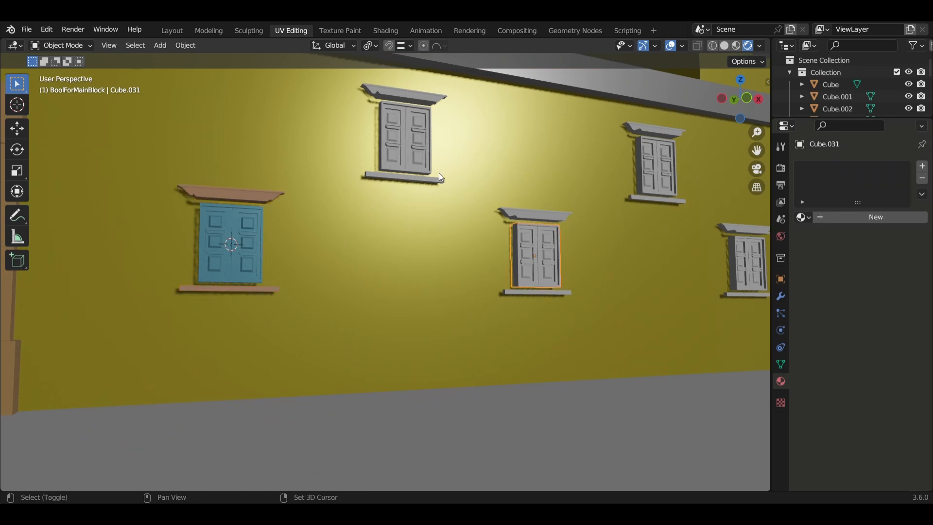
pyautogui.keyDown('shift'); pyautogui.click(427, 152); pyautogui.keyUp('shift')
pyautogui.keyDown('shift'); pyautogui.click(664, 167); pyautogui.keyUp('shift')
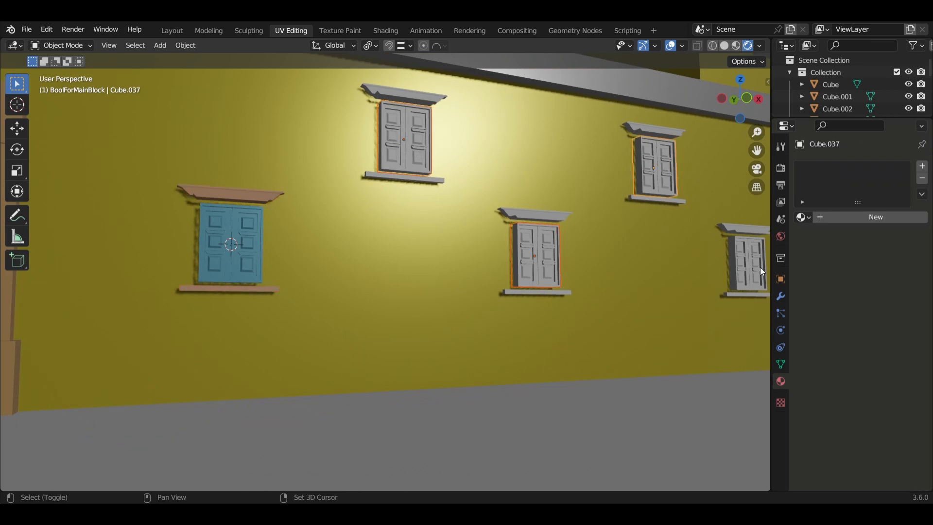
pyautogui.keyDown('shift'); pyautogui.click(742, 294); pyautogui.keyUp('shift')
pyautogui.keyDown('shift'); pyautogui.click(223, 227); pyautogui.keyUp('shift')
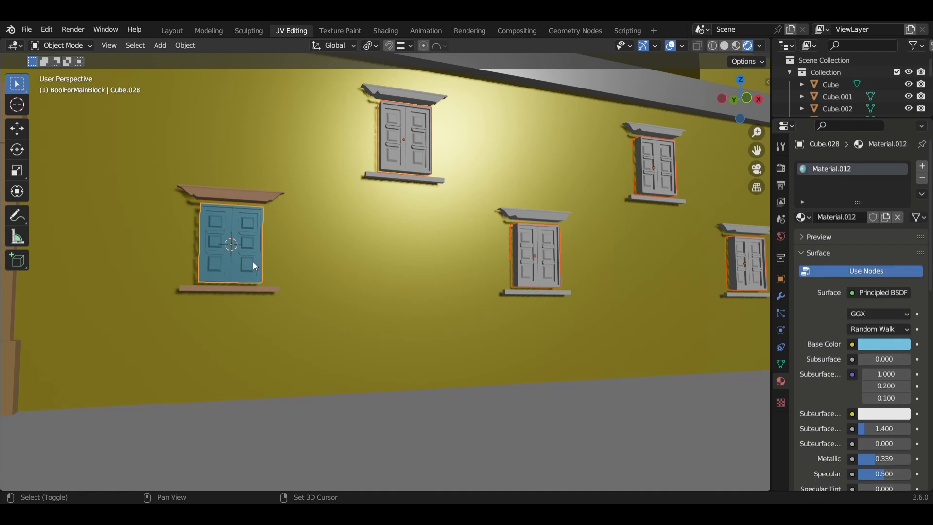
pyautogui.hotkey('ctrl', 'l')
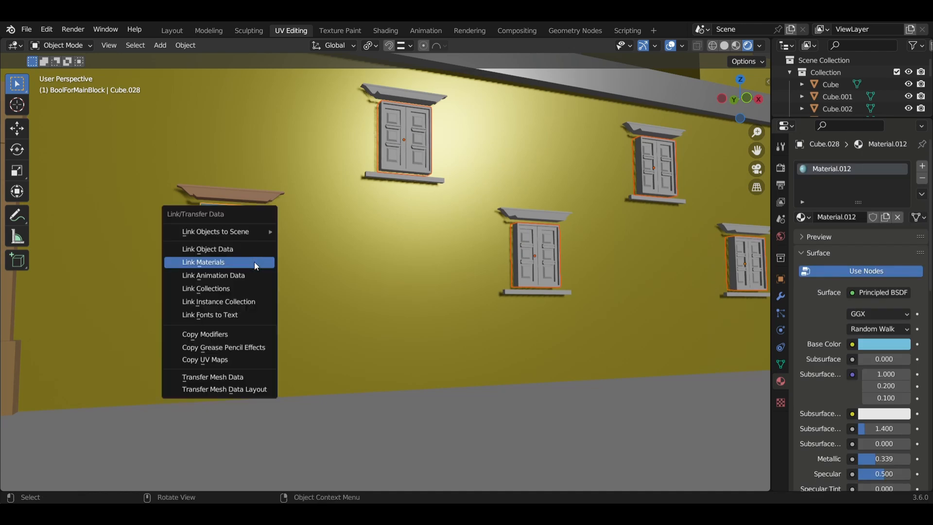
pyautogui.click(255, 262)
# Step: Link the blue shutter material to the shutters of all five windows on the opposite side wall
pyautogui.moveTo(590, 339); pyautogui.dragTo(353, 345, button='middle')
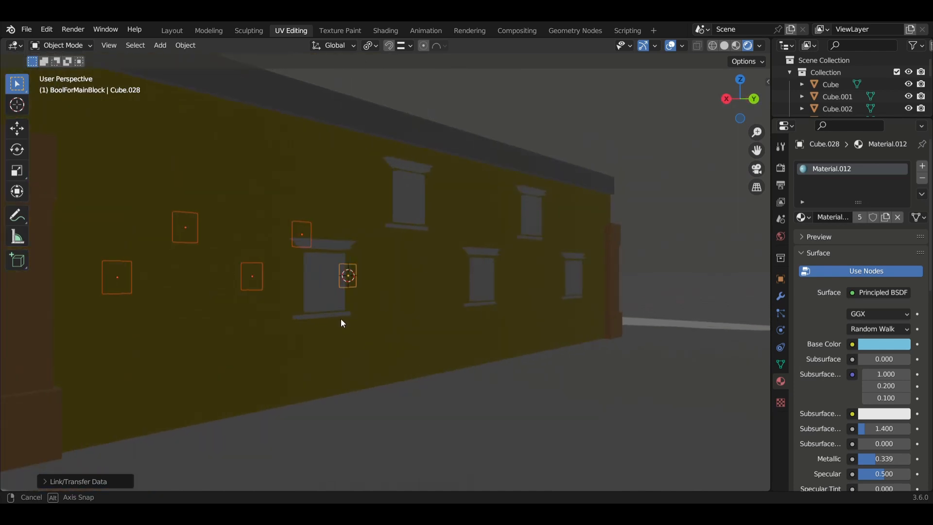
pyautogui.click(330, 286)
pyautogui.keyDown('shift'); pyautogui.click(403, 196); pyautogui.keyUp('shift')
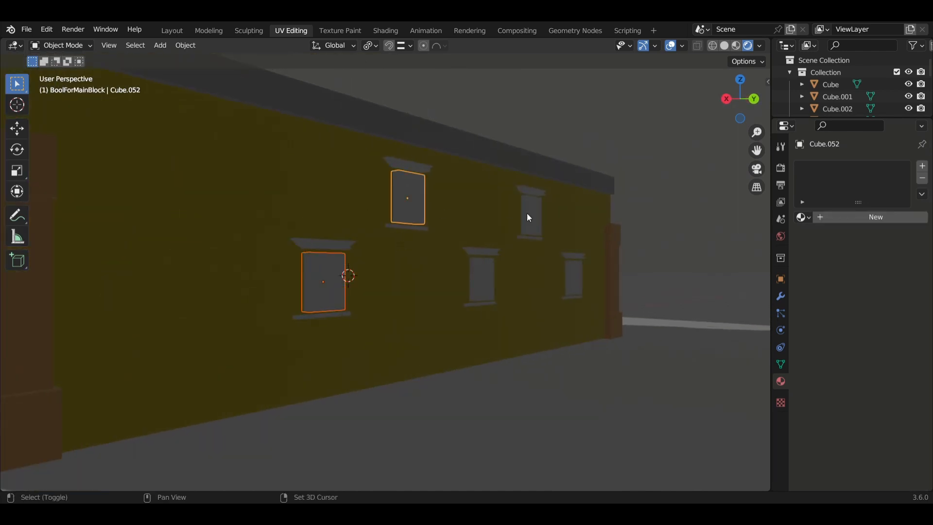
pyautogui.keyDown('shift'); pyautogui.click(530, 215); pyautogui.keyUp('shift')
pyautogui.keyDown('shift'); pyautogui.click(482, 278); pyautogui.keyUp('shift')
pyautogui.keyDown('shift'); pyautogui.click(573, 277); pyautogui.keyUp('shift')
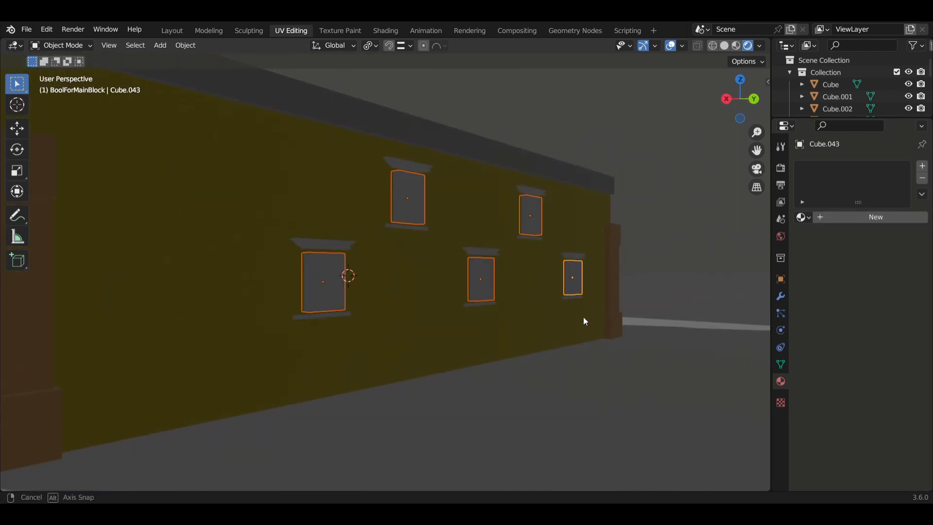
pyautogui.moveTo(585, 320); pyautogui.dragTo(697, 335, button='middle')
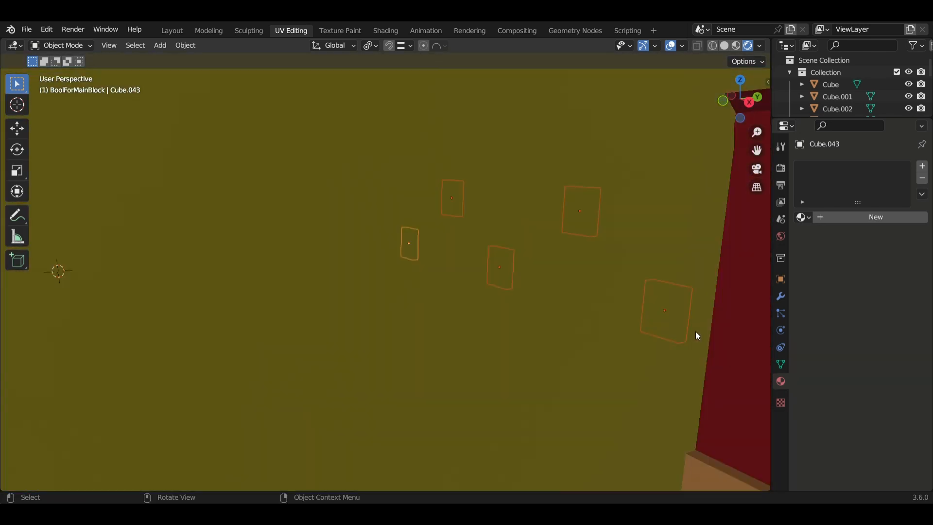
pyautogui.scroll(-5, 696, 332)
pyautogui.moveTo(494, 316); pyautogui.dragTo(558, 313, button='middle')
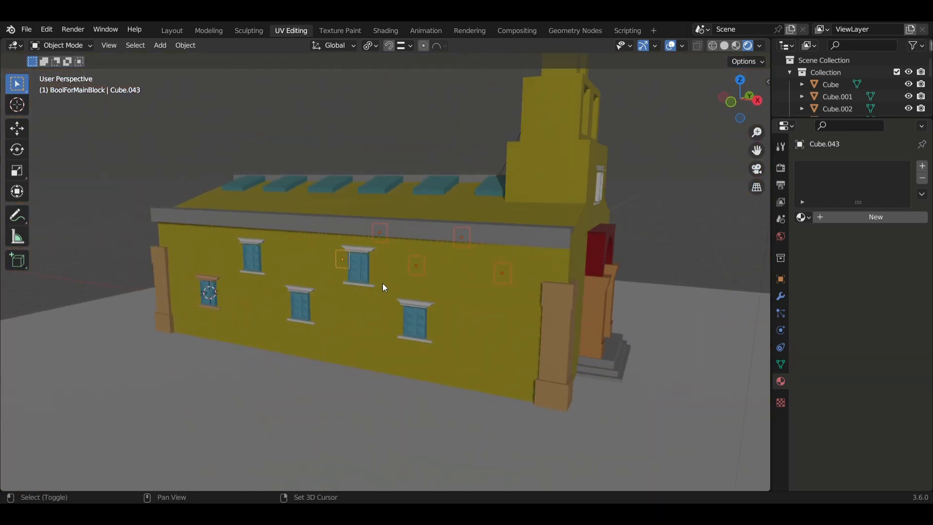
pyautogui.keyDown('shift'); pyautogui.click(354, 273); pyautogui.keyUp('shift')
pyautogui.hotkey('ctrl', 'l')
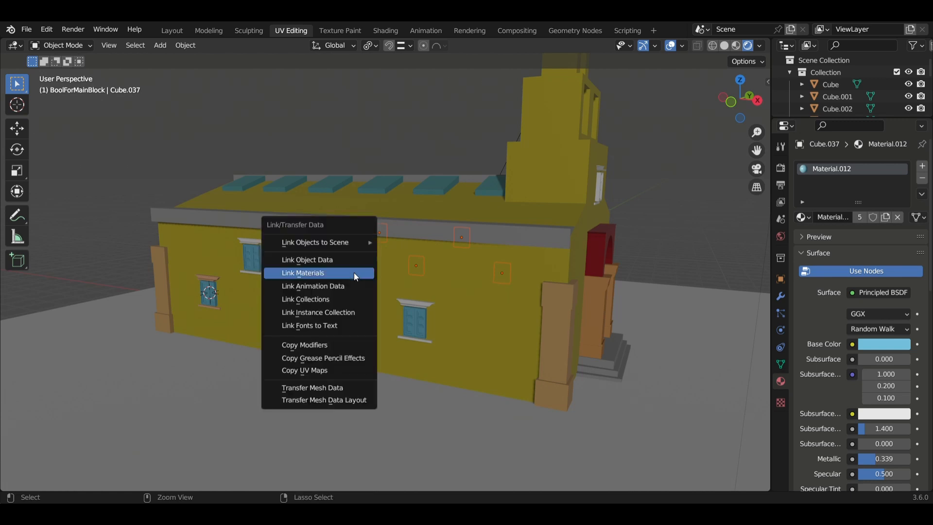
pyautogui.click(354, 272)
# Step: Select the lintels and sills of the four windows on the first side wall that still have gray trim
pyautogui.scroll(4, 261, 300)
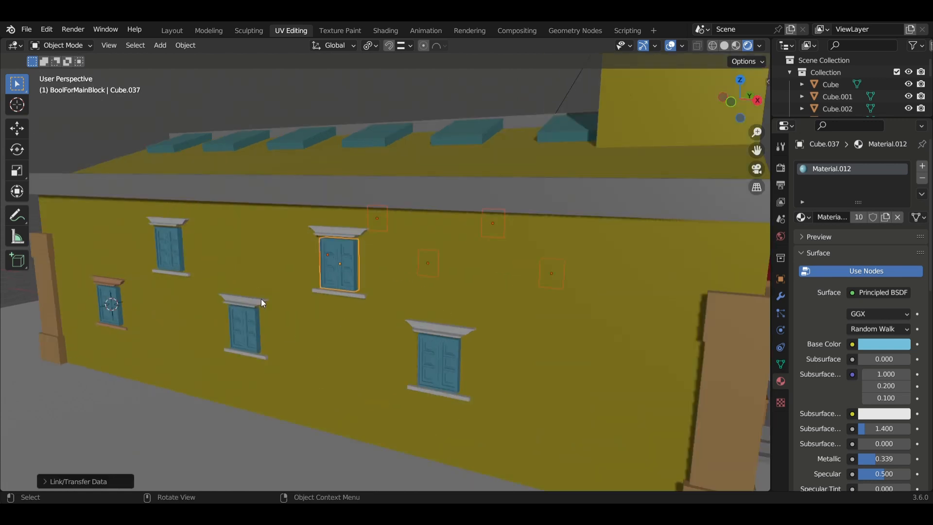
pyautogui.moveTo(261, 301); pyautogui.dragTo(294, 227, button='middle')
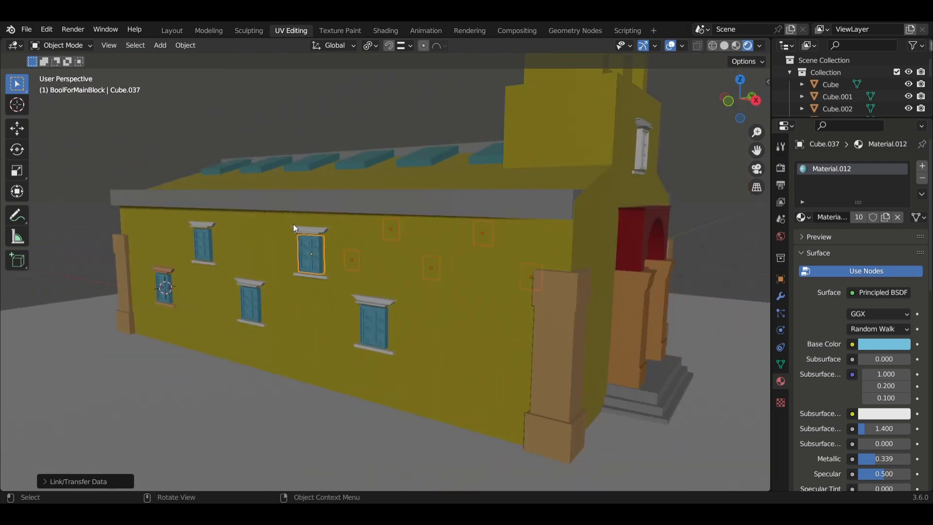
pyautogui.click(311, 230)
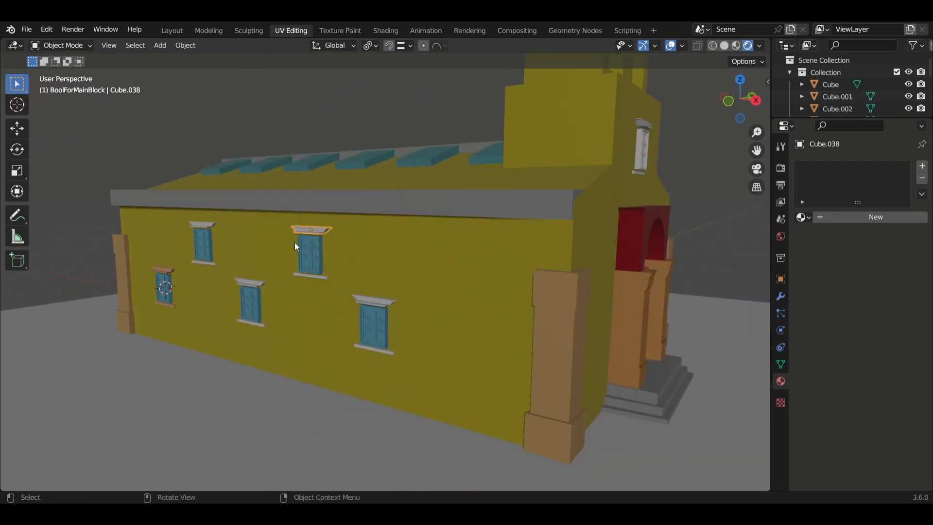
pyautogui.keyDown('shift'); pyautogui.click(206, 225); pyautogui.keyUp('shift')
pyautogui.keyDown('shift'); pyautogui.click(244, 284); pyautogui.keyUp('shift')
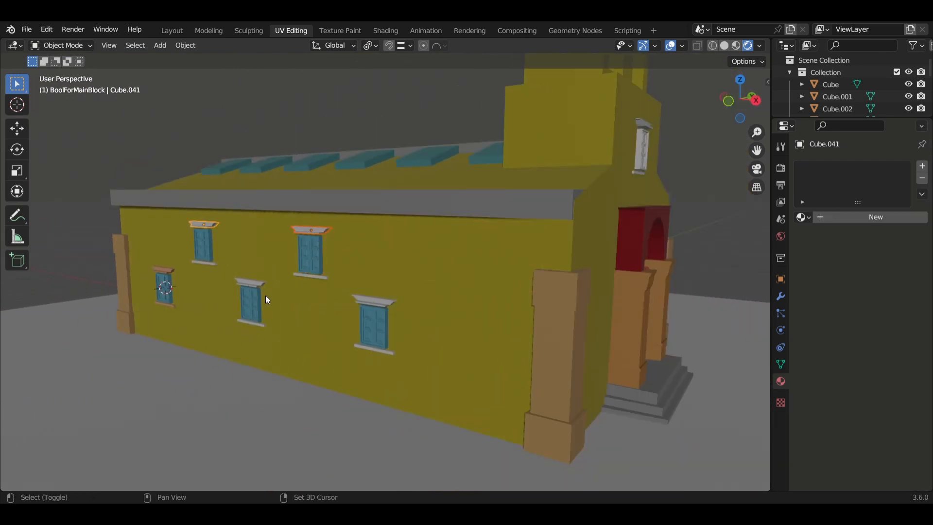
pyautogui.keyDown('shift'); pyautogui.click(377, 308); pyautogui.keyUp('shift')
pyautogui.keyDown('shift'); pyautogui.click(314, 276); pyautogui.keyUp('shift')
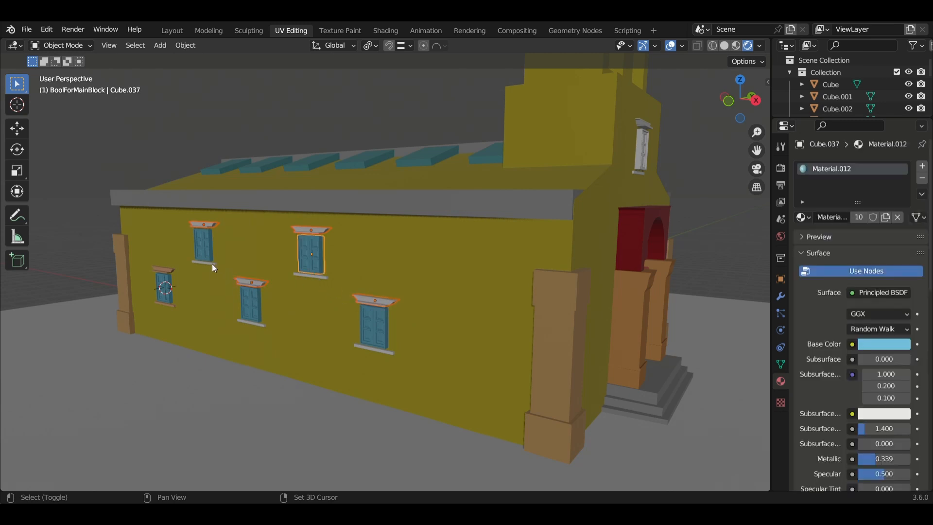
pyautogui.keyDown('shift'); pyautogui.click(213, 266); pyautogui.keyUp('shift')
pyautogui.keyDown('shift'); pyautogui.click(321, 277); pyautogui.keyUp('shift')
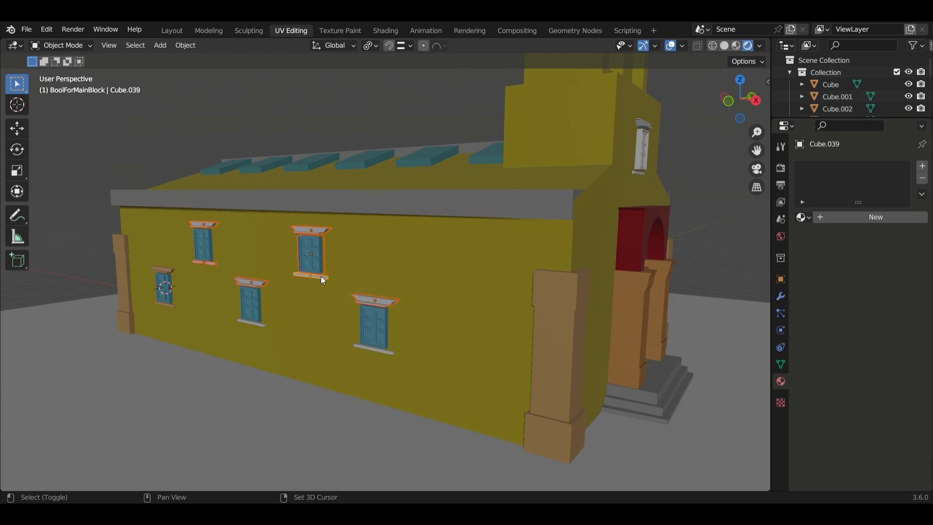
pyautogui.keyDown('shift'); pyautogui.click(258, 324); pyautogui.keyUp('shift')
pyautogui.keyDown('shift'); pyautogui.click(372, 350); pyautogui.keyUp('shift')
# Step: Add the lintels and sills of the five windows on the opposite side wall to the selection and link the light orange trim material to everything selected
pyautogui.moveTo(371, 349); pyautogui.dragTo(246, 267, button='middle')
pyautogui.scroll(4, 224, 263)
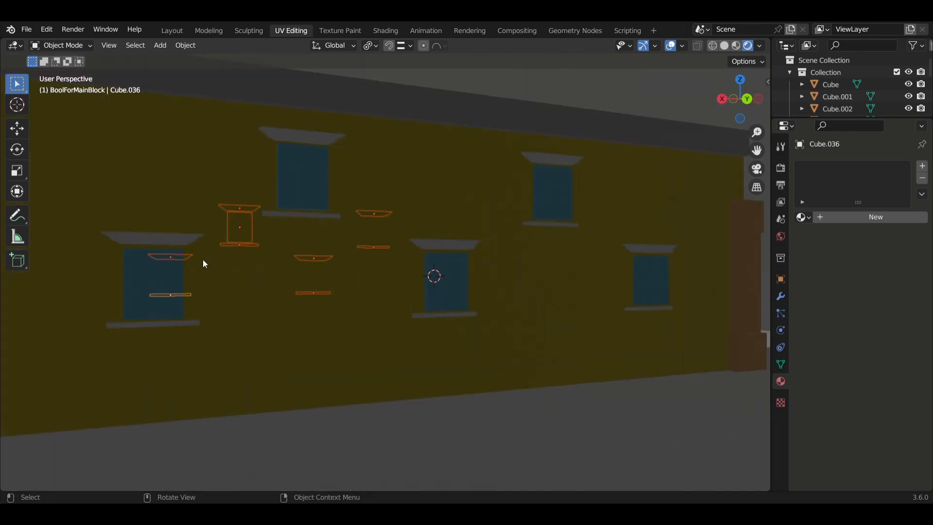
pyautogui.keyDown('shift'); pyautogui.click(171, 239); pyautogui.keyUp('shift')
pyautogui.keyDown('shift'); pyautogui.click(168, 323); pyautogui.keyUp('shift')
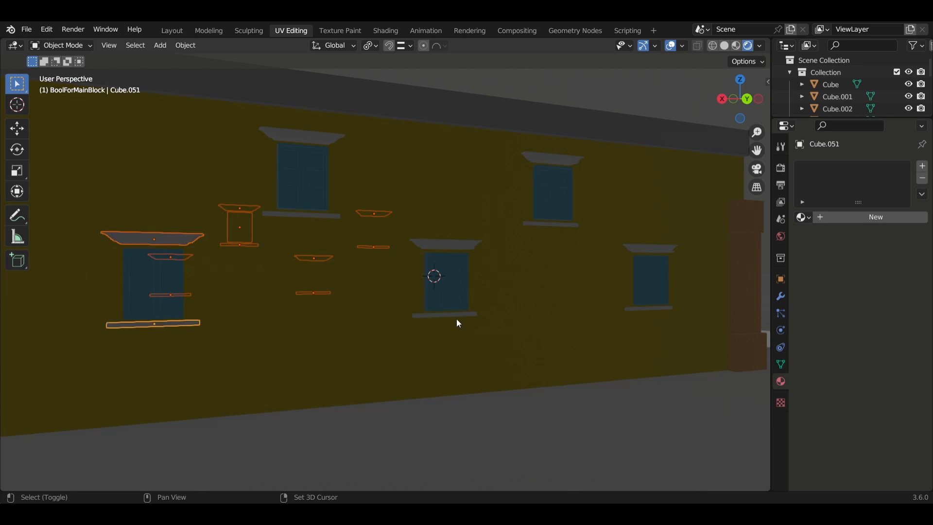
pyautogui.keyDown('shift'); pyautogui.click(467, 311); pyautogui.keyUp('shift')
pyautogui.keyDown('shift'); pyautogui.click(447, 247); pyautogui.keyUp('shift')
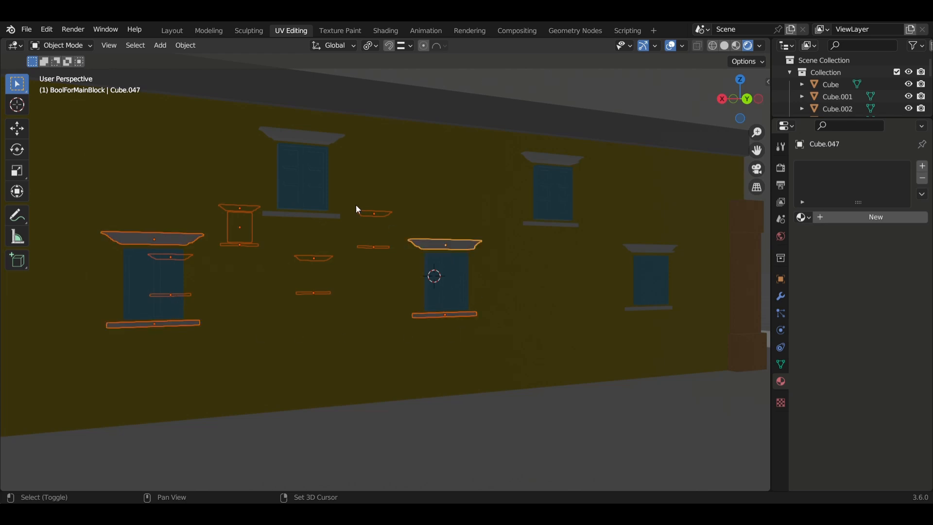
pyautogui.keyDown('shift'); pyautogui.click(299, 218); pyautogui.keyUp('shift')
pyautogui.keyDown('shift'); pyautogui.click(304, 134); pyautogui.keyUp('shift')
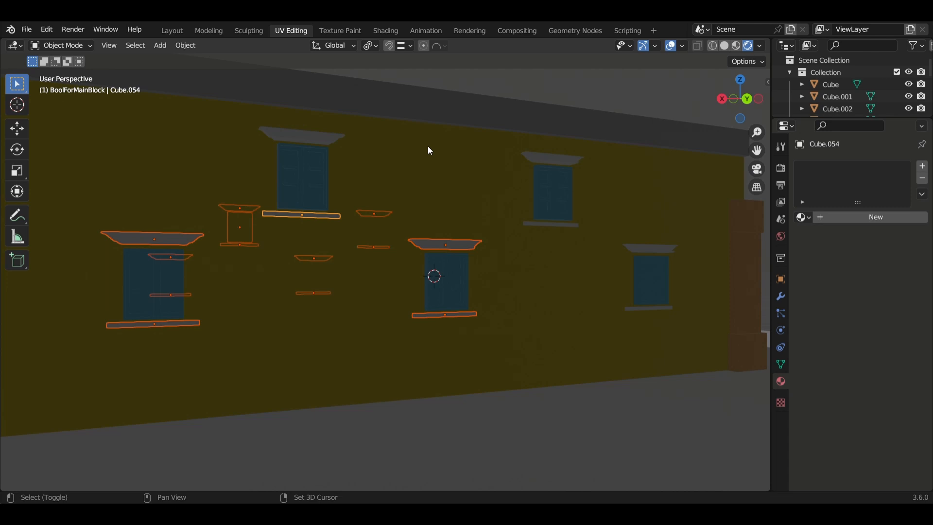
pyautogui.keyDown('shift'); pyautogui.click(557, 165); pyautogui.keyUp('shift')
pyautogui.keyDown('shift'); pyautogui.click(549, 224); pyautogui.keyUp('shift')
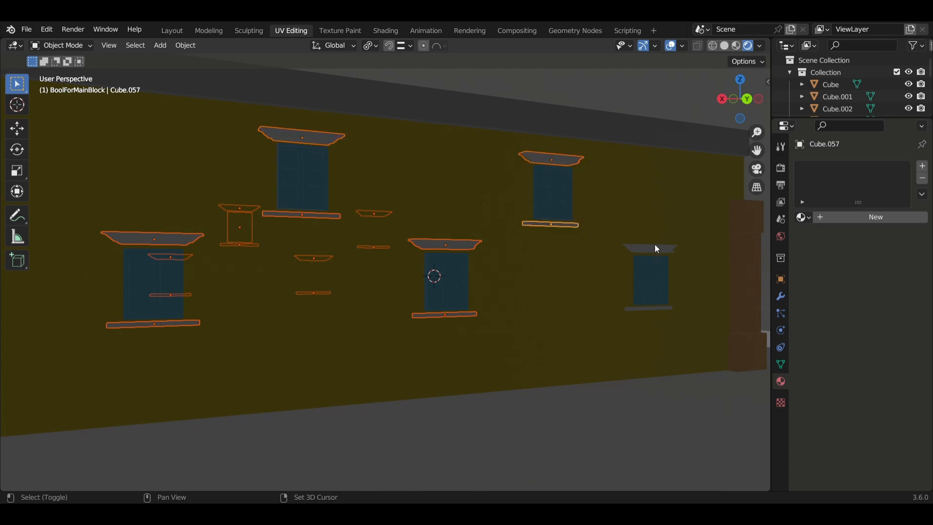
pyautogui.keyDown('shift'); pyautogui.click(653, 247); pyautogui.keyUp('shift')
pyautogui.keyDown('shift'); pyautogui.click(655, 309); pyautogui.keyUp('shift')
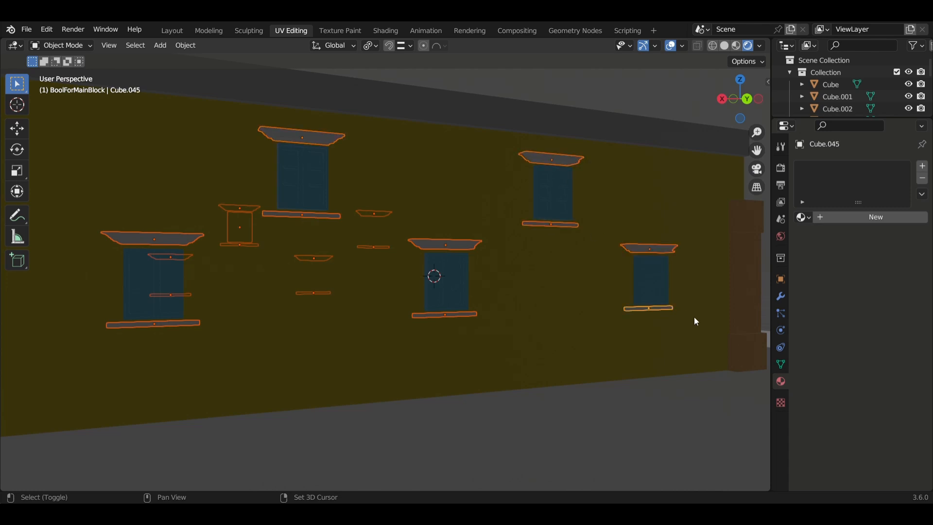
pyautogui.moveTo(697, 321); pyautogui.dragTo(442, 314, button='middle')
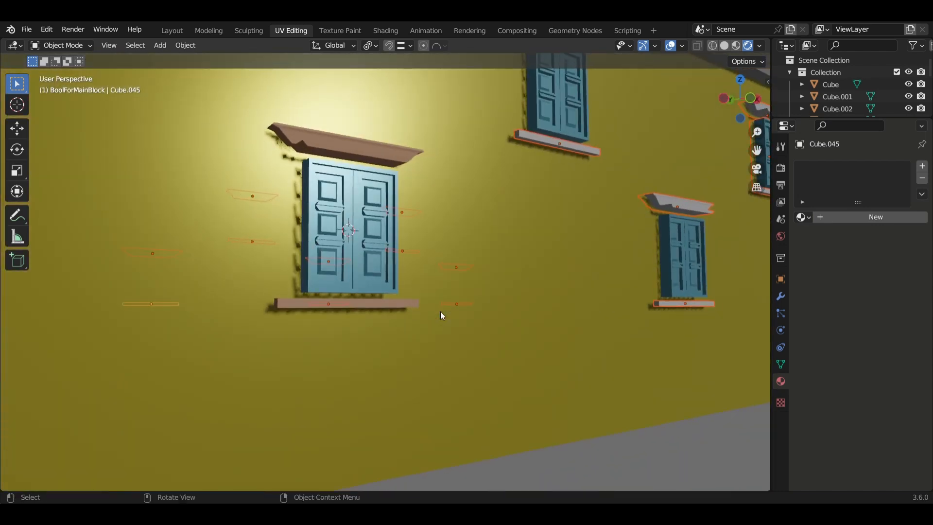
pyautogui.scroll(-4, 440, 311)
pyautogui.keyDown('shift'); pyautogui.click(371, 197); pyautogui.keyUp('shift')
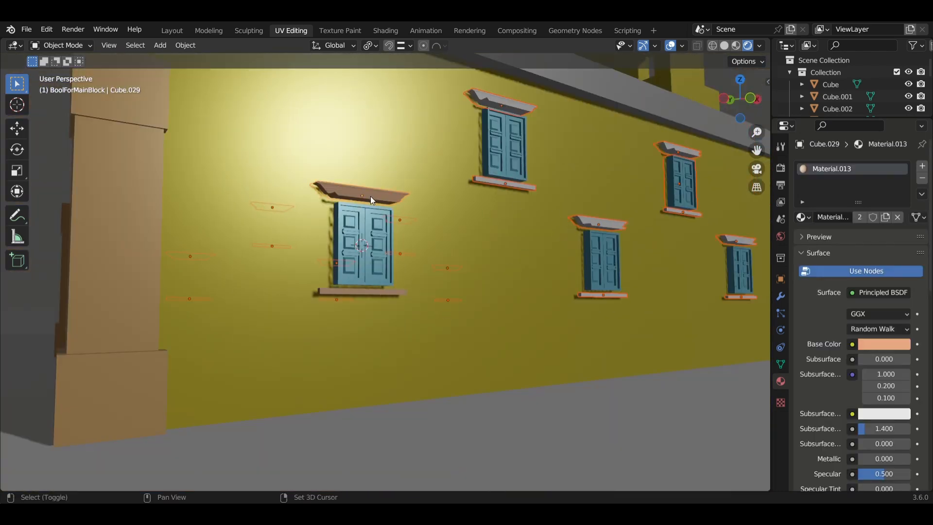
pyautogui.hotkey('ctrl', 'l')
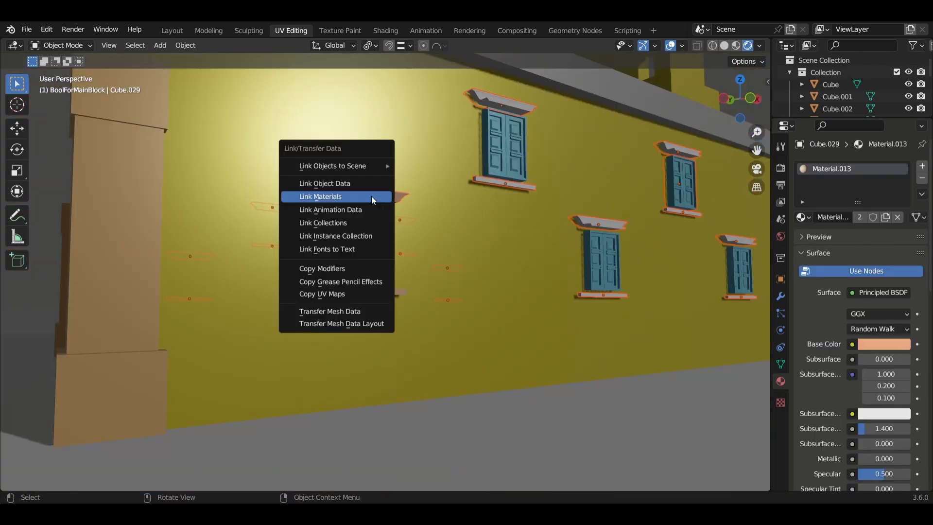
pyautogui.click(371, 197)
# Step: Link the blue shutter material to the shutters of the window on the front facade
pyautogui.moveTo(487, 272); pyautogui.dragTo(348, 257, button='middle')
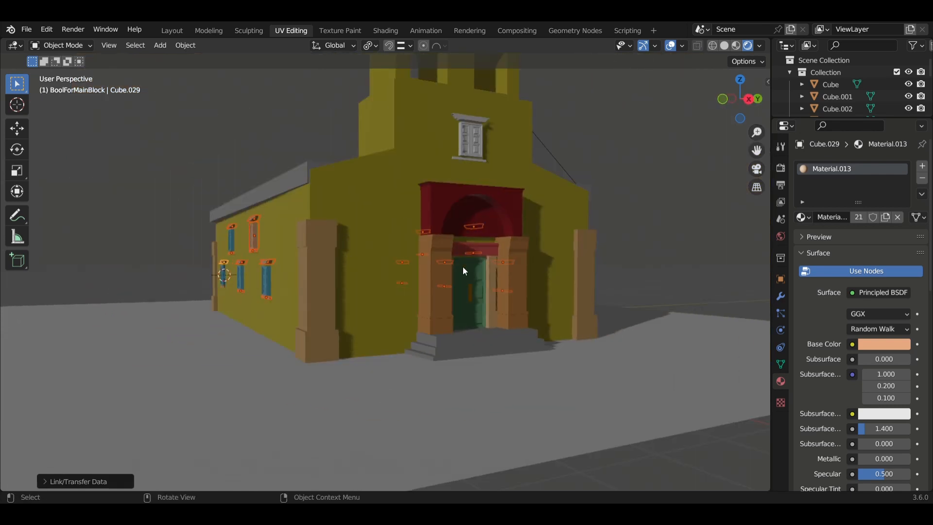
pyautogui.moveTo(463, 267); pyautogui.dragTo(422, 272, button='middle')
pyautogui.scroll(3, 370, 227)
pyautogui.scroll(-3, 369, 228)
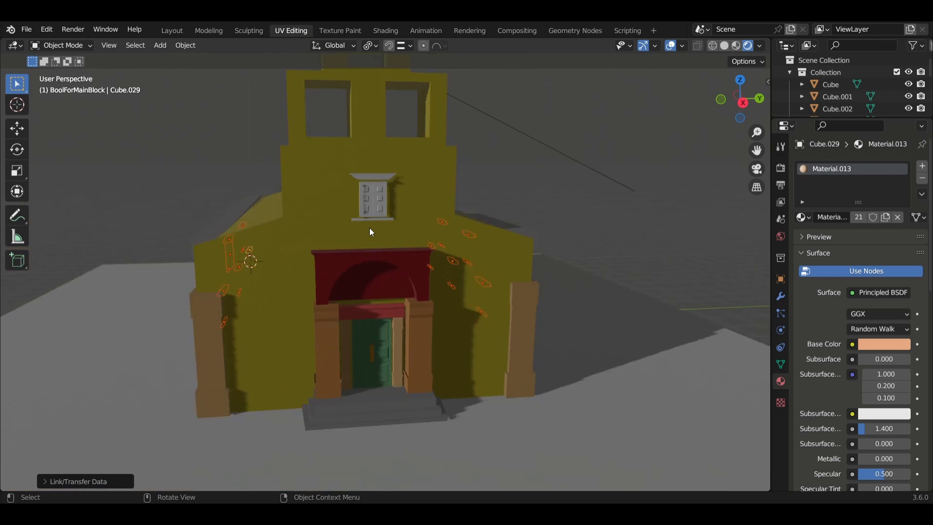
pyautogui.moveTo(369, 228); pyautogui.dragTo(355, 258, button='middle')
pyautogui.click(419, 214)
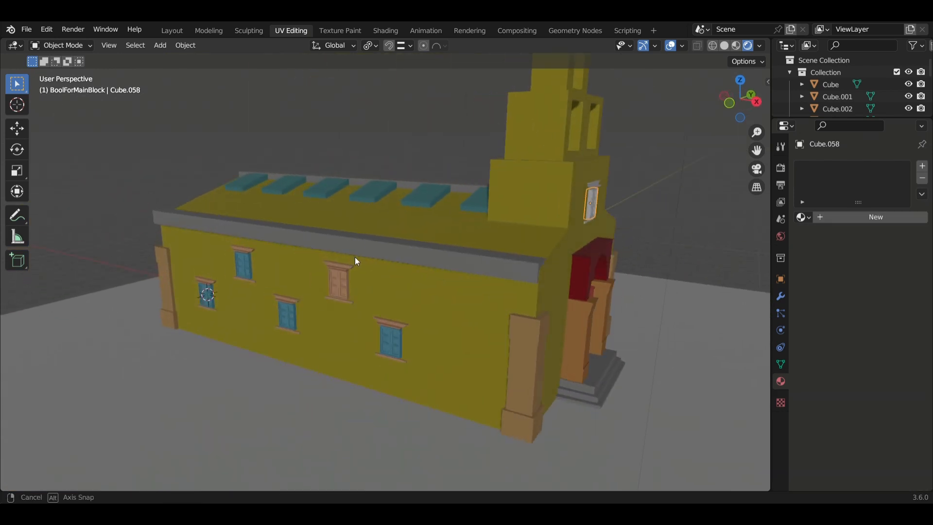
pyautogui.keyDown('shift'); pyautogui.click(387, 335); pyautogui.keyUp('shift')
pyautogui.moveTo(470, 343); pyautogui.dragTo(440, 316, button='middle')
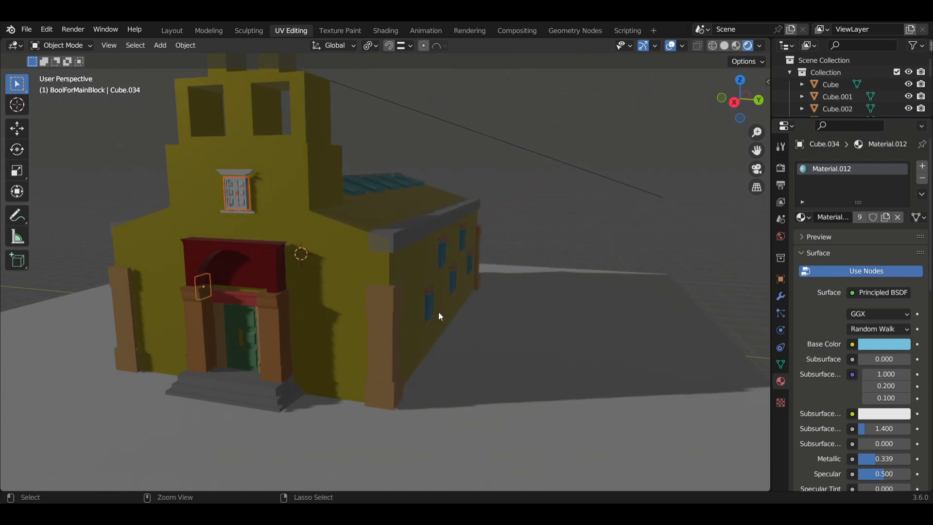
pyautogui.hotkey('ctrl', 'l')
pyautogui.click(439, 312)
# Step: Relink the blue shutter material to the orange shutters of the upper window on the side wall
pyautogui.moveTo(319, 275); pyautogui.dragTo(441, 323, button='middle')
pyautogui.scroll(3, 441, 323)
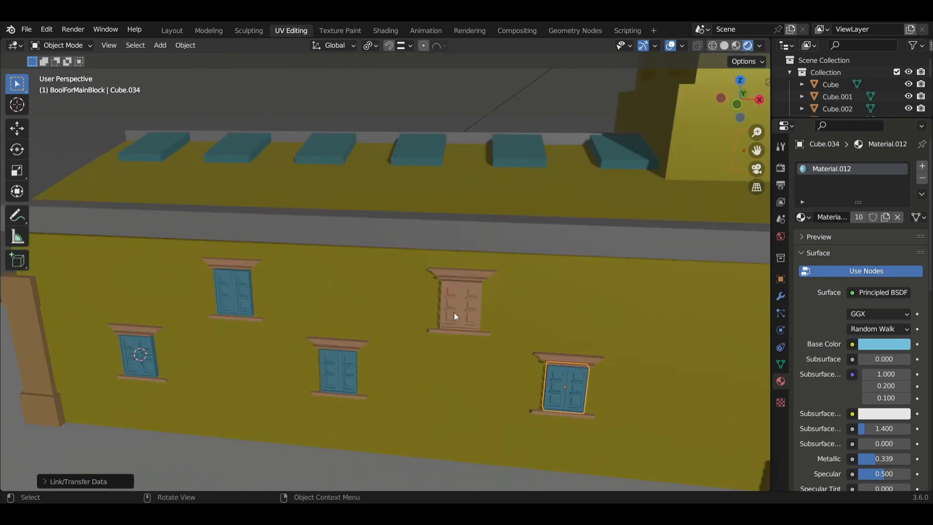
pyautogui.click(455, 316)
pyautogui.keyDown('shift'); pyautogui.click(350, 377); pyautogui.keyUp('shift')
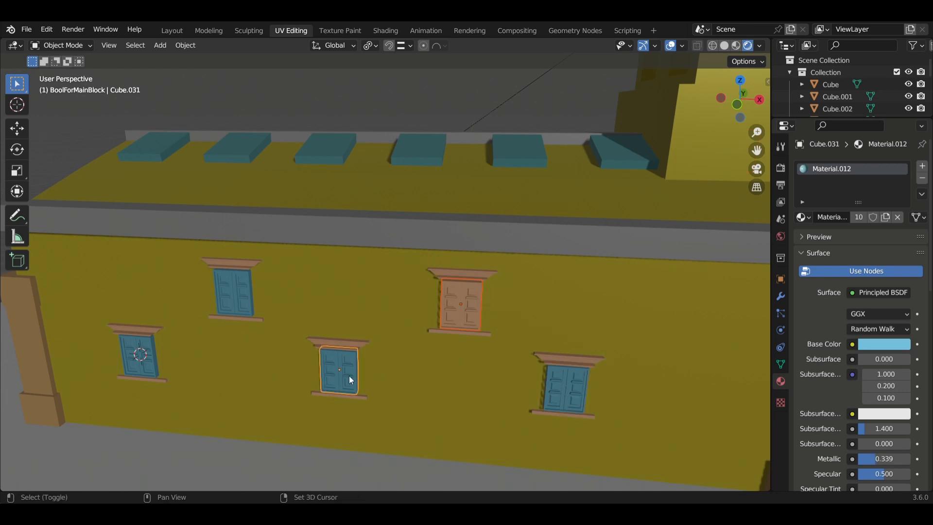
pyautogui.hotkey('ctrl', 'l')
pyautogui.click(348, 373)
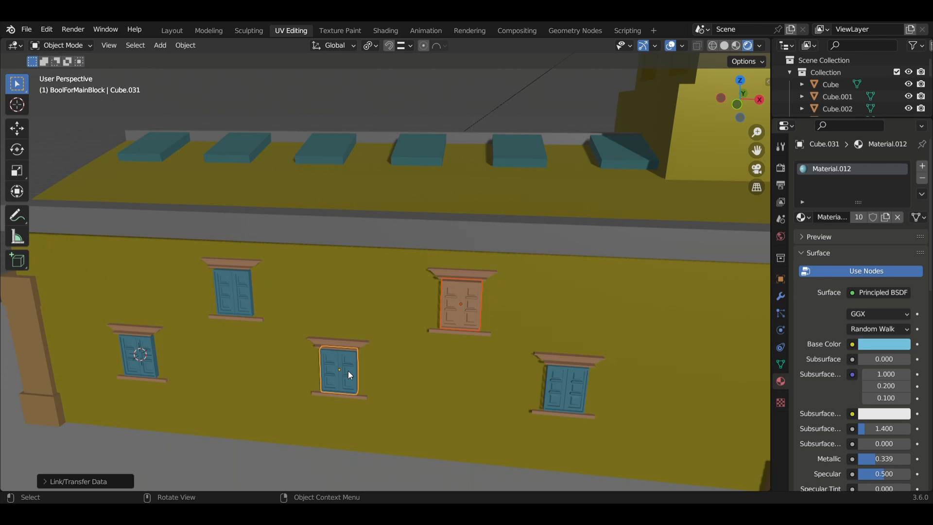
# Step: Link the light orange trim material to the lintel and sill of the front facade window
pyautogui.moveTo(484, 398); pyautogui.dragTo(562, 379, button='middle')
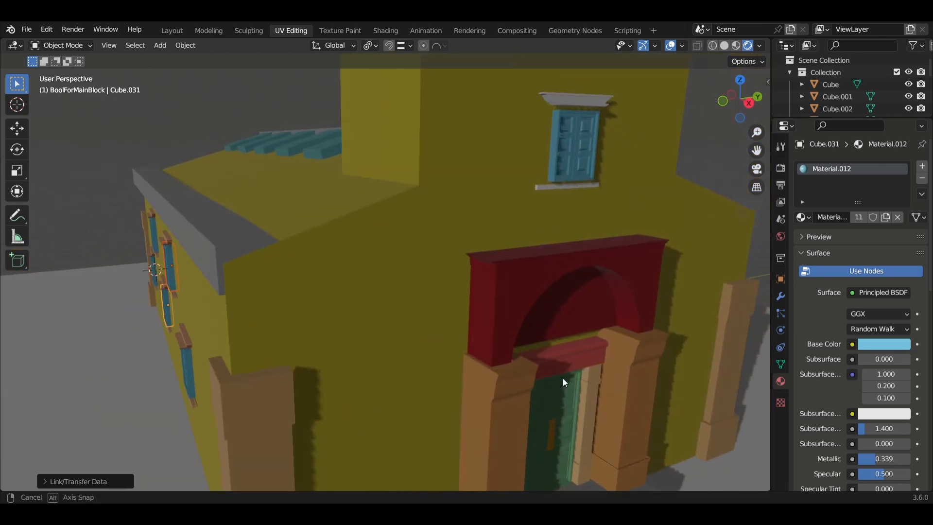
pyautogui.keyDown('shift'); pyautogui.click(563, 104); pyautogui.keyUp('shift')
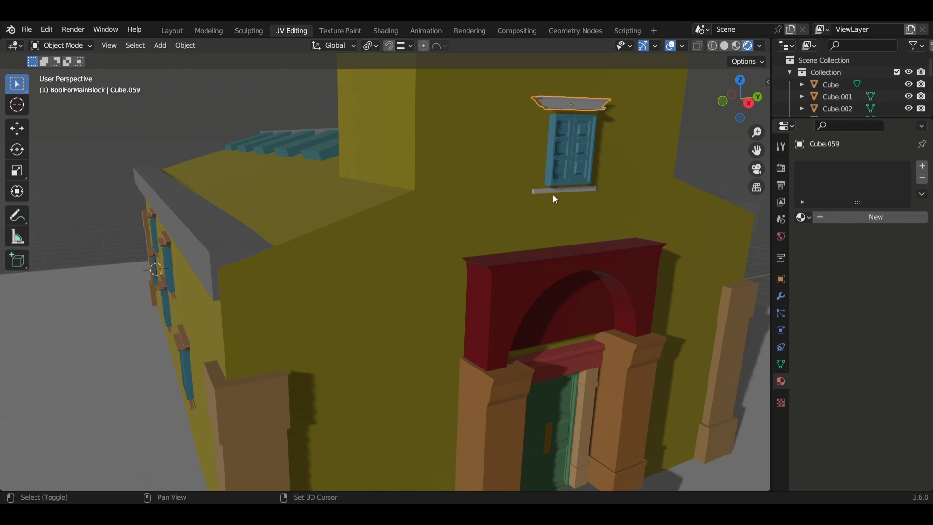
pyautogui.moveTo(365, 283); pyautogui.dragTo(392, 277, button='middle')
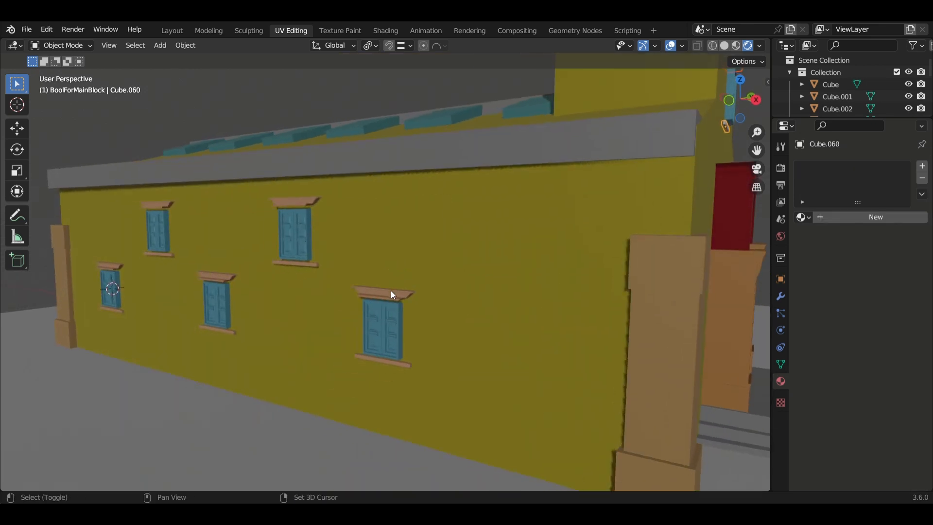
pyautogui.click(391, 291)
pyautogui.hotkey('ctrl', 'l')
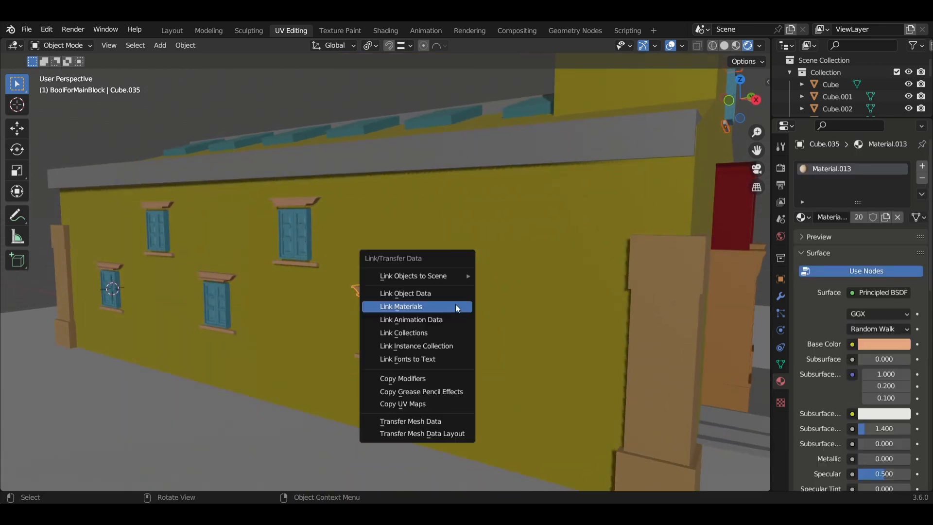
pyautogui.click(455, 306)
# Step: Select the sun light and tint its color pale cyan, with hue 0.505 and saturation 0.428
pyautogui.moveTo(539, 327); pyautogui.dragTo(292, 272, button='middle')
pyautogui.scroll(-3, 512, 337)
pyautogui.scroll(-2, 492, 338)
pyautogui.scroll(-2, 492, 339)
pyautogui.scroll(-2, 486, 339)
pyautogui.moveTo(220, 196); pyautogui.dragTo(233, 214, button='middle')
pyautogui.click(163, 160)
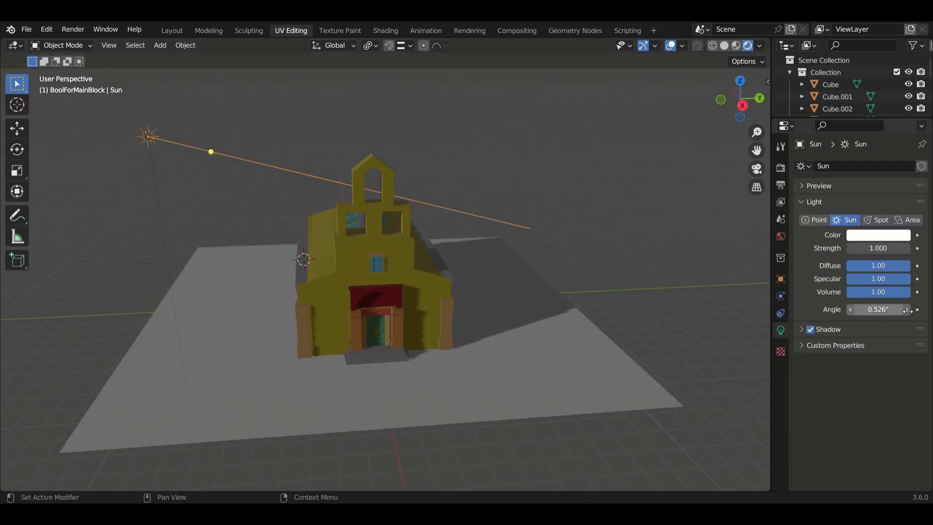
pyautogui.click(889, 237)
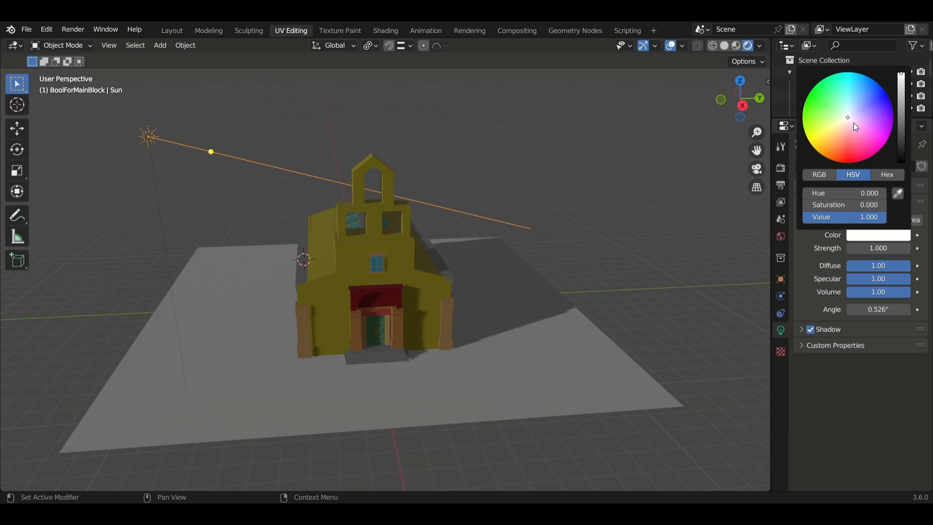
pyautogui.moveTo(846, 115); pyautogui.dragTo(848, 107)
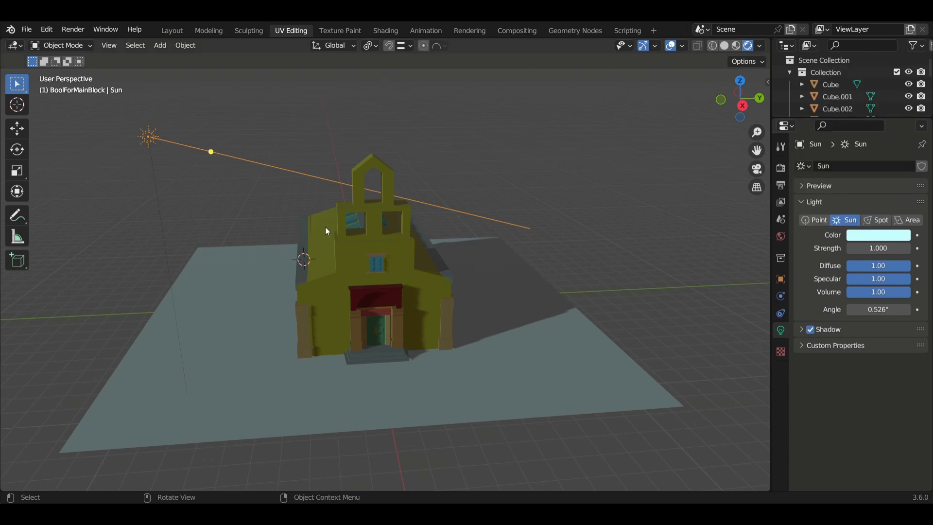
# Step: Change the sun's color to pale blue, with hue 0.586 and saturation 0.292
pyautogui.moveTo(393, 299); pyautogui.dragTo(343, 277, button='middle')
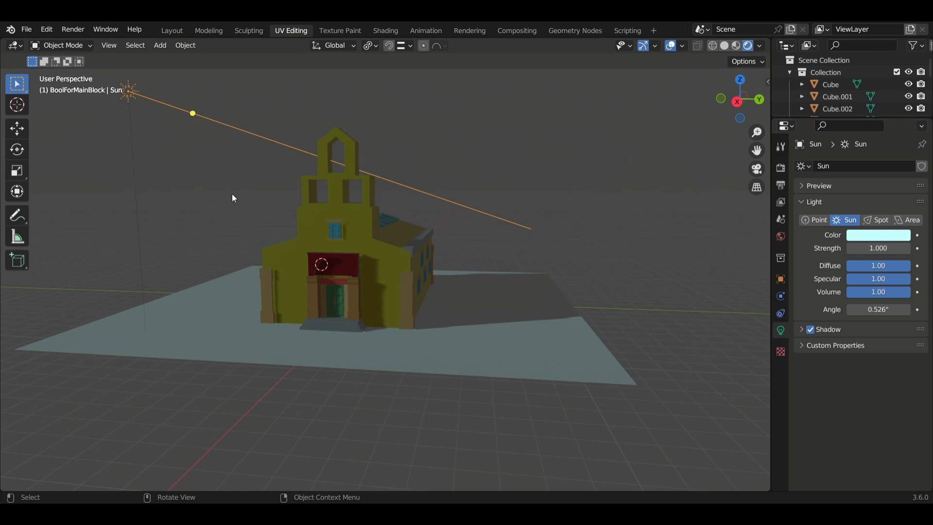
pyautogui.click(877, 236)
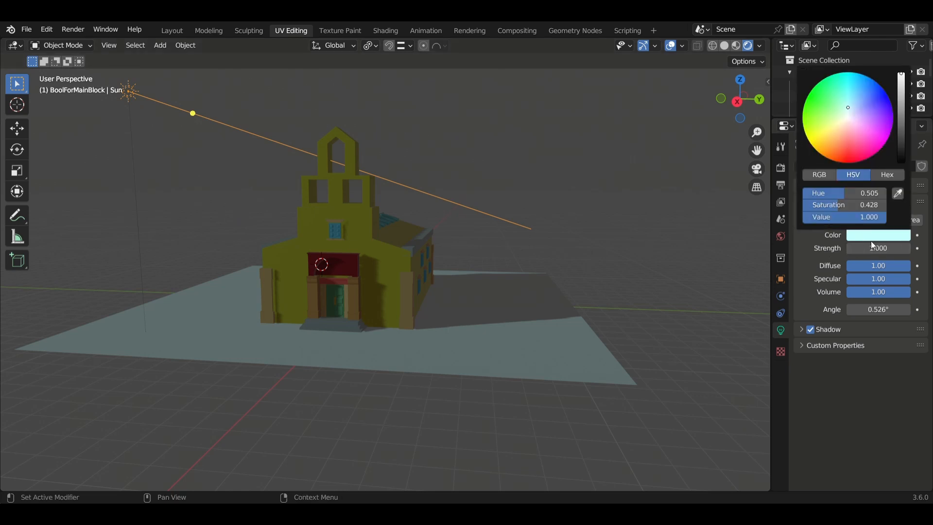
pyautogui.moveTo(883, 121); pyautogui.dragTo(850, 112)
pyautogui.moveTo(588, 232); pyautogui.dragTo(550, 218, button='middle')
# Step: Set the sun's color to near-white with hue 0.781, saturation 0.061 and value 1, and its strength to 1.24
pyautogui.click(881, 237)
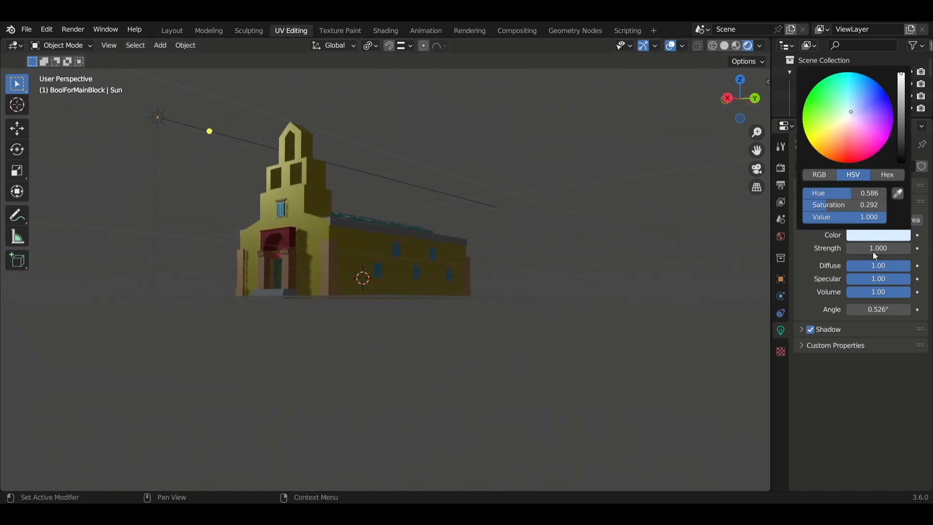
pyautogui.moveTo(851, 112); pyautogui.dragTo(849, 117)
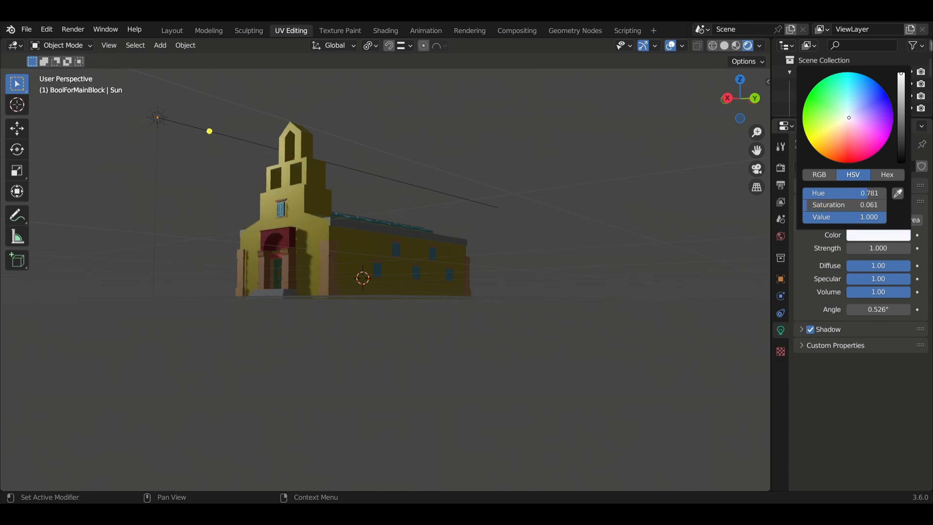
pyautogui.moveTo(903, 85); pyautogui.dragTo(902, 73)
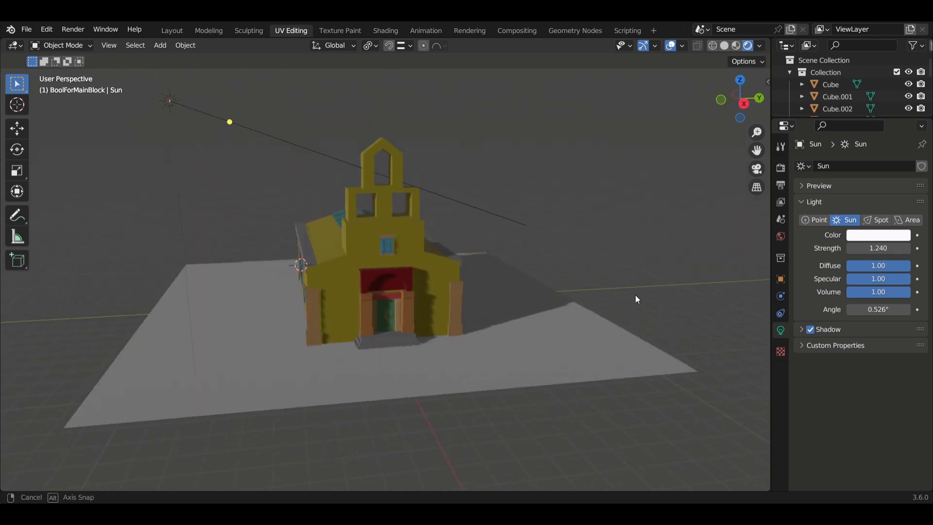
# Step: Deselect the ground plane and reposition the camera view close to the building's front corner, showing the entrance and one side wall
pyautogui.moveTo(635, 295); pyautogui.dragTo(643, 275, button='middle')
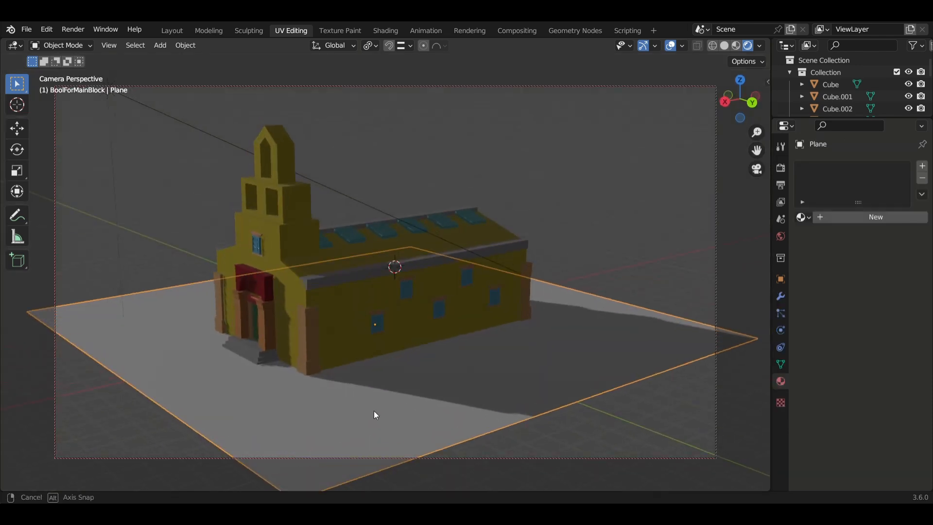
pyautogui.moveTo(374, 411); pyautogui.dragTo(485, 392, button='middle')
pyautogui.click(639, 234)
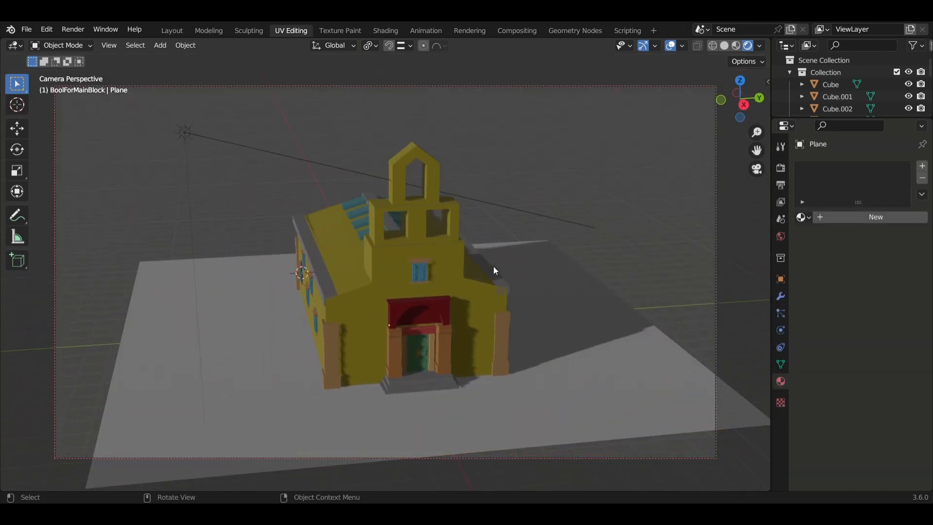
pyautogui.moveTo(630, 235); pyautogui.dragTo(292, 266, button='middle')
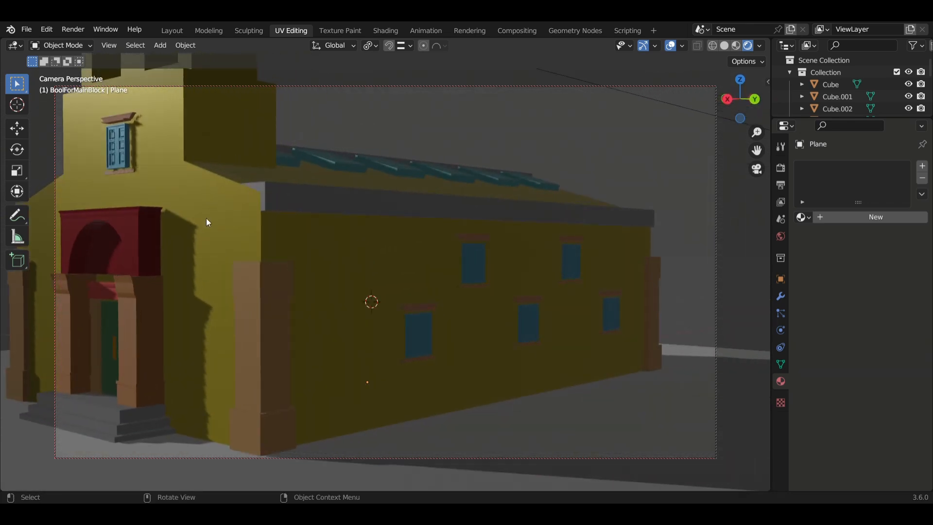